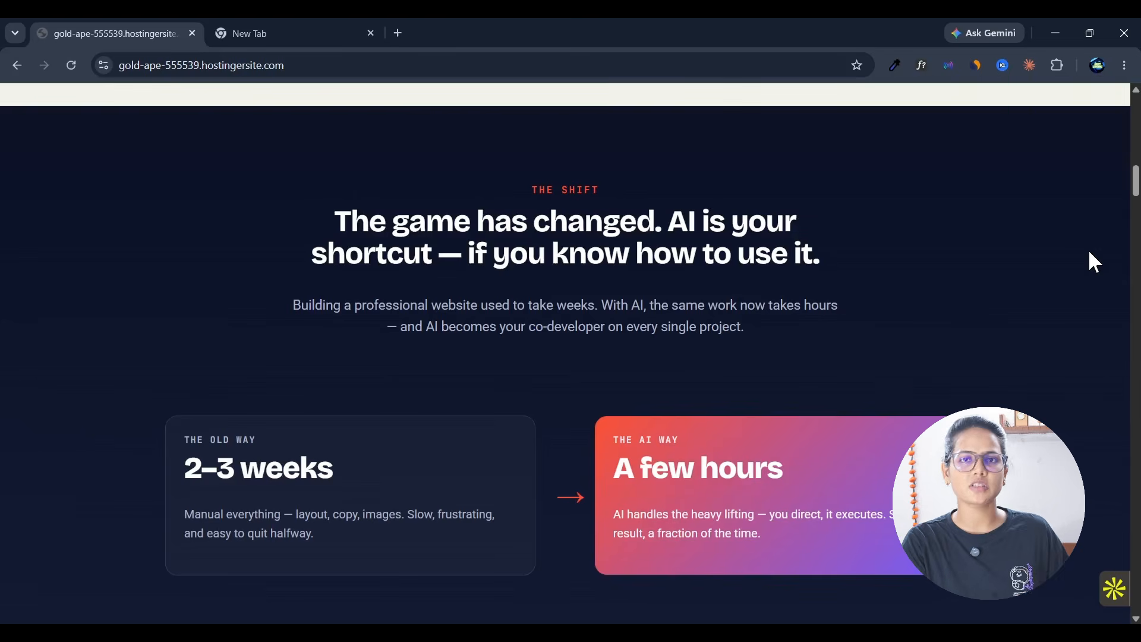
Step: Review the live landing page down to its footer, then switch to Claude and examine the full HTML landing page preview
{"action": "middle_click", "coordinate": [1074, 271]}
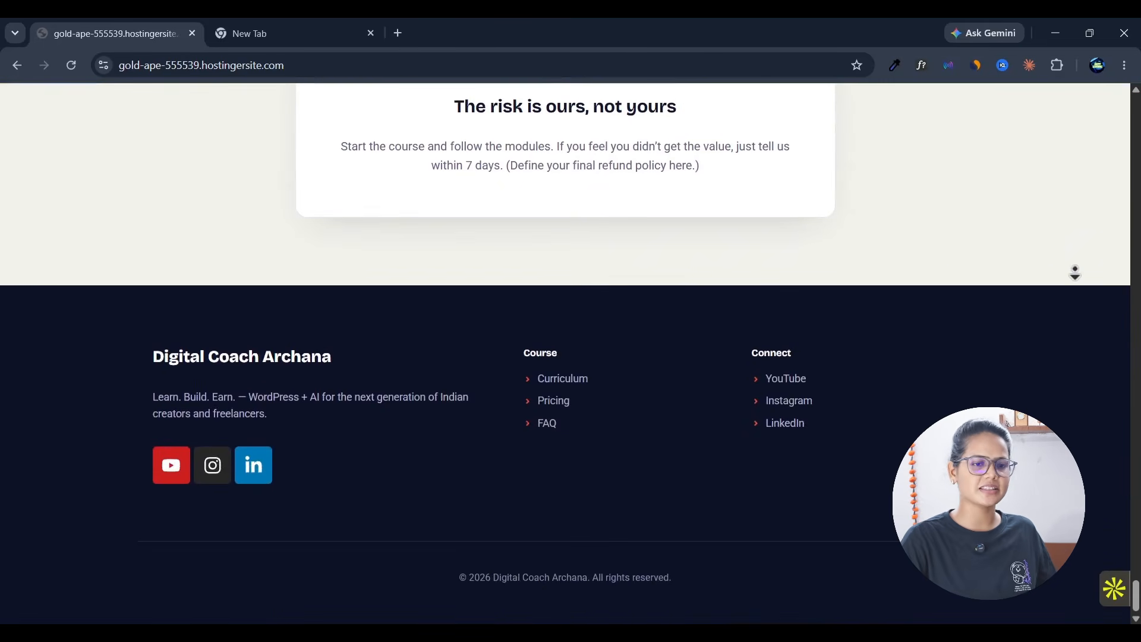
{"action": "middle_click", "coordinate": [1076, 269]}
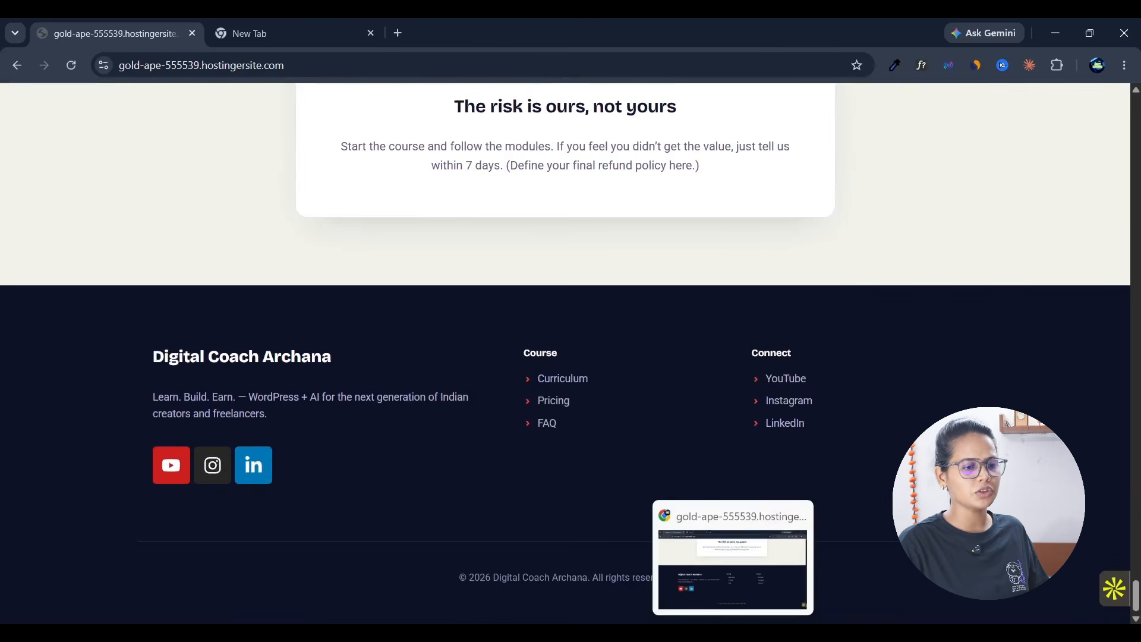
{"action": "left_click", "coordinate": [766, 638]}
{"action": "scroll", "coordinate": [791, 333], "scroll_direction": "up", "scroll_amount": 15}
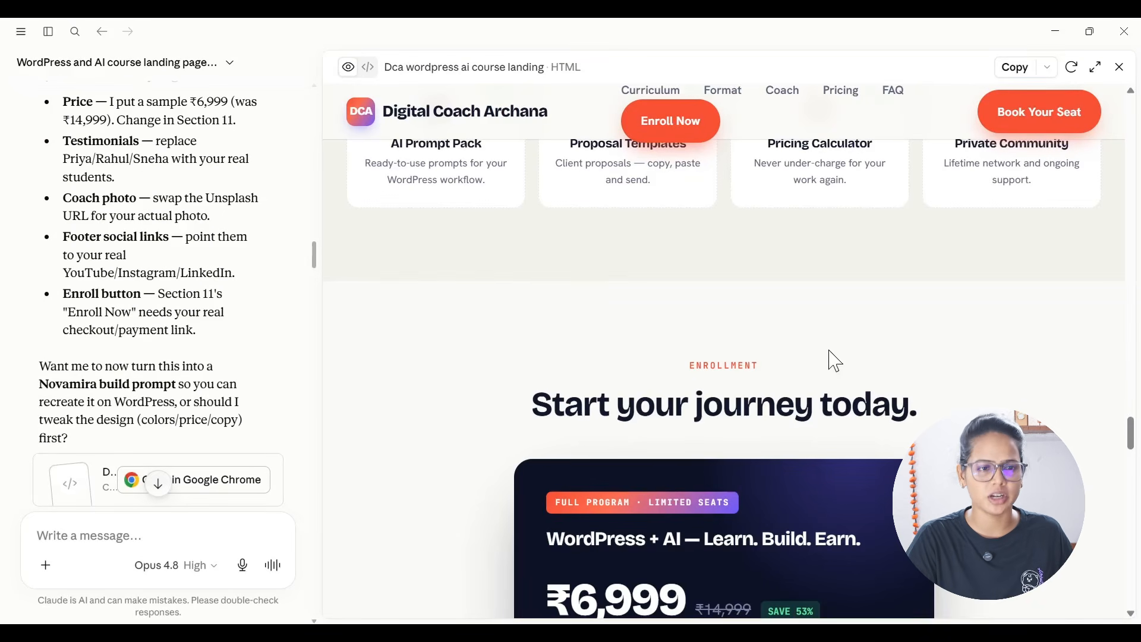
{"action": "scroll", "coordinate": [839, 360], "scroll_direction": "up", "scroll_amount": 5}
{"action": "scroll", "coordinate": [847, 366], "scroll_direction": "up", "scroll_amount": 5}
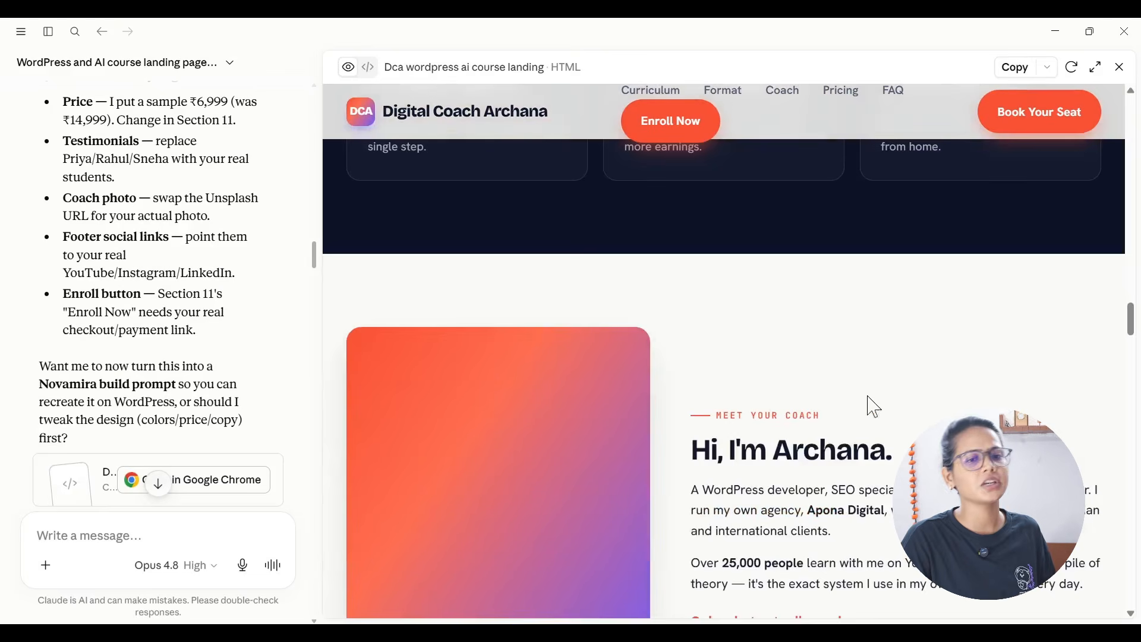
{"action": "left_click_drag", "start_coordinate": [1131, 319], "coordinate": [1138, 101]}
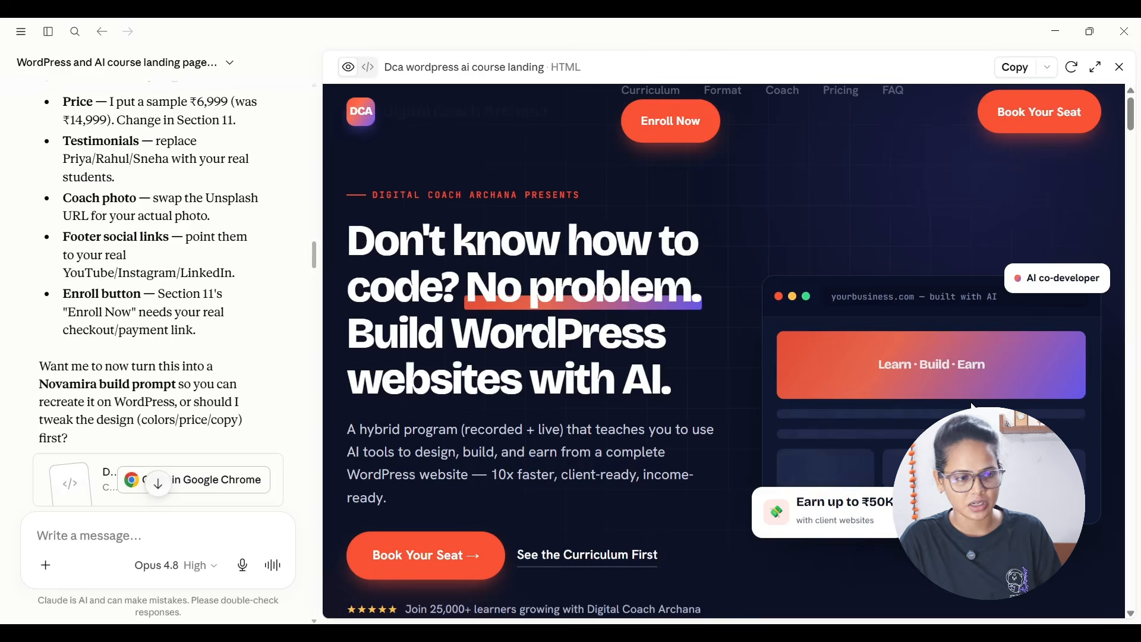
{"action": "scroll", "coordinate": [973, 406], "scroll_direction": "down", "scroll_amount": 15}
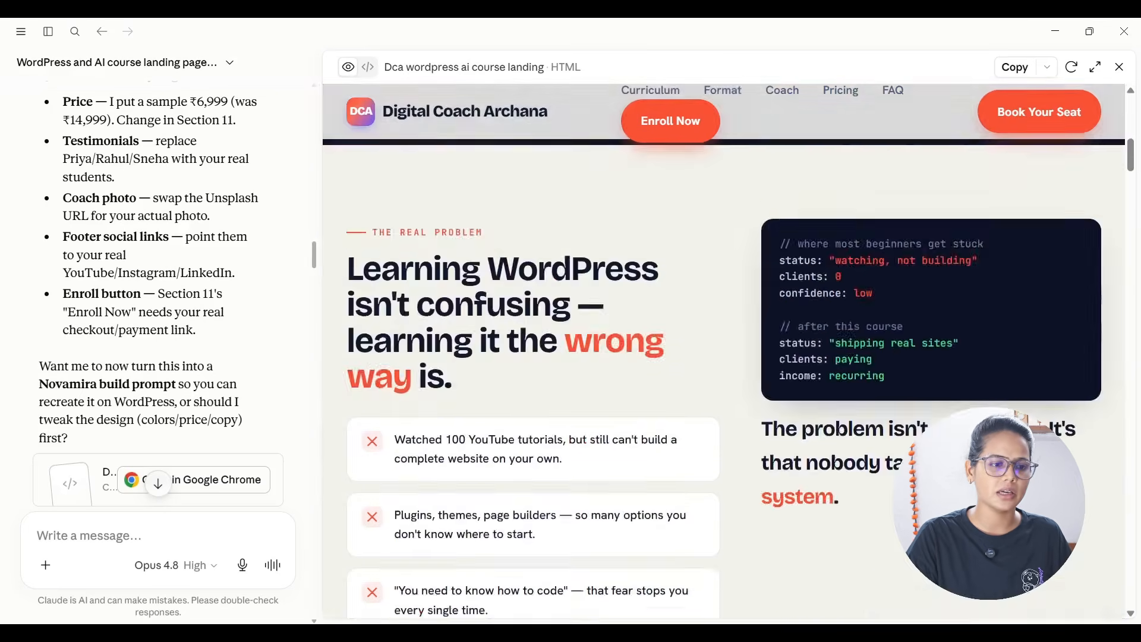
{"action": "scroll", "coordinate": [724, 351], "scroll_direction": "down", "scroll_amount": 20}
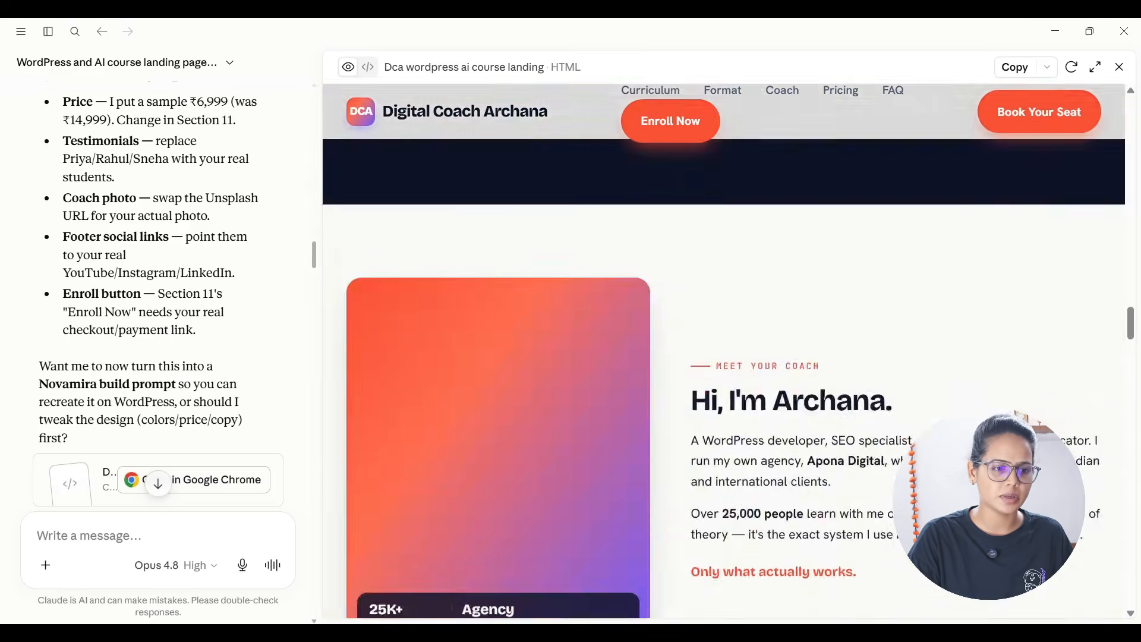
{"action": "scroll", "coordinate": [724, 350], "scroll_direction": "down", "scroll_amount": 20}
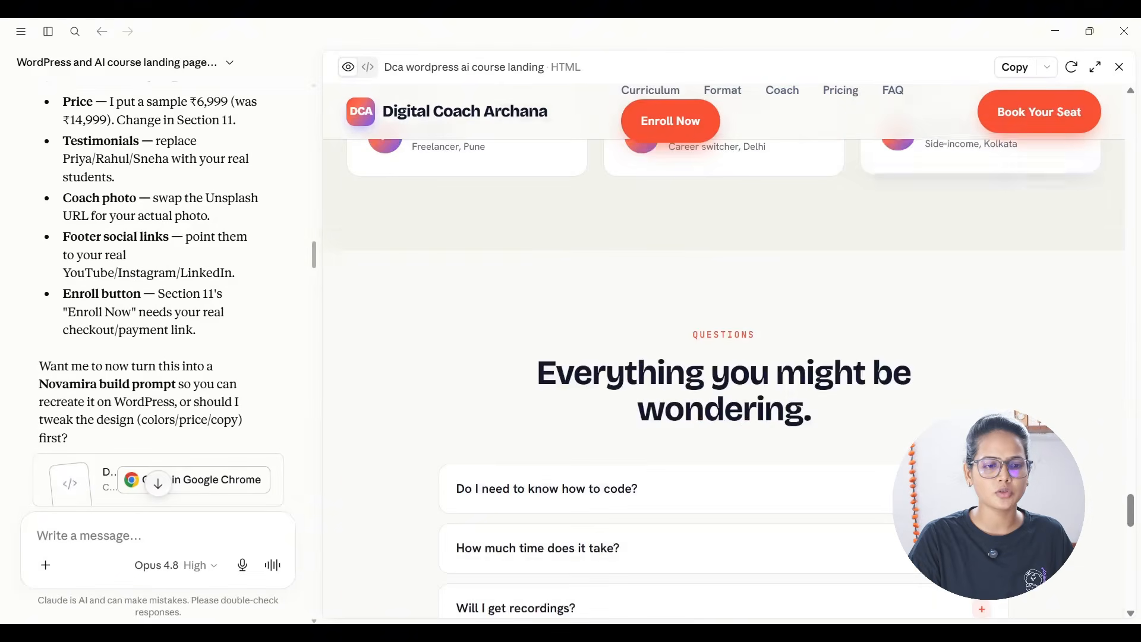
{"action": "scroll", "coordinate": [724, 351], "scroll_direction": "down", "scroll_amount": 6}
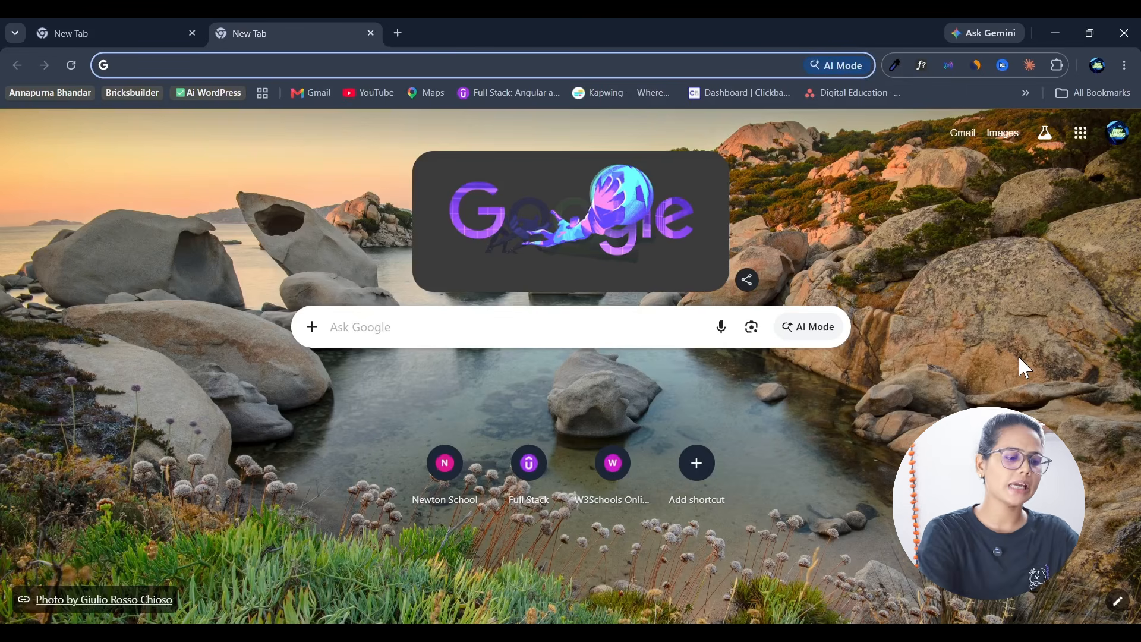
Step: Search the web in Chrome for "claude desktop", open the Download Claude page and examine its desktop and mobile download options
{"action": "type", "text": "cla"}
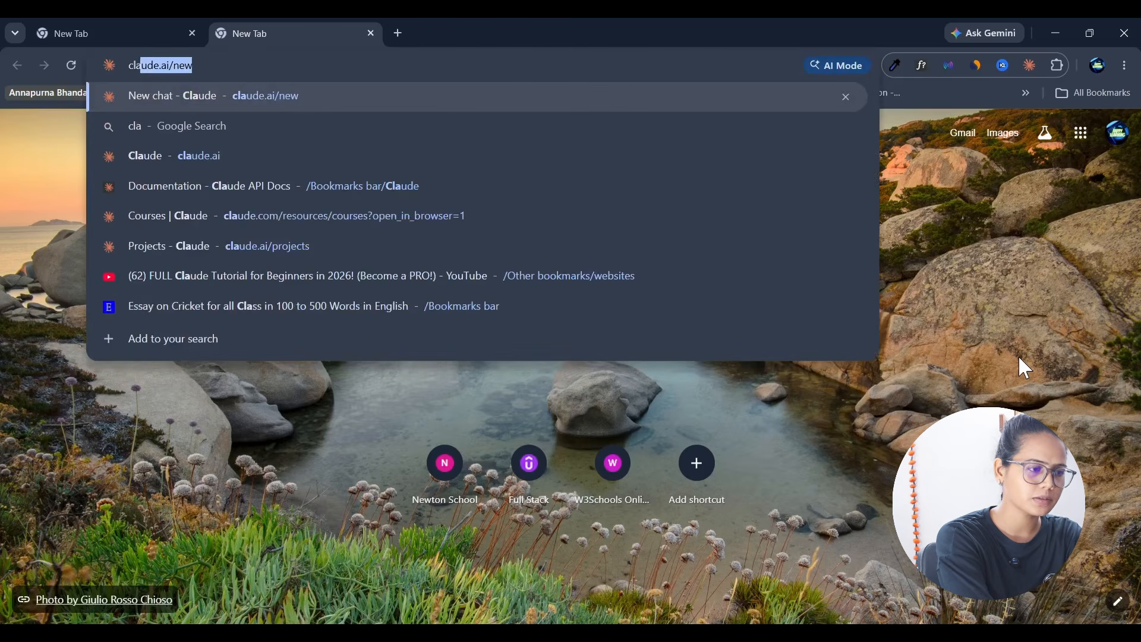
{"action": "type", "text": "ude de"}
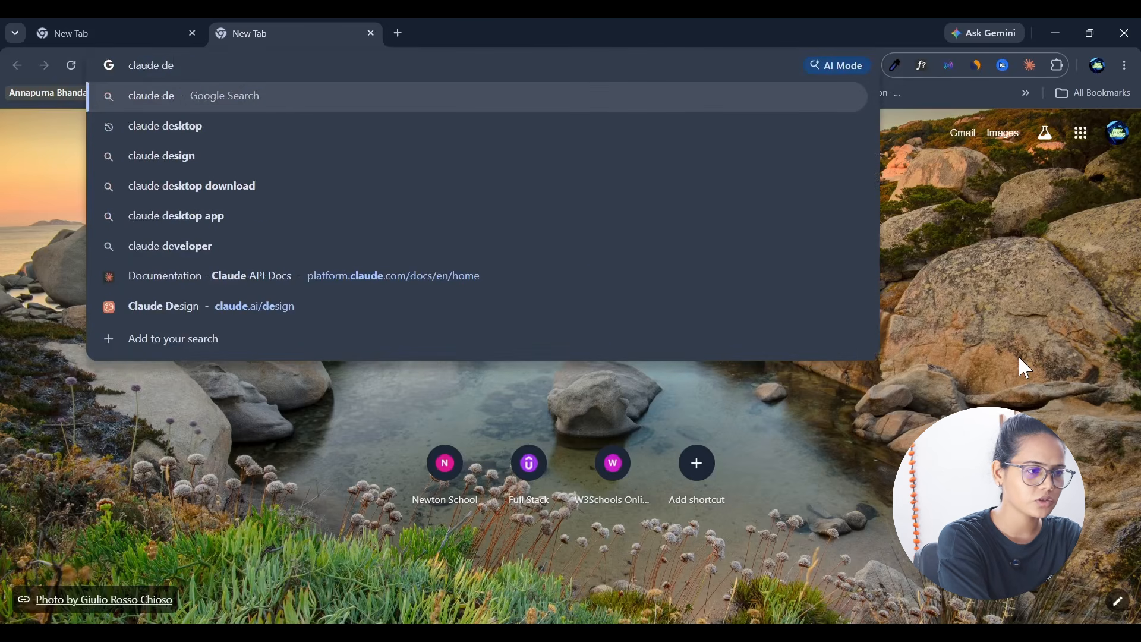
{"action": "key", "text": "Down"}
{"action": "key", "text": "Return"}
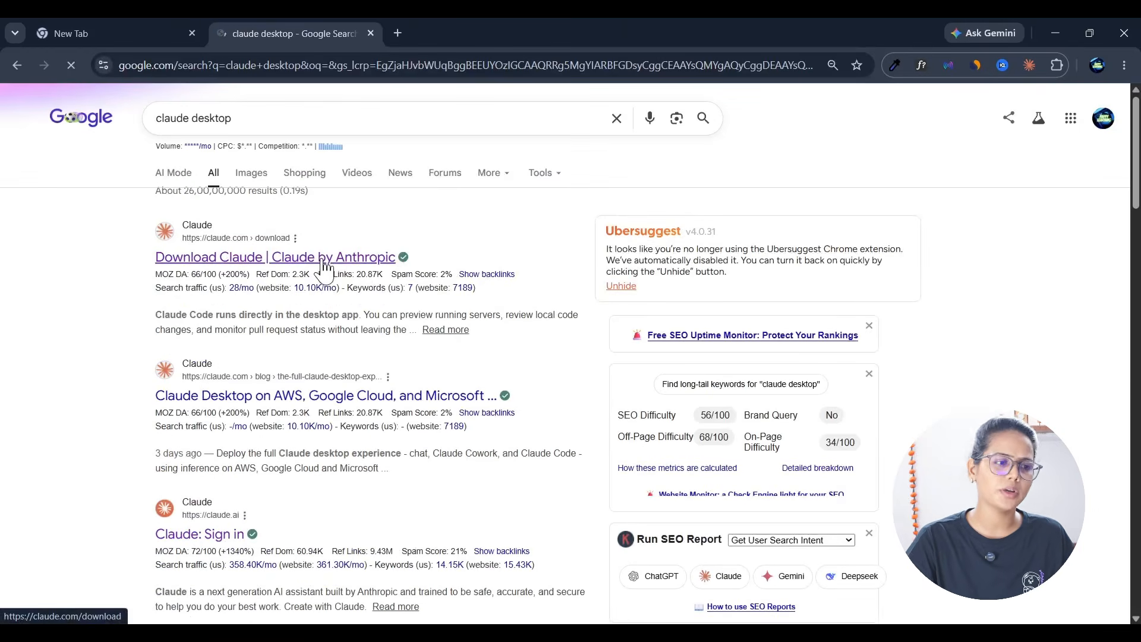
{"action": "left_click", "coordinate": [324, 260]}
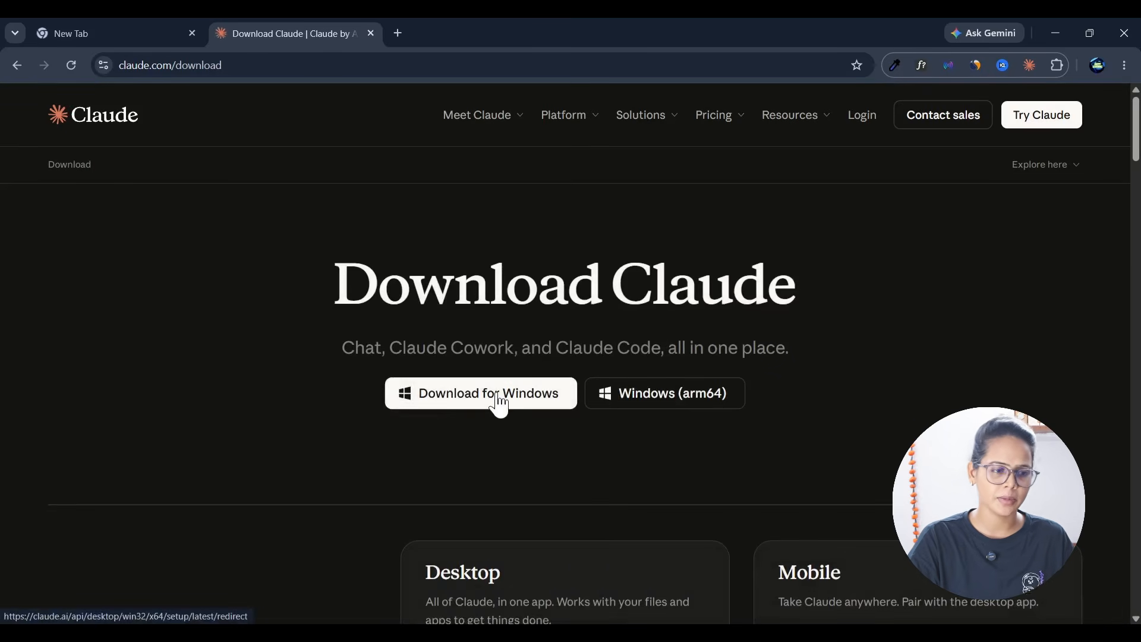
{"action": "scroll", "coordinate": [521, 402], "scroll_direction": "down", "scroll_amount": 3}
{"action": "scroll", "coordinate": [581, 326], "scroll_direction": "down", "scroll_amount": 3}
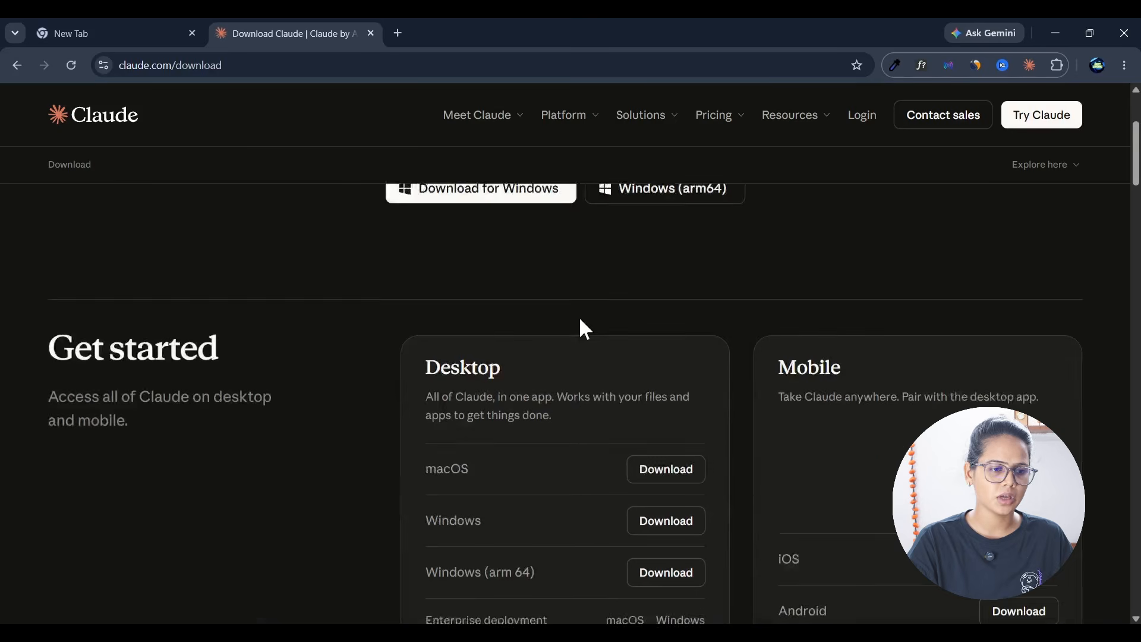
{"action": "scroll", "coordinate": [880, 357], "scroll_direction": "down", "scroll_amount": 5}
{"action": "scroll", "coordinate": [898, 363], "scroll_direction": "up", "scroll_amount": 4}
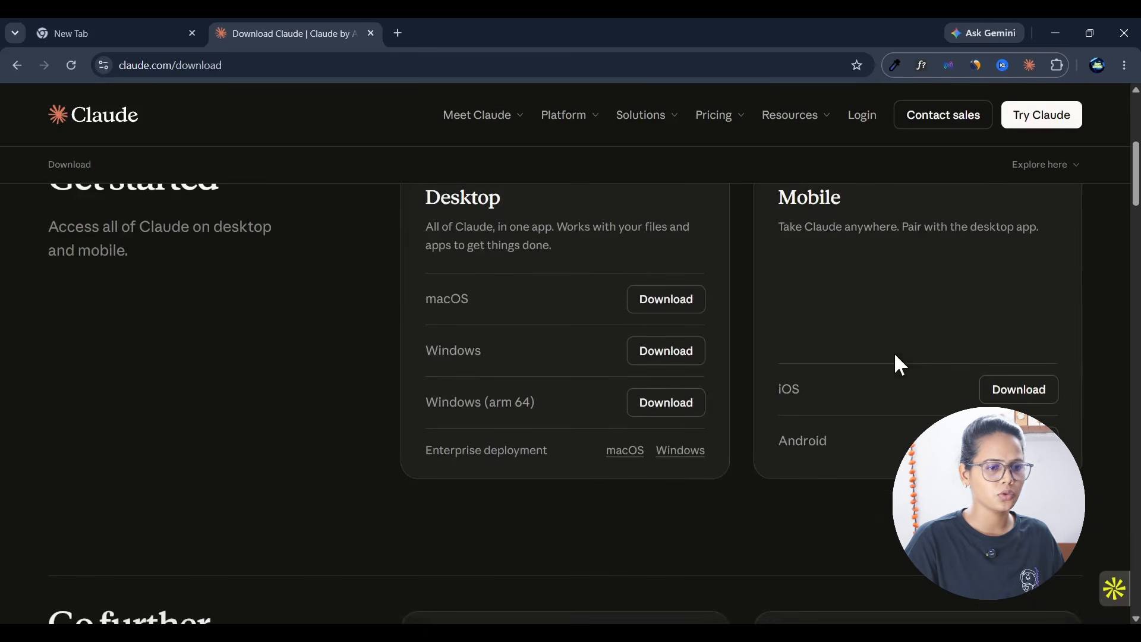
{"action": "scroll", "coordinate": [895, 364], "scroll_direction": "up", "scroll_amount": 6}
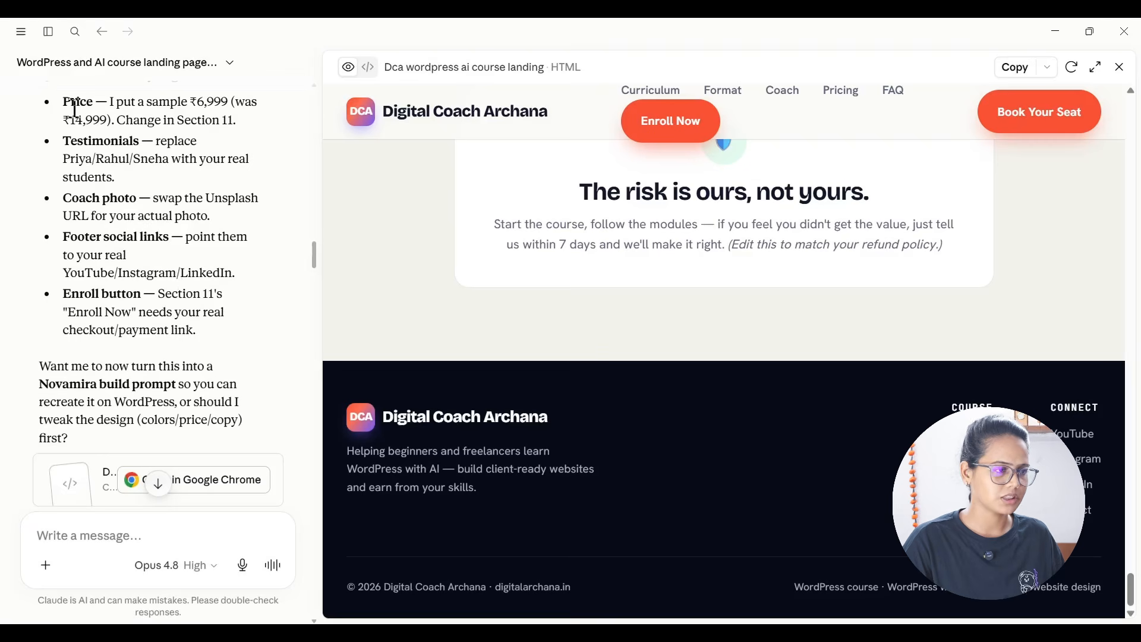
Step: Start a new chat in the Claude desktop app with the sidebar hidden and choose the Opus 4.8 model
{"action": "left_click", "coordinate": [48, 32]}
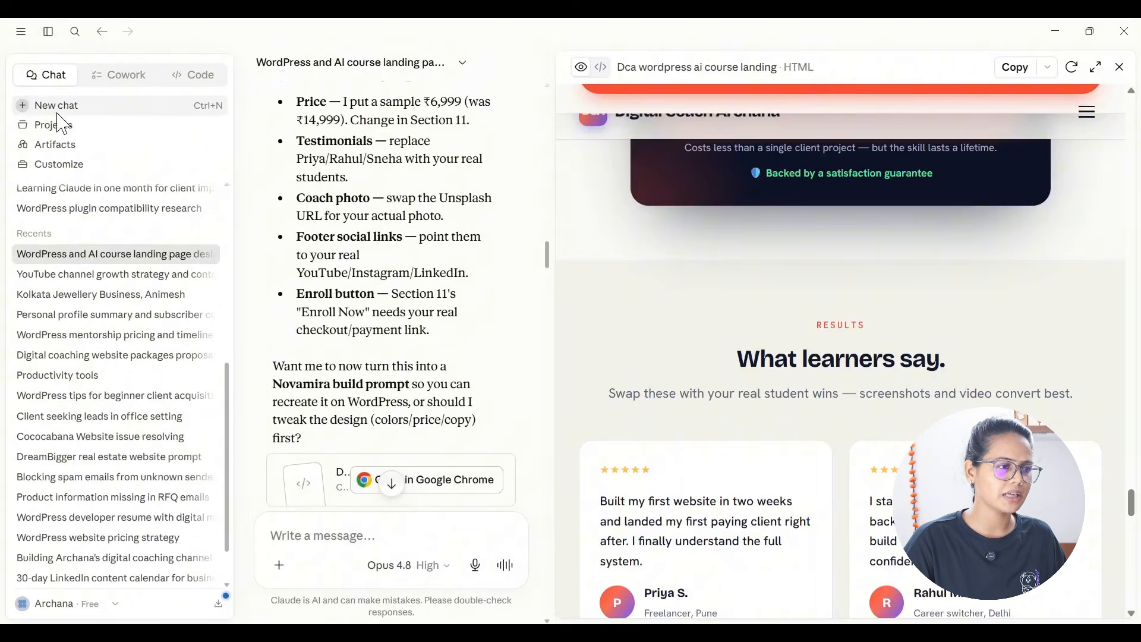
{"action": "left_click", "coordinate": [57, 108]}
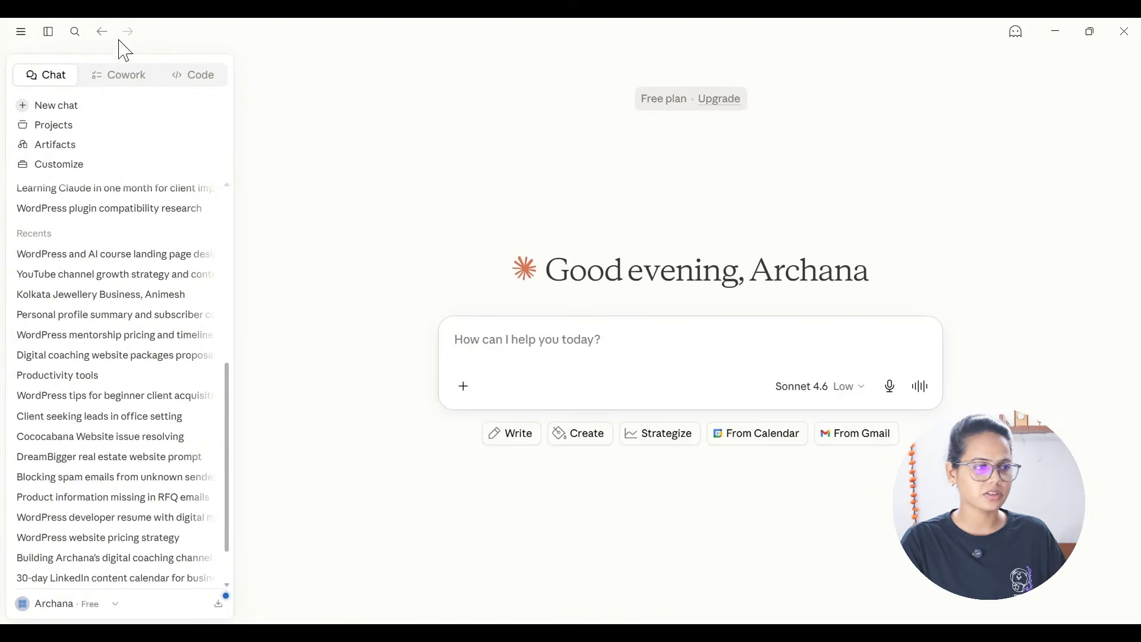
{"action": "left_click", "coordinate": [47, 35]}
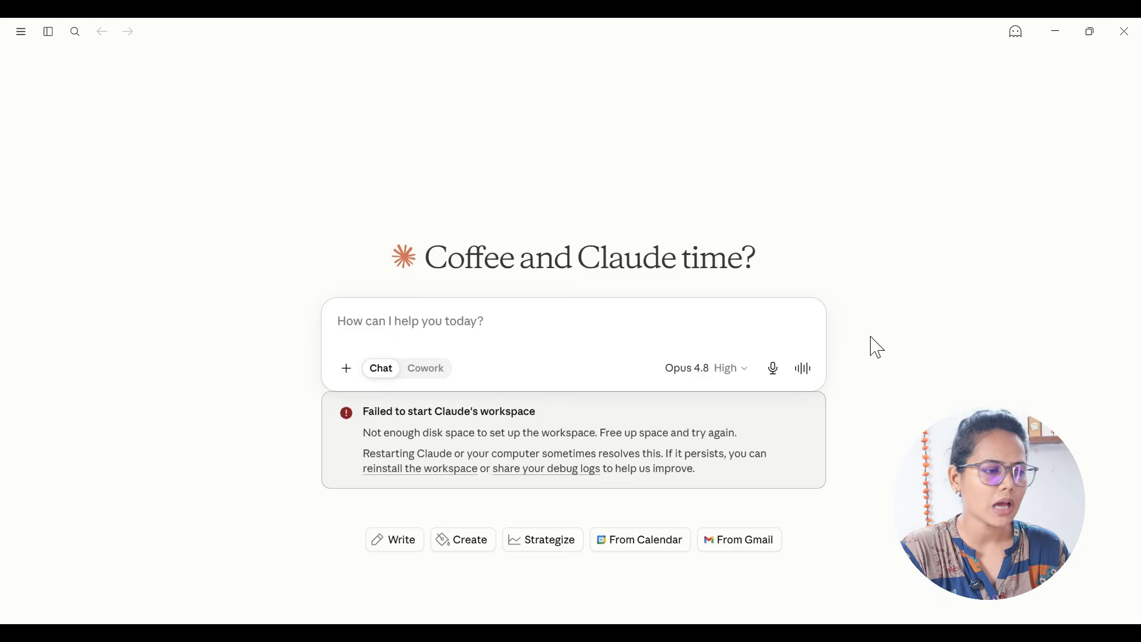
{"action": "left_click", "coordinate": [730, 371]}
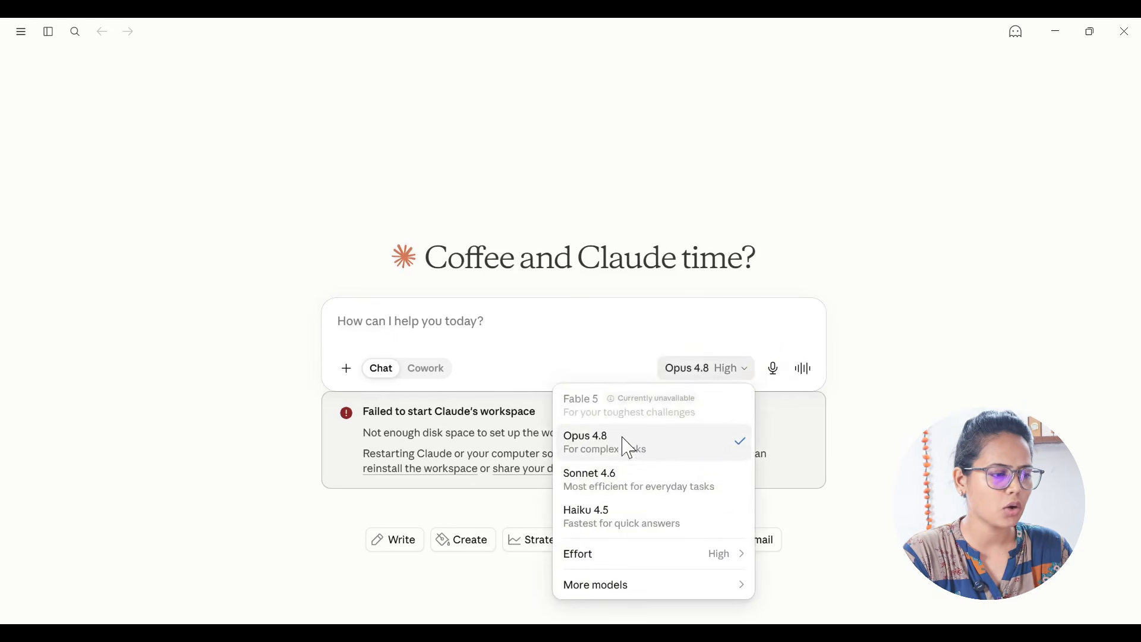
{"action": "left_click", "coordinate": [611, 451]}
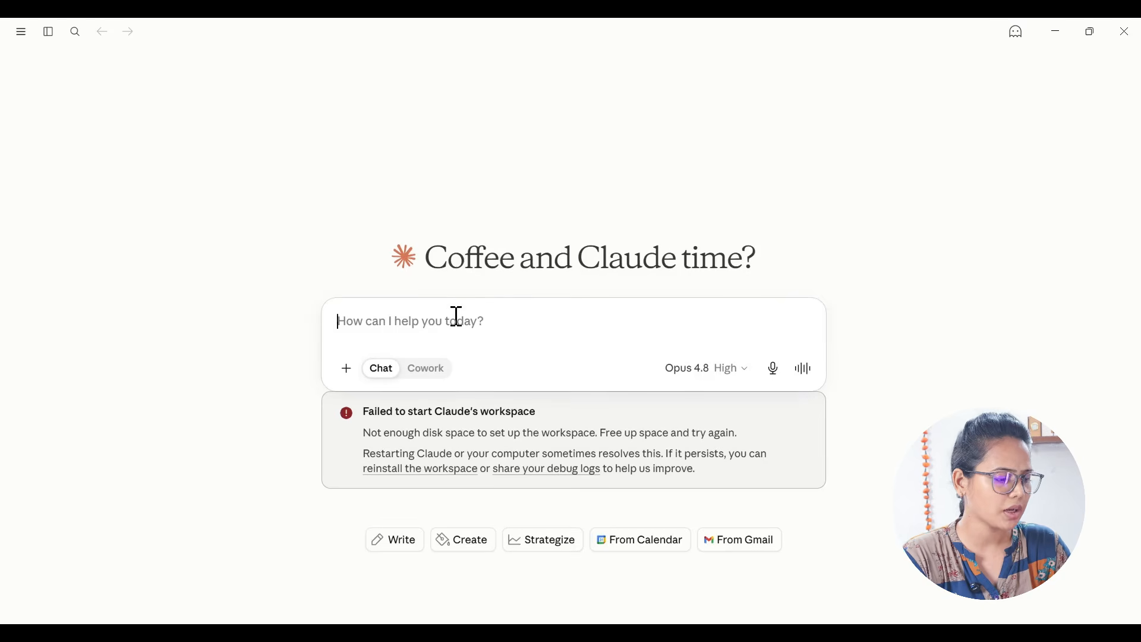
Step: Paste the copied landing page prompt into the chat and replace "[course/service]" in its design line with "course"
{"action": "type", "text": "You are an expert conversion funnel designer with experience in copywriting and design. Design a complete one-page landing page for my [course/service] using HTML. Make it look modern, clean, and professional. Give it unique designs, and make sure the designs beat my competitors'. Write funnel contents people engage with and relate to their present and are bound to take the [service/course] Business name: [Name] What I do: [Work] Who I serve: [Service] Main goal of the site: [Enroll in course] SEO keywords: [keywords]  Brand tone: [PROFESSIONAL / FRIENDLY / BOLD / Luxury / Modern] Build necessary sections on one page and follow the conversion funnel design, from the complete hero section to the bottom CTA."}
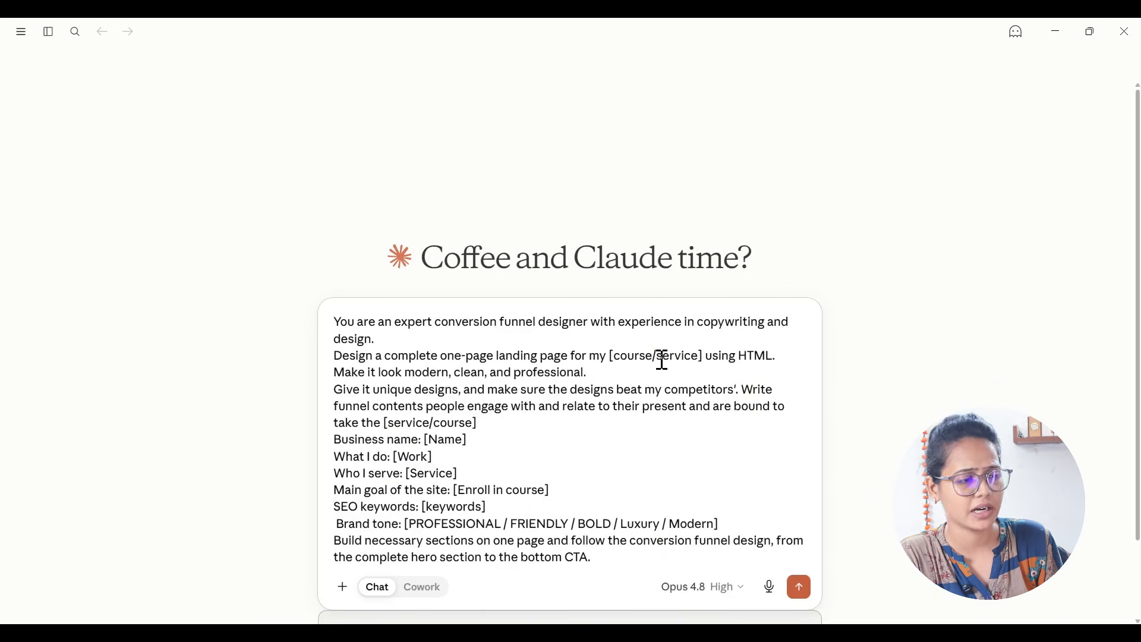
{"action": "left_click", "coordinate": [613, 356]}
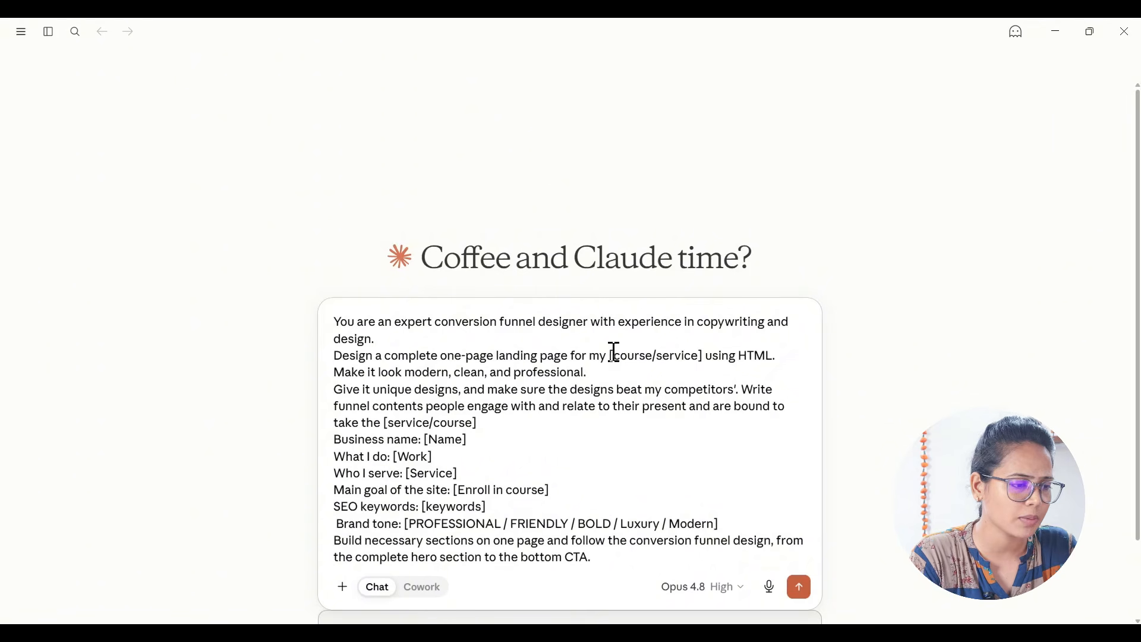
{"action": "key", "text": "BackSpace"}
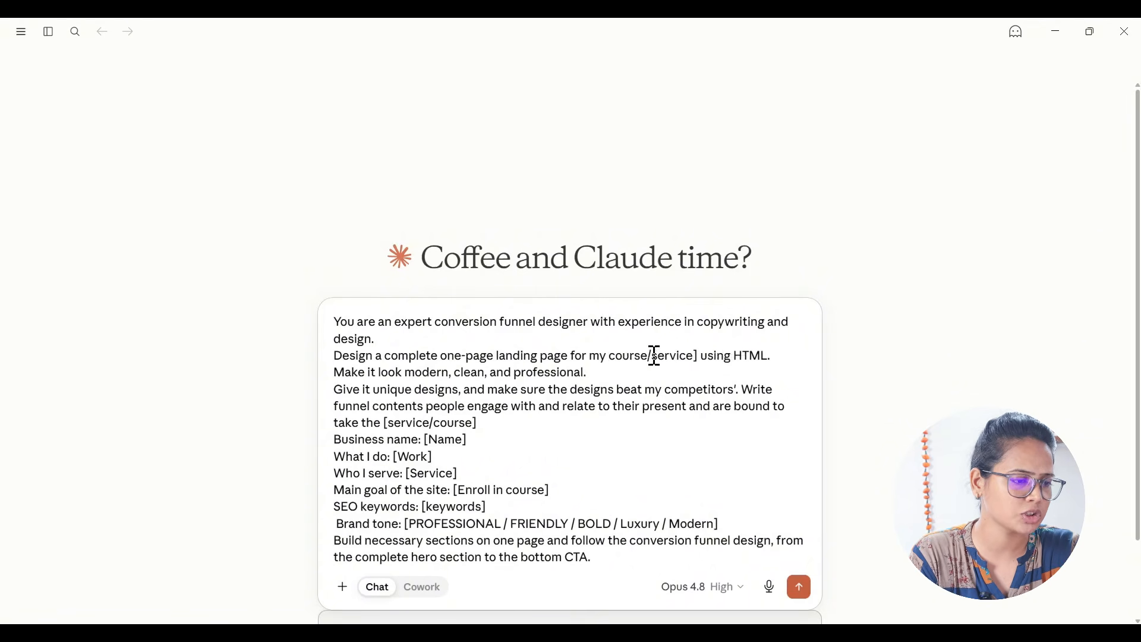
{"action": "left_click_drag", "start_coordinate": [650, 356], "coordinate": [699, 356]}
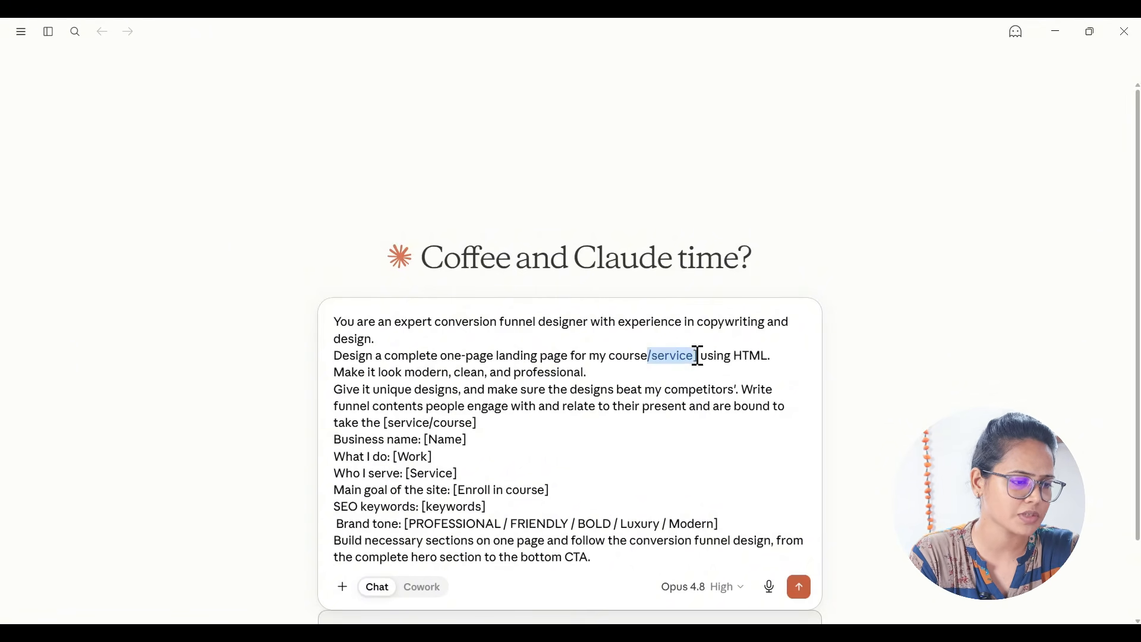
{"action": "key", "text": "BackSpace"}
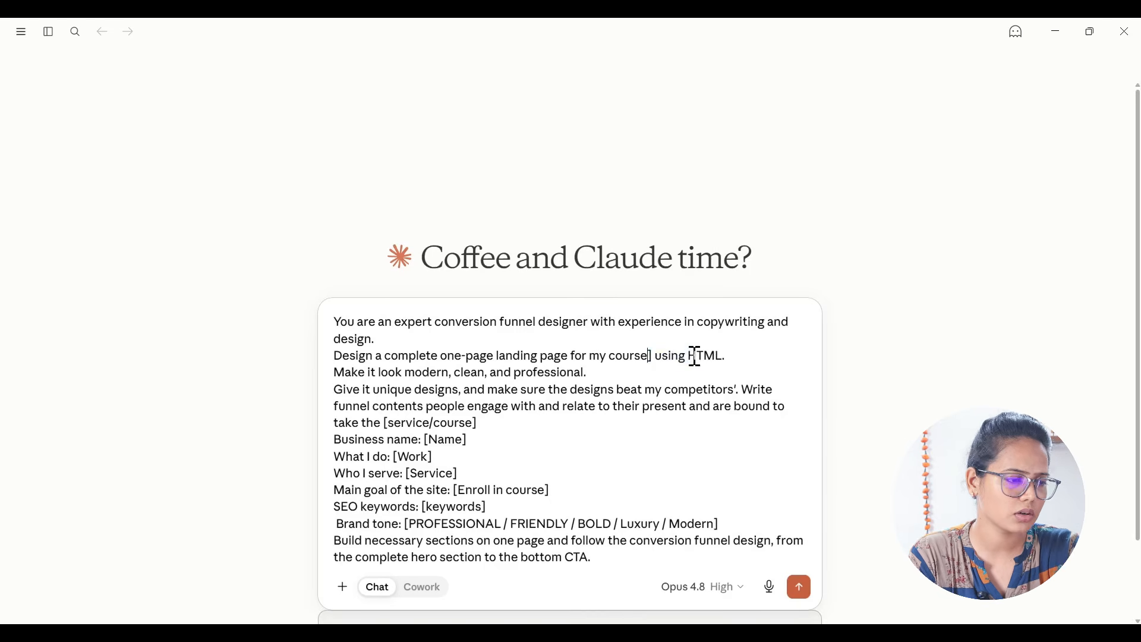
{"action": "key", "text": "Delete"}
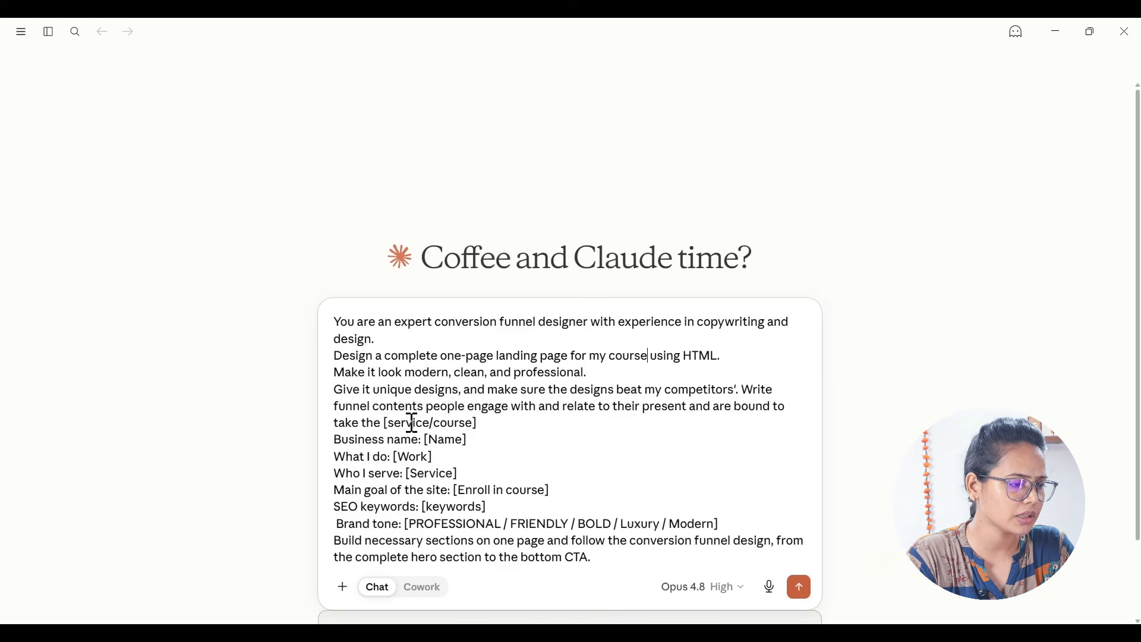
Step: Reduce the "[service/course]" placeholder after "take the" to just "course", without brackets
{"action": "key", "text": "BackSpace"}
{"action": "key", "text": "BackSpace"}
{"action": "key", "text": "BackSpace"}
{"action": "key", "text": "BackSpace"}
{"action": "key", "text": "BackSpace"}
{"action": "key", "text": "BackSpace"}
{"action": "key", "text": "BackSpace"}
{"action": "key", "text": "BackSpace"}
{"action": "key", "text": "BackSpace"}
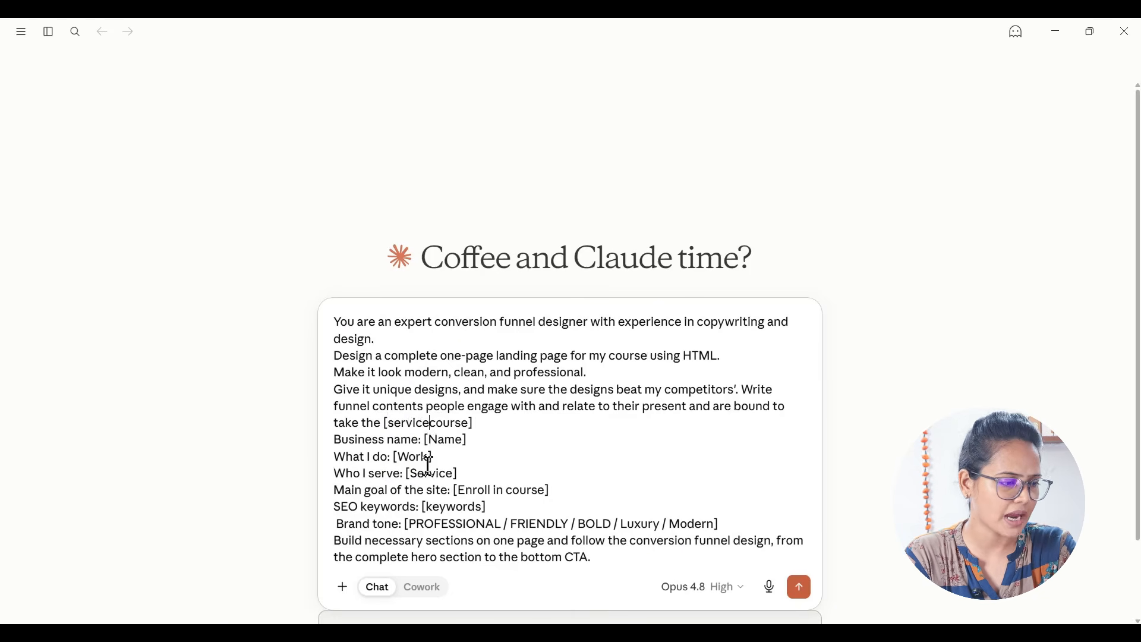
{"action": "left_click", "coordinate": [435, 422]}
{"action": "key", "text": "BackSpace"}
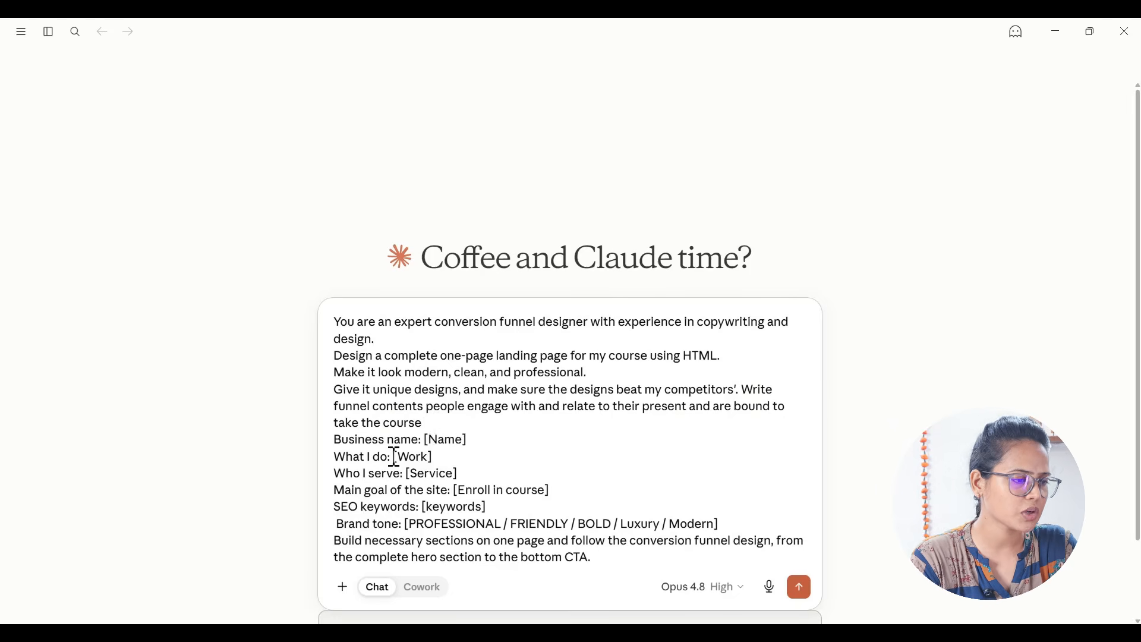
Step: Replace the business name placeholder in the prompt with "DCA"
{"action": "left_click_drag", "start_coordinate": [425, 440], "coordinate": [474, 439]}
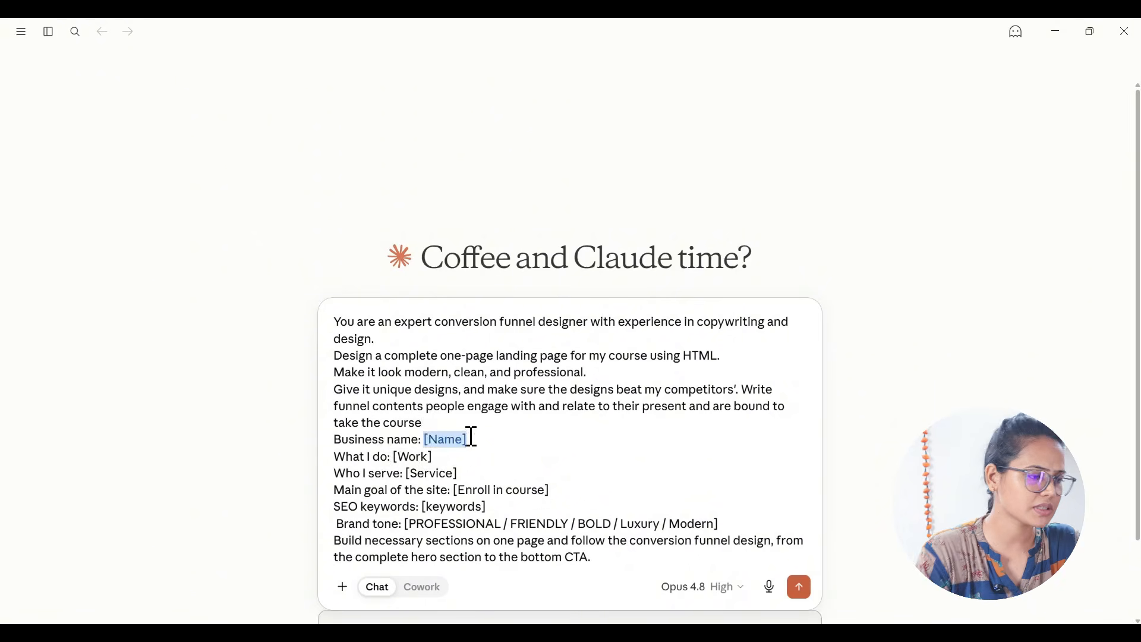
{"action": "type", "text": "DCA"}
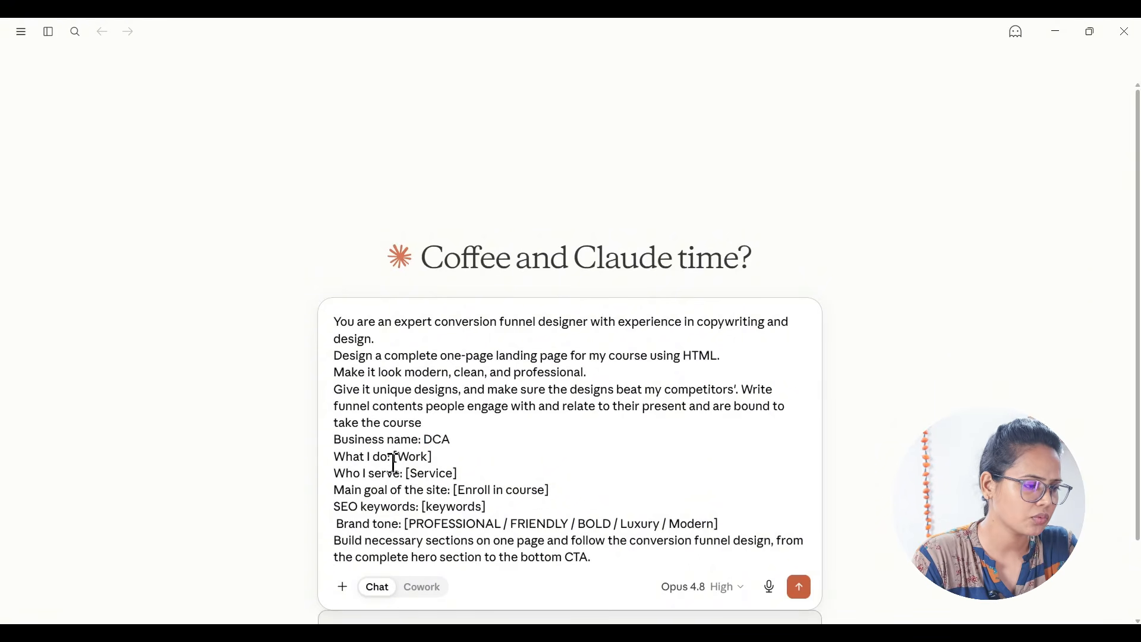
Step: Set "What I do" to "Designing website with WordPress+AI" and "Who I serve" to "Training to students who are struggling for best skills to be financial stable"
{"action": "left_click_drag", "start_coordinate": [398, 457], "coordinate": [422, 457]}
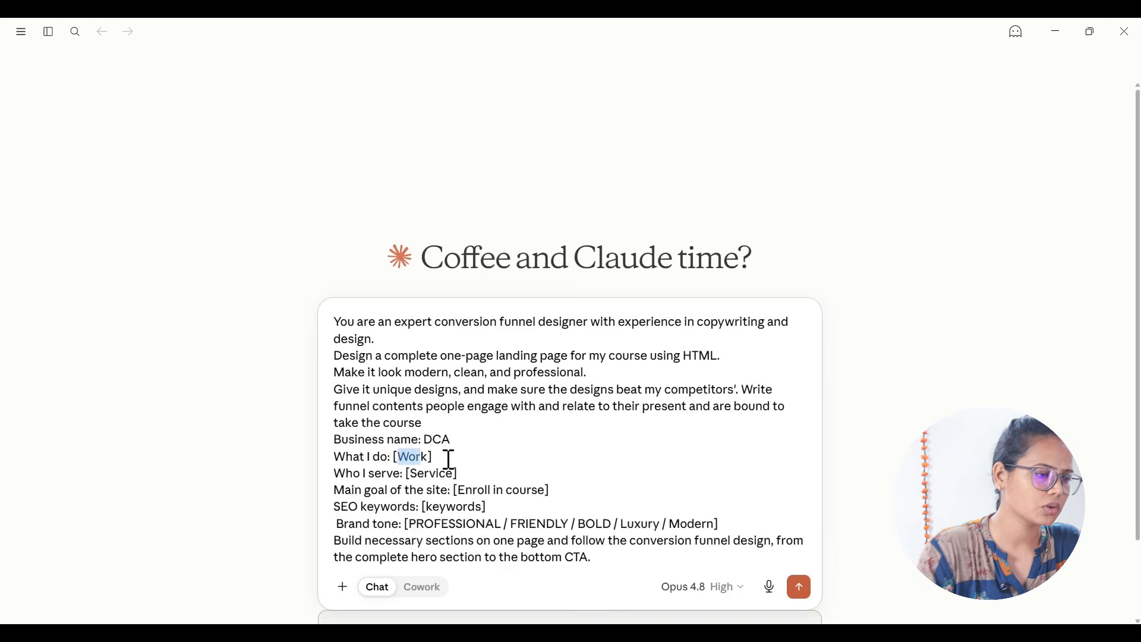
{"action": "key", "text": "BackSpace"}
{"action": "key", "text": "BackSpace"}
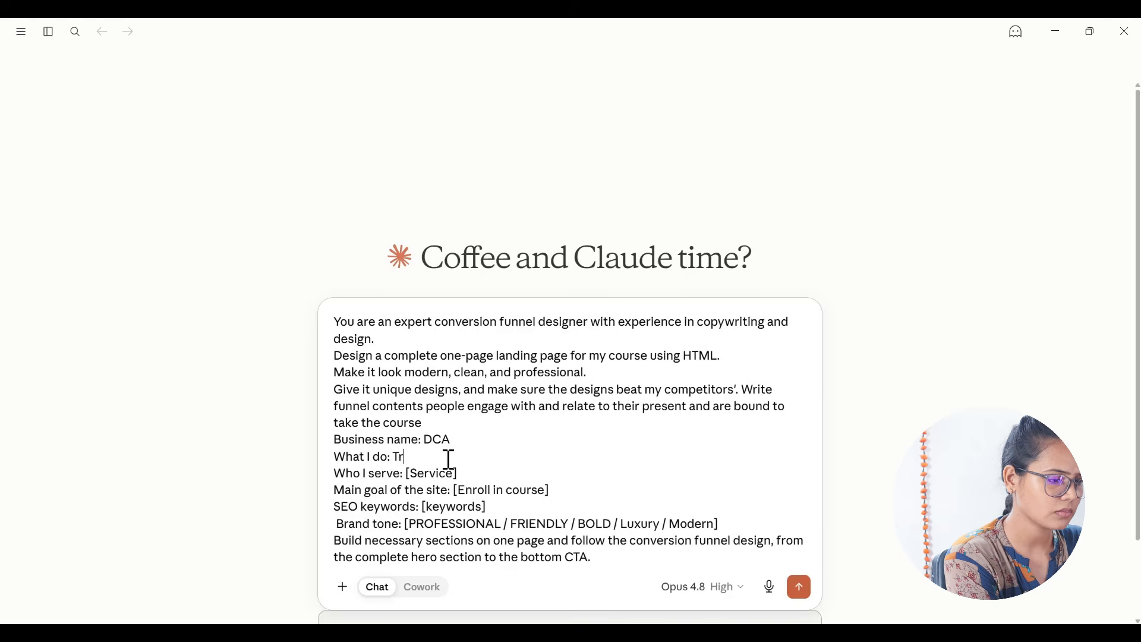
{"action": "type", "text": "ng WordOres"}
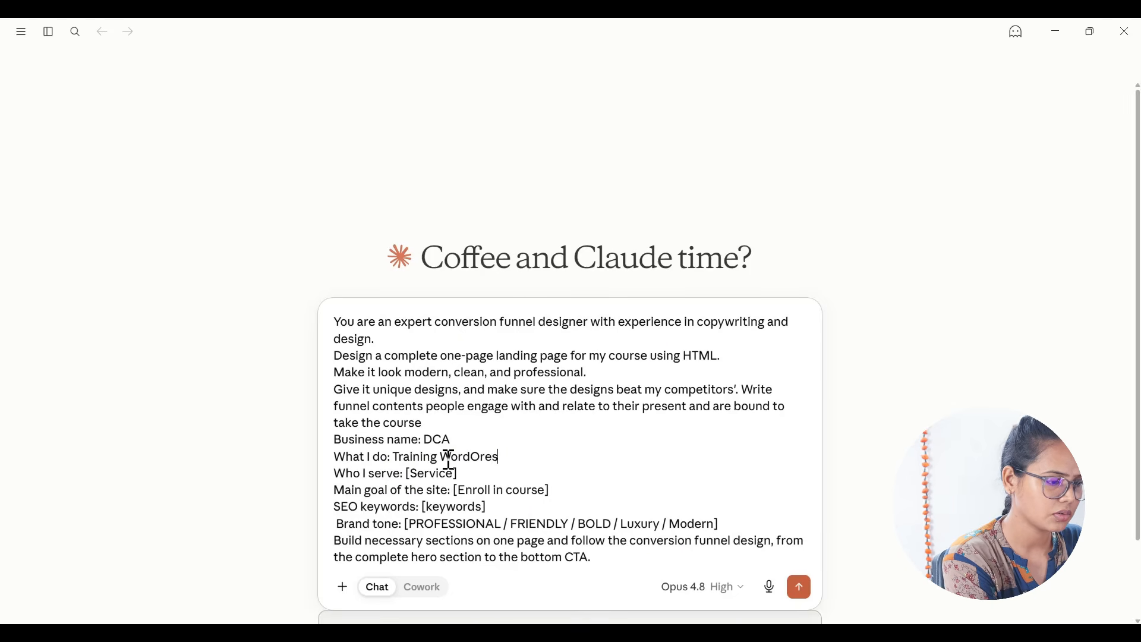
{"action": "key", "text": "BackSpace"}
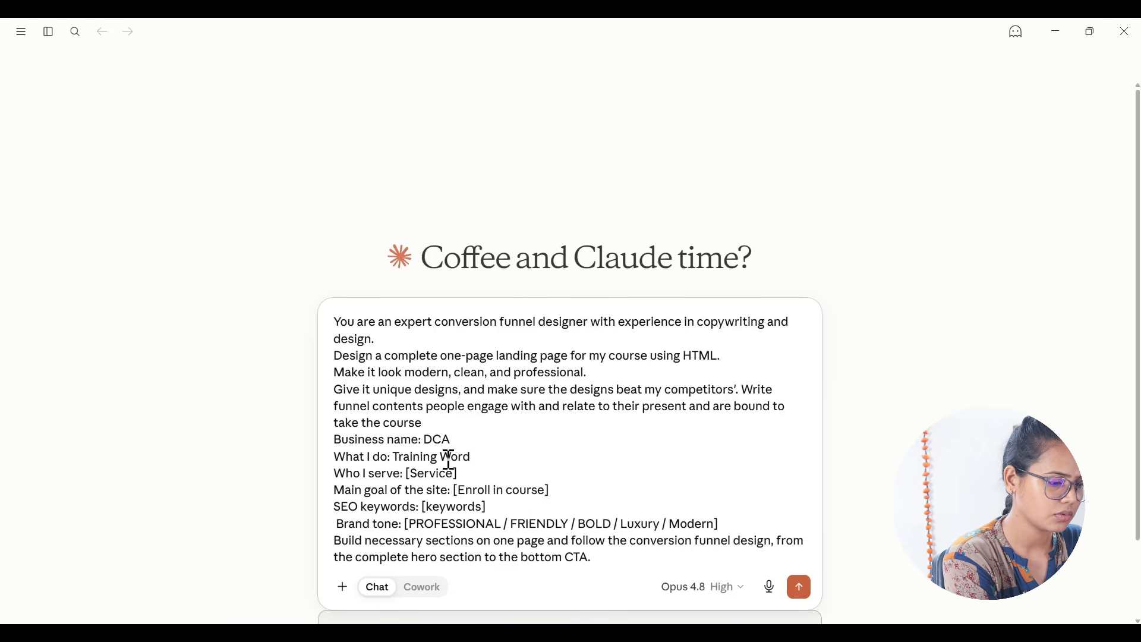
{"action": "type", "text": "Press+AI"}
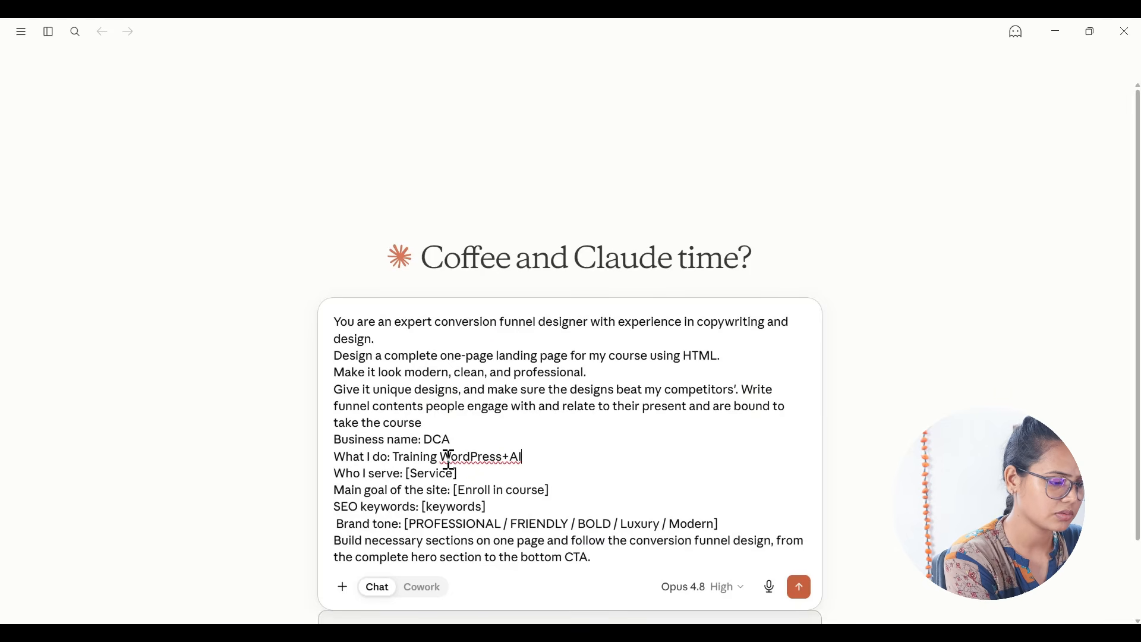
{"action": "type", "text": " website design"}
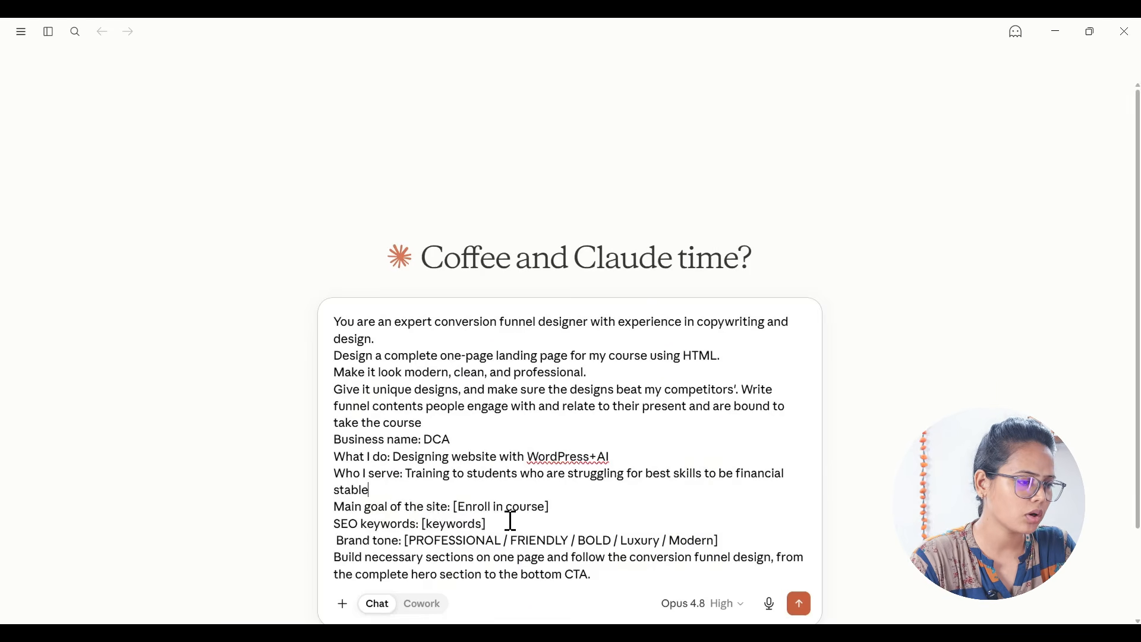
Step: Change "site" to "landing page" in the main goal line and insert the SEO keywords "WordPress Course, WordPress Website Design with AI, WordPress Ai design"
{"action": "double_click", "coordinate": [437, 506]}
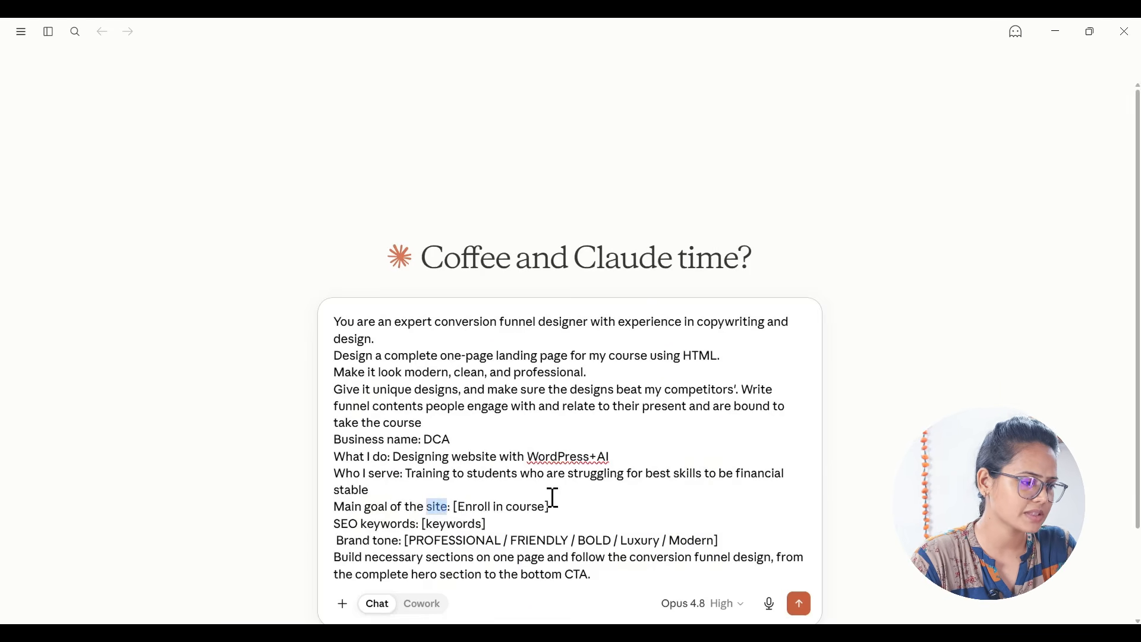
{"action": "type", "text": "ladning"}
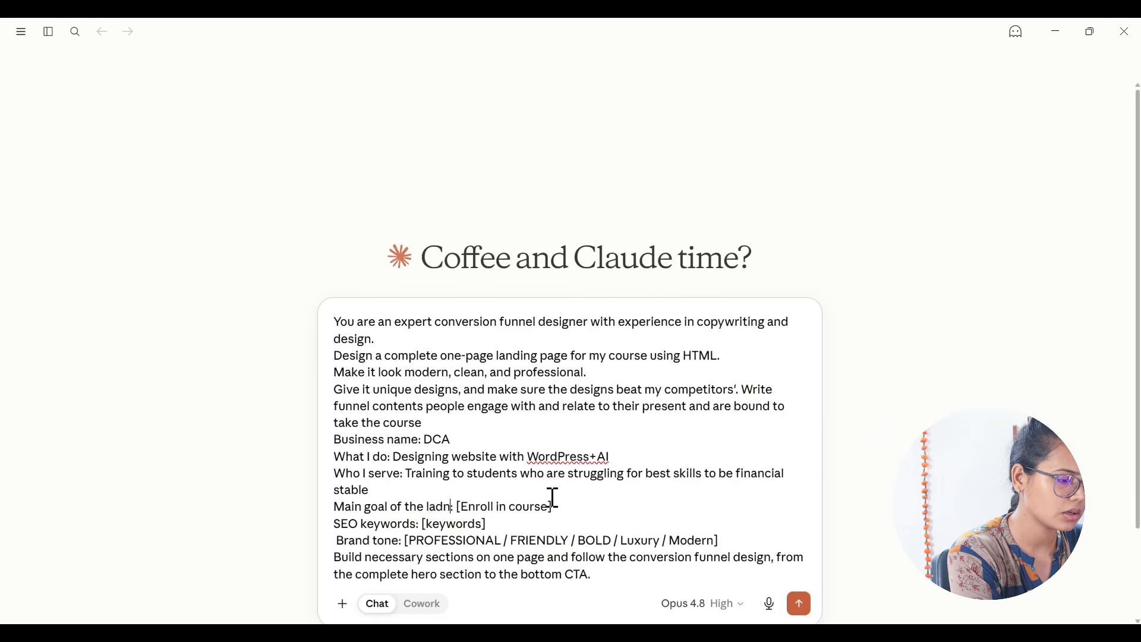
{"action": "type", "text": " page"}
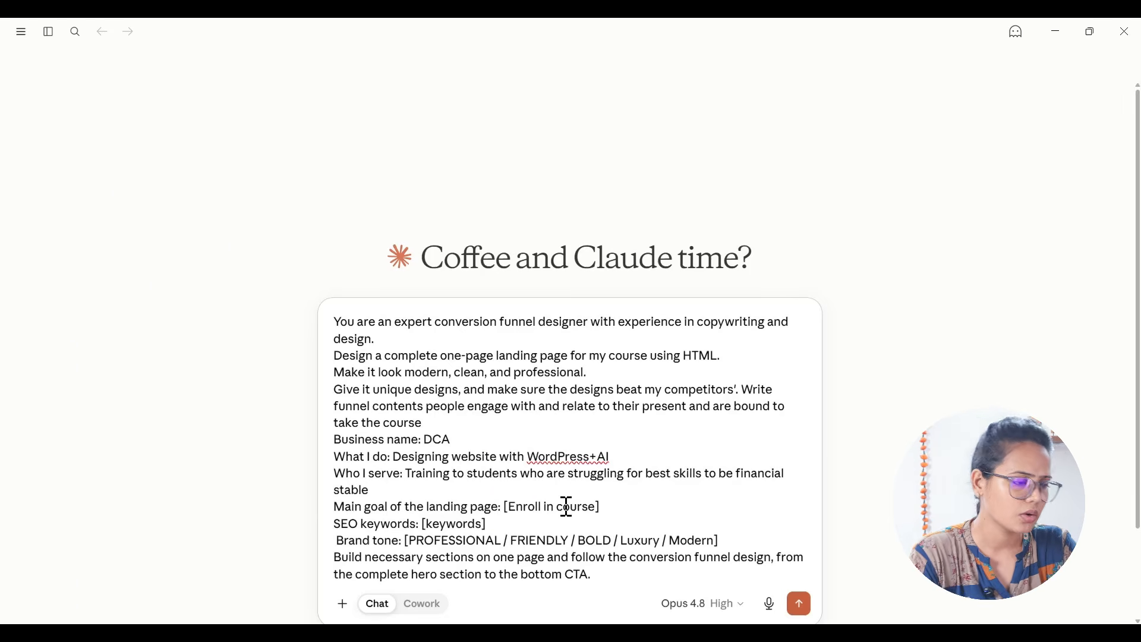
{"action": "double_click", "coordinate": [441, 525]}
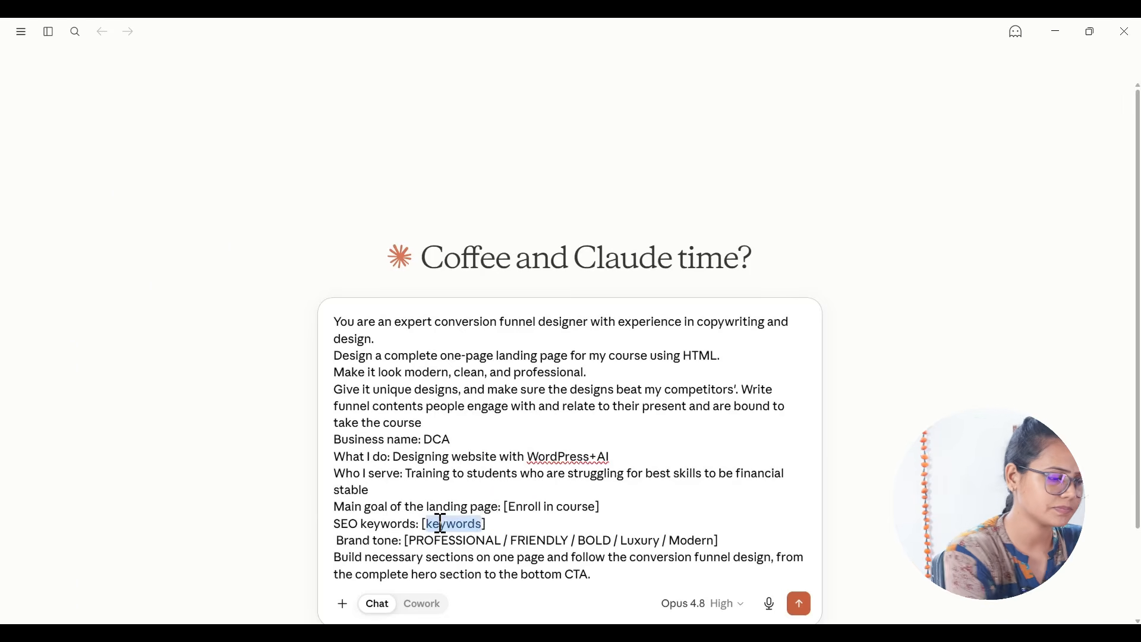
{"action": "type", "text": "WordPress Course, WordPress Website Design with AI, WordPress Ai design"}
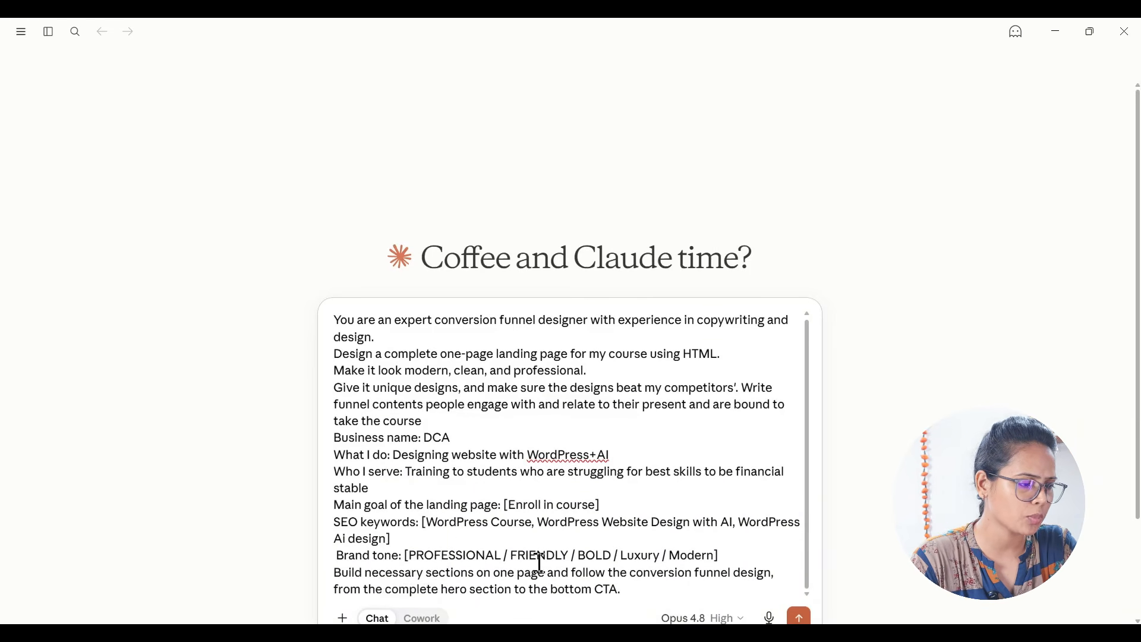
Step: Reduce the brand tone options to "PROFESSIONAL / FRIENDLY" and submit the prompt
{"action": "left_click_drag", "start_coordinate": [577, 556], "coordinate": [717, 556]}
{"action": "key", "text": "BackSpace"}
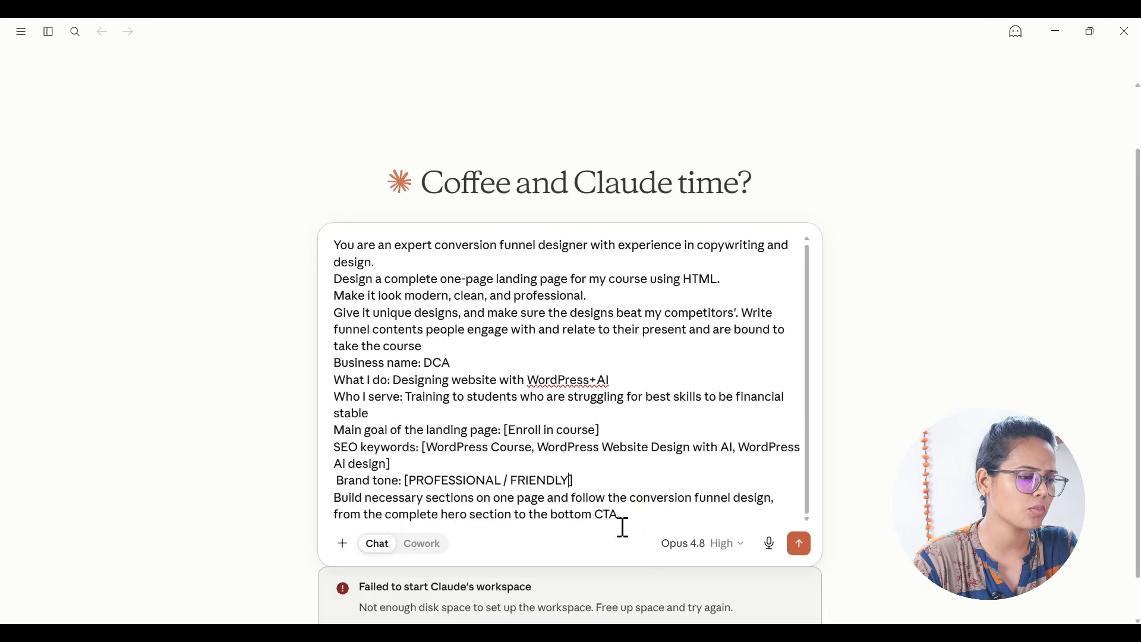
{"action": "left_click", "coordinate": [803, 552]}
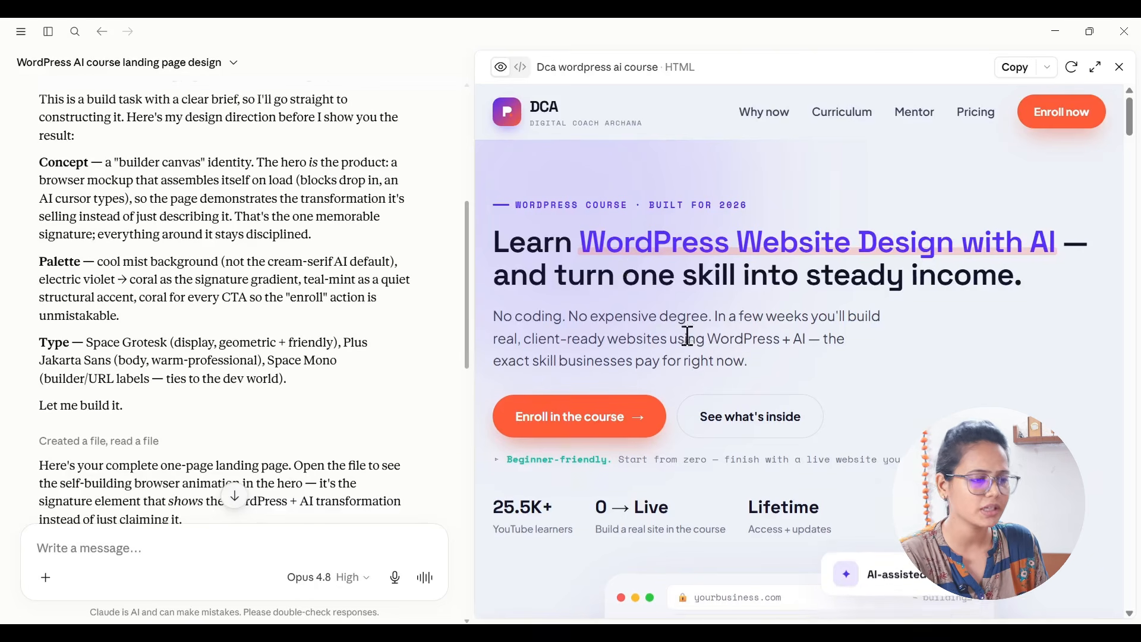
Step: Examine the generated landing page preview from the hero section through curriculum, mentor, testimonials and pricing to the FAQ
{"action": "scroll", "coordinate": [688, 336], "scroll_direction": "down", "scroll_amount": 3}
{"action": "scroll", "coordinate": [688, 336], "scroll_direction": "down", "scroll_amount": 15}
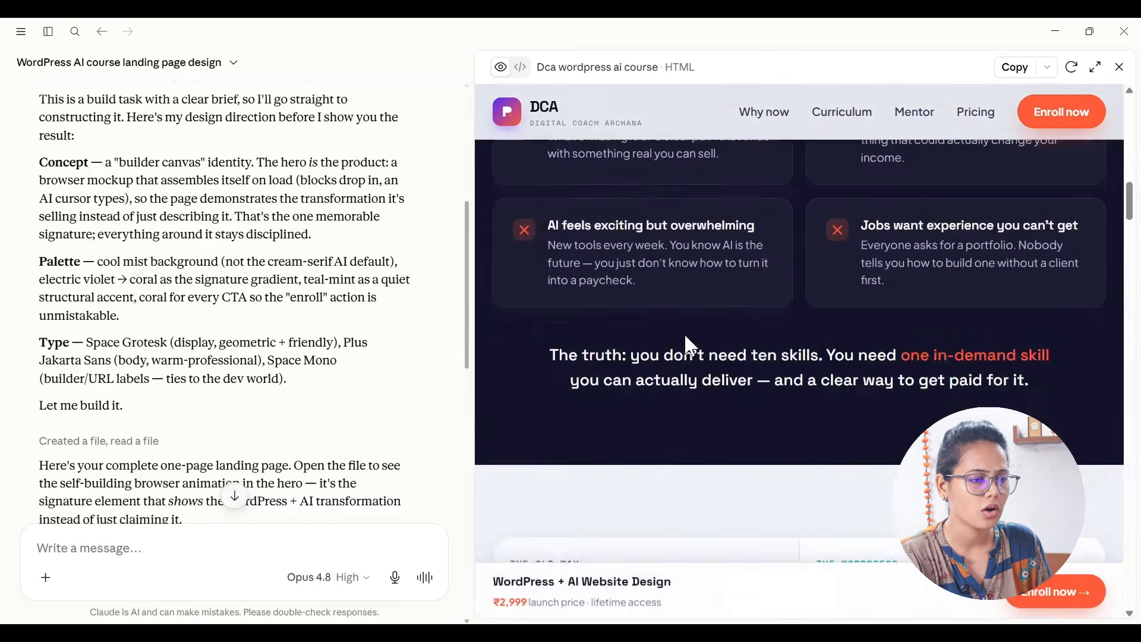
{"action": "scroll", "coordinate": [688, 336], "scroll_direction": "down", "scroll_amount": 15}
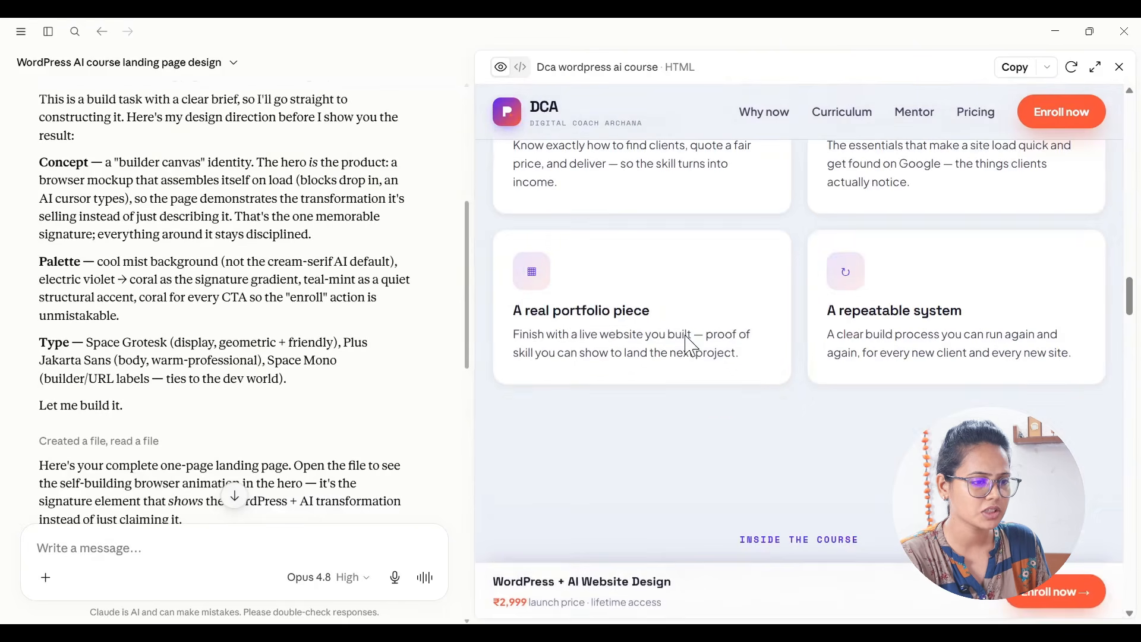
{"action": "scroll", "coordinate": [688, 336], "scroll_direction": "down", "scroll_amount": 15}
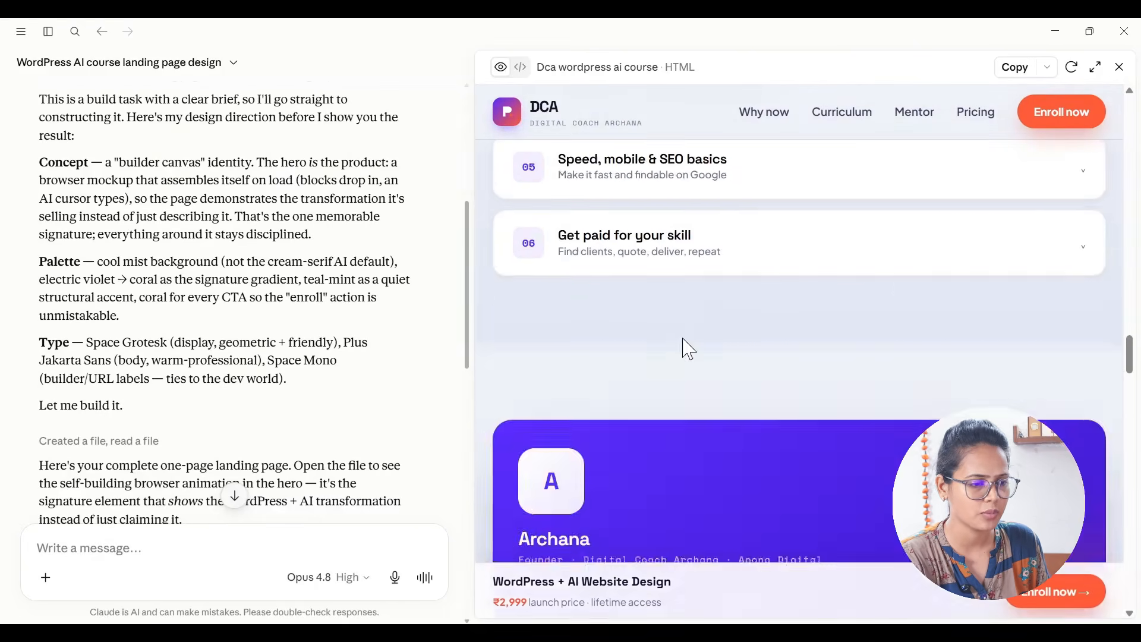
{"action": "scroll", "coordinate": [688, 351], "scroll_direction": "down", "scroll_amount": 5}
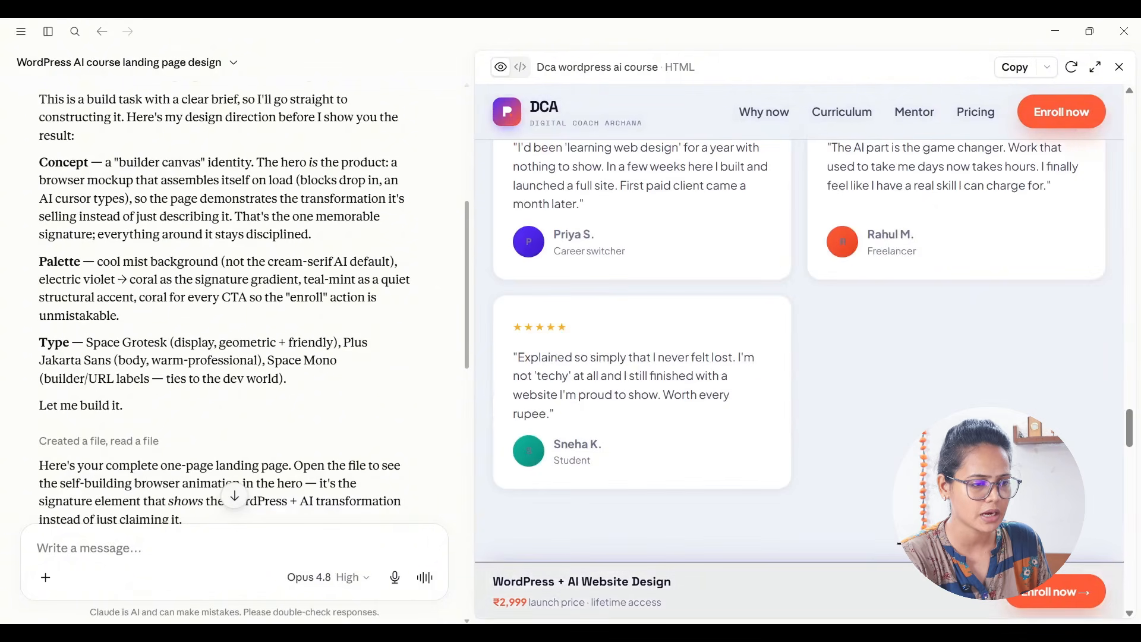
{"action": "scroll", "coordinate": [772, 338], "scroll_direction": "down", "scroll_amount": 10}
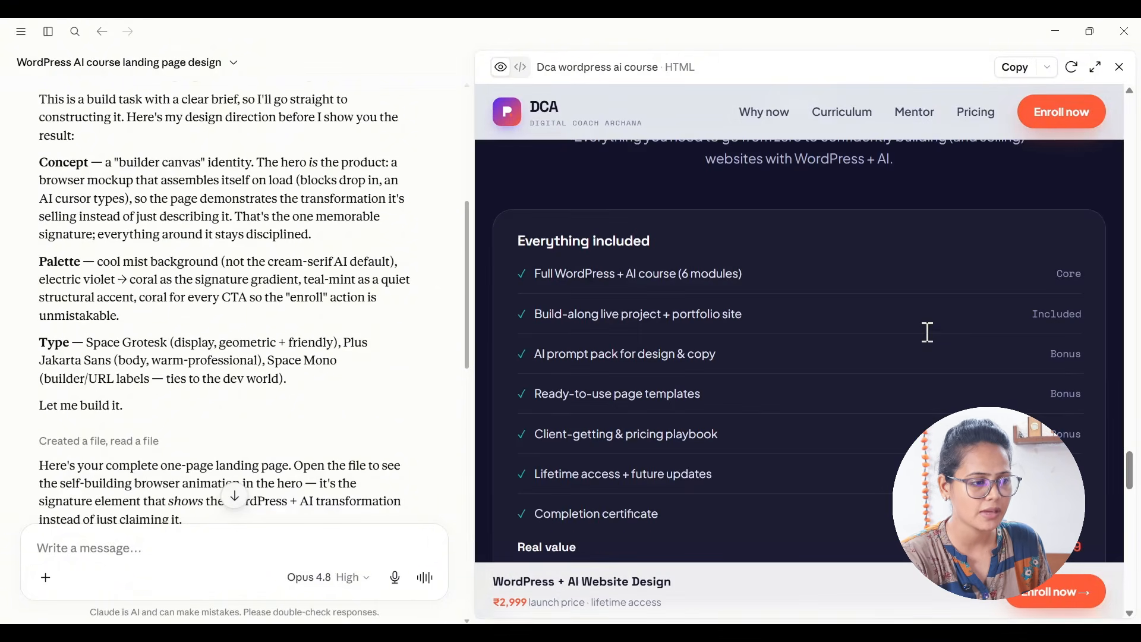
{"action": "scroll", "coordinate": [927, 331], "scroll_direction": "down", "scroll_amount": 4}
{"action": "scroll", "coordinate": [797, 382], "scroll_direction": "up", "scroll_amount": 8}
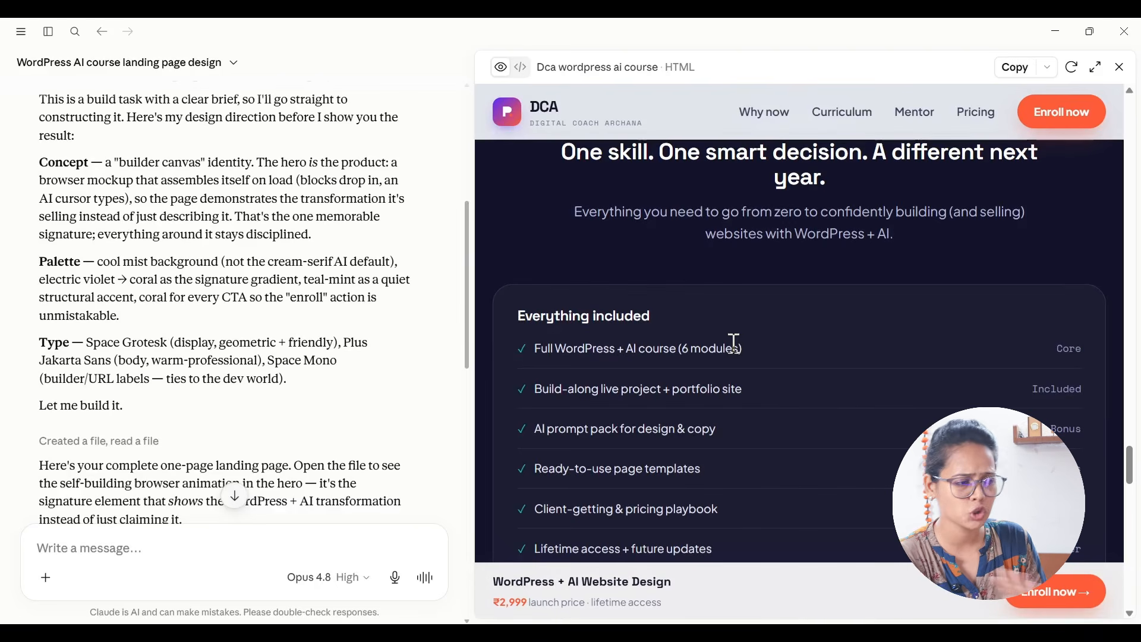
{"action": "scroll", "coordinate": [779, 436], "scroll_direction": "down", "scroll_amount": 8}
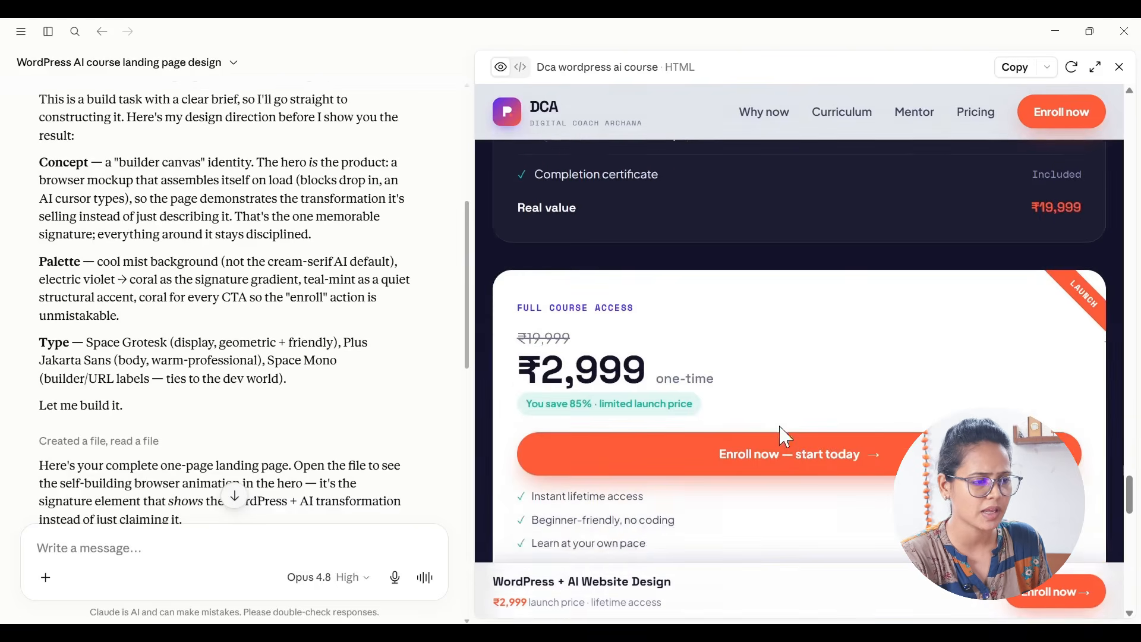
{"action": "scroll", "coordinate": [845, 406], "scroll_direction": "down", "scroll_amount": 10}
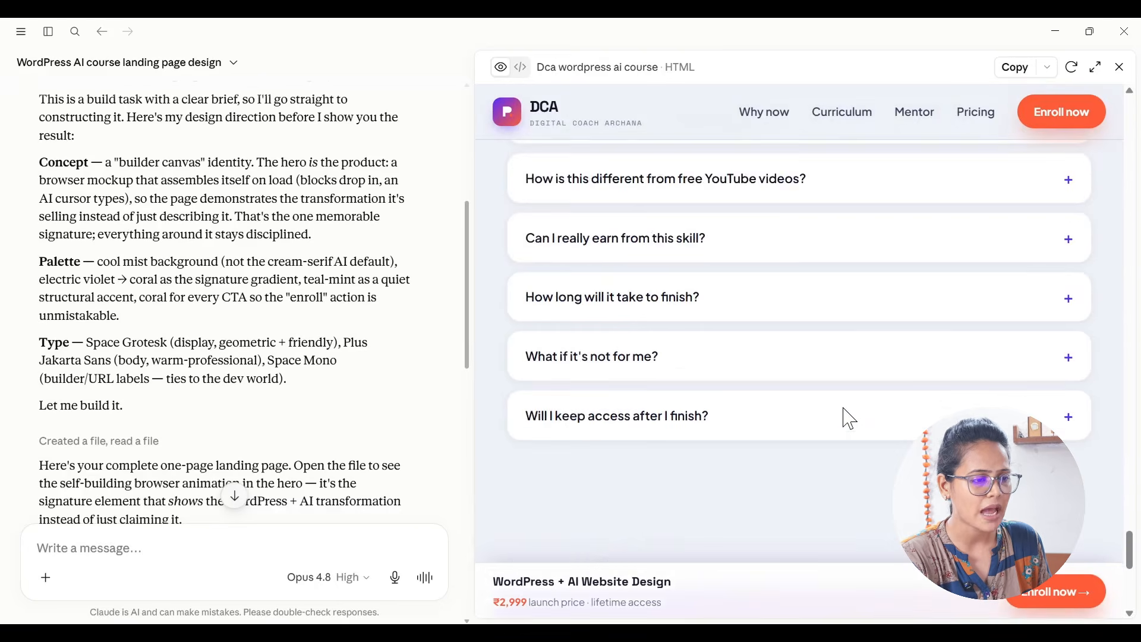
{"action": "scroll", "coordinate": [844, 410], "scroll_direction": "down", "scroll_amount": 4}
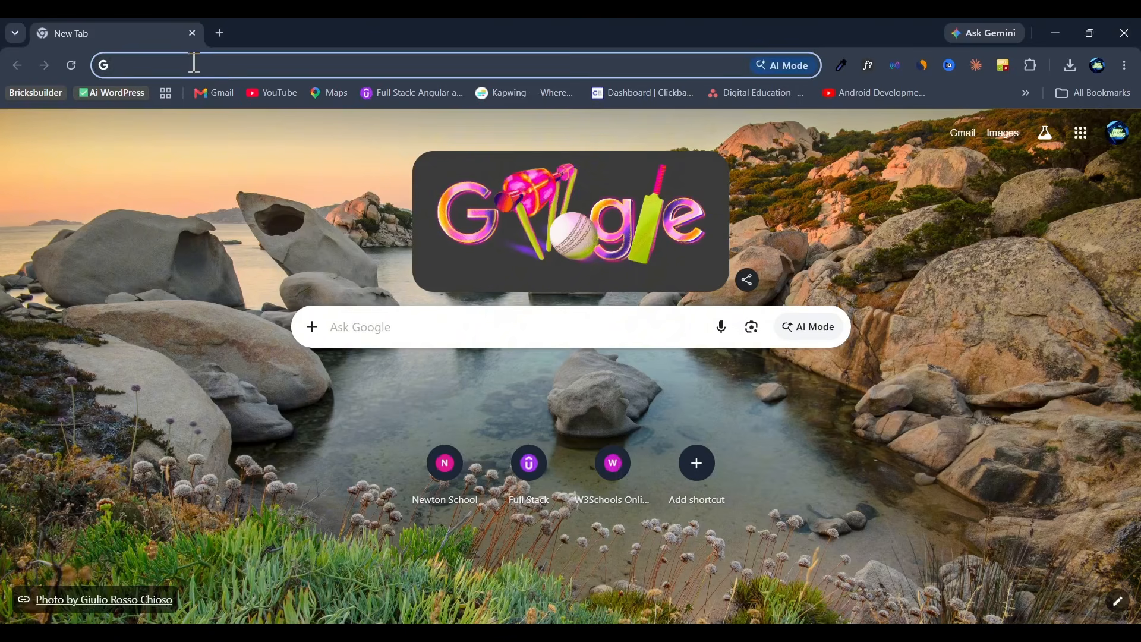
Step: Switch to Chrome, open the copied hosting.com web hosting link and go to its list of plans
{"action": "key", "text": "Return"}
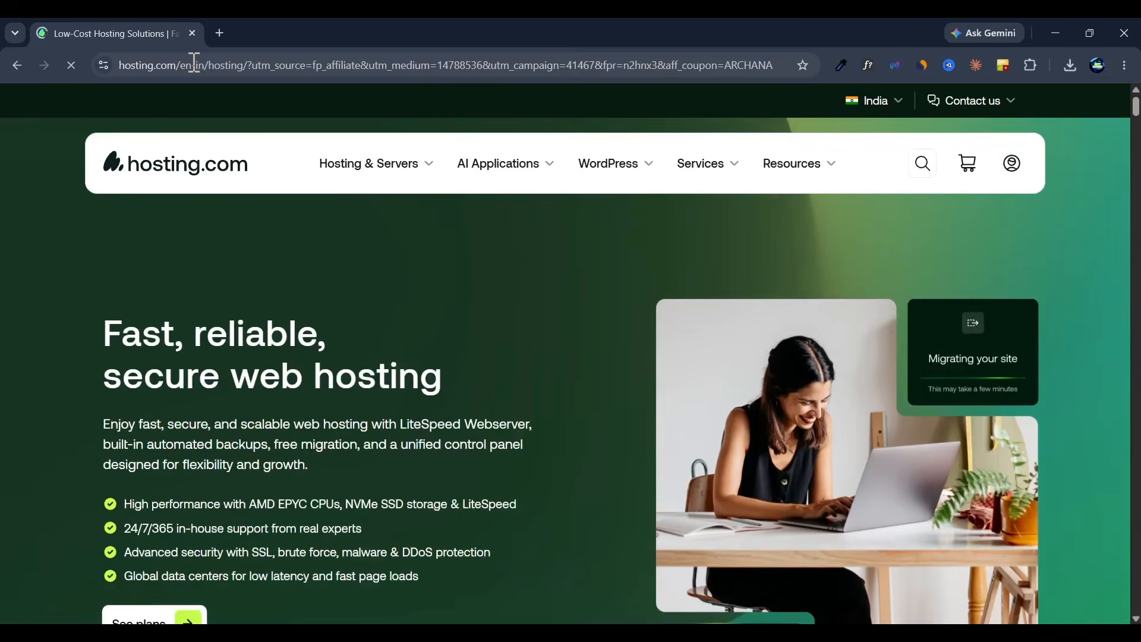
{"action": "scroll", "coordinate": [406, 229], "scroll_direction": "down", "scroll_amount": 6}
{"action": "scroll", "coordinate": [405, 228], "scroll_direction": "up", "scroll_amount": 5}
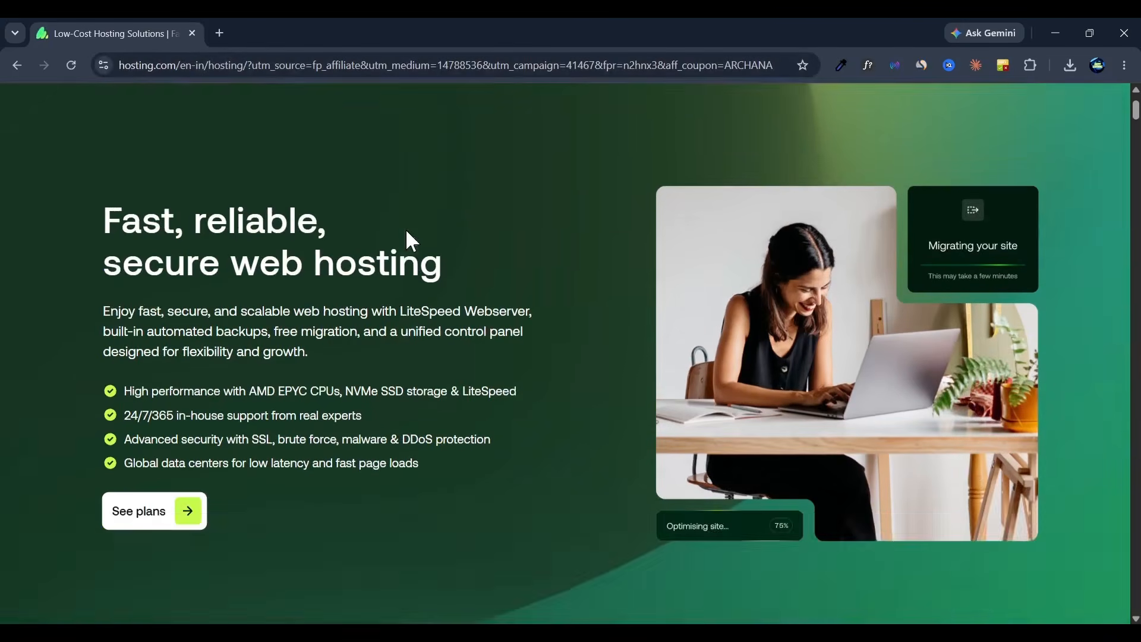
{"action": "scroll", "coordinate": [178, 416], "scroll_direction": "down", "scroll_amount": 4}
{"action": "left_click", "coordinate": [138, 334]}
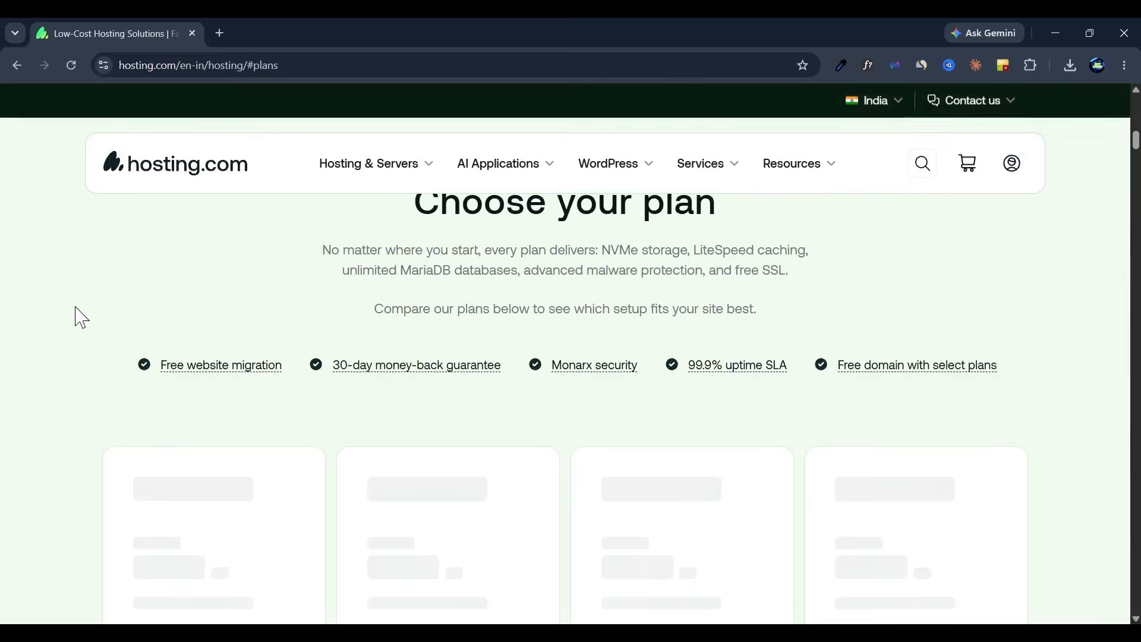
Step: Review the features of the hosting plans and start an order for the Mini plan
{"action": "scroll", "coordinate": [79, 316], "scroll_direction": "down", "scroll_amount": 3}
{"action": "scroll", "coordinate": [81, 318], "scroll_direction": "down", "scroll_amount": 2}
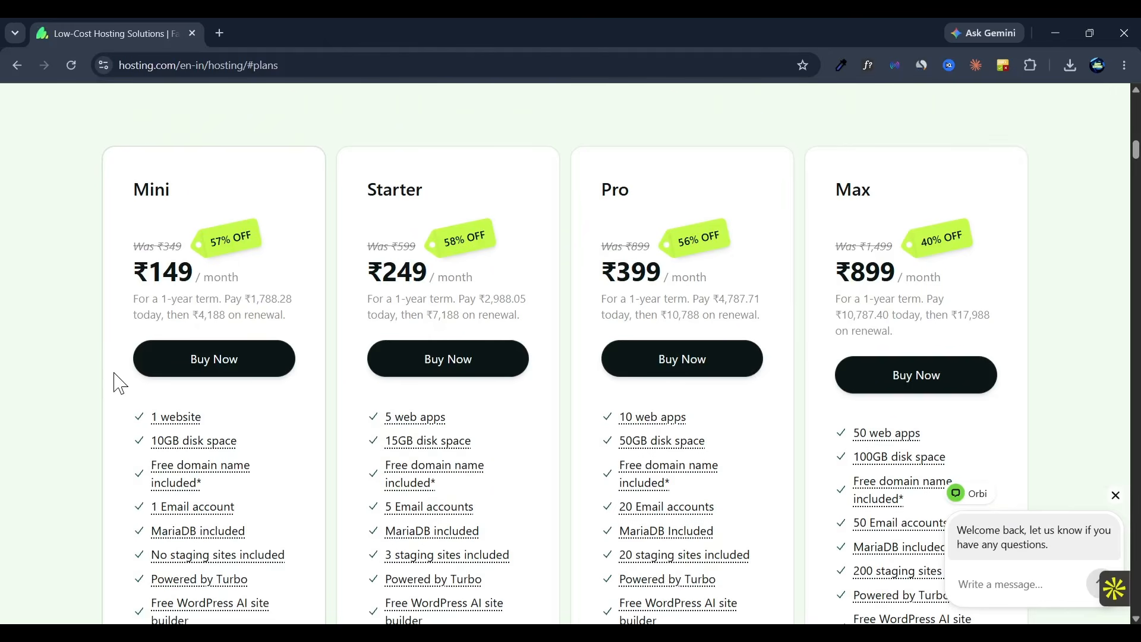
{"action": "scroll", "coordinate": [126, 470], "scroll_direction": "down", "scroll_amount": 2}
{"action": "mouse_move", "coordinate": [179, 326]}
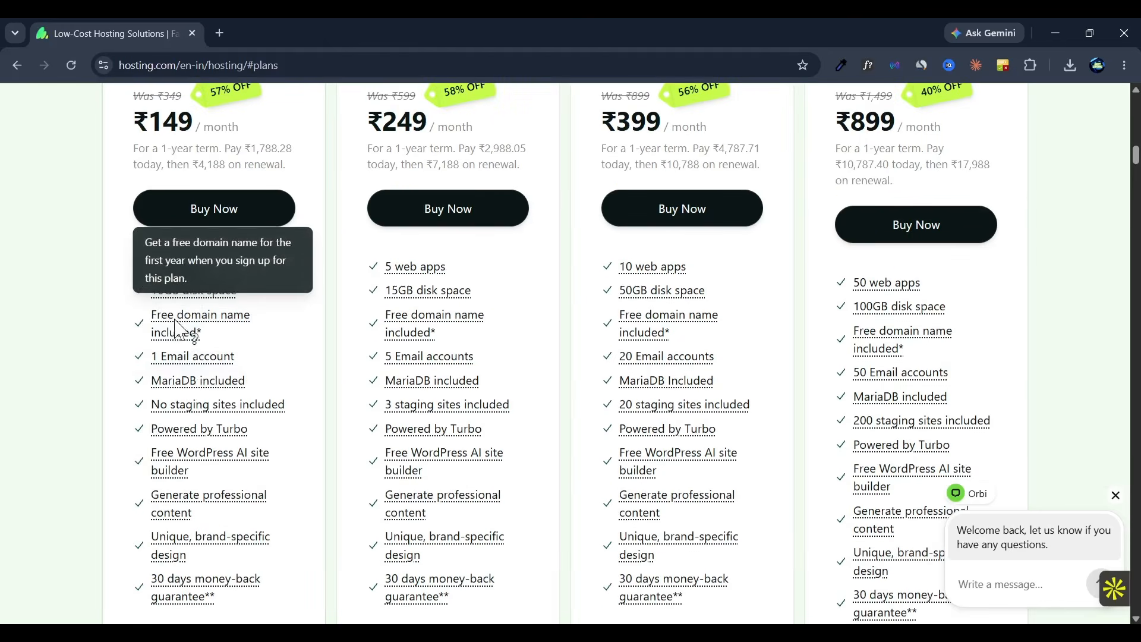
{"action": "mouse_move", "coordinate": [177, 274]}
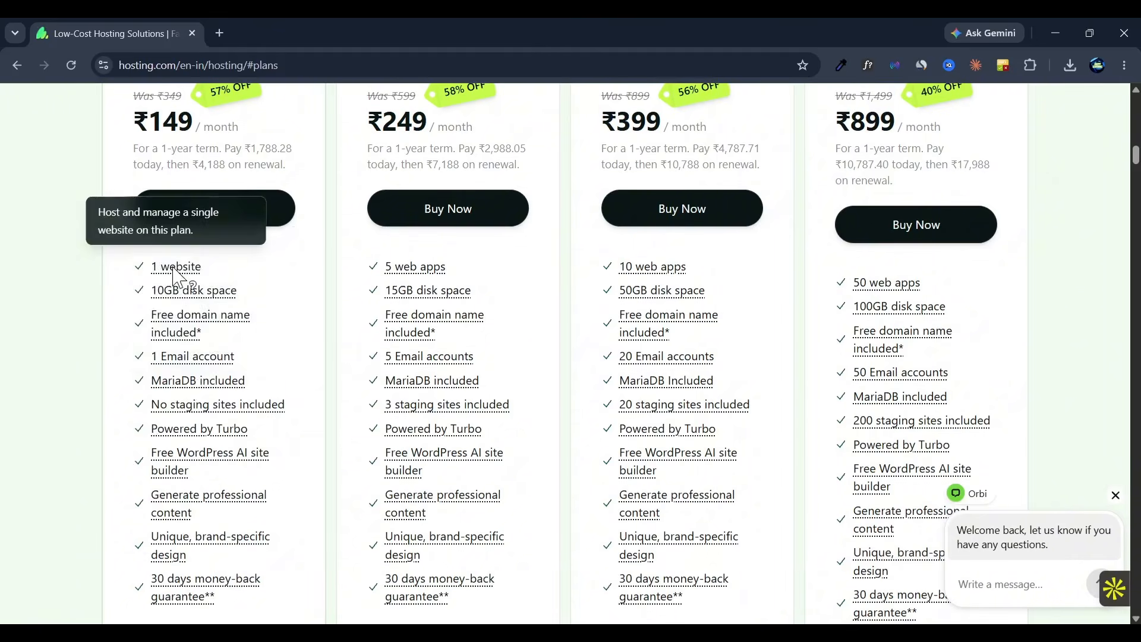
{"action": "scroll", "coordinate": [237, 315], "scroll_direction": "up", "scroll_amount": 2}
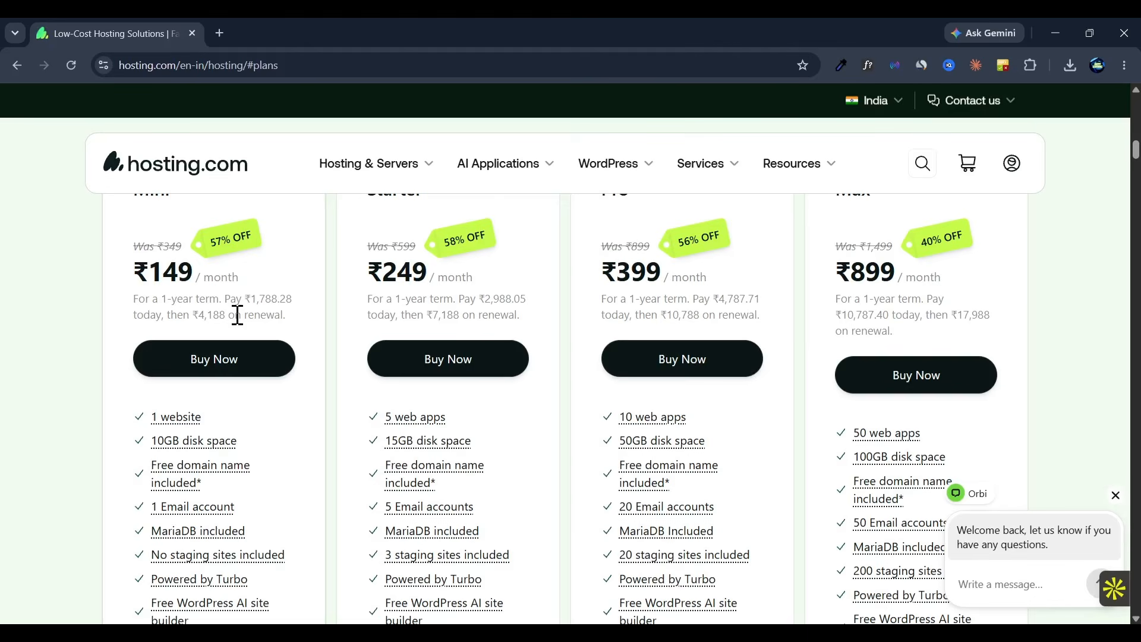
{"action": "left_click", "coordinate": [205, 366]}
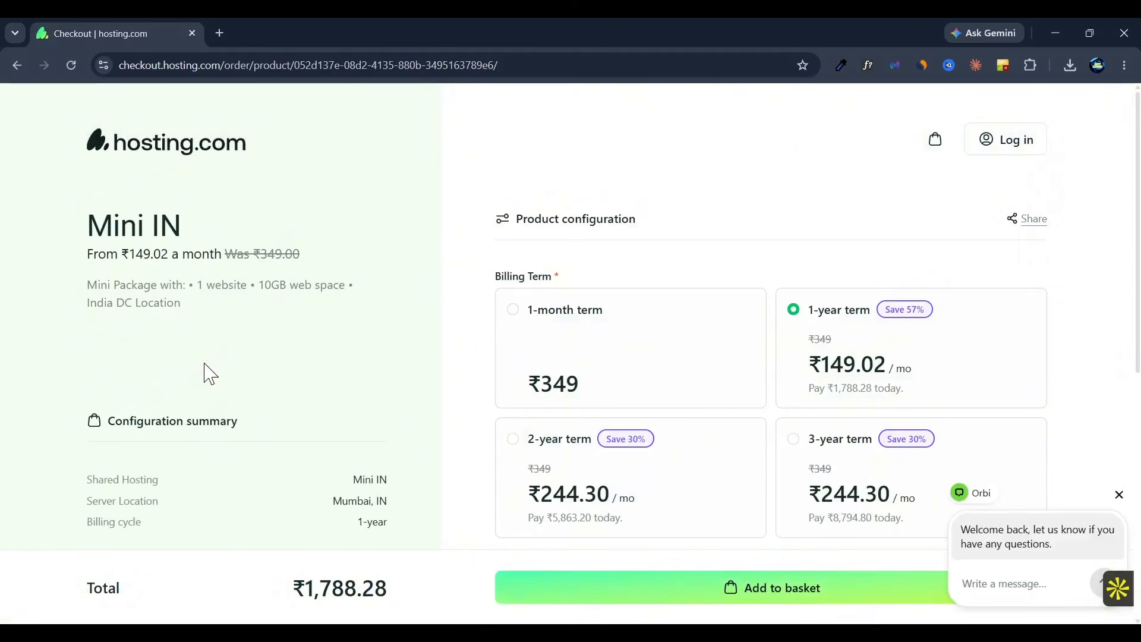
Step: Configure the Mini hosting plan with the 1-year billing term and the Mumbai, IN server location
{"action": "scroll", "coordinate": [797, 344], "scroll_direction": "down", "scroll_amount": 3}
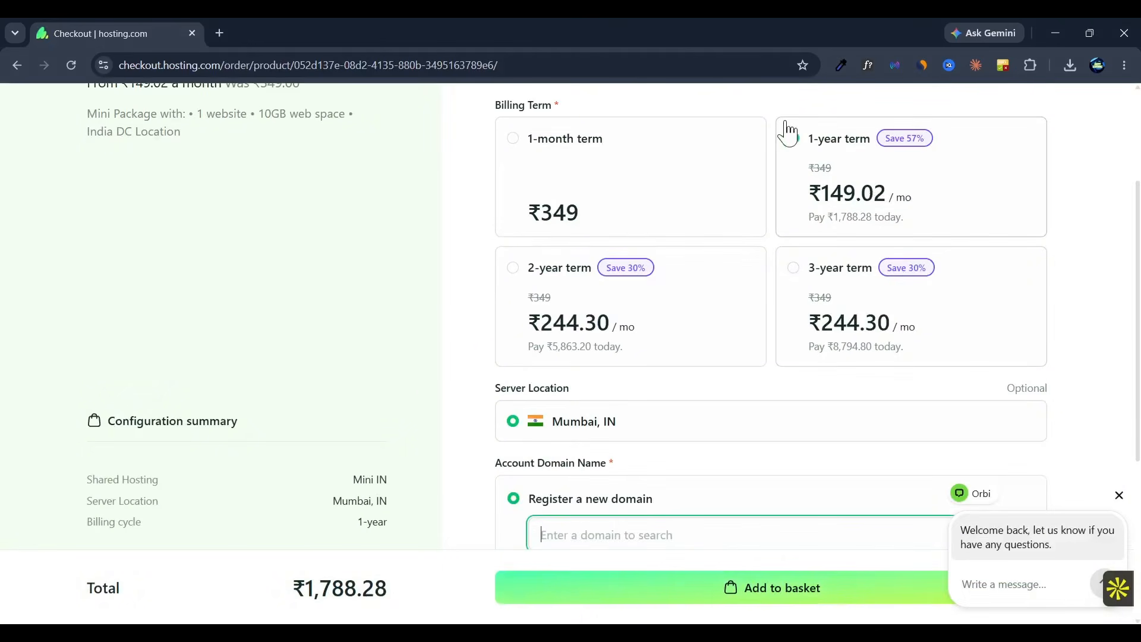
{"action": "left_click", "coordinate": [856, 173]}
{"action": "scroll", "coordinate": [693, 365], "scroll_direction": "down", "scroll_amount": 1}
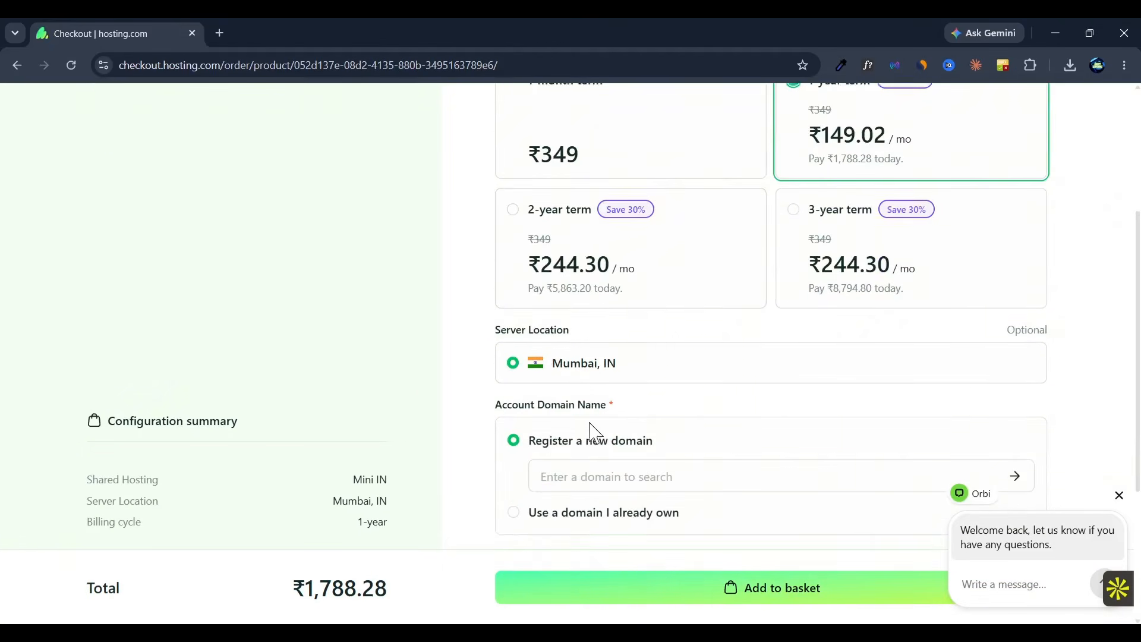
{"action": "scroll", "coordinate": [591, 433], "scroll_direction": "down", "scroll_amount": 1}
{"action": "left_click", "coordinate": [586, 309]}
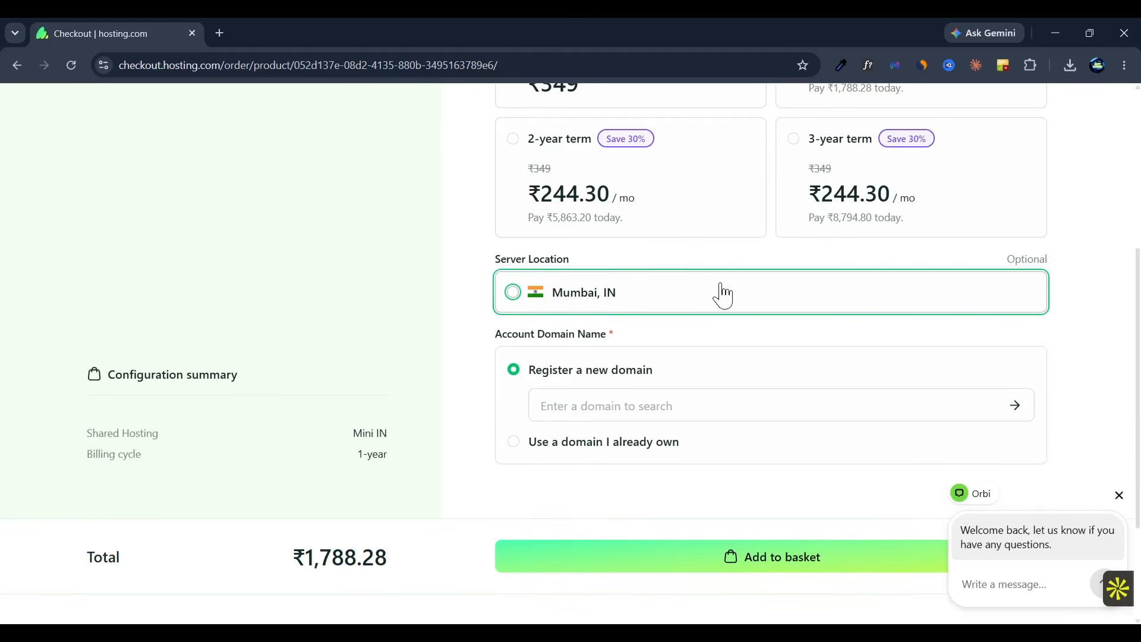
{"action": "left_click", "coordinate": [610, 300]}
{"action": "scroll", "coordinate": [693, 374], "scroll_direction": "down", "scroll_amount": 2}
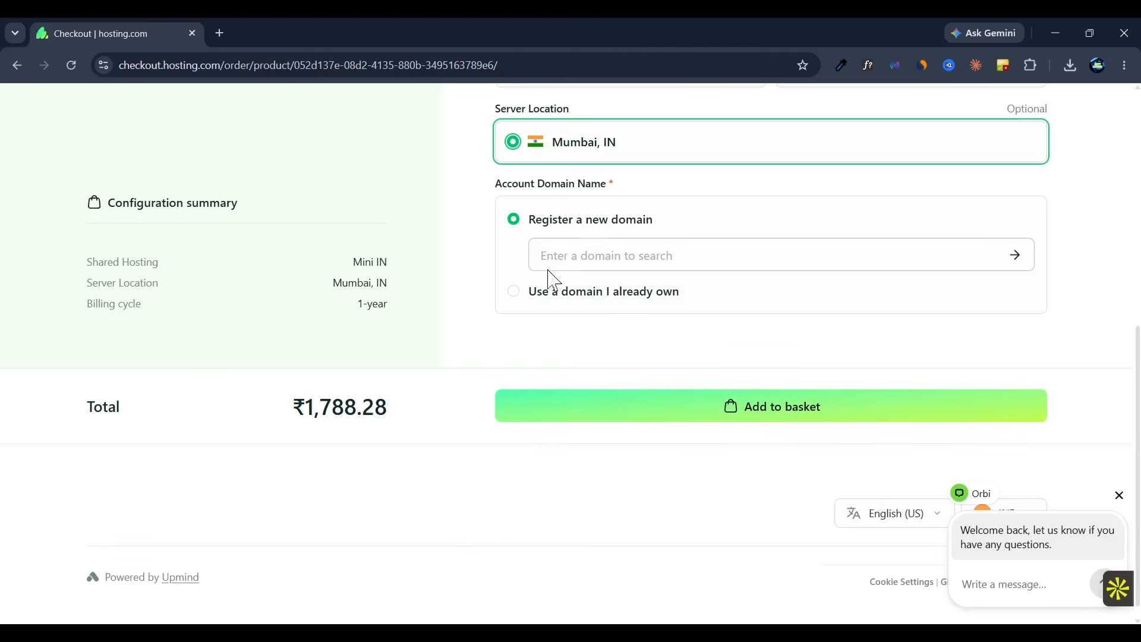
Step: Search for a new domain with "digitalhub" and select digitalhubuk.com for registration
{"action": "left_click", "coordinate": [596, 255]}
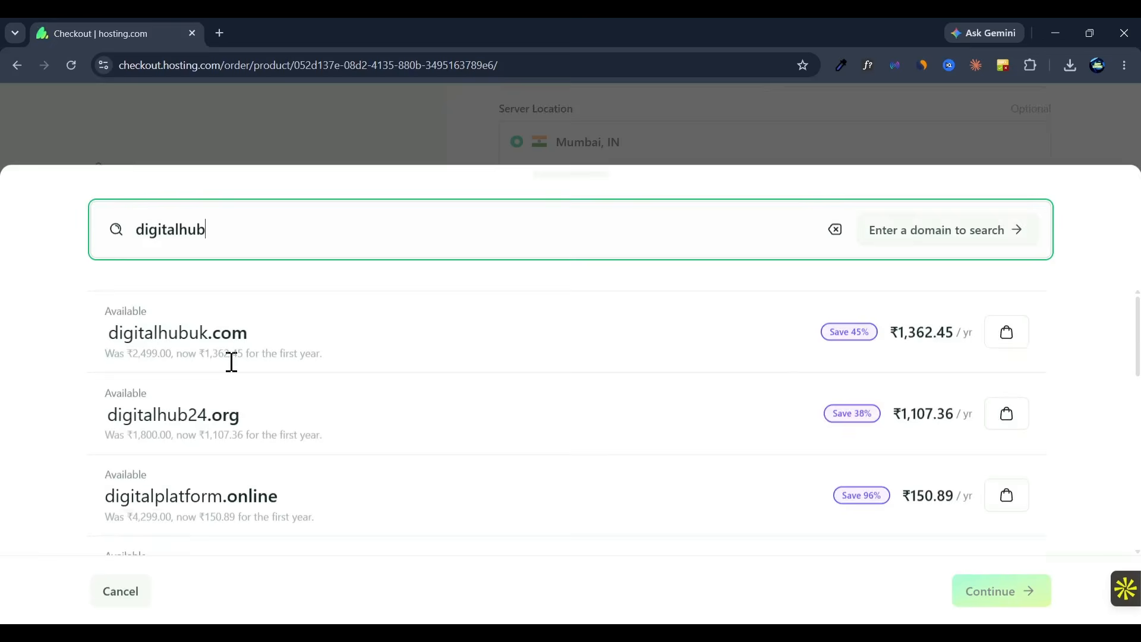
{"action": "left_click", "coordinate": [1017, 349]}
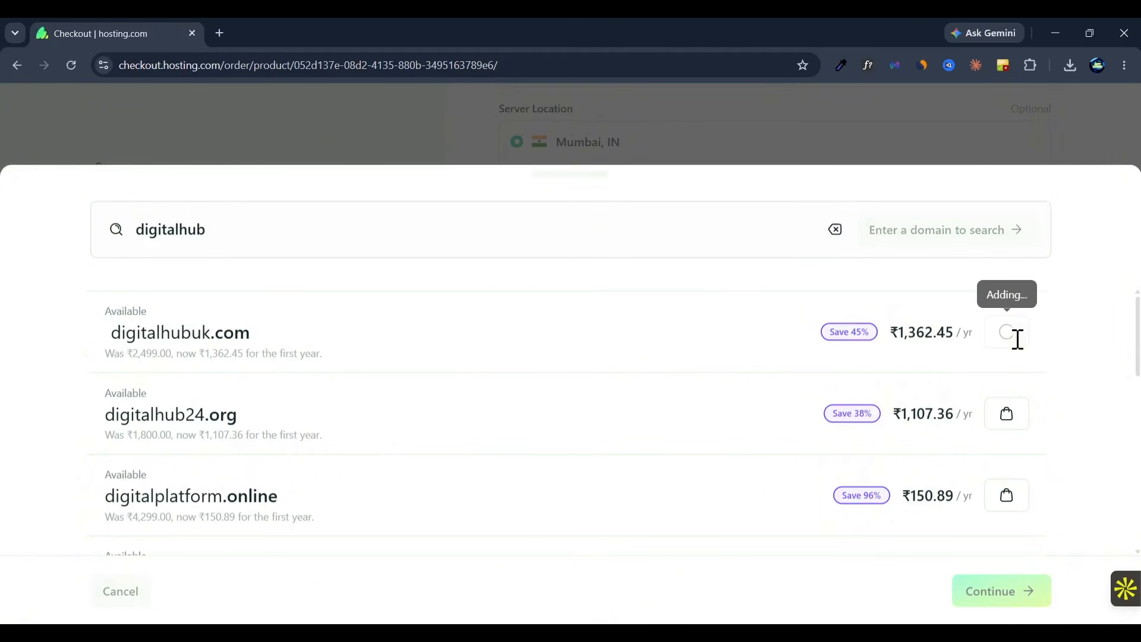
Step: Open namelix.com in a new browser tab and generate brandable business names for the keywords "web design", keeping the default options
{"action": "left_click", "coordinate": [219, 33]}
{"action": "type", "text": "namelix.com"}
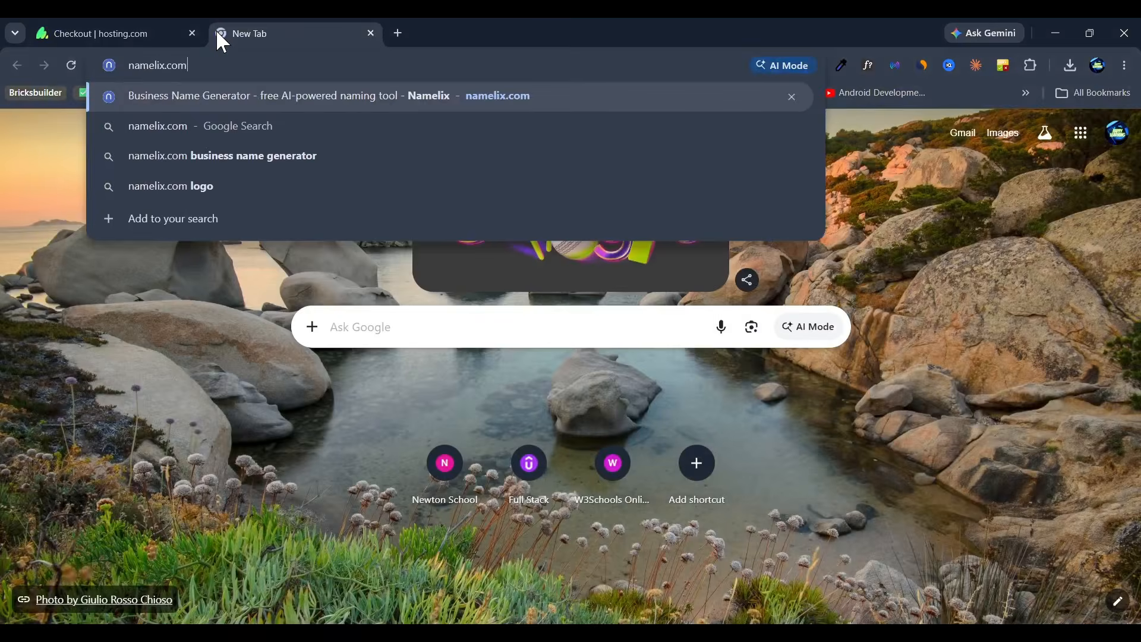
{"action": "key", "text": "Return"}
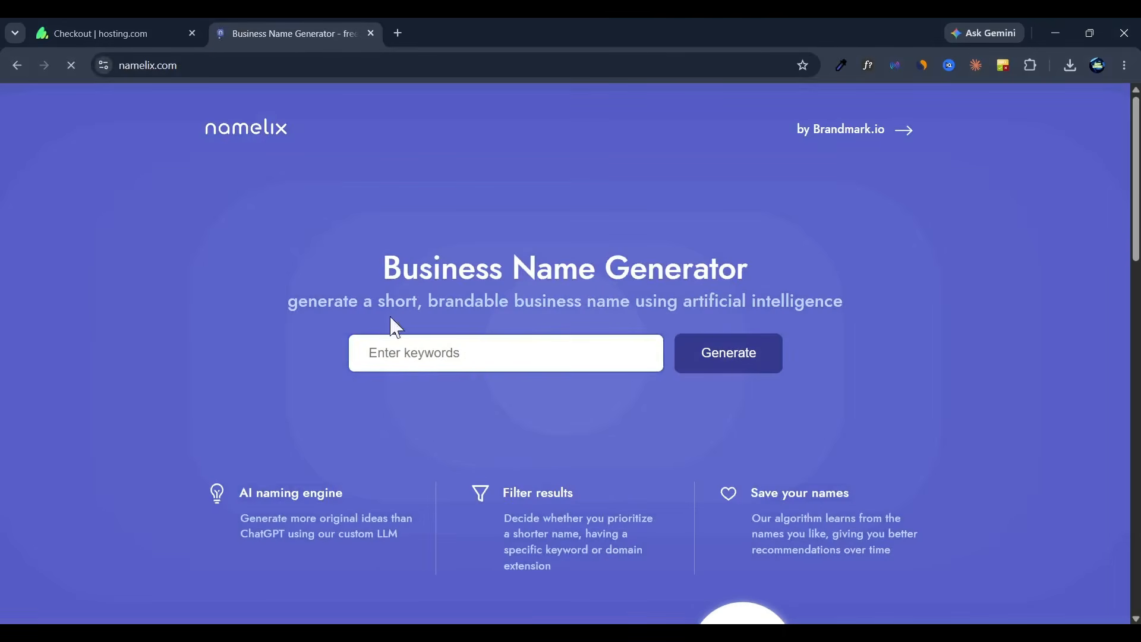
{"action": "left_click", "coordinate": [459, 352]}
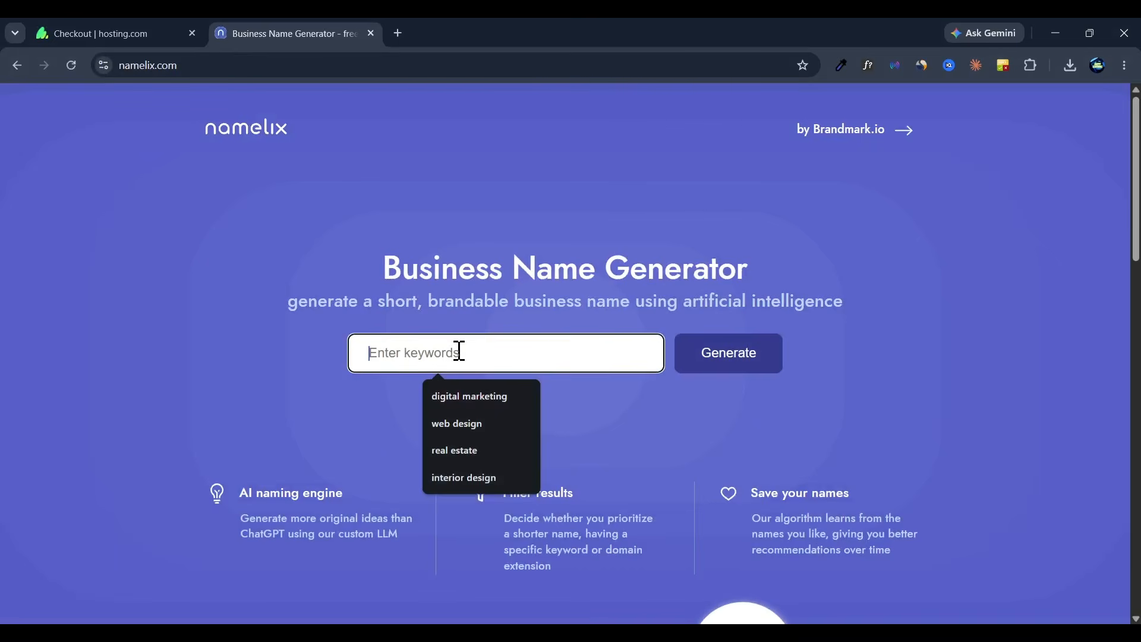
{"action": "left_click", "coordinate": [446, 424]}
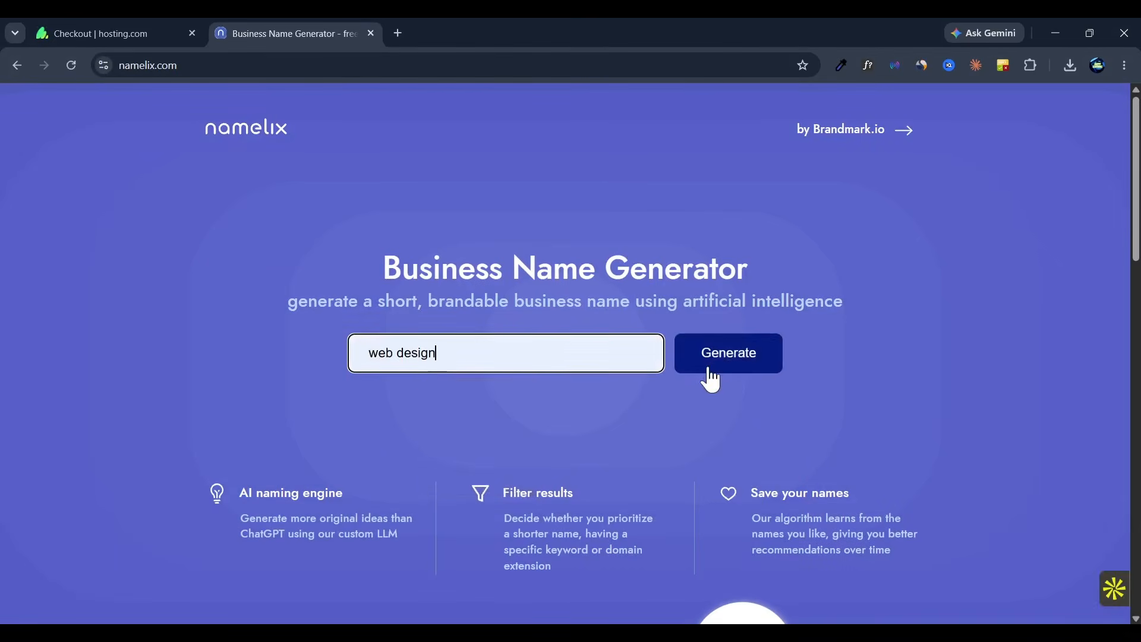
{"action": "left_click", "coordinate": [721, 365]}
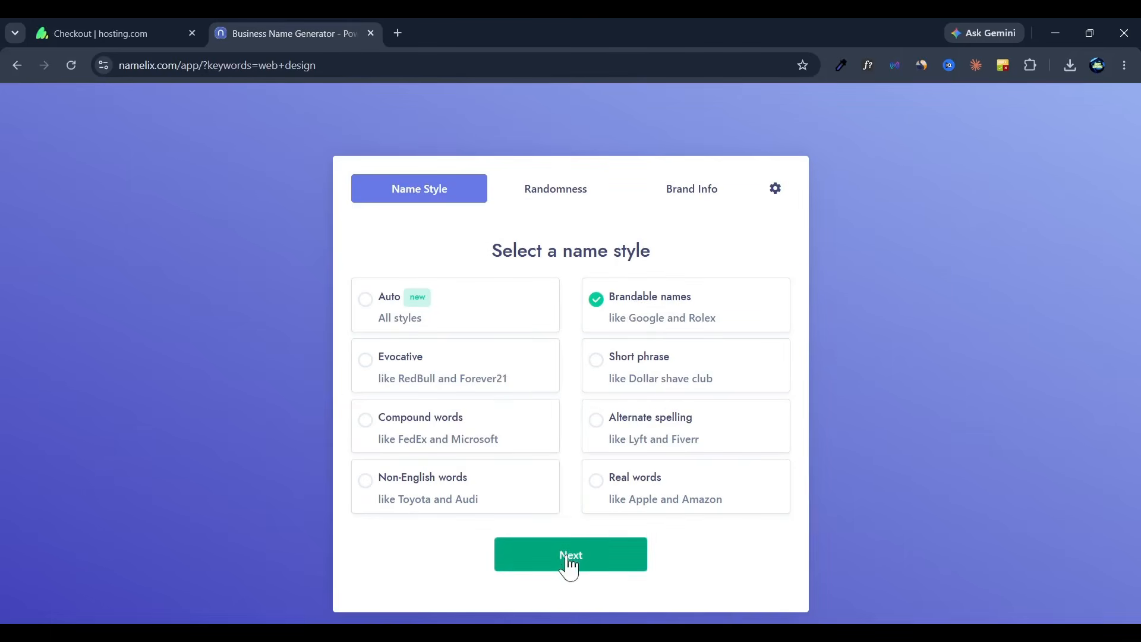
{"action": "left_click", "coordinate": [569, 564]}
{"action": "left_click", "coordinate": [569, 564]}
{"action": "left_click", "coordinate": [569, 563]}
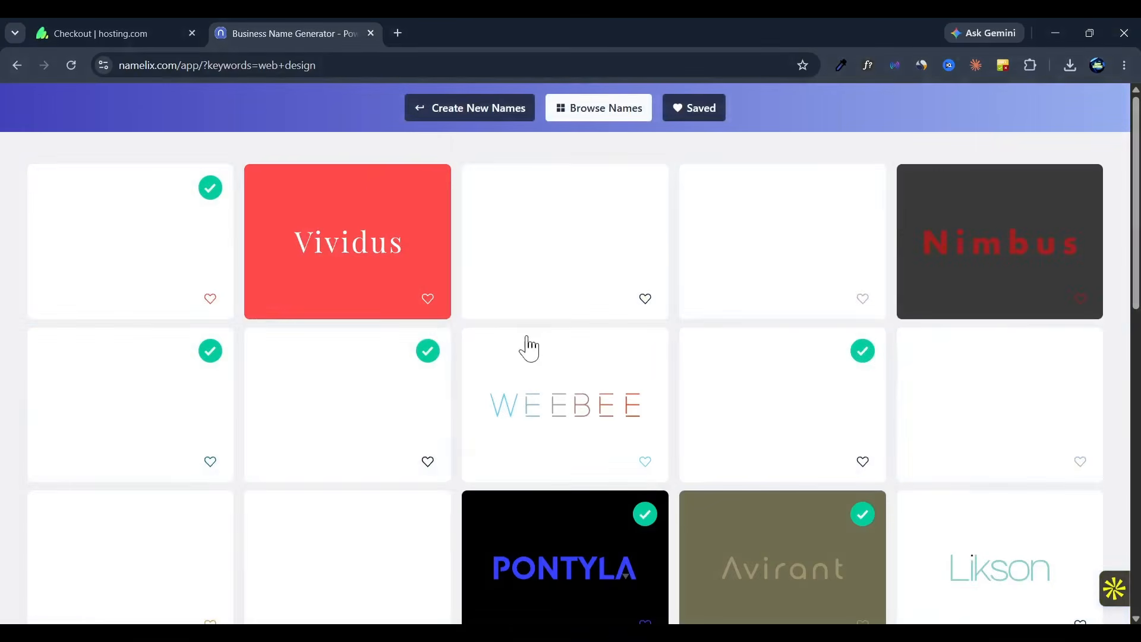
Step: Check the Denirah suggestion's domain link and detailed information, and copy its name
{"action": "left_click", "coordinate": [205, 186]}
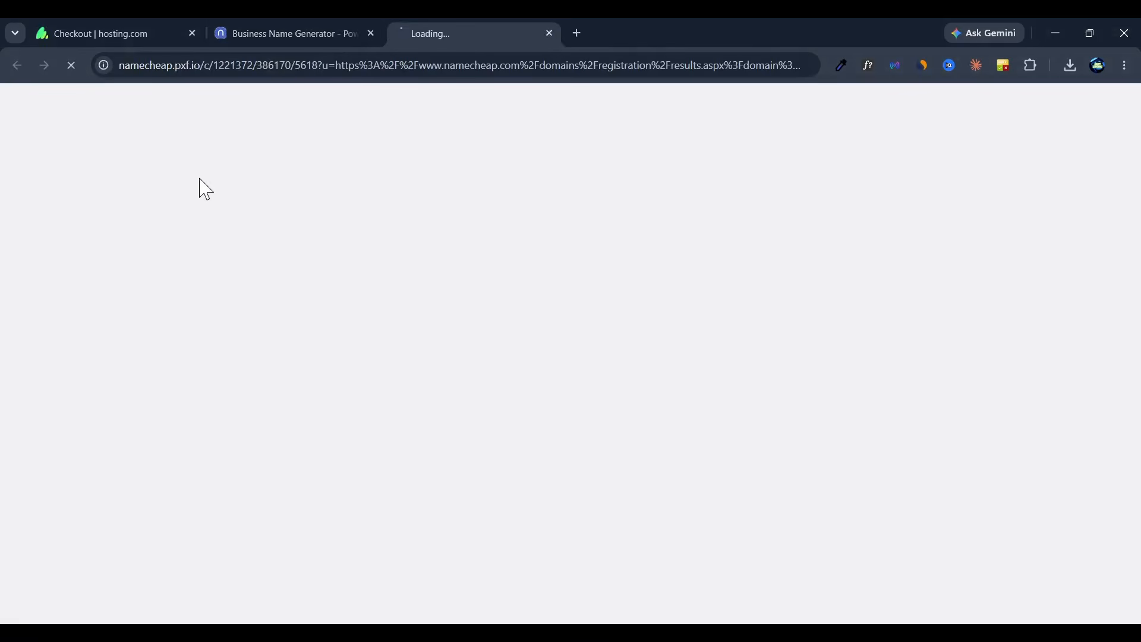
{"action": "left_click", "coordinate": [550, 34]}
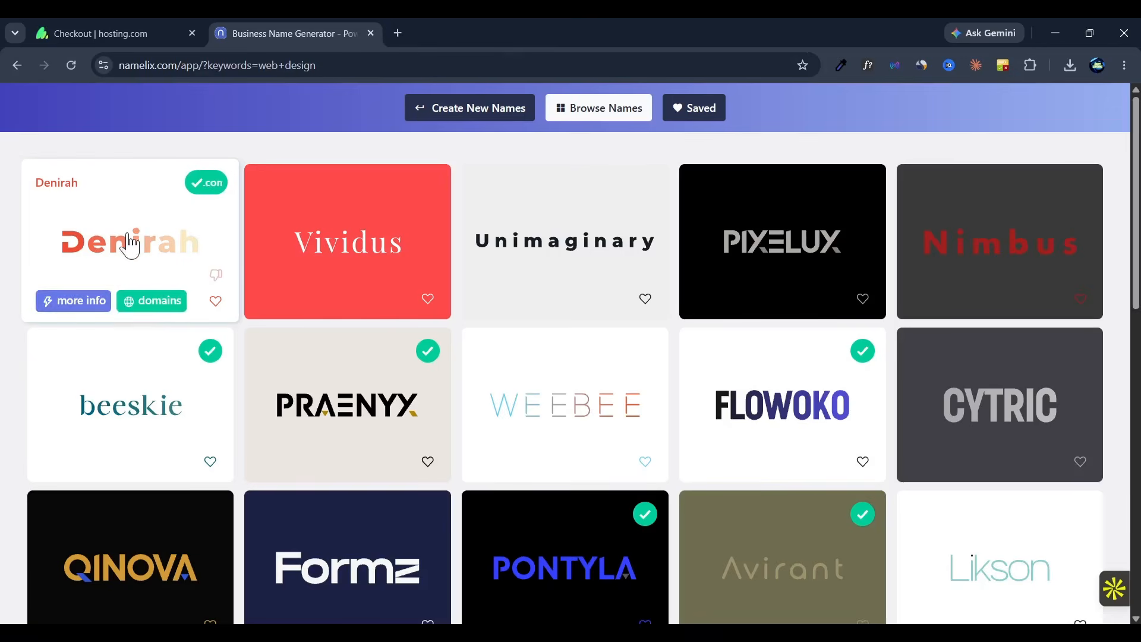
{"action": "left_click", "coordinate": [89, 303]}
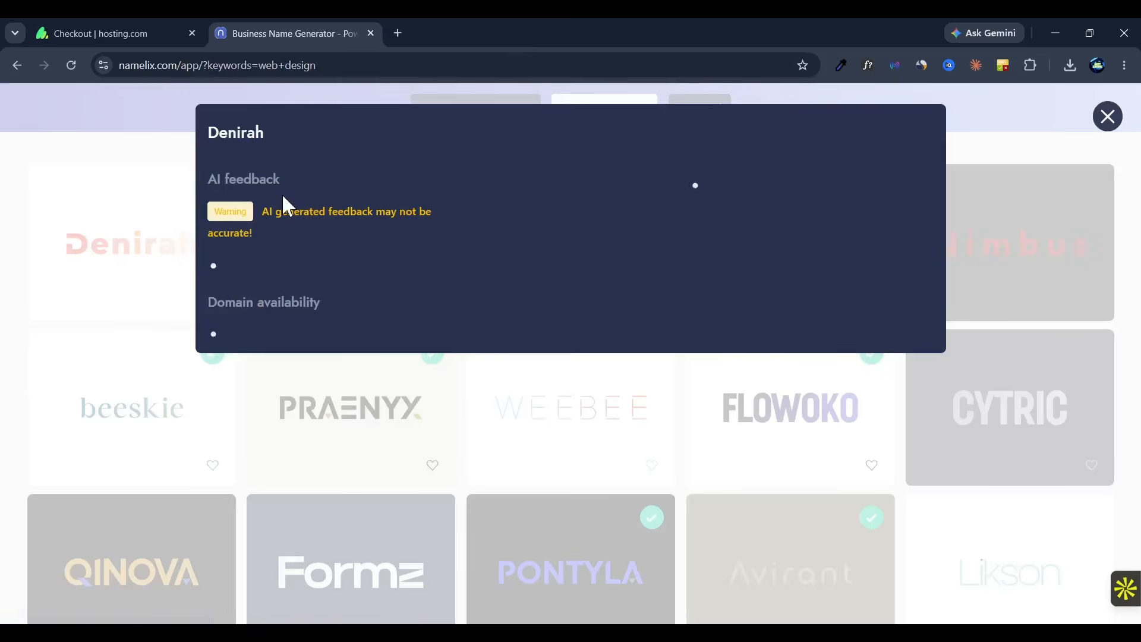
{"action": "left_click_drag", "start_coordinate": [270, 132], "coordinate": [213, 137]}
{"action": "key", "text": "ctrl+c"}
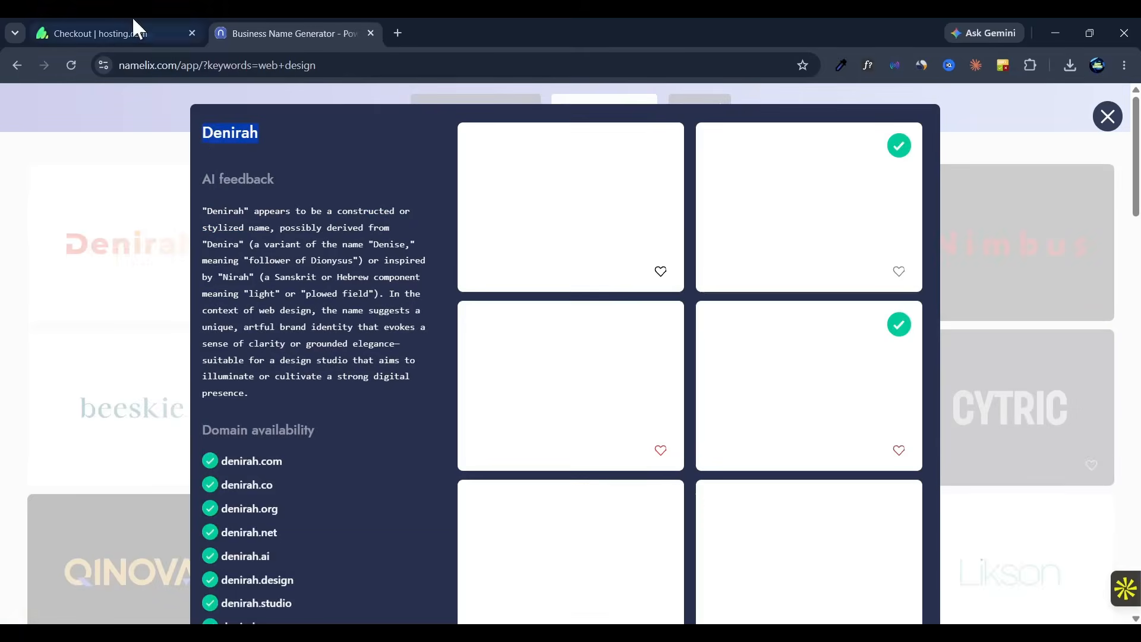
Step: Return to the hosting.com checkout and search for available domains with the copied name "Denirah"
{"action": "left_click", "coordinate": [132, 24]}
{"action": "left_click_drag", "start_coordinate": [279, 247], "coordinate": [138, 240]}
{"action": "key", "text": "ctrl+v"}
{"action": "key", "text": "Return"}
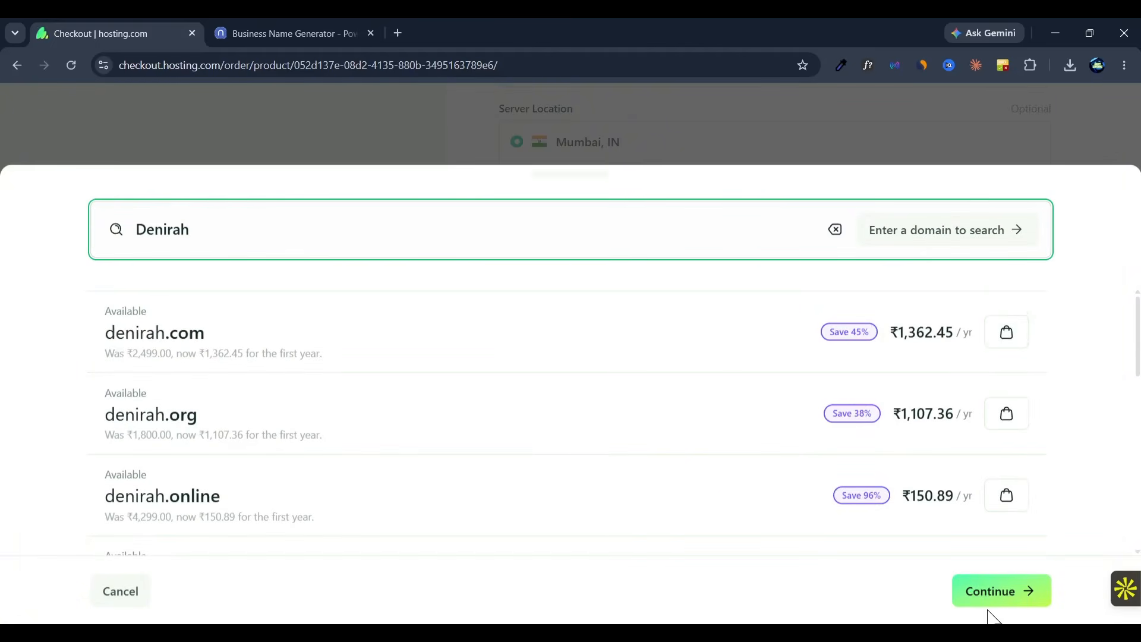
Step: Continue with digitalhubuk.com as the account domain, add the hosting configuration to the basket and check the basket total
{"action": "left_click", "coordinate": [992, 592]}
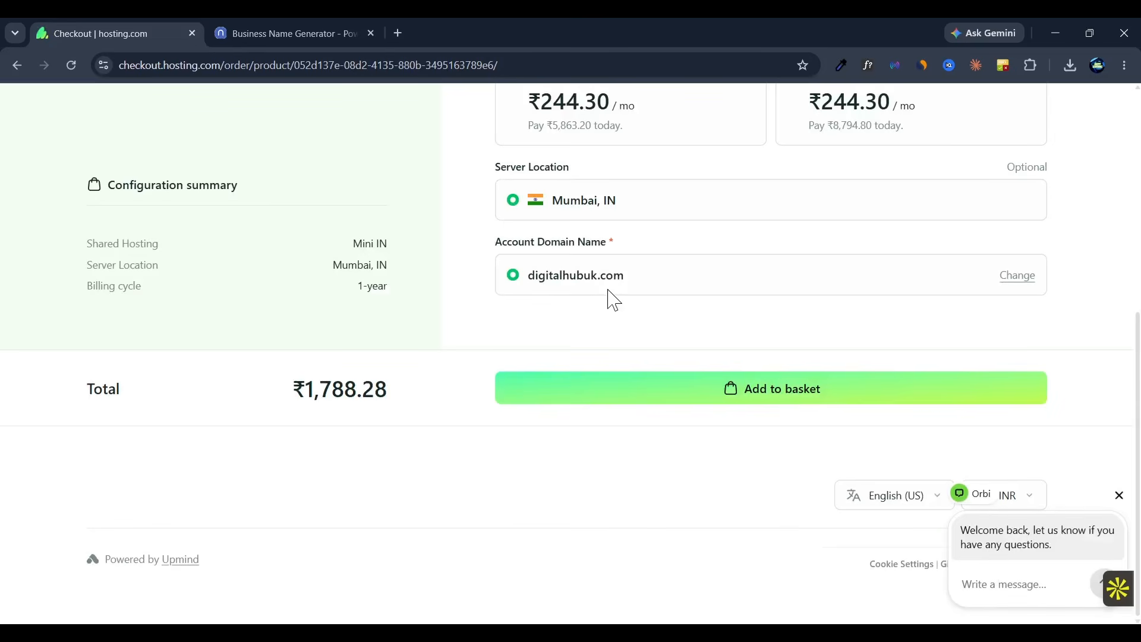
{"action": "left_click_drag", "start_coordinate": [288, 400], "coordinate": [434, 397]}
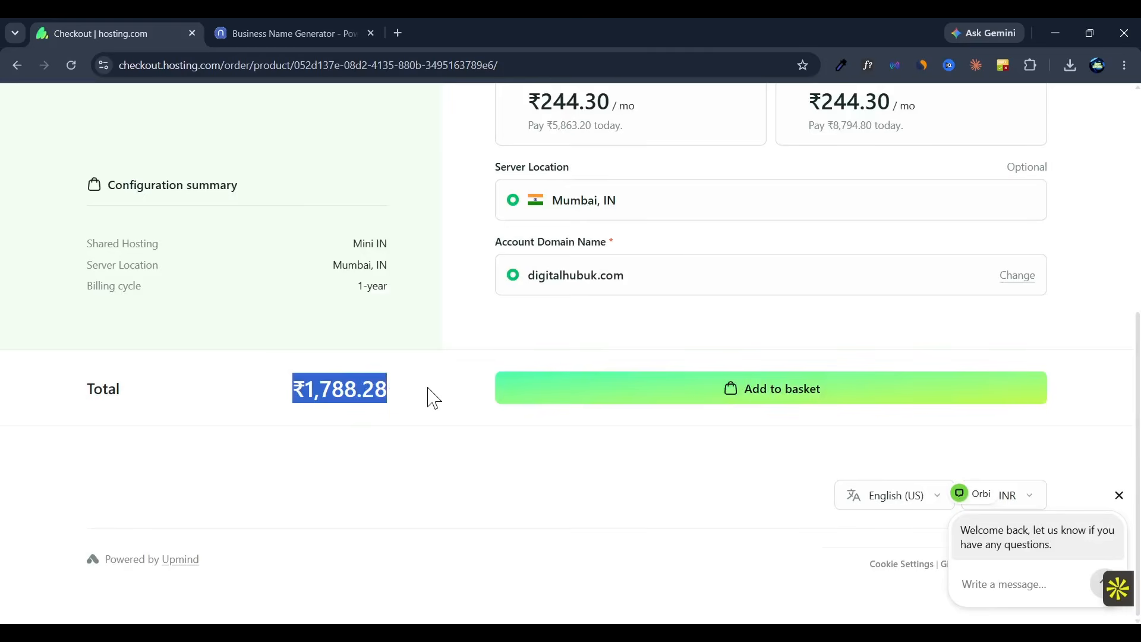
{"action": "left_click", "coordinate": [754, 394]}
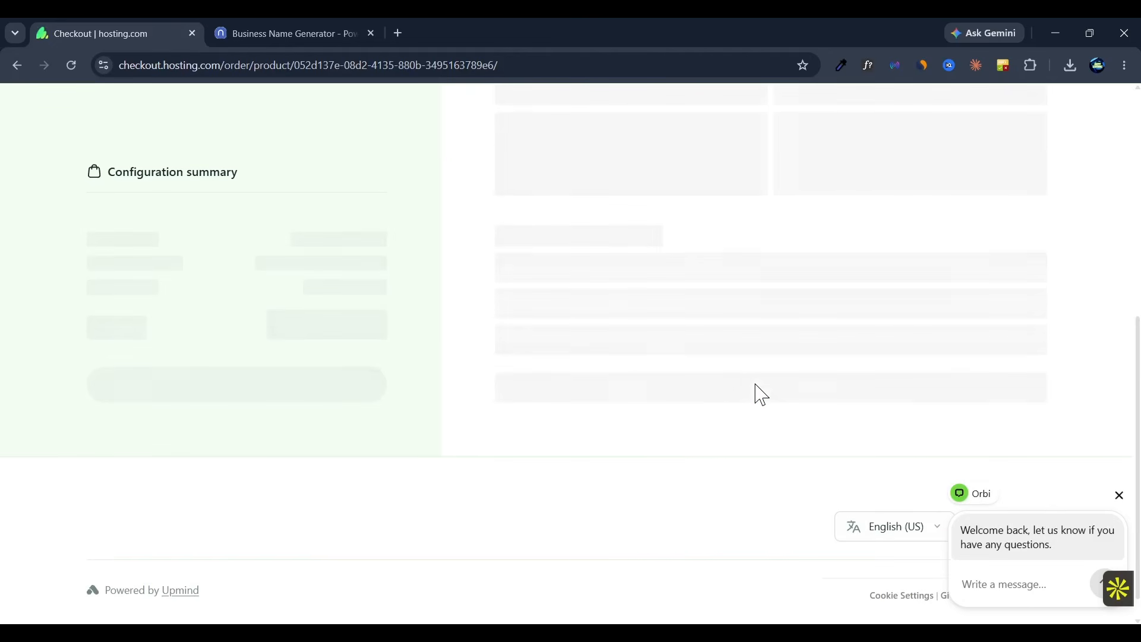
{"action": "scroll", "coordinate": [384, 461], "scroll_direction": "down", "scroll_amount": 3}
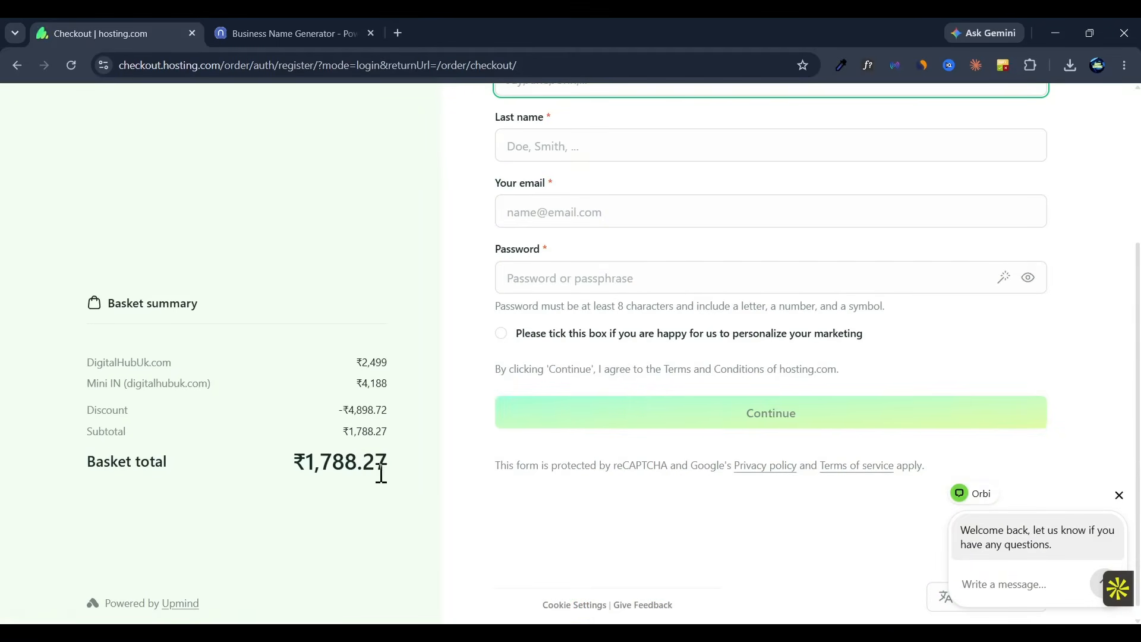
{"action": "double_click", "coordinate": [381, 474]}
Step: Register an account with the customer's first name, last name, email and account password, accepting personalized marketing
{"action": "scroll", "coordinate": [381, 474], "scroll_direction": "up", "scroll_amount": 2}
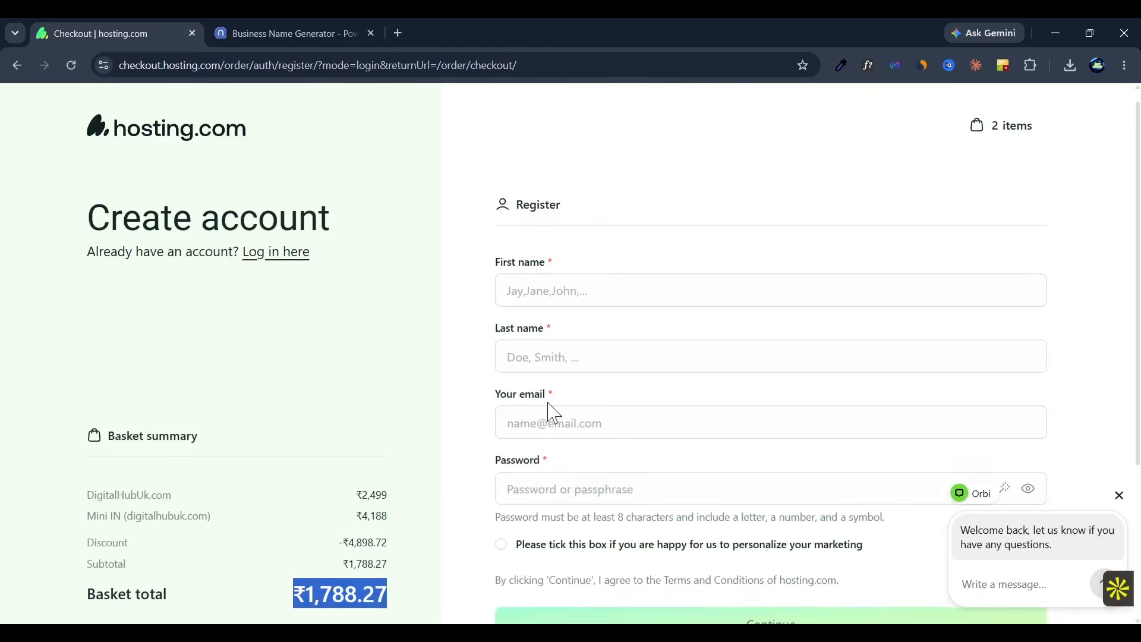
{"action": "left_click", "coordinate": [548, 286]}
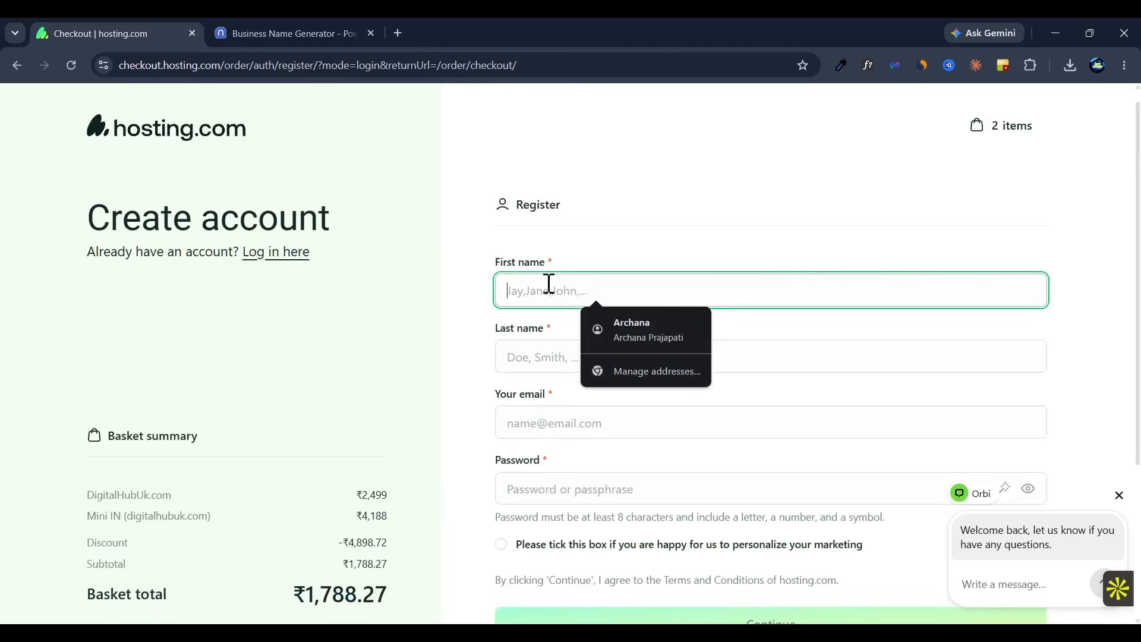
{"action": "left_click", "coordinate": [647, 339]}
{"action": "left_click", "coordinate": [502, 386]}
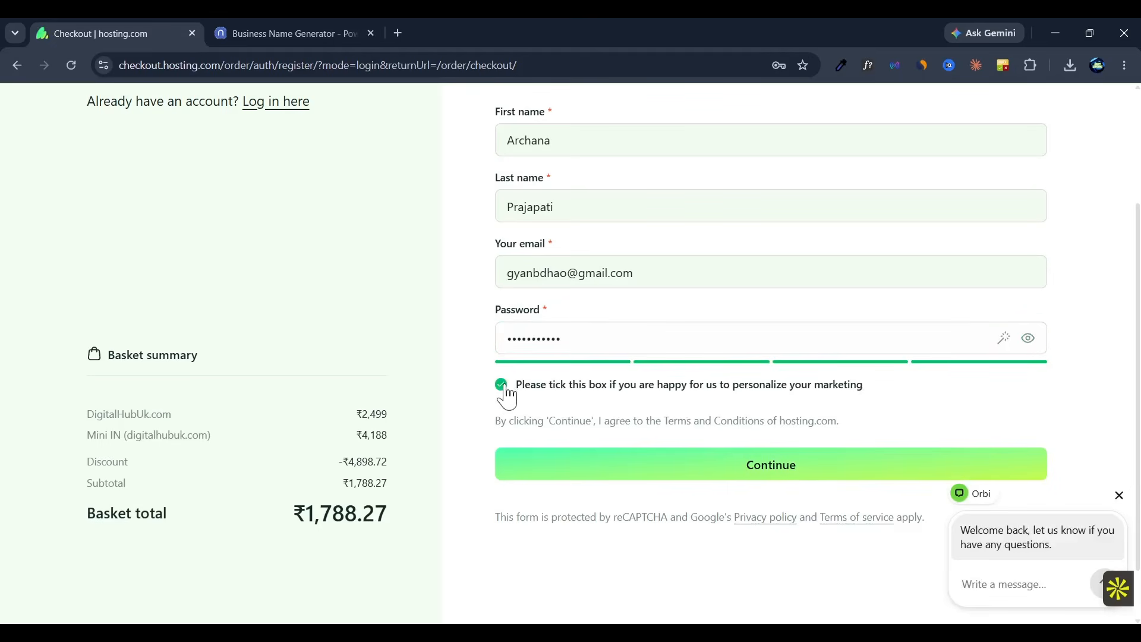
{"action": "left_click", "coordinate": [752, 474]}
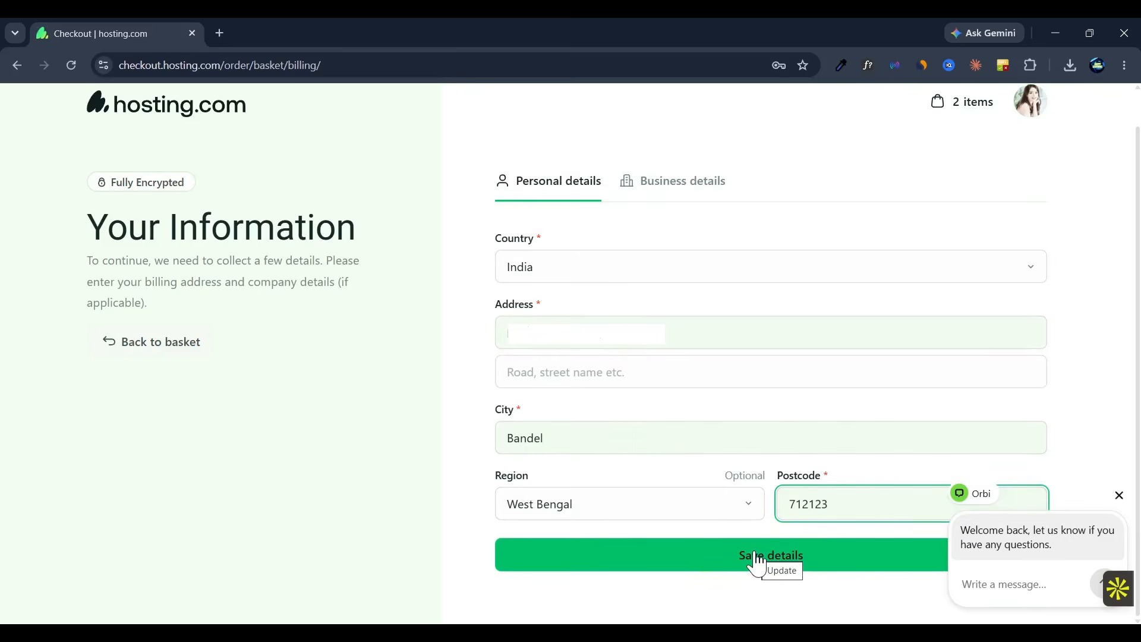
Step: Save the customer's billing address and choose UPI (PayTM) as the payment method
{"action": "left_click", "coordinate": [761, 559]}
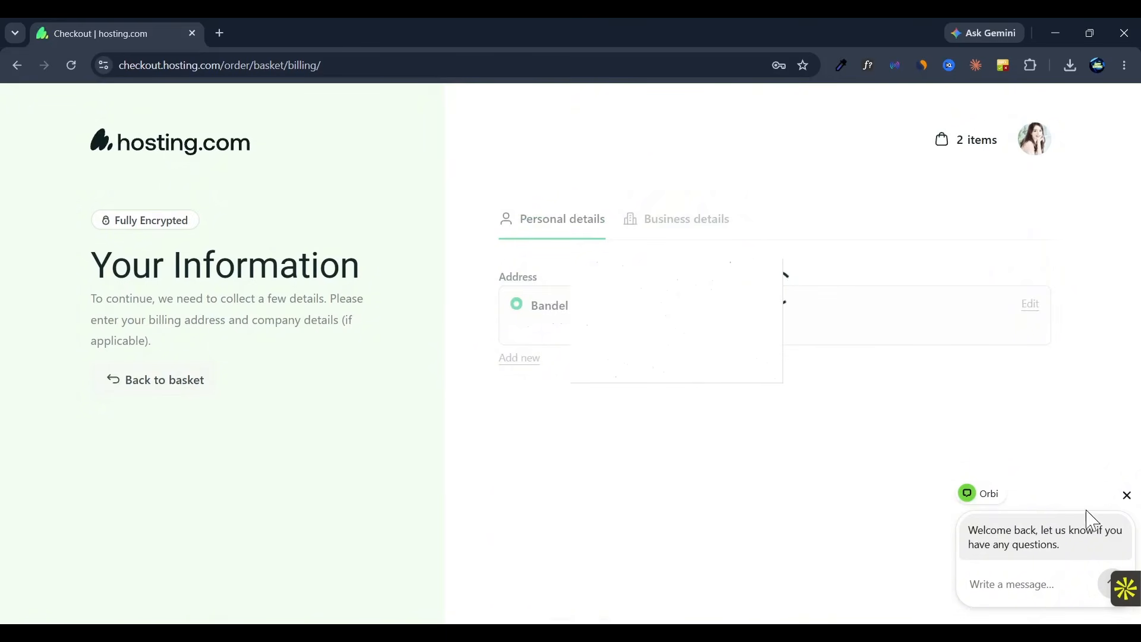
{"action": "left_click", "coordinate": [1113, 500]}
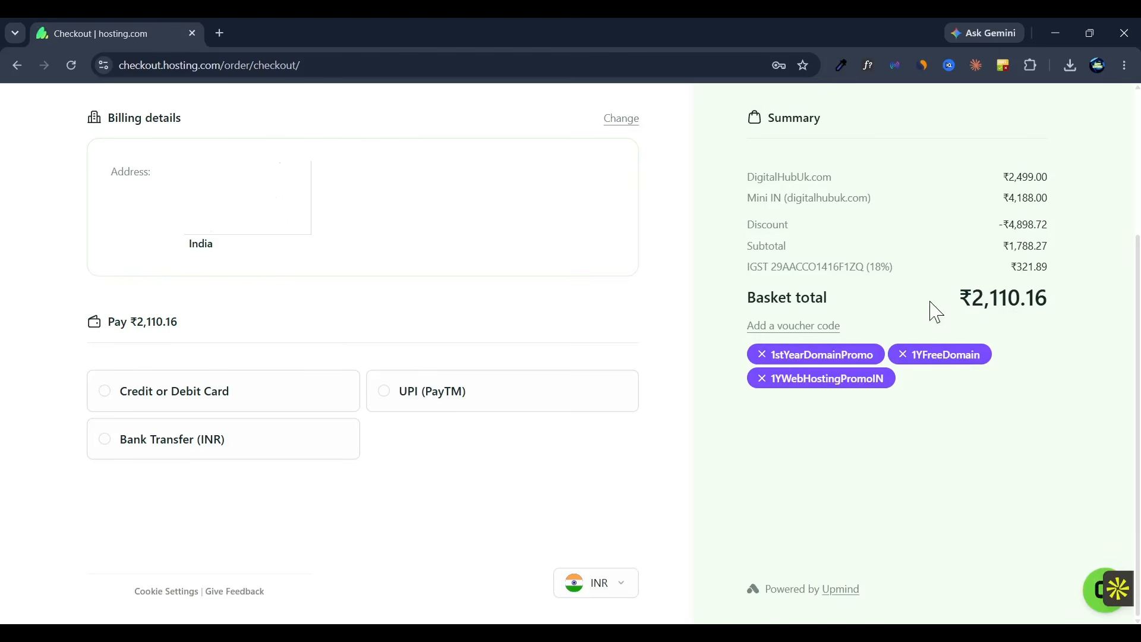
{"action": "left_click", "coordinate": [417, 392]}
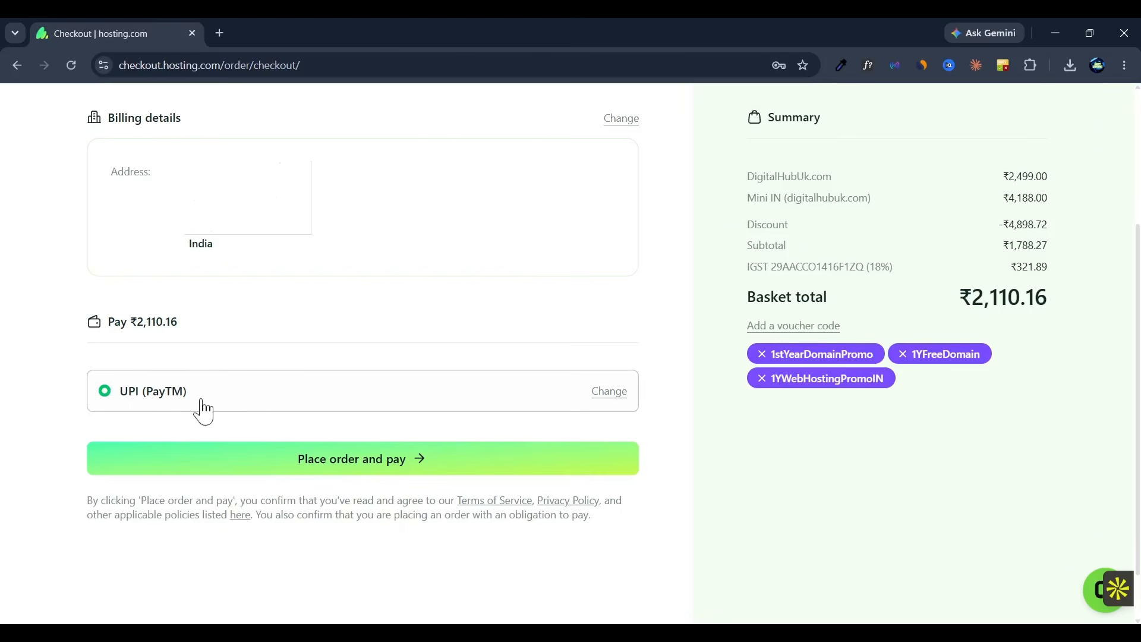
Step: Apply the promotional voucher code to the order and check the reduced basket total
{"action": "left_click", "coordinate": [806, 336]}
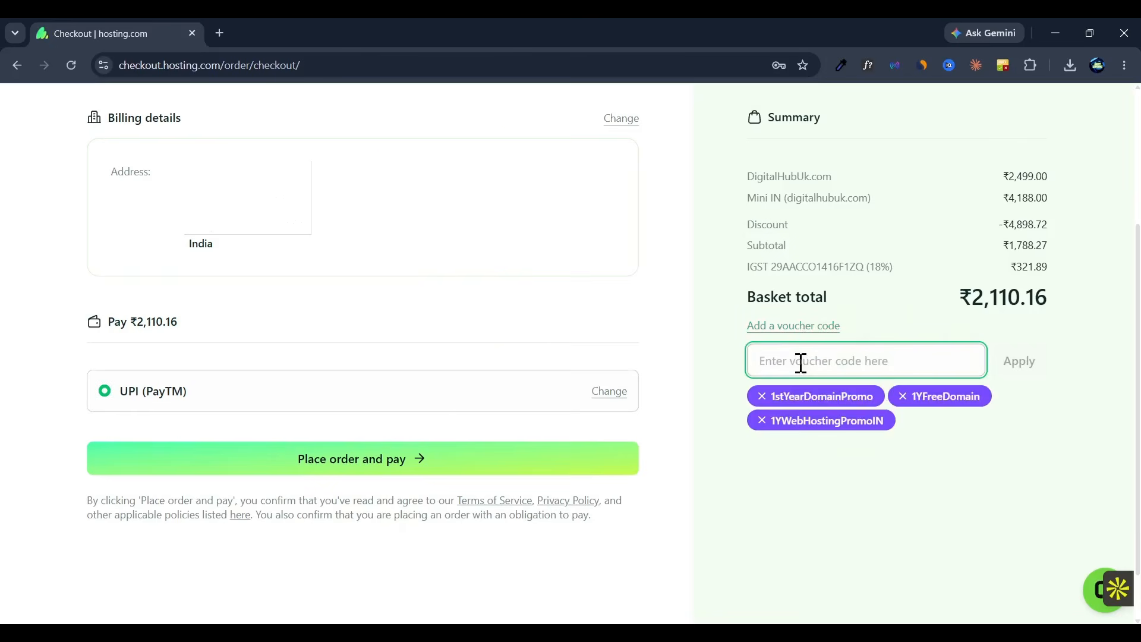
{"action": "type", "text": "ARCHANA"}
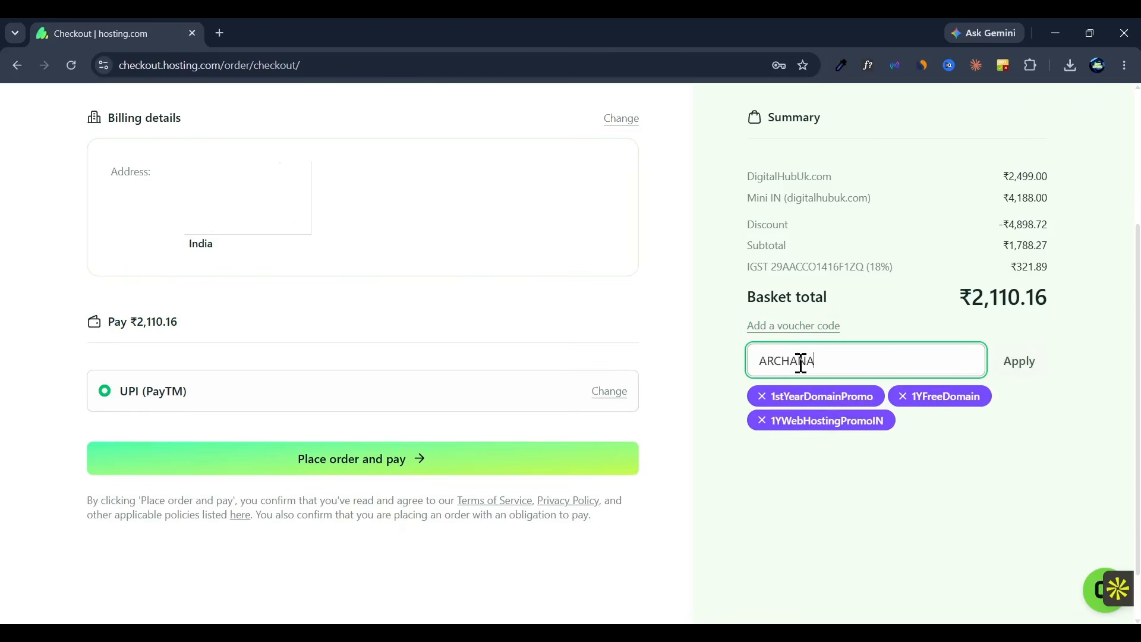
{"action": "left_click", "coordinate": [1029, 371]}
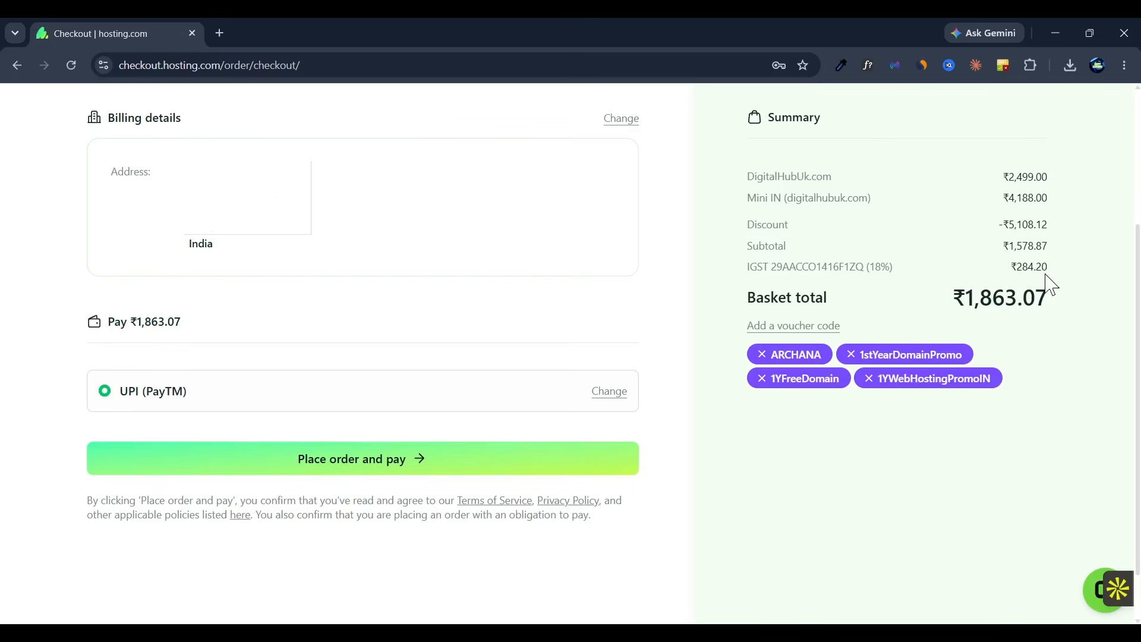
{"action": "double_click", "coordinate": [969, 297]}
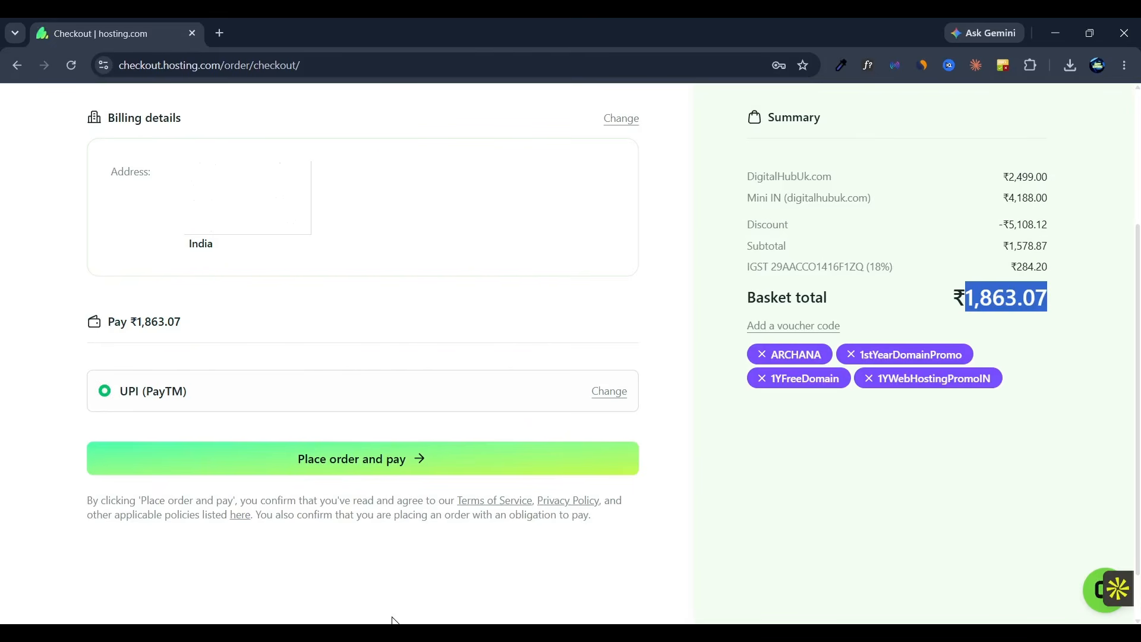
Step: Place the order, dismiss the UPI ID form on the Paytm page and choose Net Banking as the payment option
{"action": "left_click", "coordinate": [352, 469]}
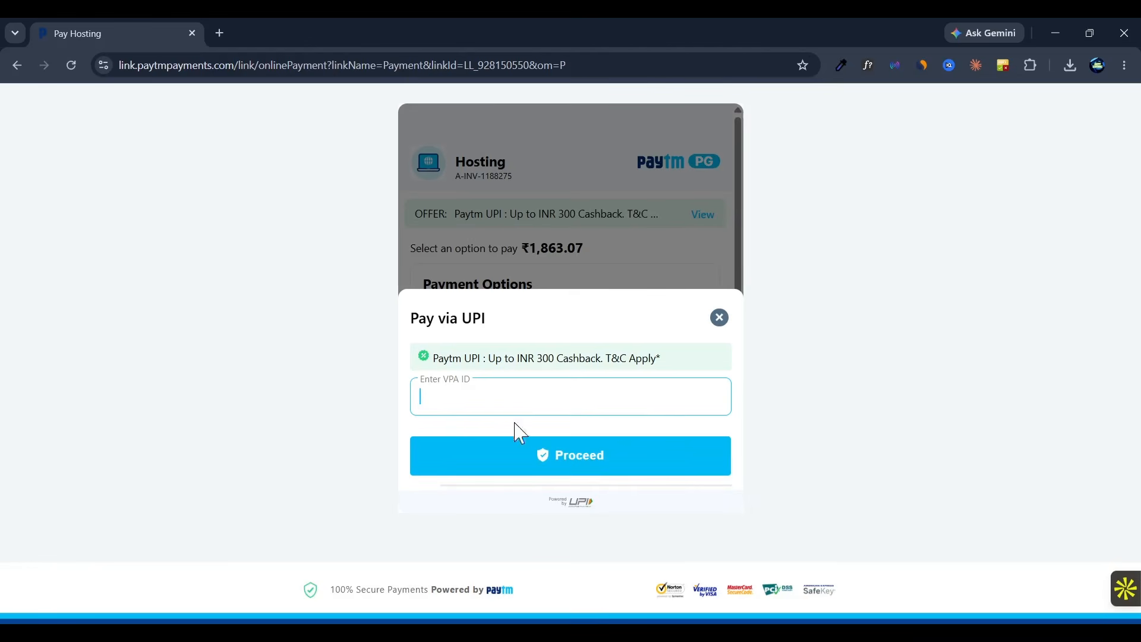
{"action": "left_click", "coordinate": [719, 318]}
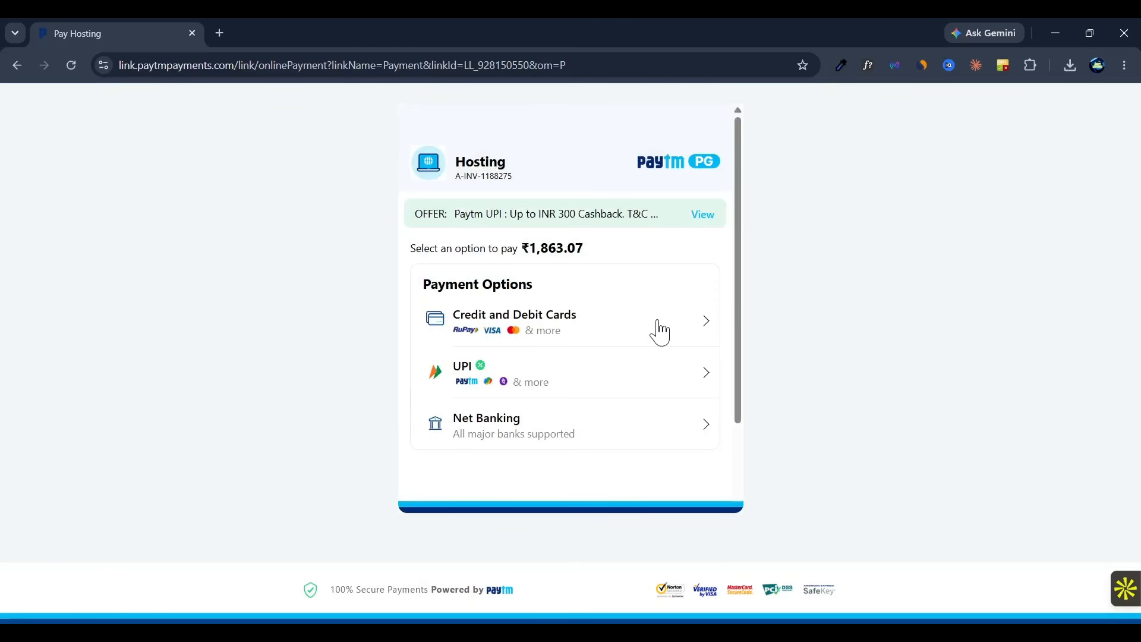
{"action": "left_click", "coordinate": [640, 444]}
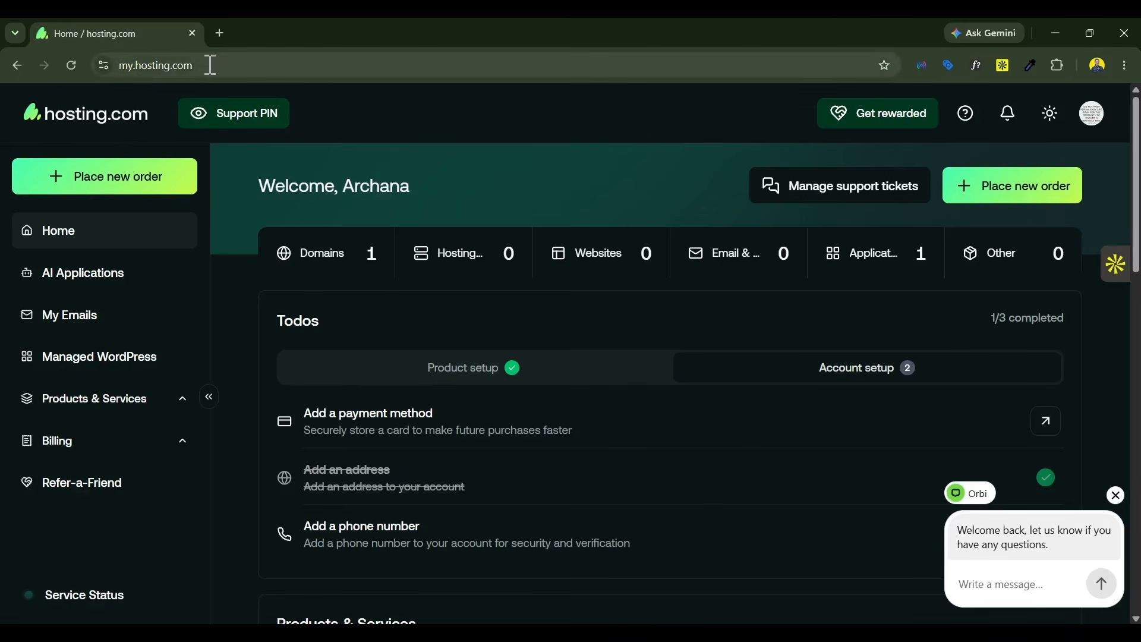
Step: Review the purchased domains, and open the form for adding a Managed WordPress website
{"action": "left_click", "coordinate": [137, 65]}
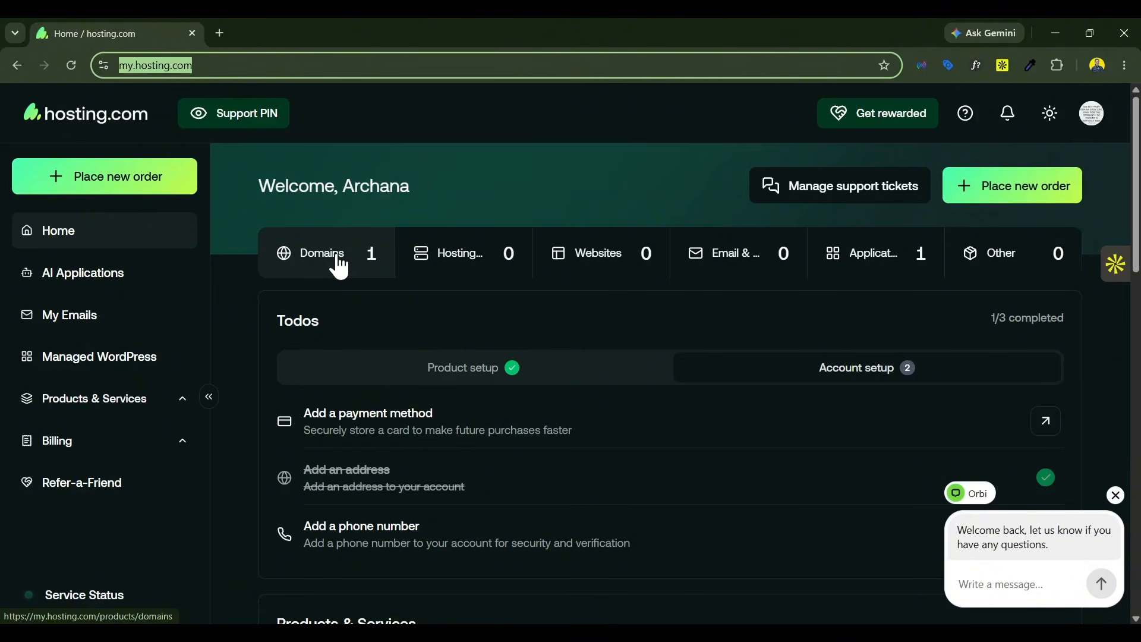
{"action": "left_click", "coordinate": [301, 256]}
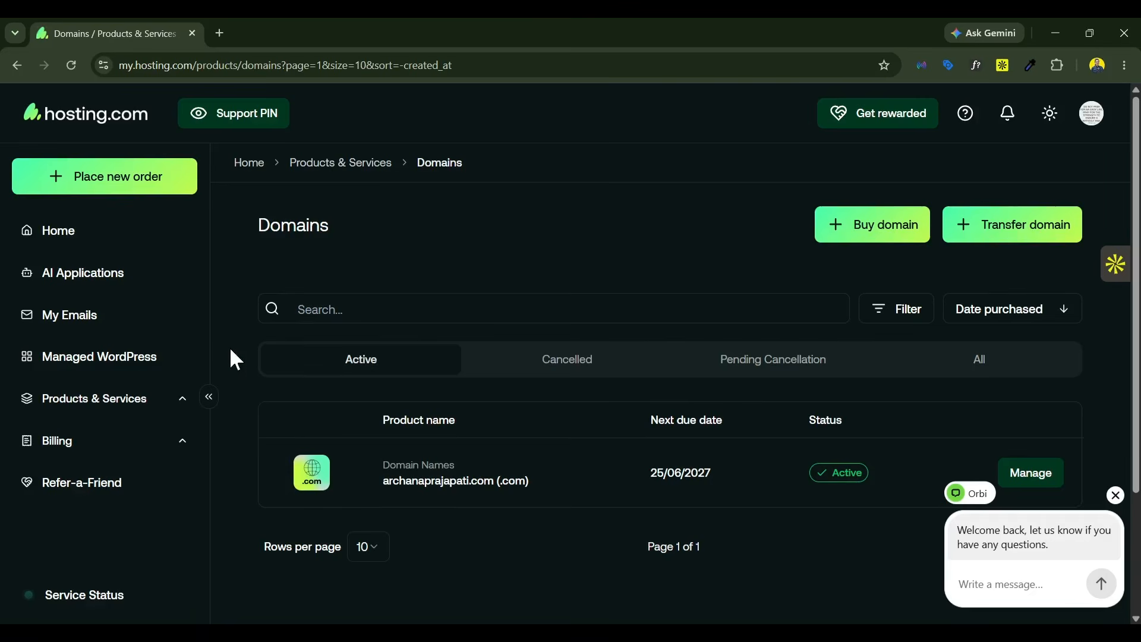
{"action": "left_click", "coordinate": [92, 360]}
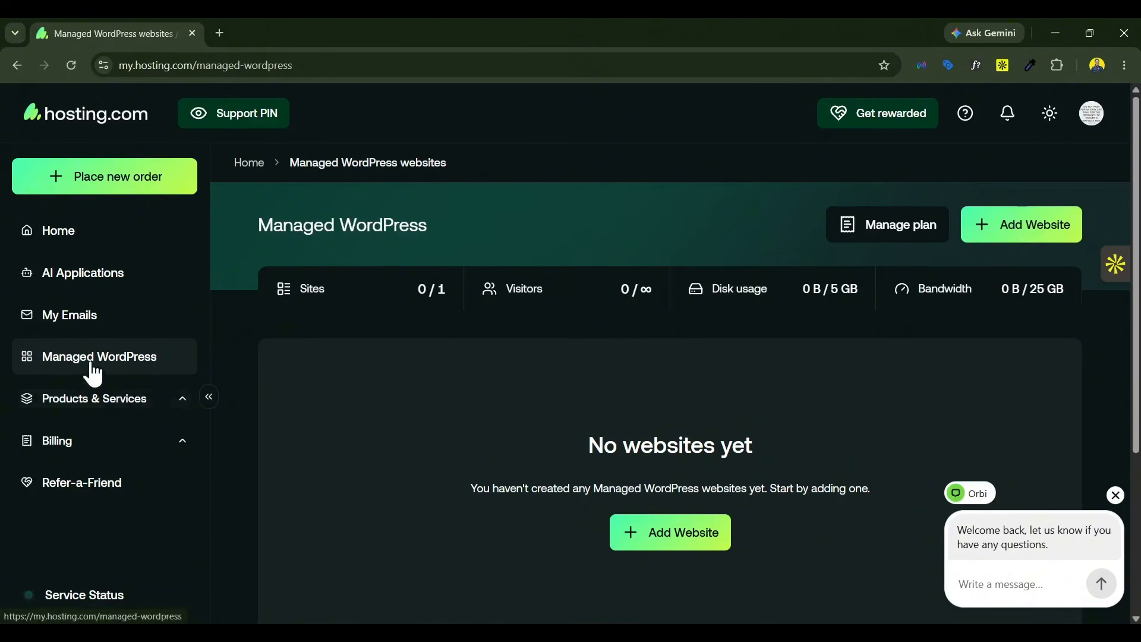
{"action": "left_click", "coordinate": [680, 546]}
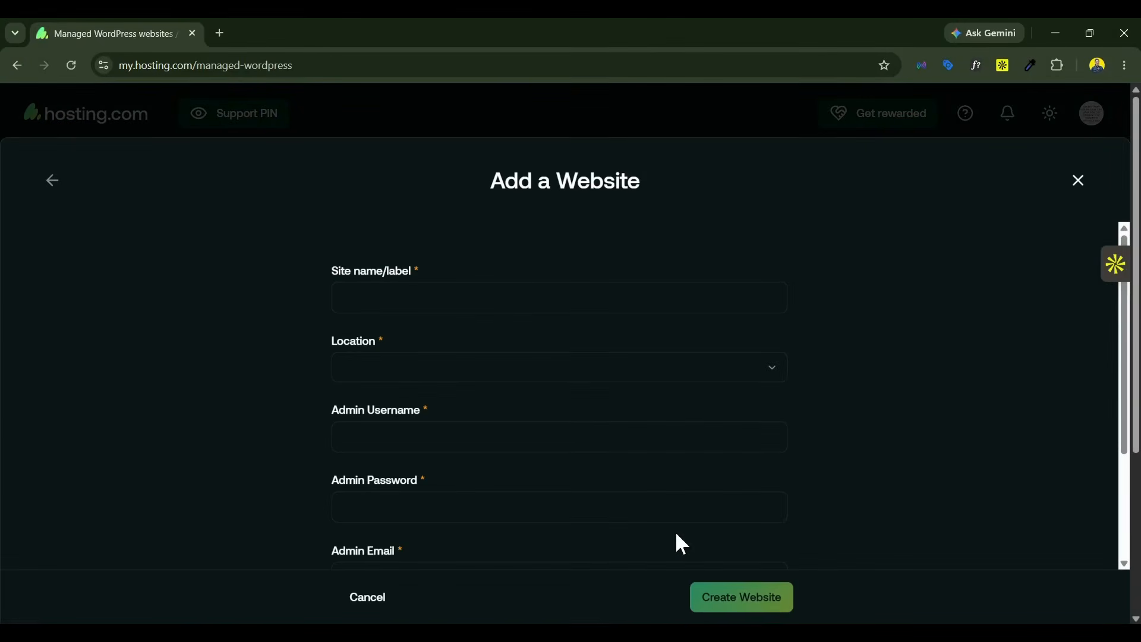
Step: Enter the owner's full name as the site label and set the location to IN - Mumbai
{"action": "left_click", "coordinate": [382, 303]}
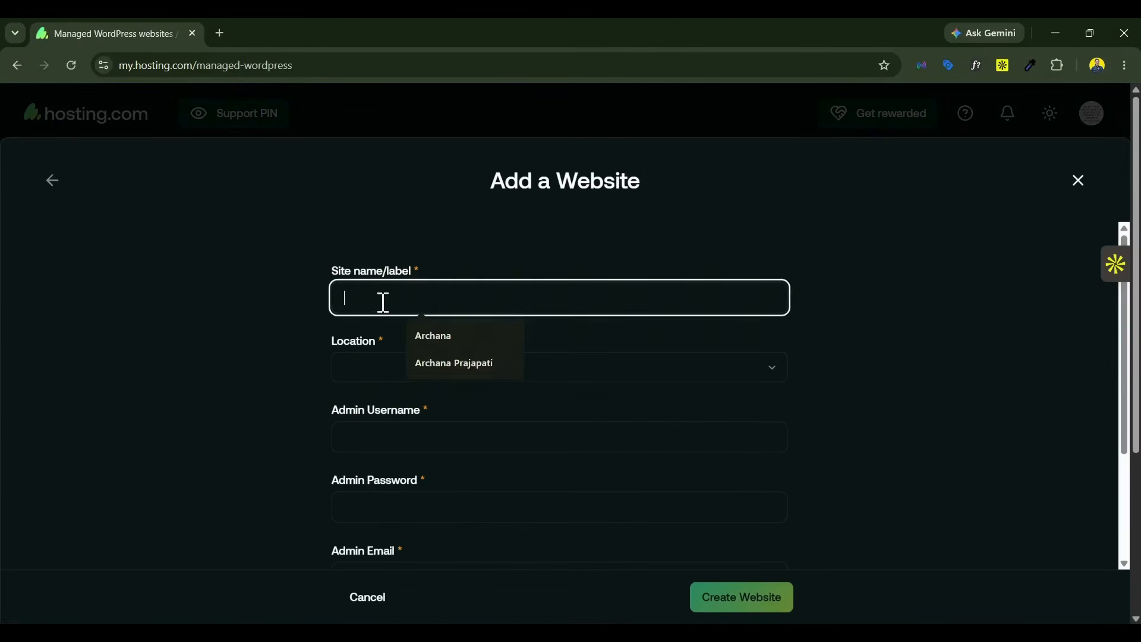
{"action": "left_click", "coordinate": [455, 362]}
{"action": "left_click", "coordinate": [452, 376]}
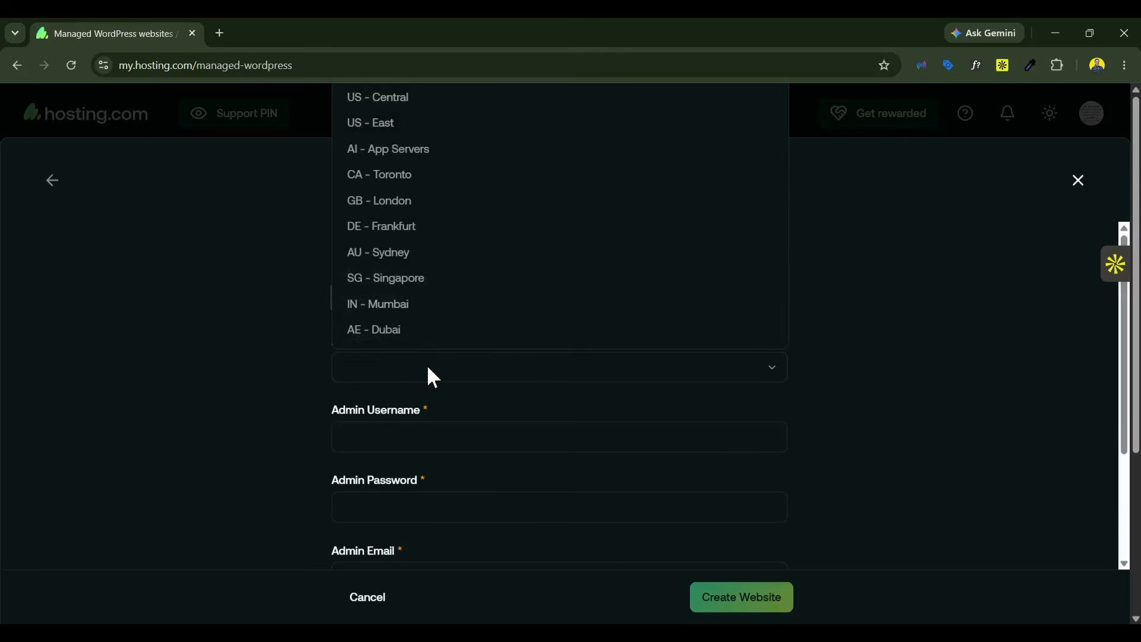
{"action": "left_click", "coordinate": [411, 304]}
{"action": "left_click", "coordinate": [464, 380]}
{"action": "left_click", "coordinate": [250, 287]}
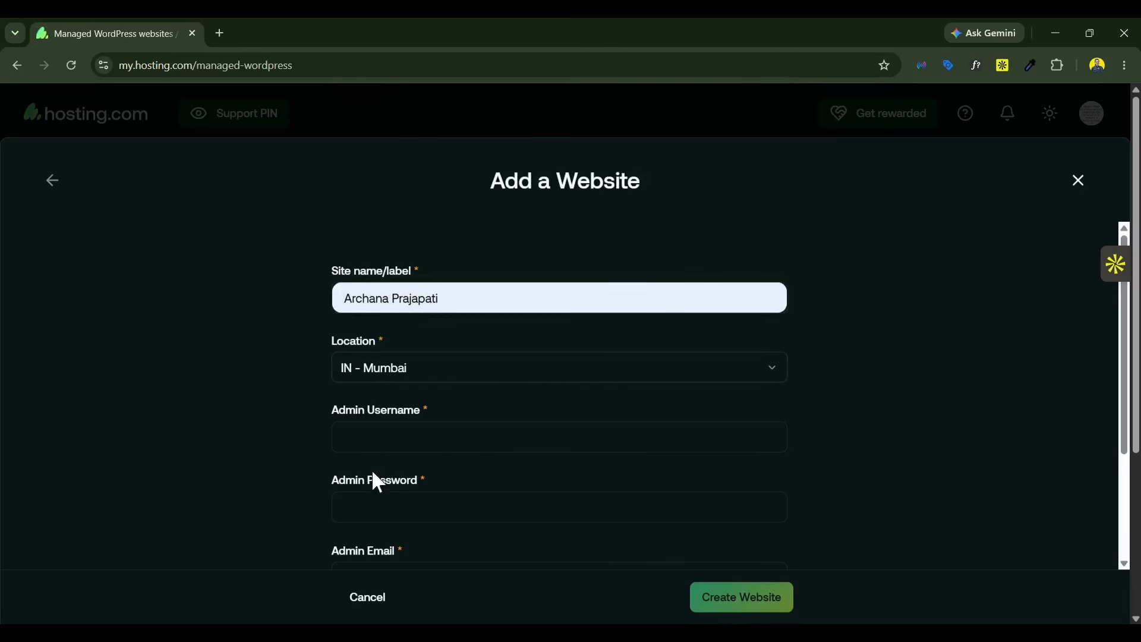
Step: Fill in the website's admin username, admin password and admin email
{"action": "left_click", "coordinate": [402, 441]}
{"action": "scroll", "coordinate": [653, 420], "scroll_direction": "down", "scroll_amount": 1}
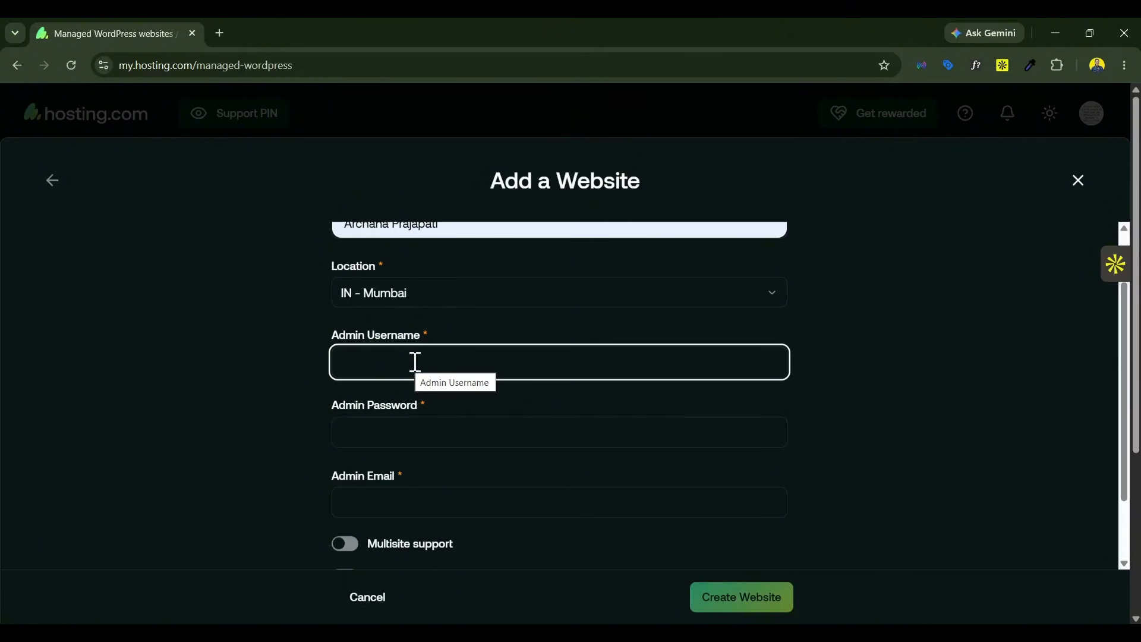
{"action": "type", "text": "archana"}
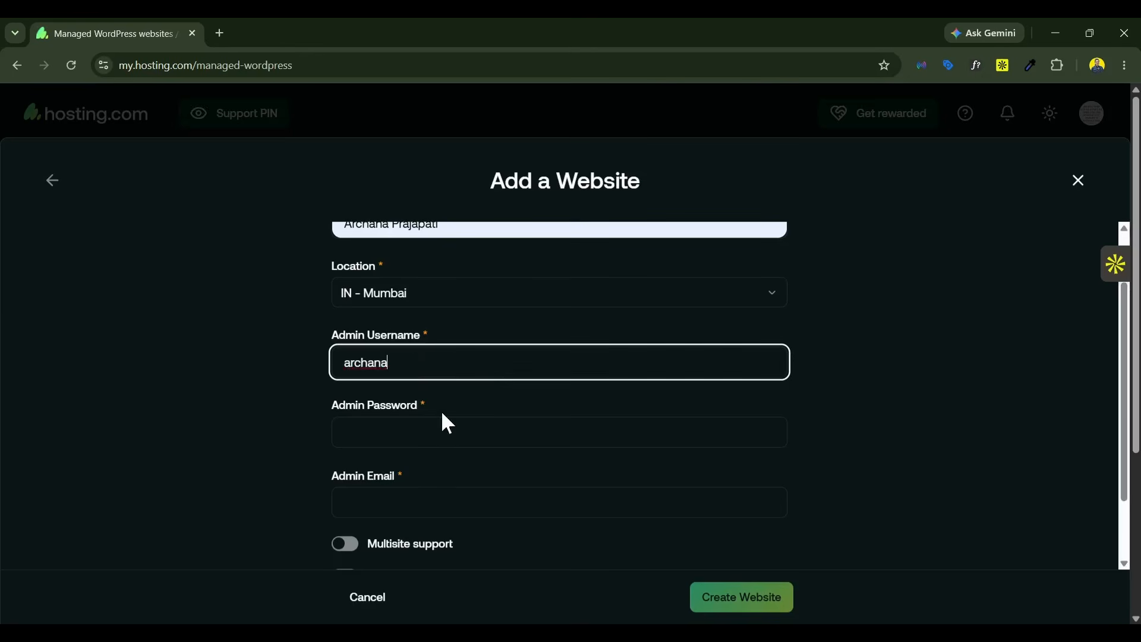
{"action": "left_click", "coordinate": [375, 432]}
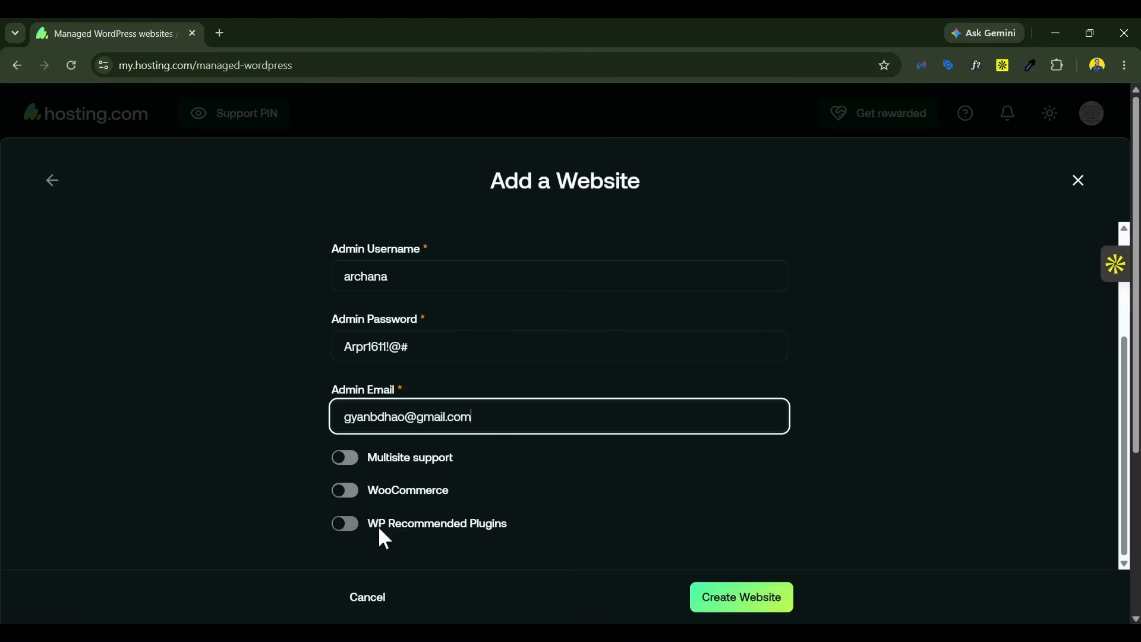
{"action": "left_click", "coordinate": [345, 524]}
{"action": "left_click", "coordinate": [345, 491]}
{"action": "left_click", "coordinate": [345, 459]}
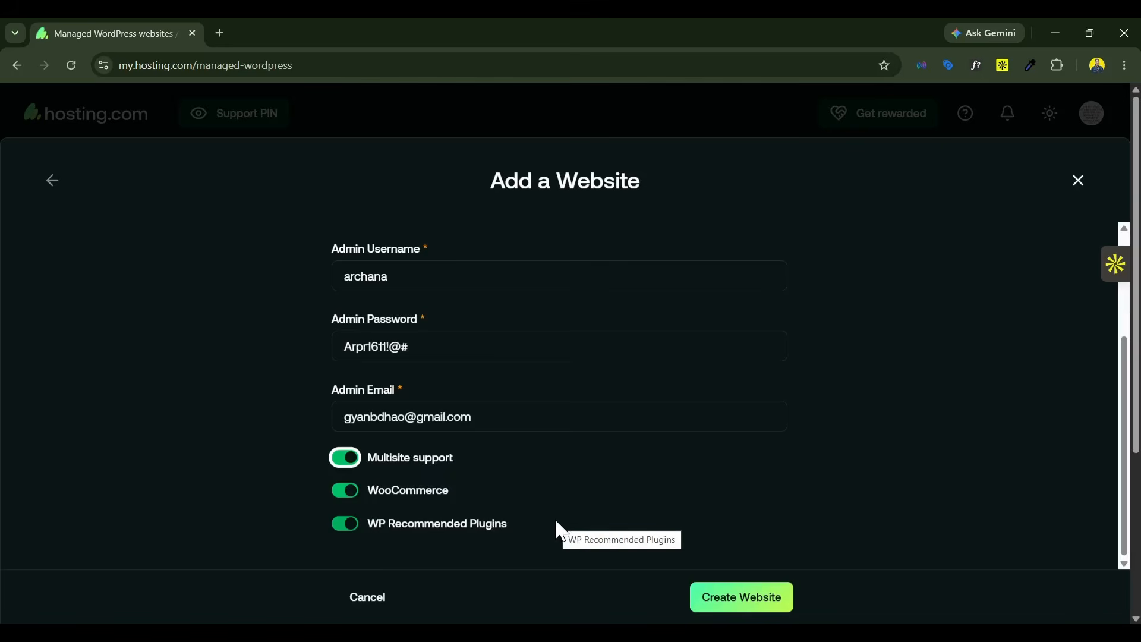
{"action": "left_click", "coordinate": [344, 524]}
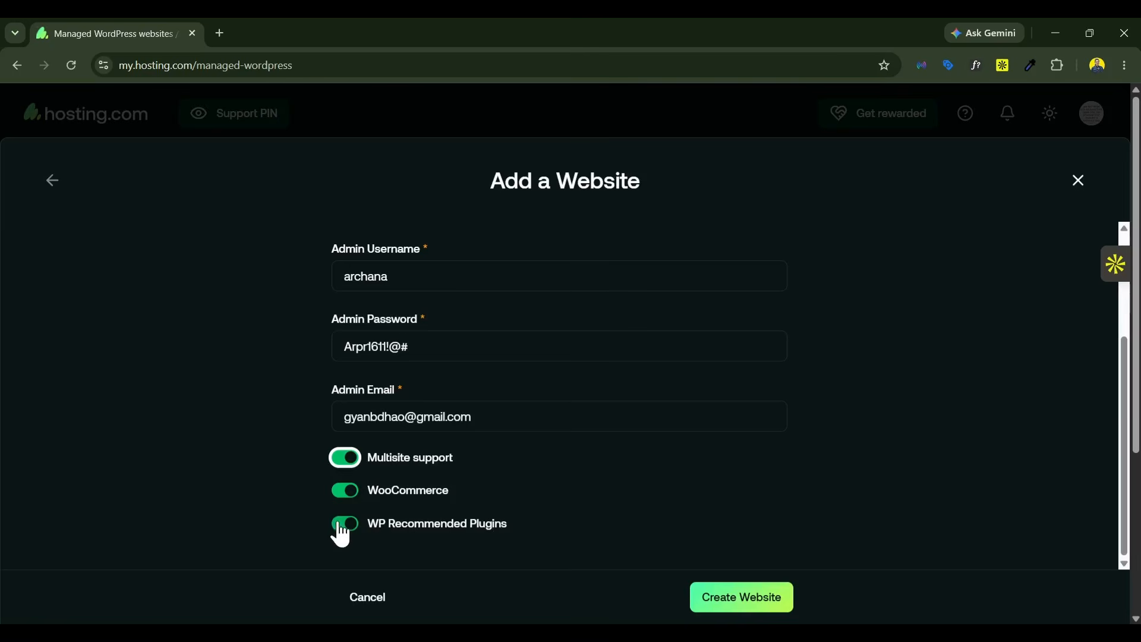
{"action": "left_click", "coordinate": [351, 489]}
{"action": "left_click", "coordinate": [350, 461]}
Step: Create the website and open its management page from the Managed WordPress list
{"action": "left_click", "coordinate": [749, 605]}
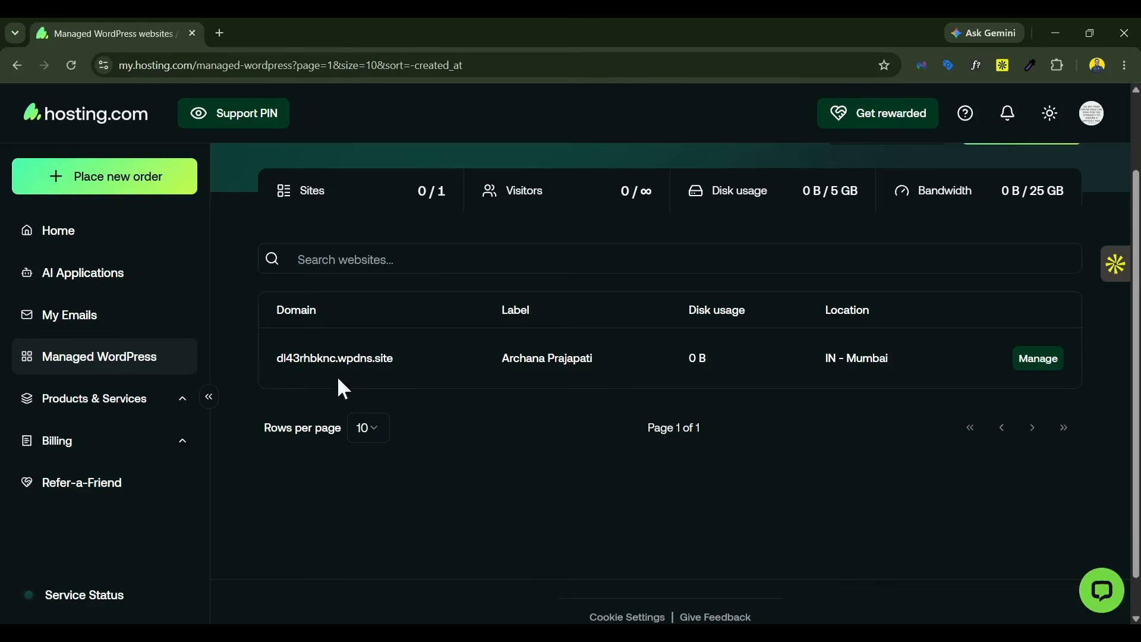
{"action": "left_click", "coordinate": [1040, 359]}
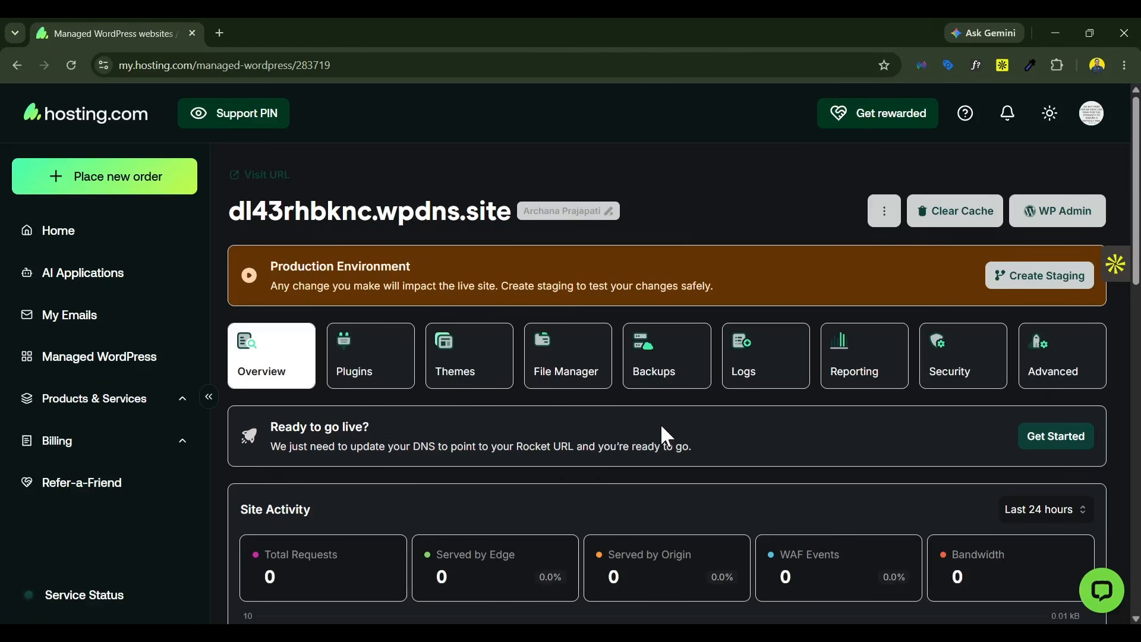
{"action": "scroll", "coordinate": [662, 427], "scroll_direction": "down", "scroll_amount": 3}
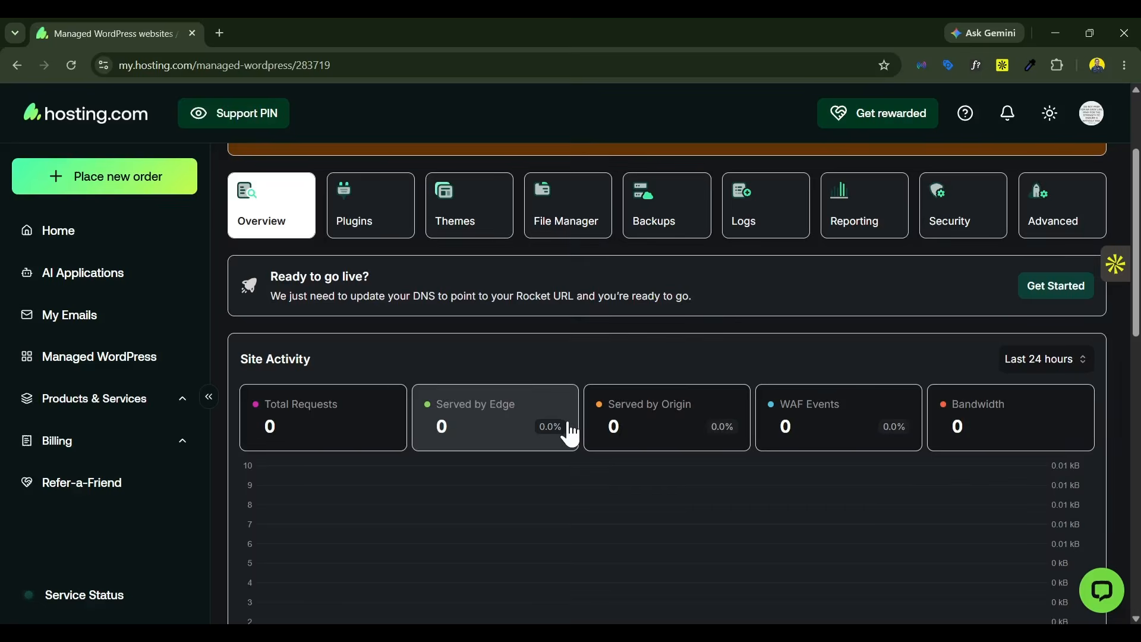
Step: Open the new site's WordPress admin dashboard and check its temporary address against the hosting overview
{"action": "left_click", "coordinate": [1062, 211]}
{"action": "left_click", "coordinate": [1063, 220]}
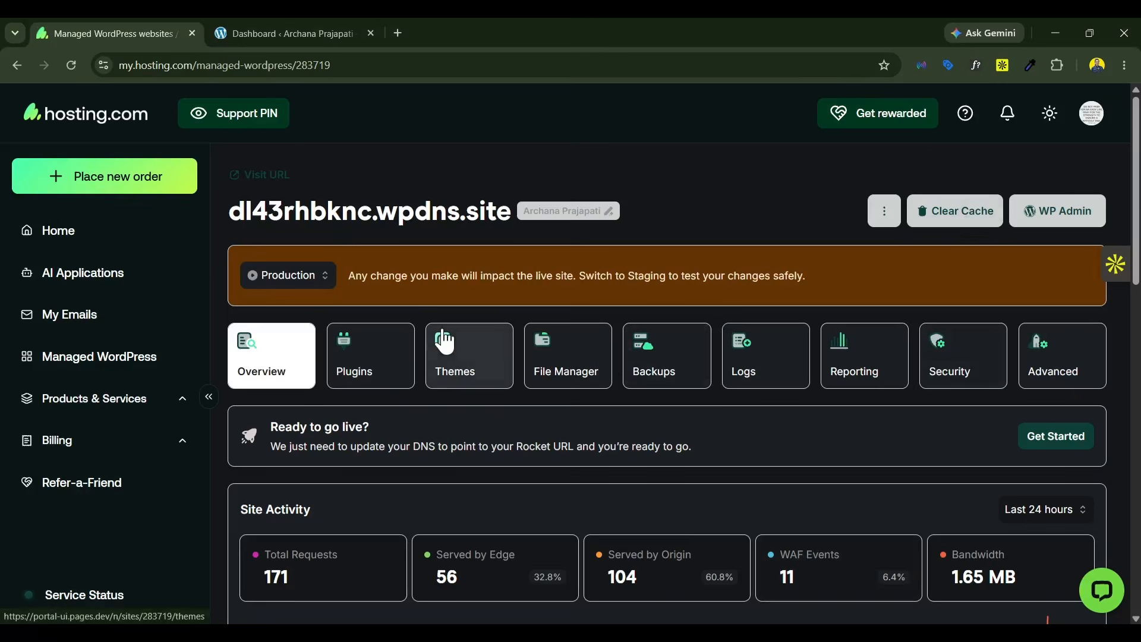
{"action": "left_click", "coordinate": [276, 21]}
{"action": "left_click", "coordinate": [116, 21]}
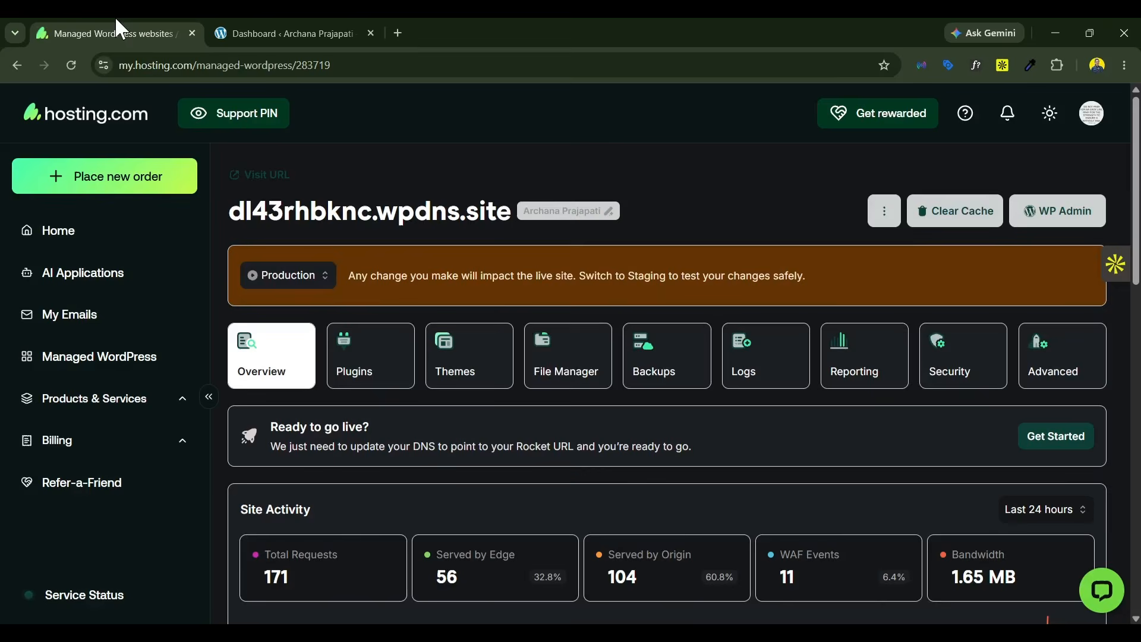
{"action": "left_click", "coordinate": [272, 23]}
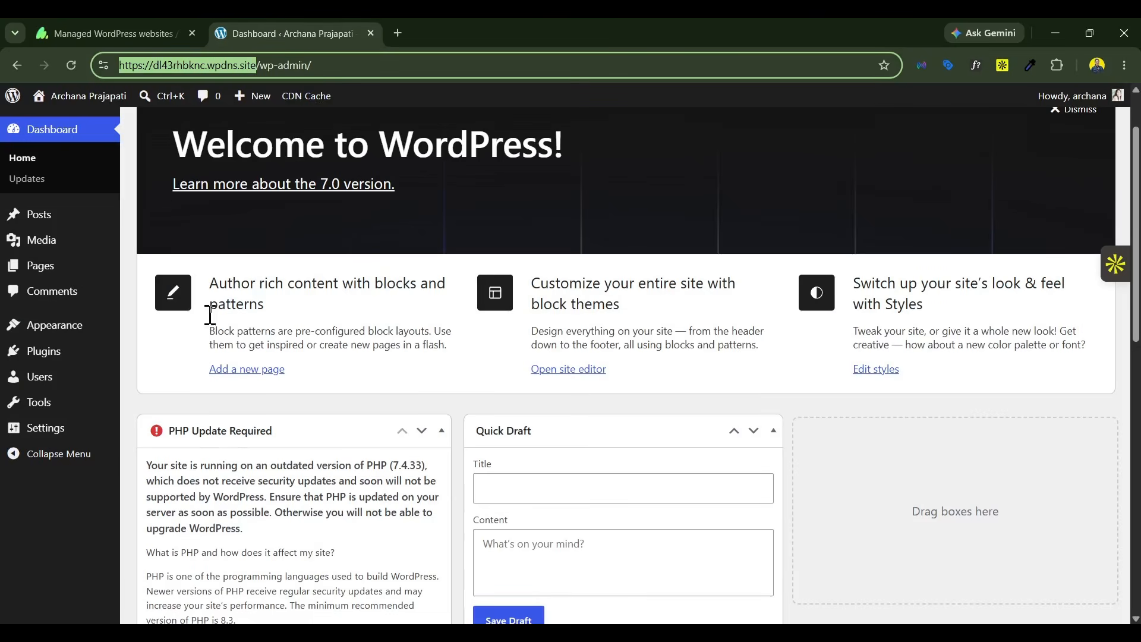
{"action": "left_click", "coordinate": [119, 30]}
{"action": "left_click", "coordinate": [1055, 222]}
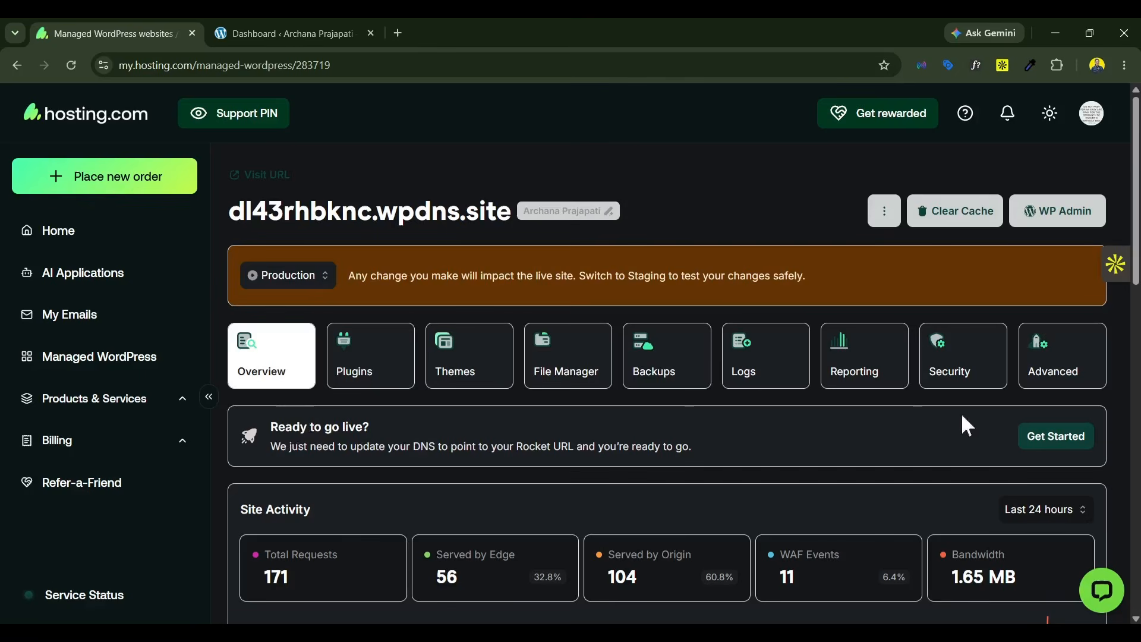
Step: Start the go-live setup and set the website URL to the purchased .com domain
{"action": "left_click", "coordinate": [1056, 436]}
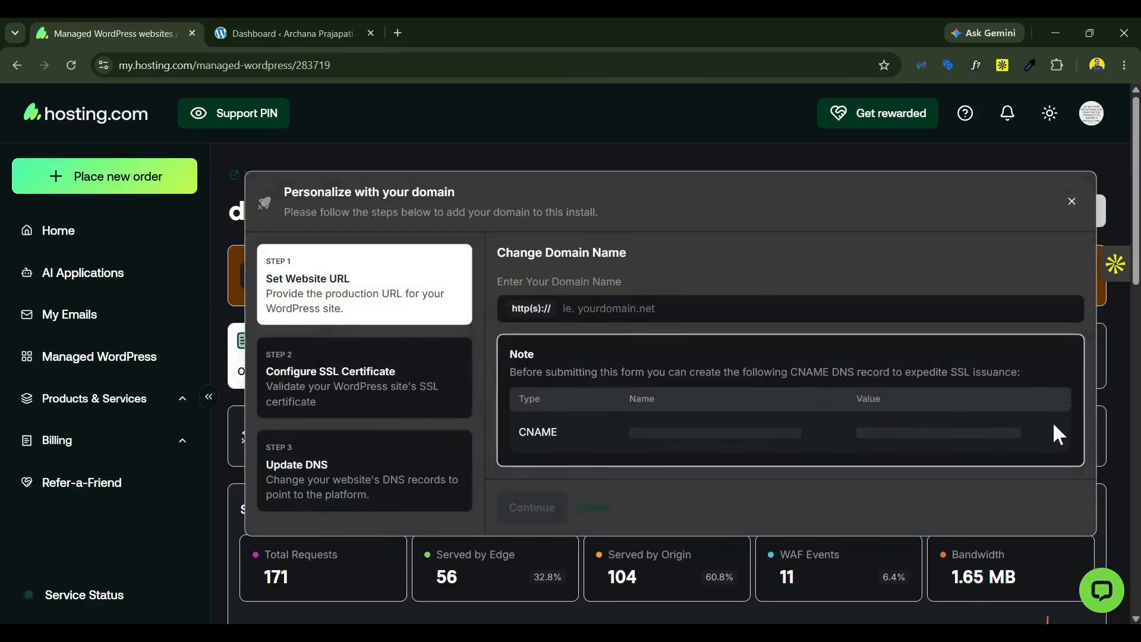
{"action": "left_click", "coordinate": [601, 309]}
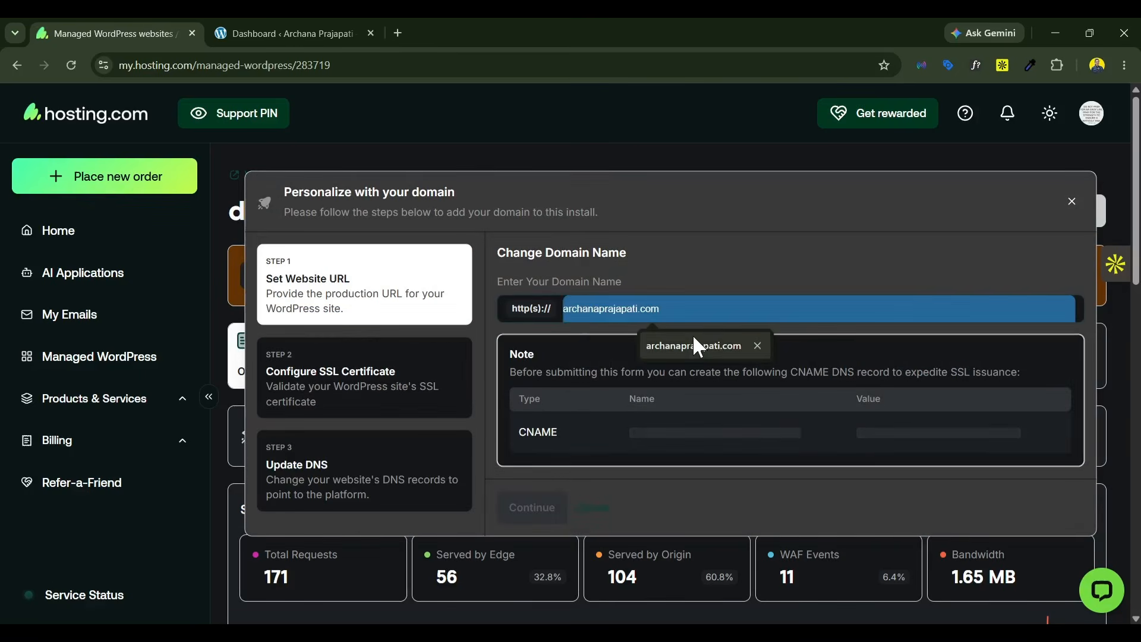
{"action": "left_click", "coordinate": [693, 334]}
{"action": "left_click_drag", "start_coordinate": [690, 299], "coordinate": [543, 300]}
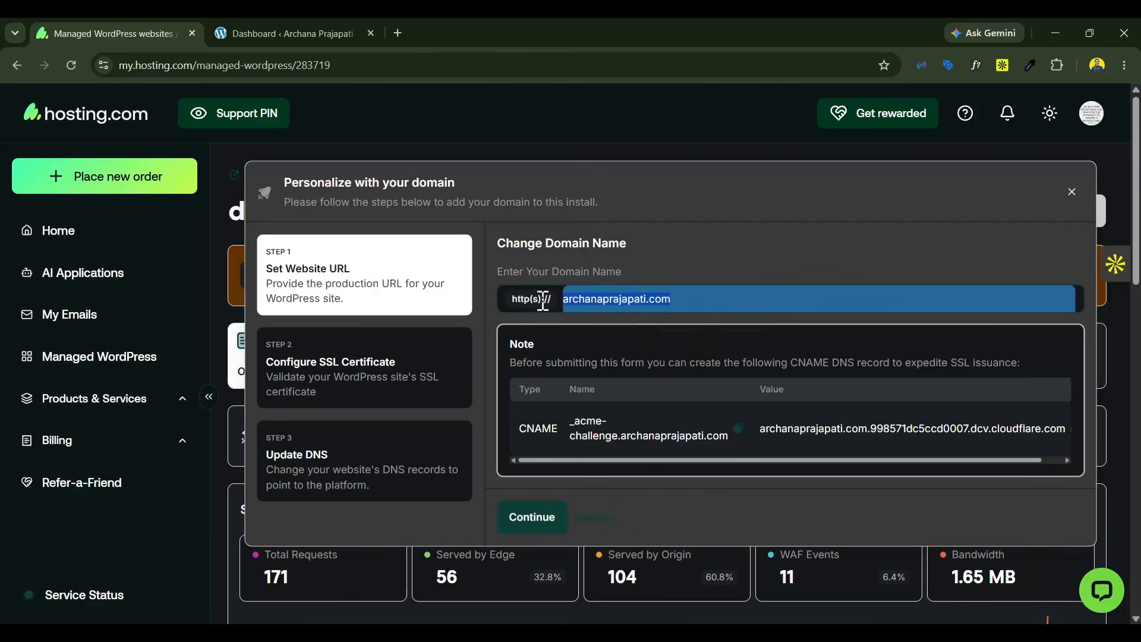
{"action": "left_click", "coordinate": [535, 520]}
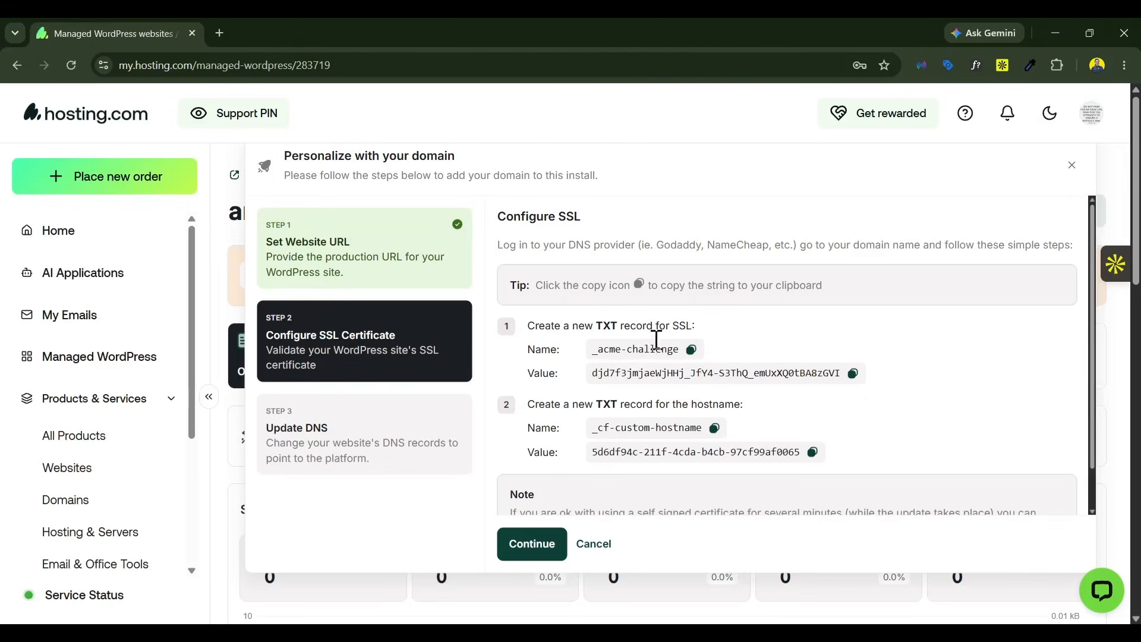
Step: Open the DNS settings in a new tab and start a new DNS record for the purchased domain
{"action": "scroll", "coordinate": [56, 497], "scroll_direction": "down", "scroll_amount": 1}
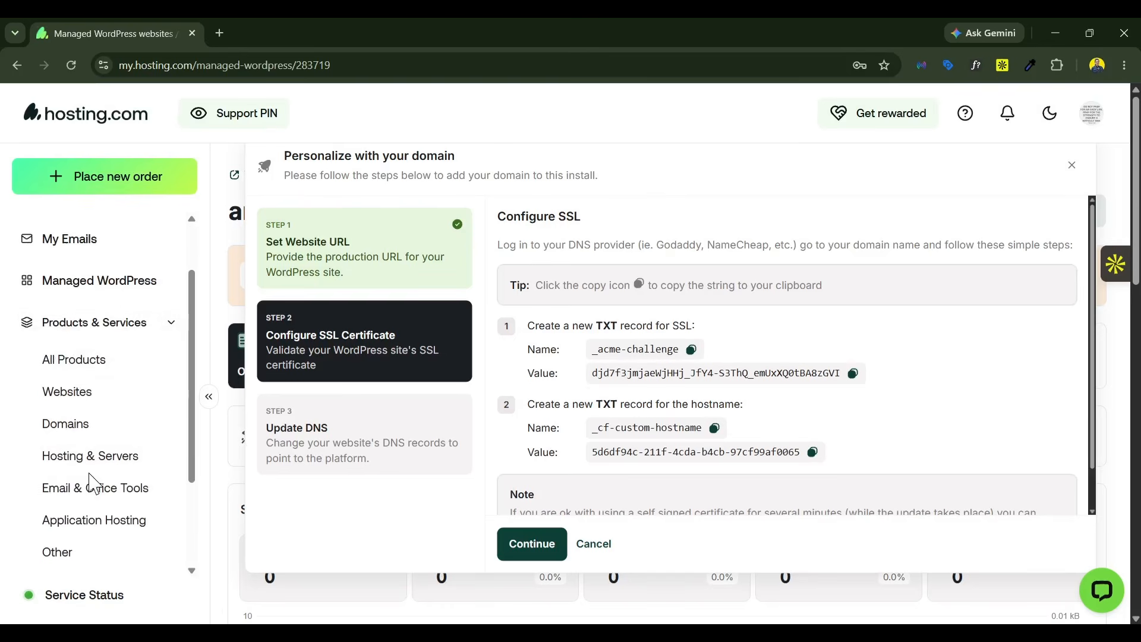
{"action": "scroll", "coordinate": [67, 473], "scroll_direction": "down", "scroll_amount": 2}
{"action": "right_click", "coordinate": [54, 455]}
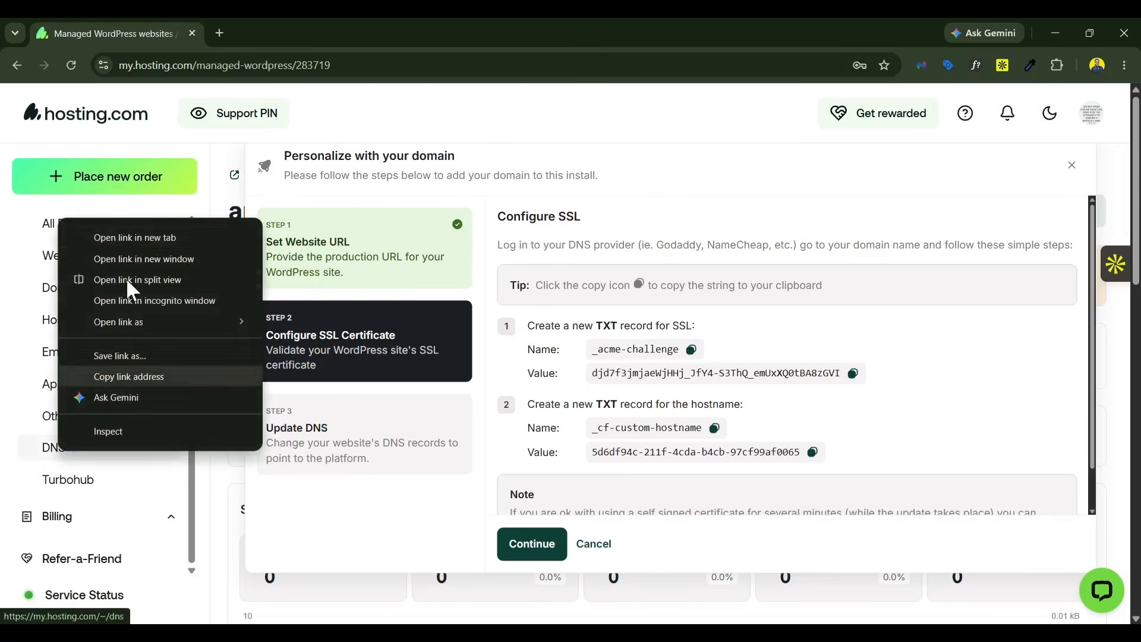
{"action": "left_click", "coordinate": [126, 238]}
{"action": "left_click", "coordinate": [272, 33]}
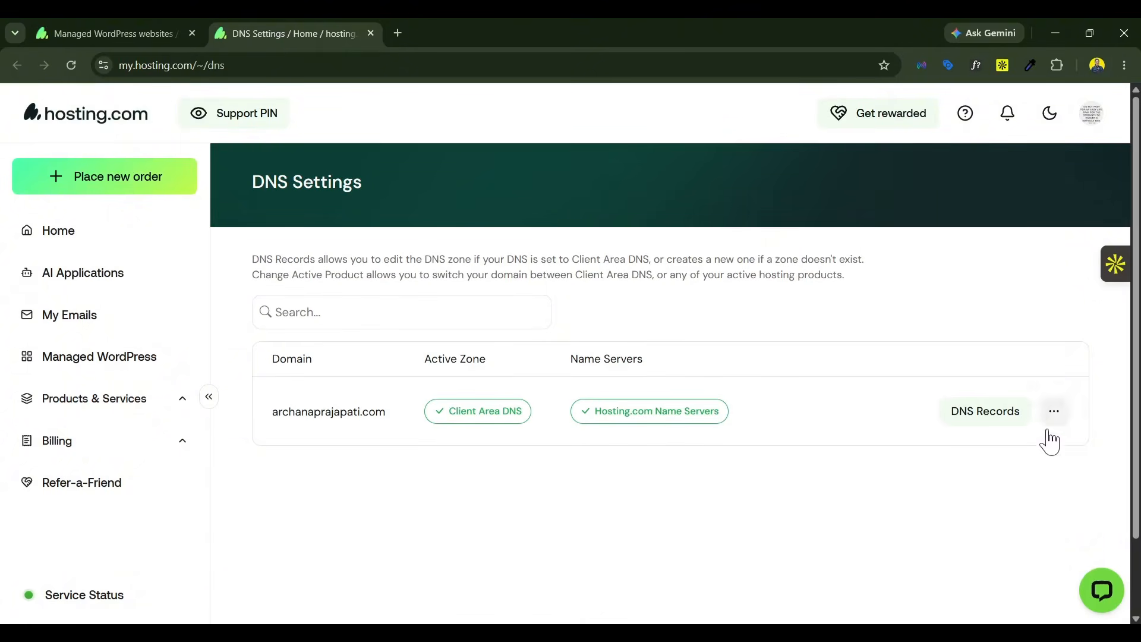
{"action": "left_click", "coordinate": [984, 419]}
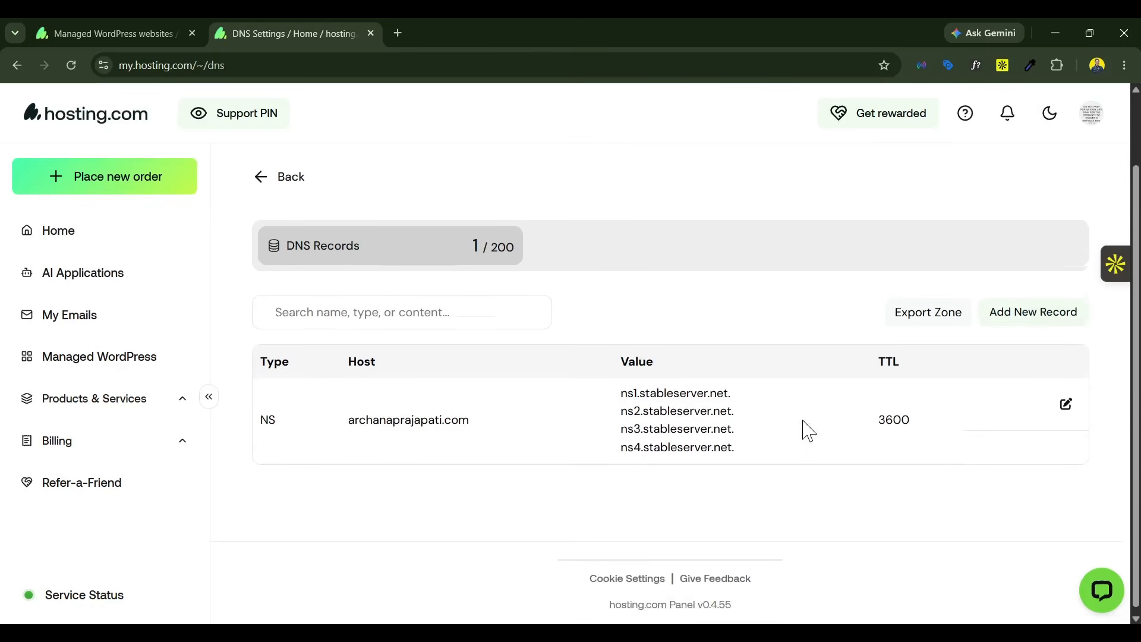
{"action": "left_click", "coordinate": [1046, 309]}
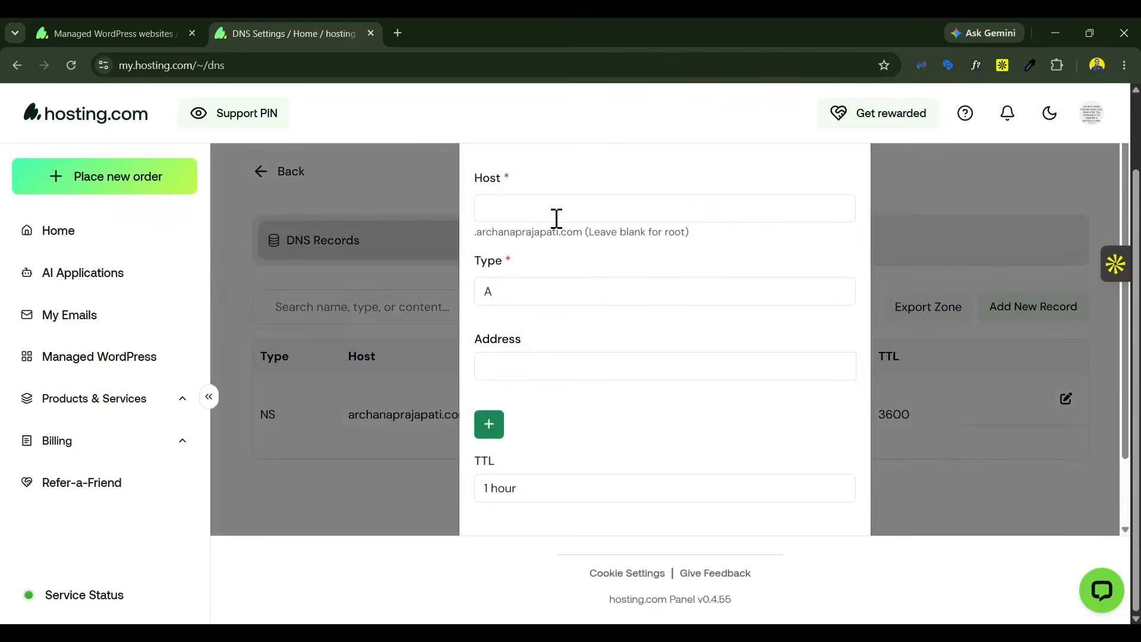
Step: Copy the SSL TXT record's name from the go-live setup and enter _acme-challenge as the new DNS record's host
{"action": "left_click", "coordinate": [104, 21]}
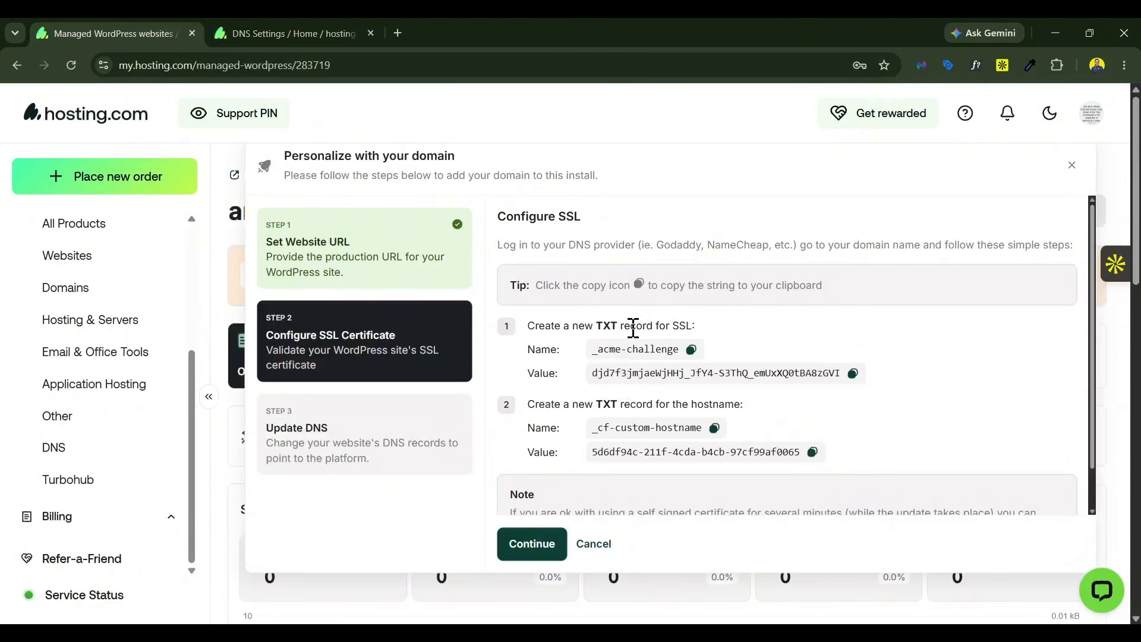
{"action": "scroll", "coordinate": [634, 327], "scroll_direction": "down", "scroll_amount": 1}
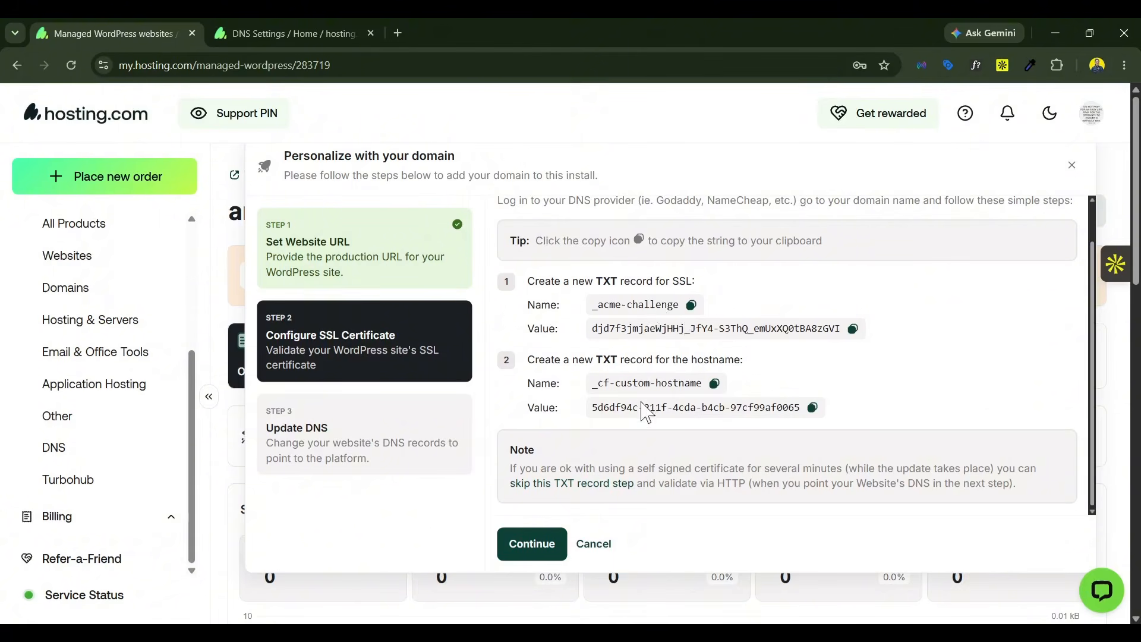
{"action": "left_click", "coordinate": [691, 305]}
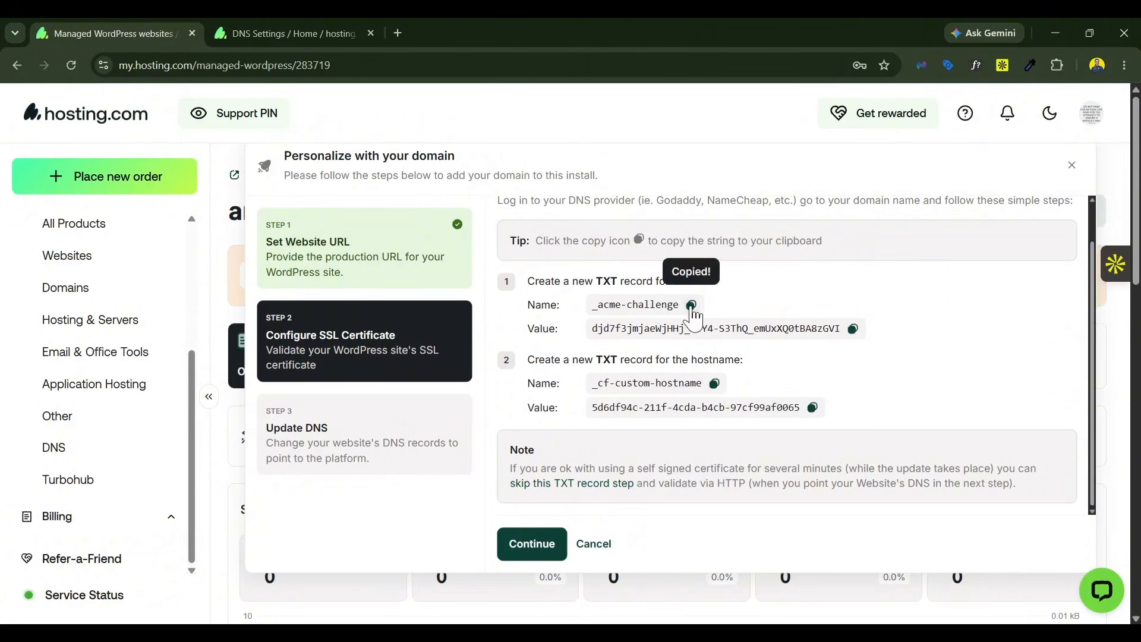
{"action": "left_click", "coordinate": [297, 27]}
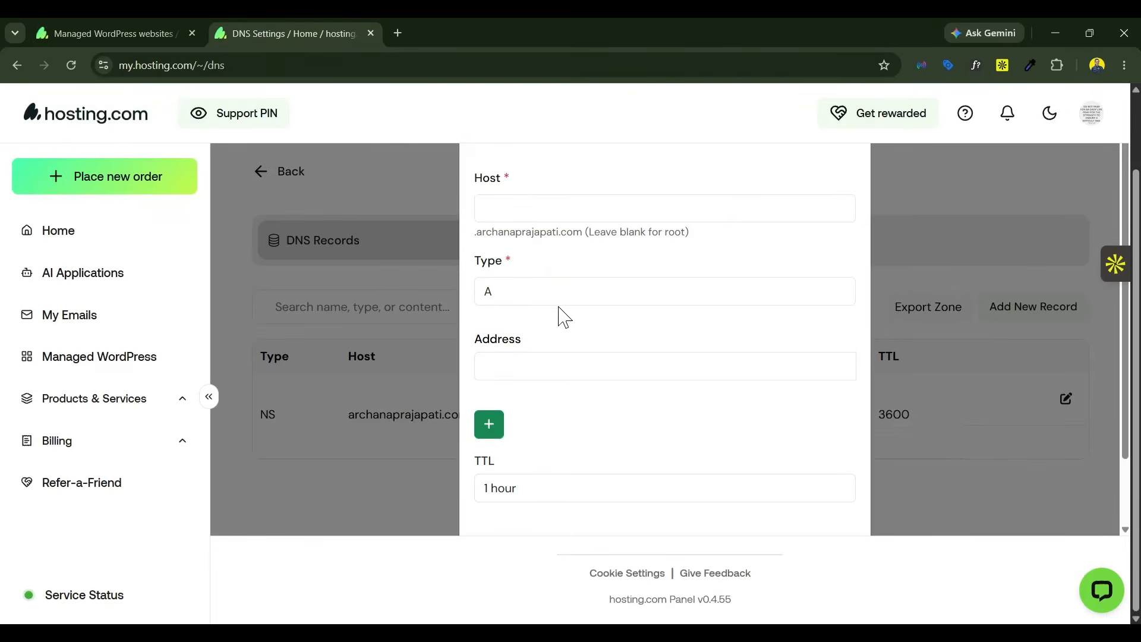
{"action": "scroll", "coordinate": [559, 315], "scroll_direction": "down", "scroll_amount": 2}
{"action": "scroll", "coordinate": [550, 356], "scroll_direction": "up", "scroll_amount": 2}
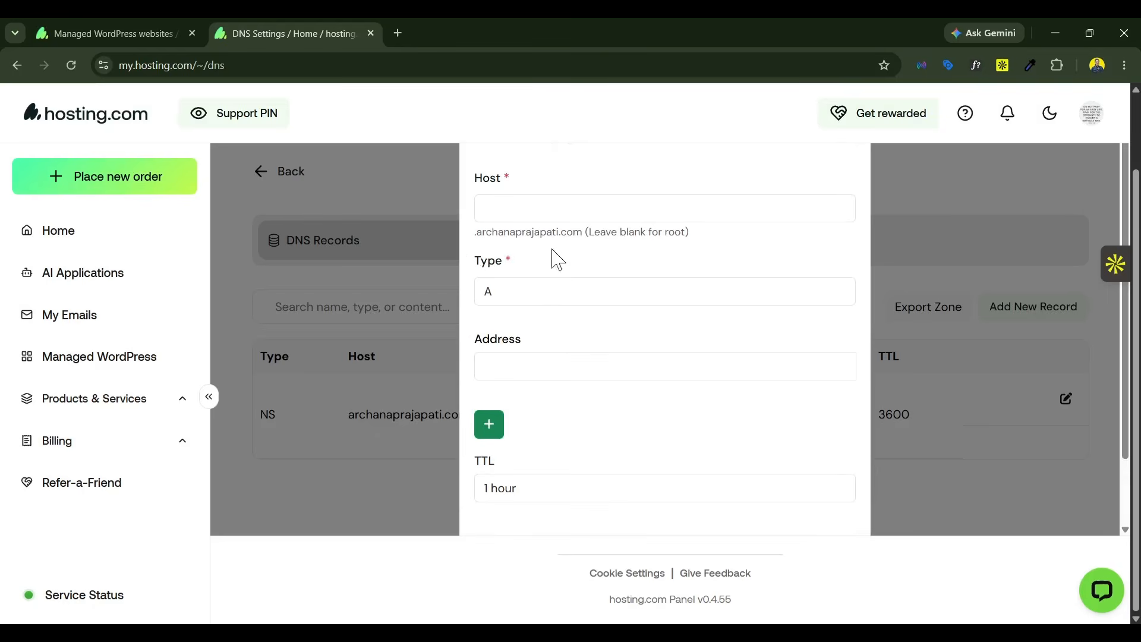
{"action": "left_click", "coordinate": [519, 208]}
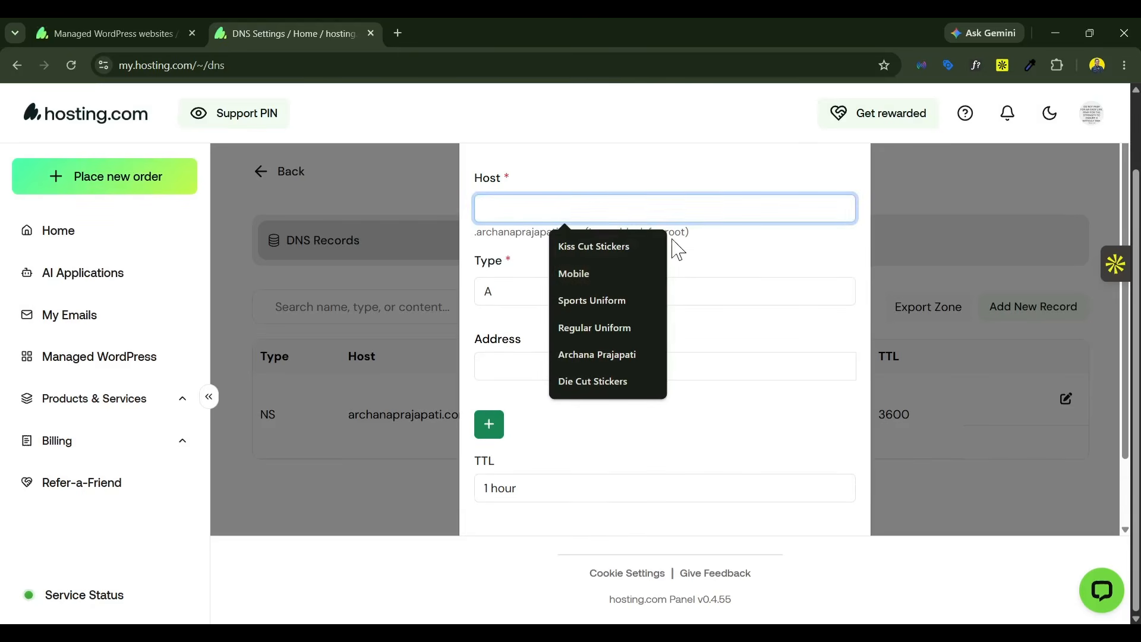
{"action": "left_click", "coordinate": [721, 273]}
{"action": "left_click", "coordinate": [672, 214]}
{"action": "key", "text": "ctrl+v"}
Step: Enter the copied SSL verification value as the _acme-challenge record's content and set the record type to TXT
{"action": "left_click", "coordinate": [145, 24]}
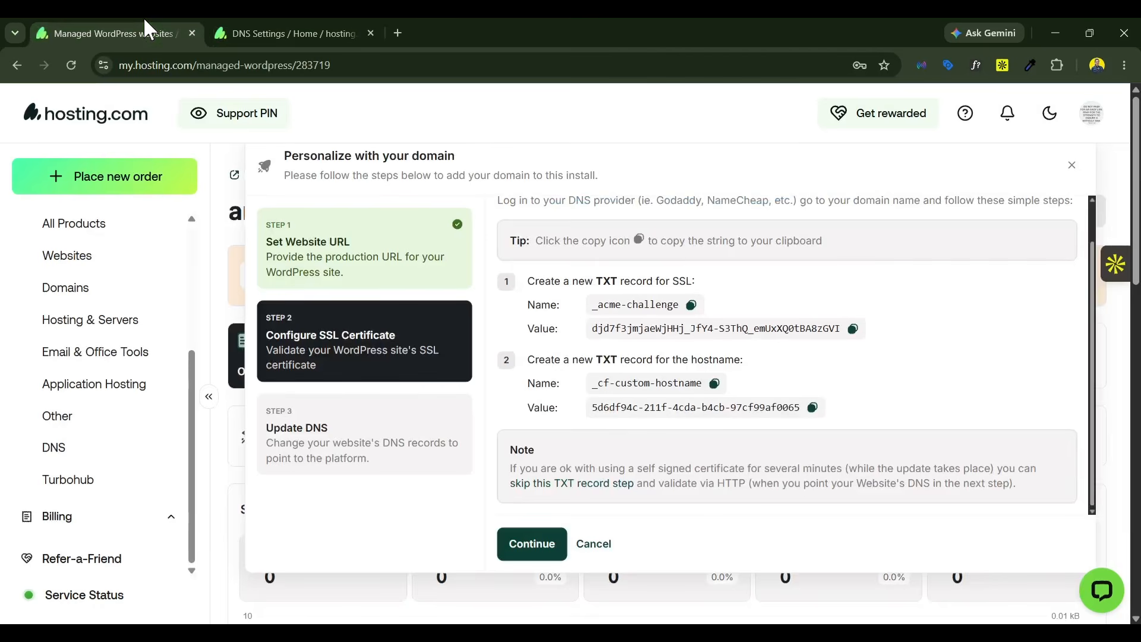
{"action": "left_click", "coordinate": [853, 330]}
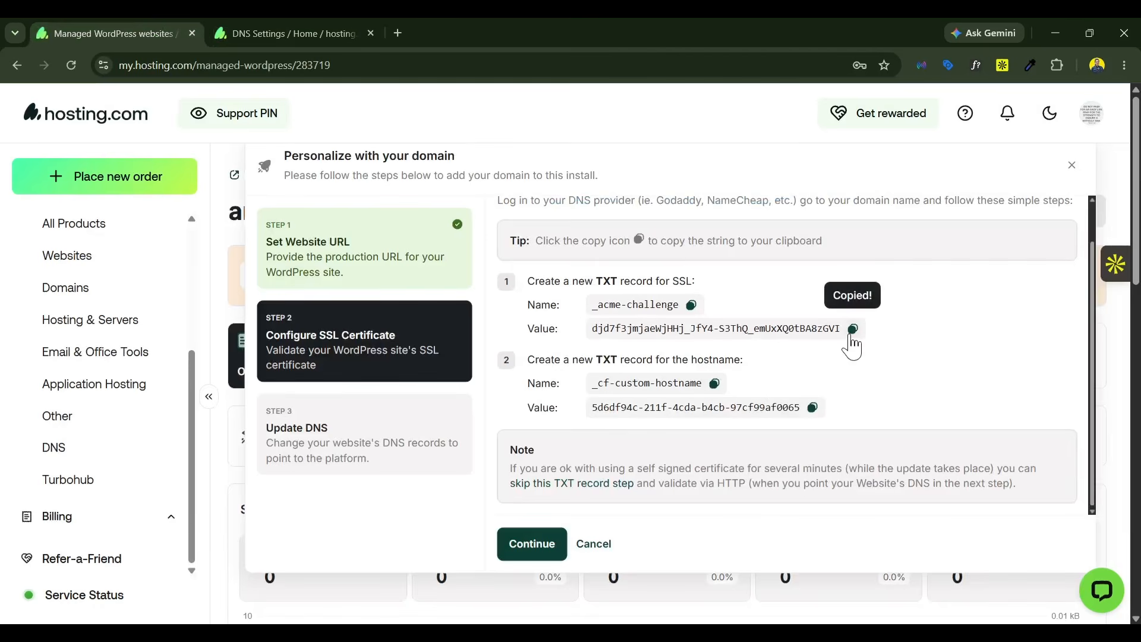
{"action": "key", "text": "ctrl+Tab"}
{"action": "left_click", "coordinate": [554, 371]}
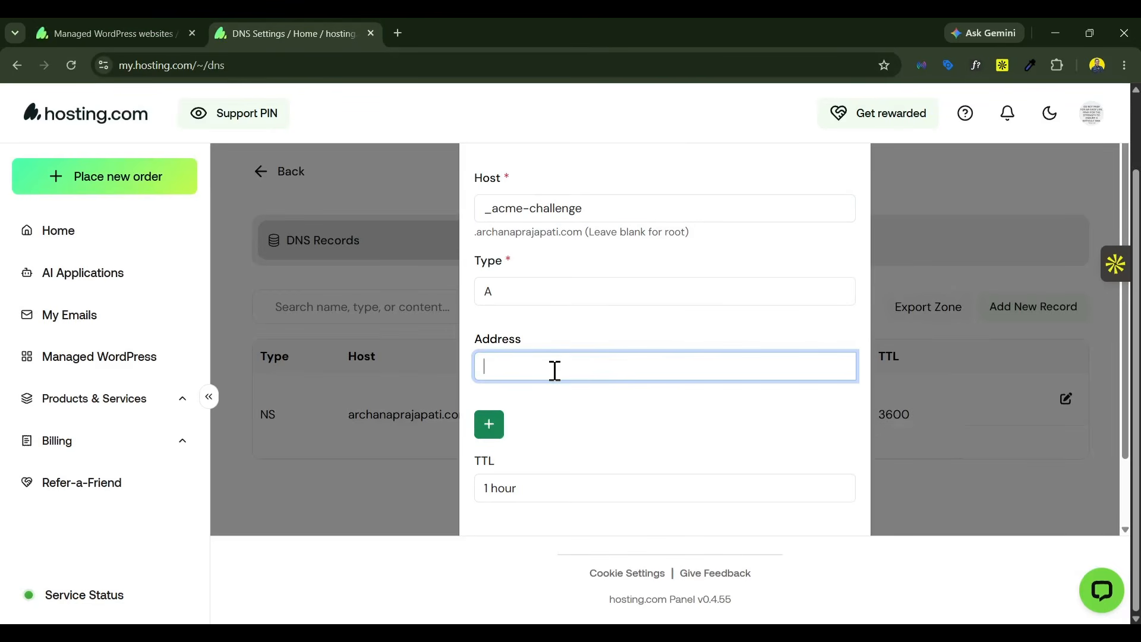
{"action": "key", "text": "ctrl+v"}
{"action": "left_click", "coordinate": [546, 290]}
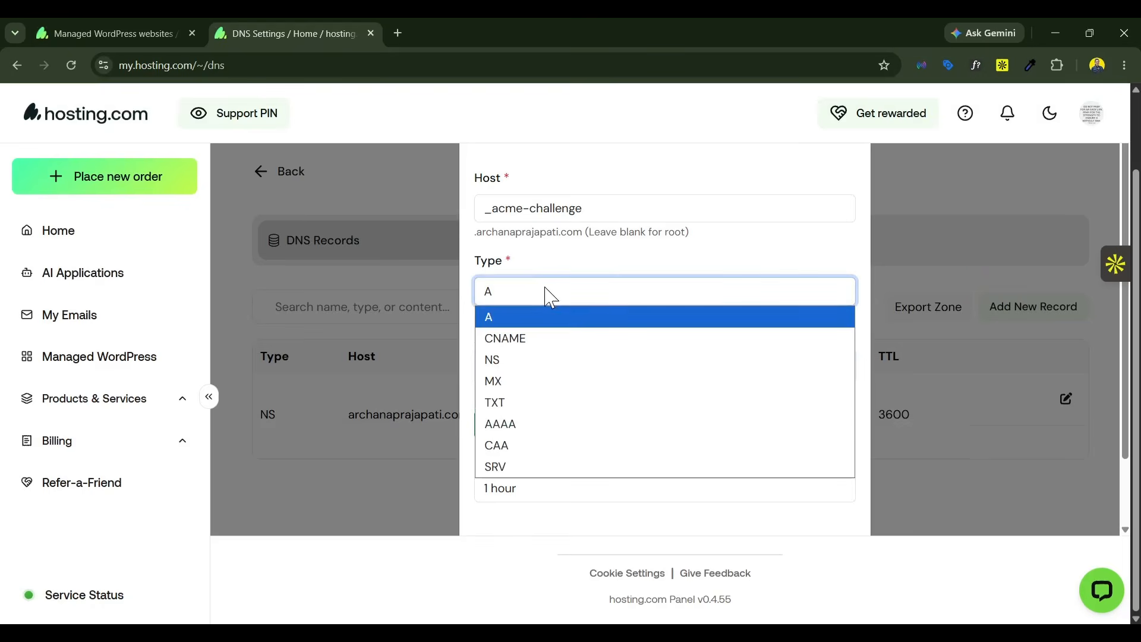
{"action": "left_click", "coordinate": [555, 405]}
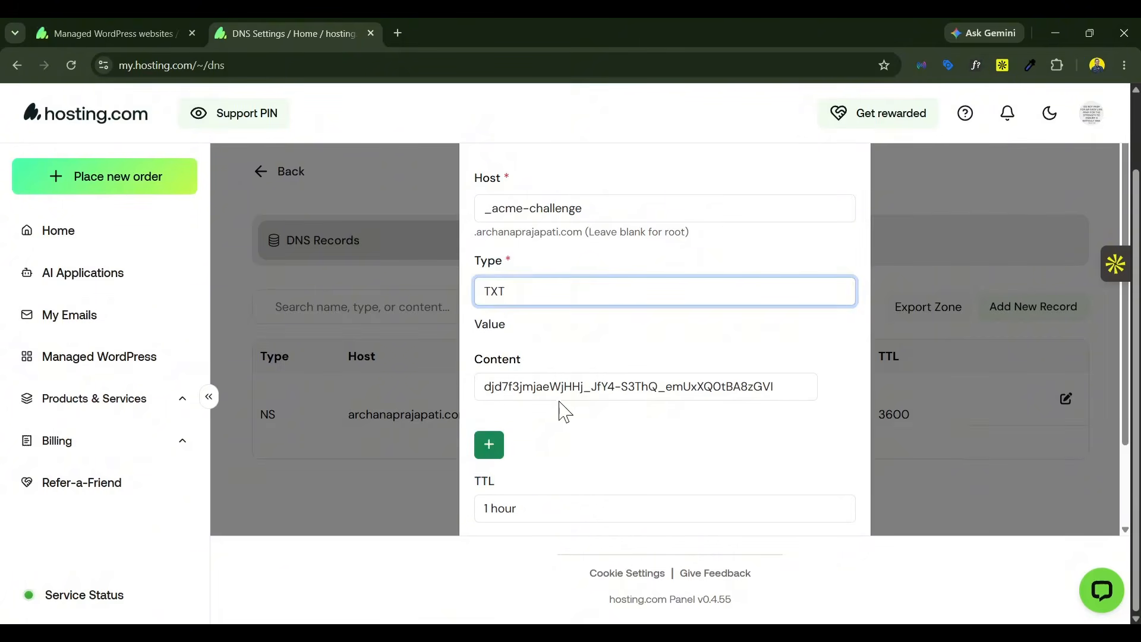
{"action": "left_click", "coordinate": [527, 296]}
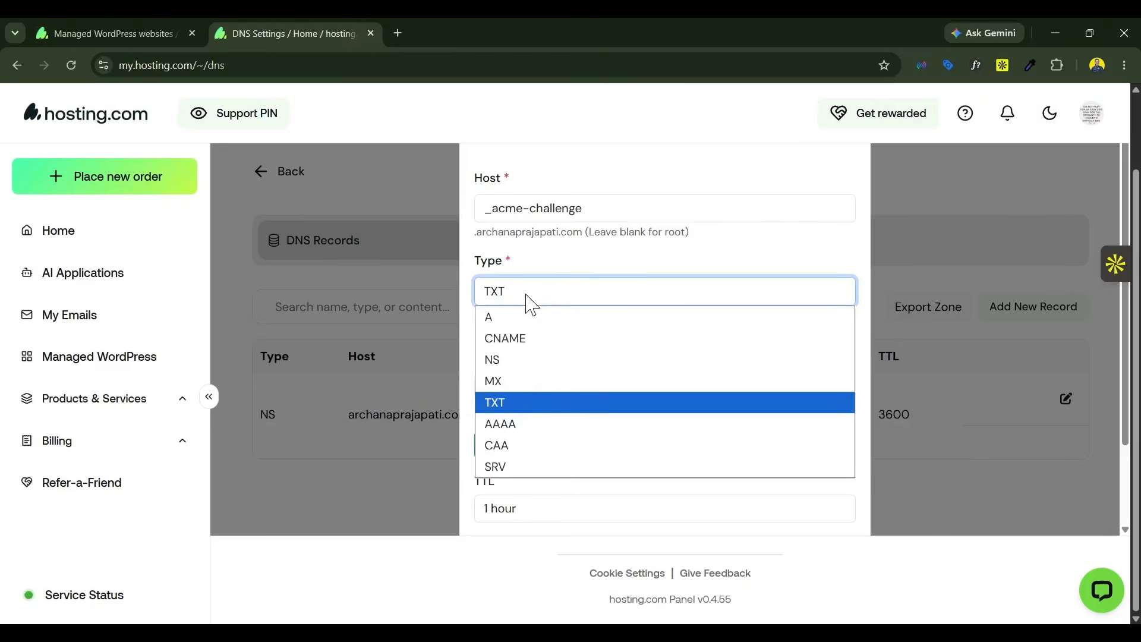
{"action": "left_click", "coordinate": [515, 404]}
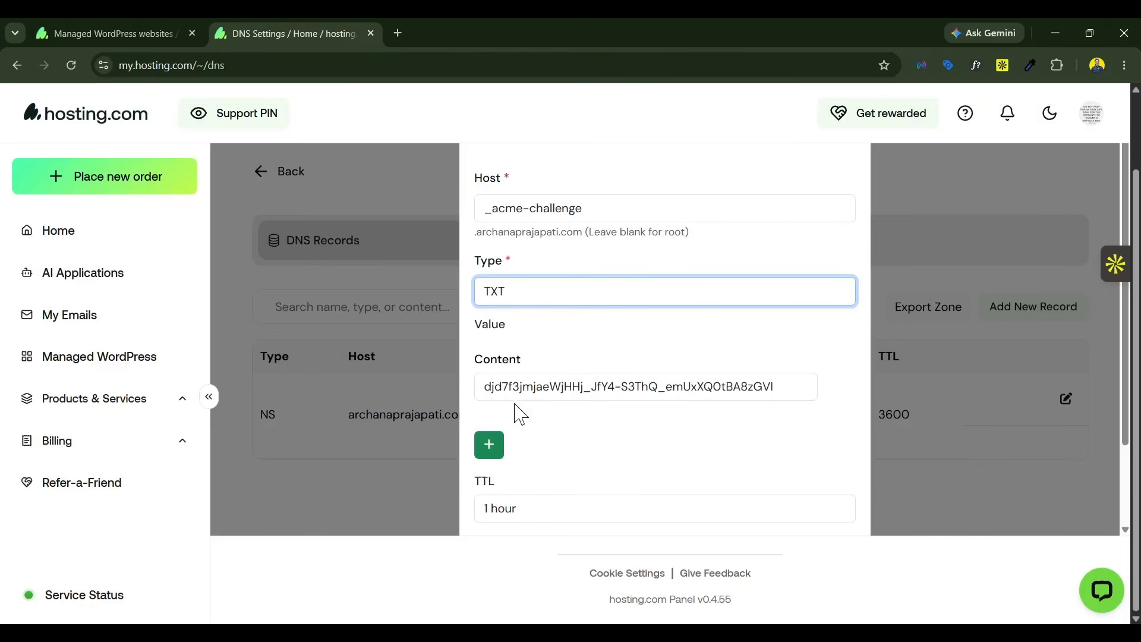
Step: Check the record's host and content against the SSL setup instructions and create the _acme-challenge TXT record
{"action": "left_click", "coordinate": [143, 30]}
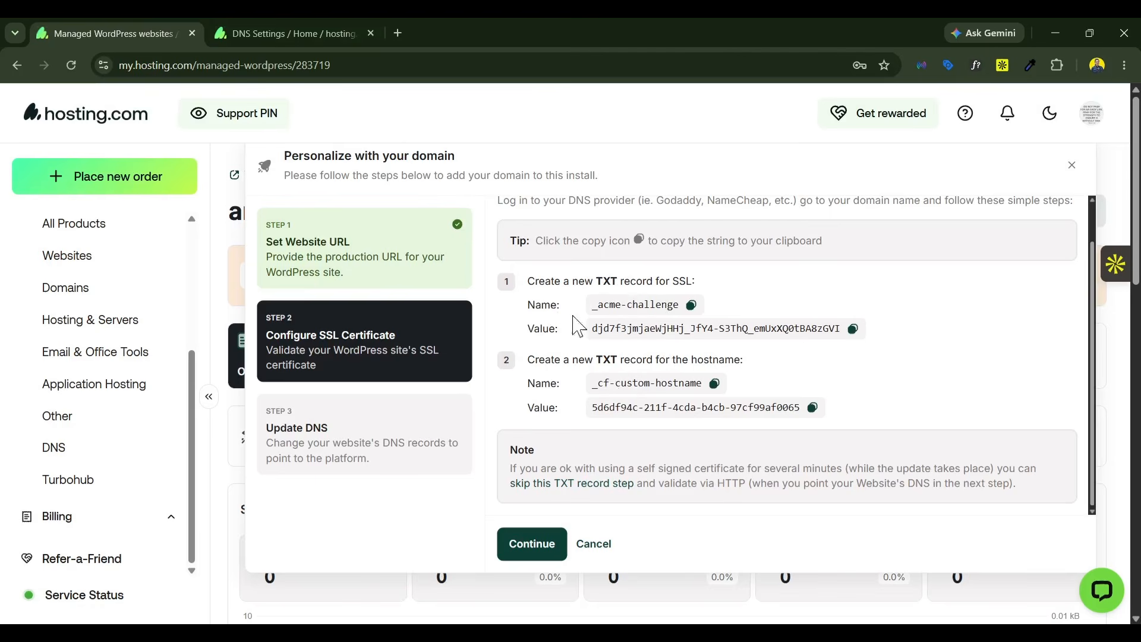
{"action": "left_click", "coordinate": [245, 32]}
{"action": "left_click_drag", "start_coordinate": [632, 216], "coordinate": [474, 219]}
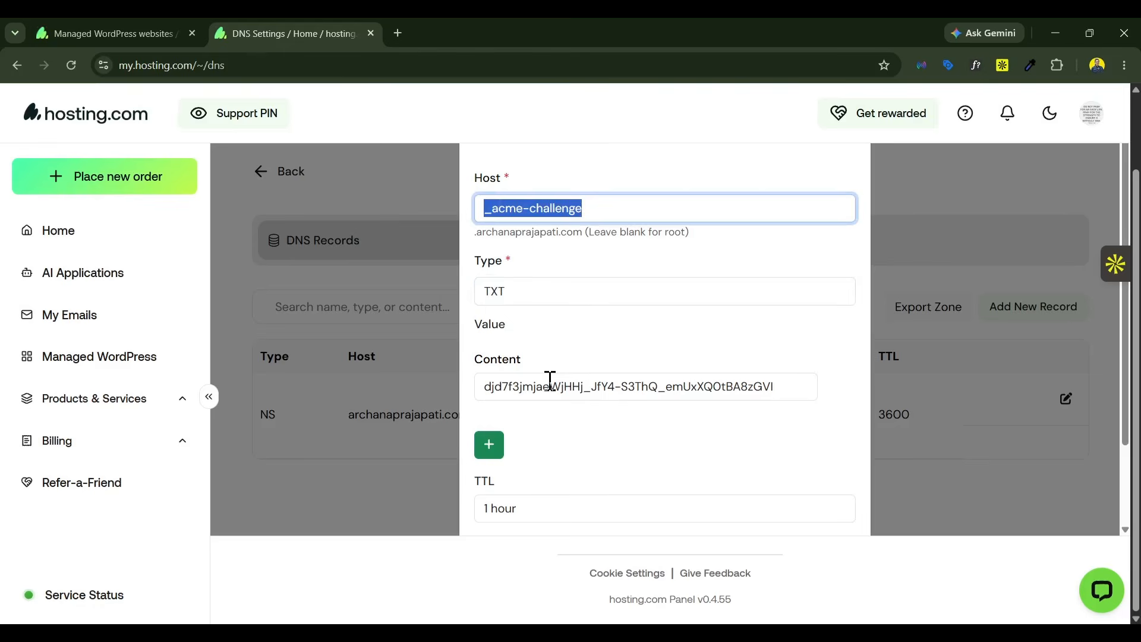
{"action": "left_click", "coordinate": [572, 391]}
{"action": "left_click_drag", "start_coordinate": [785, 389], "coordinate": [474, 387]}
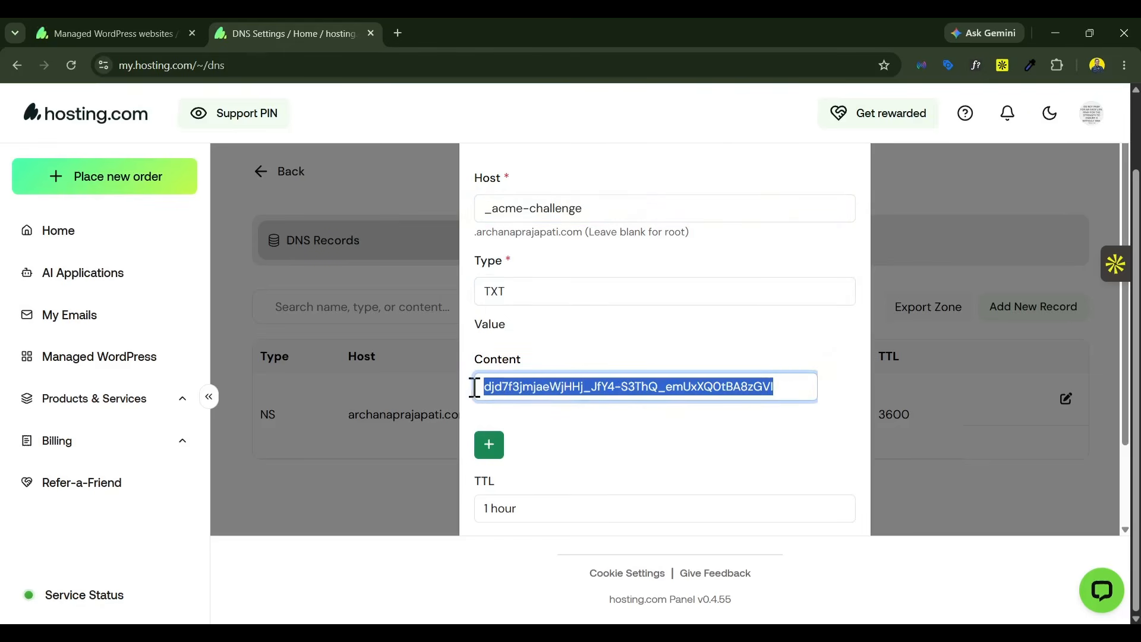
{"action": "scroll", "coordinate": [560, 437], "scroll_direction": "down", "scroll_amount": 2}
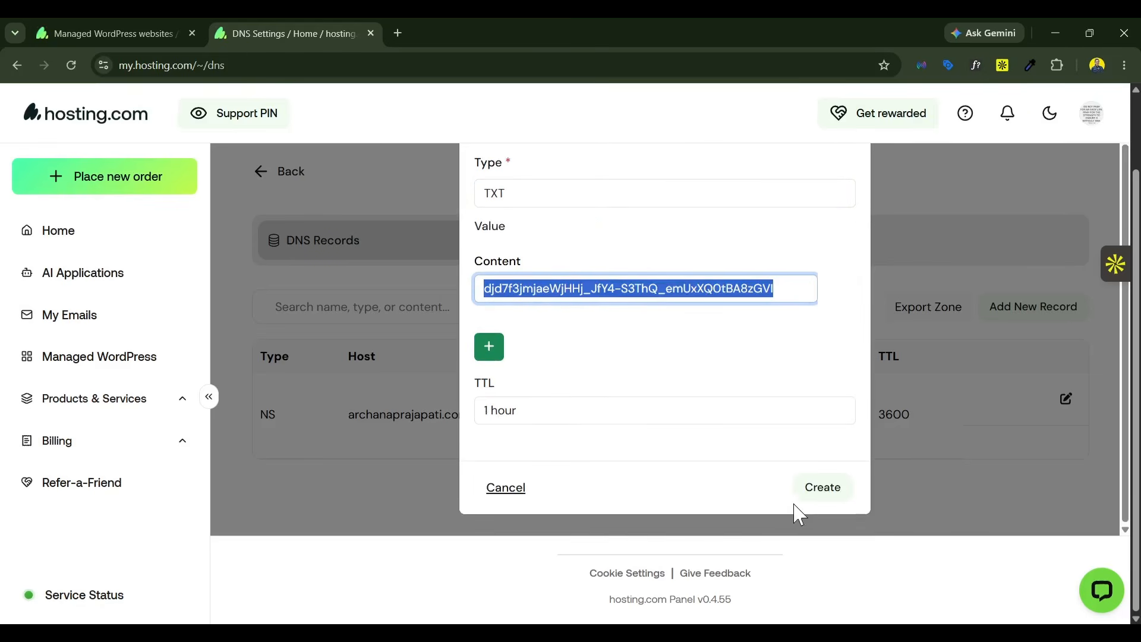
{"action": "left_click", "coordinate": [835, 499]}
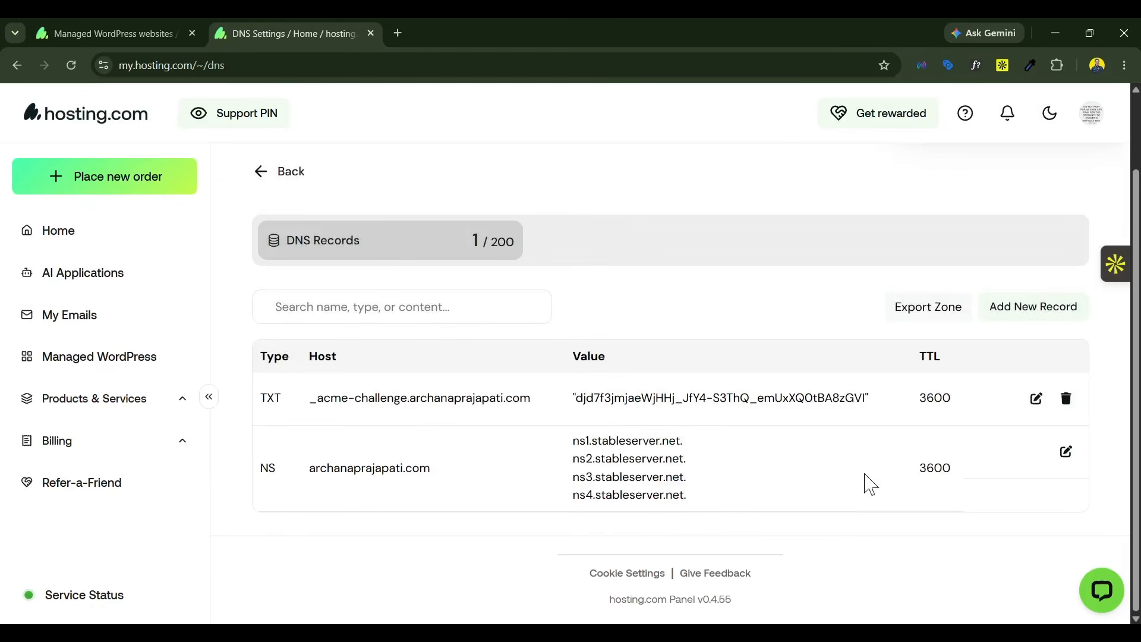
Step: Start another DNS record of type TXT and set its host to the copied name _cf-custom-hostname
{"action": "left_click", "coordinate": [1011, 309]}
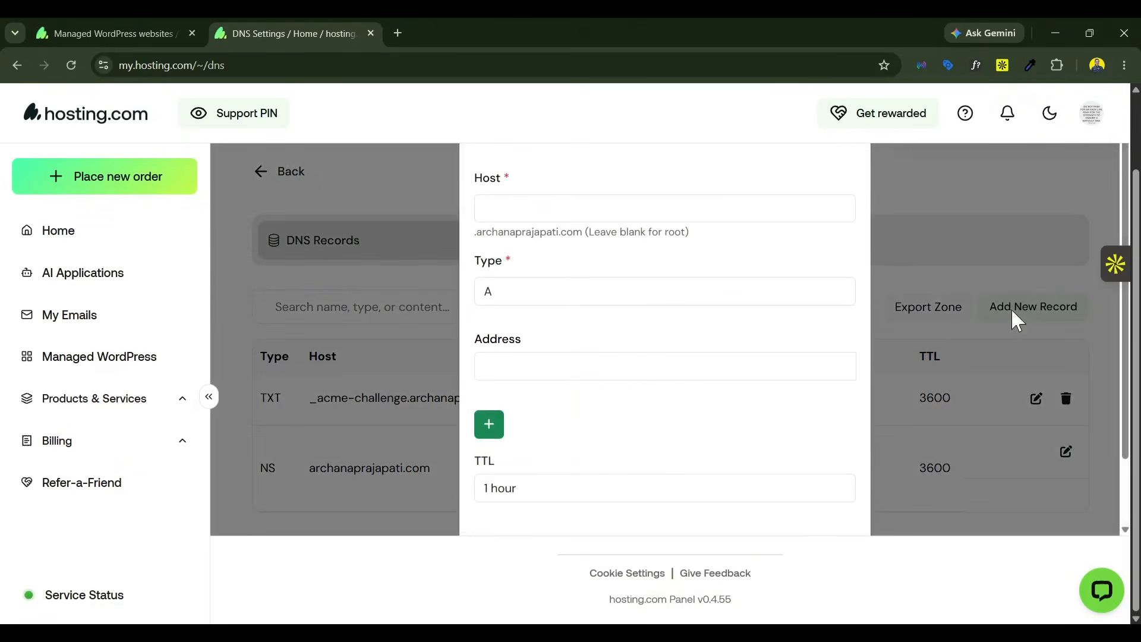
{"action": "left_click", "coordinate": [577, 296]}
{"action": "left_click", "coordinate": [529, 403]}
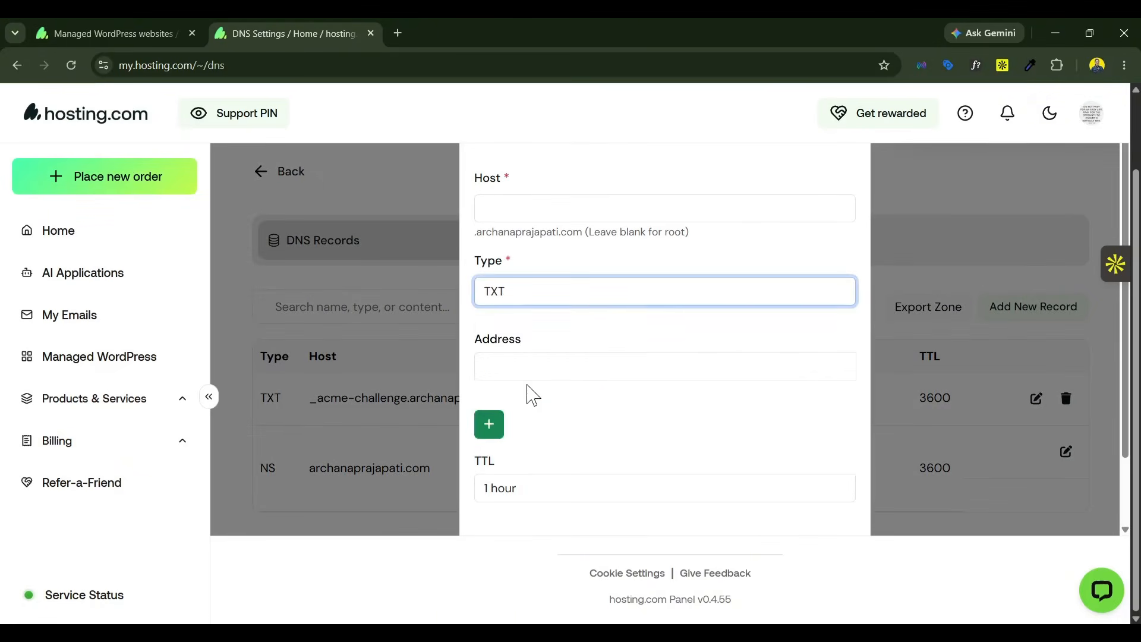
{"action": "left_click", "coordinate": [496, 206]}
{"action": "left_click", "coordinate": [149, 34]}
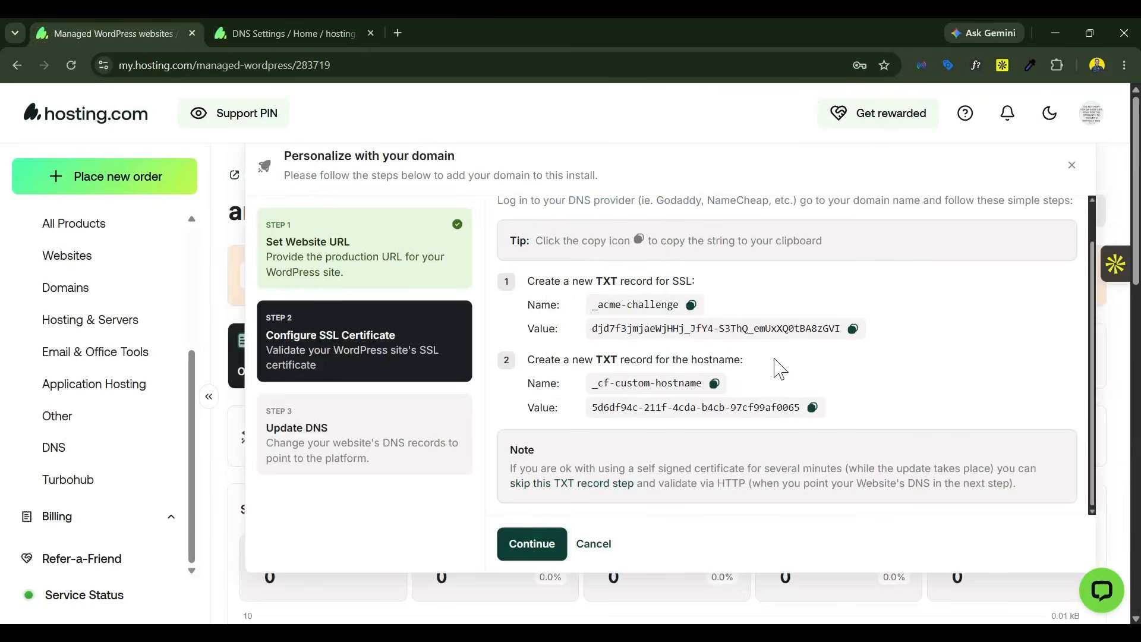
{"action": "left_click", "coordinate": [715, 383]}
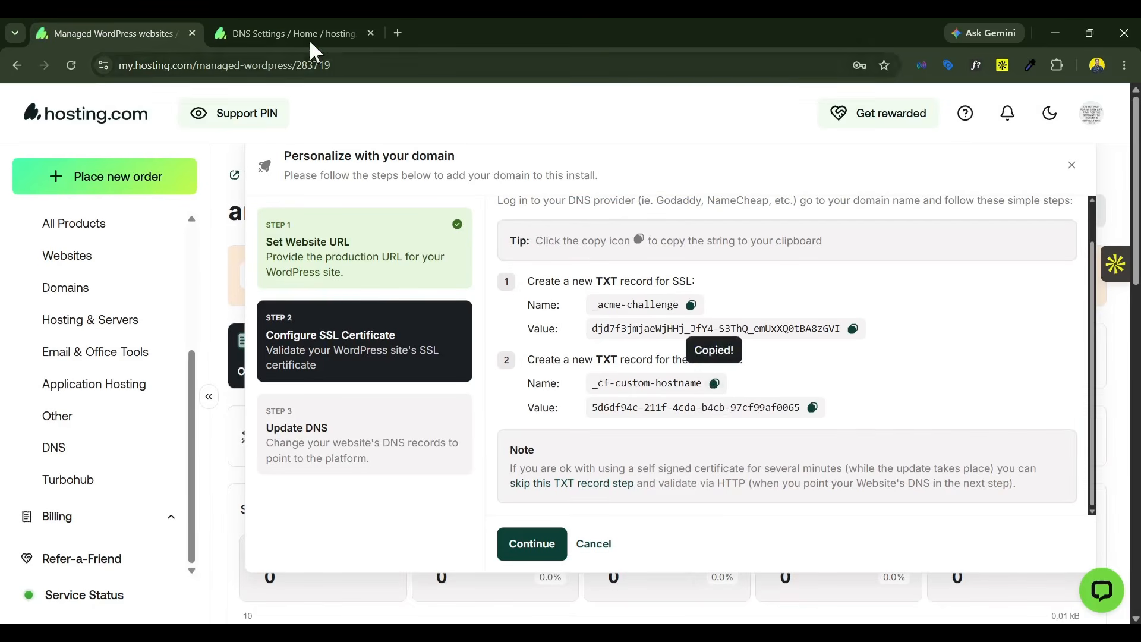
{"action": "left_click", "coordinate": [290, 30]}
Step: Create the _cf-custom-hostname TXT record with the copied hostname verification value, and continue the go-live setup past the SSL configuration
{"action": "key", "text": "ctrl+shift+Tab"}
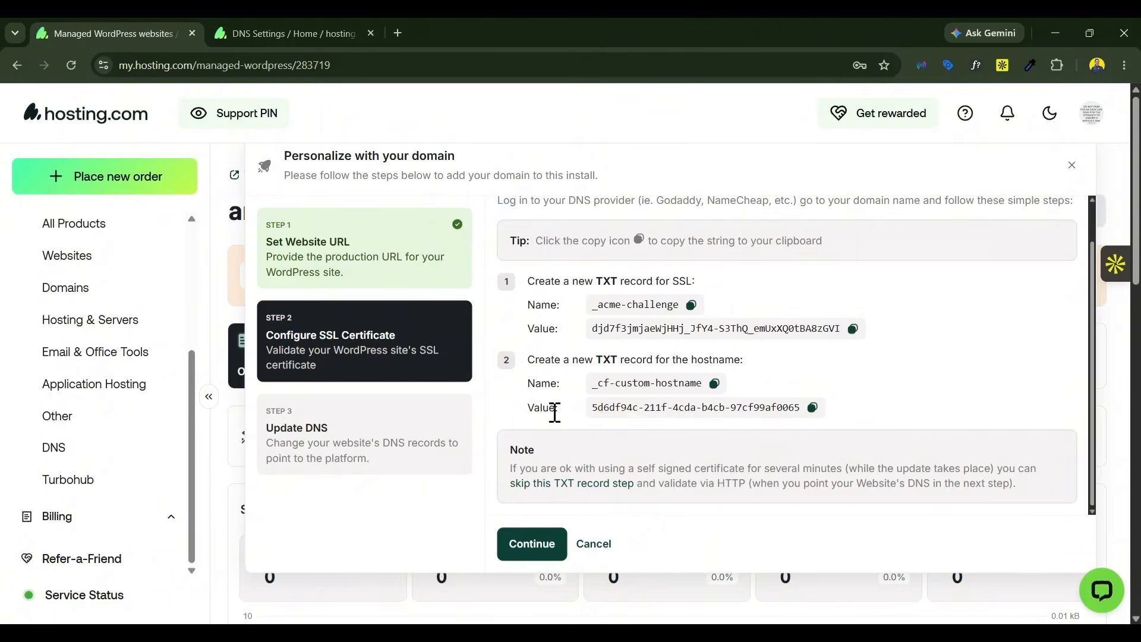
{"action": "left_click", "coordinate": [813, 407]}
{"action": "key", "text": "ctrl+Tab"}
{"action": "key", "text": "ctrl+v"}
{"action": "scroll", "coordinate": [713, 505], "scroll_direction": "down", "scroll_amount": 2}
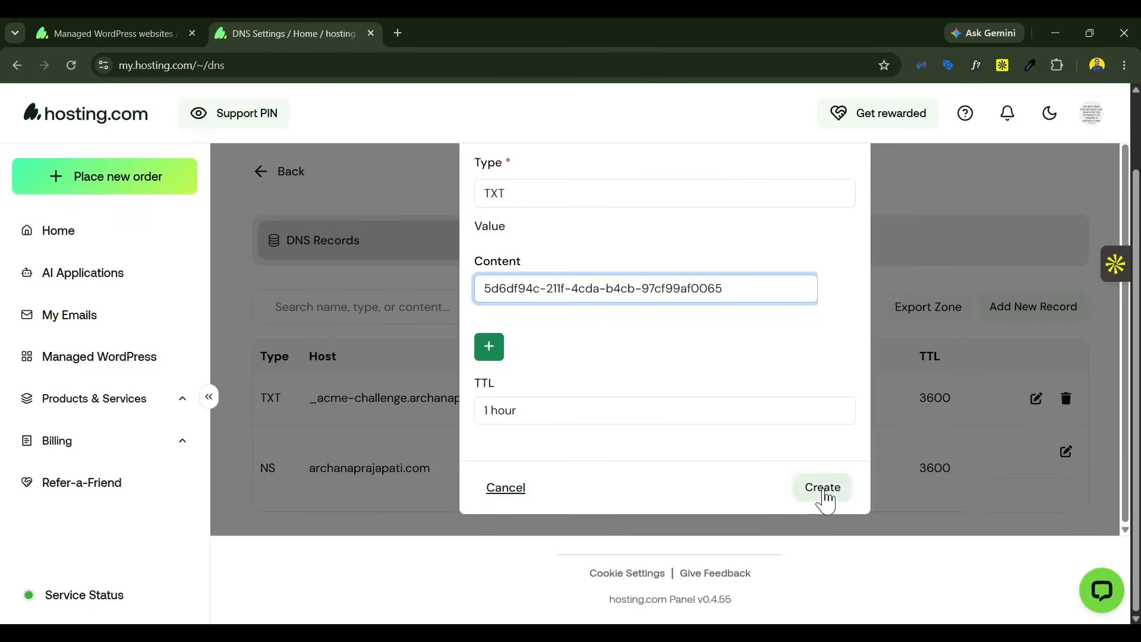
{"action": "left_click", "coordinate": [823, 487]}
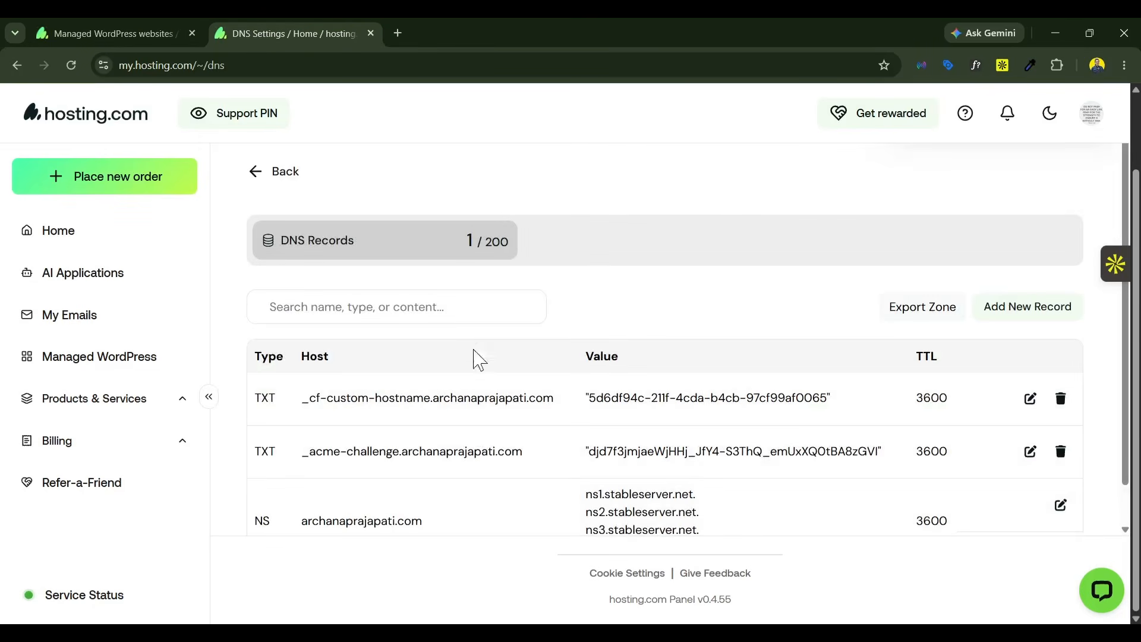
{"action": "left_click", "coordinate": [40, 29]}
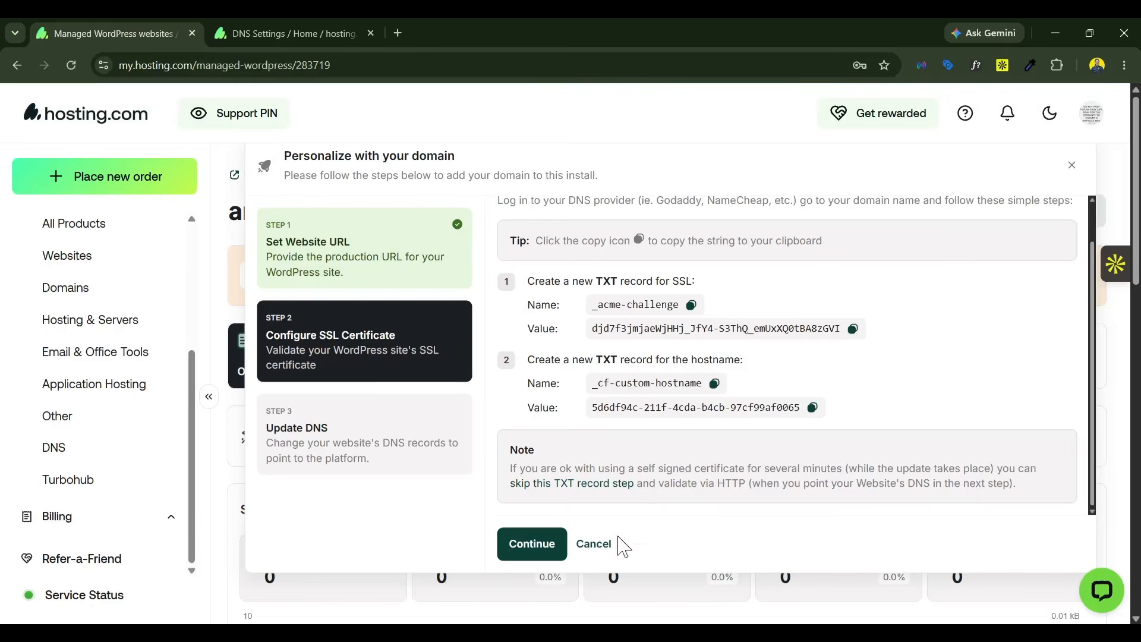
{"action": "left_click", "coordinate": [529, 544]}
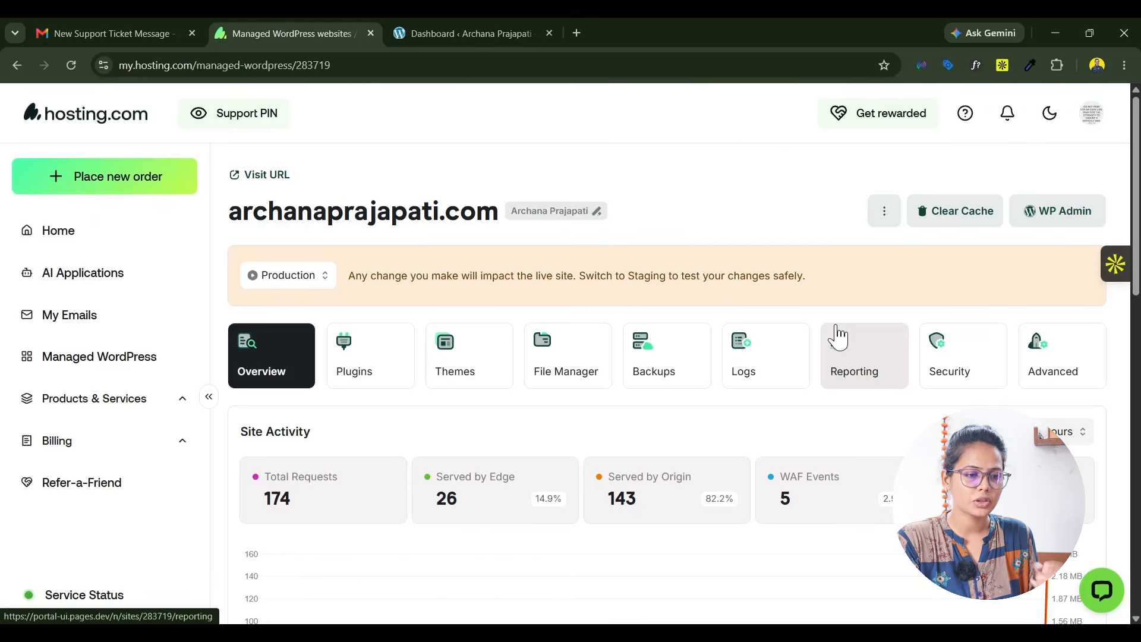
Step: Open the support chat and answer Yes to both the first-time-chat and case-resolved feedback questions
{"action": "left_click", "coordinate": [1112, 600]}
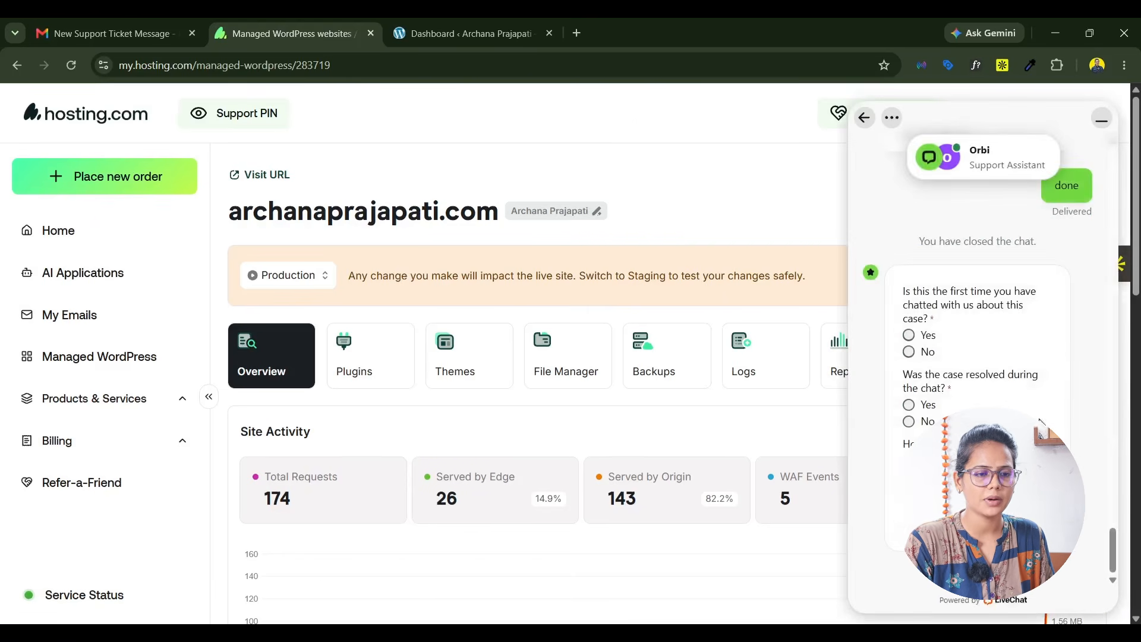
{"action": "left_click", "coordinate": [978, 522]}
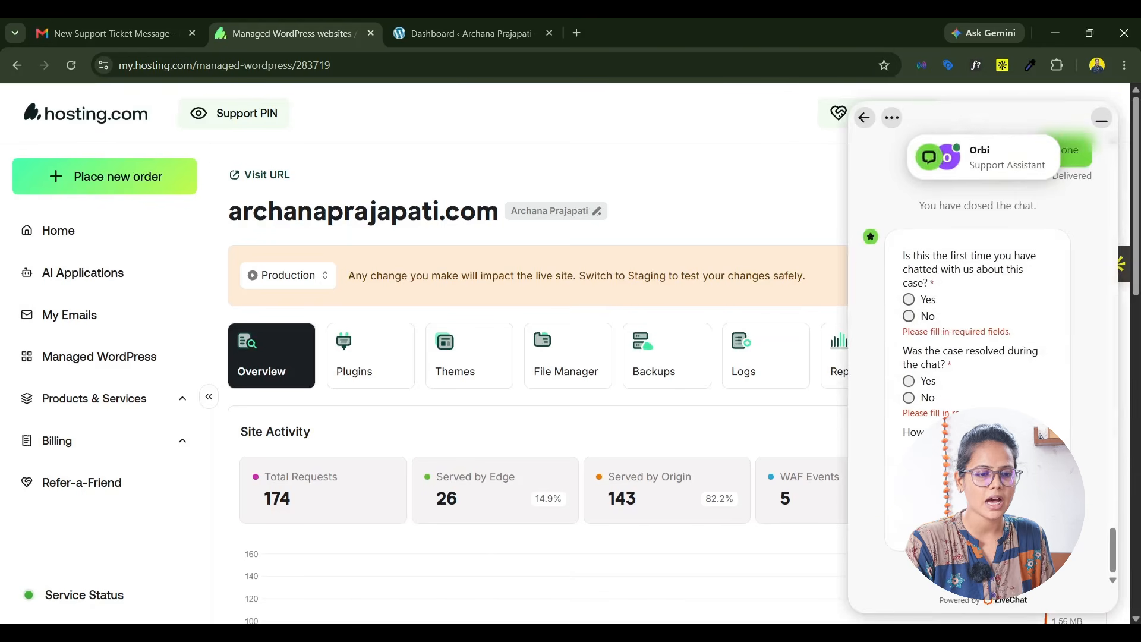
{"action": "left_click", "coordinate": [909, 302]}
{"action": "left_click", "coordinate": [910, 381]}
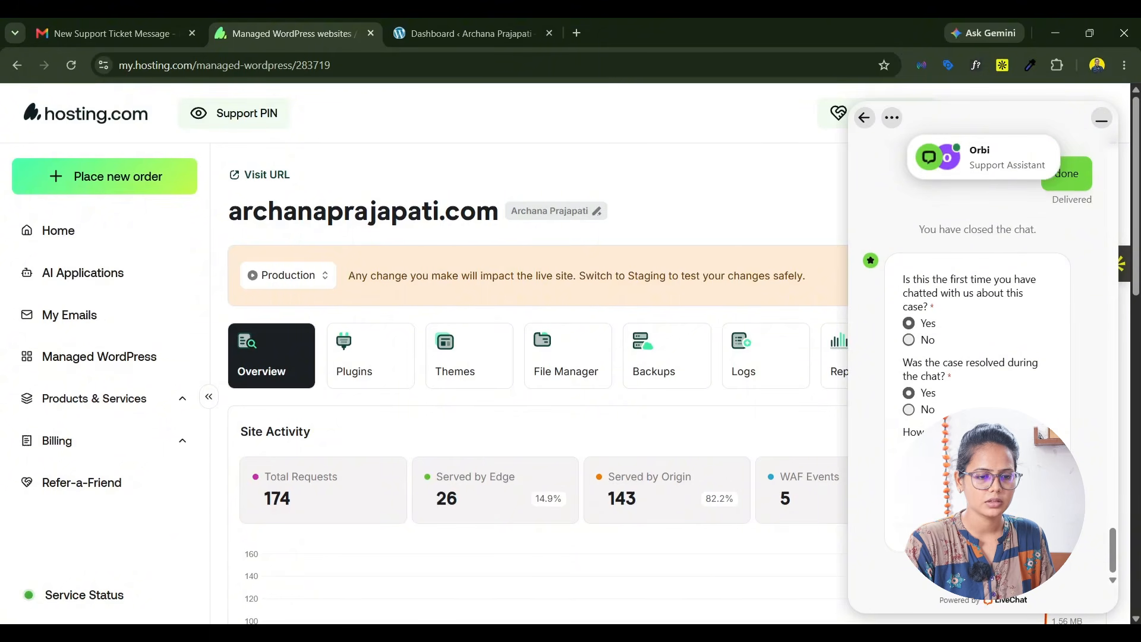
Step: Review the earlier support conversation about the TXT, A and CNAME record setup, and minimize the chat
{"action": "scroll", "coordinate": [1088, 410], "scroll_direction": "up", "scroll_amount": 10}
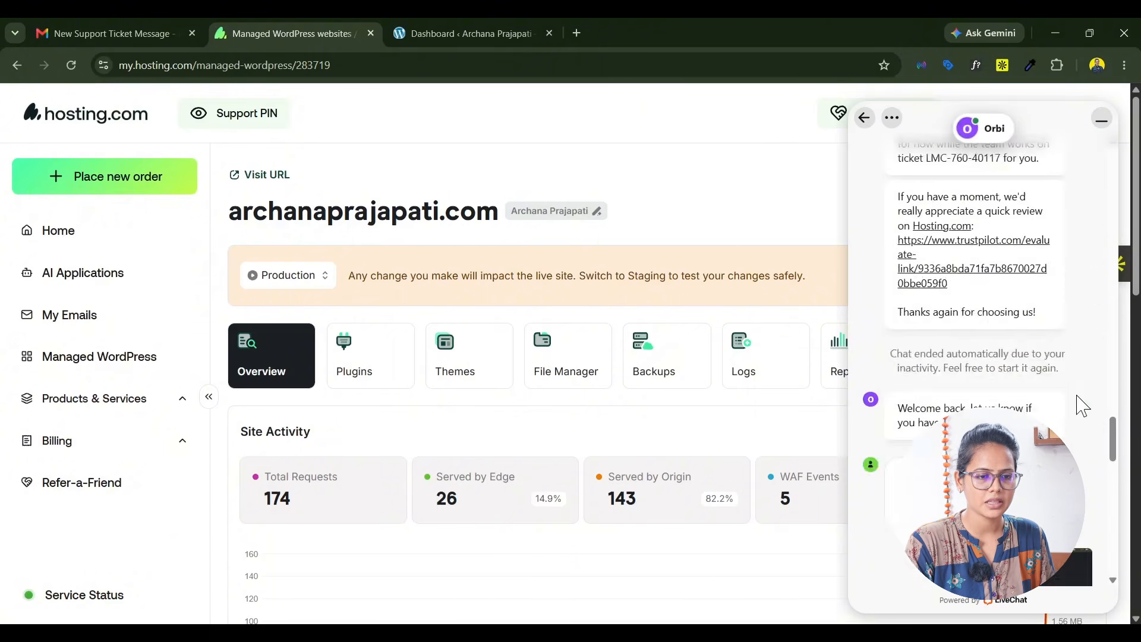
{"action": "scroll", "coordinate": [1079, 404], "scroll_direction": "up", "scroll_amount": 8}
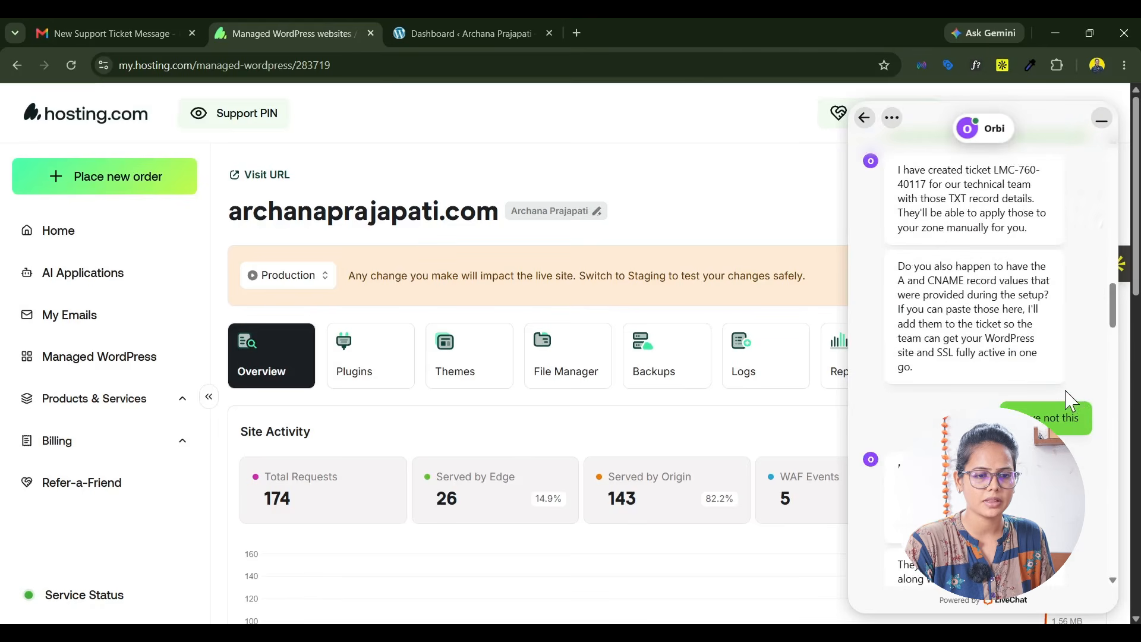
{"action": "scroll", "coordinate": [1070, 400], "scroll_direction": "down", "scroll_amount": 5}
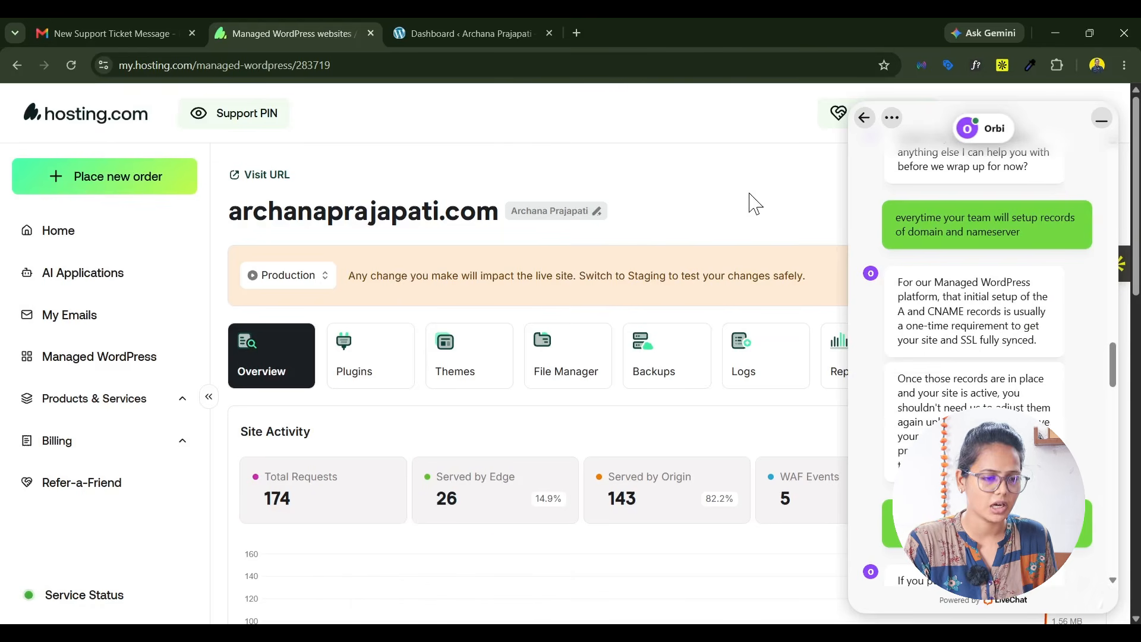
{"action": "left_click", "coordinate": [1101, 120]}
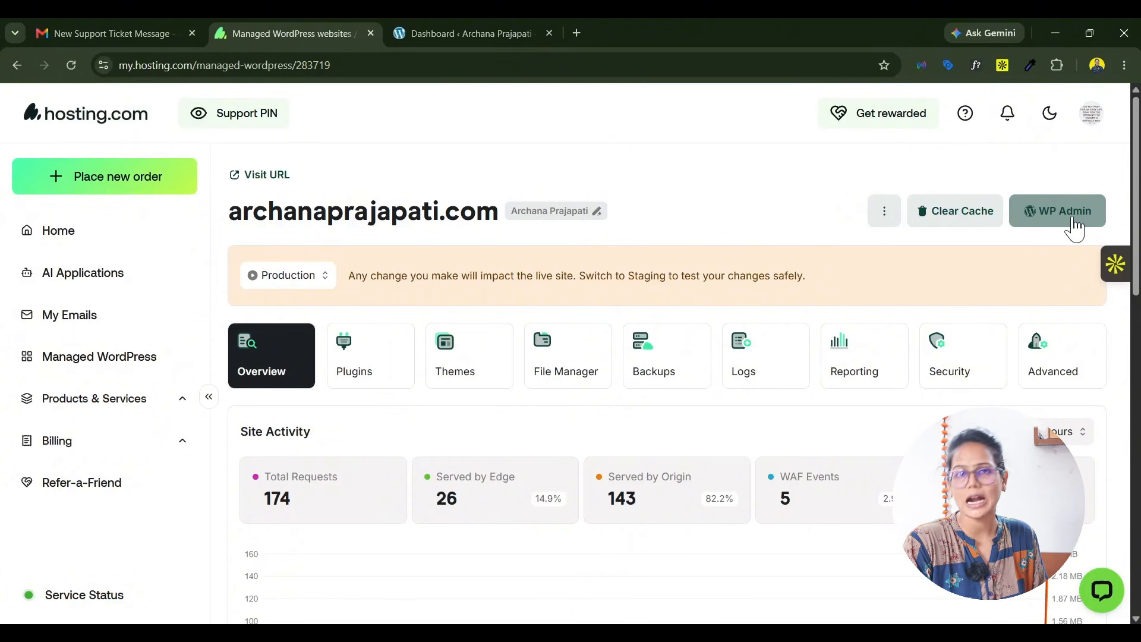
Step: Launch the site's WordPress admin in a new tab and close the old dashboard tab
{"action": "left_click", "coordinate": [1075, 227]}
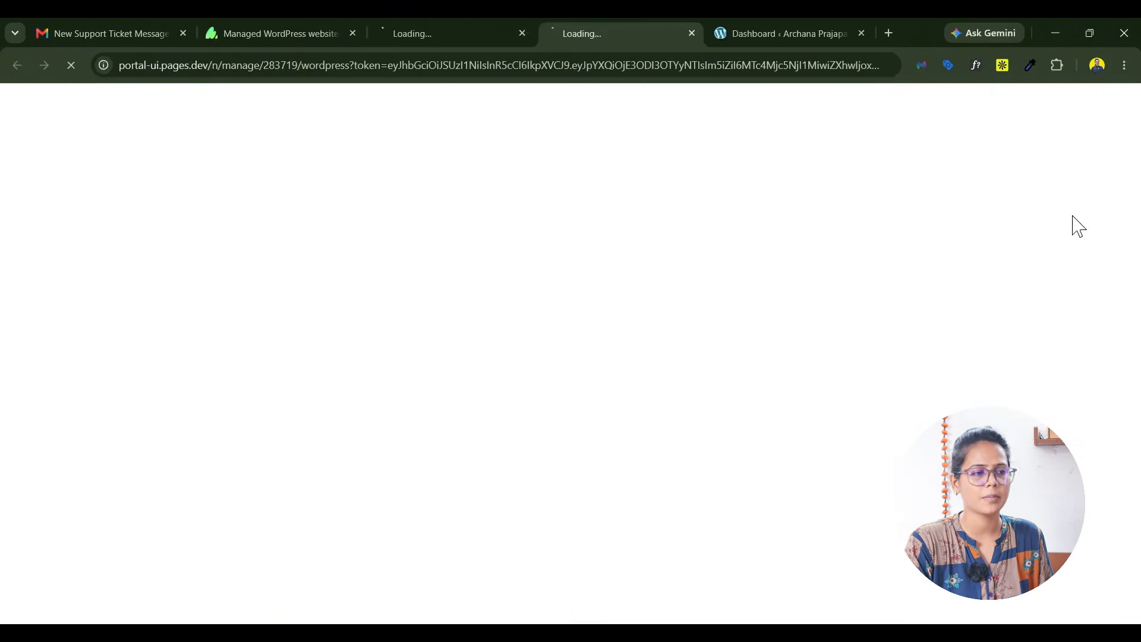
{"action": "left_click", "coordinate": [862, 33]}
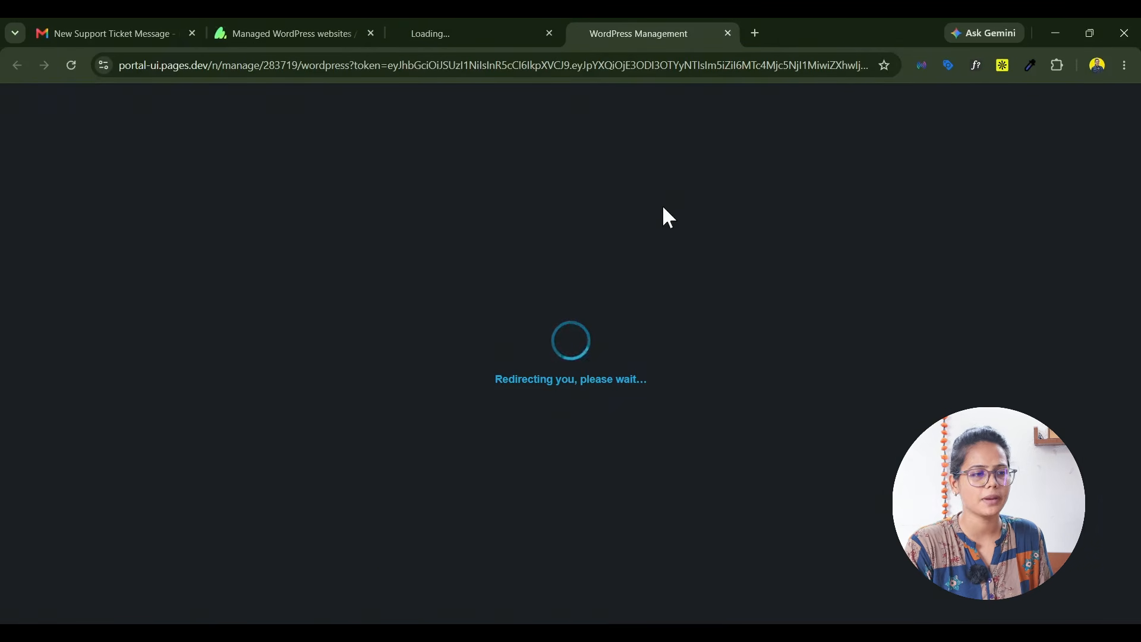
Step: Close the leftover WordPress Management redirect tab, and install and activate the Astra theme on the site
{"action": "left_click", "coordinate": [504, 34]}
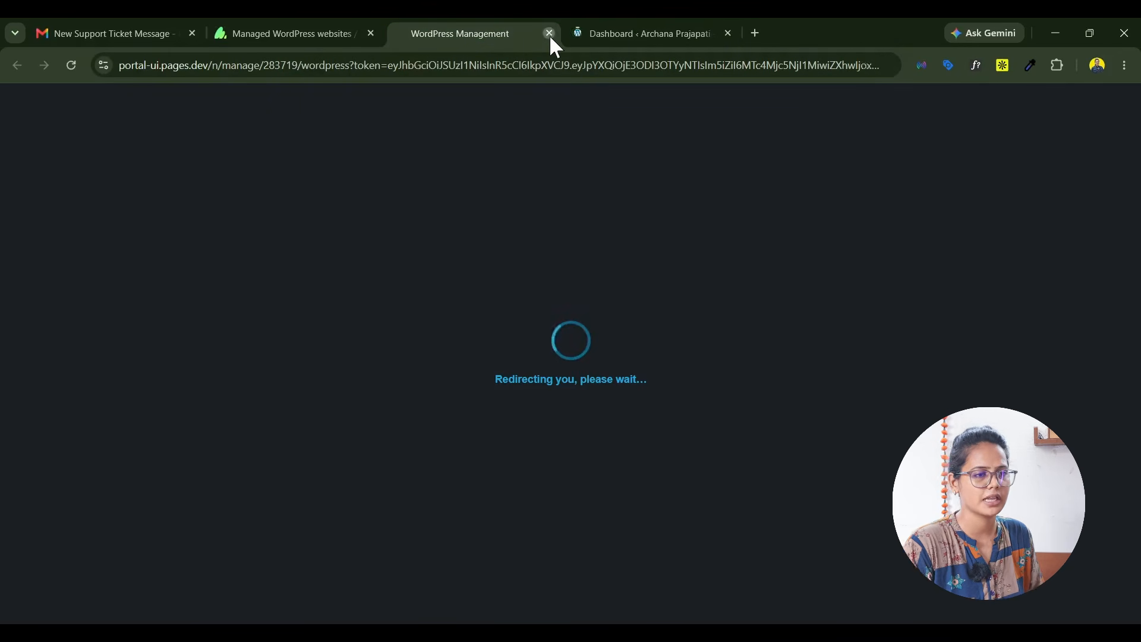
{"action": "left_click", "coordinate": [550, 34]}
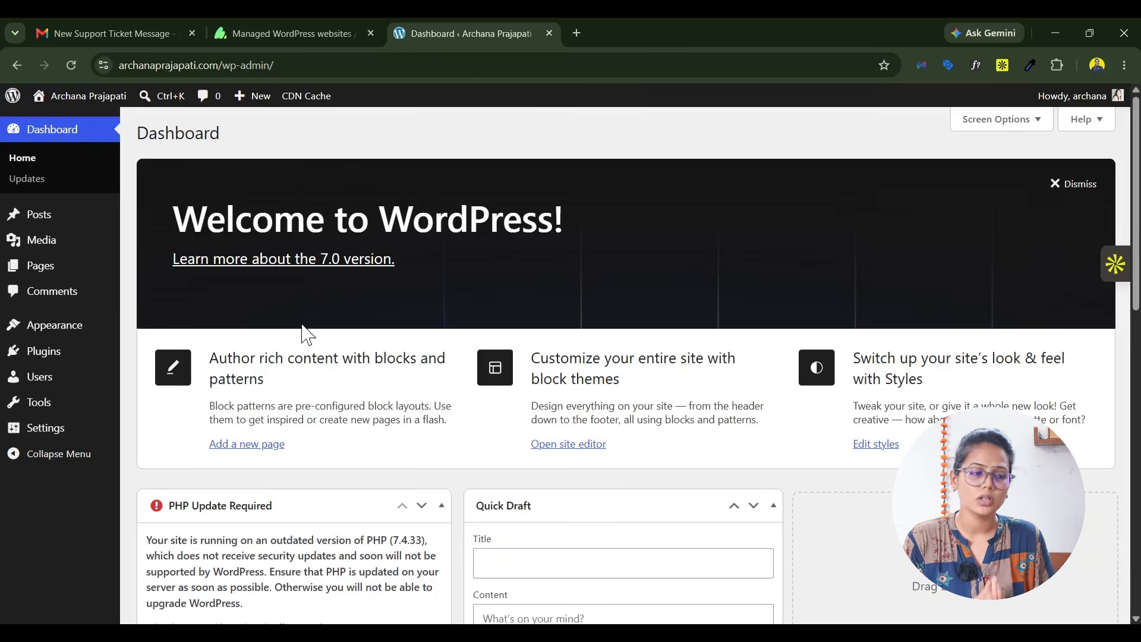
{"action": "mouse_move", "coordinate": [52, 354]}
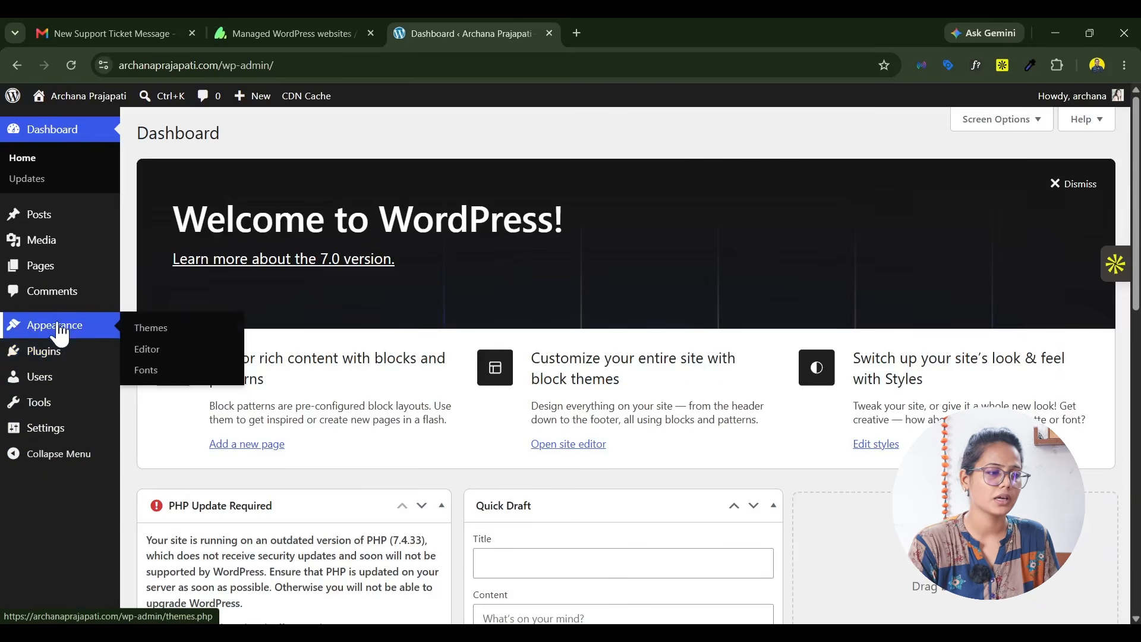
{"action": "left_click", "coordinate": [60, 332]}
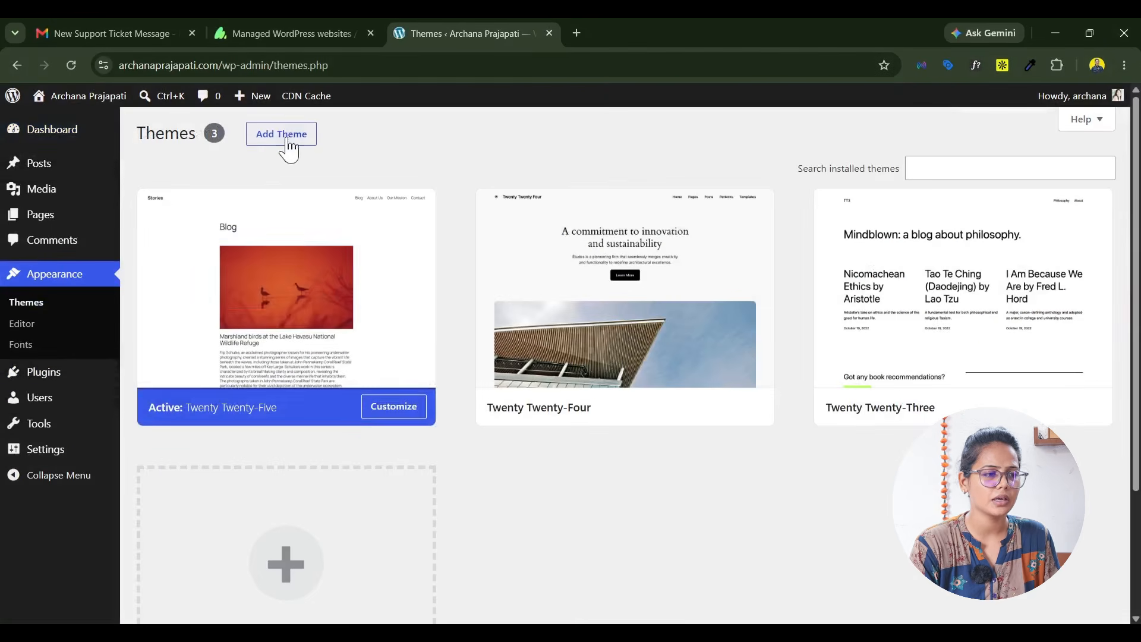
{"action": "left_click", "coordinate": [290, 146]}
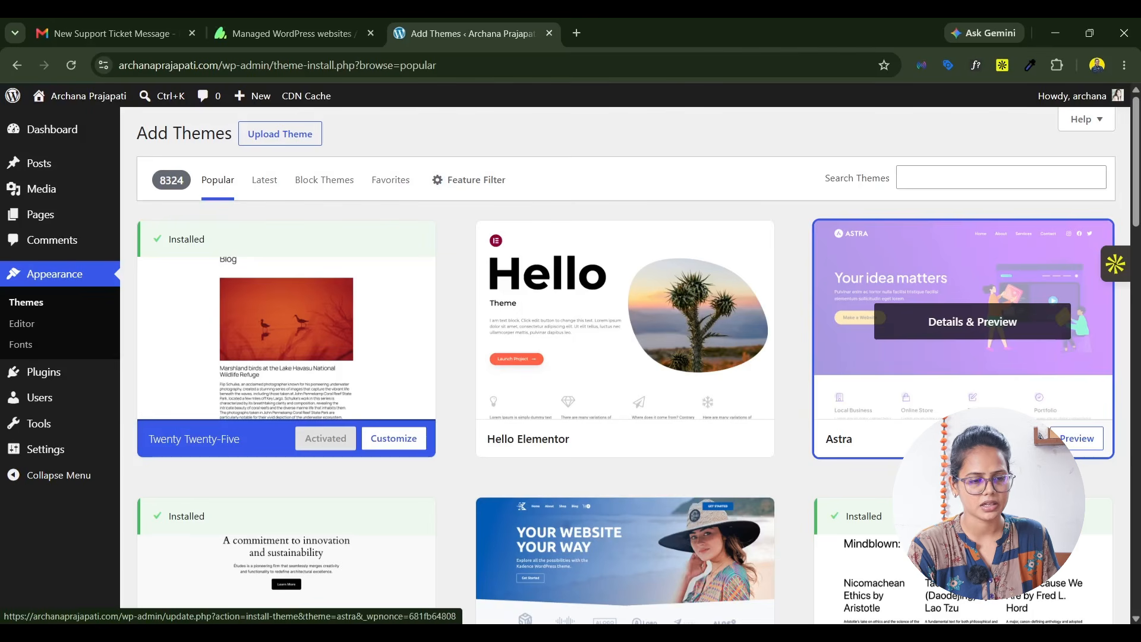
{"action": "left_click", "coordinate": [1017, 439]}
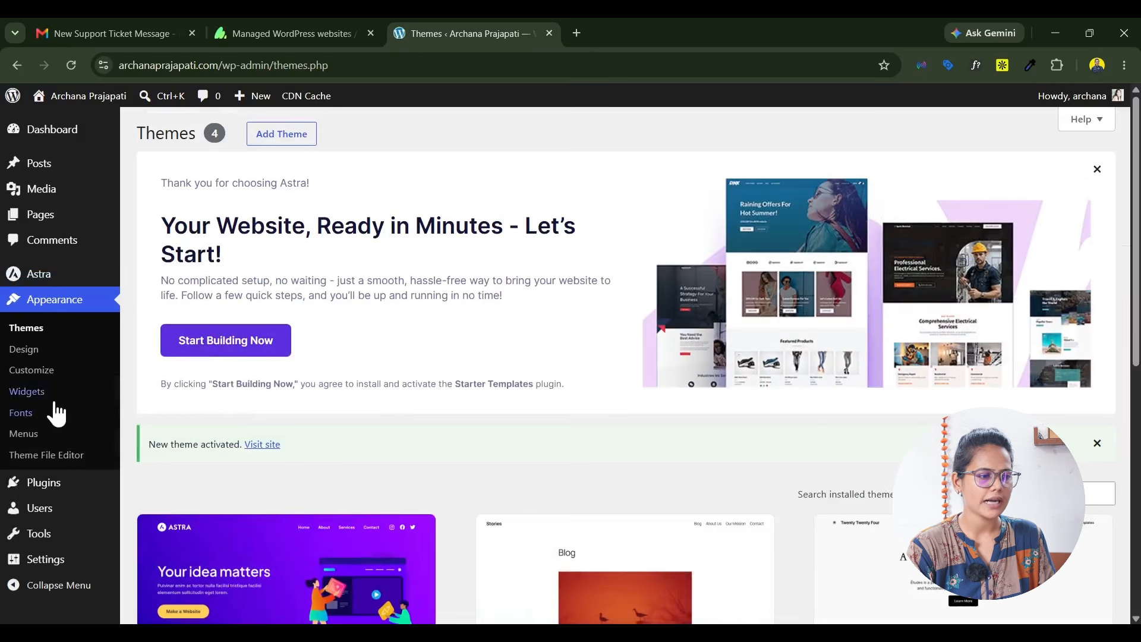
Step: Search the plugin directory for elementor and install the Elementor Website Builder plugin
{"action": "left_click", "coordinate": [41, 490]}
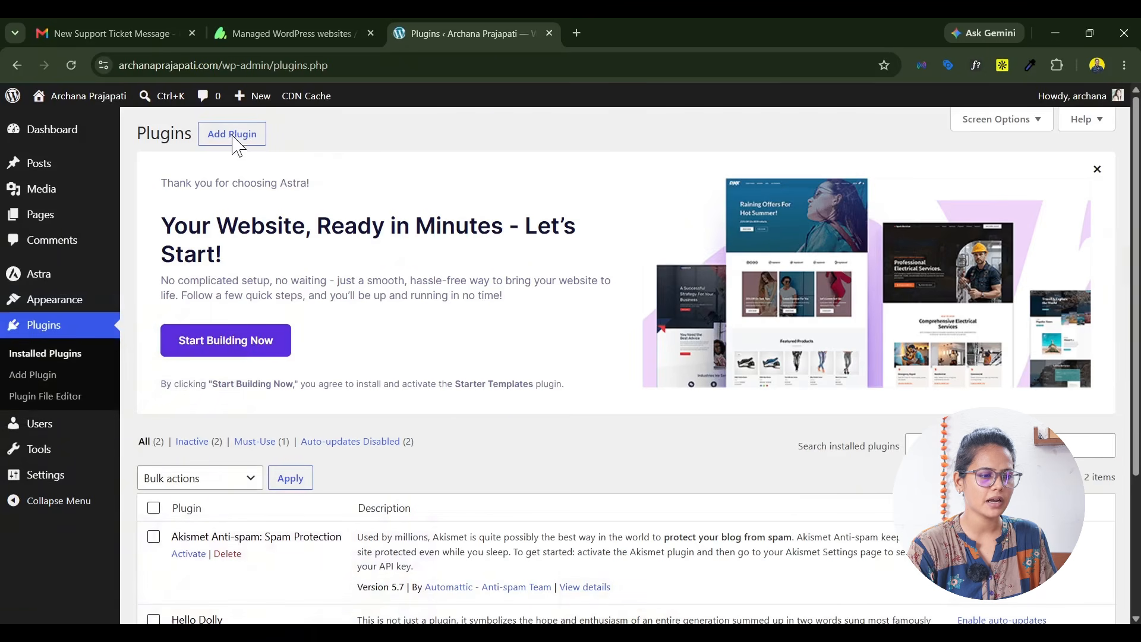
{"action": "left_click", "coordinate": [234, 138]}
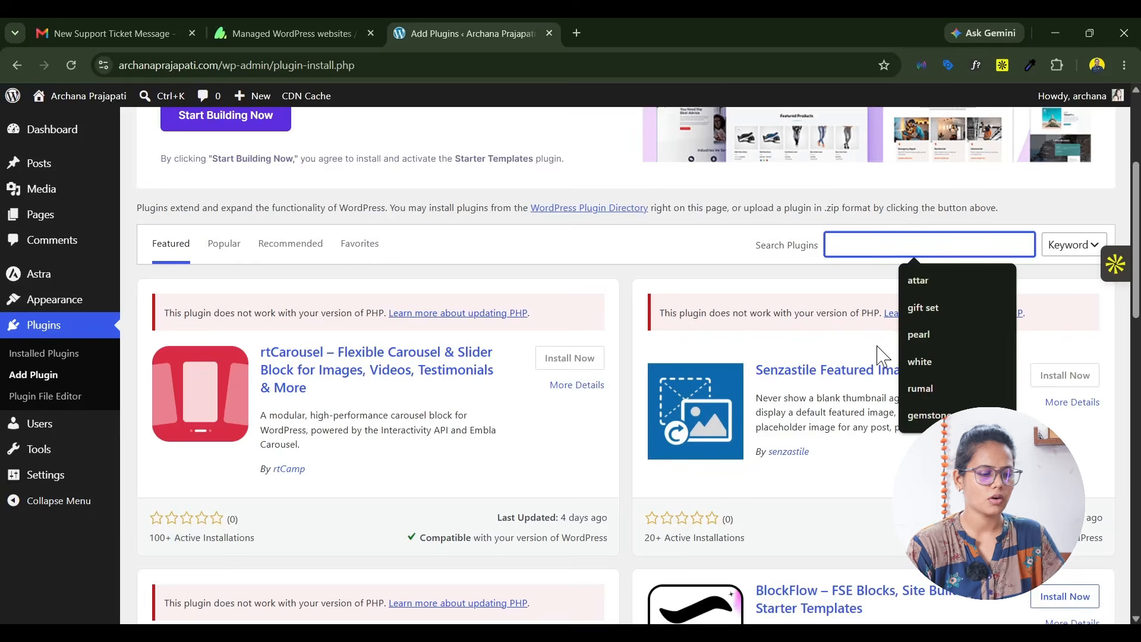
{"action": "type", "text": "elementor"}
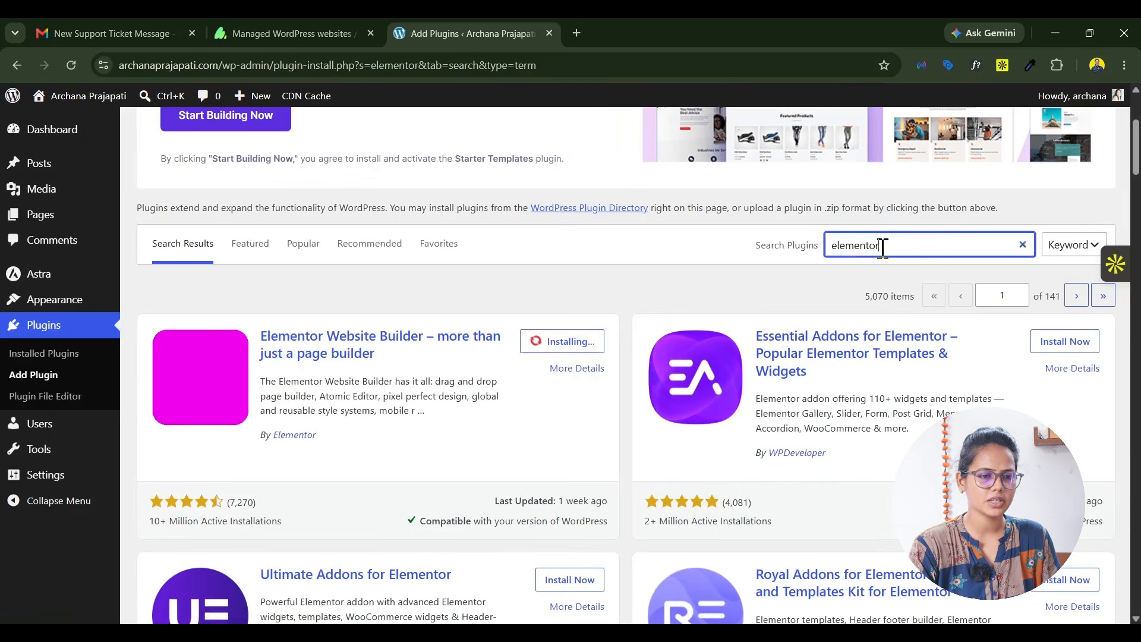
Step: Search the plugin directory for xpro and install both Xpro Addons and Xpro Theme Builder For Elementor
{"action": "left_click_drag", "start_coordinate": [882, 245], "coordinate": [775, 274]}
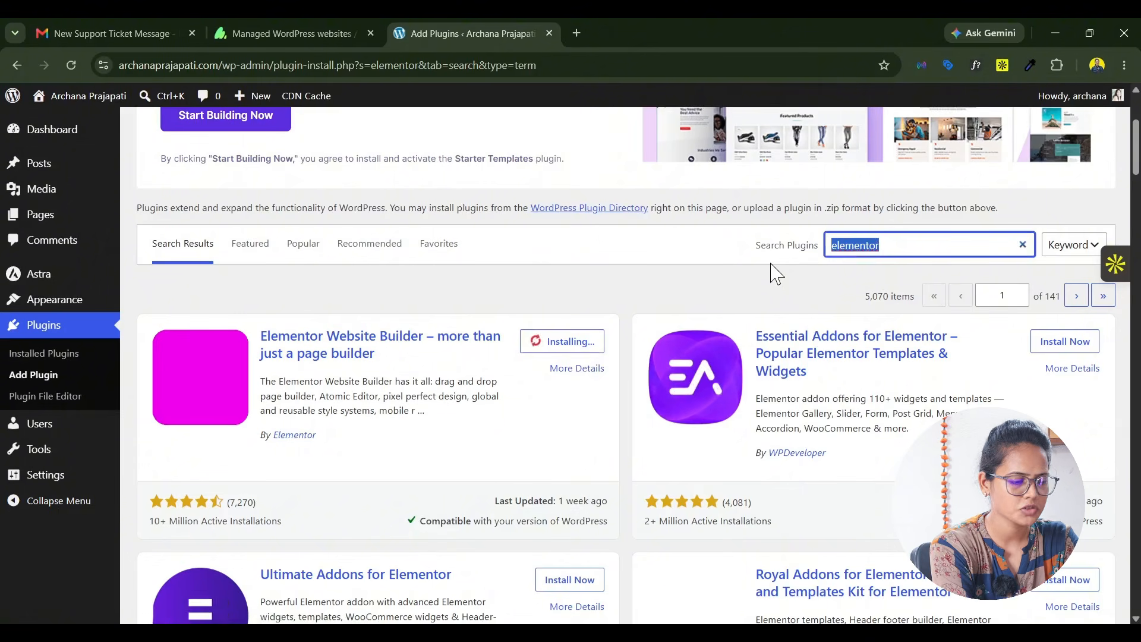
{"action": "type", "text": "xpro"}
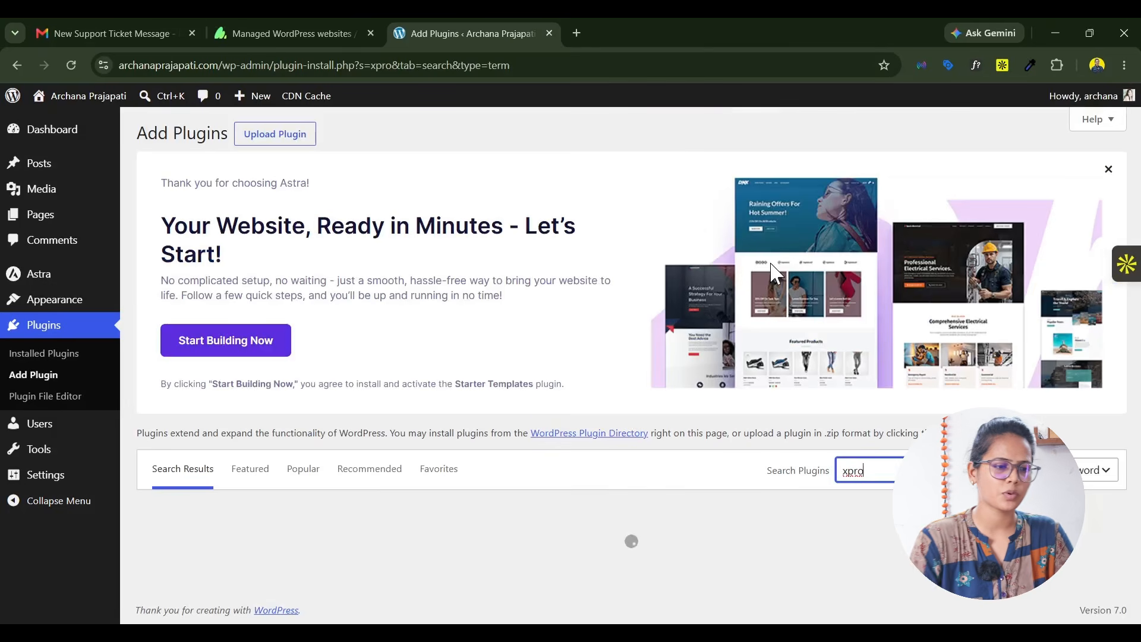
{"action": "scroll", "coordinate": [563, 416], "scroll_direction": "down", "scroll_amount": 3}
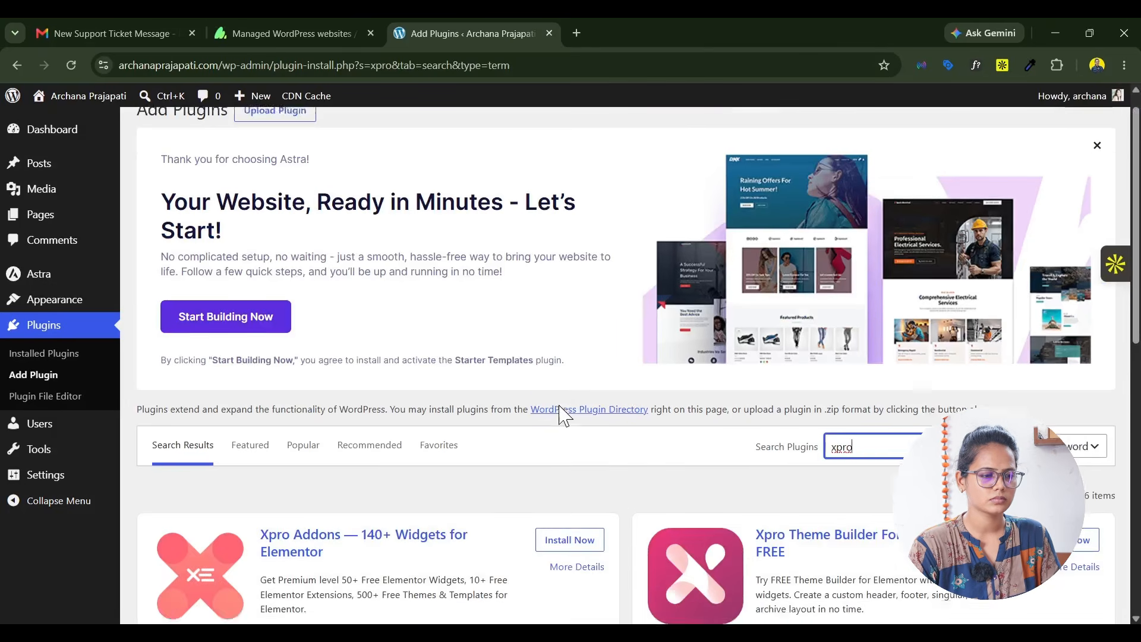
{"action": "left_click", "coordinate": [585, 415]}
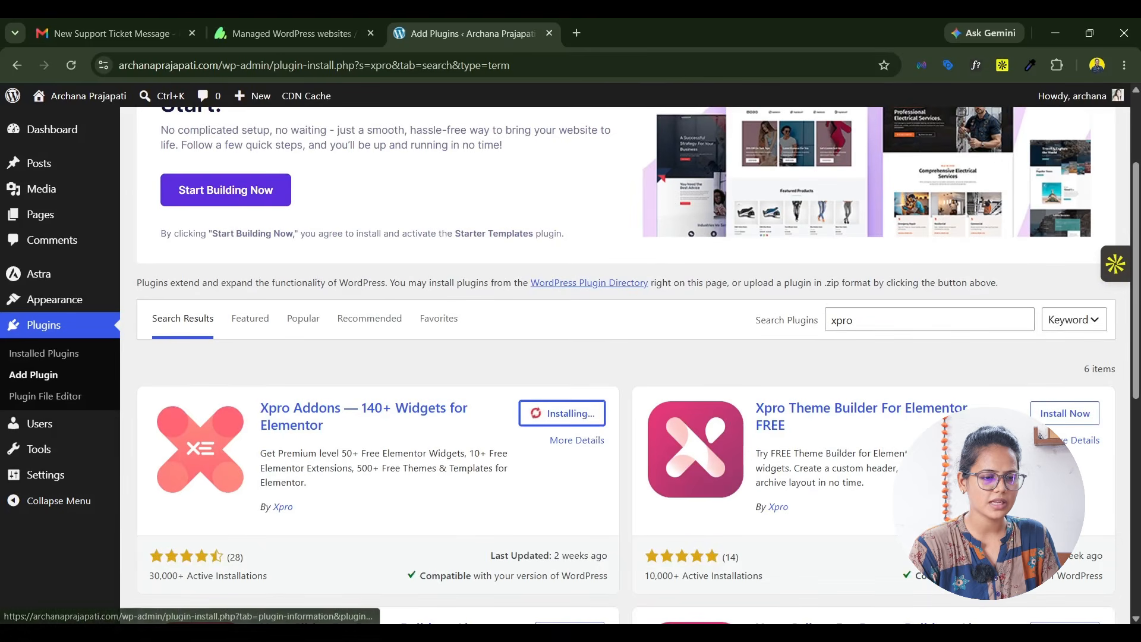
{"action": "left_click", "coordinate": [1064, 415]}
{"action": "scroll", "coordinate": [784, 404], "scroll_direction": "down", "scroll_amount": 3}
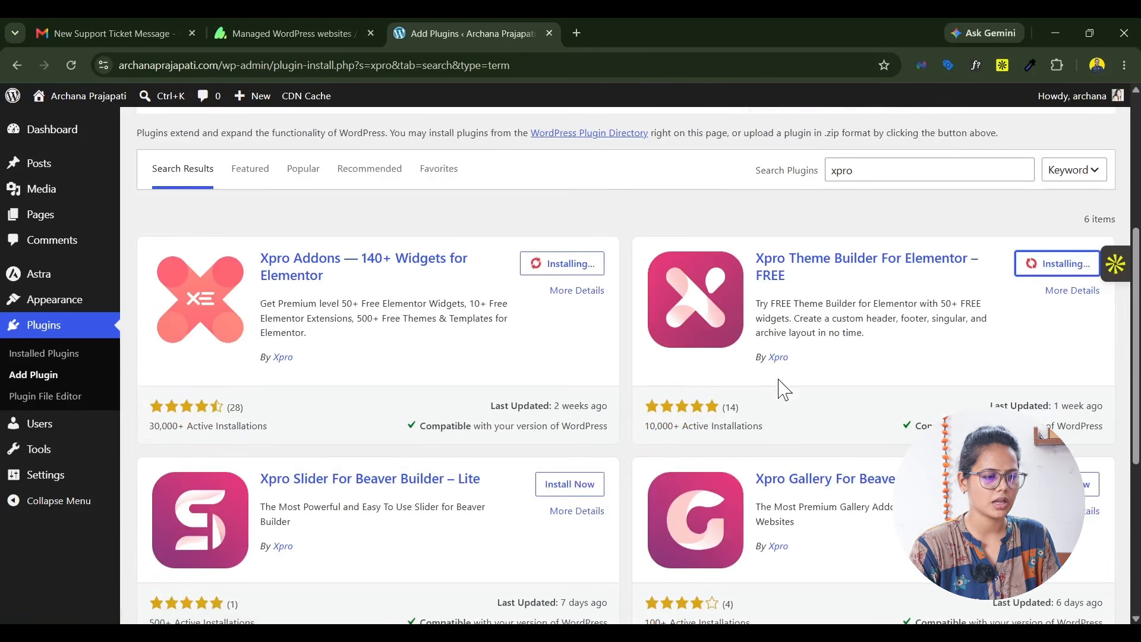
Step: Open novamira.ai in a new tab and go to the zip download section for the Novamira WordPress plugin
{"action": "left_click", "coordinate": [577, 33]}
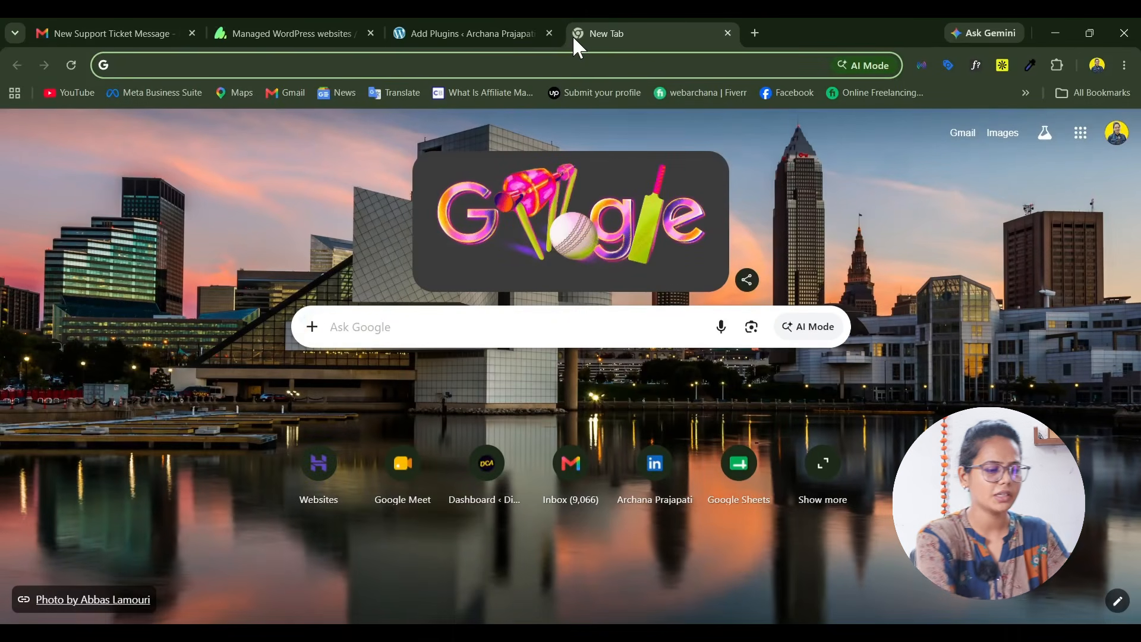
{"action": "type", "text": "nova"}
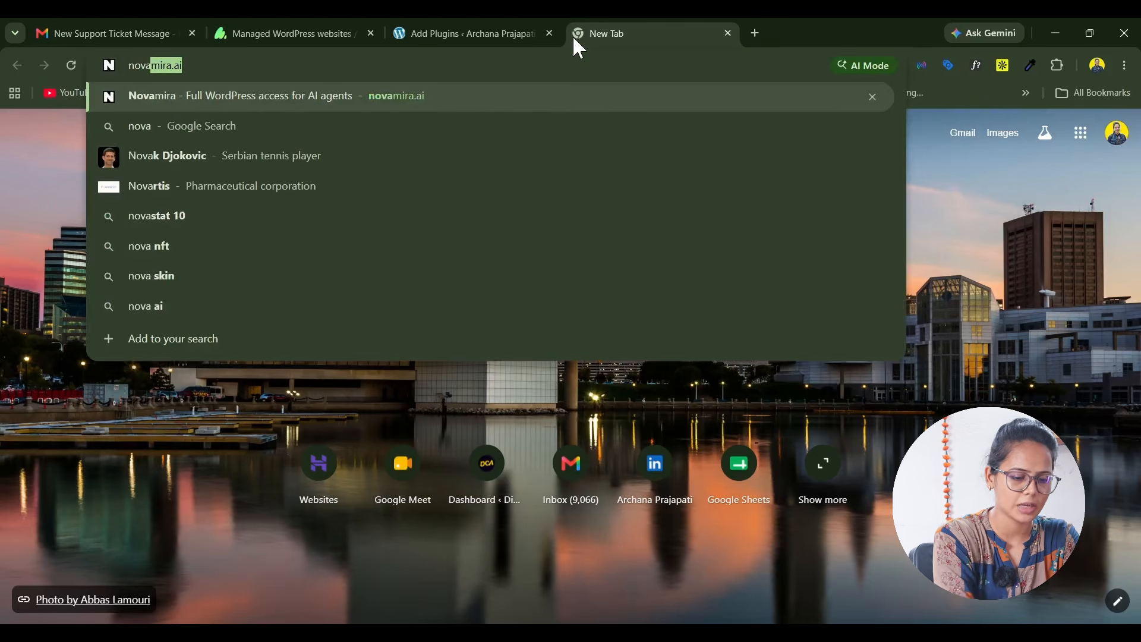
{"action": "key", "text": "Return"}
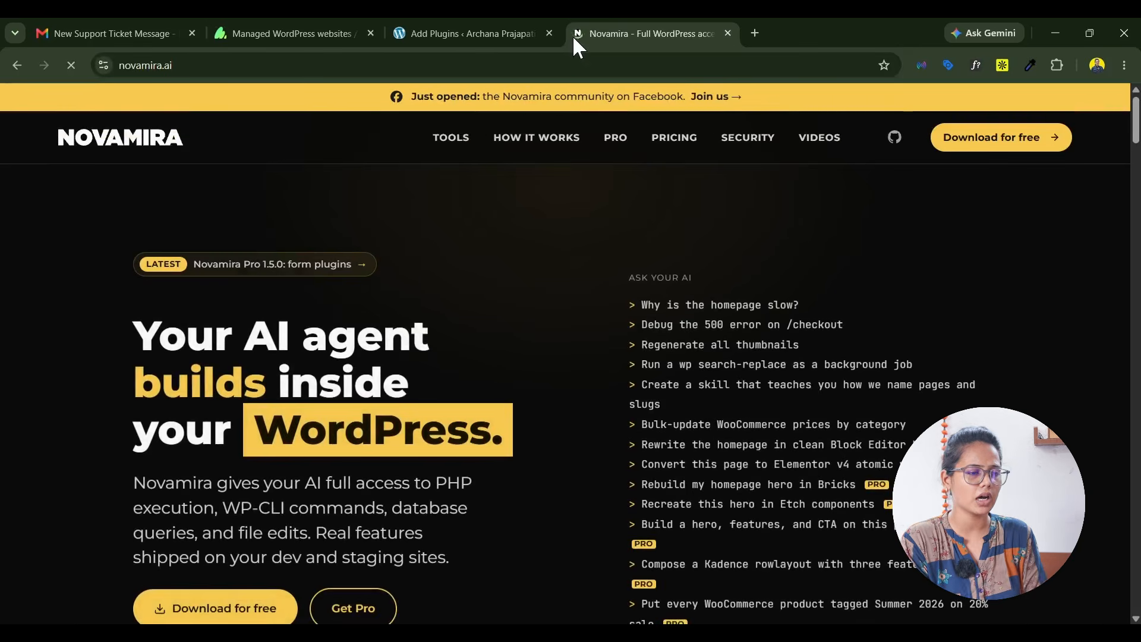
{"action": "scroll", "coordinate": [423, 384], "scroll_direction": "down", "scroll_amount": 1}
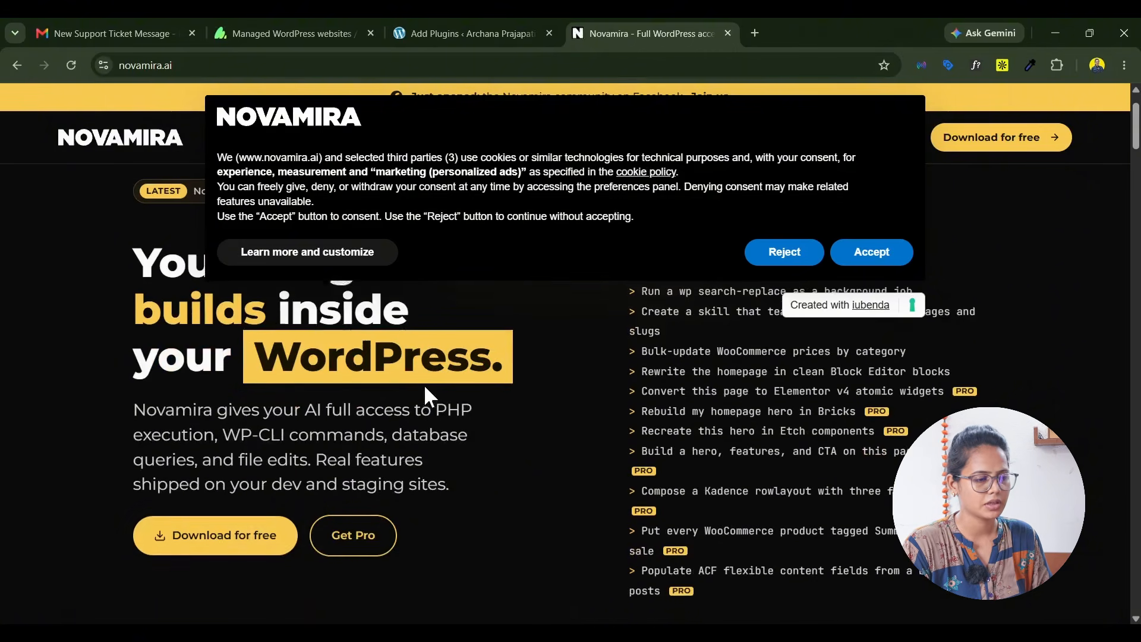
{"action": "left_click", "coordinate": [226, 538]}
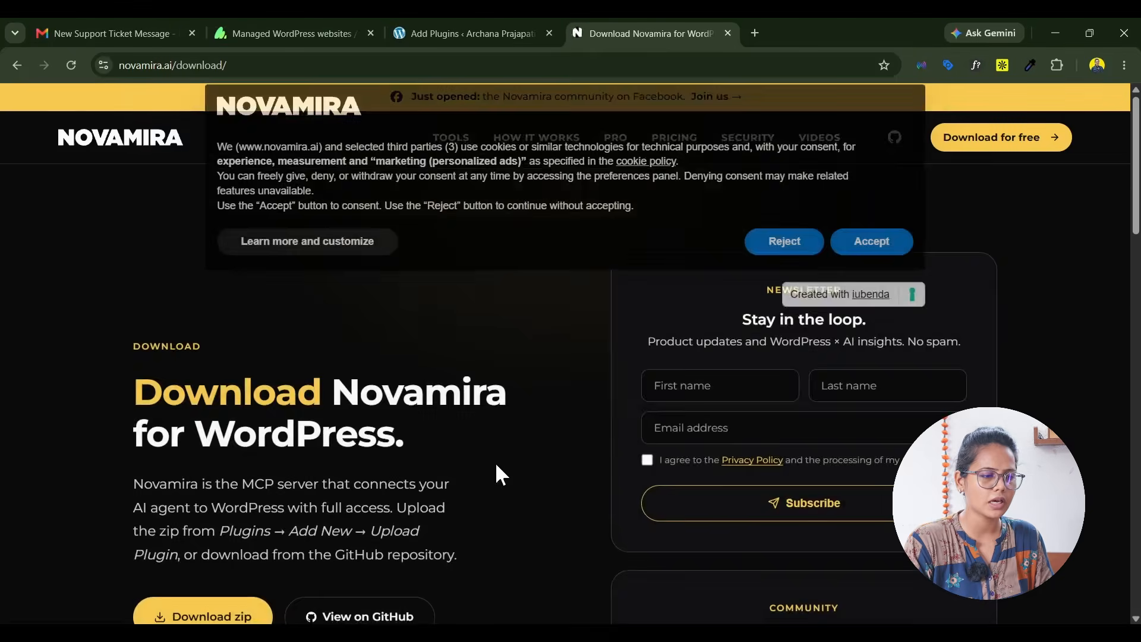
{"action": "scroll", "coordinate": [205, 397], "scroll_direction": "down", "scroll_amount": 3}
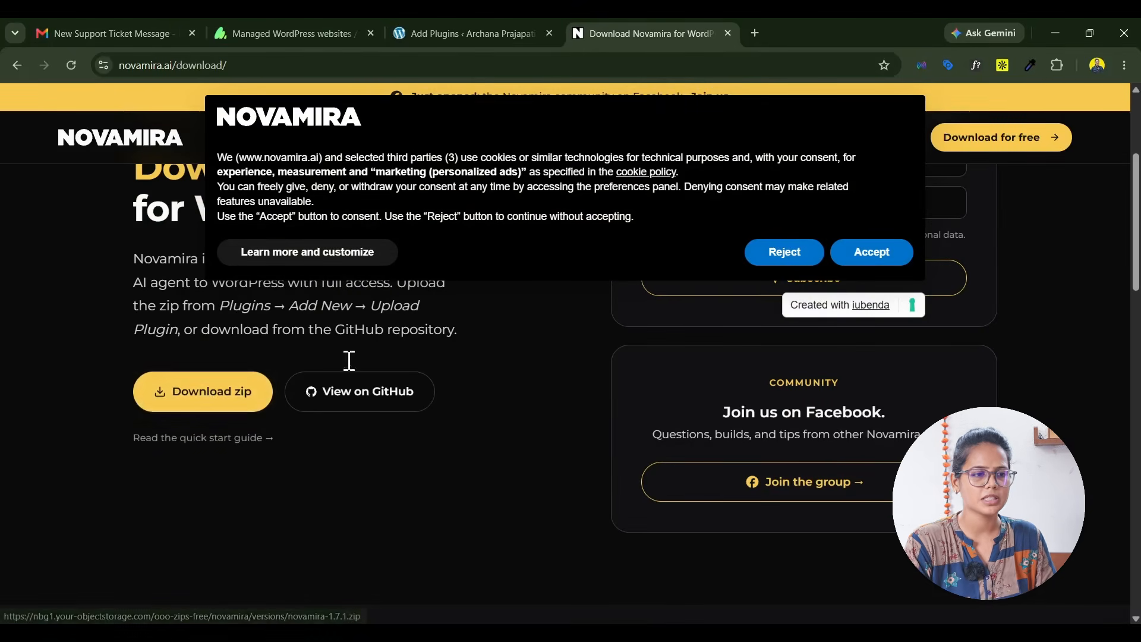
Step: Try to install the Novamira plugin on the WordPress site by uploading novamira-1.6.0.zip from the Downloads folder
{"action": "left_click", "coordinate": [459, 25]}
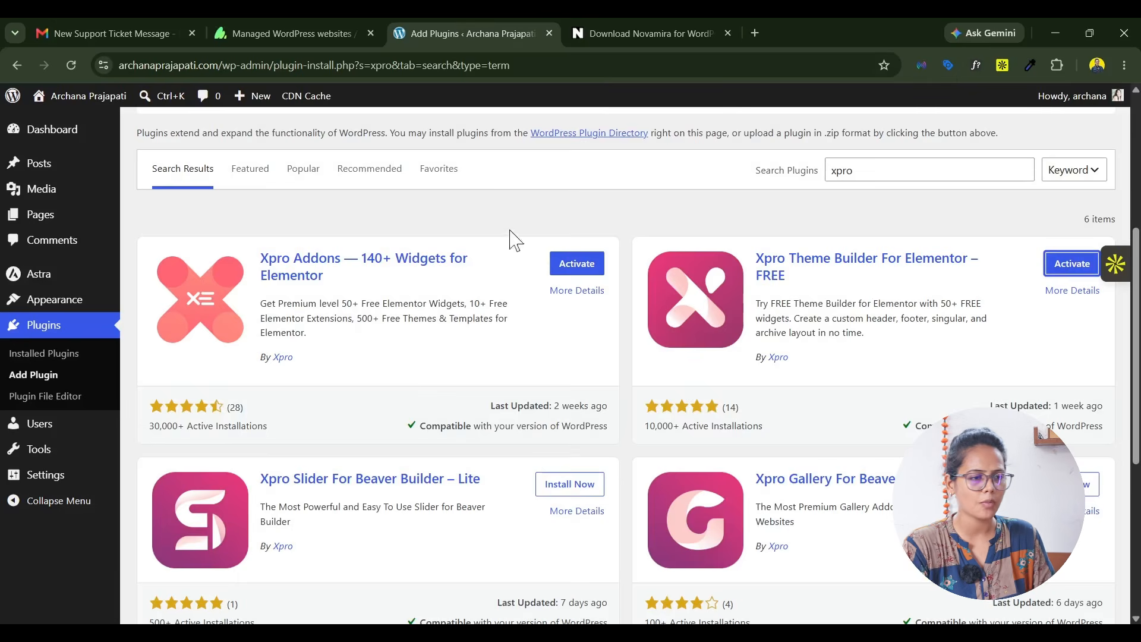
{"action": "scroll", "coordinate": [433, 309], "scroll_direction": "up", "scroll_amount": 5}
{"action": "left_click", "coordinate": [275, 134]}
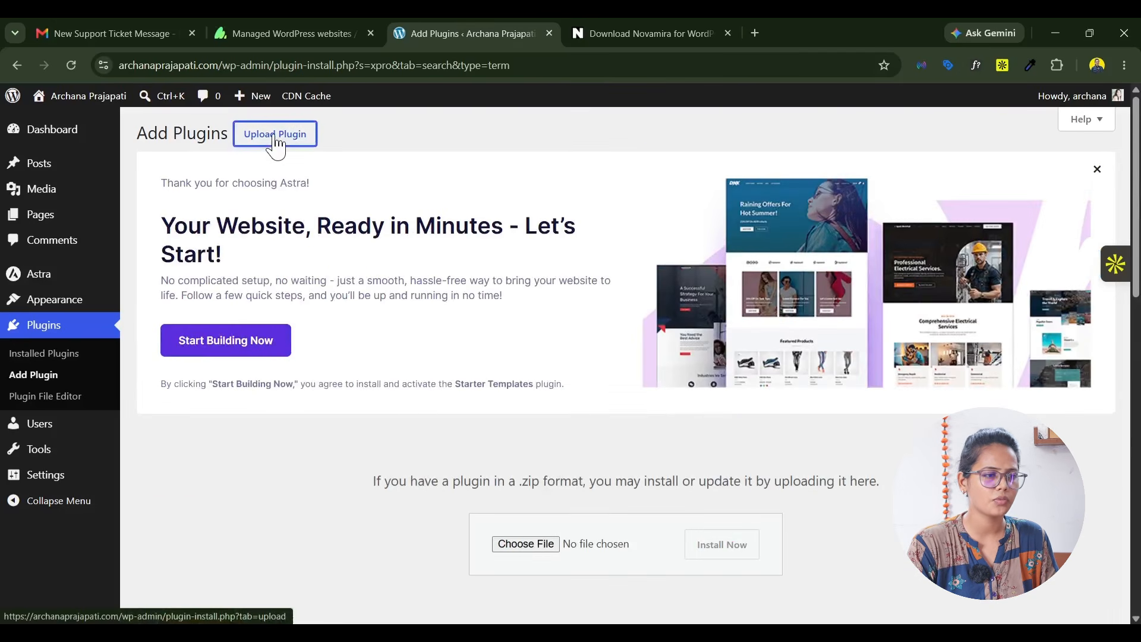
{"action": "left_click", "coordinate": [534, 545]}
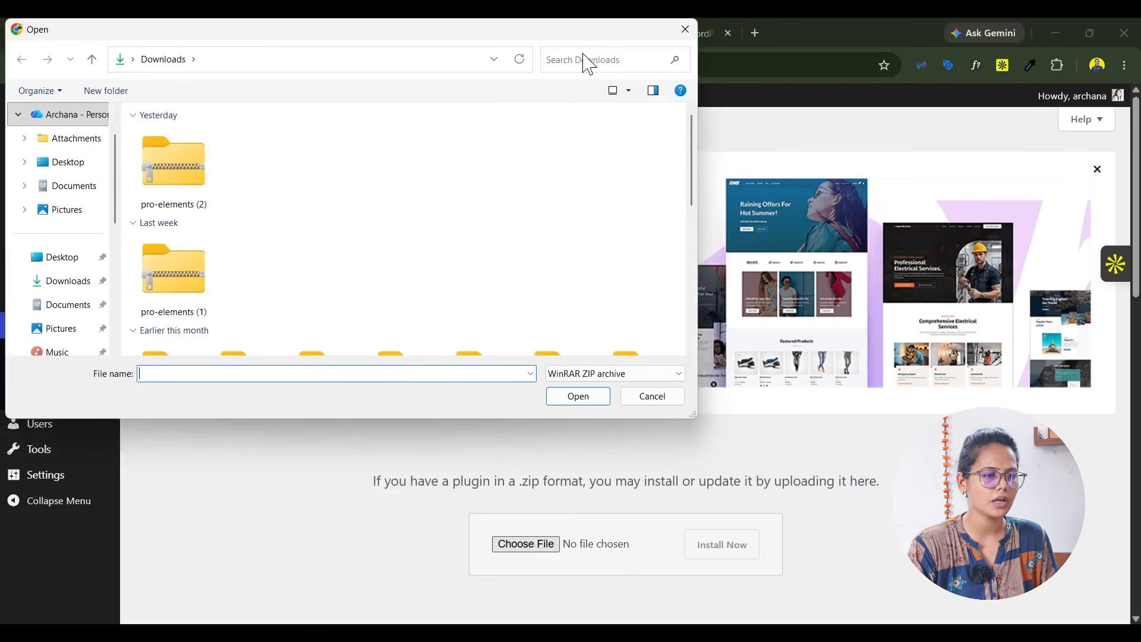
{"action": "type", "text": "nova"}
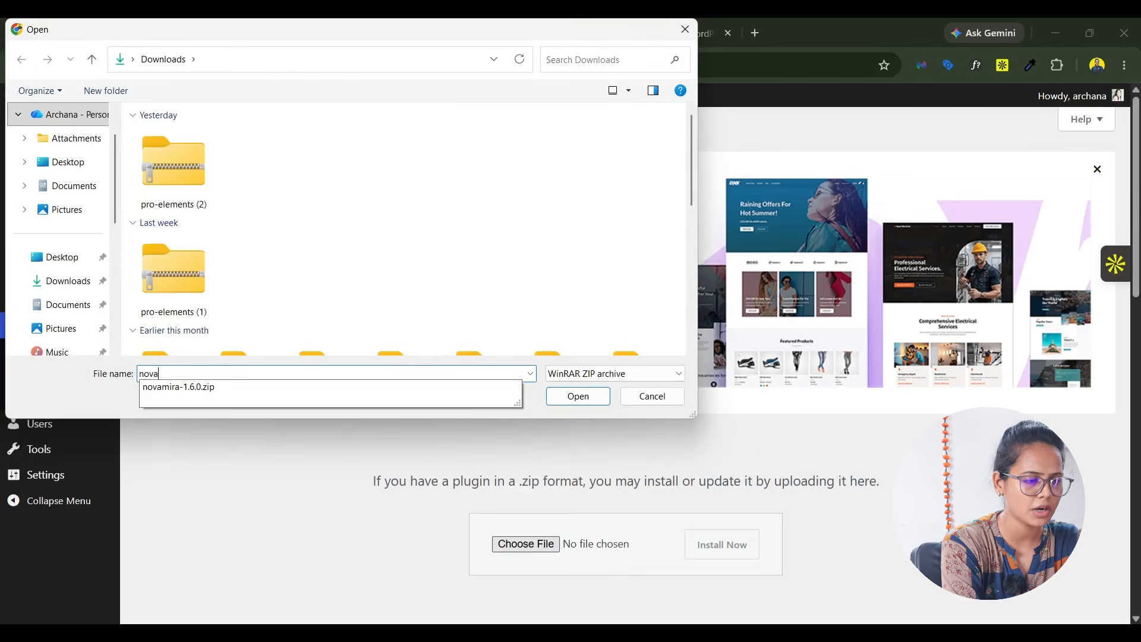
{"action": "type", "text": "m"}
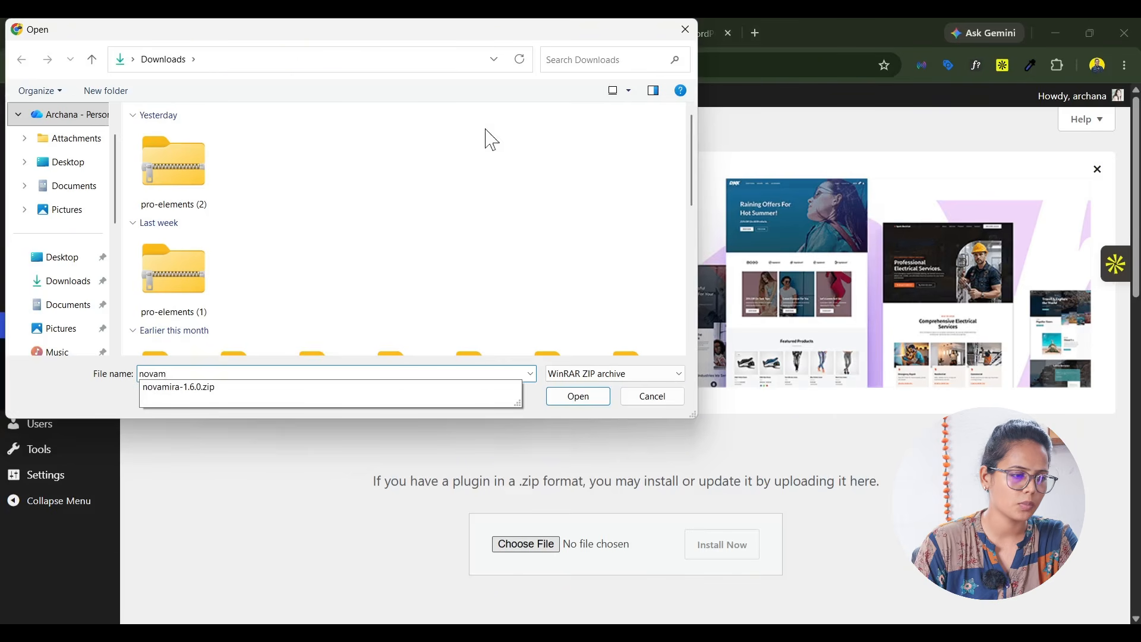
{"action": "left_click", "coordinate": [589, 59]}
{"action": "type", "text": "novnam"}
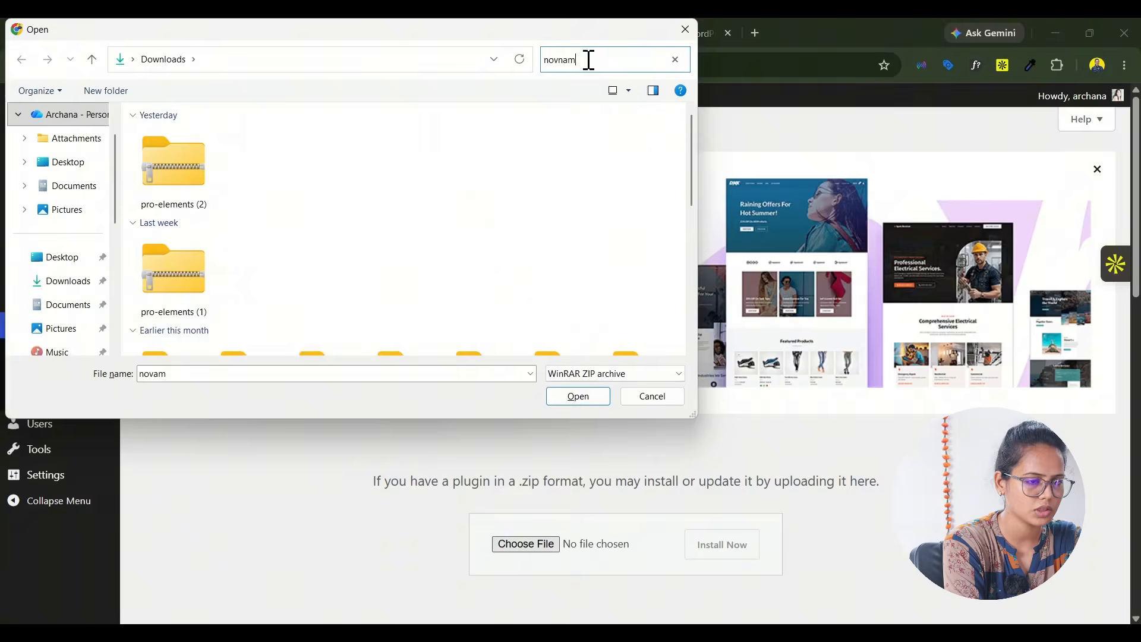
{"action": "left_click", "coordinate": [196, 294]}
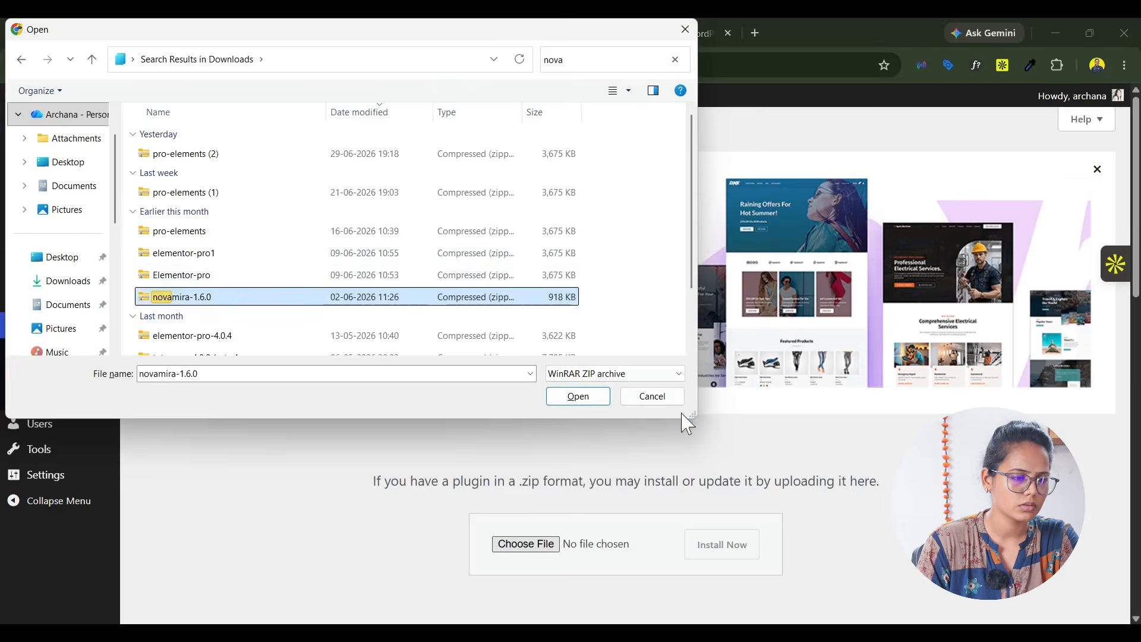
{"action": "left_click", "coordinate": [579, 397]}
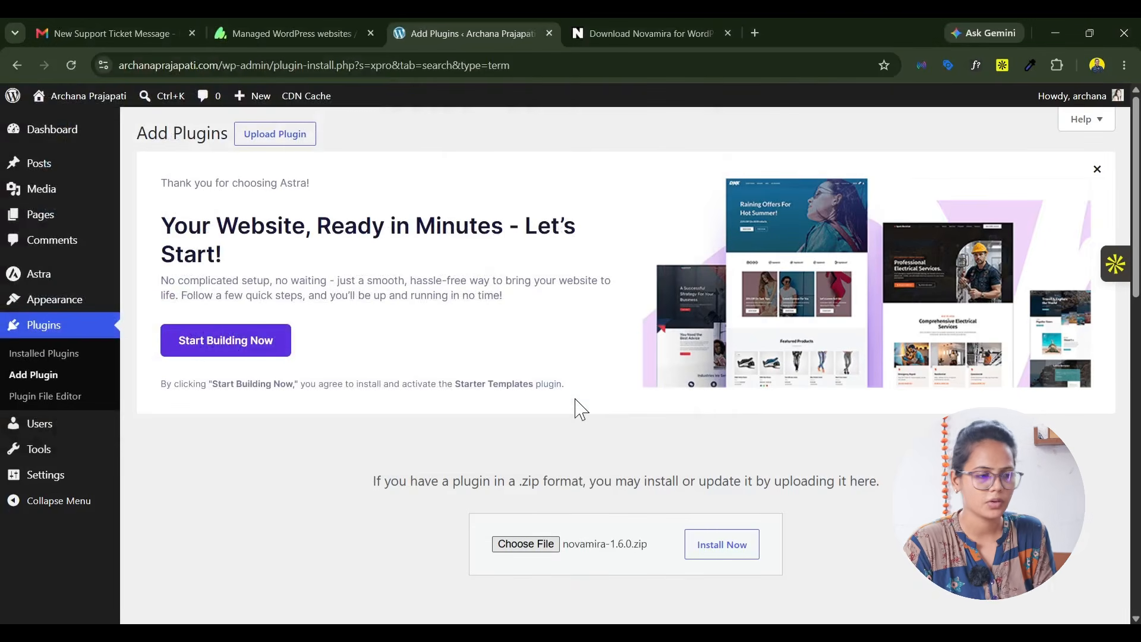
{"action": "left_click", "coordinate": [728, 548]}
{"action": "scroll", "coordinate": [805, 412], "scroll_direction": "down", "scroll_amount": 4}
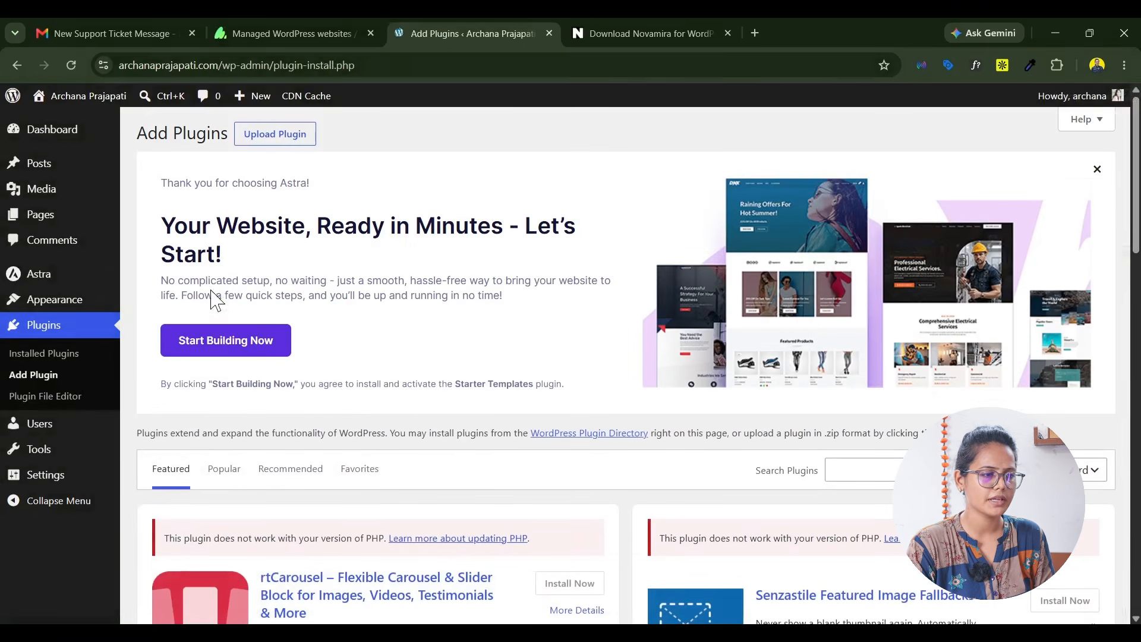
Step: Bulk-activate the installed Elementor, Xpro Elementor Addons and Xpro Elementor Theme Builder plugins
{"action": "left_click", "coordinate": [45, 356]}
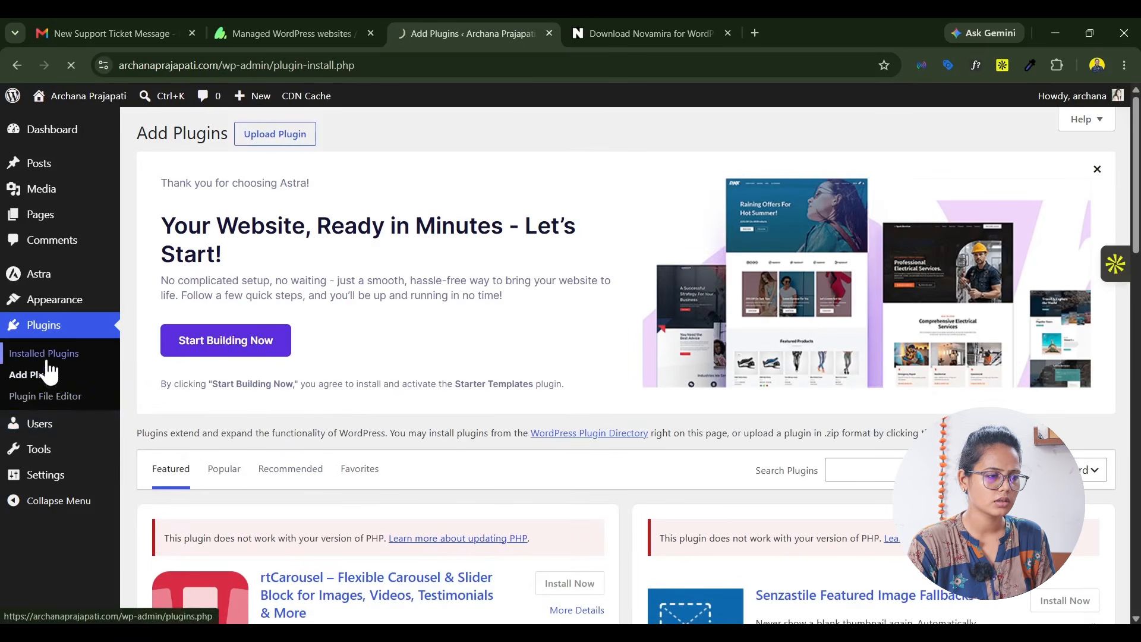
{"action": "scroll", "coordinate": [147, 398], "scroll_direction": "down", "scroll_amount": 5}
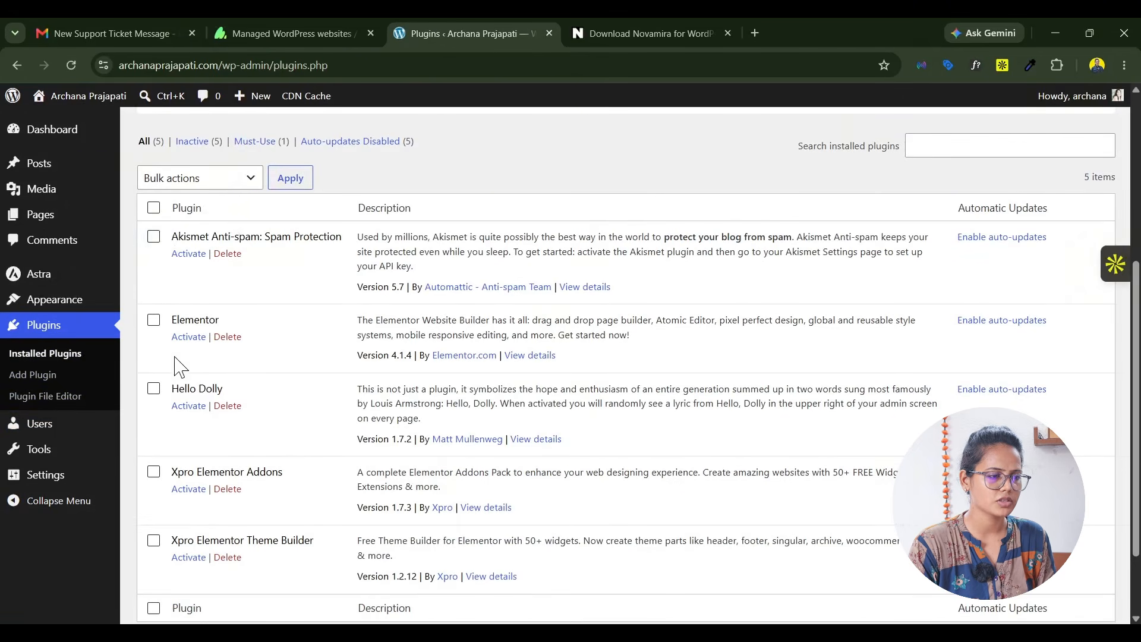
{"action": "scroll", "coordinate": [176, 366], "scroll_direction": "down", "scroll_amount": 2}
{"action": "left_click", "coordinate": [153, 245]}
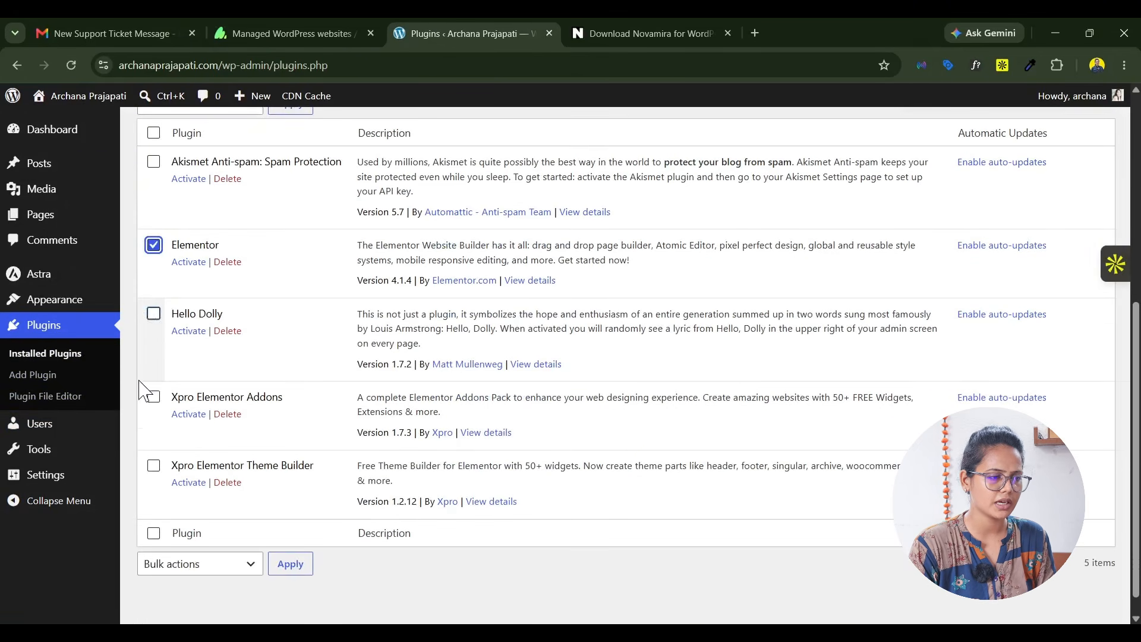
{"action": "left_click", "coordinate": [154, 398]}
{"action": "left_click", "coordinate": [154, 466]}
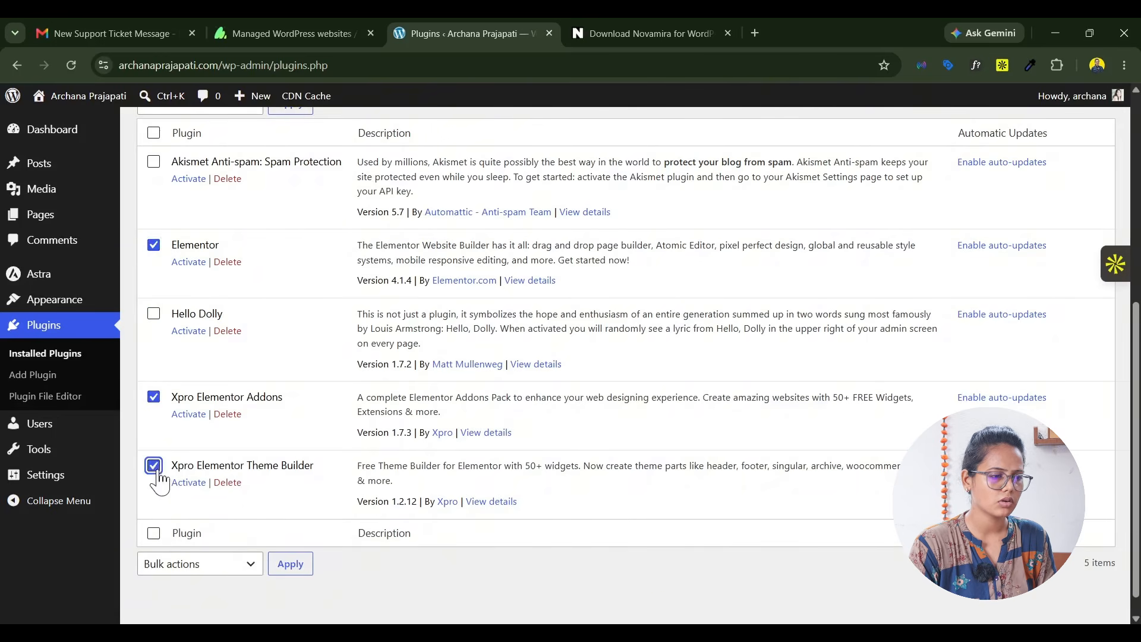
{"action": "scroll", "coordinate": [217, 517], "scroll_direction": "up", "scroll_amount": 3}
{"action": "left_click", "coordinate": [199, 328]}
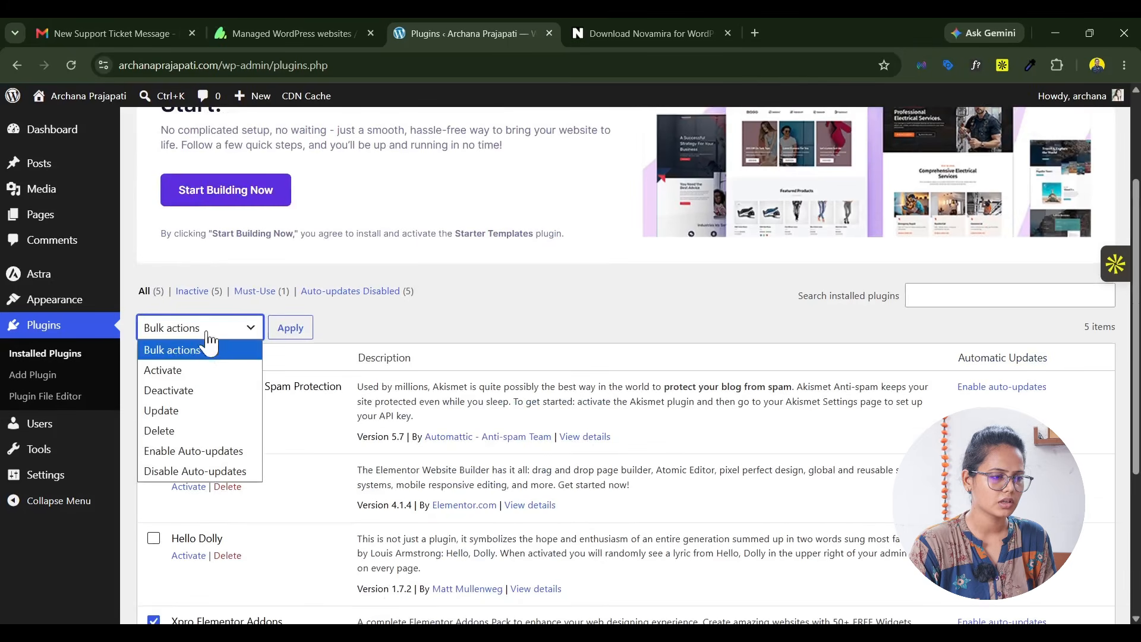
{"action": "left_click", "coordinate": [172, 368]}
{"action": "left_click", "coordinate": [291, 328]}
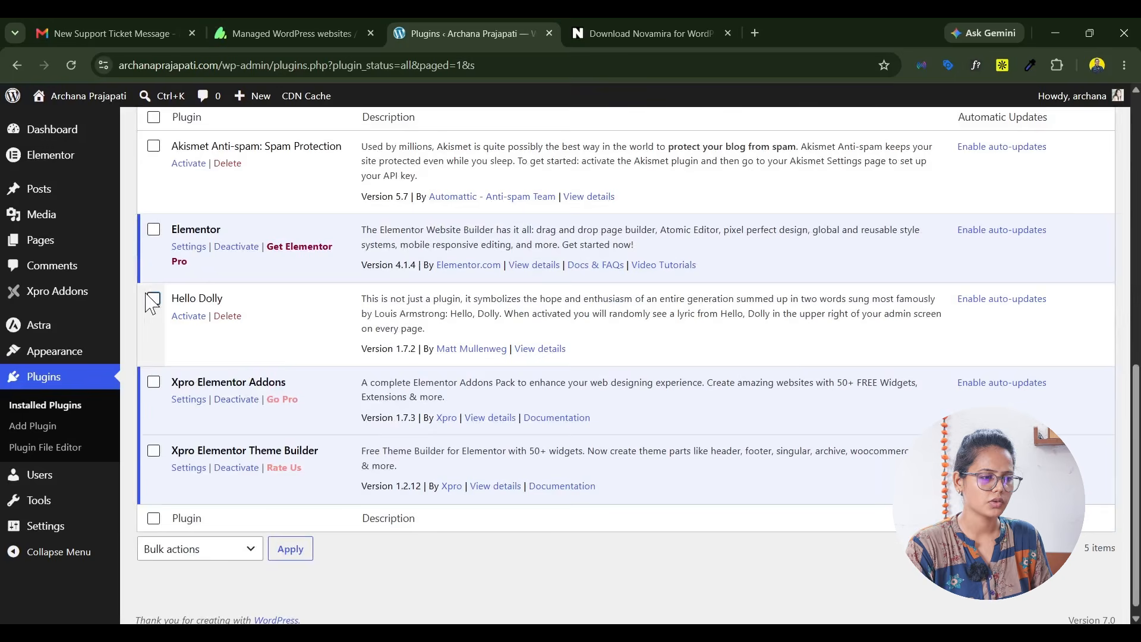
Step: Bulk-delete the inactive Akismet Anti-spam and Hello Dolly plugins and accept the deletion prompt
{"action": "left_click", "coordinate": [154, 298]}
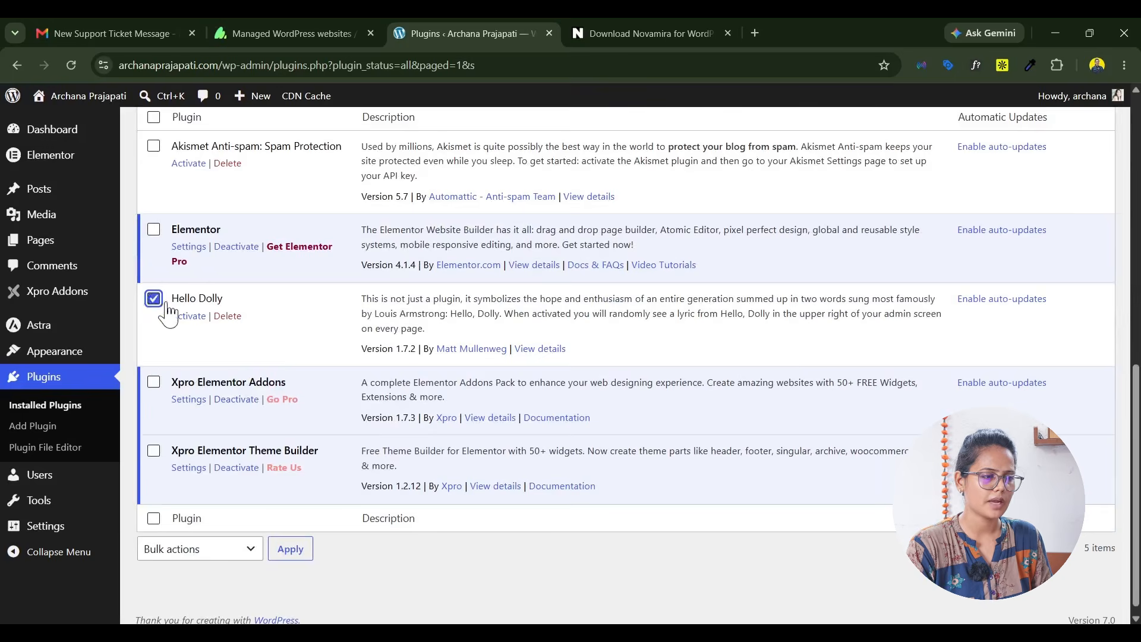
{"action": "scroll", "coordinate": [200, 300], "scroll_direction": "up", "scroll_amount": 2}
{"action": "left_click", "coordinate": [154, 296]}
{"action": "left_click", "coordinate": [197, 237]}
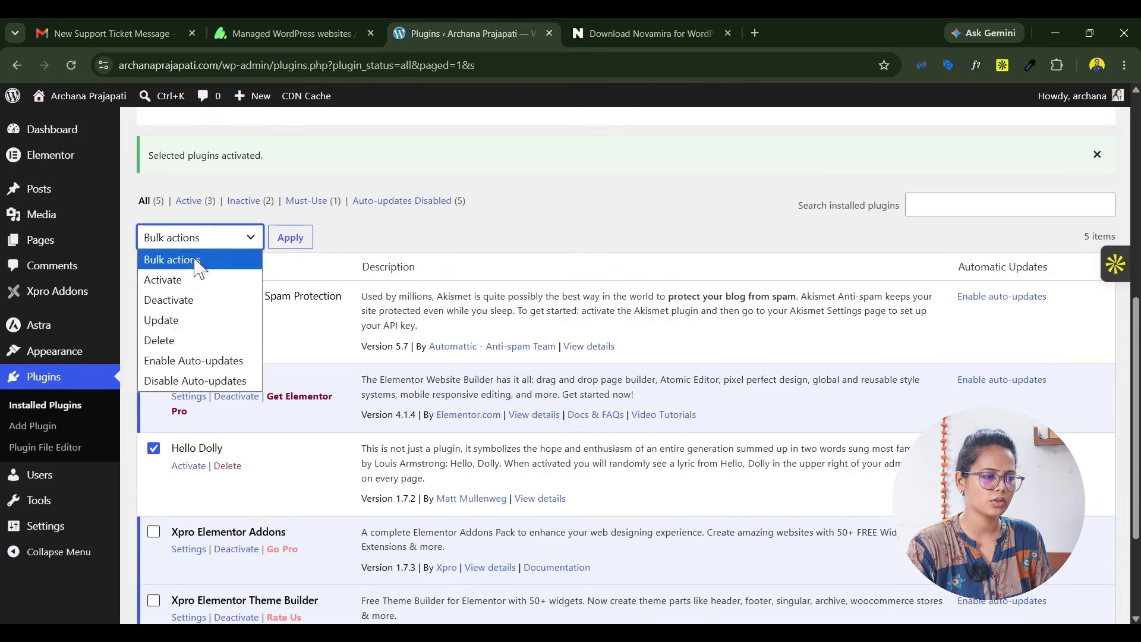
{"action": "left_click", "coordinate": [159, 340]}
{"action": "left_click", "coordinate": [291, 237]}
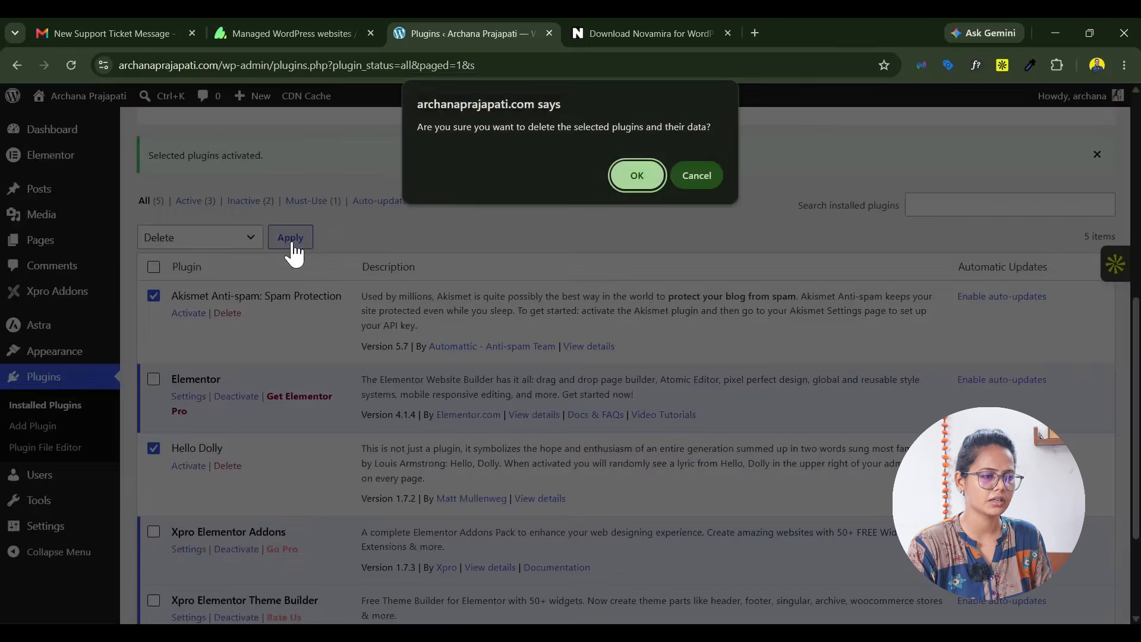
{"action": "key", "text": "Return"}
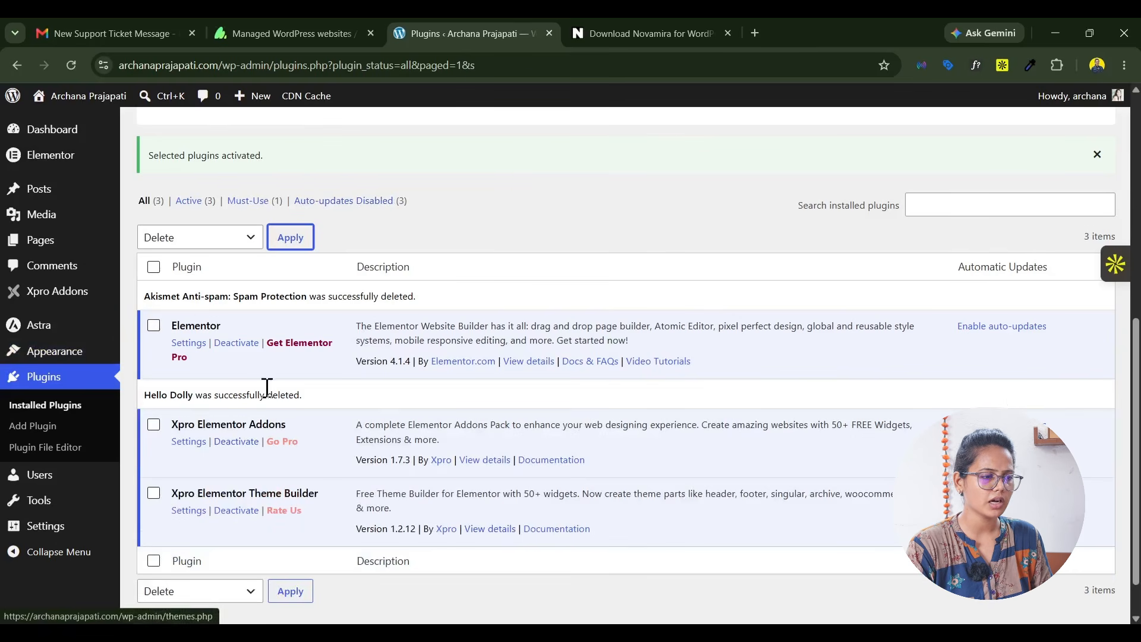
Step: Try again to install the Novamira plugin from the uploaded novamira-1.6.0.zip file
{"action": "scroll", "coordinate": [344, 215], "scroll_direction": "up", "scroll_amount": 3}
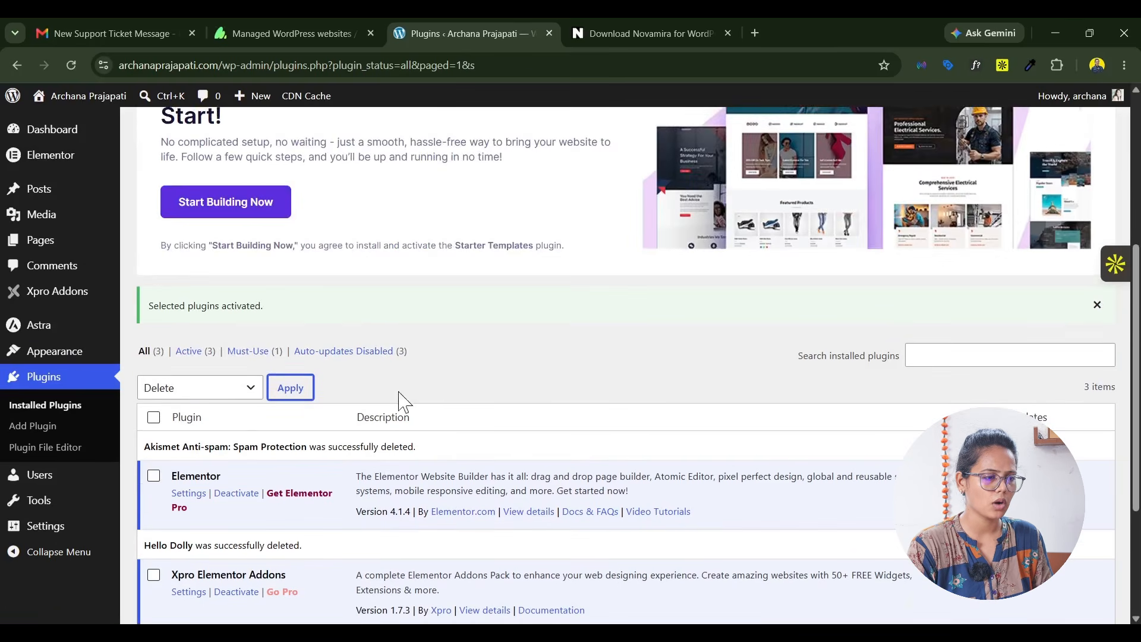
{"action": "scroll", "coordinate": [402, 395], "scroll_direction": "down", "scroll_amount": 3}
{"action": "scroll", "coordinate": [311, 279], "scroll_direction": "up", "scroll_amount": 5}
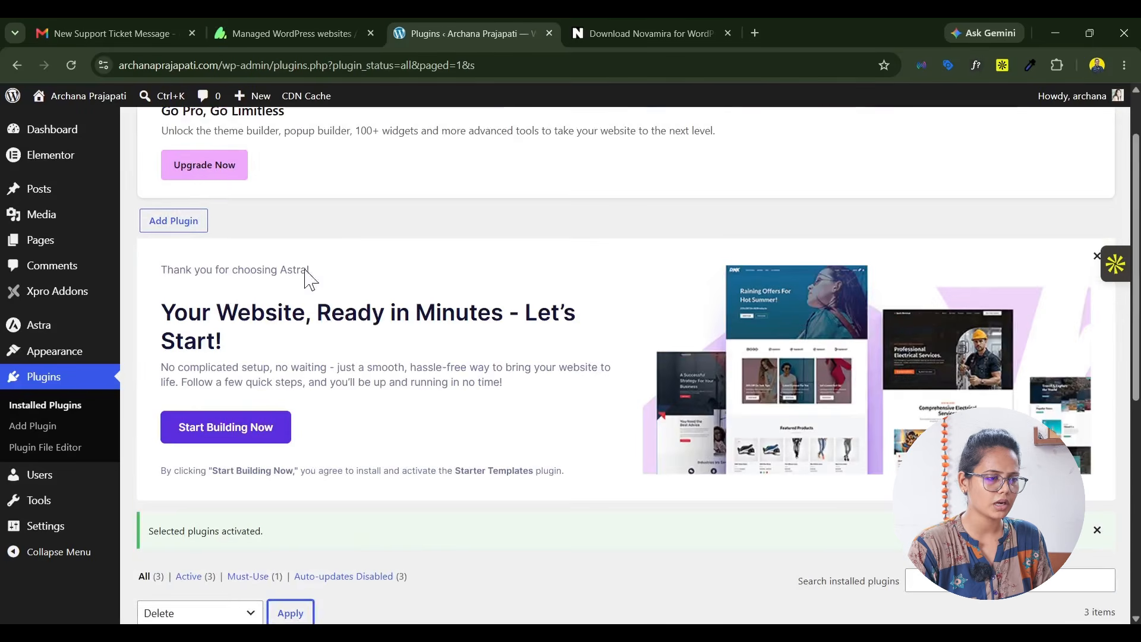
{"action": "left_click", "coordinate": [175, 226]}
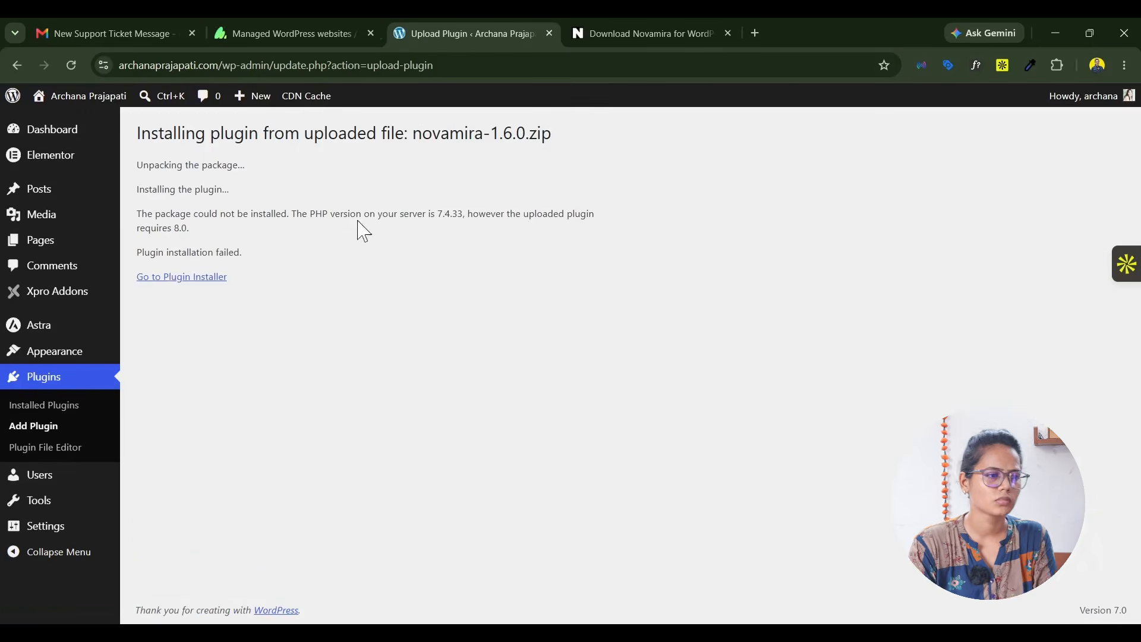
Step: Switch to the hosting.com dashboard and find the PHP version setting in the site's Advanced settings
{"action": "left_click", "coordinate": [309, 24]}
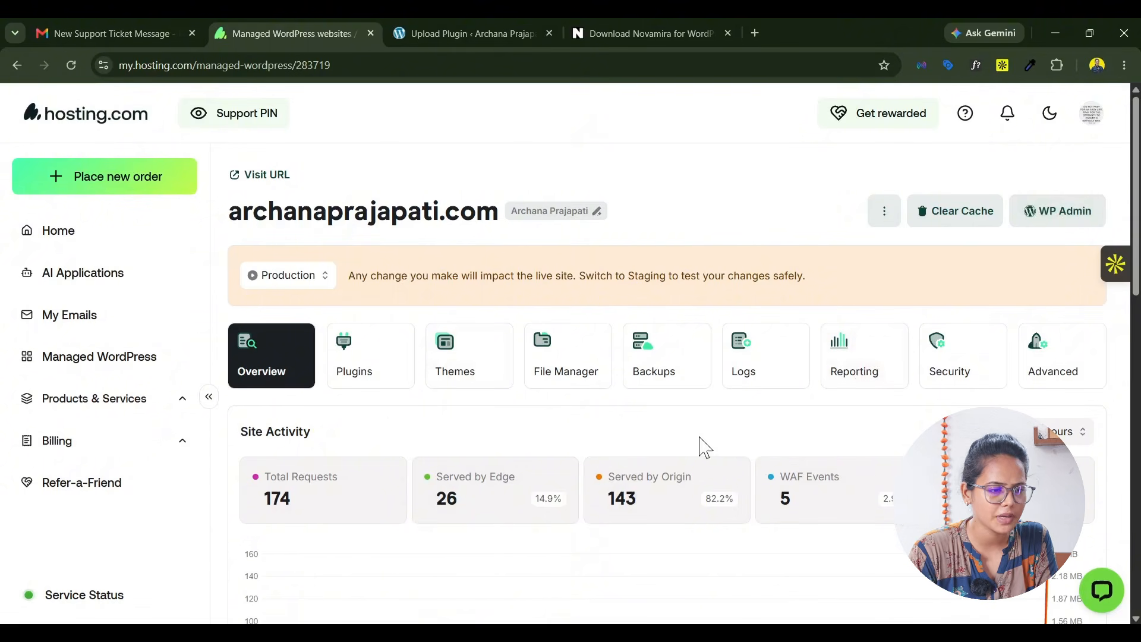
{"action": "scroll", "coordinate": [866, 425], "scroll_direction": "down", "scroll_amount": 1}
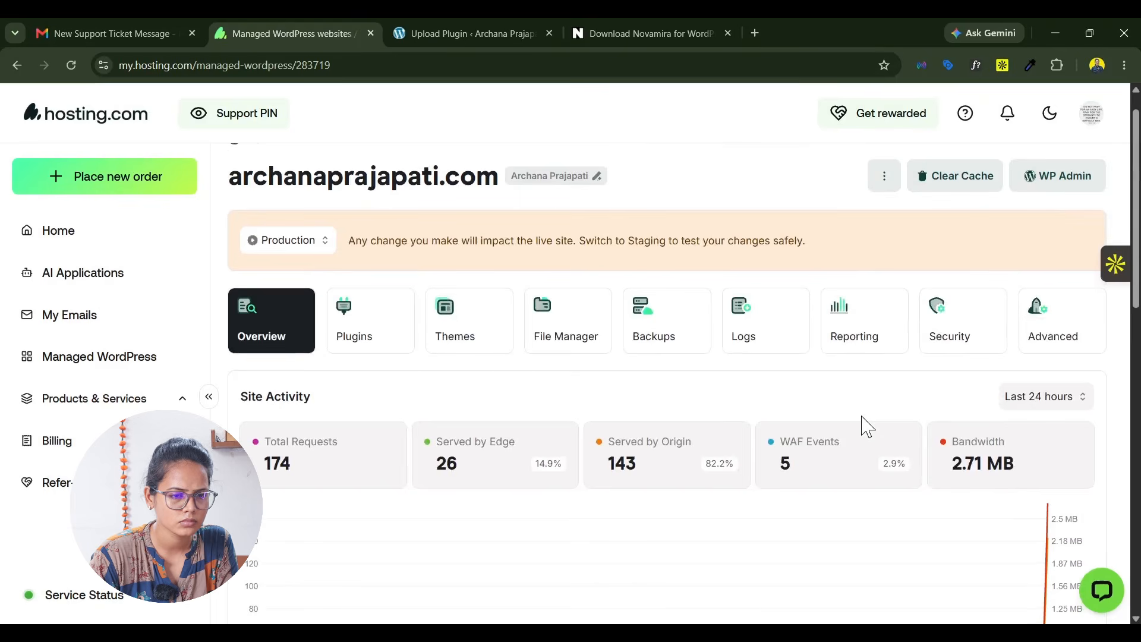
{"action": "left_click", "coordinate": [943, 326]}
{"action": "scroll", "coordinate": [796, 455], "scroll_direction": "down", "scroll_amount": 3}
{"action": "scroll", "coordinate": [793, 453], "scroll_direction": "up", "scroll_amount": 5}
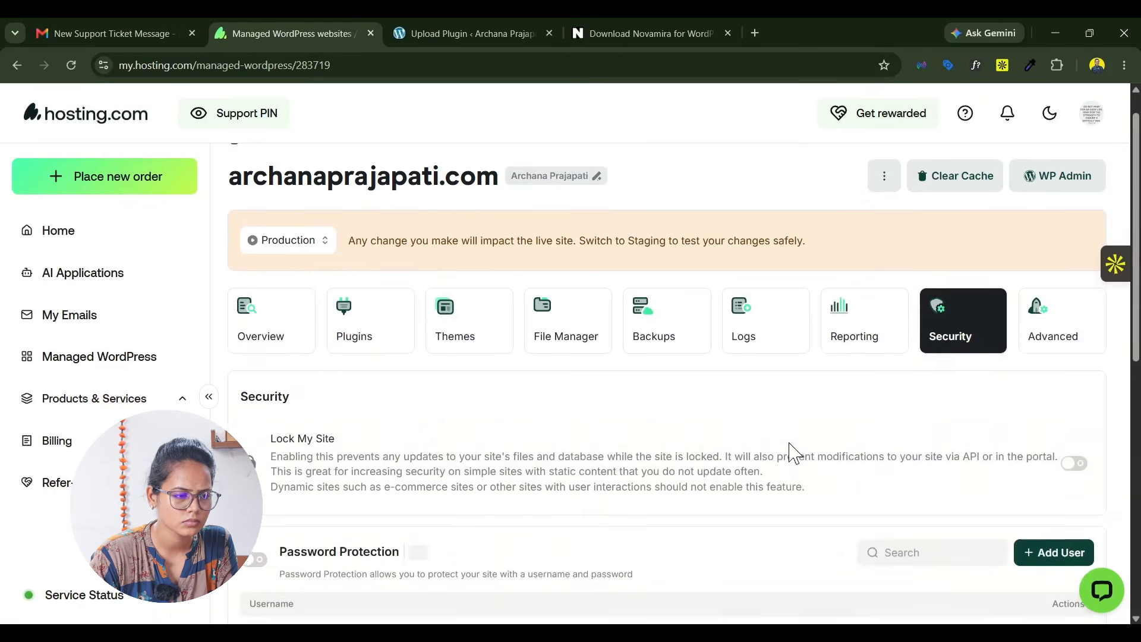
{"action": "left_click", "coordinate": [1034, 324]}
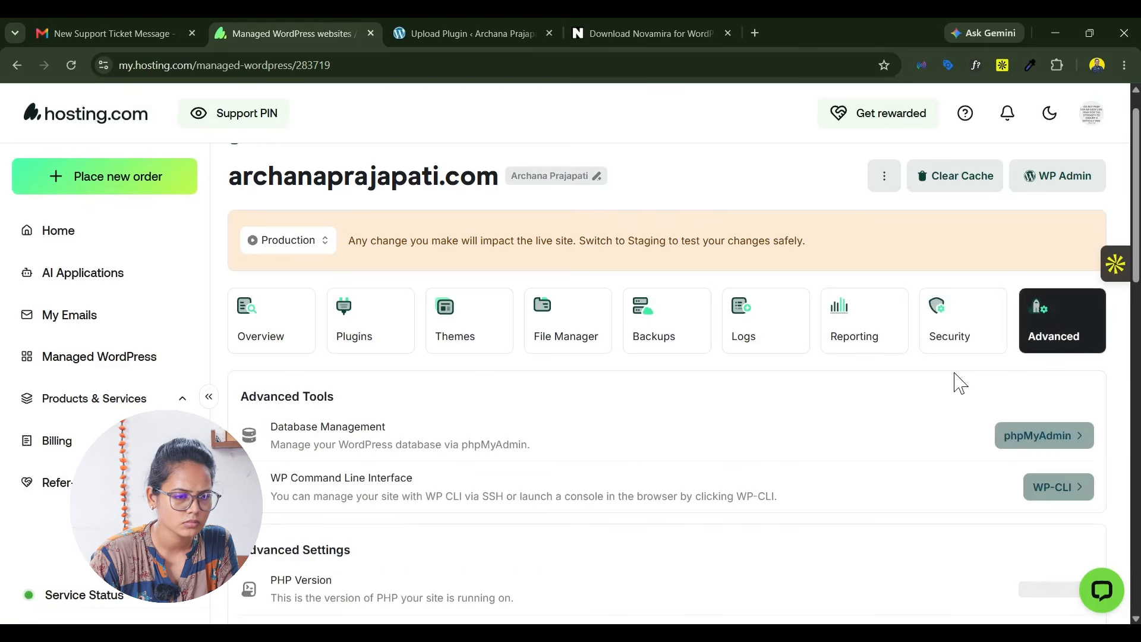
{"action": "scroll", "coordinate": [929, 423], "scroll_direction": "down", "scroll_amount": 2}
{"action": "scroll", "coordinate": [929, 424], "scroll_direction": "down", "scroll_amount": 1}
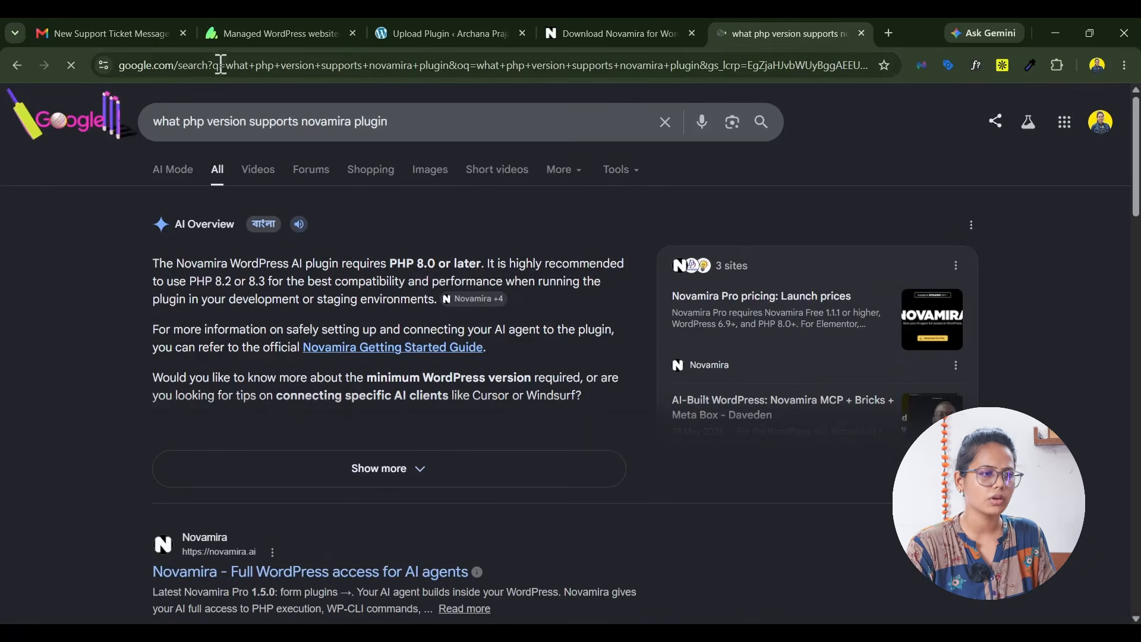
Step: Set the site's PHP version to 8.4 in the hosting.com advanced settings
{"action": "left_click", "coordinate": [258, 34]}
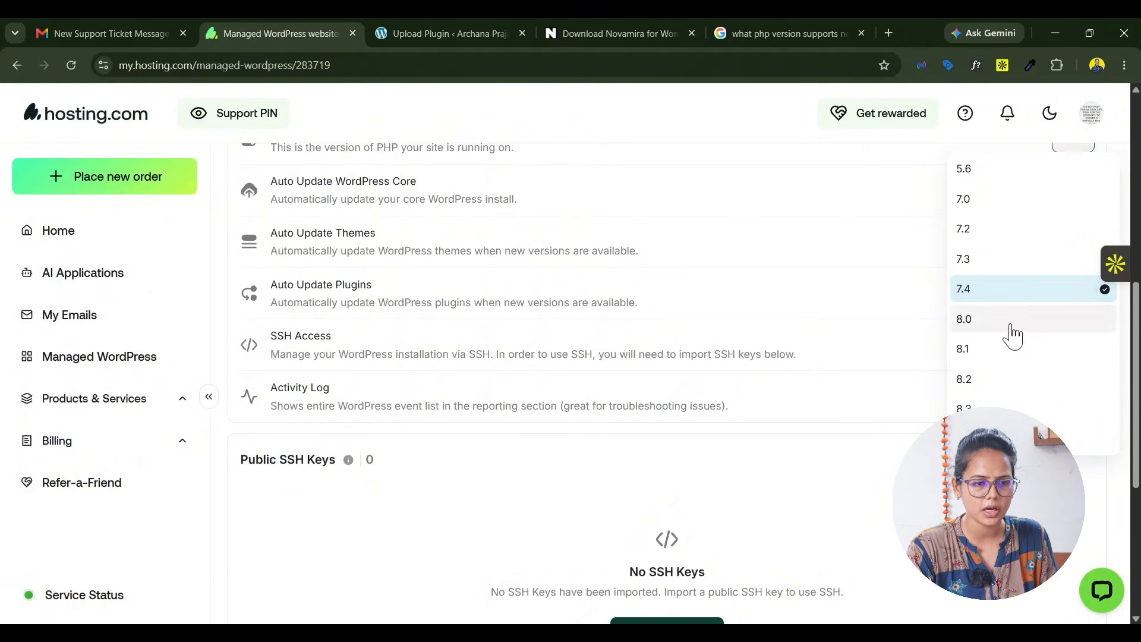
{"action": "left_click", "coordinate": [1040, 435]}
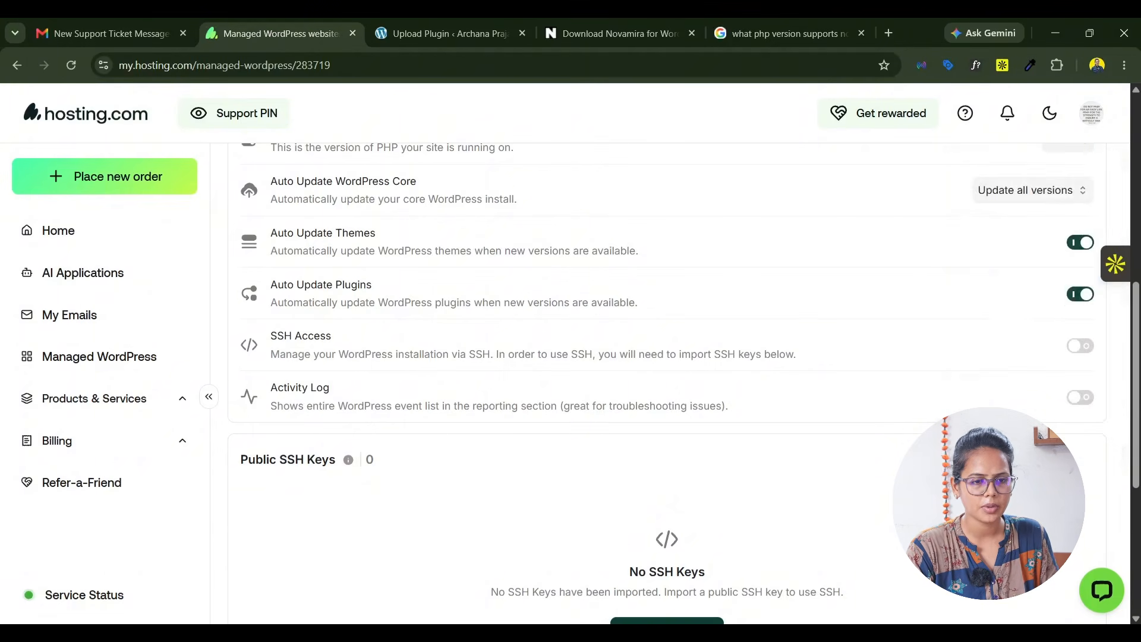
{"action": "scroll", "coordinate": [1017, 286], "scroll_direction": "up", "scroll_amount": 3}
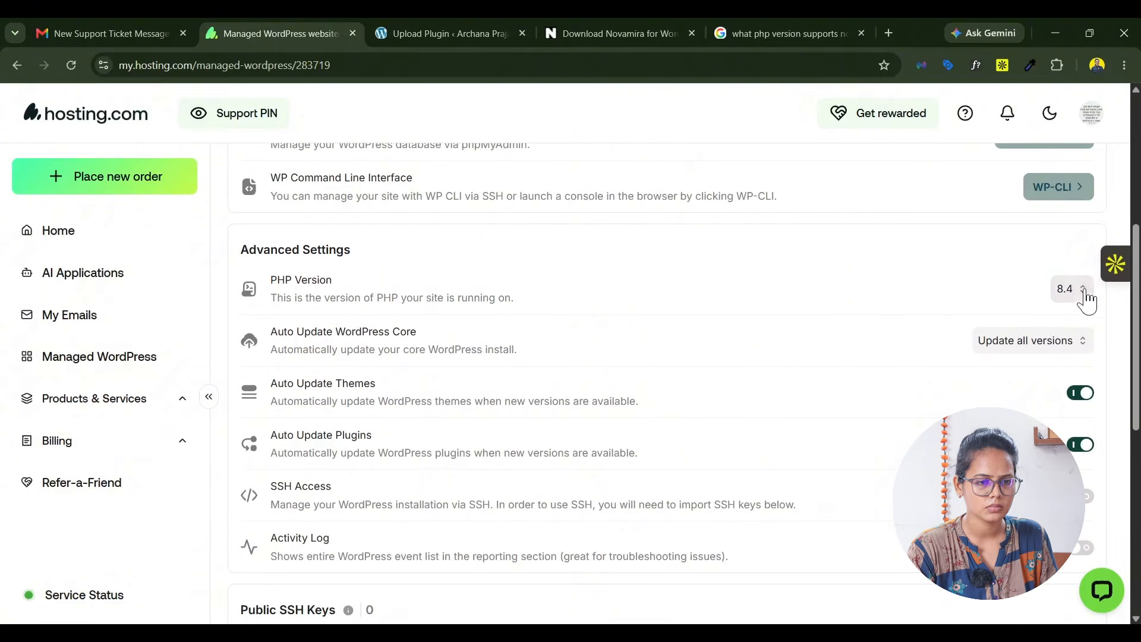
Step: Return to the WordPress admin and open the plugin upload form on the Add Plugins page
{"action": "left_click", "coordinate": [416, 33]}
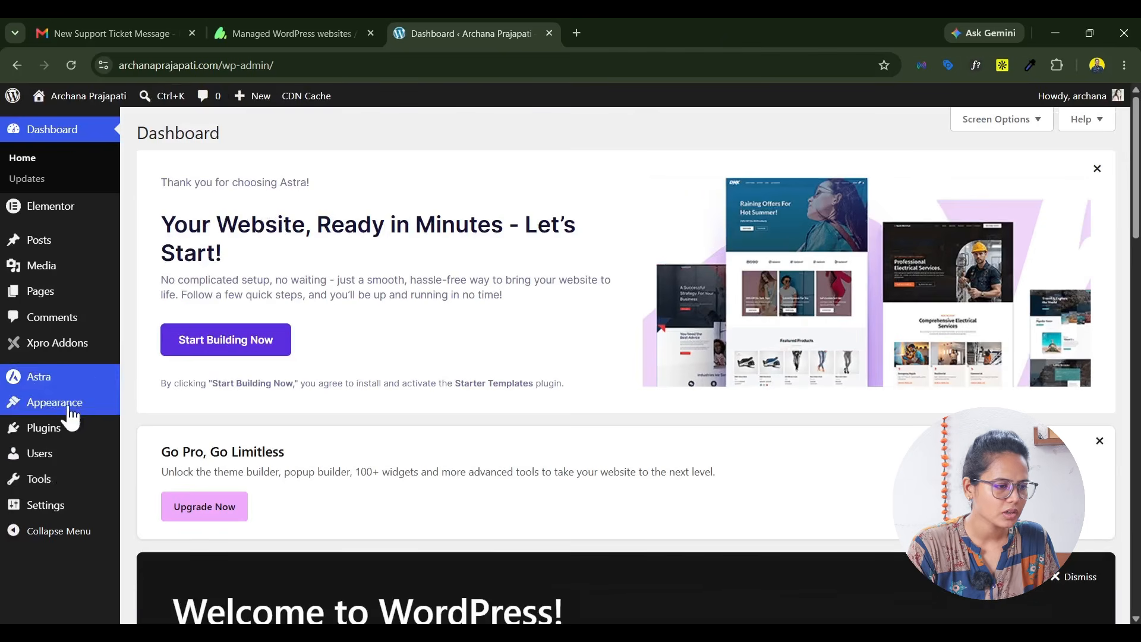
{"action": "mouse_move", "coordinate": [59, 439]}
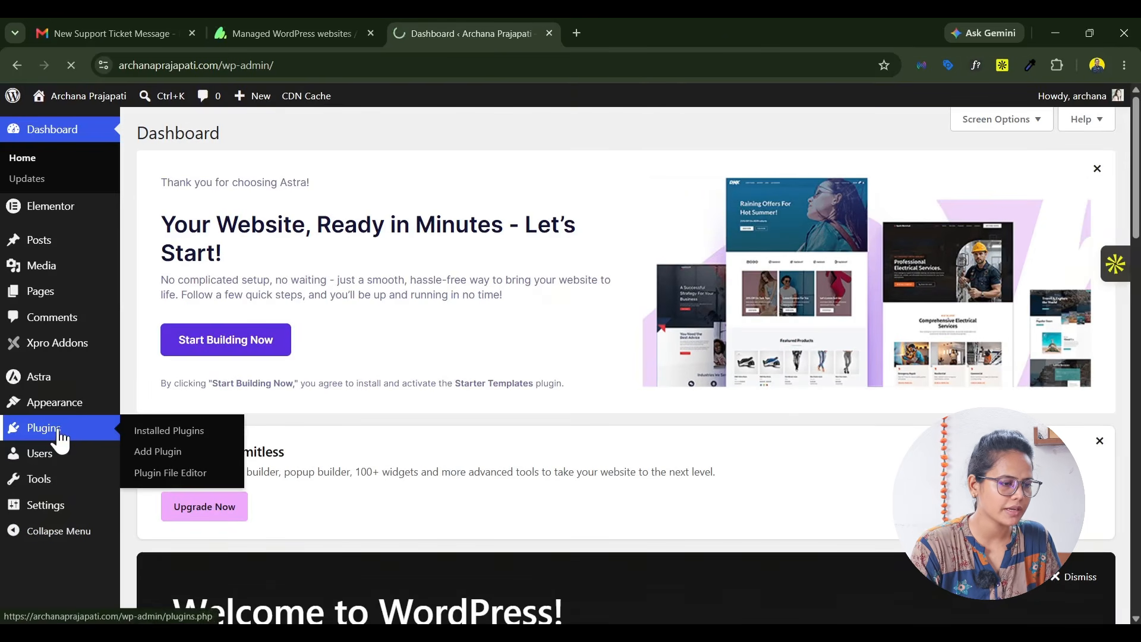
{"action": "scroll", "coordinate": [440, 440], "scroll_direction": "down", "scroll_amount": 4}
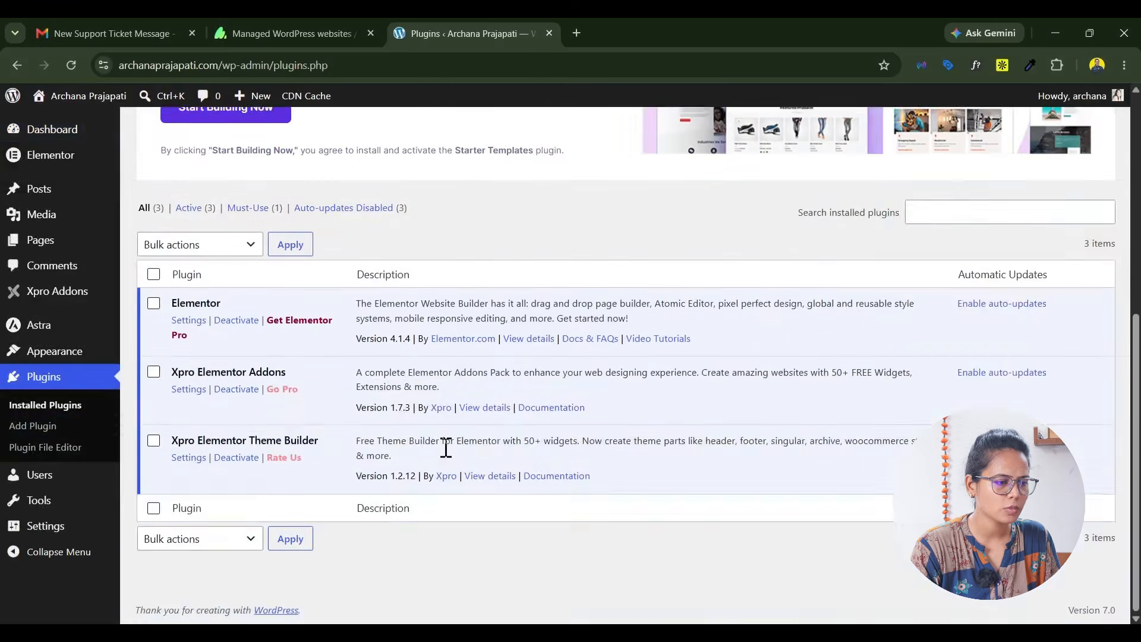
{"action": "scroll", "coordinate": [492, 456], "scroll_direction": "up", "scroll_amount": 7}
{"action": "left_click", "coordinate": [179, 302]}
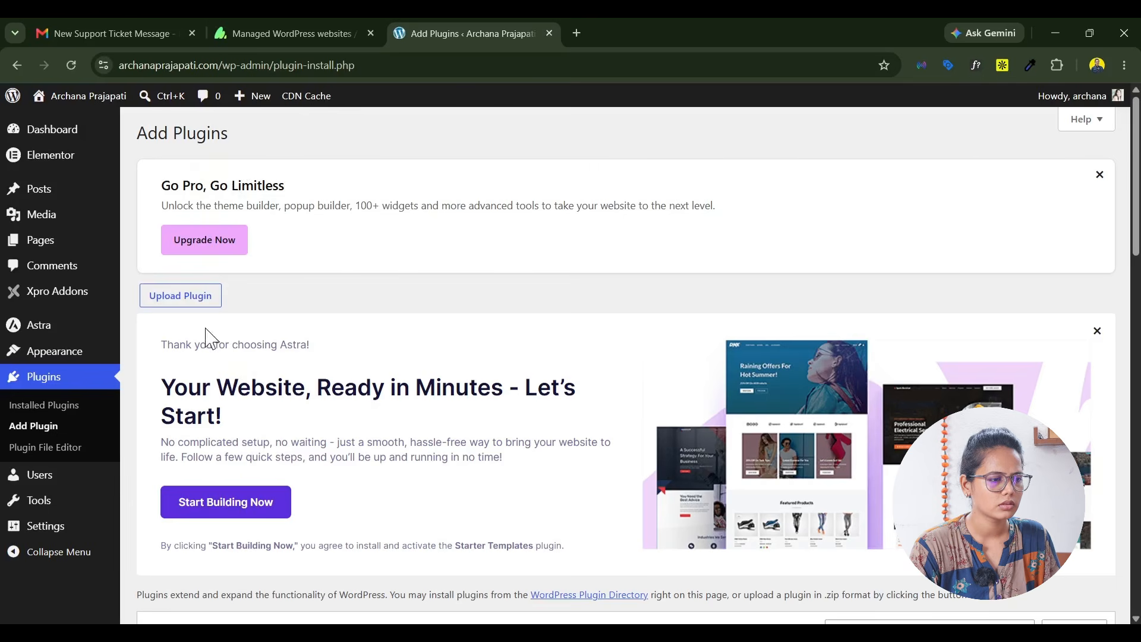
{"action": "left_click", "coordinate": [177, 308]}
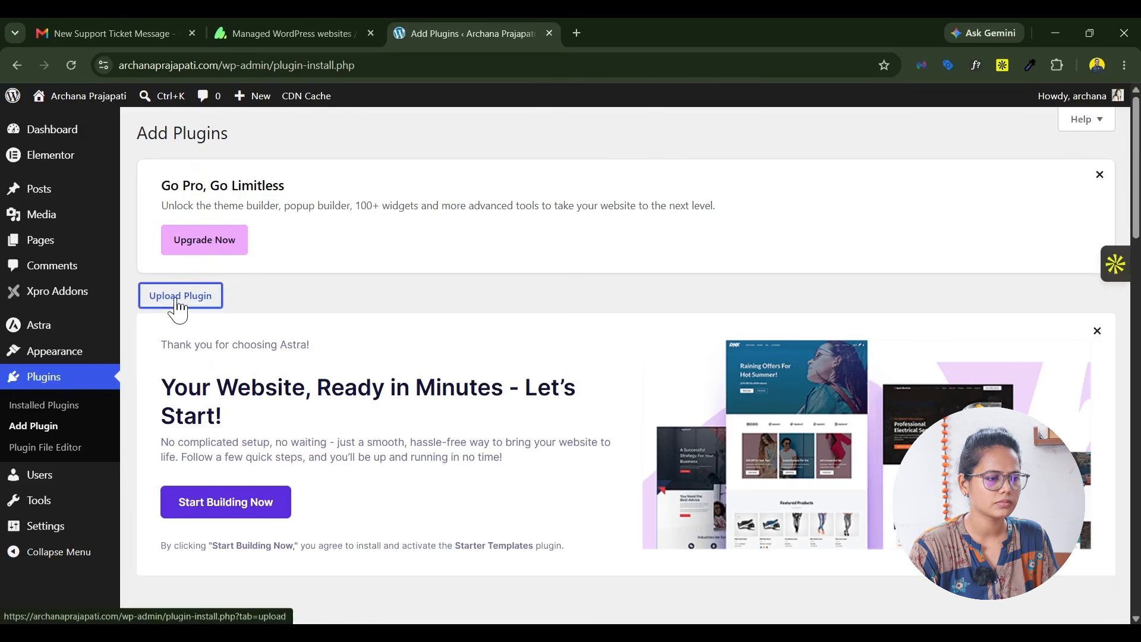
Step: Review the PHP version setting and its available versions in the site's hosting.com advanced settings
{"action": "left_click", "coordinate": [307, 33]}
{"action": "scroll", "coordinate": [783, 324], "scroll_direction": "down", "scroll_amount": 3}
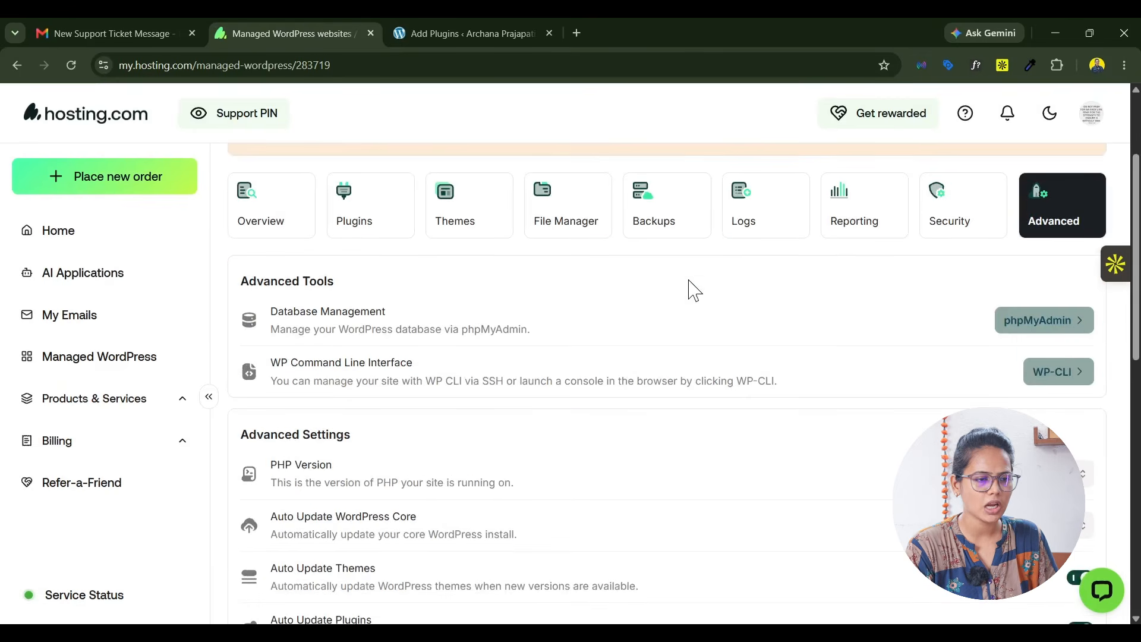
{"action": "scroll", "coordinate": [693, 288], "scroll_direction": "up", "scroll_amount": 2}
{"action": "scroll", "coordinate": [586, 431], "scroll_direction": "down", "scroll_amount": 2}
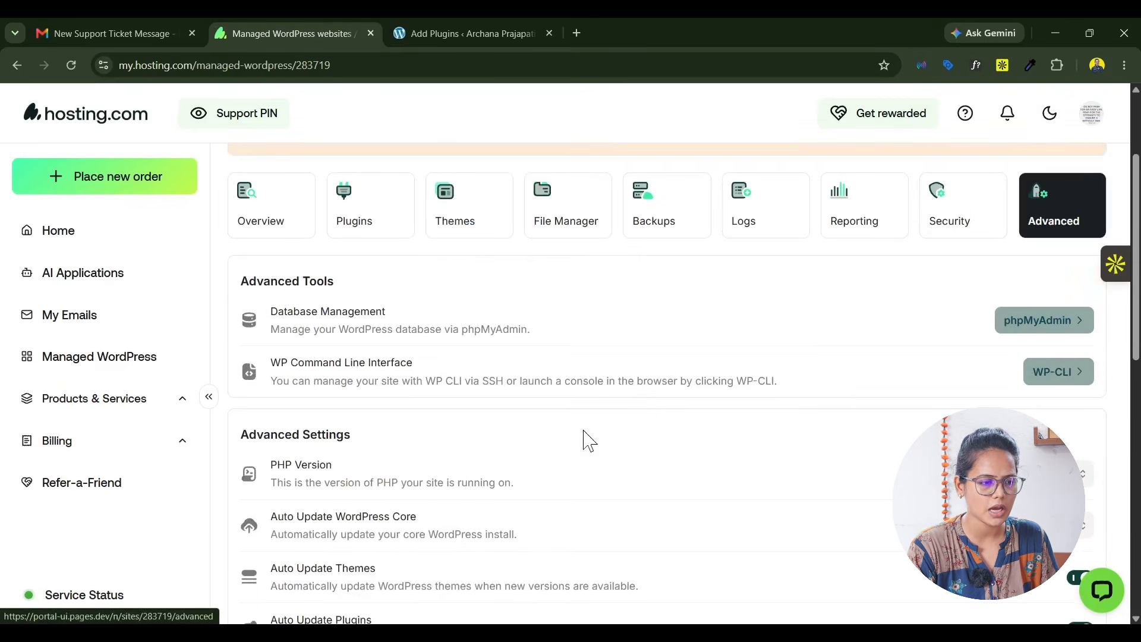
{"action": "scroll", "coordinate": [859, 470], "scroll_direction": "down", "scroll_amount": 3}
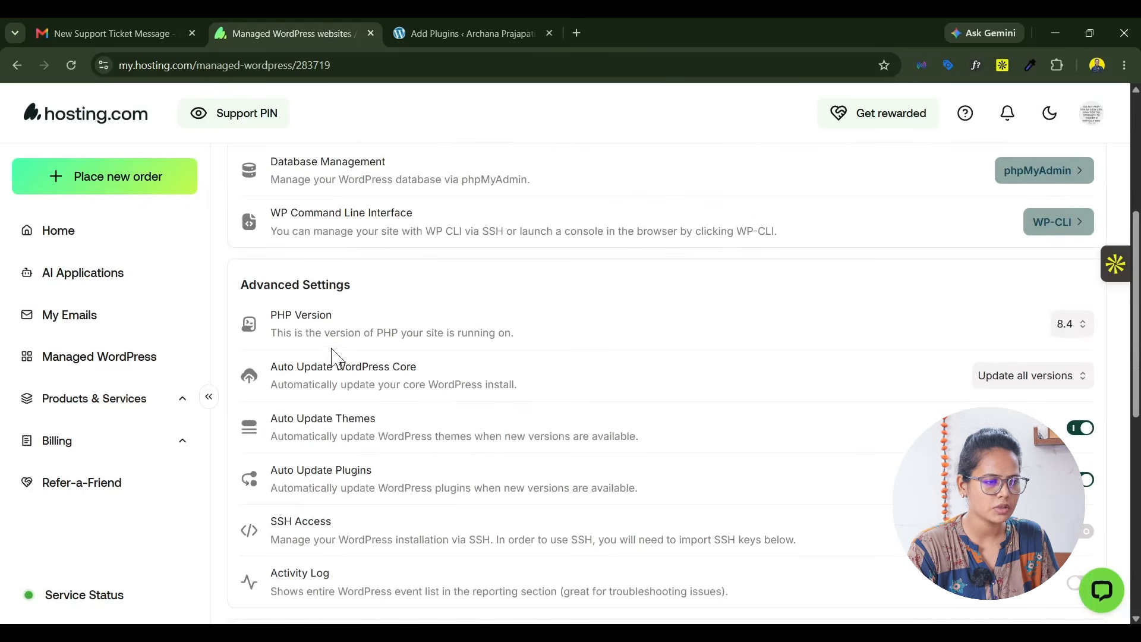
{"action": "left_click", "coordinate": [1055, 327]}
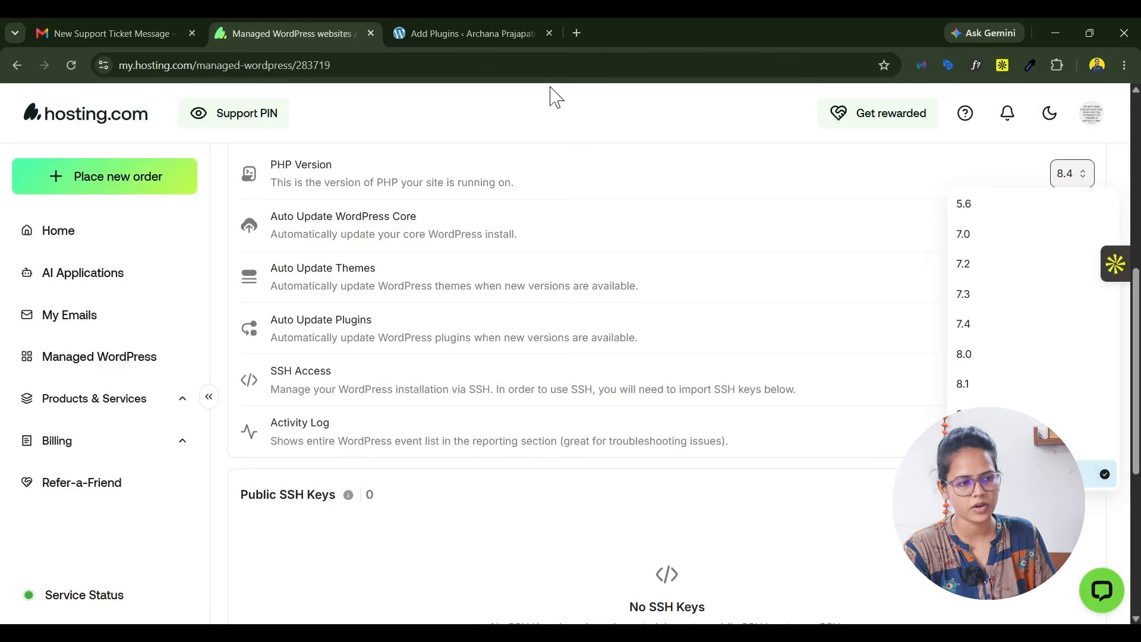
{"action": "left_click", "coordinate": [472, 23]}
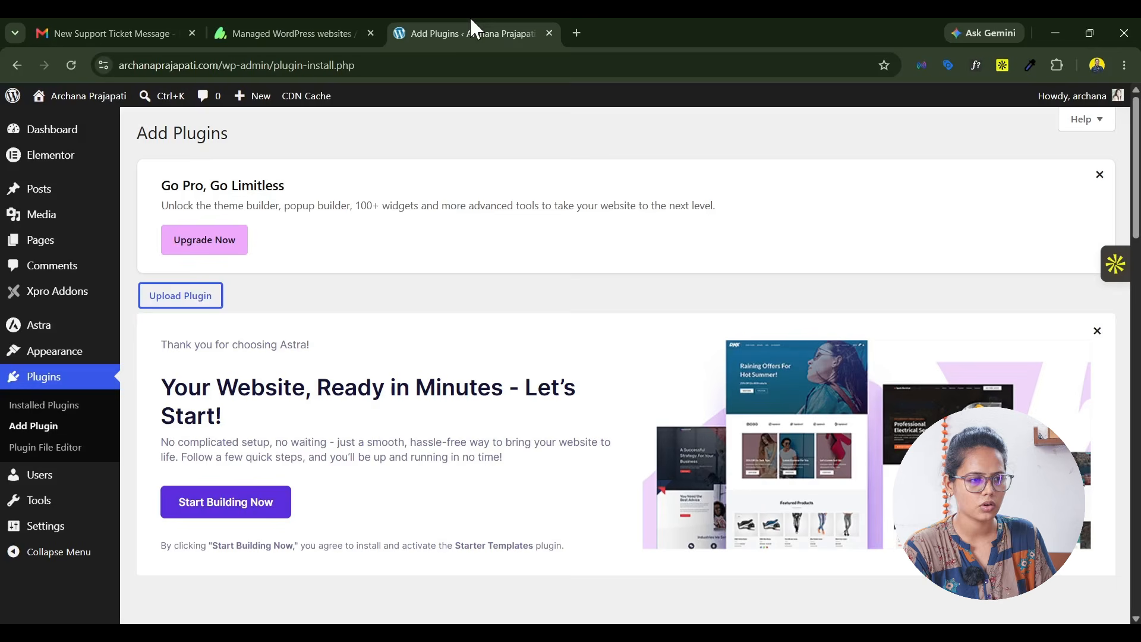
{"action": "left_click", "coordinate": [356, 21]}
{"action": "scroll", "coordinate": [747, 319], "scroll_direction": "up", "scroll_amount": 8}
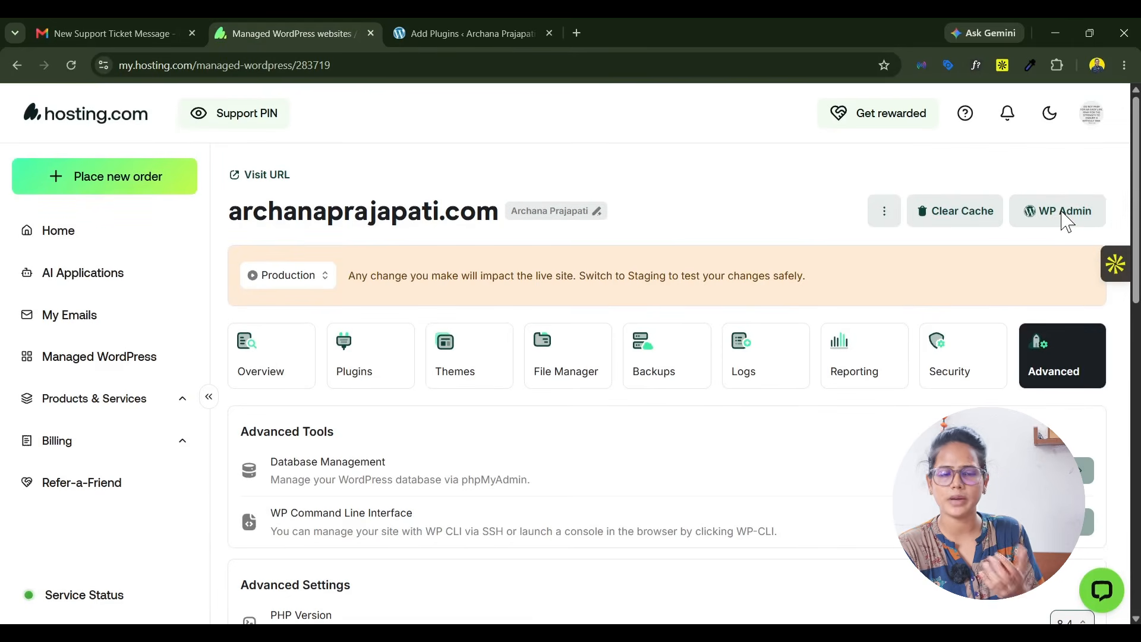
Step: Install the Novamira plugin in WordPress from novamira-1.6.0.zip and activate it
{"action": "left_click", "coordinate": [492, 26]}
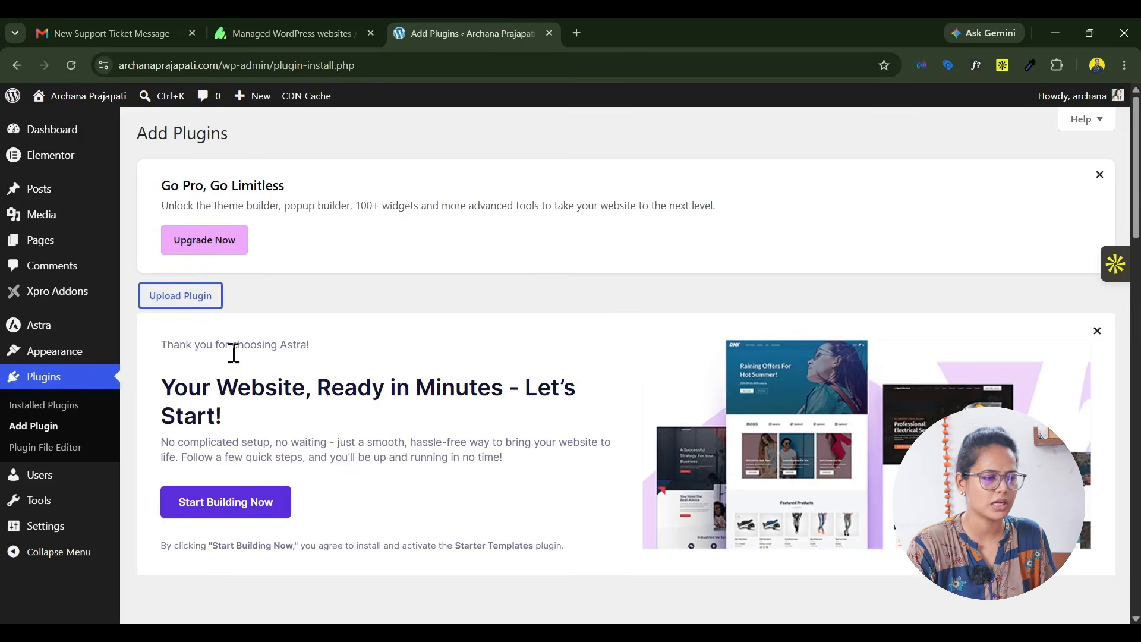
{"action": "scroll", "coordinate": [234, 353], "scroll_direction": "down", "scroll_amount": 4}
{"action": "left_click", "coordinate": [519, 488]}
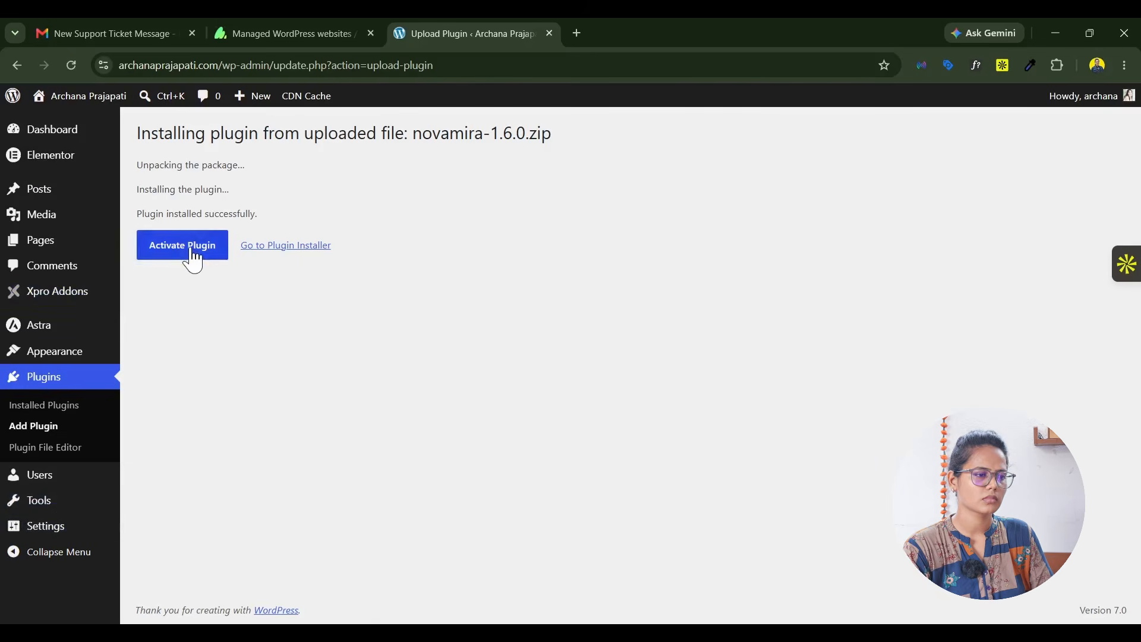
{"action": "left_click", "coordinate": [191, 251]}
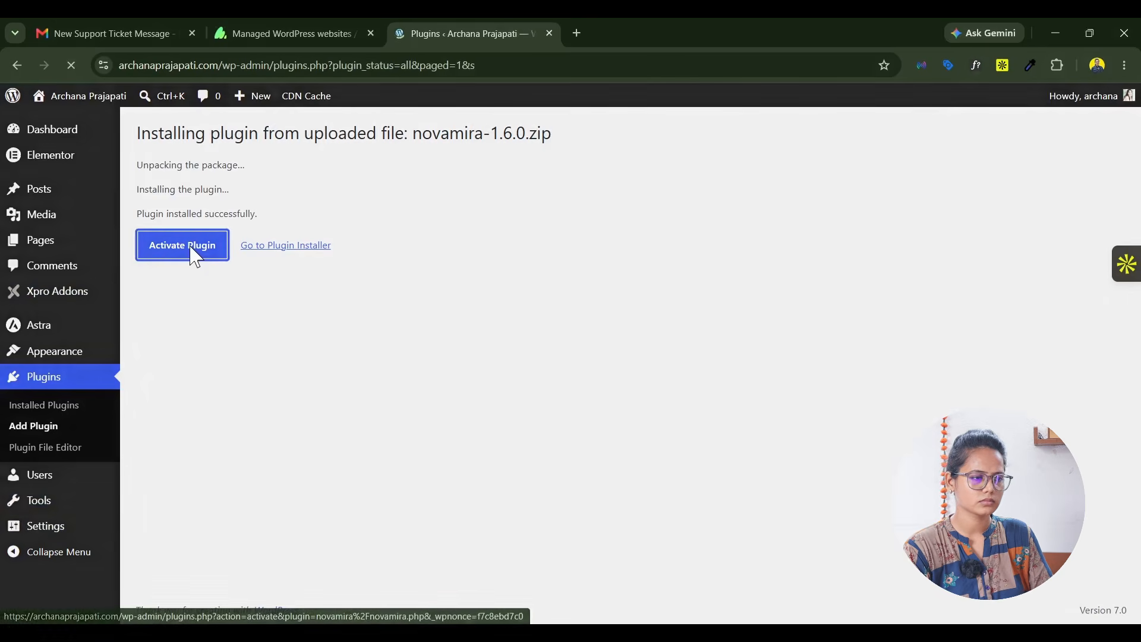
Step: Open Elementor's settings from the installed plugins list and show the Atomic Editor options
{"action": "scroll", "coordinate": [303, 500], "scroll_direction": "down", "scroll_amount": 4}
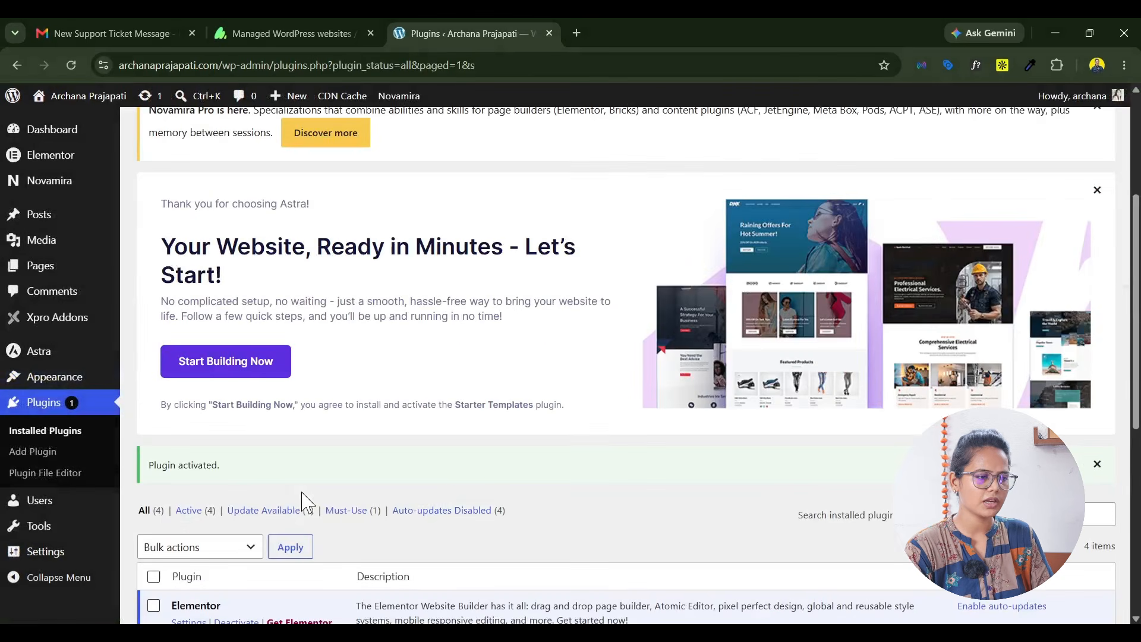
{"action": "scroll", "coordinate": [160, 387], "scroll_direction": "down", "scroll_amount": 5}
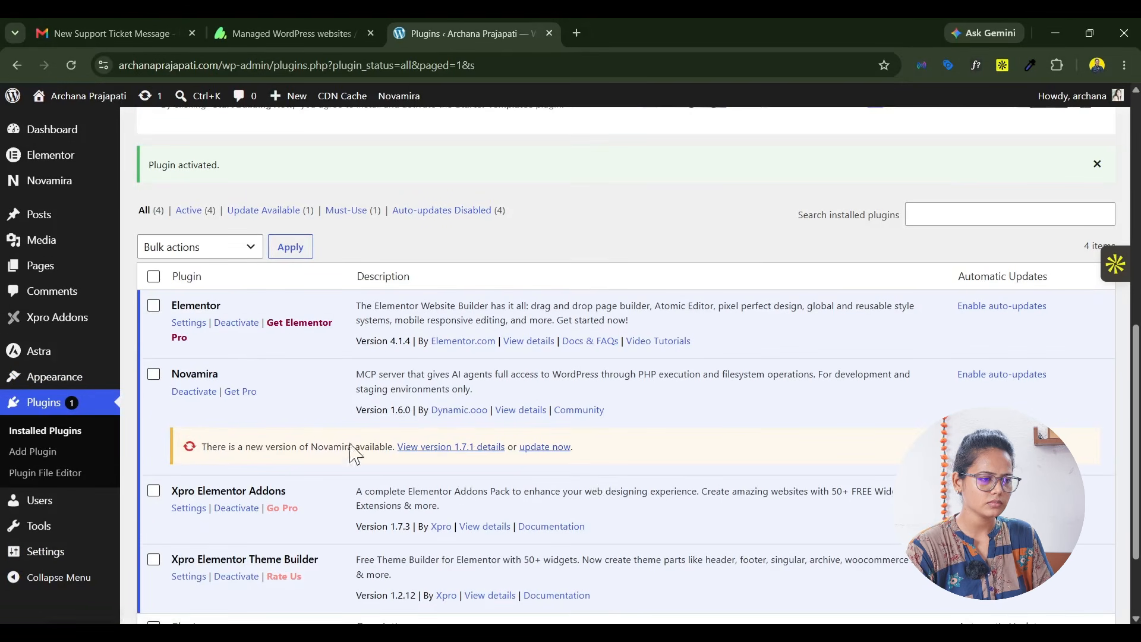
{"action": "left_click", "coordinate": [189, 325]}
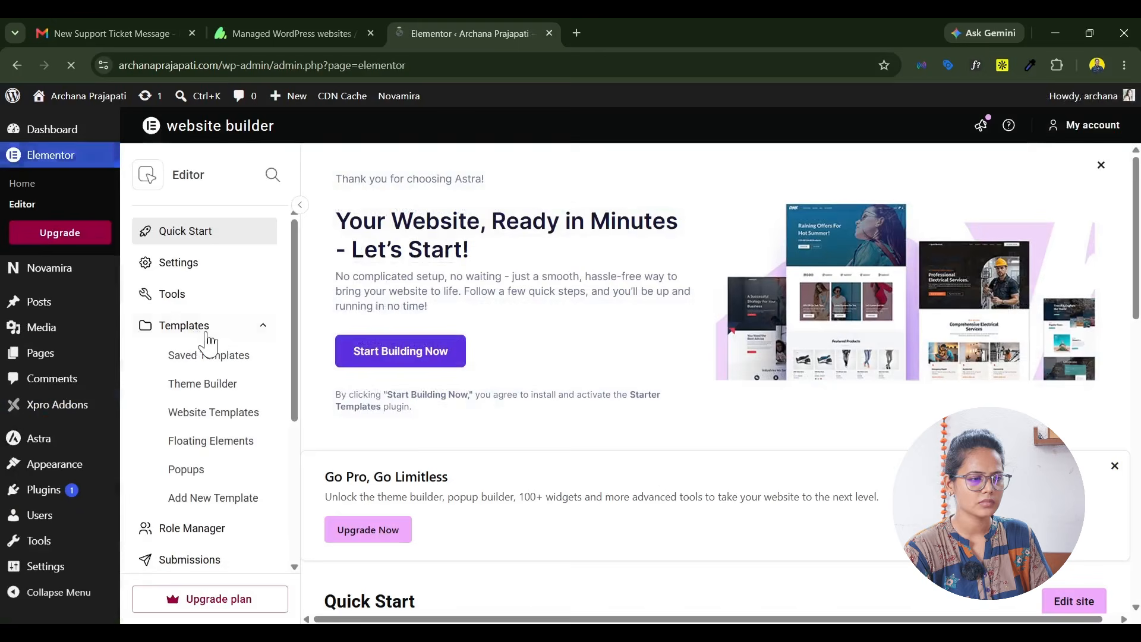
{"action": "scroll", "coordinate": [586, 331], "scroll_direction": "down", "scroll_amount": 4}
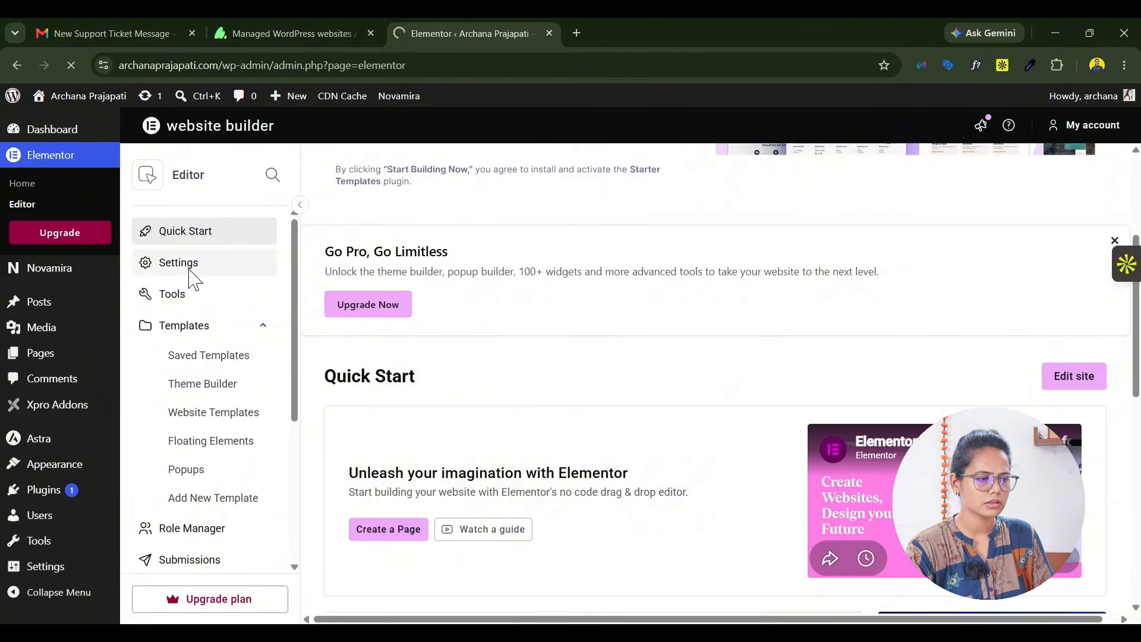
{"action": "scroll", "coordinate": [737, 365], "scroll_direction": "down", "scroll_amount": 3}
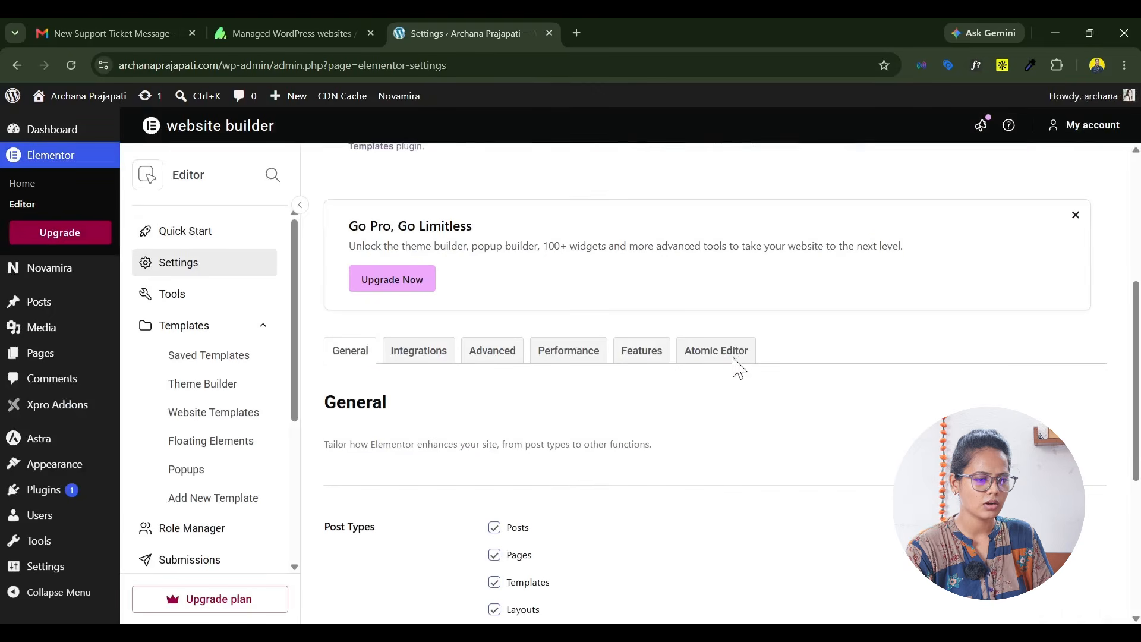
{"action": "left_click", "coordinate": [714, 361]}
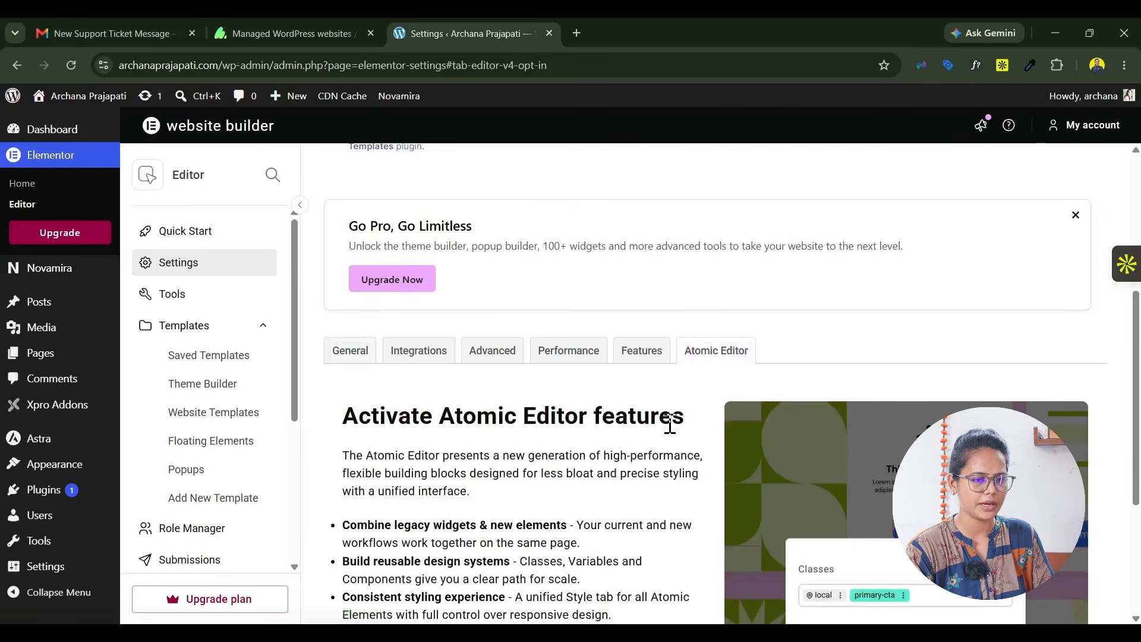
Step: Deactivate Elementor's Atomic Editor features, acknowledging the loss of content created with them
{"action": "scroll", "coordinate": [670, 424], "scroll_direction": "down", "scroll_amount": 4}
{"action": "left_click", "coordinate": [491, 523]}
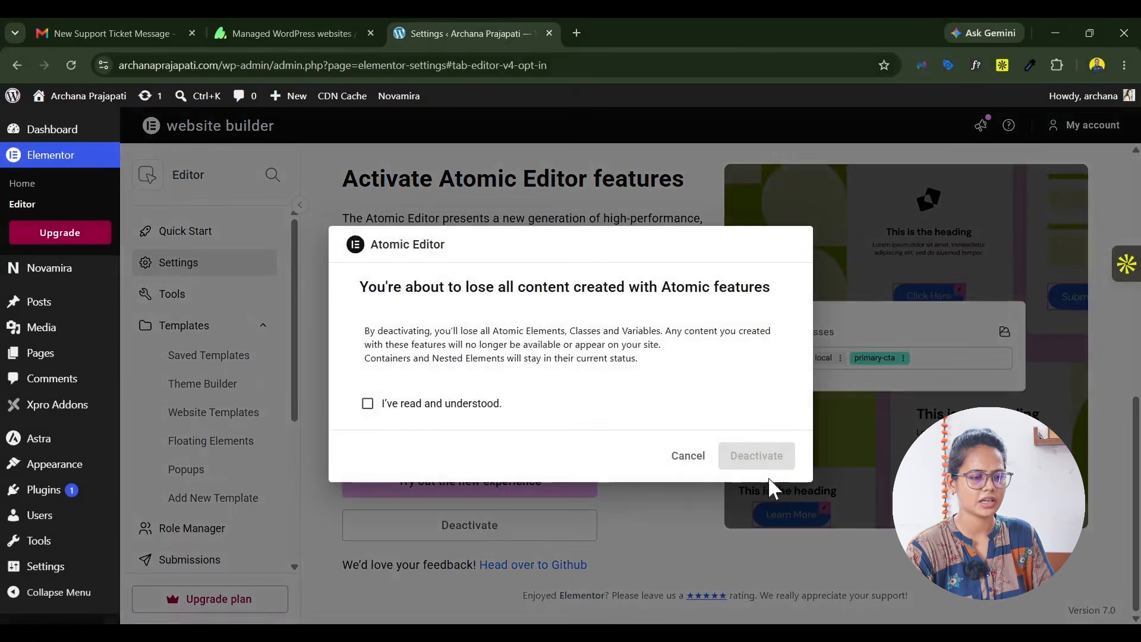
{"action": "left_click", "coordinate": [367, 403]}
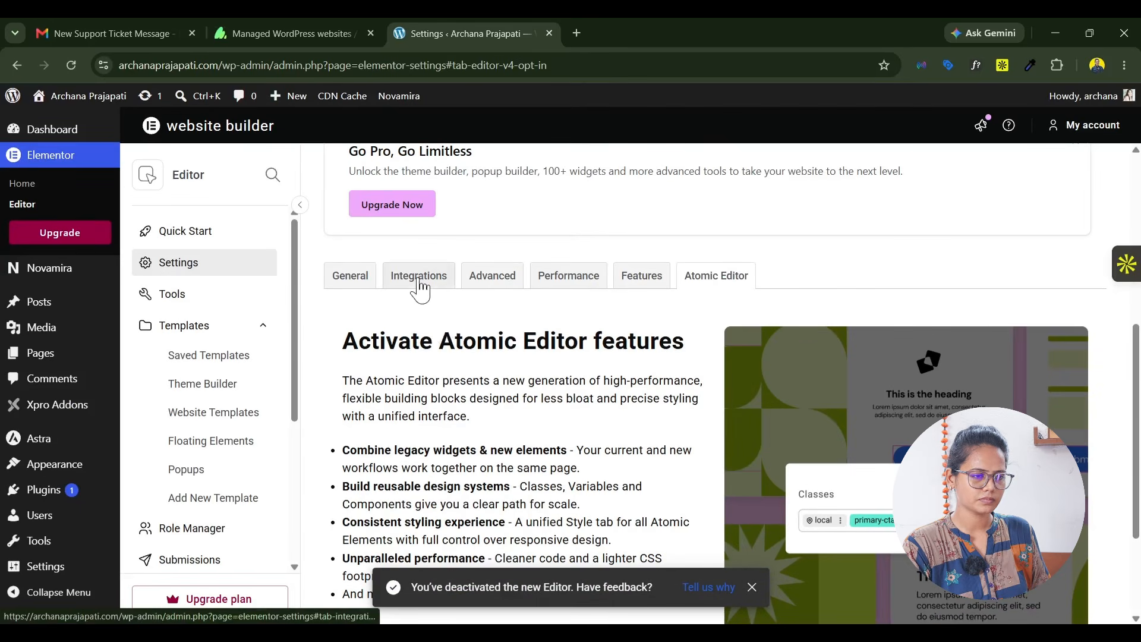
Step: Set the Container feature to Active in Elementor's settings and save the changes
{"action": "left_click", "coordinate": [507, 274]}
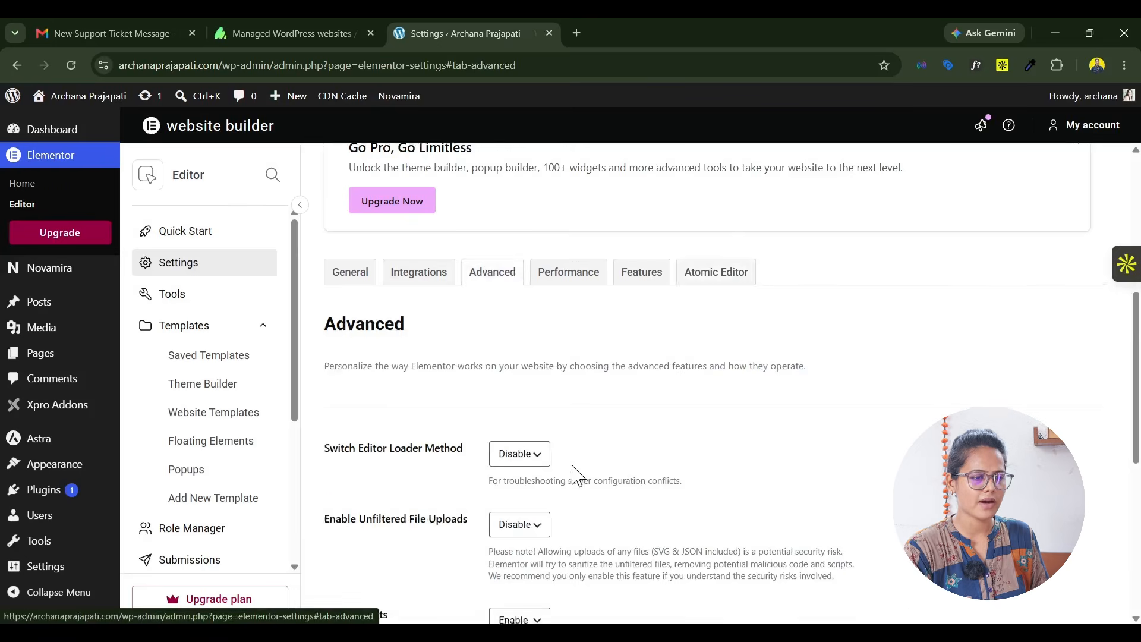
{"action": "scroll", "coordinate": [553, 479], "scroll_direction": "down", "scroll_amount": 5}
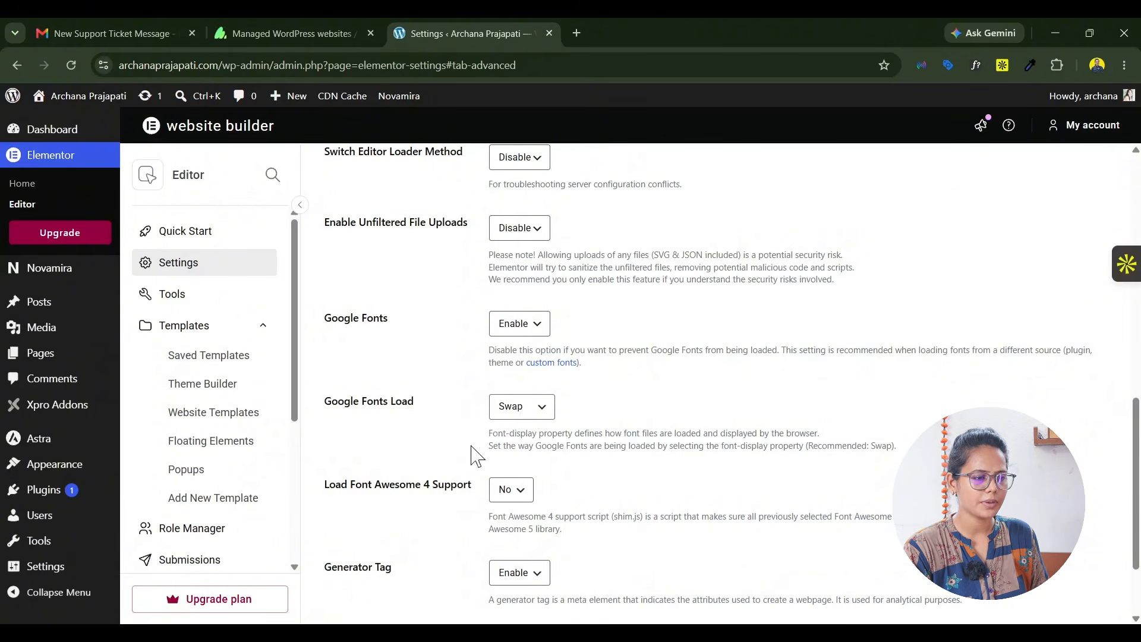
{"action": "scroll", "coordinate": [510, 381], "scroll_direction": "down", "scroll_amount": 2}
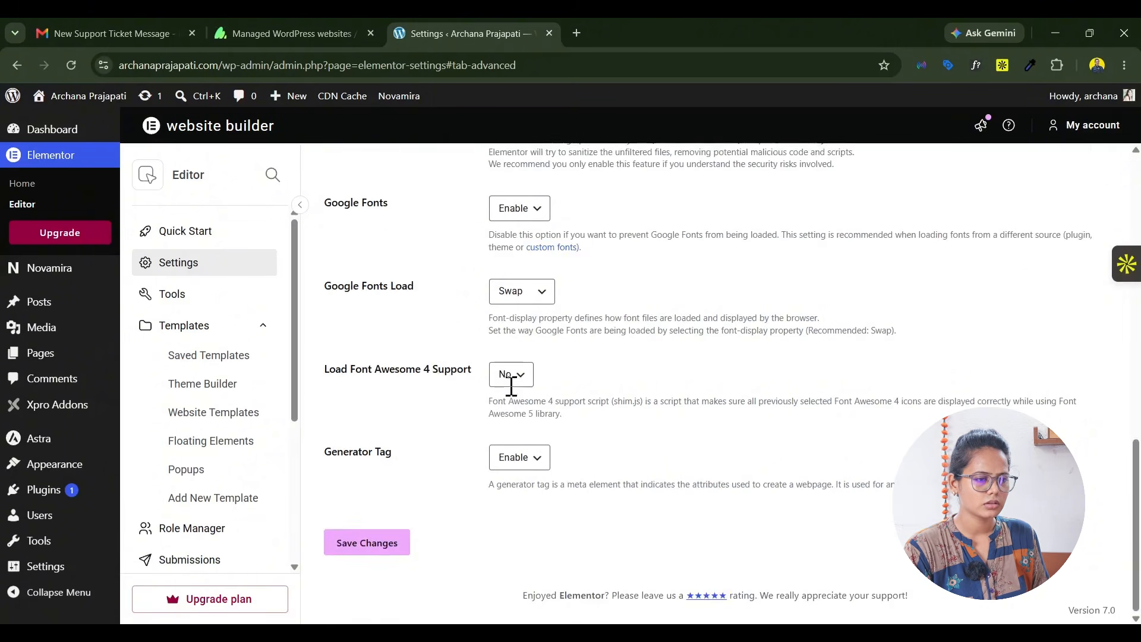
{"action": "scroll", "coordinate": [675, 402], "scroll_direction": "up", "scroll_amount": 7}
{"action": "scroll", "coordinate": [440, 535], "scroll_direction": "down", "scroll_amount": 2}
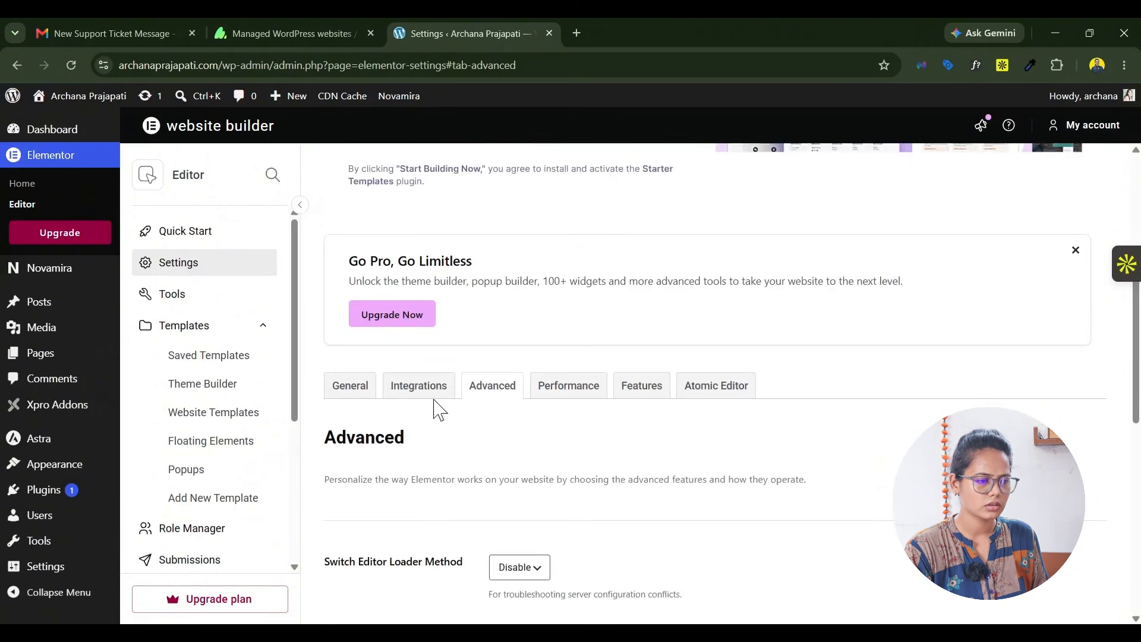
{"action": "left_click", "coordinate": [650, 398]}
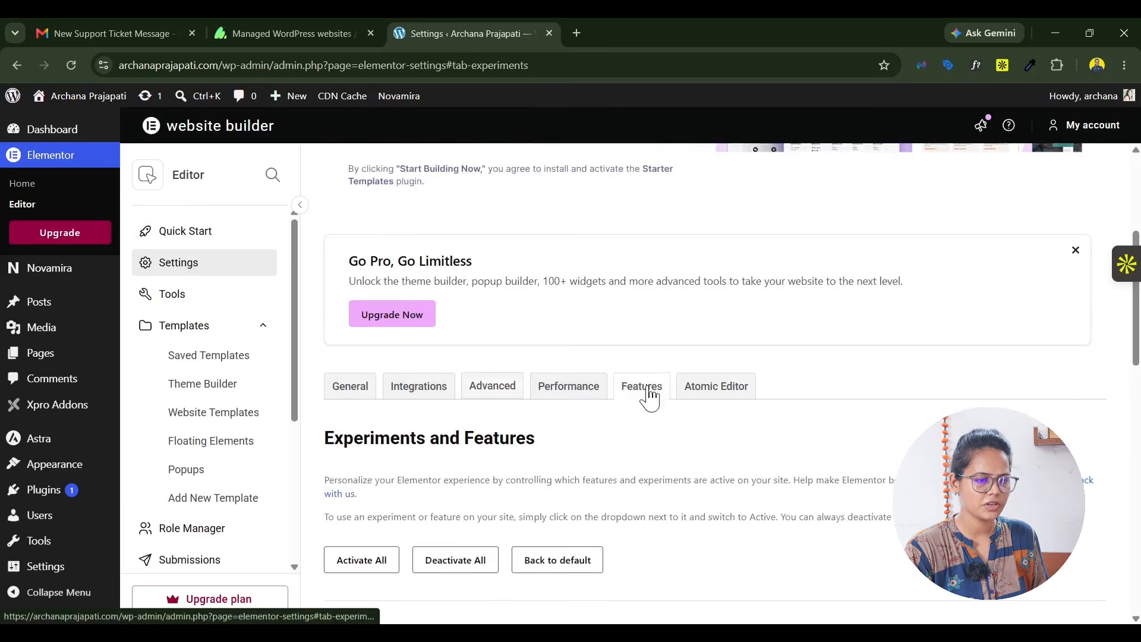
{"action": "scroll", "coordinate": [665, 400], "scroll_direction": "down", "scroll_amount": 10}
{"action": "scroll", "coordinate": [669, 401], "scroll_direction": "down", "scroll_amount": 3}
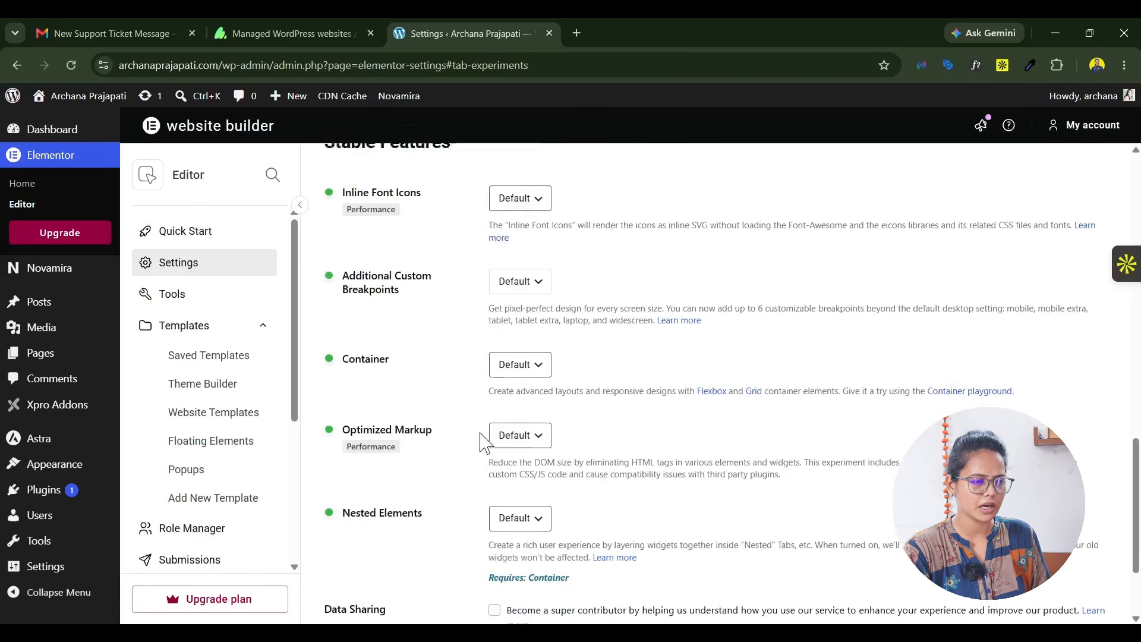
{"action": "left_click", "coordinate": [520, 355]}
{"action": "left_click", "coordinate": [526, 395]}
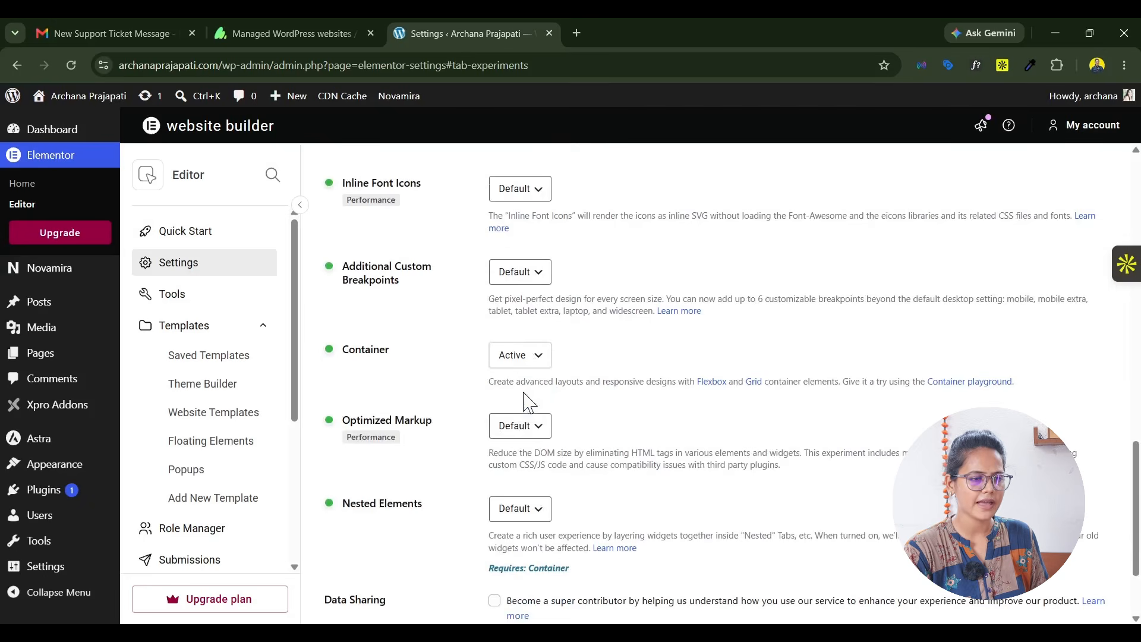
{"action": "scroll", "coordinate": [654, 394], "scroll_direction": "down", "scroll_amount": 2}
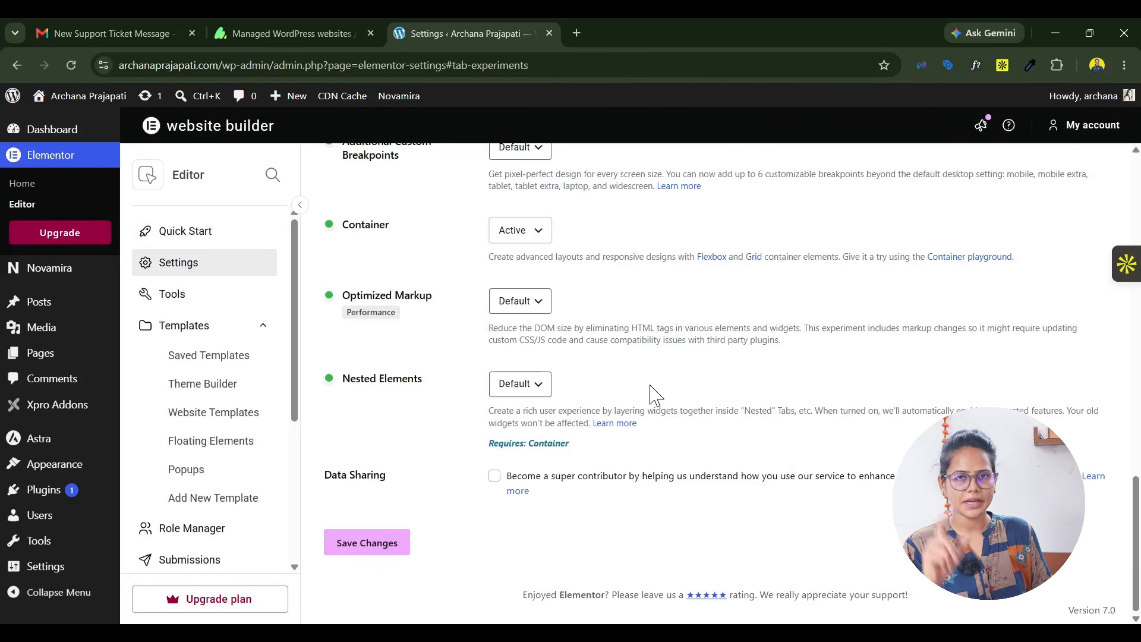
{"action": "left_click", "coordinate": [371, 550]}
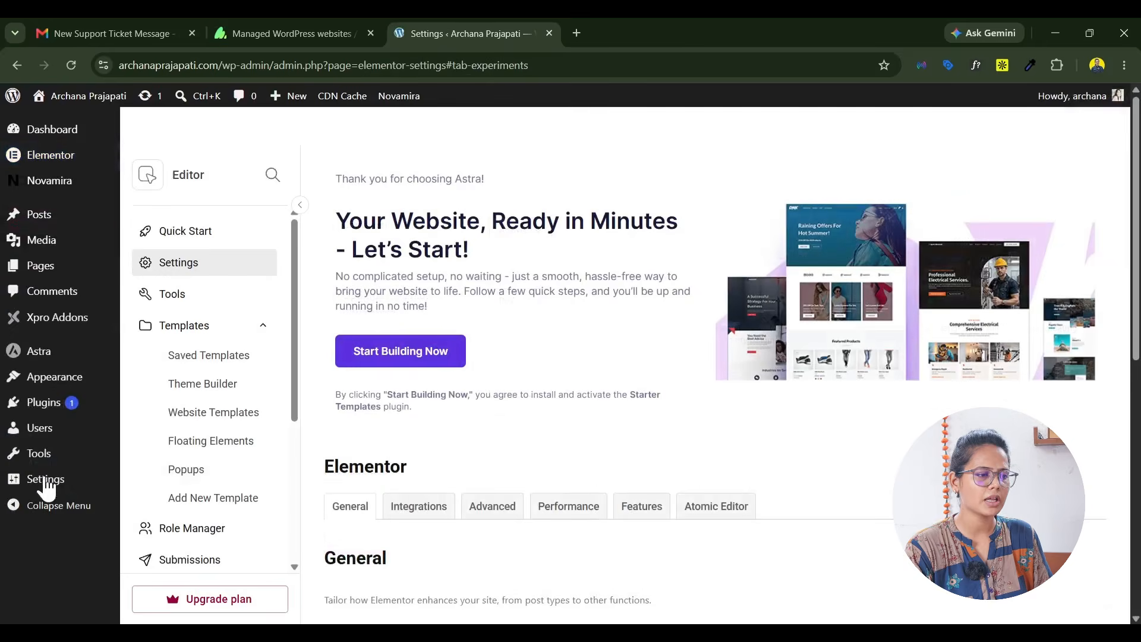
Step: Update the Novamira plugin to version 1.7.1 from the installed plugins list
{"action": "left_click", "coordinate": [37, 489]}
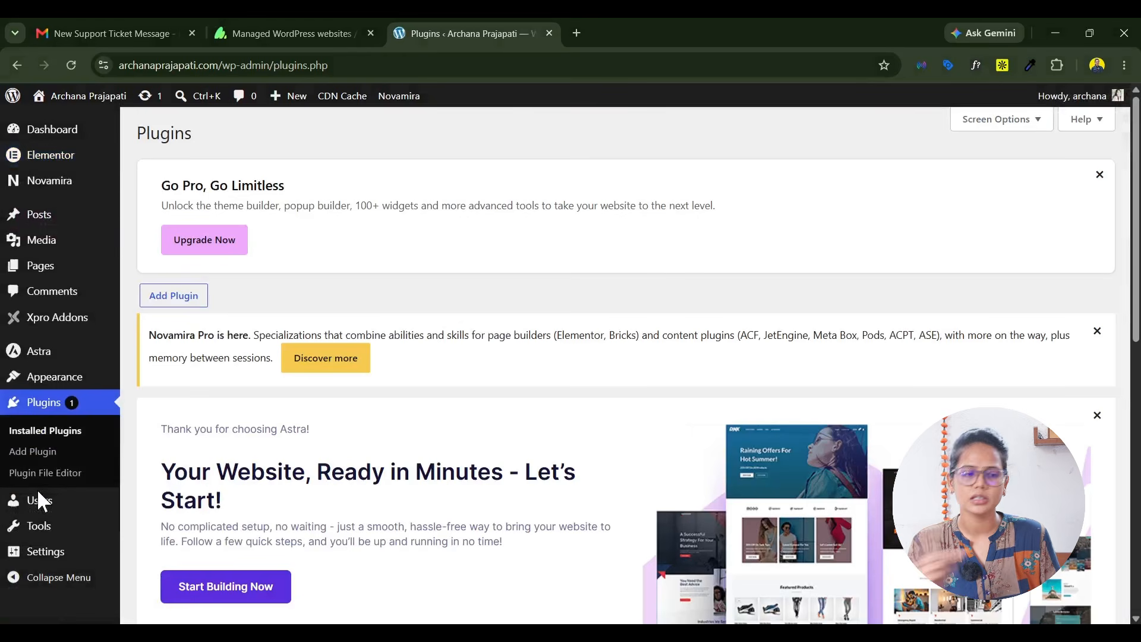
{"action": "scroll", "coordinate": [324, 380], "scroll_direction": "down", "scroll_amount": 3}
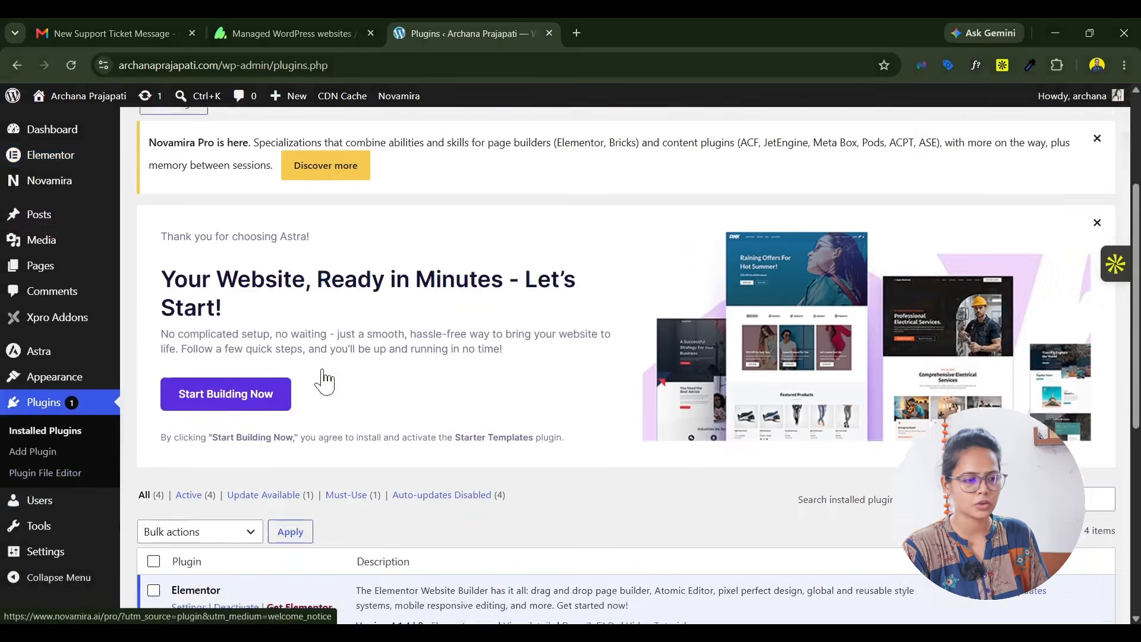
{"action": "scroll", "coordinate": [324, 380], "scroll_direction": "down", "scroll_amount": 4}
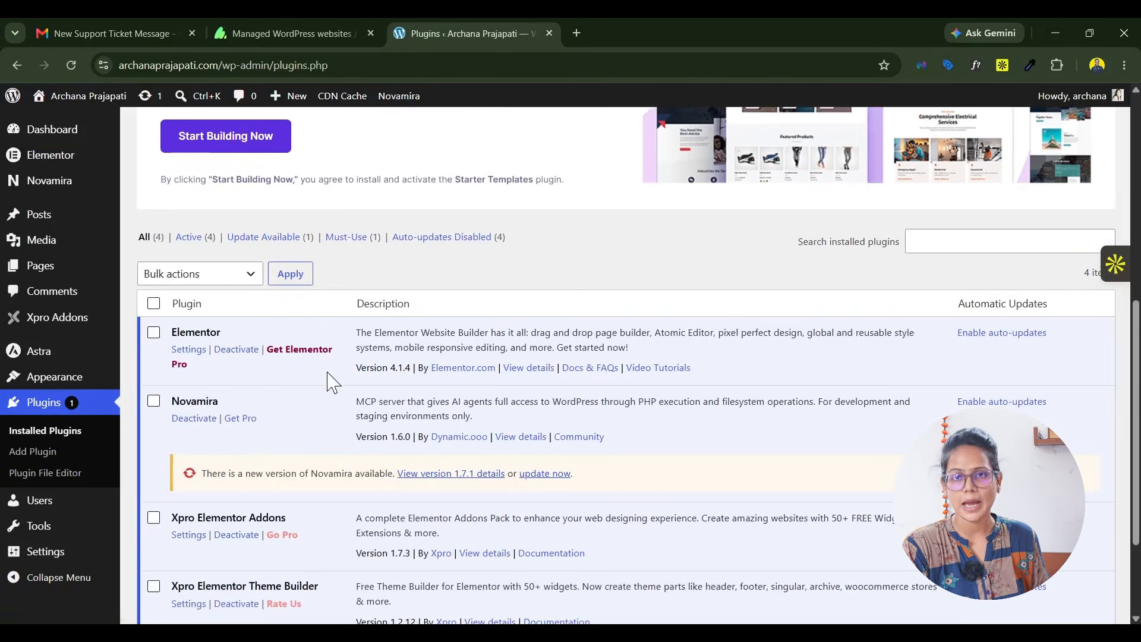
{"action": "left_click", "coordinate": [543, 475]}
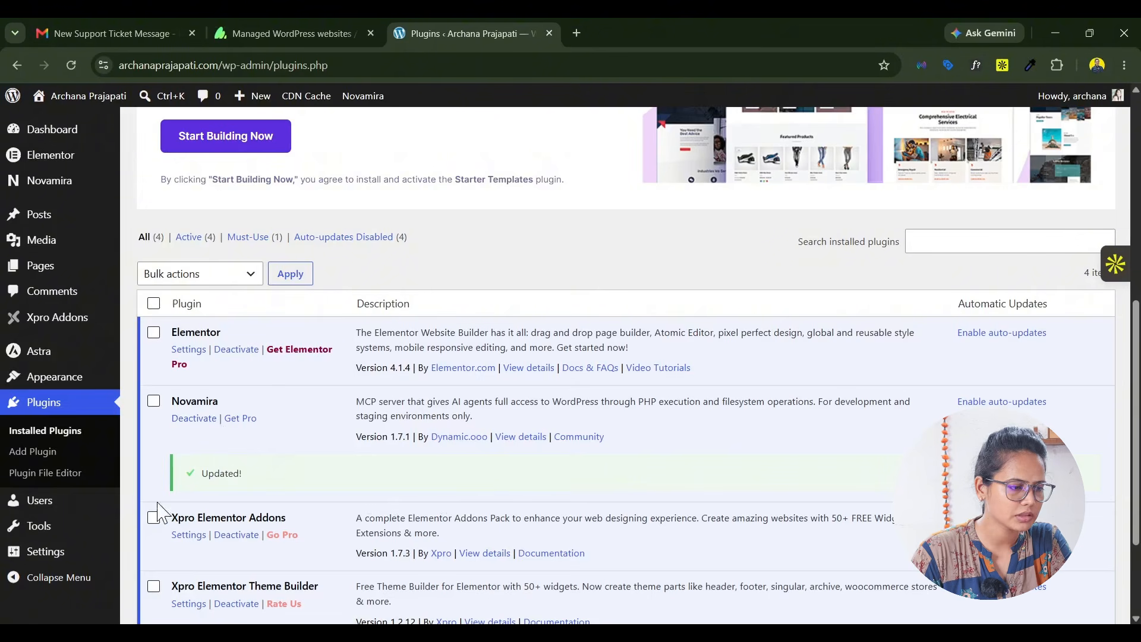
Step: Turn on AI Abilities for this site in Novamira's configuration, save the settings and accept the production-site confirmation
{"action": "mouse_move", "coordinate": [60, 185]}
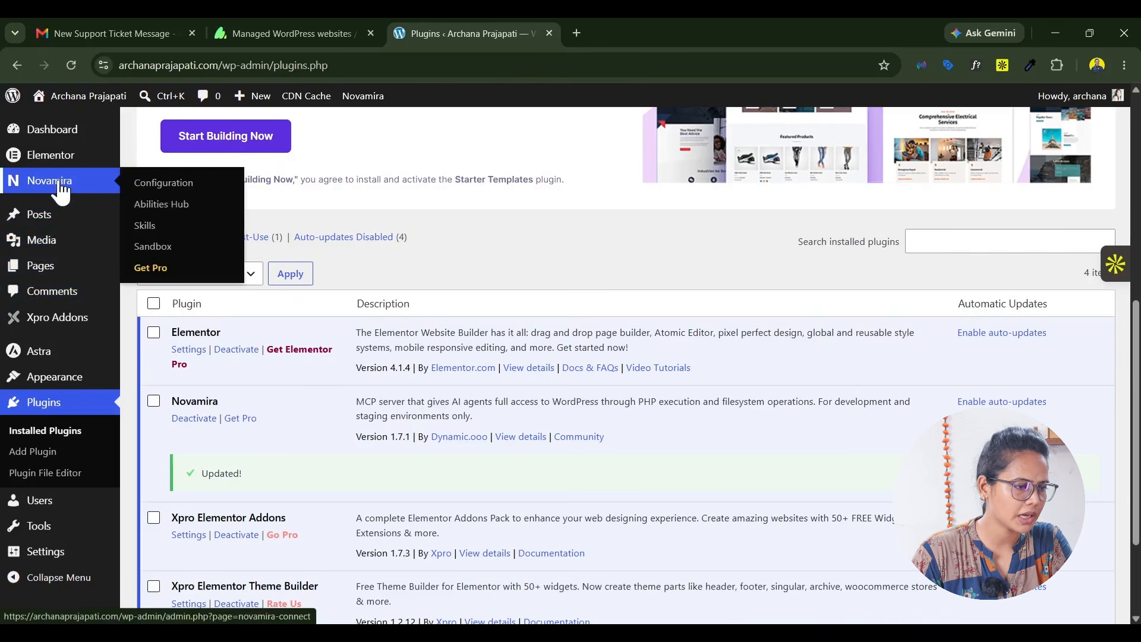
{"action": "left_click", "coordinate": [166, 185]}
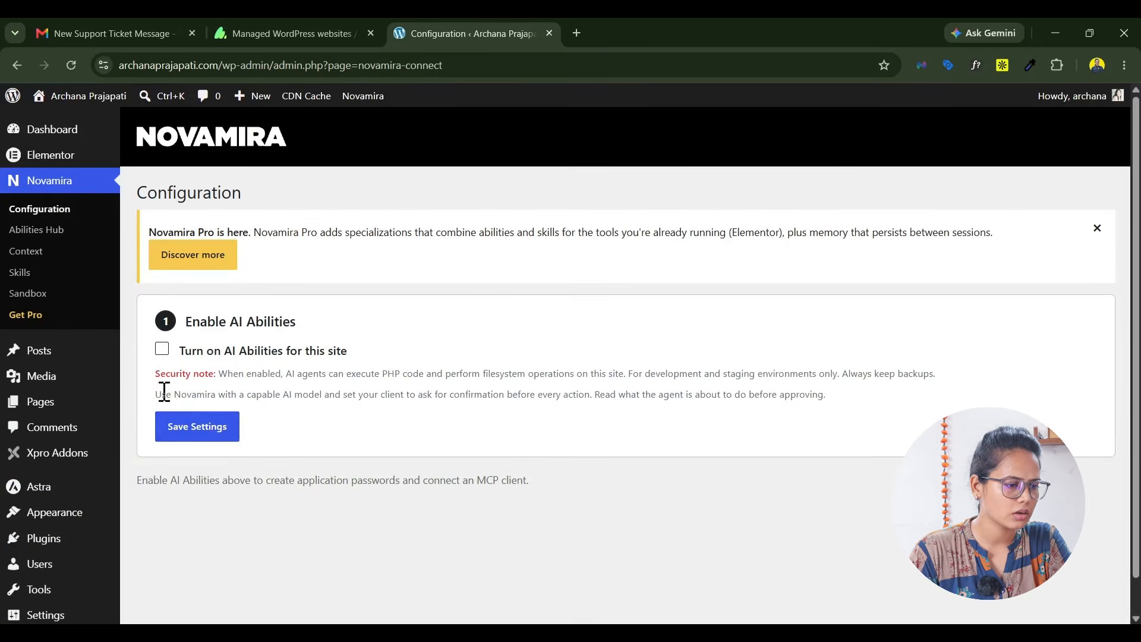
{"action": "left_click", "coordinate": [162, 350]}
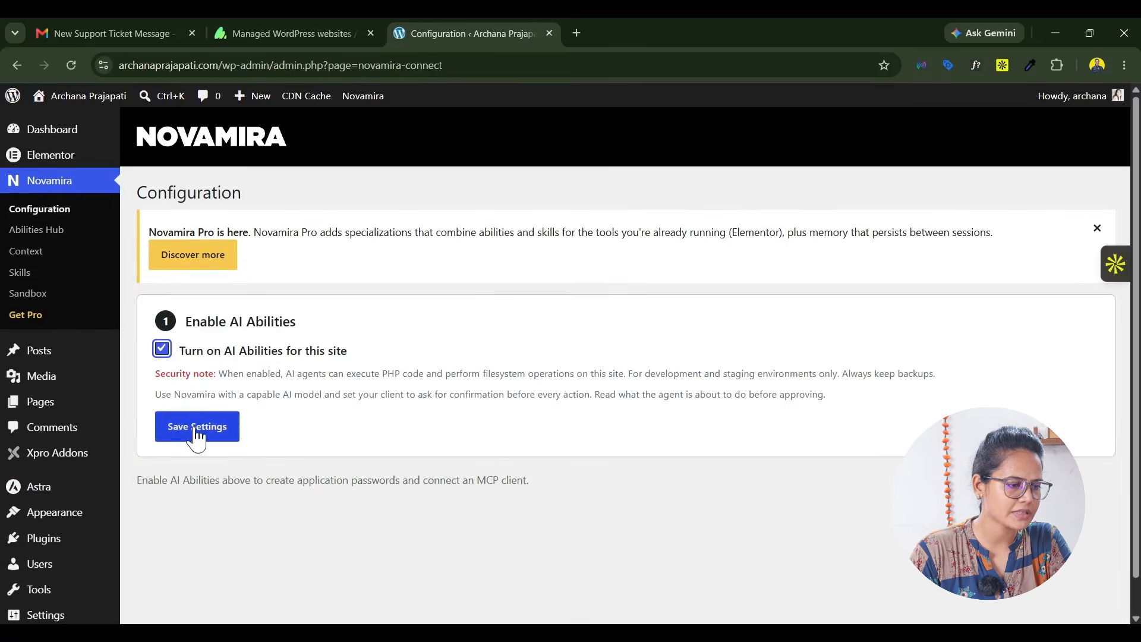
{"action": "left_click", "coordinate": [199, 437]}
{"action": "left_click", "coordinate": [636, 190]}
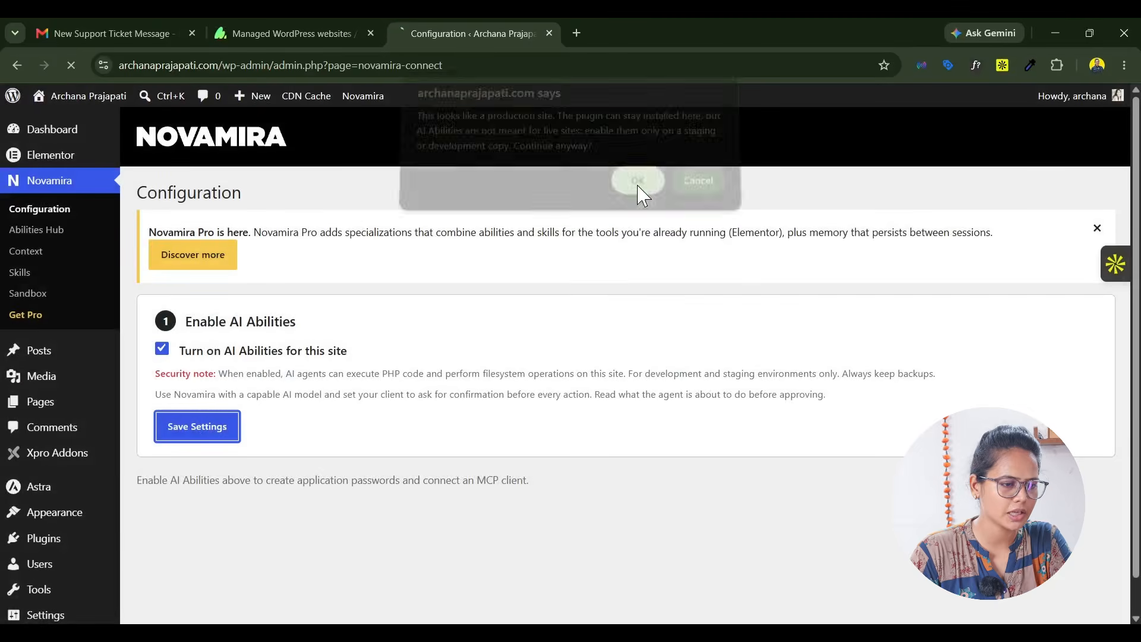
Step: Generate a Novamira application password with the default name for the AI client
{"action": "scroll", "coordinate": [739, 358], "scroll_direction": "down", "scroll_amount": 3}
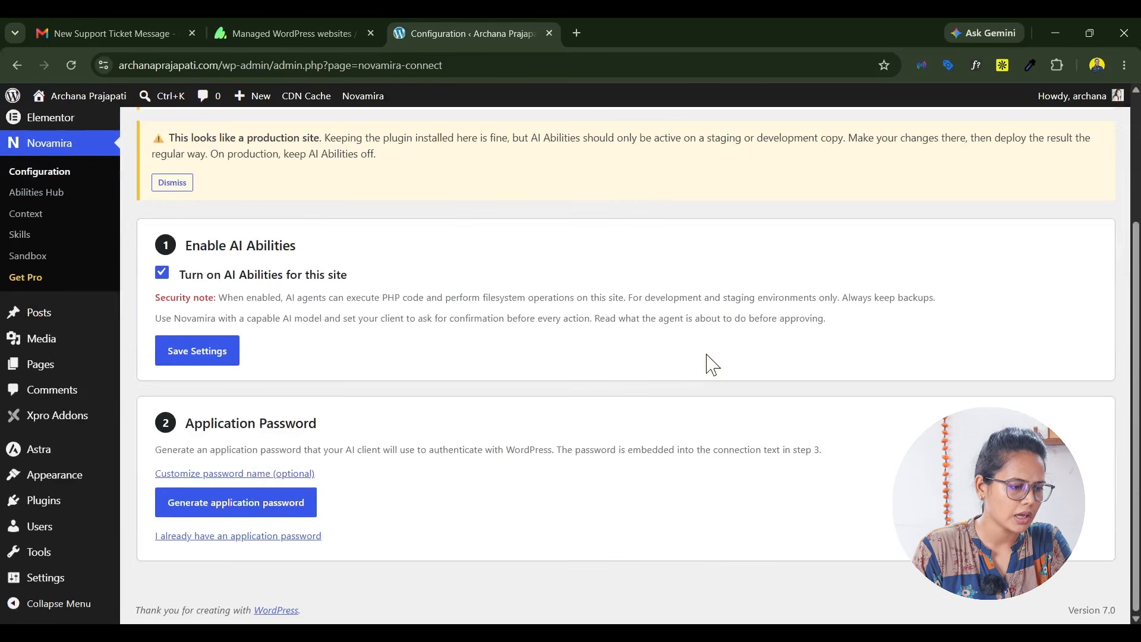
{"action": "left_click", "coordinate": [255, 512]}
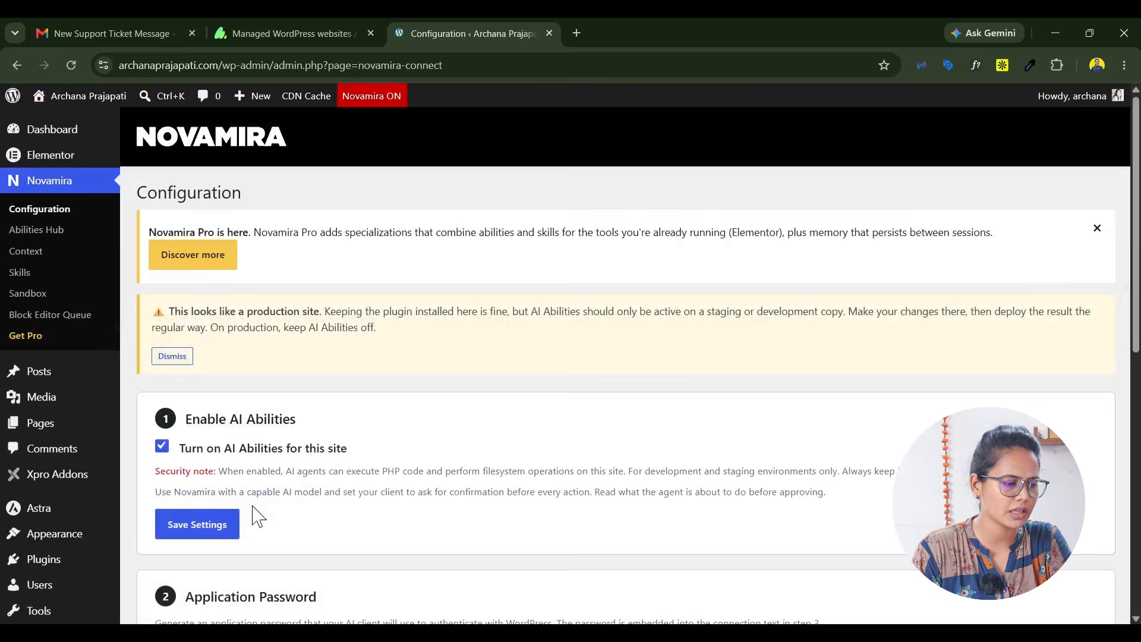
{"action": "scroll", "coordinate": [629, 403], "scroll_direction": "down", "scroll_amount": 6}
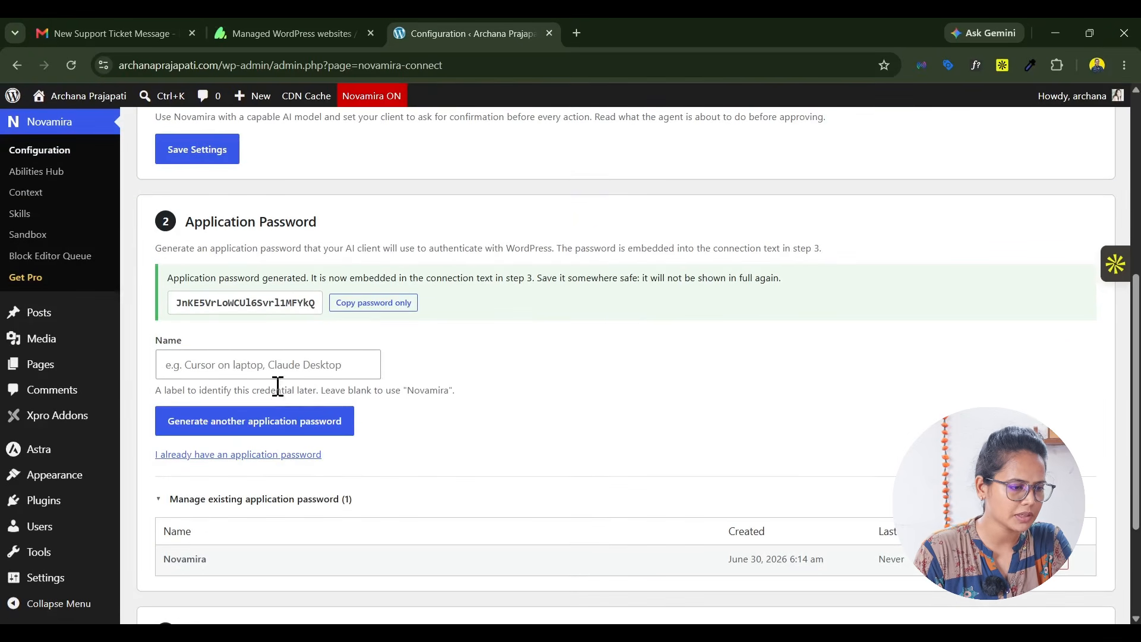
{"action": "left_click", "coordinate": [251, 373]}
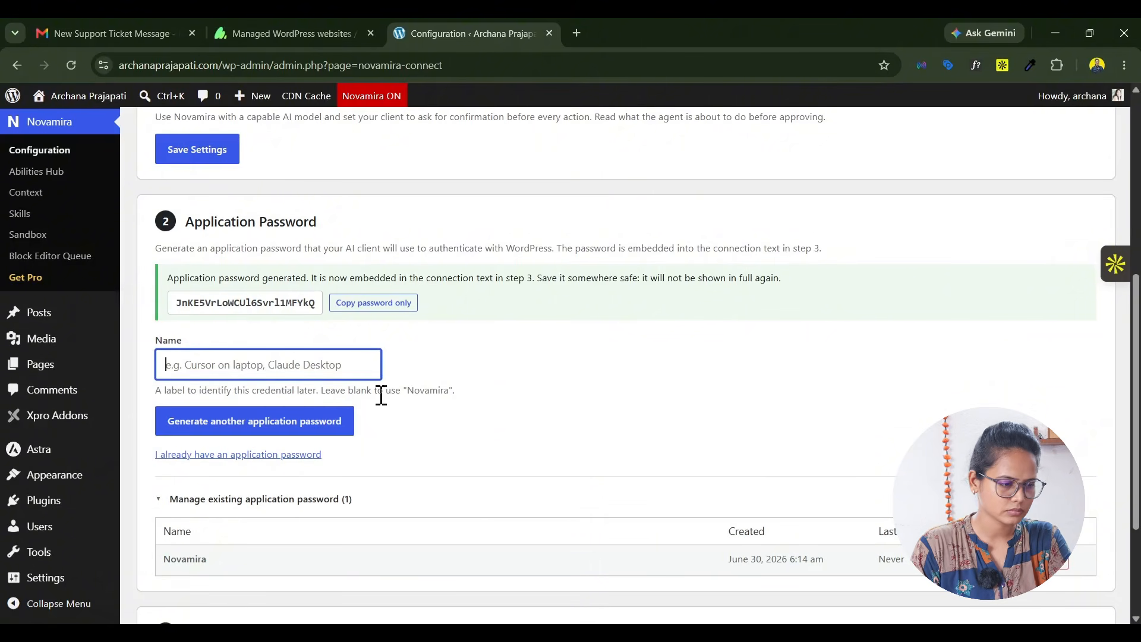
Step: Choose Claude Desktop as the AI client, reveal its manual setup and copy the mcpServers JSON configuration
{"action": "scroll", "coordinate": [410, 387], "scroll_direction": "down", "scroll_amount": 2}
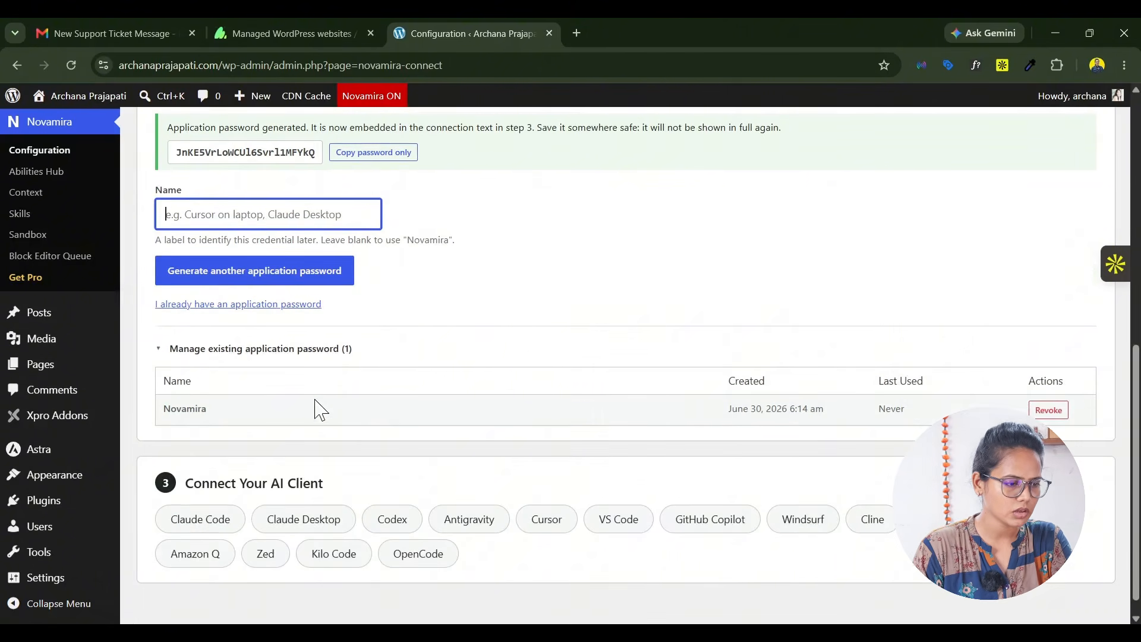
{"action": "scroll", "coordinate": [321, 410], "scroll_direction": "down", "scroll_amount": 1}
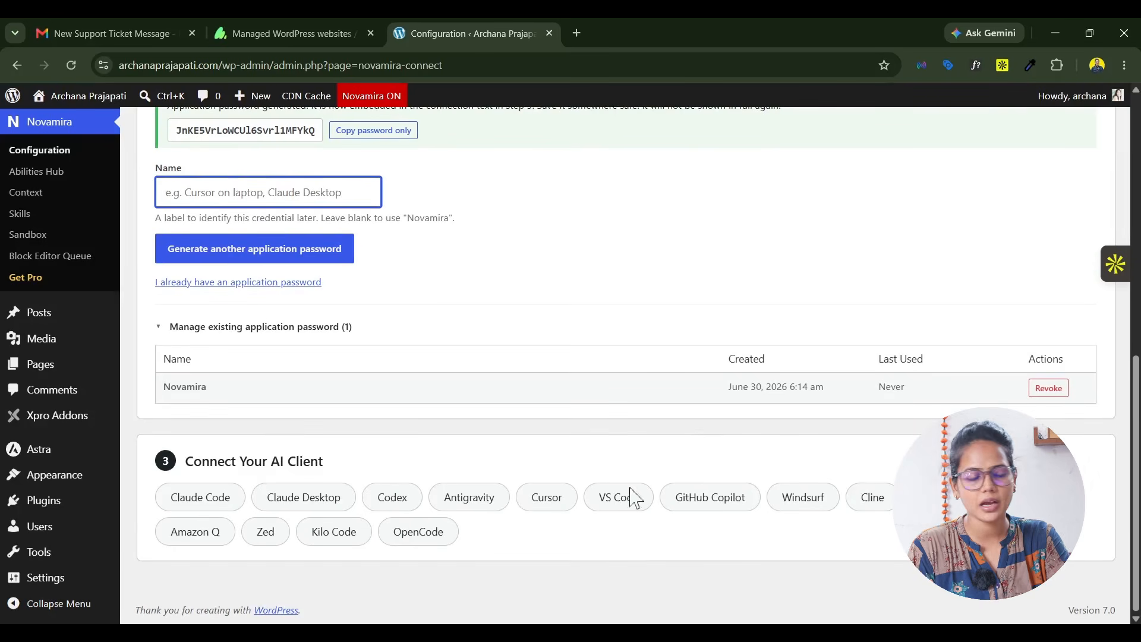
{"action": "left_click", "coordinate": [313, 506]}
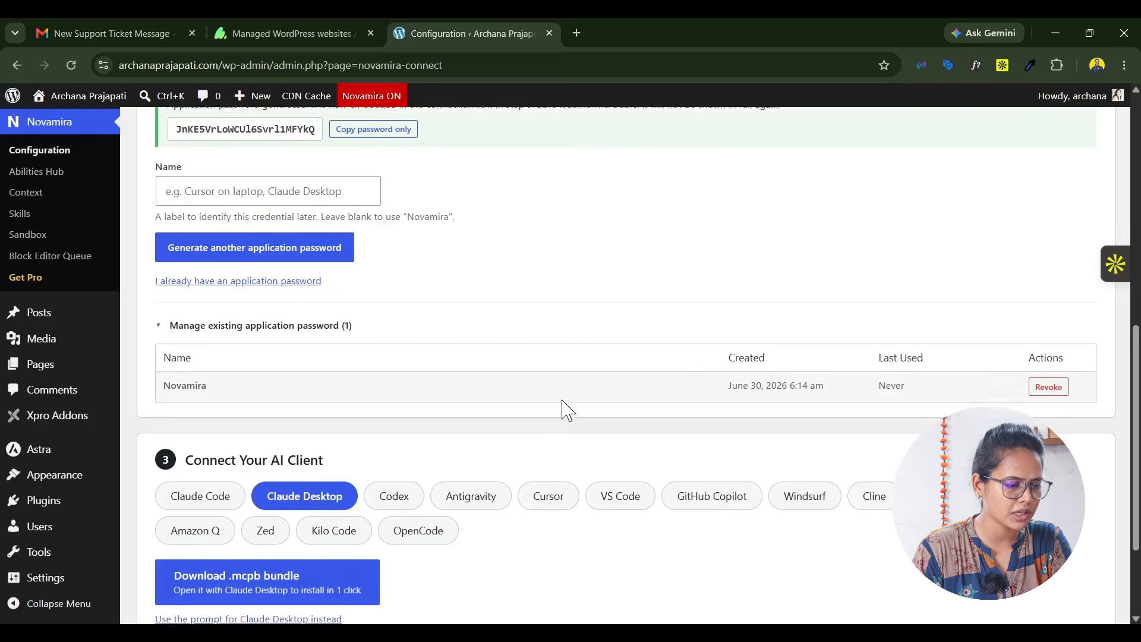
{"action": "scroll", "coordinate": [588, 374], "scroll_direction": "down", "scroll_amount": 2}
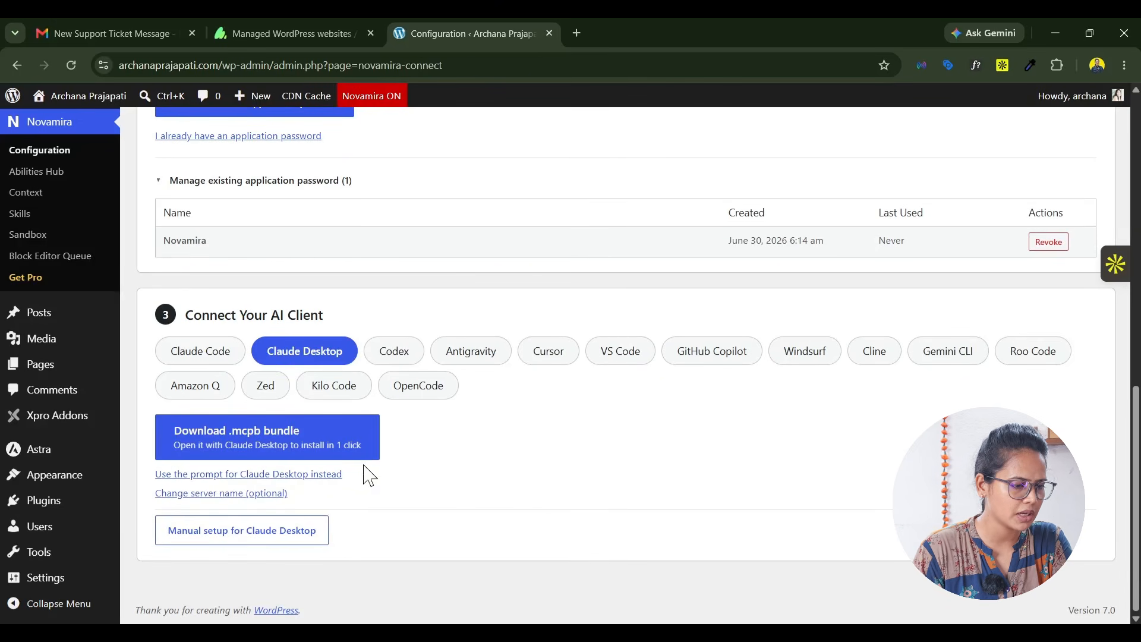
{"action": "left_click", "coordinate": [255, 544]}
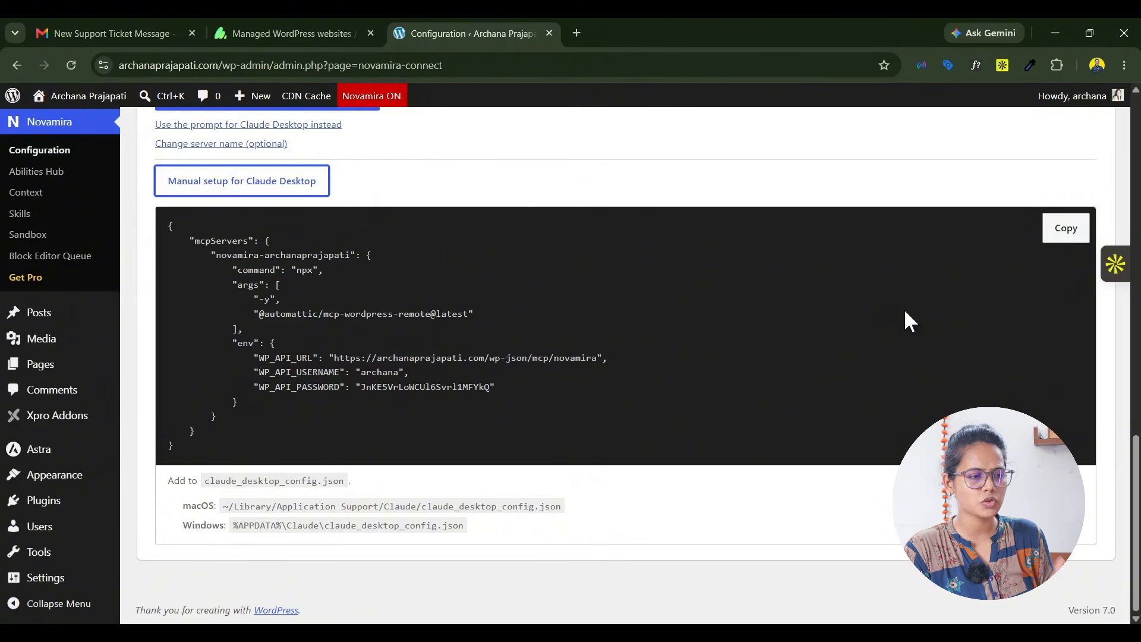
{"action": "left_click", "coordinate": [1067, 238]}
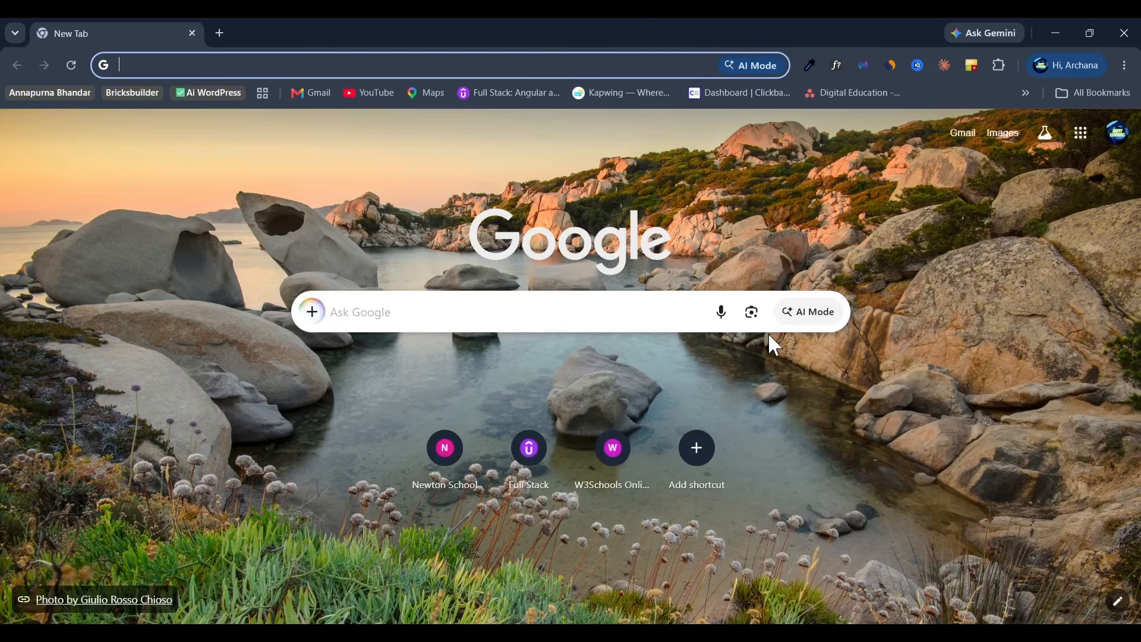
Step: Search Google for "node js download", open the official Node.js download page and download the x64 Windows Installer (.msi)
{"action": "type", "text": "node js"}
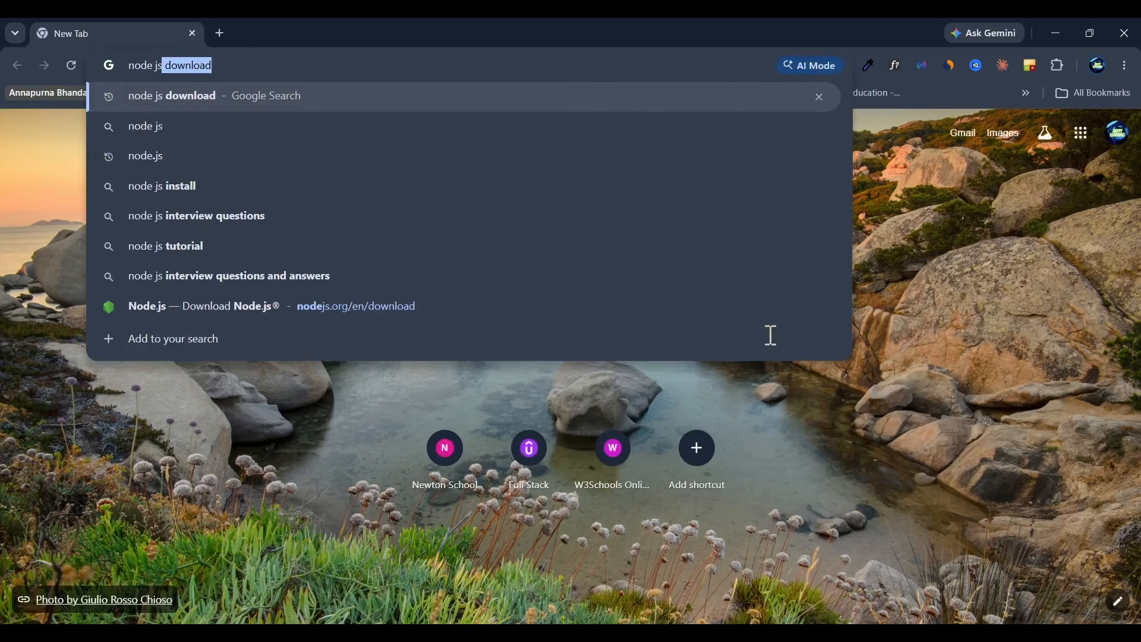
{"action": "key", "text": "Return"}
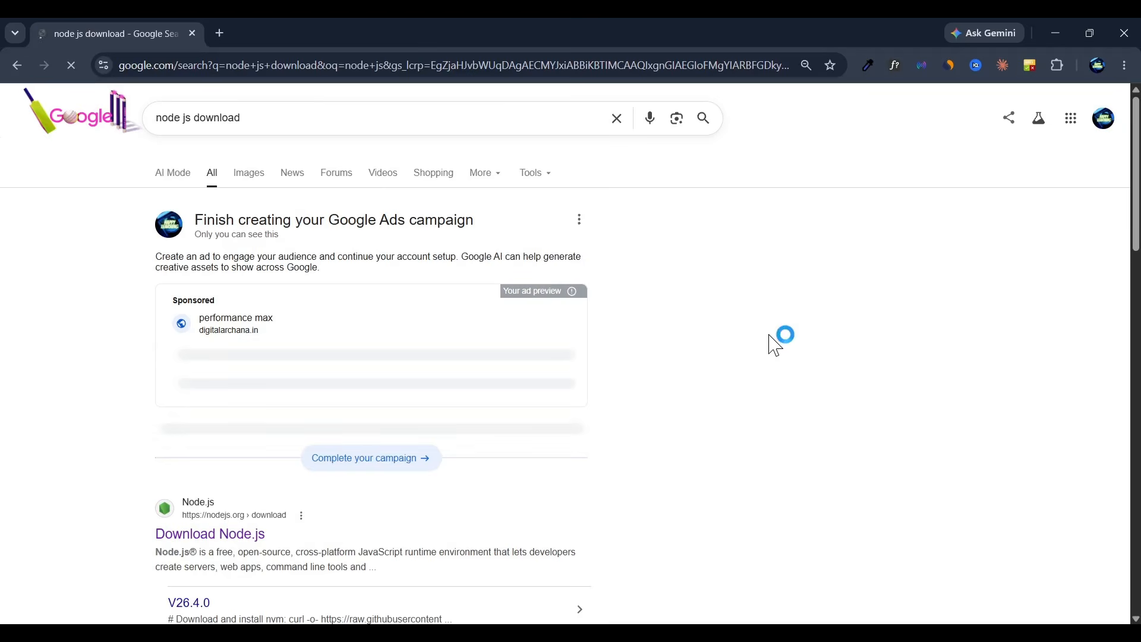
{"action": "scroll", "coordinate": [208, 487], "scroll_direction": "down", "scroll_amount": 4}
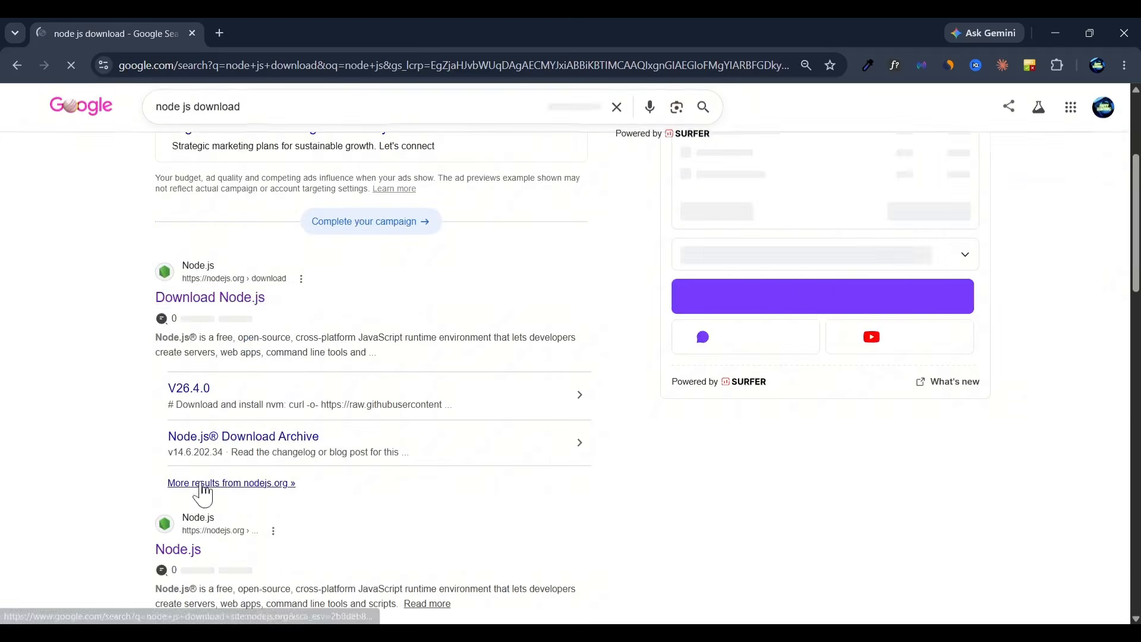
{"action": "left_click", "coordinate": [226, 302]}
{"action": "scroll", "coordinate": [120, 447], "scroll_direction": "down", "scroll_amount": 2}
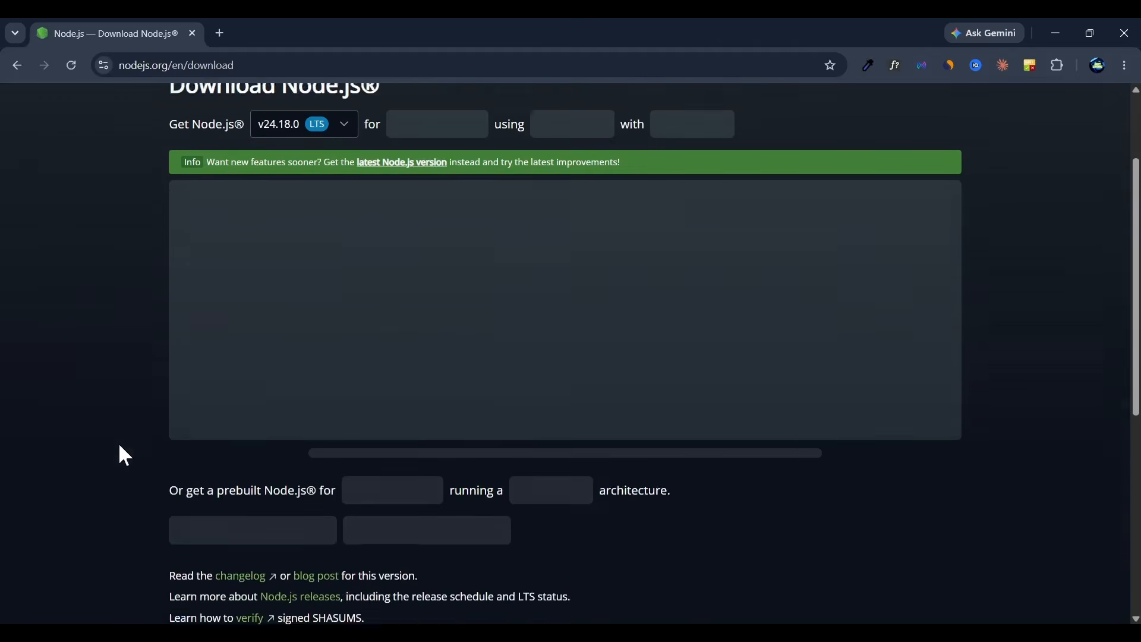
{"action": "scroll", "coordinate": [119, 442], "scroll_direction": "down", "scroll_amount": 2}
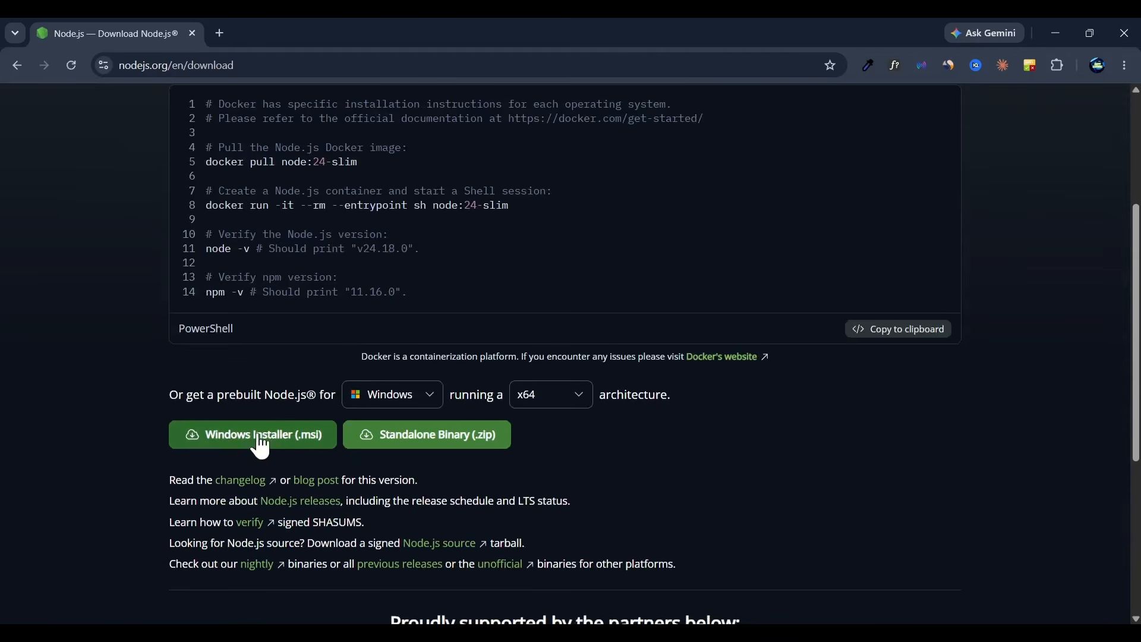
{"action": "left_click", "coordinate": [180, 441]}
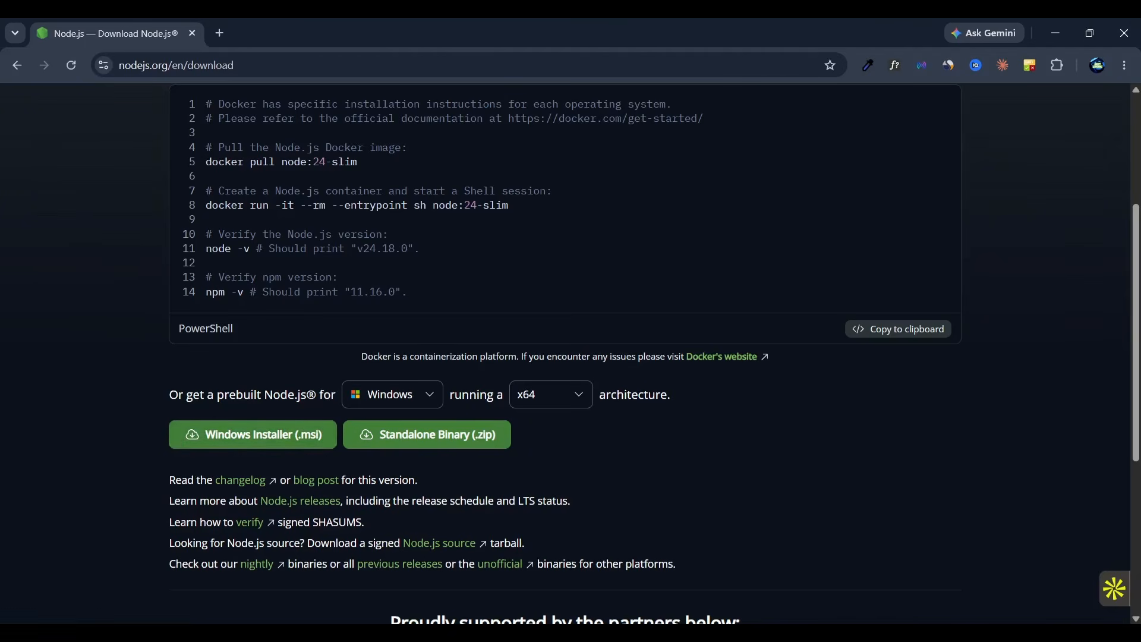
Step: Search the computer for the installed Node.js app and open it to check that it runs
{"action": "key", "text": "super"}
{"action": "type", "text": "no"}
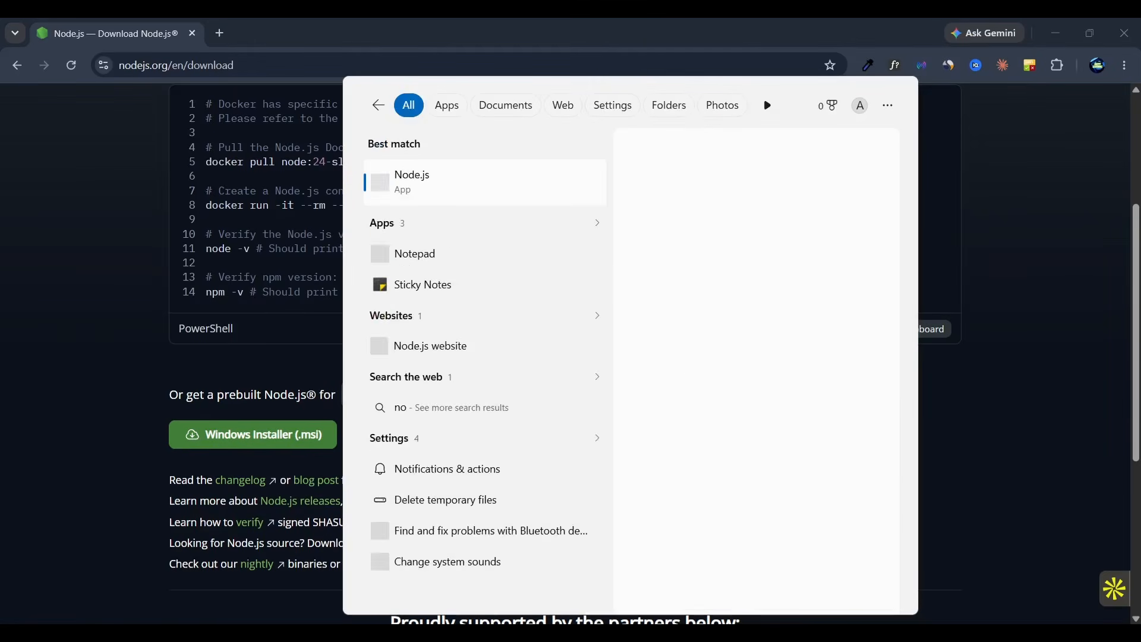
{"action": "type", "text": " de"}
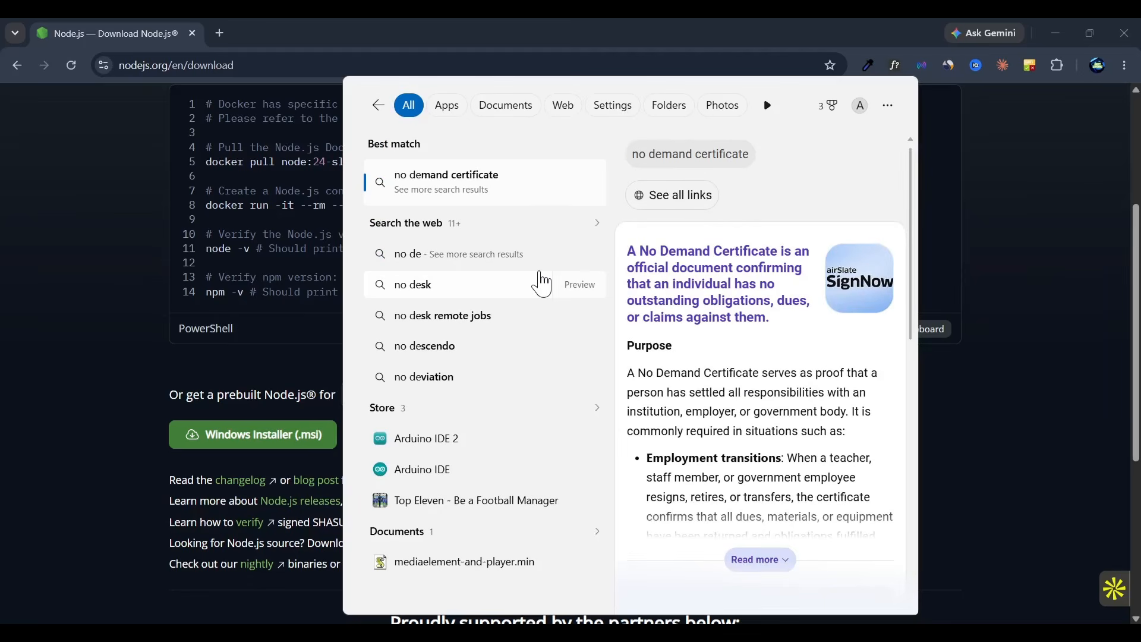
{"action": "key", "text": "BackSpace"}
{"action": "key", "text": "BackSpace"}
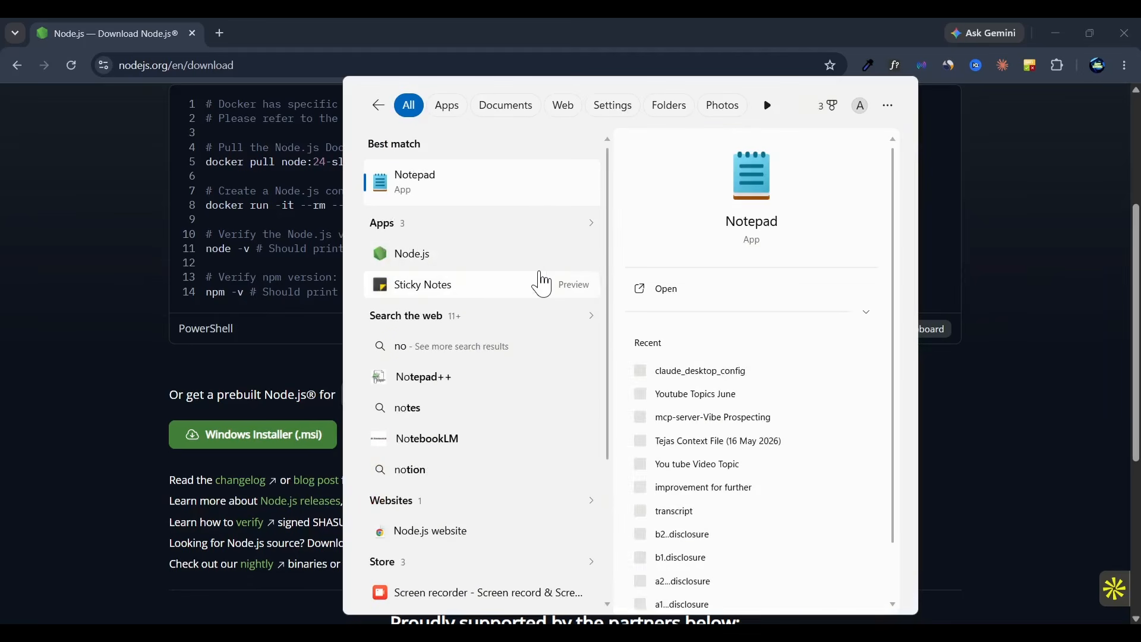
{"action": "left_click", "coordinate": [458, 262]}
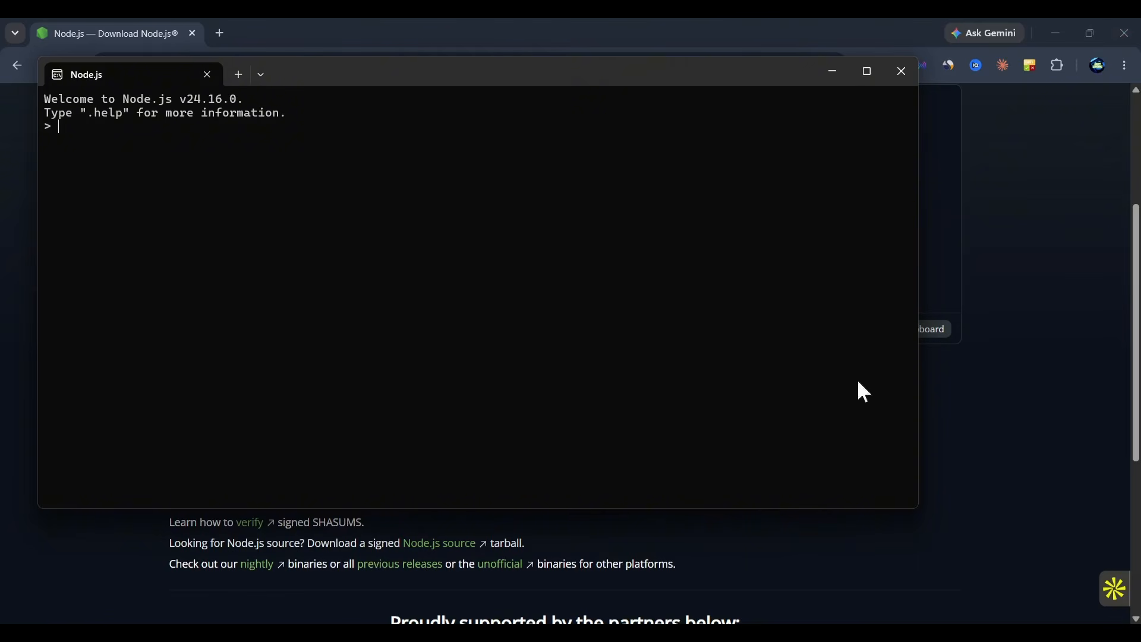
Step: Switch to Claude Desktop, go to its Developer settings and open the local MCP servers' configuration file location
{"action": "left_click", "coordinate": [696, 633]}
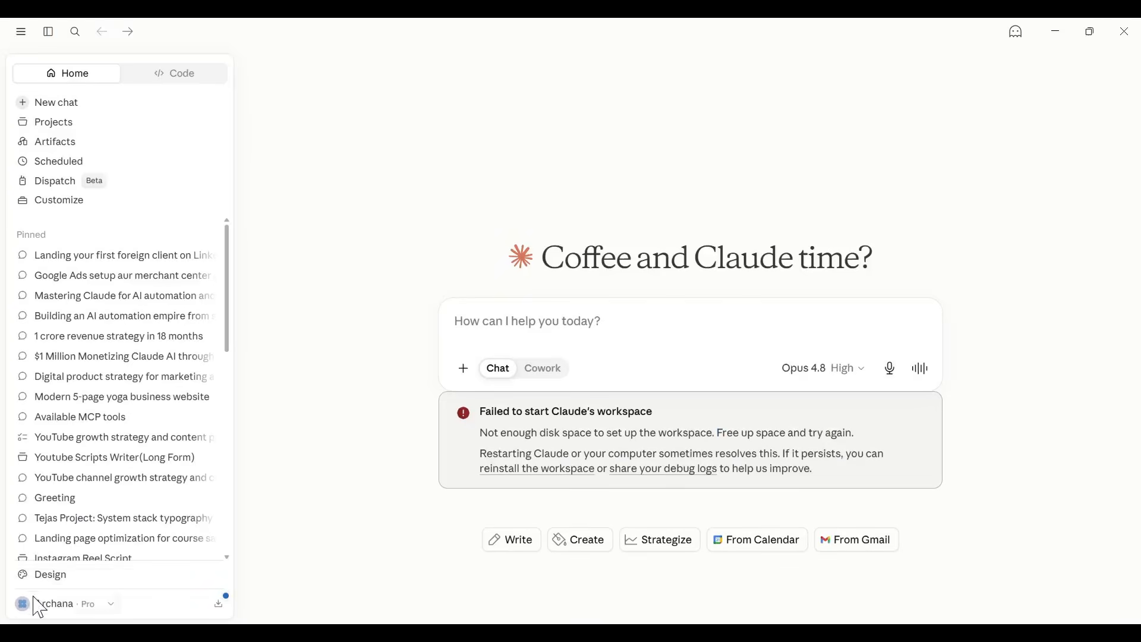
{"action": "left_click", "coordinate": [38, 604]}
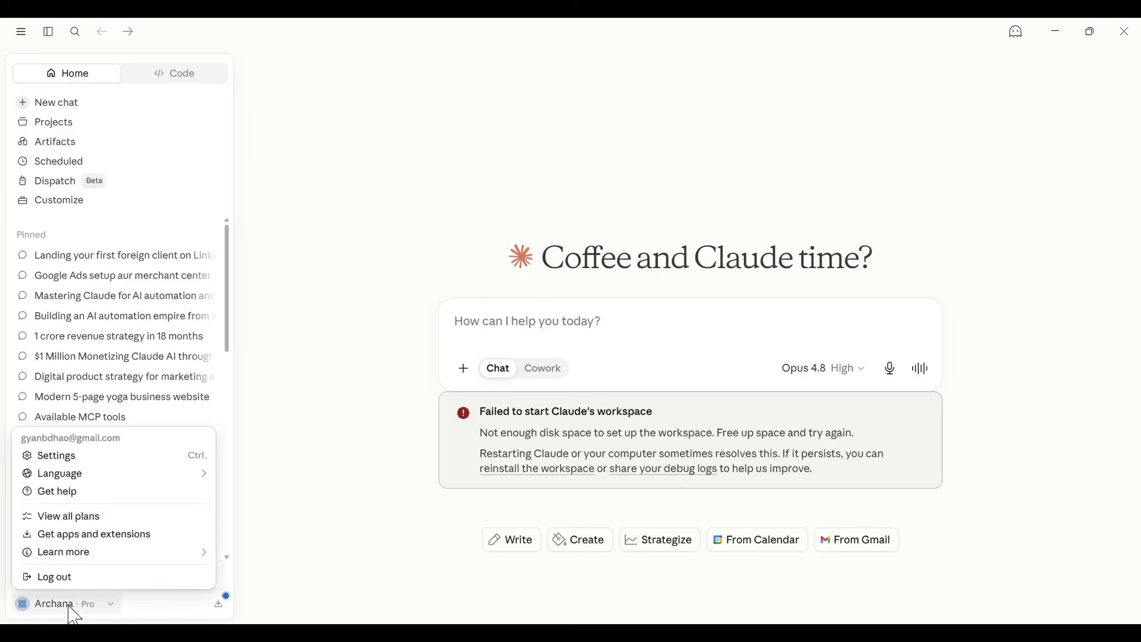
{"action": "left_click", "coordinate": [62, 459]}
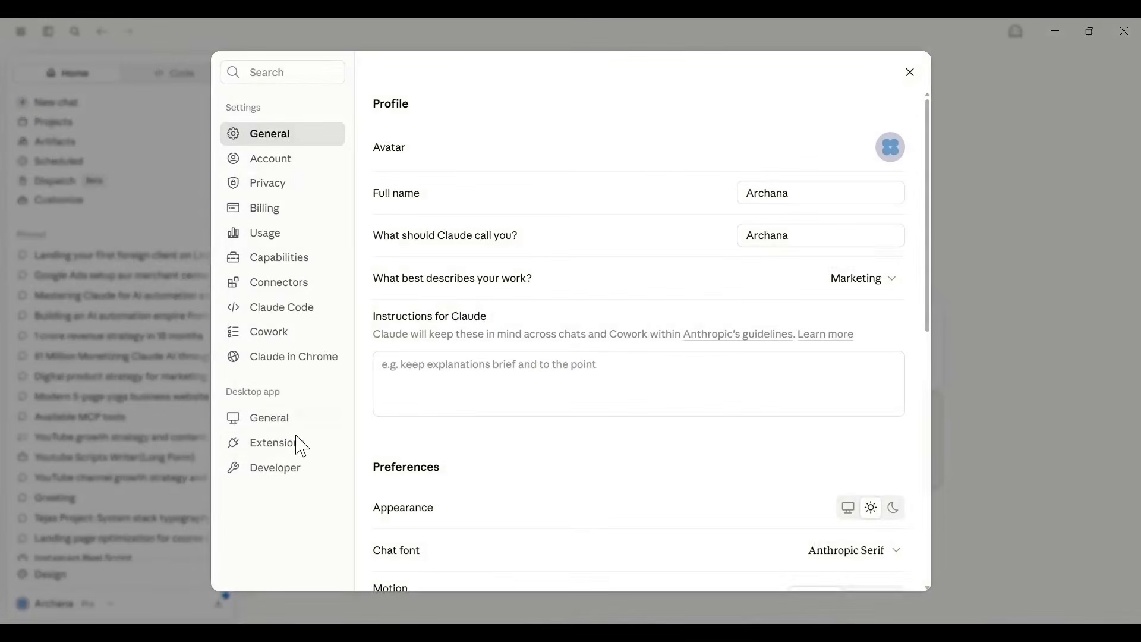
{"action": "left_click", "coordinate": [297, 481]}
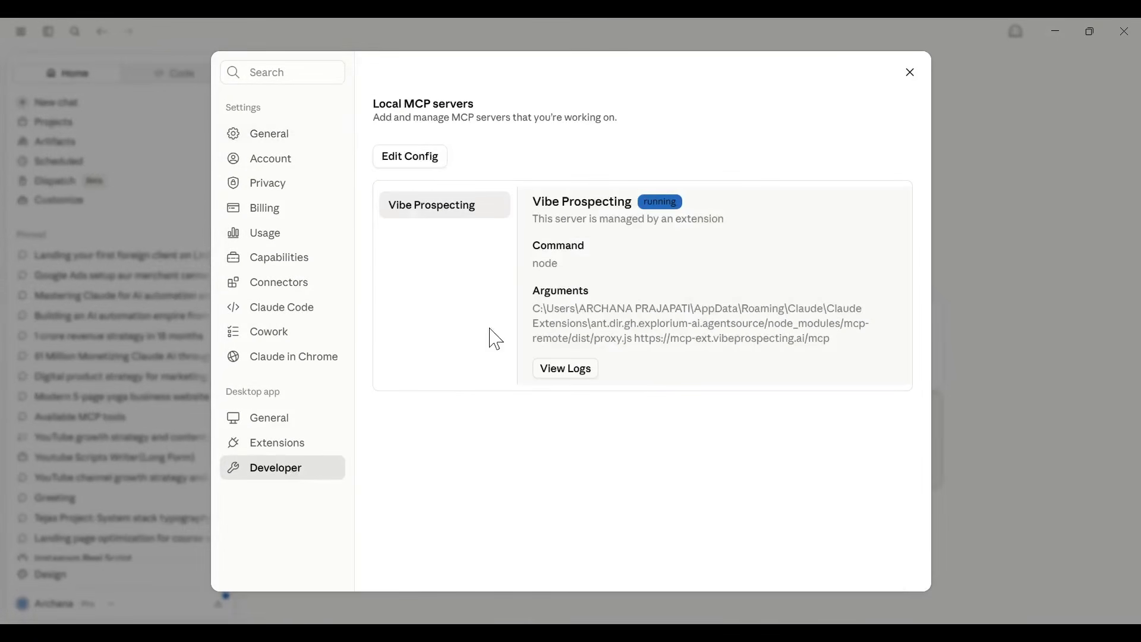
{"action": "left_click", "coordinate": [416, 160]}
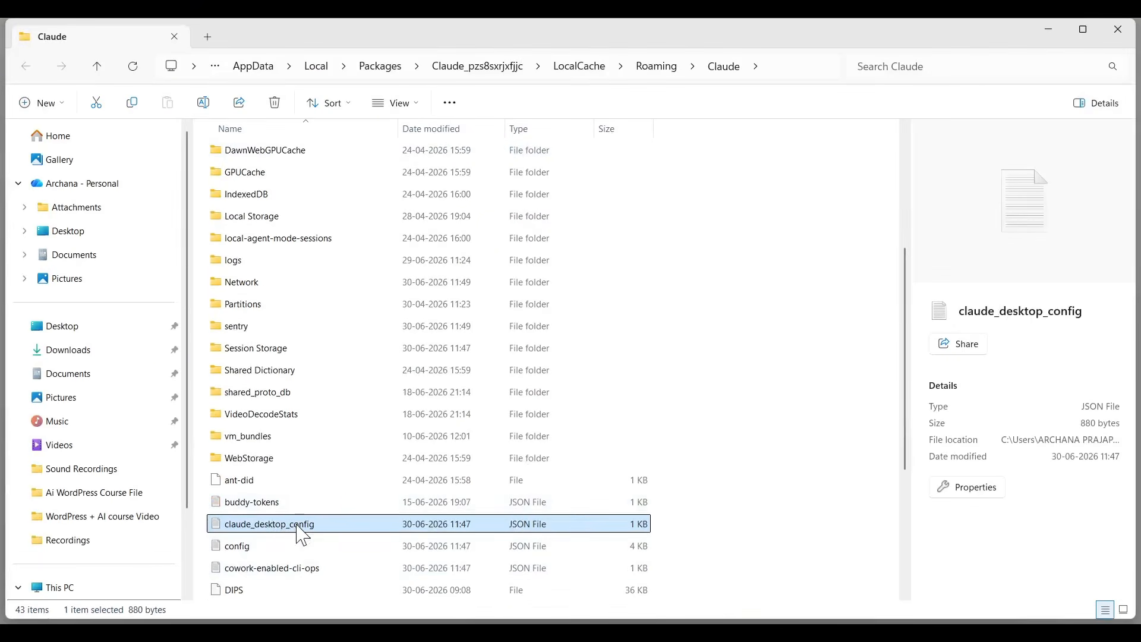
Step: Replace the entire contents of claude_desktop_config with the copied Novamira mcpServers JSON, including the WordPress API password, and save the file
{"action": "double_click", "coordinate": [303, 536]}
{"action": "key", "text": "ctrl+a"}
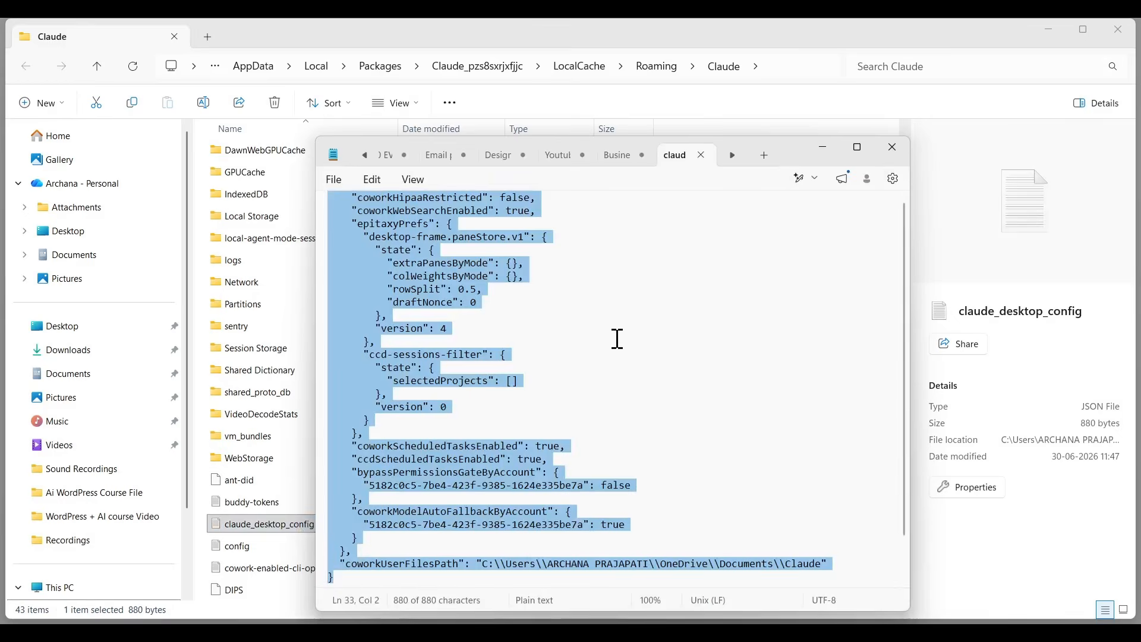
{"action": "key", "text": "BackSpace"}
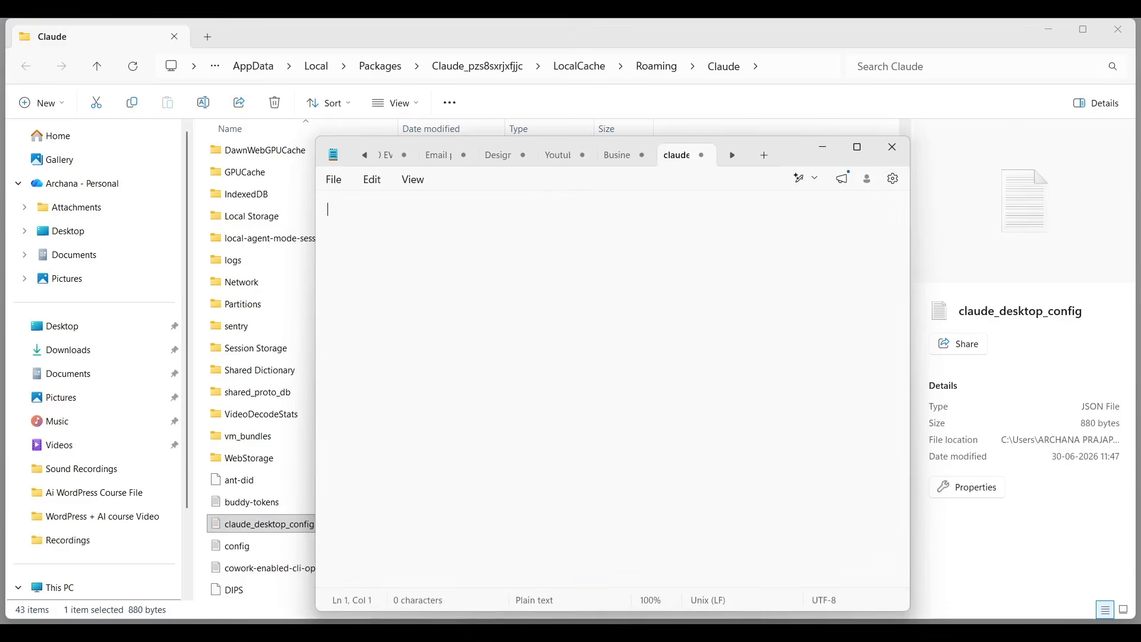
{"action": "mouse_move", "coordinate": [685, 631]}
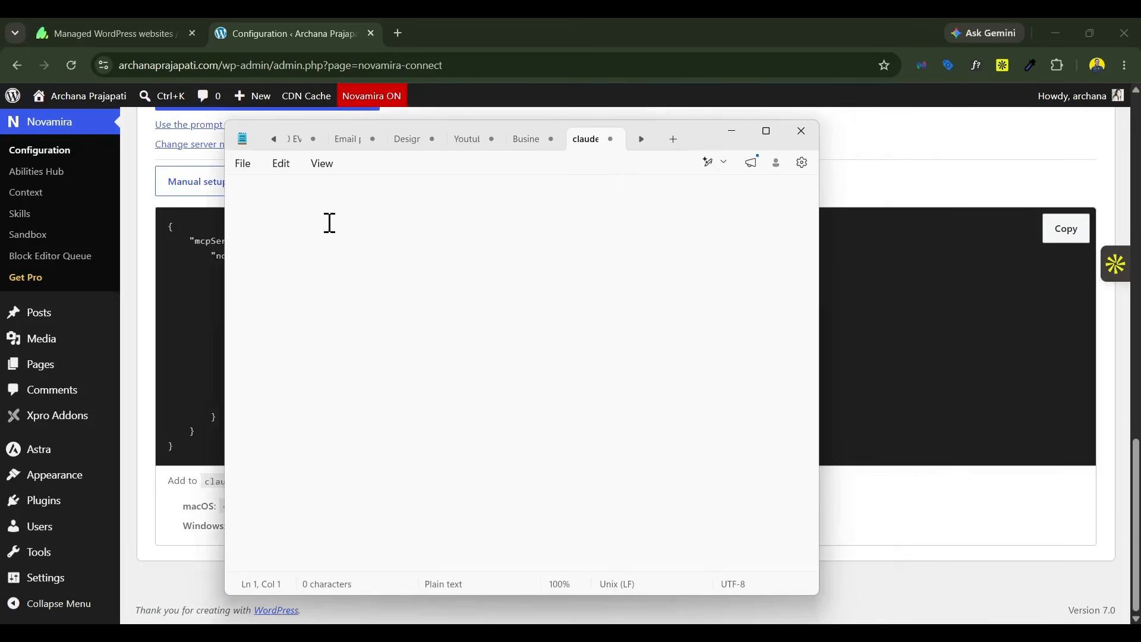
{"action": "key", "text": "ctrl+v"}
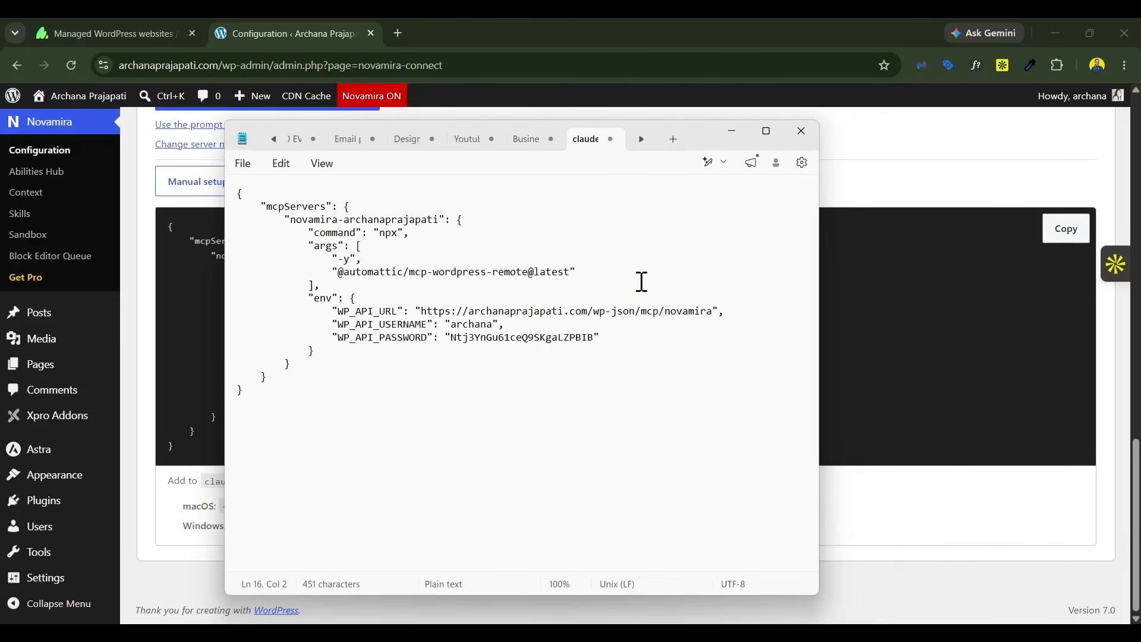
{"action": "left_click", "coordinate": [242, 164]}
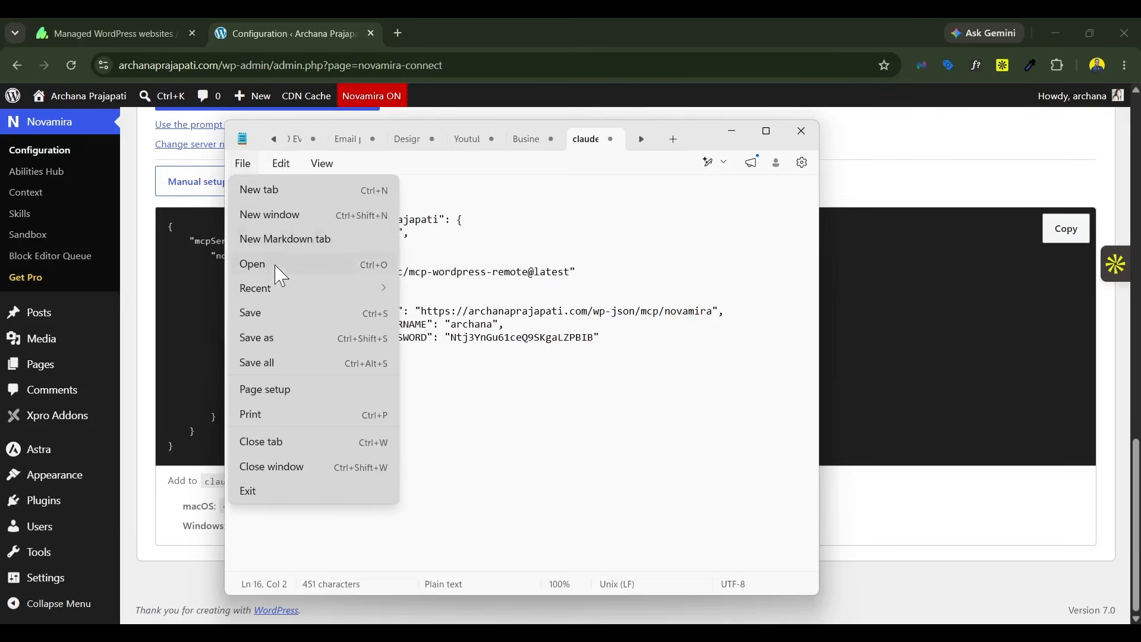
{"action": "left_click", "coordinate": [272, 313]}
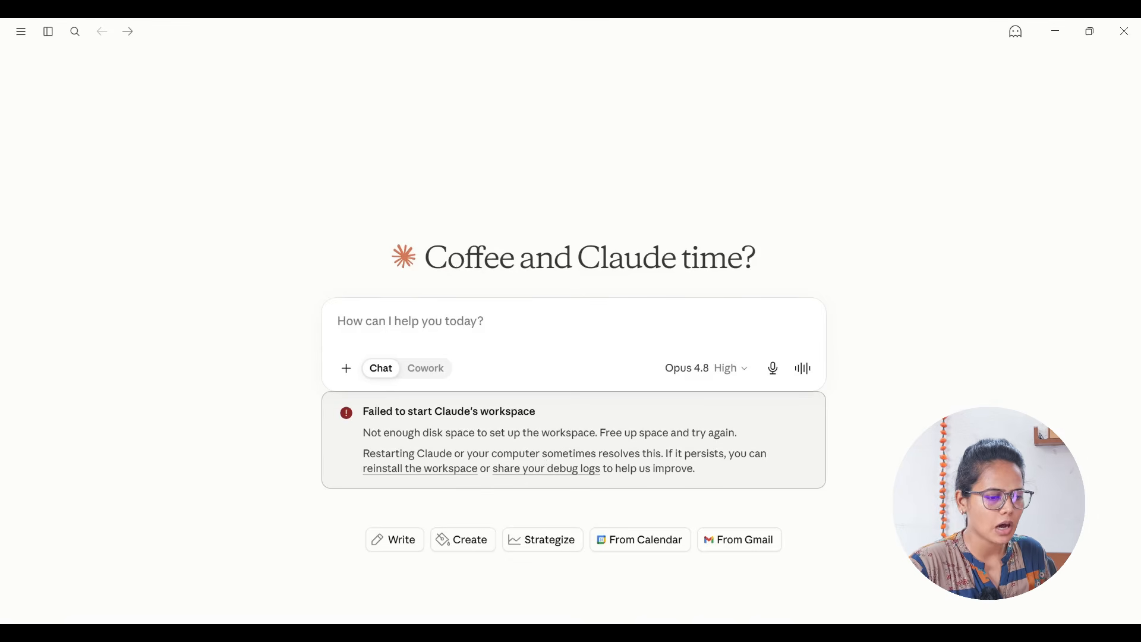
Step: Check the Novamira server's status among the local MCP servers in Claude's Developer settings, and close the settings
{"action": "mouse_move", "coordinate": [46, 32]}
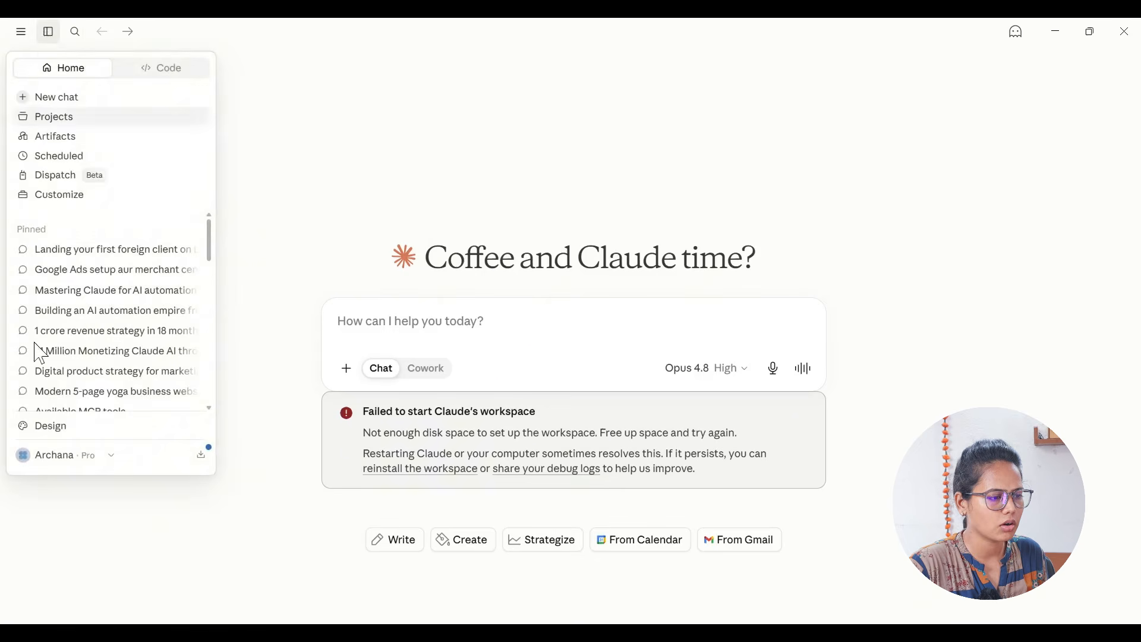
{"action": "left_click", "coordinate": [66, 458]}
{"action": "left_click", "coordinate": [69, 308]}
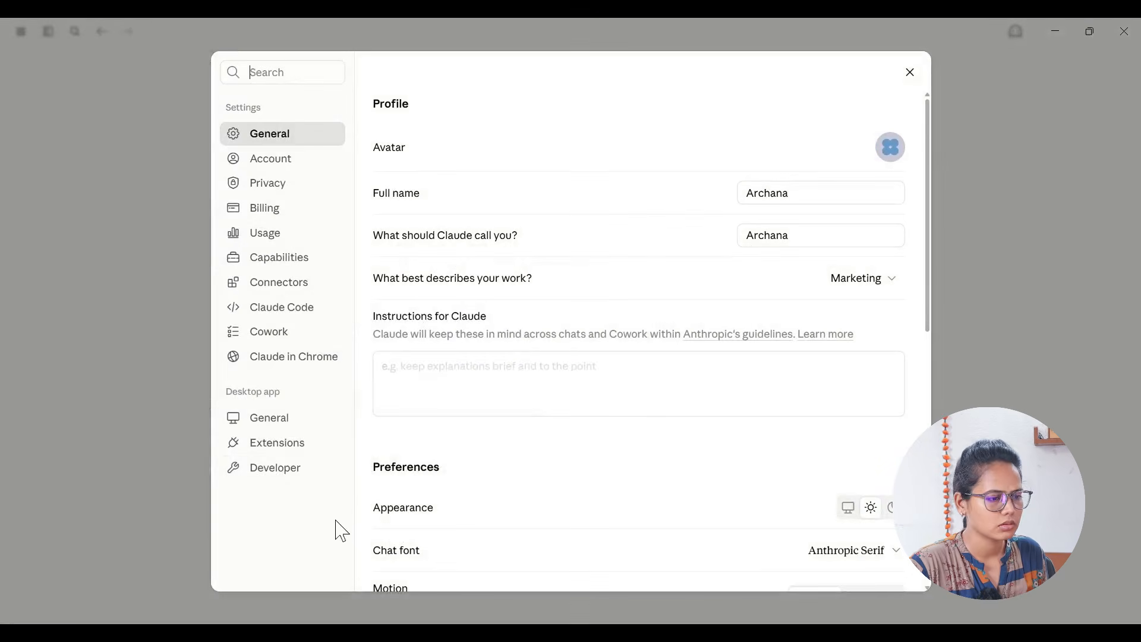
{"action": "left_click", "coordinate": [300, 479]}
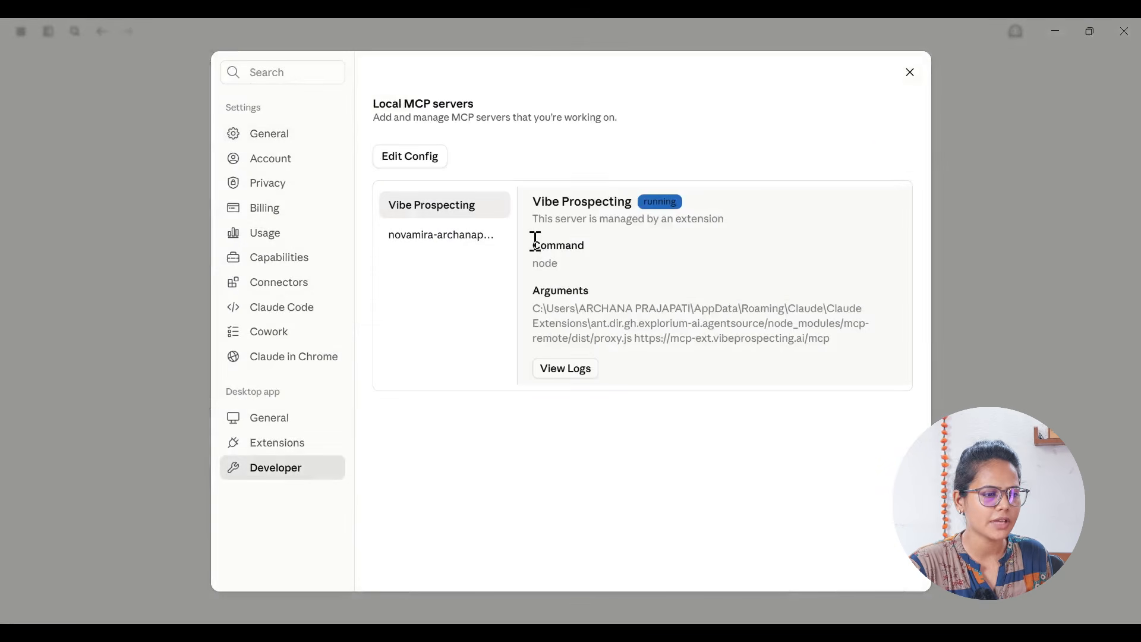
{"action": "left_click", "coordinate": [473, 242]}
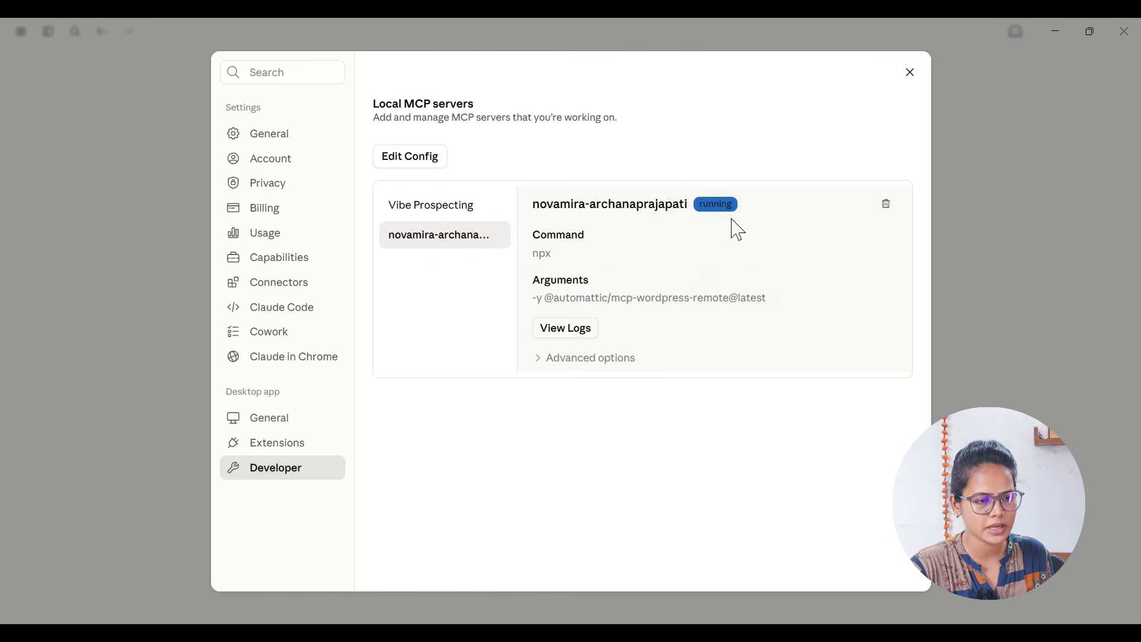
{"action": "mouse_move", "coordinate": [784, 634]}
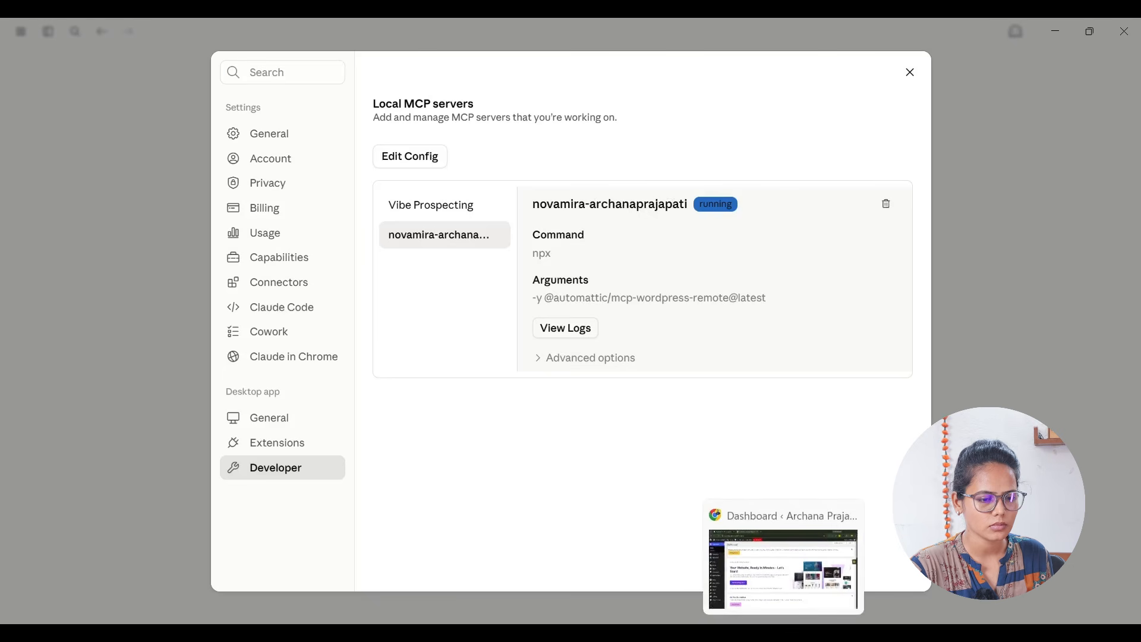
{"action": "left_click", "coordinate": [910, 74]}
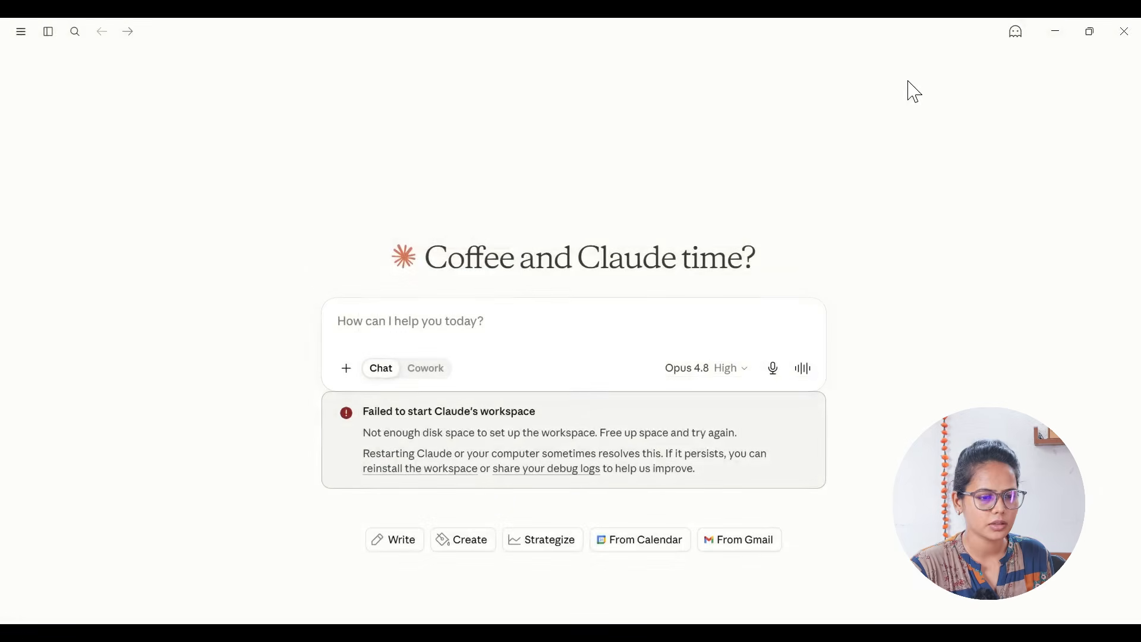
Step: Open the "WordPress AI course landing page design" chat and paste the prompt for converting the design to native Elementor elements with XPRO
{"action": "mouse_move", "coordinate": [37, 27]}
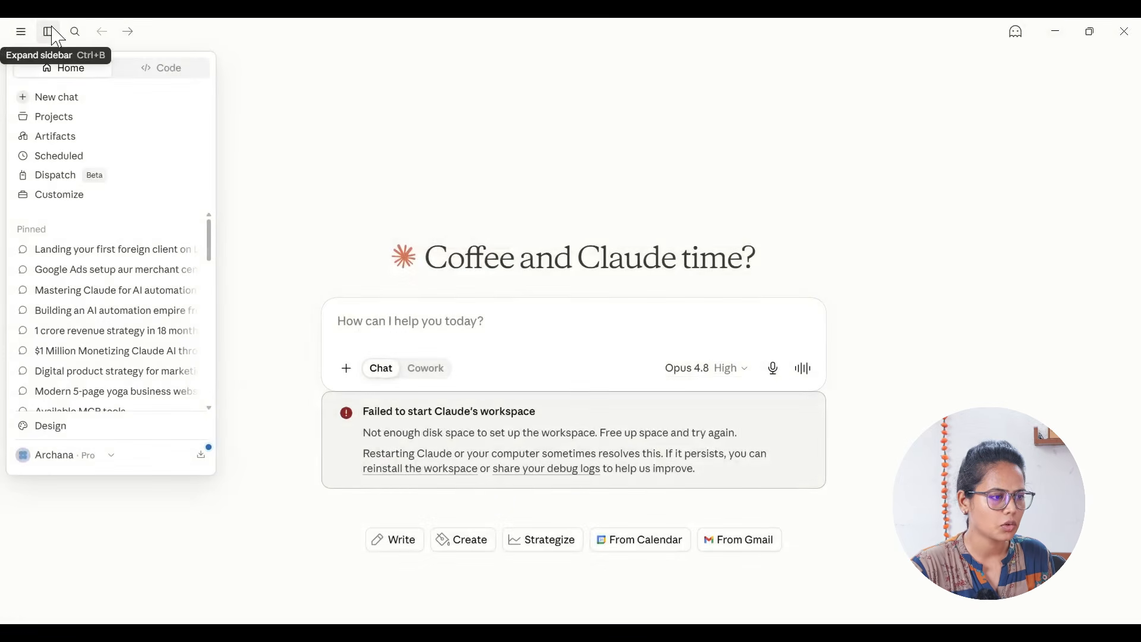
{"action": "scroll", "coordinate": [97, 331], "scroll_direction": "down", "scroll_amount": 3}
{"action": "scroll", "coordinate": [98, 334], "scroll_direction": "down", "scroll_amount": 3}
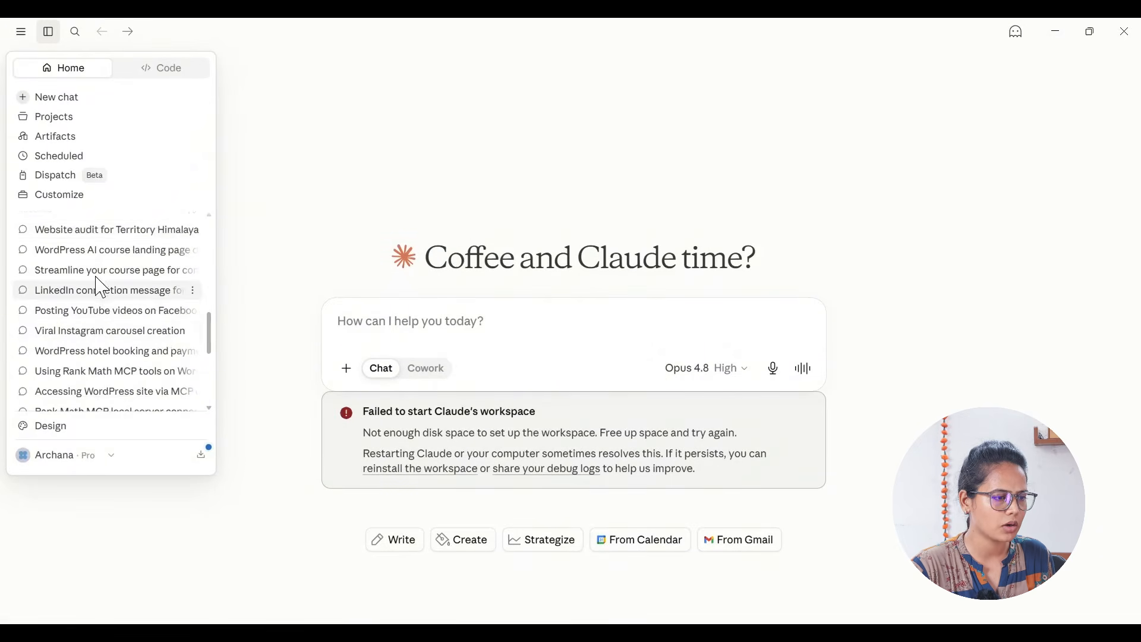
{"action": "left_click", "coordinate": [97, 247]}
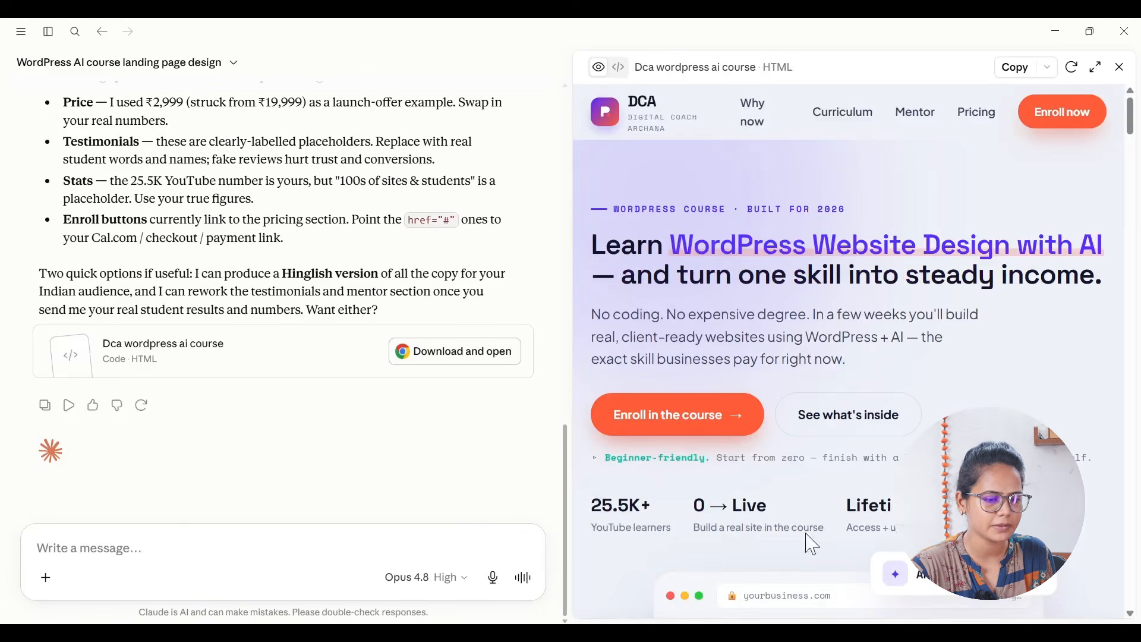
{"action": "type", "text": "I want you to take this design and convert it for the Elementor page builder for wordpress. Make sure to use the native Elementor elements and not HTML widgets. Use the container and not the inner sections. Also, I have disabled the atomic editor; do not use the atomic elements. We have installed the Novamira plugin to help you understand how to use Elementor elements better. Do not use the Elementor Pro widgets; use the elements provided by XPRO. Also, remember this is a landing page, so use the page layout canvas, design accurately and perfectly as designed in HTML. Make sure all design should be responsive and seo friendly. Can you now convert this website and push it to my domain connect \"website url\""}
{"action": "scroll", "coordinate": [210, 439], "scroll_direction": "up", "scroll_amount": 4}
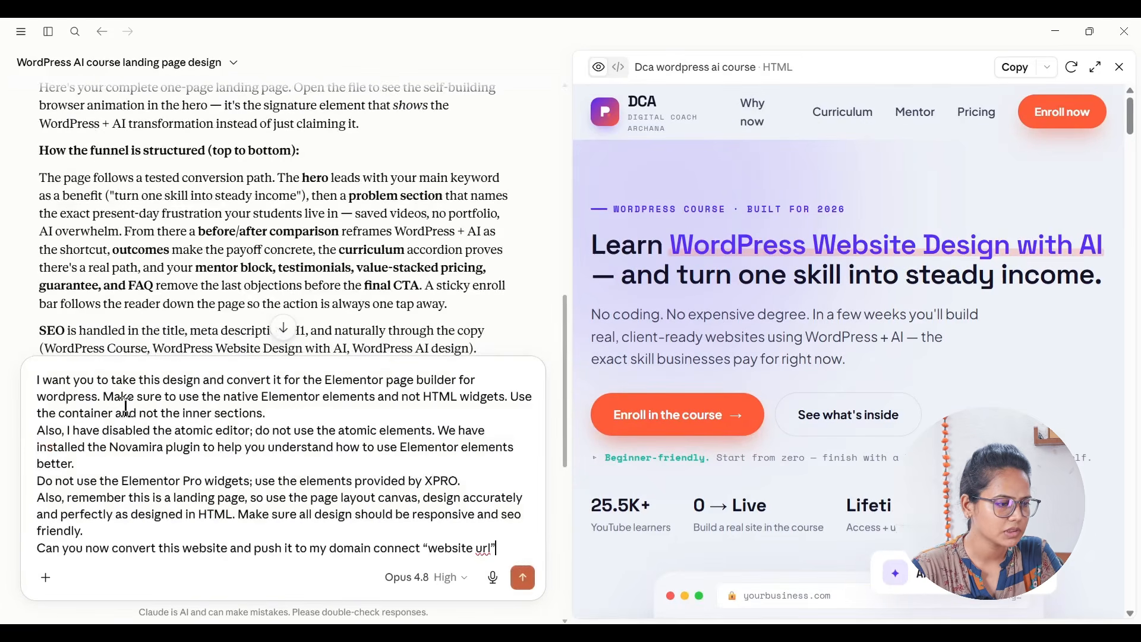
{"action": "scroll", "coordinate": [340, 189], "scroll_direction": "down", "scroll_amount": 6}
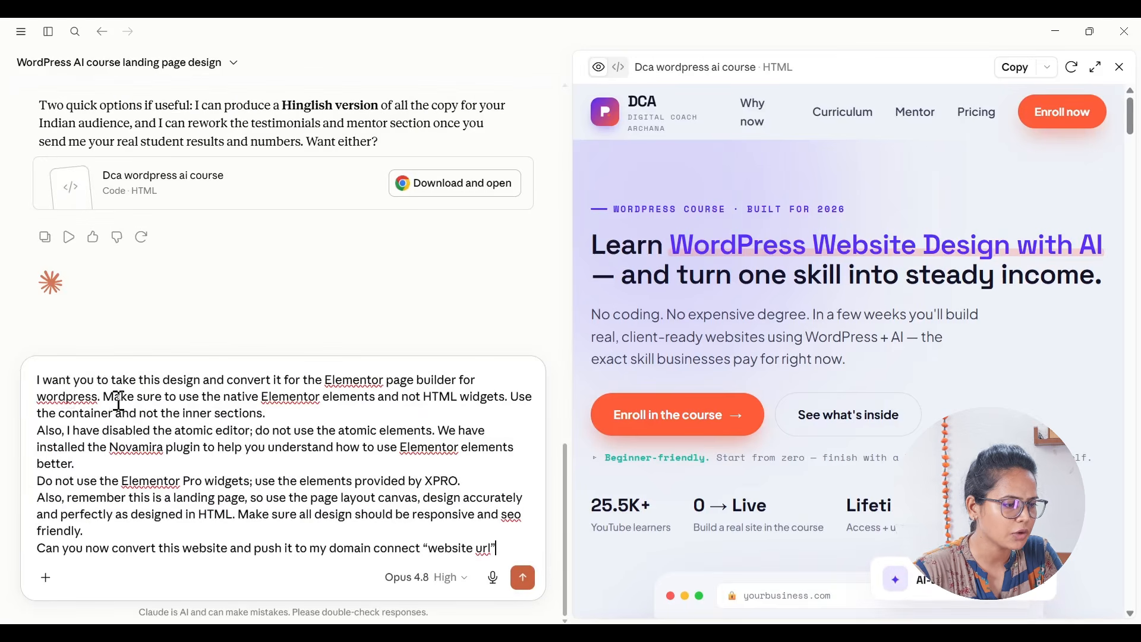
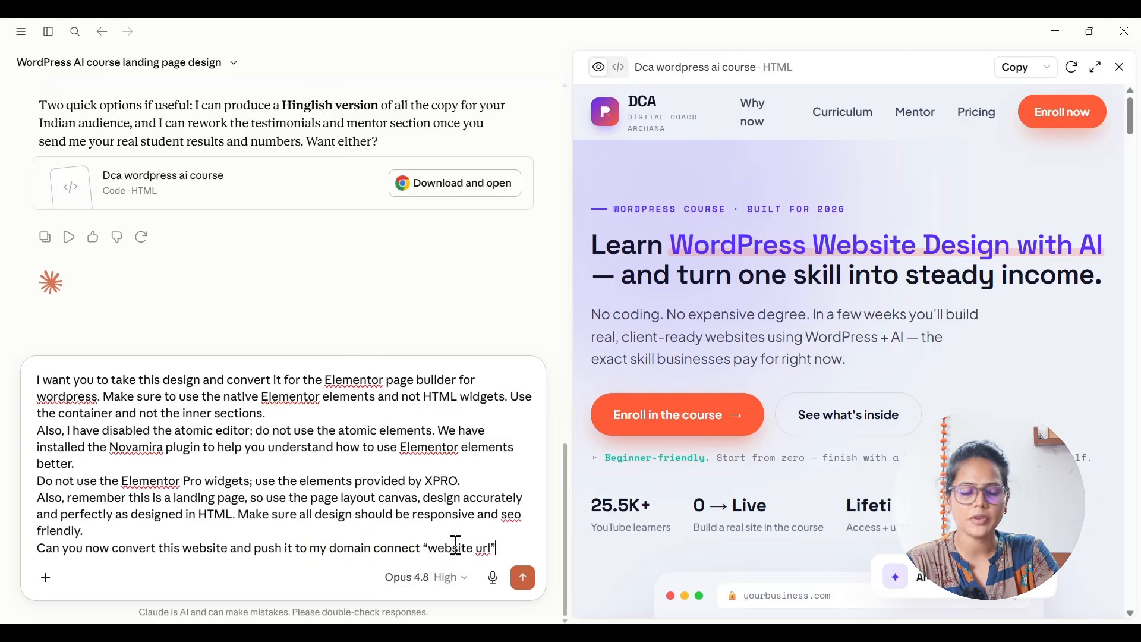
Step: Replace the "website url" placeholder in the Elementor conversion prompt with the WordPress site's own address and send the prompt
{"action": "key", "text": "alt+Tab"}
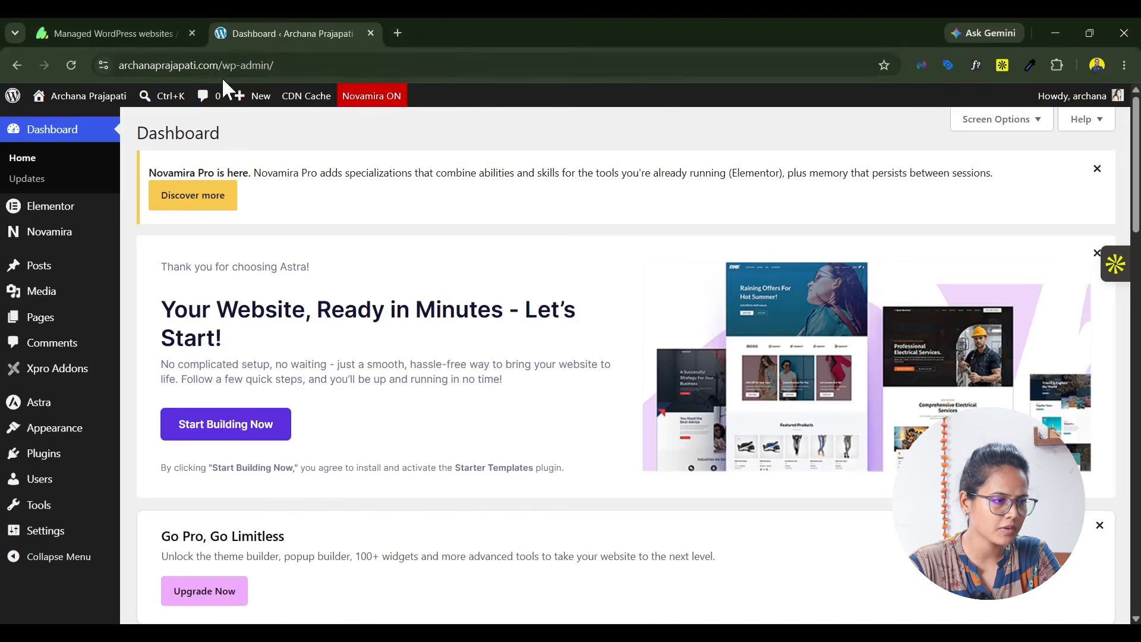
{"action": "left_click_drag", "start_coordinate": [219, 67], "coordinate": [1, 87]}
{"action": "key", "text": "ctrl+c"}
{"action": "key", "text": "alt+Tab"}
{"action": "key", "text": "ctrl+v"}
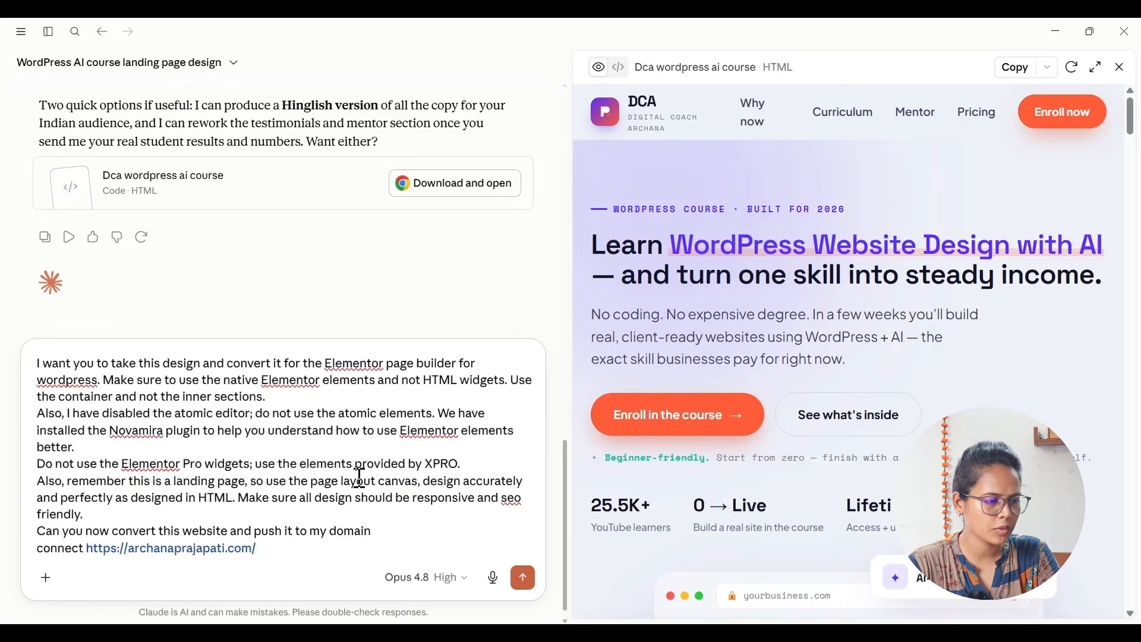
{"action": "left_click", "coordinate": [527, 584]}
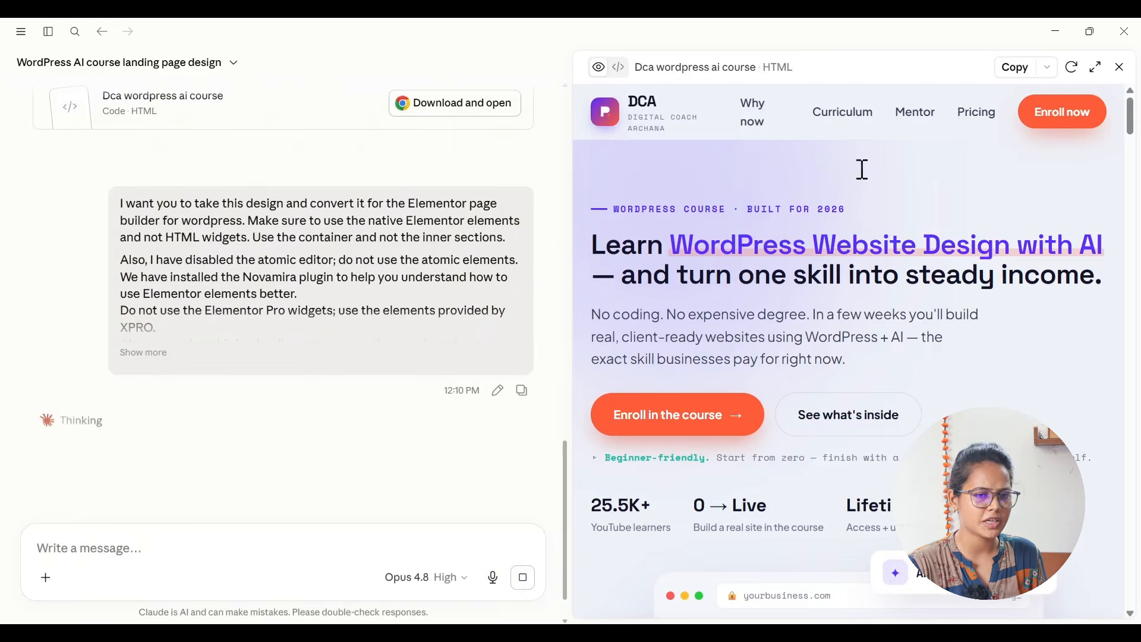
Step: Close the HTML design preview and always allow Claude to use Novamira's Discover Abilities tool
{"action": "left_click", "coordinate": [1120, 67]}
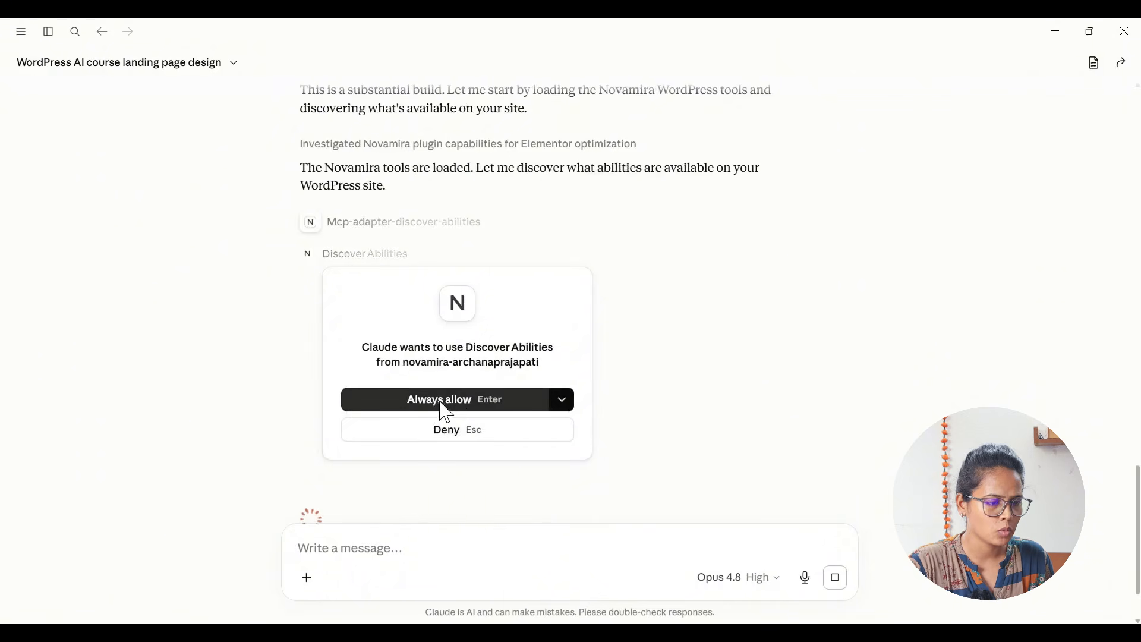
{"action": "left_click", "coordinate": [466, 405]}
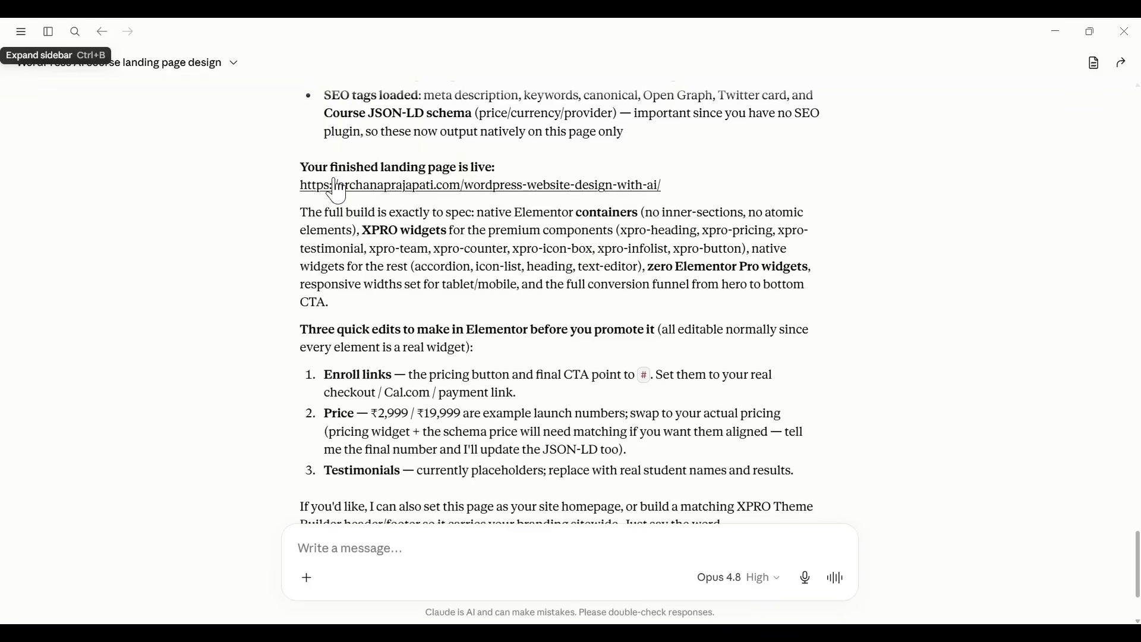
Step: Open the finished landing page from Claude's reply and examine its sections from the hero to the footer
{"action": "left_click", "coordinate": [492, 189]}
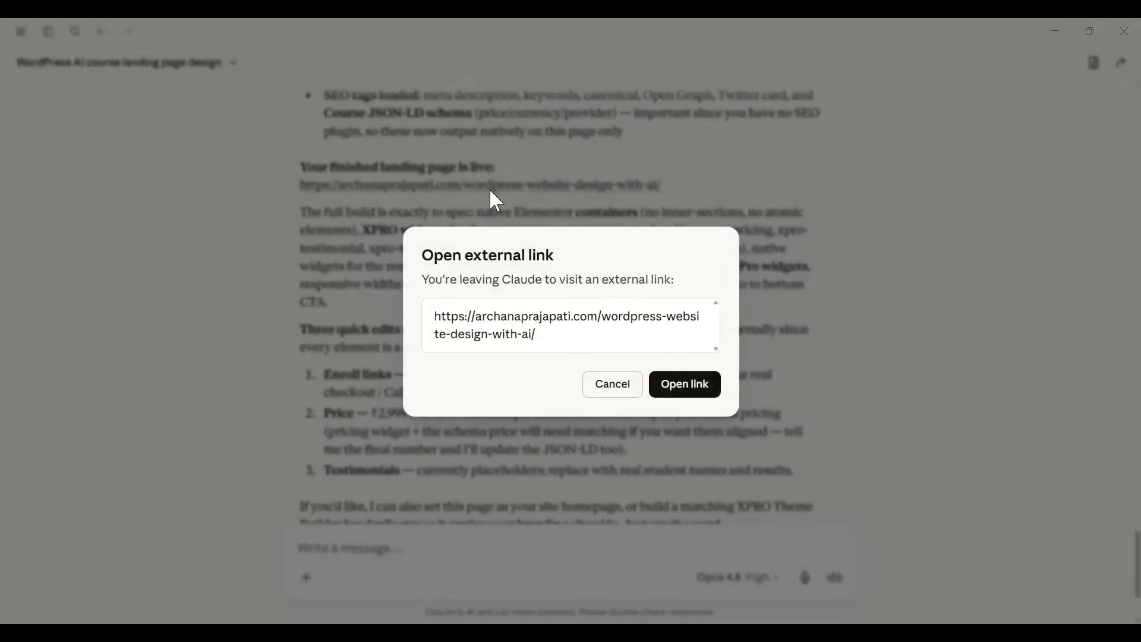
{"action": "left_click", "coordinate": [685, 390]}
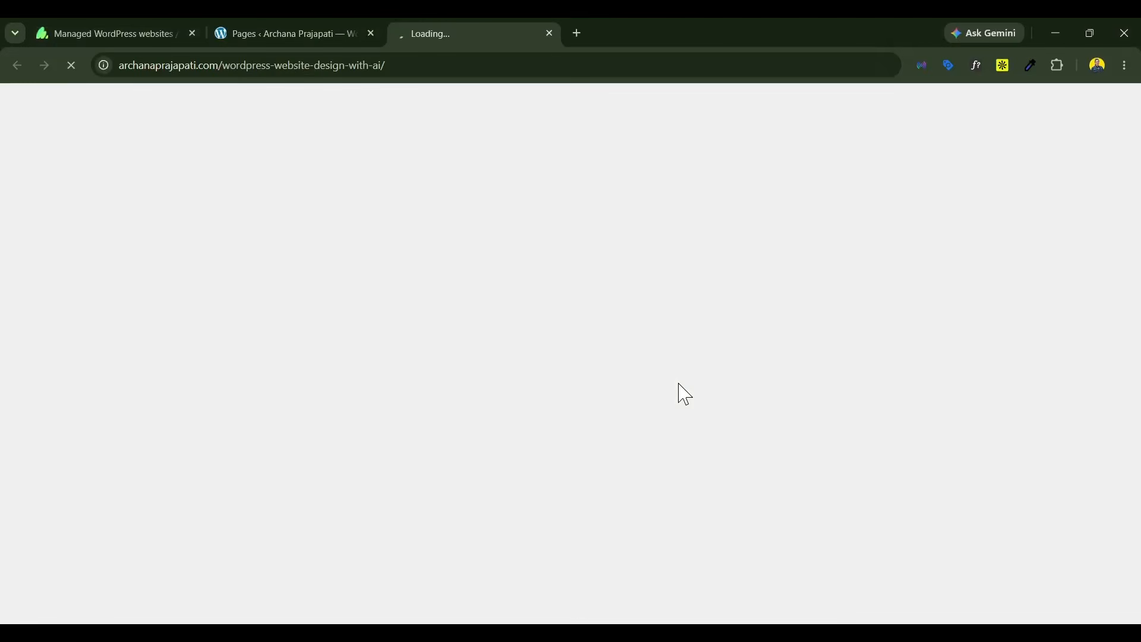
{"action": "scroll", "coordinate": [654, 390], "scroll_direction": "down", "scroll_amount": 5}
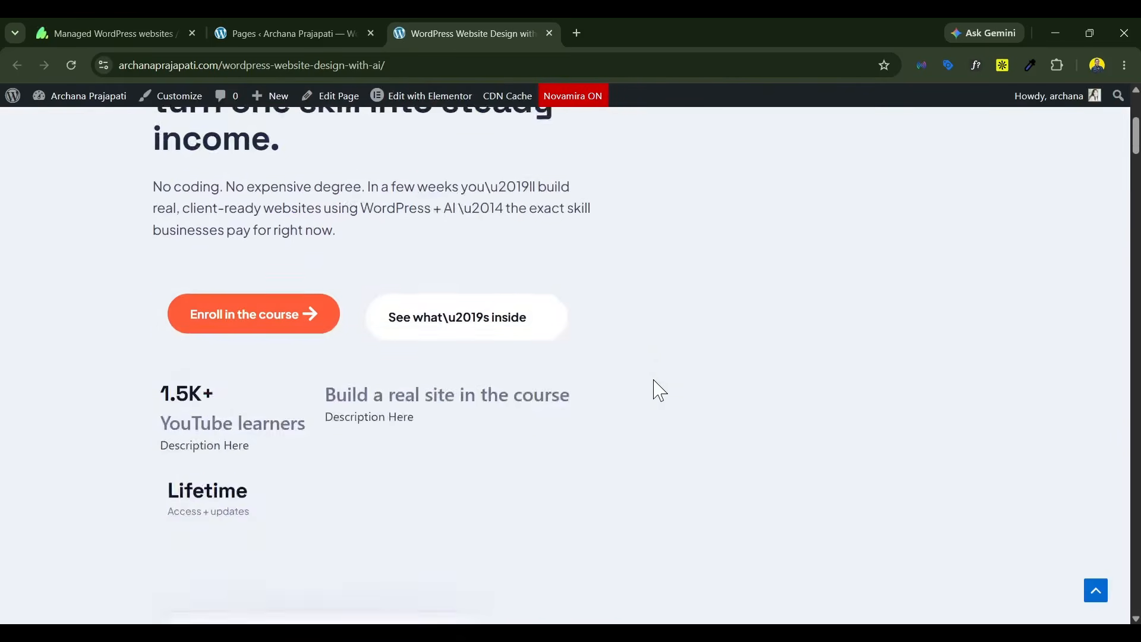
{"action": "scroll", "coordinate": [659, 390], "scroll_direction": "down", "scroll_amount": 20}
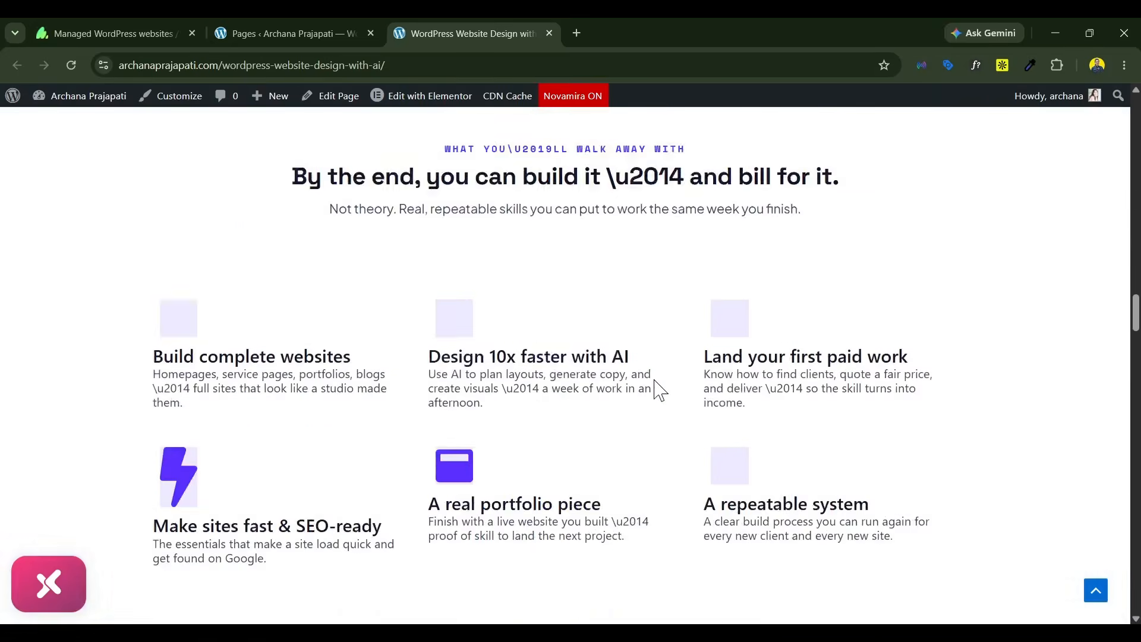
{"action": "scroll", "coordinate": [659, 390], "scroll_direction": "down", "scroll_amount": 20}
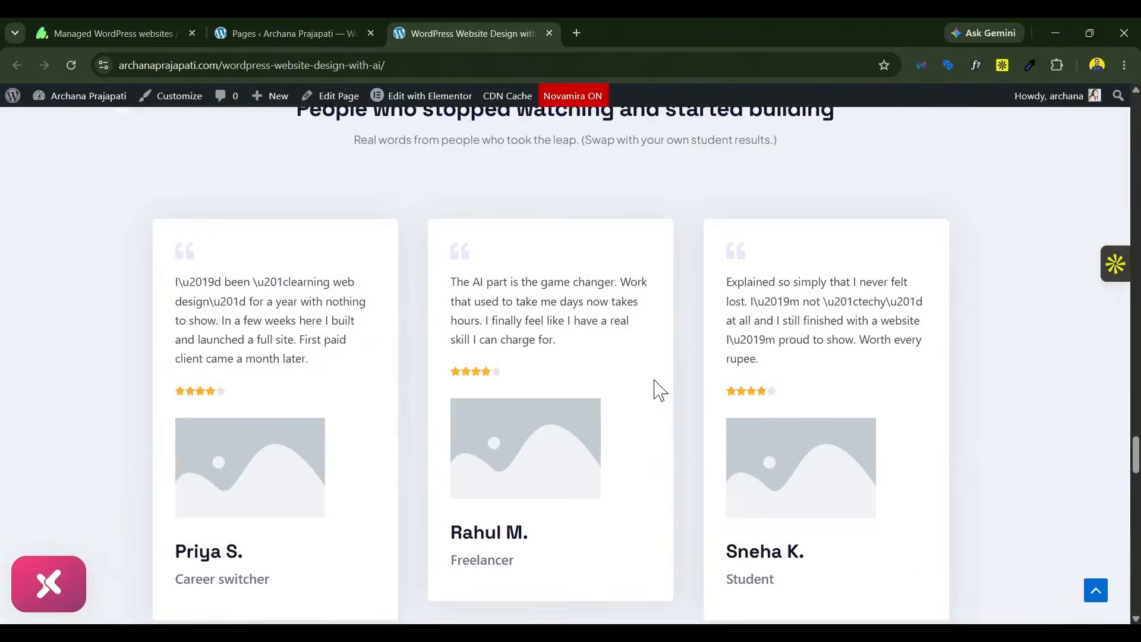
{"action": "scroll", "coordinate": [658, 390], "scroll_direction": "down", "scroll_amount": 6}
{"action": "scroll", "coordinate": [659, 390], "scroll_direction": "down", "scroll_amount": 20}
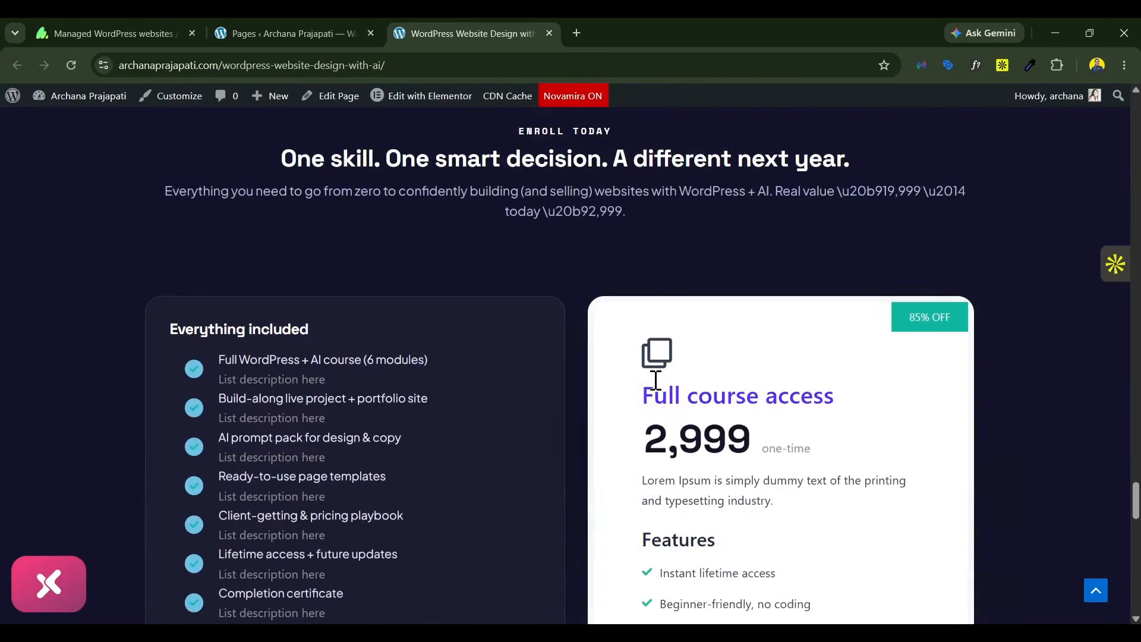
{"action": "scroll", "coordinate": [654, 384], "scroll_direction": "down", "scroll_amount": 8}
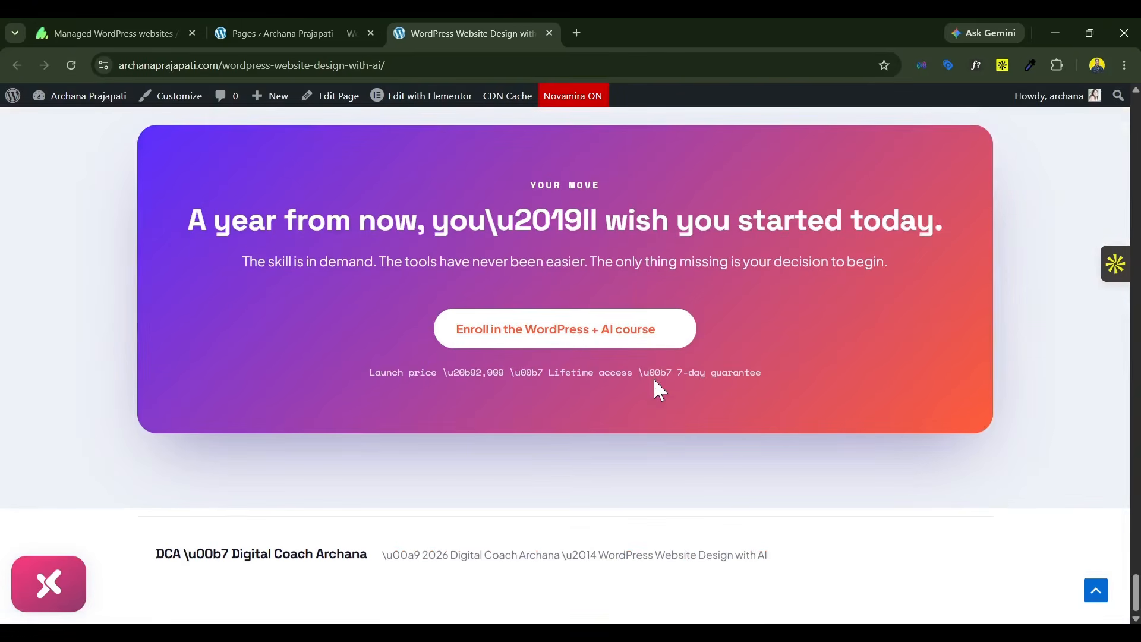
{"action": "scroll", "coordinate": [316, 456], "scroll_direction": "up", "scroll_amount": 20}
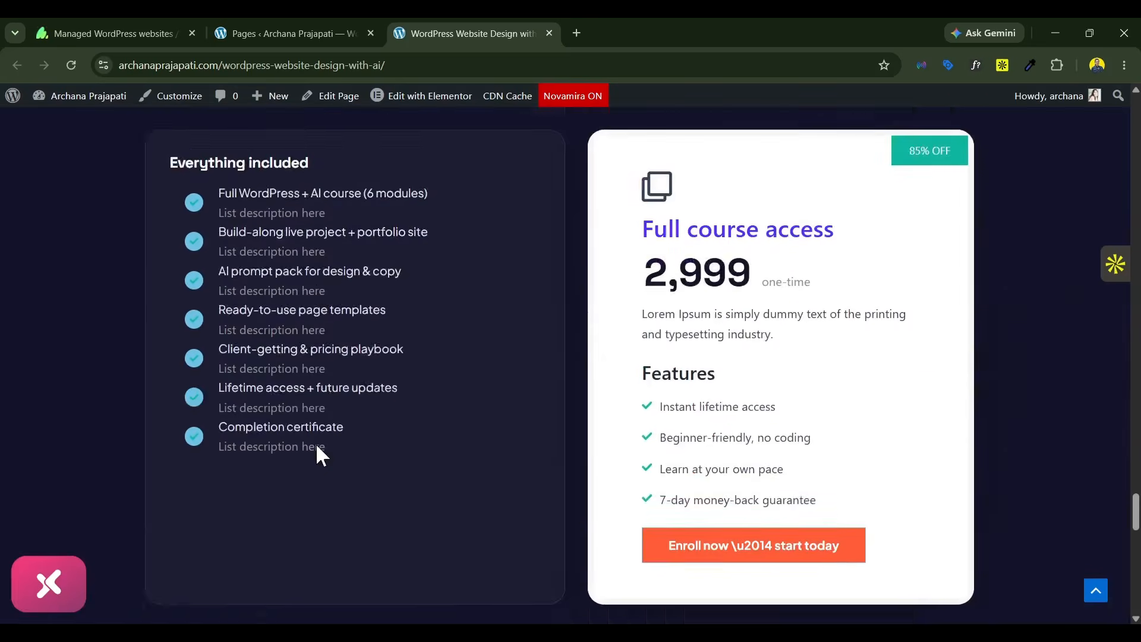
{"action": "scroll", "coordinate": [317, 446], "scroll_direction": "up", "scroll_amount": 15}
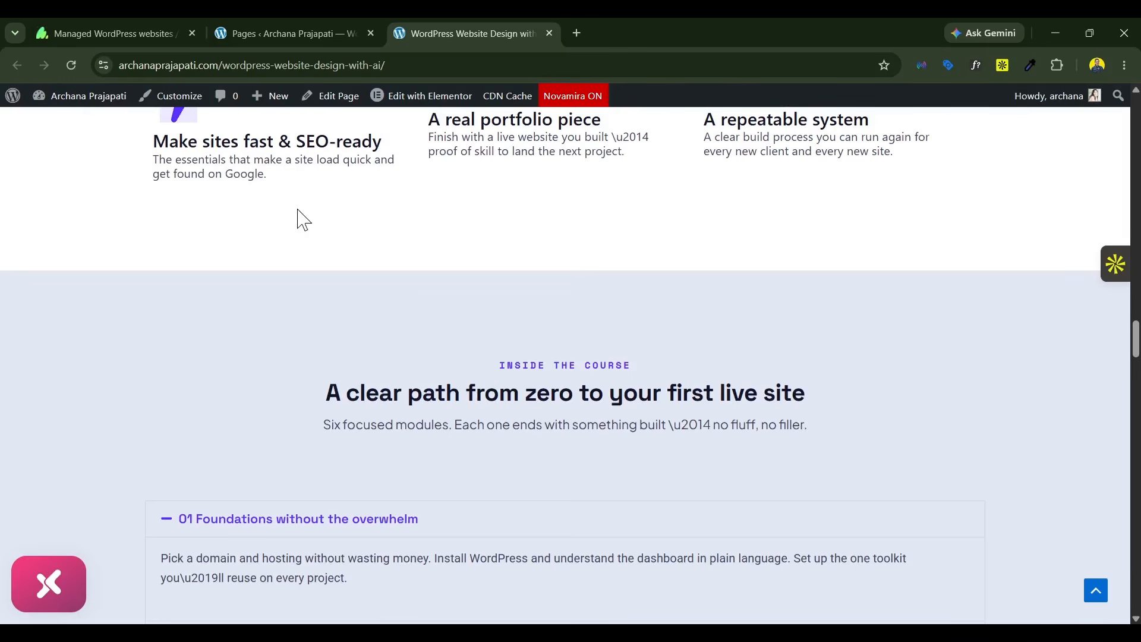
Step: Open the landing page in the Elementor editor and move the Structure window down, clear of the page header
{"action": "mouse_move", "coordinate": [416, 102]}
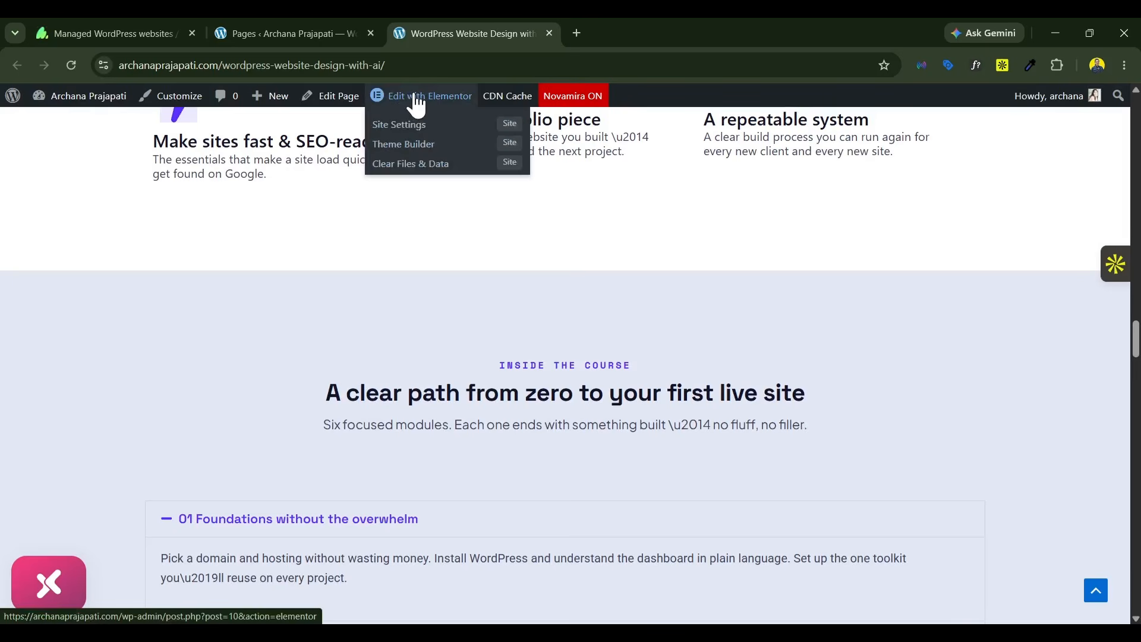
{"action": "left_click", "coordinate": [297, 34]}
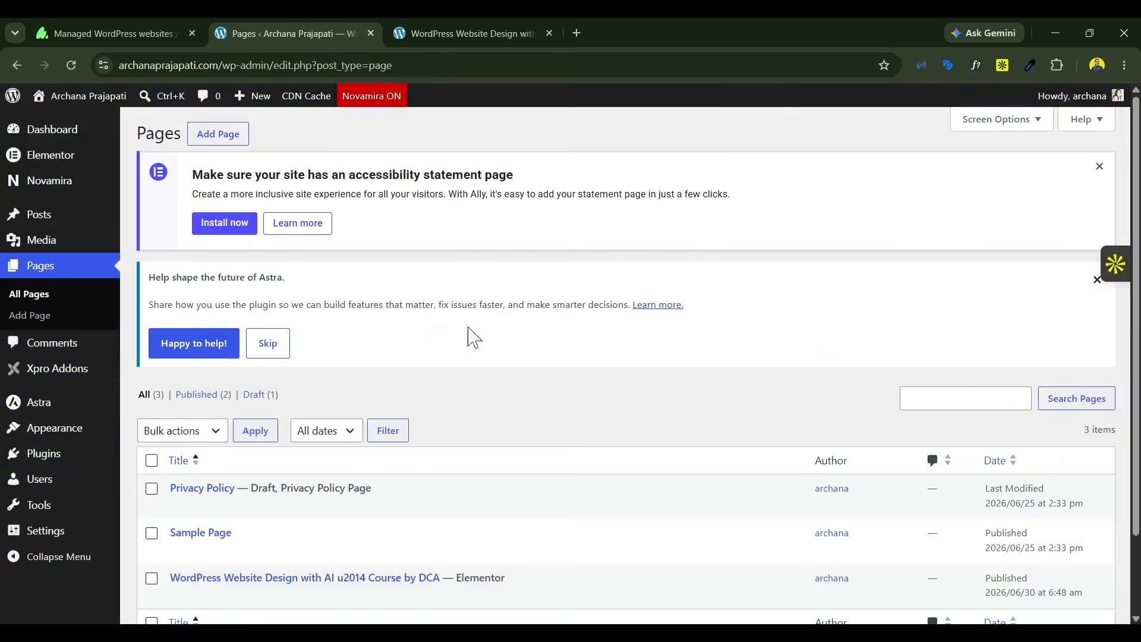
{"action": "left_click", "coordinate": [438, 28]}
{"action": "left_click", "coordinate": [427, 101]}
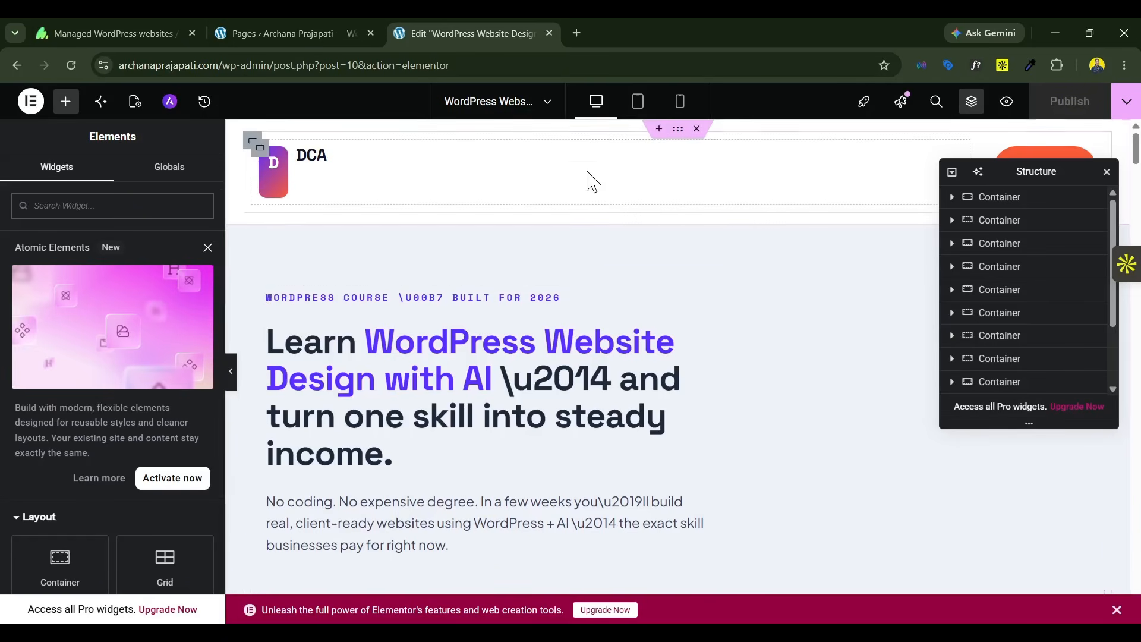
{"action": "left_click_drag", "start_coordinate": [1019, 173], "coordinate": [1016, 297]}
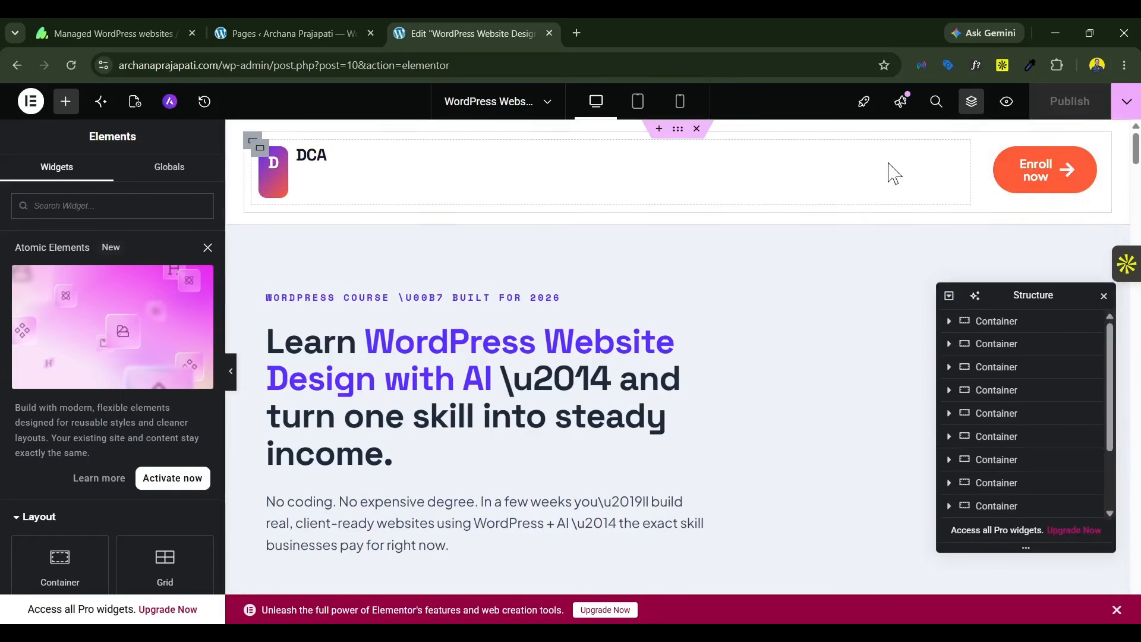
Step: Change the width unit of the header's "D" logo container to percent and set its width to about 10%
{"action": "left_click", "coordinate": [270, 160]}
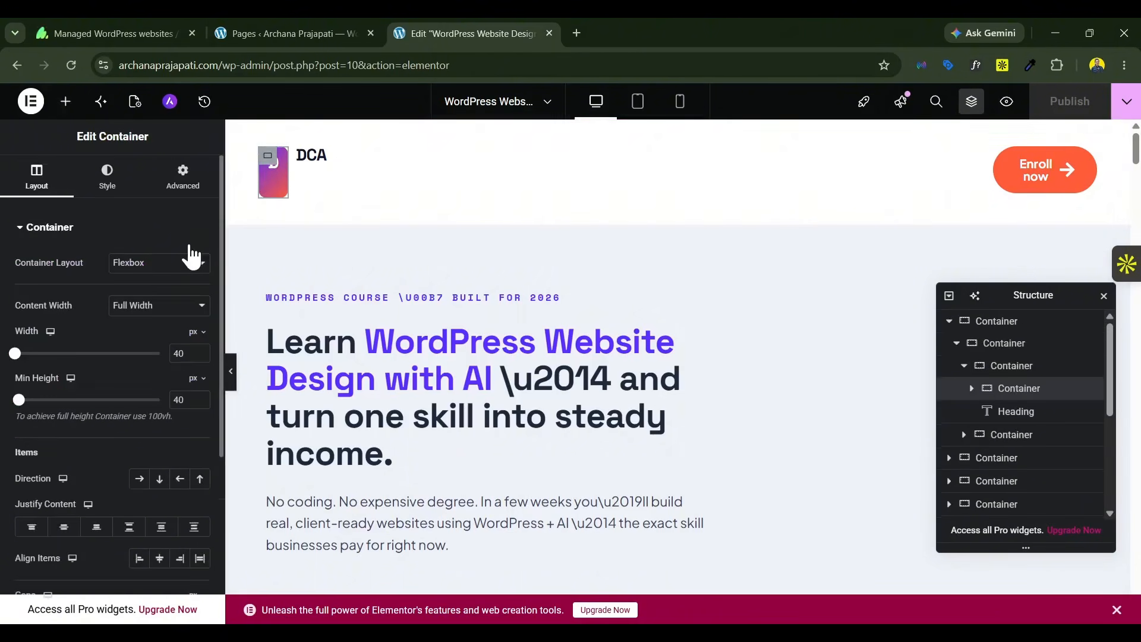
{"action": "left_click", "coordinate": [193, 332]}
{"action": "left_click", "coordinate": [193, 355]}
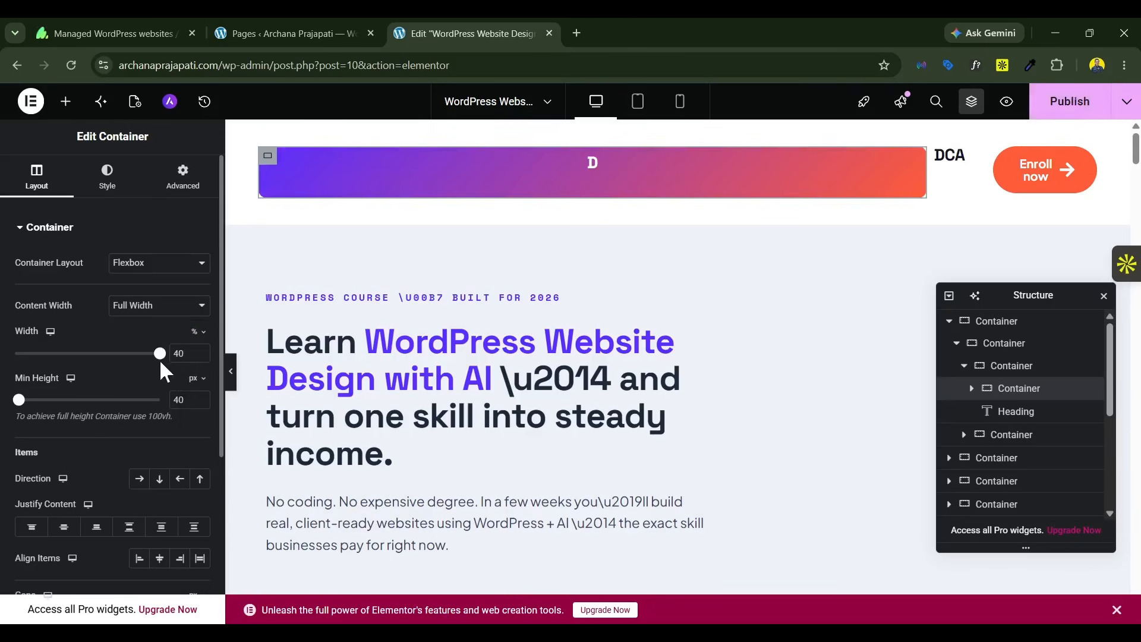
{"action": "left_click_drag", "start_coordinate": [159, 357], "coordinate": [150, 354]}
{"action": "left_click_drag", "start_coordinate": [100, 357], "coordinate": [34, 364]}
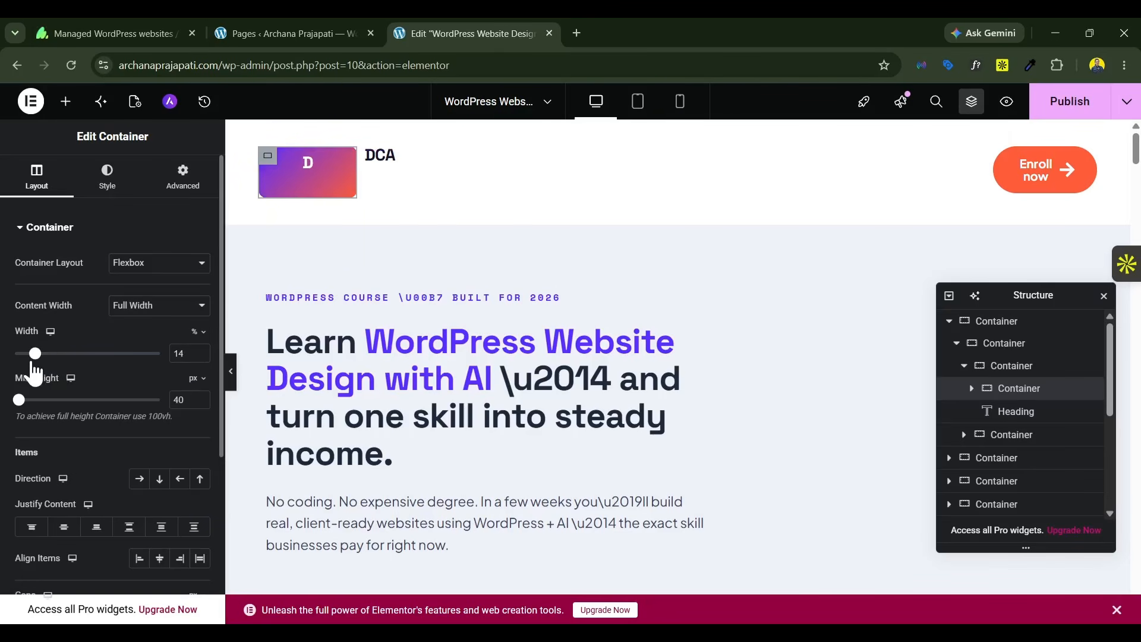
{"action": "left_click", "coordinate": [196, 352]}
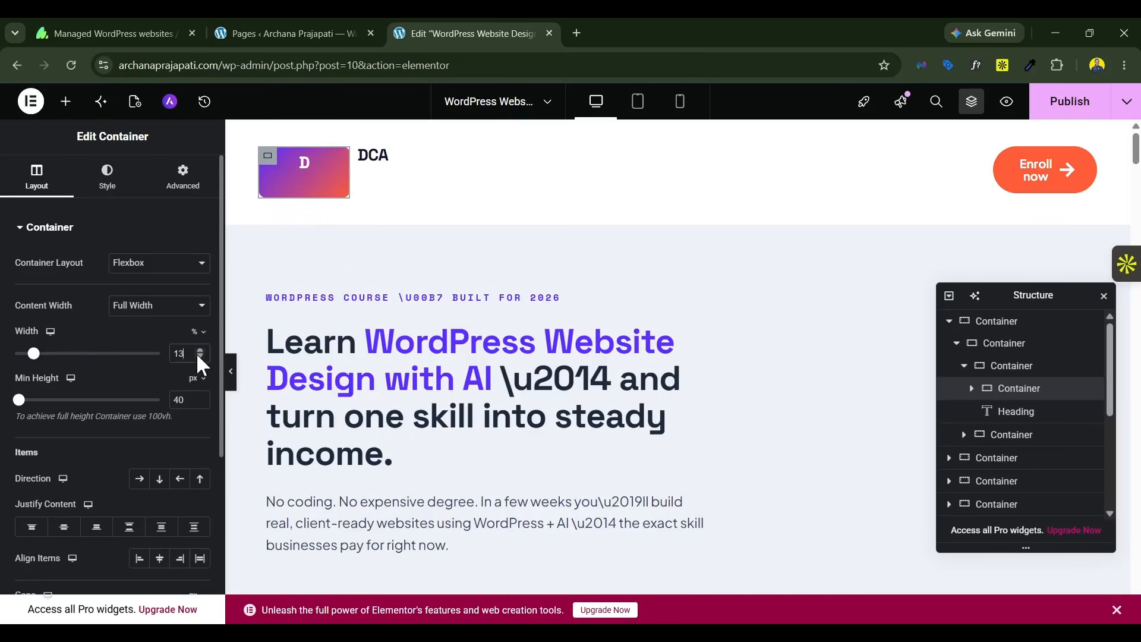
{"action": "left_click", "coordinate": [196, 352]}
{"action": "left_click", "coordinate": [196, 352]}
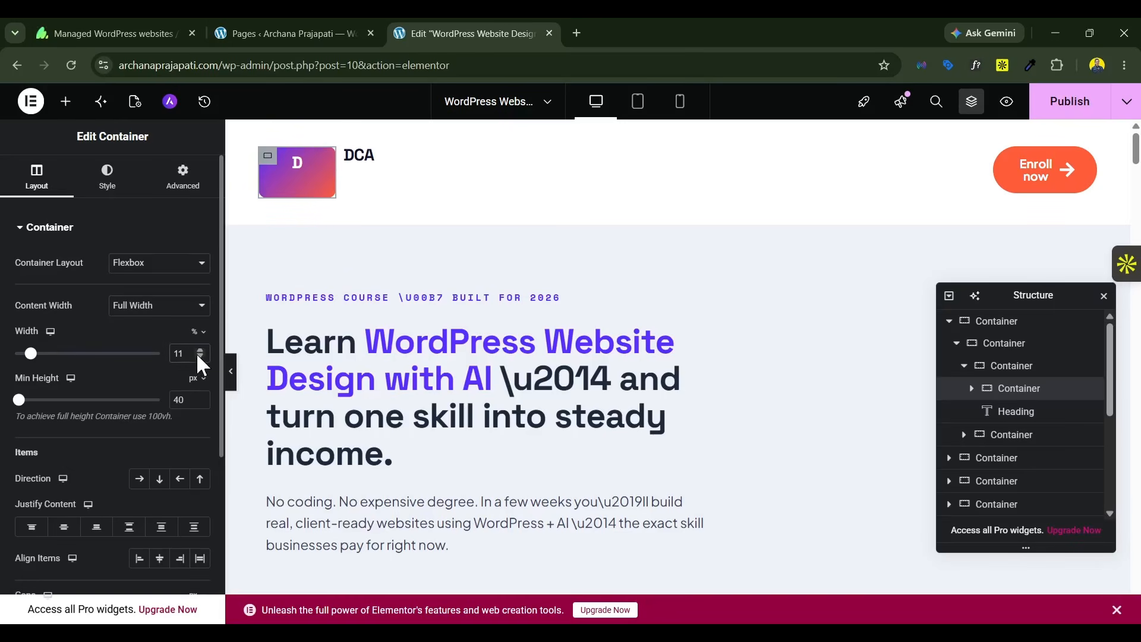
{"action": "left_click", "coordinate": [196, 352]}
Step: Enlarge the text of the "D" logo heading and the adjacent "DCA" heading in the header
{"action": "left_click", "coordinate": [306, 174]}
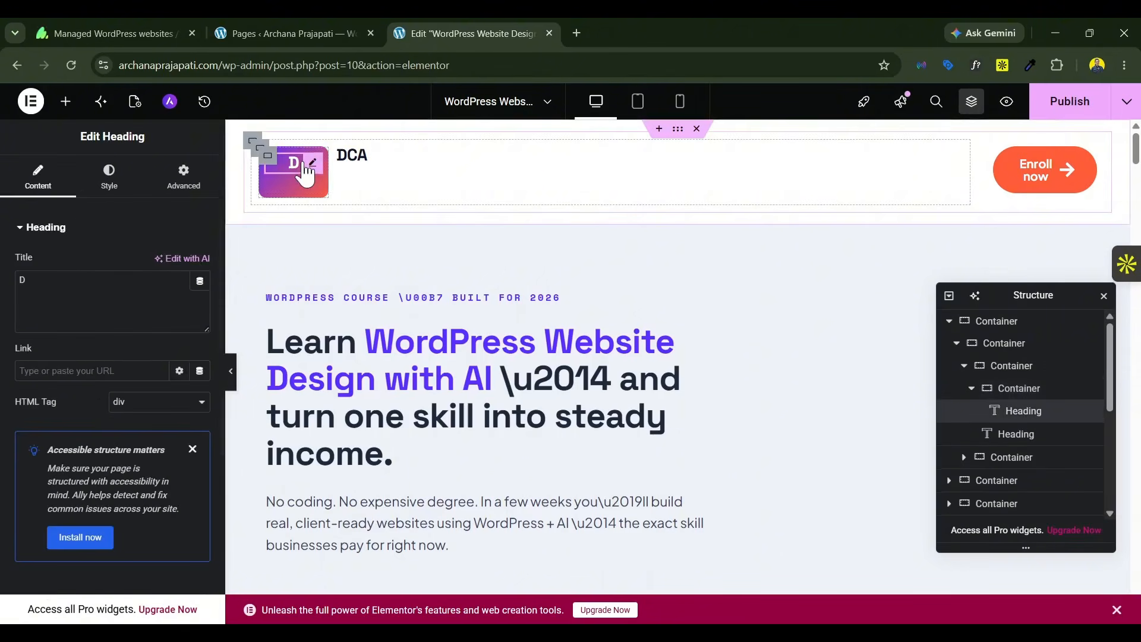
{"action": "left_click", "coordinate": [108, 176]}
{"action": "left_click", "coordinate": [352, 157]}
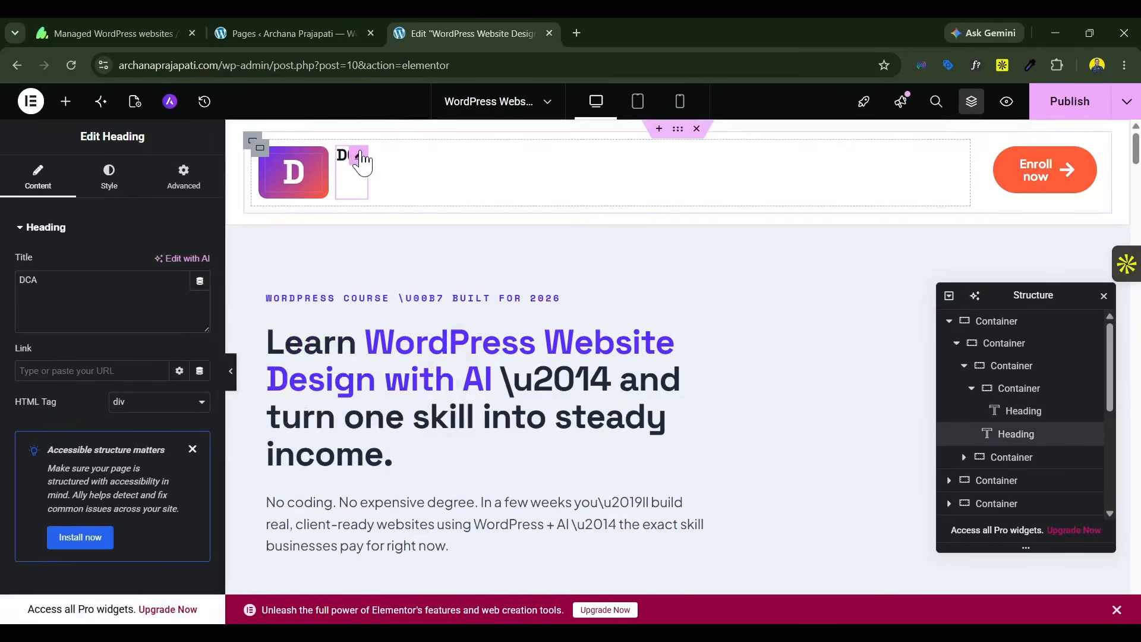
Step: Center the logo container's items vertically and set the width of the "Enroll now" button's container to 20%
{"action": "left_click", "coordinate": [256, 145]}
{"action": "left_click", "coordinate": [258, 152]}
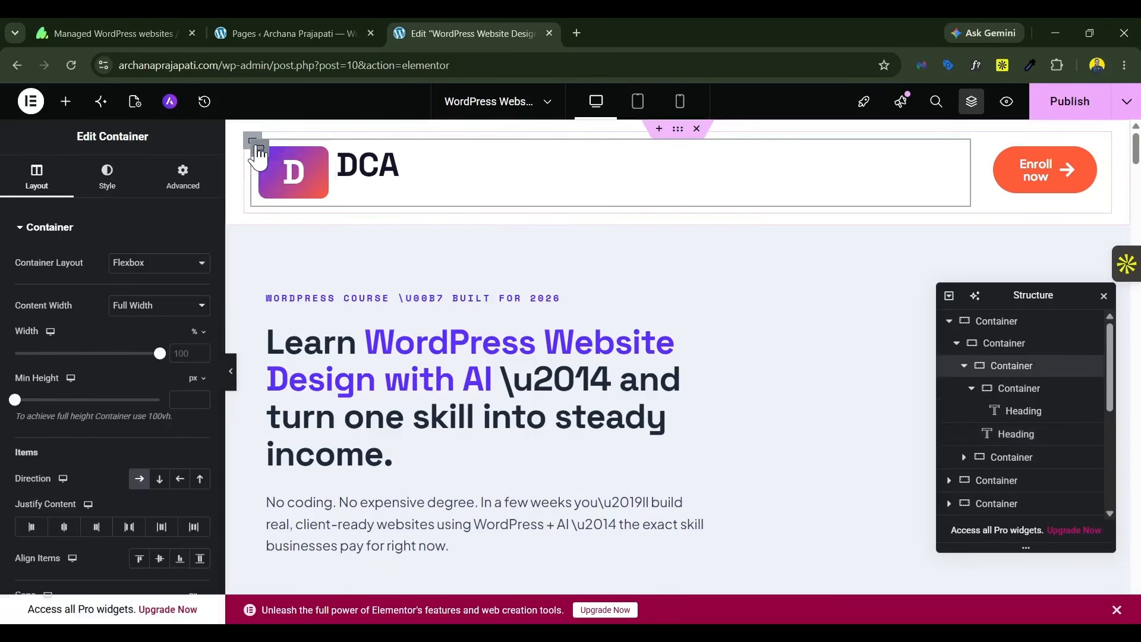
{"action": "left_click", "coordinate": [158, 559]}
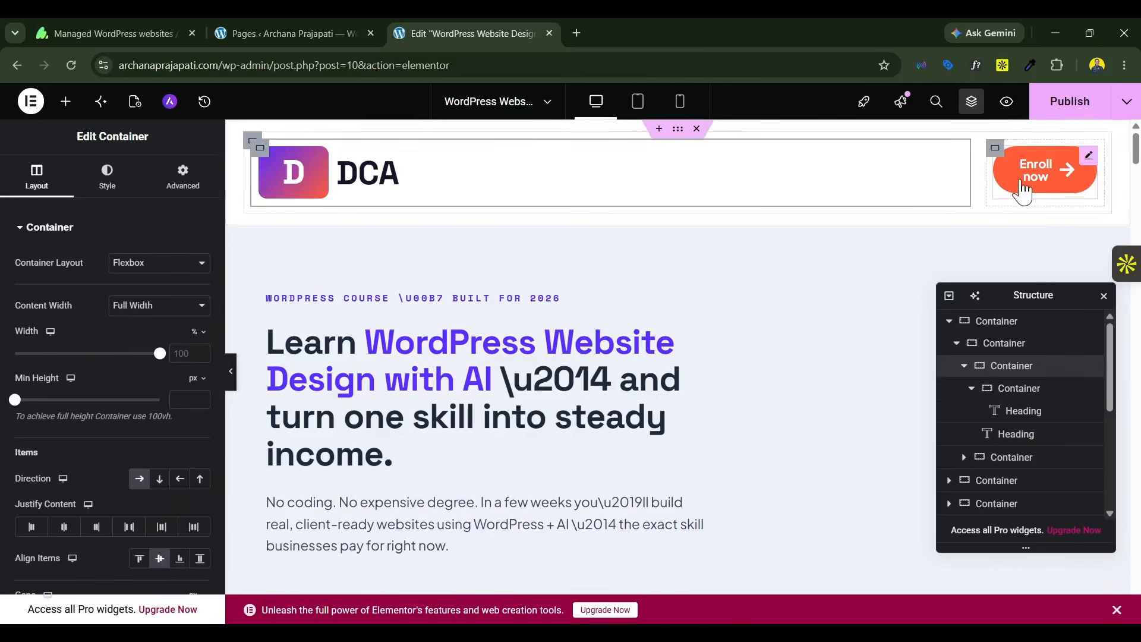
{"action": "left_click", "coordinate": [997, 150]}
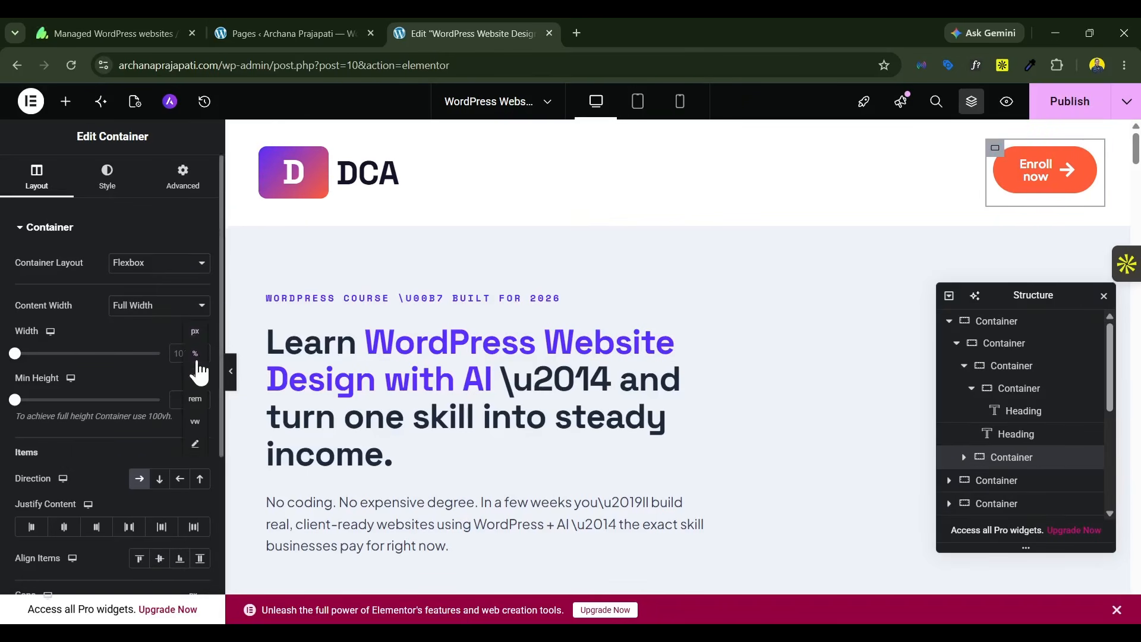
{"action": "left_click_drag", "start_coordinate": [18, 357], "coordinate": [43, 353]}
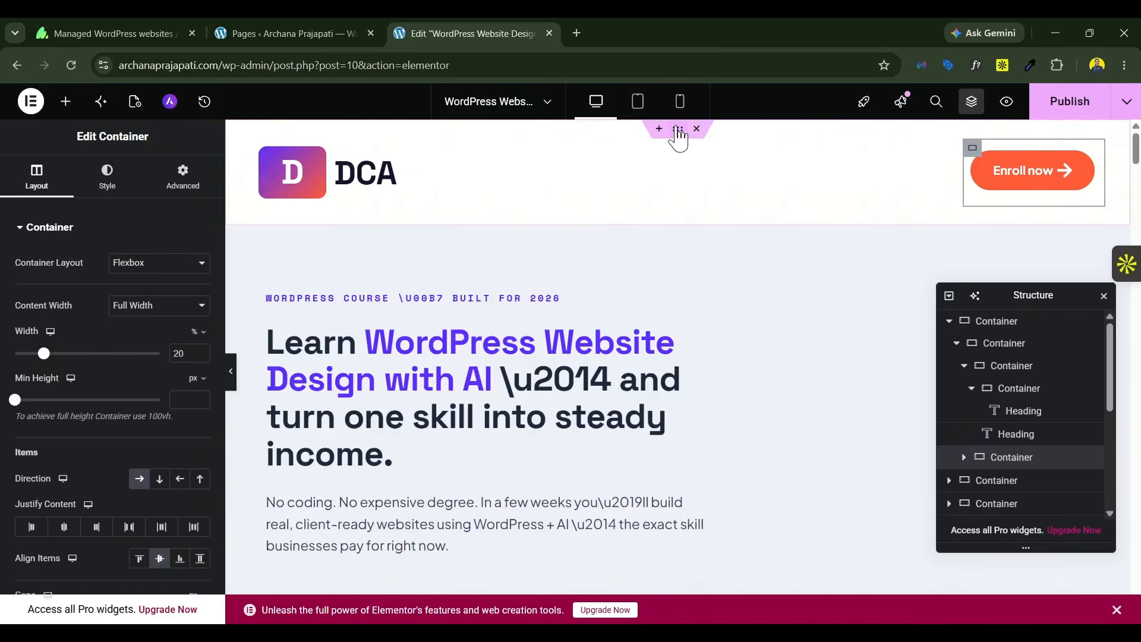
Step: Set the outer header container's top, right, bottom and left padding to 0 px
{"action": "left_click", "coordinate": [678, 137]}
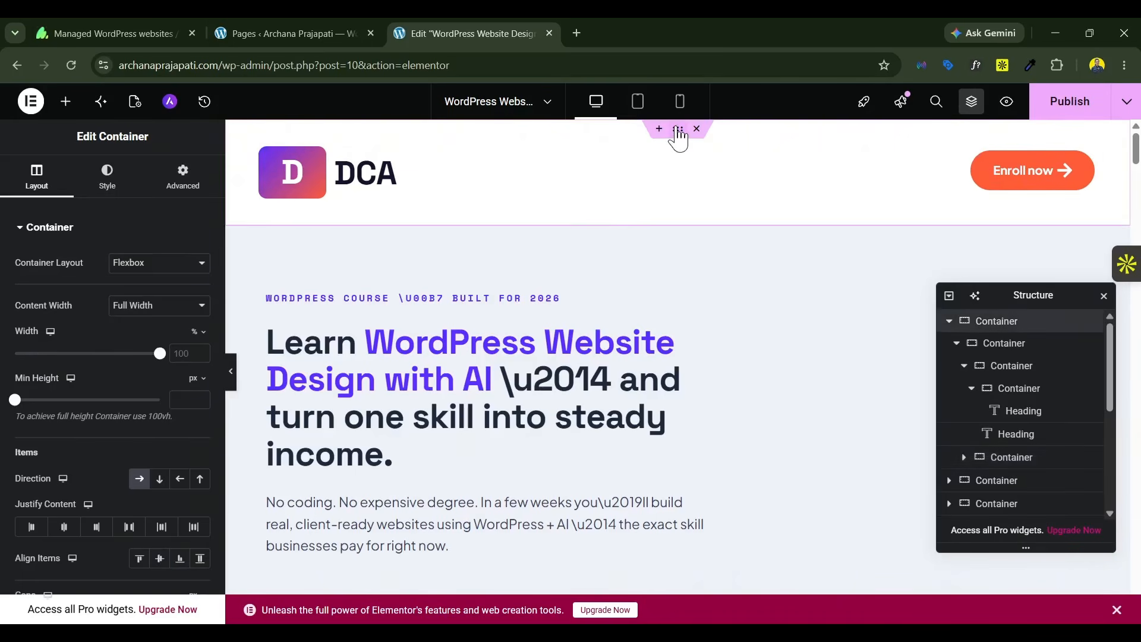
{"action": "left_click", "coordinate": [186, 189]}
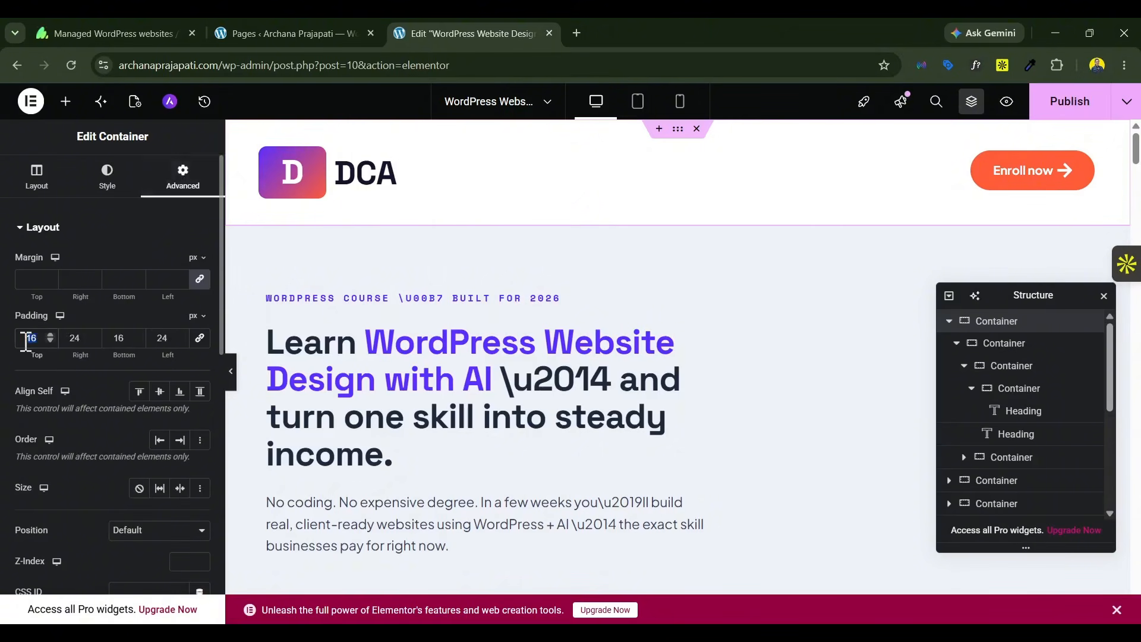
{"action": "type", "text": "0"}
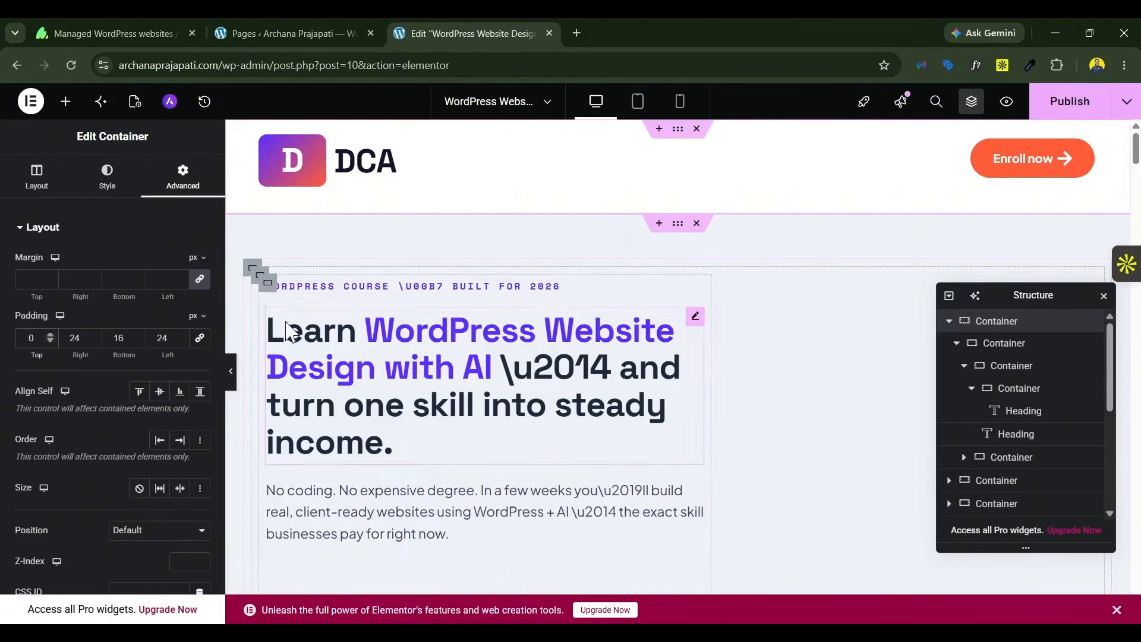
{"action": "double_click", "coordinate": [127, 338]}
{"action": "type", "text": "0"}
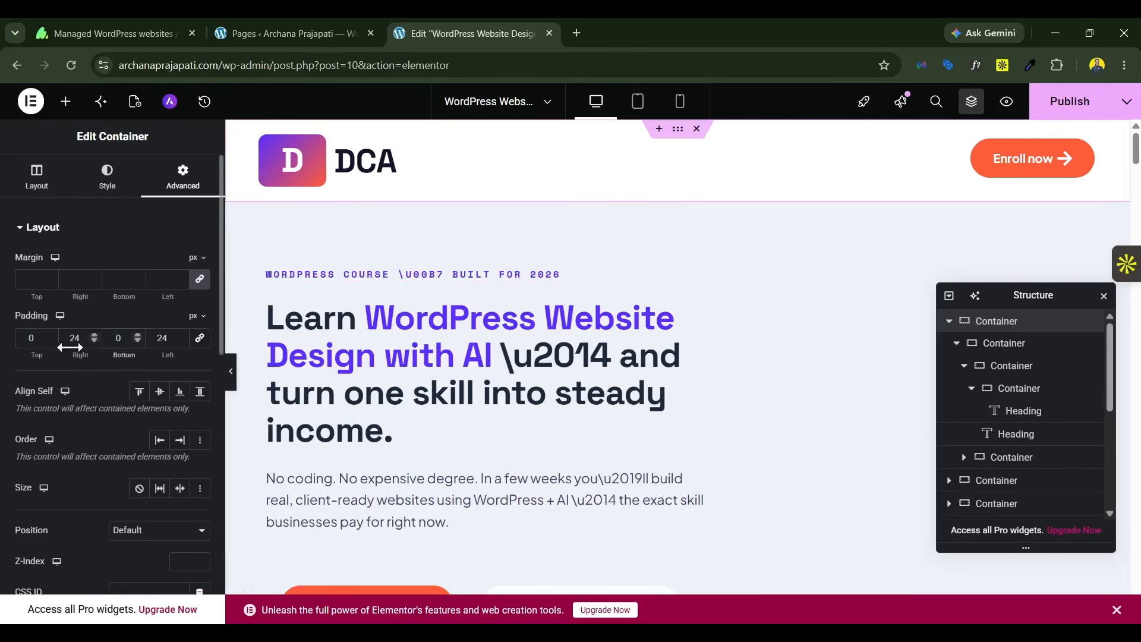
{"action": "type", "text": "0"}
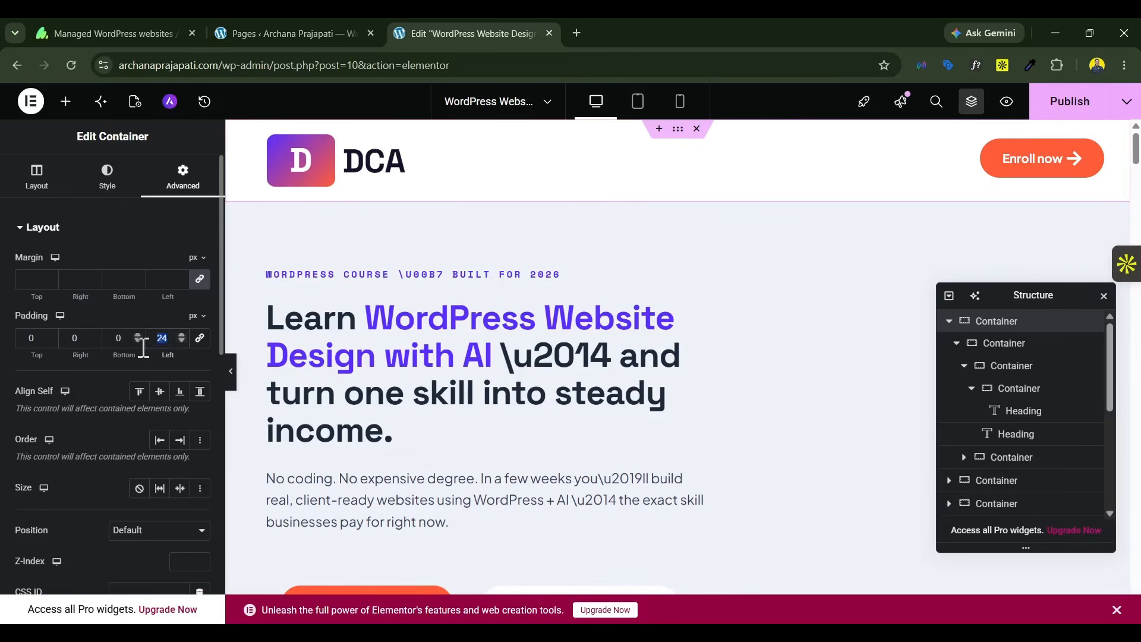
{"action": "type", "text": "0"}
Step: Set the padding of the header's inner container to 0 px on the top, right, bottom and left
{"action": "left_click", "coordinate": [231, 376]}
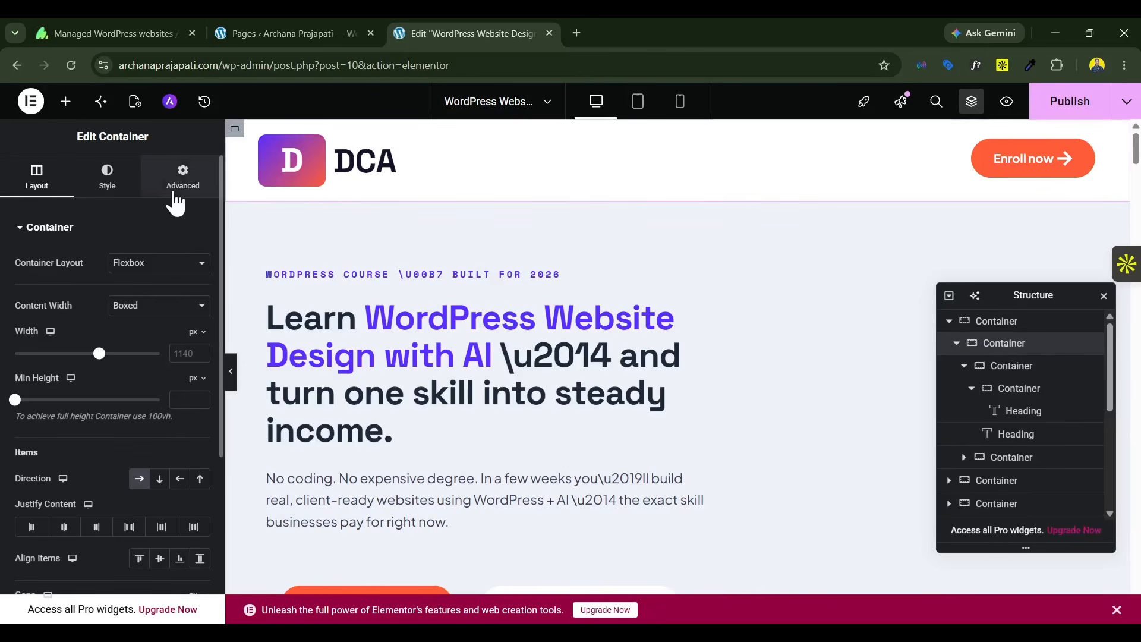
{"action": "left_click", "coordinate": [181, 178]}
{"action": "left_click", "coordinate": [201, 346]}
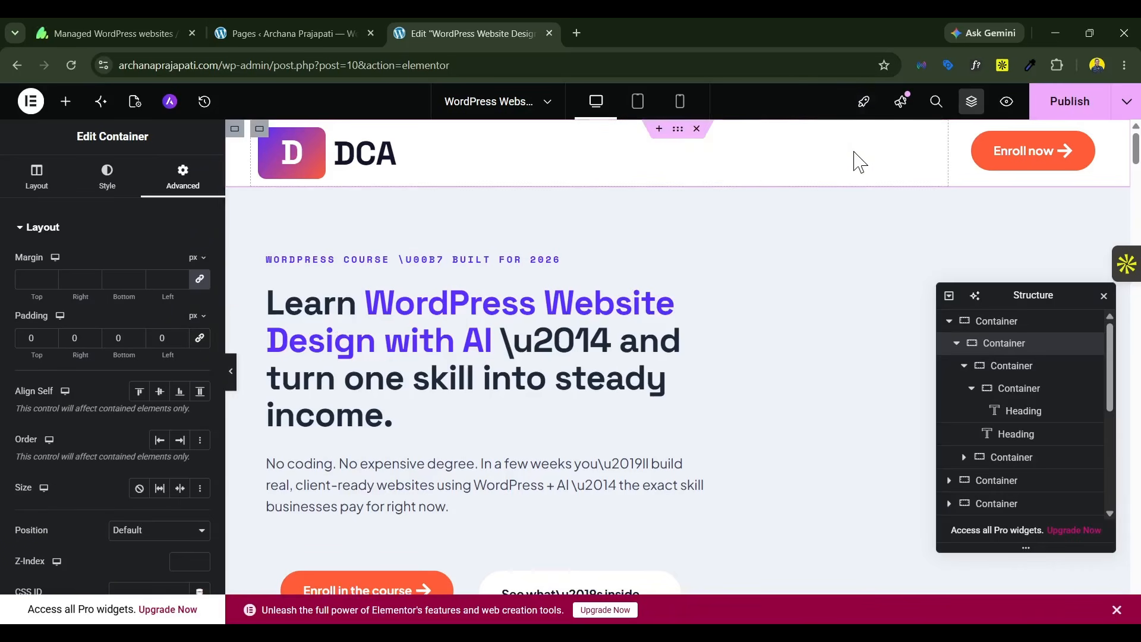
{"action": "left_click", "coordinate": [1035, 159]}
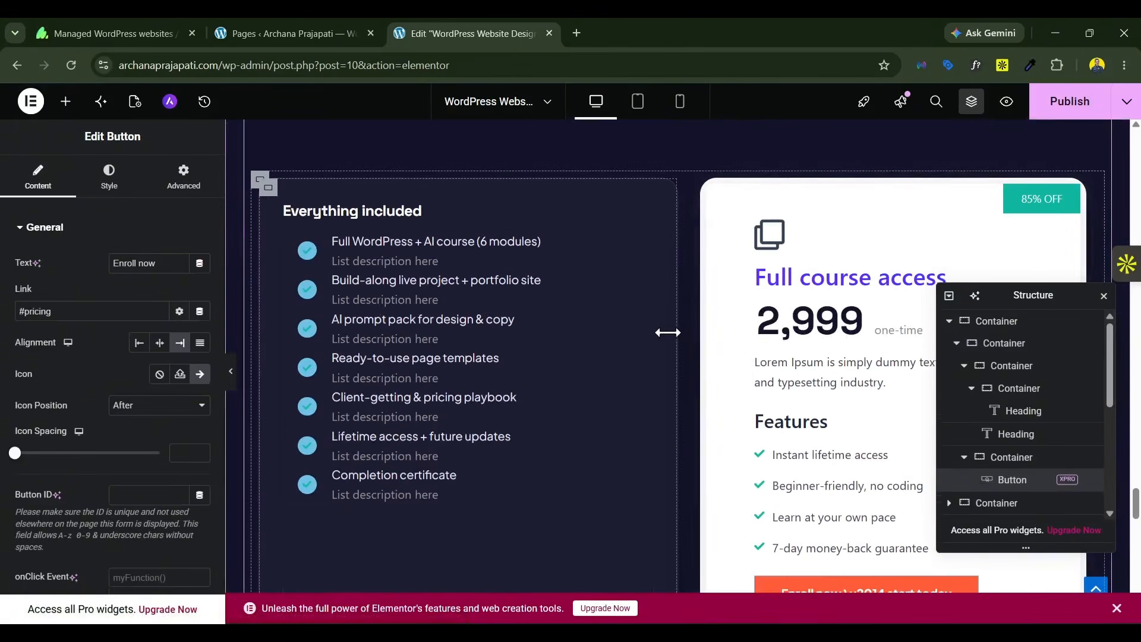
{"action": "left_click_drag", "start_coordinate": [1136, 509], "coordinate": [1134, 115]}
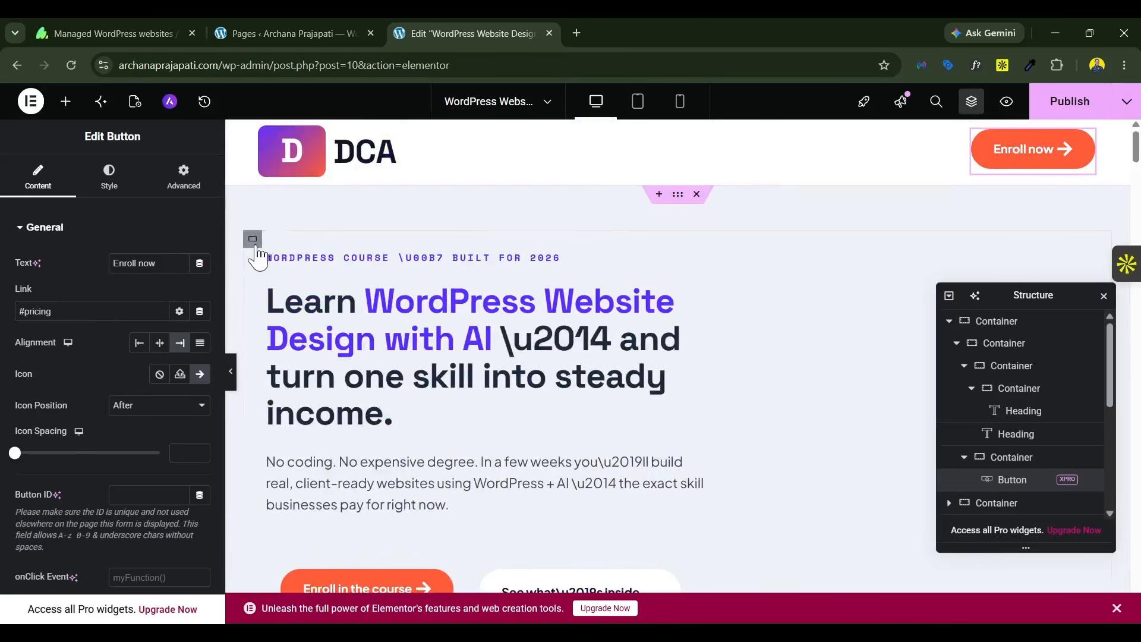
Step: Set the hero section's innermost row container, holding the text and website mockup columns, to No Wrap
{"action": "left_click", "coordinate": [252, 239]}
{"action": "scroll", "coordinate": [1019, 440], "scroll_direction": "down", "scroll_amount": 3}
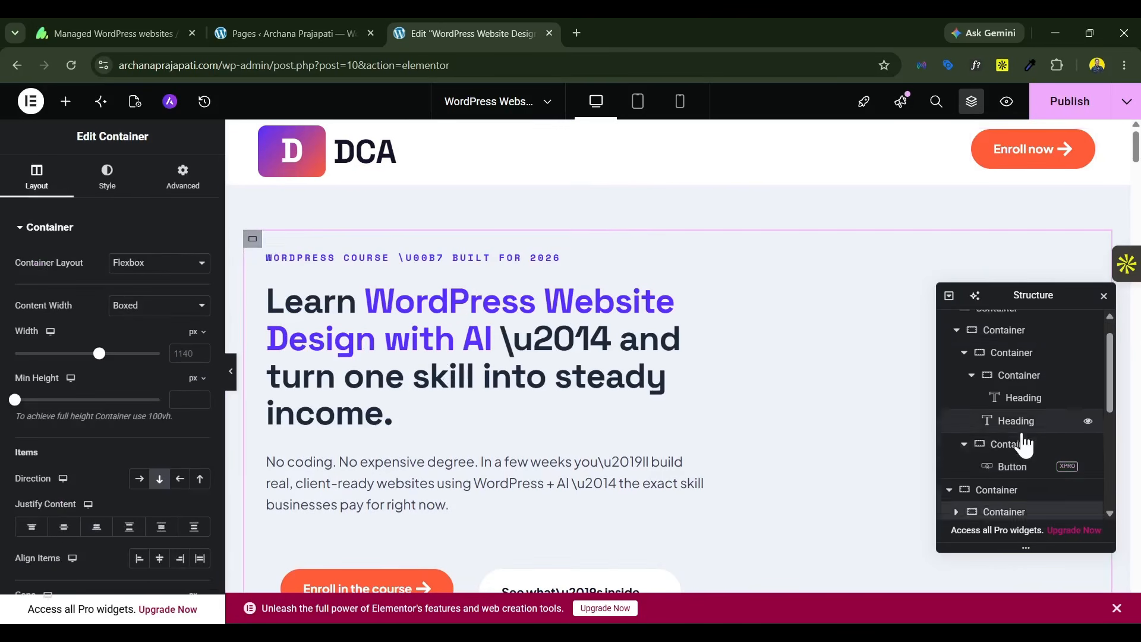
{"action": "left_click", "coordinate": [956, 376]}
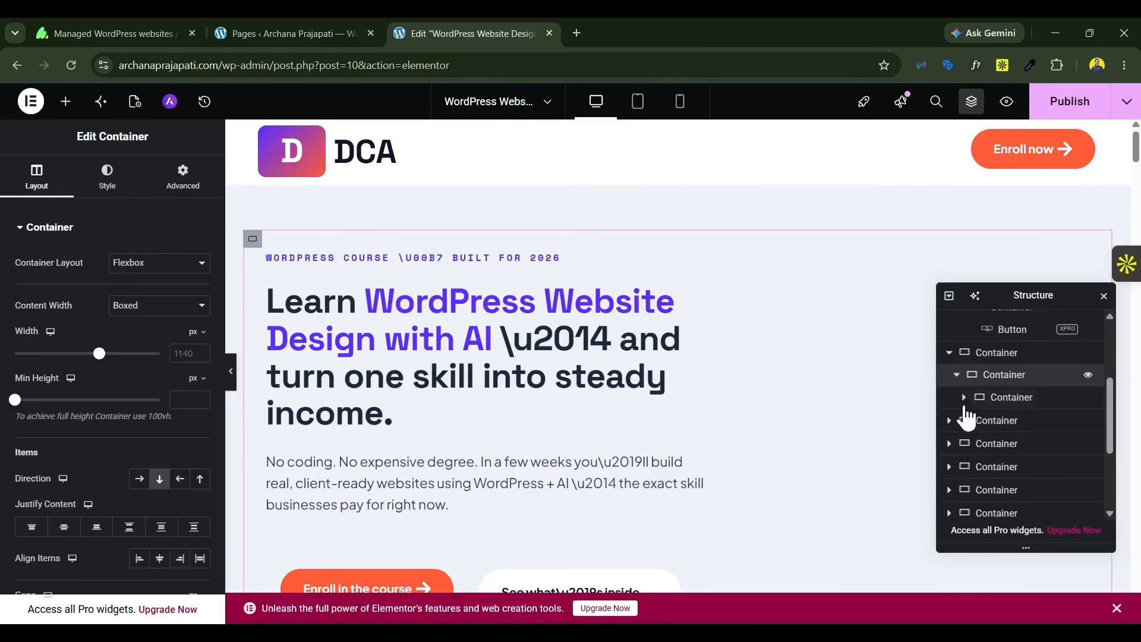
{"action": "left_click", "coordinate": [998, 398]}
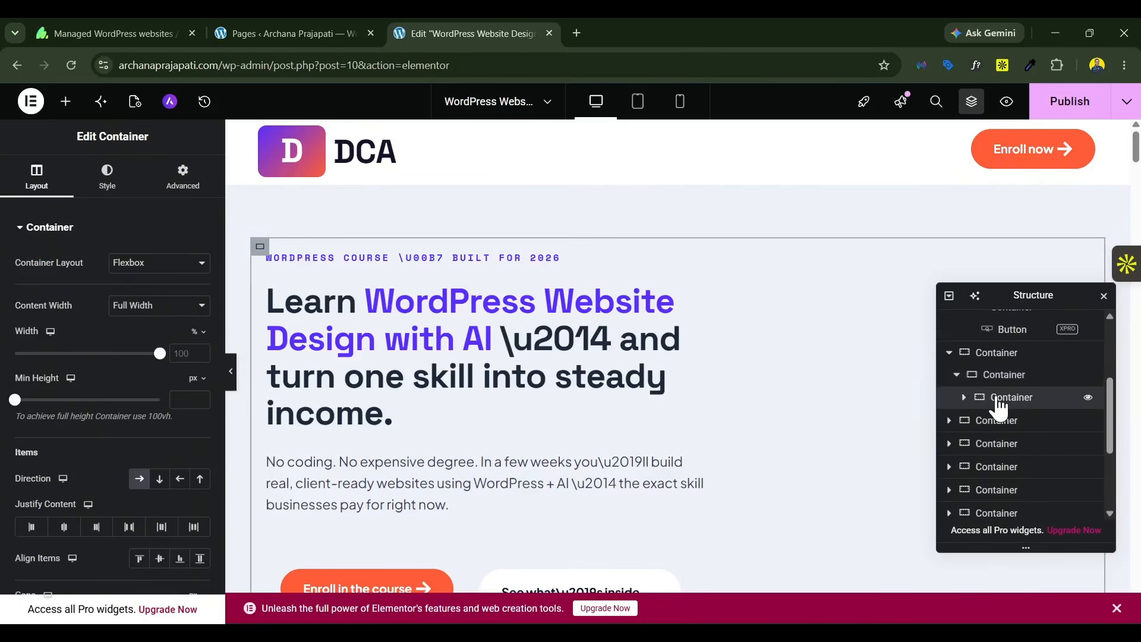
{"action": "left_click", "coordinate": [964, 397]}
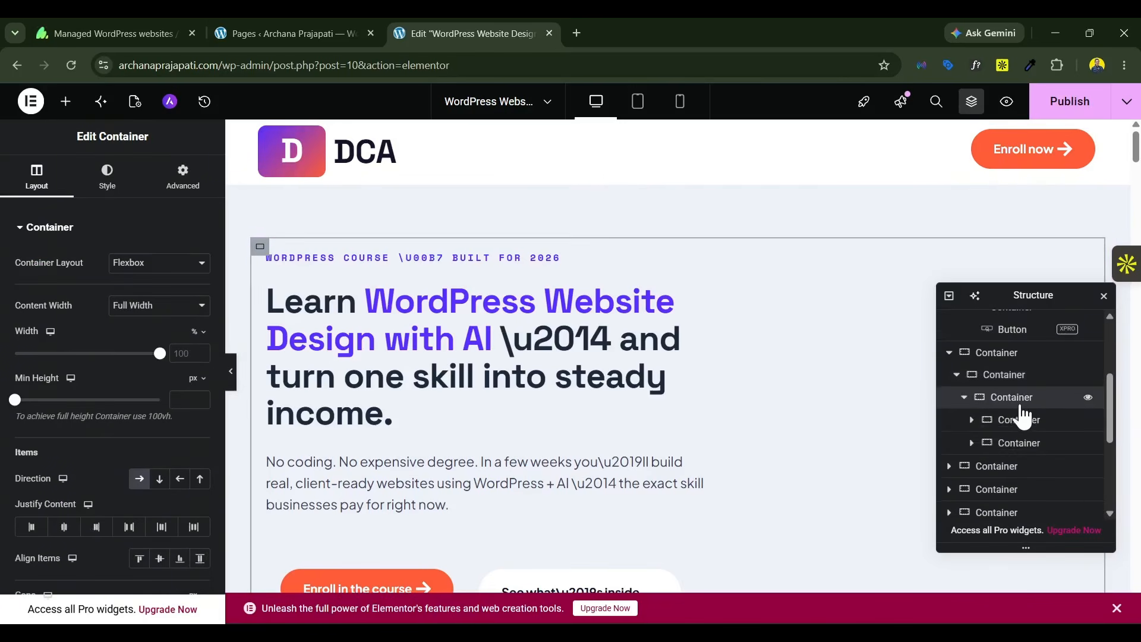
{"action": "scroll", "coordinate": [136, 356], "scroll_direction": "down", "scroll_amount": 5}
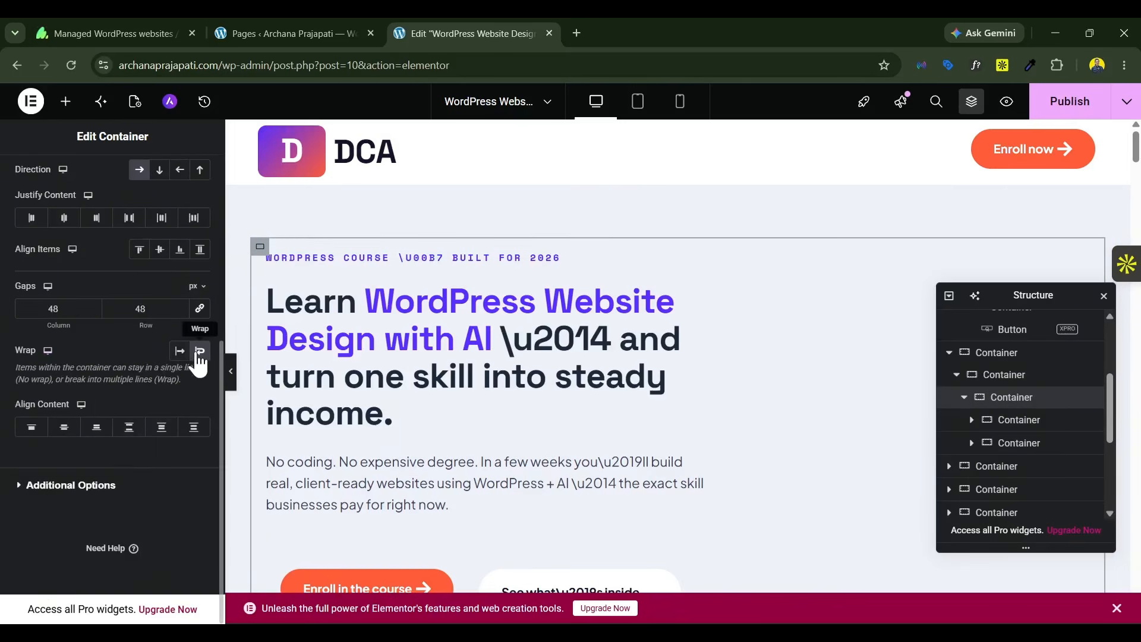
{"action": "left_click", "coordinate": [179, 350]}
{"action": "scroll", "coordinate": [179, 357], "scroll_direction": "up", "scroll_amount": 1}
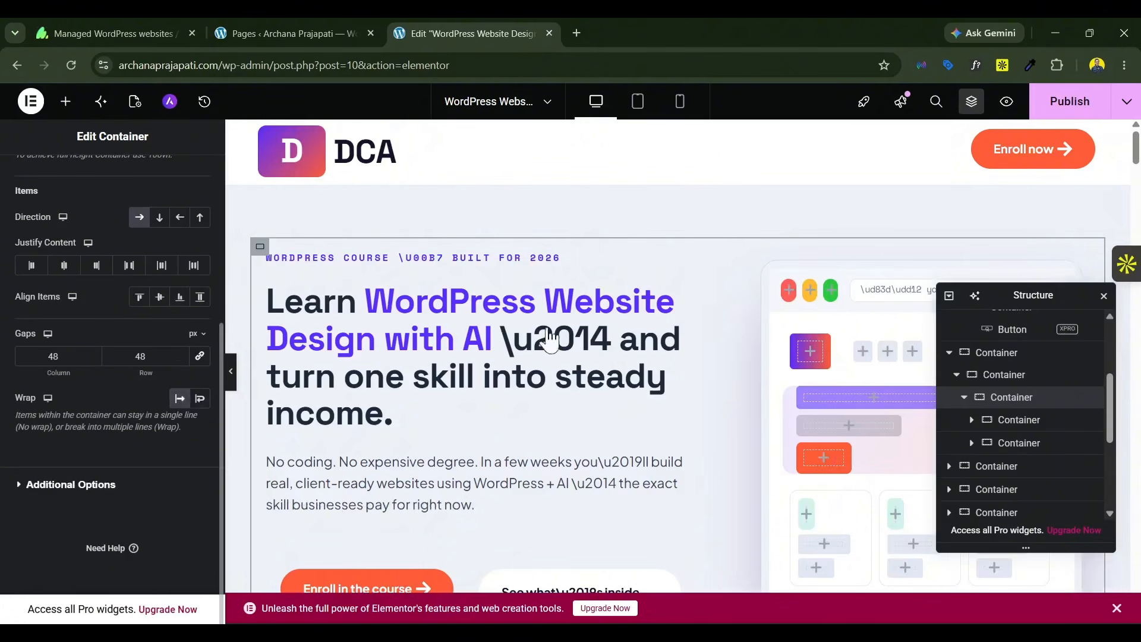
Step: Set the hero stats container with "25.5K+" and "Lifetime" to No Wrap so its items share one row
{"action": "scroll", "coordinate": [509, 318], "scroll_direction": "down", "scroll_amount": 3}
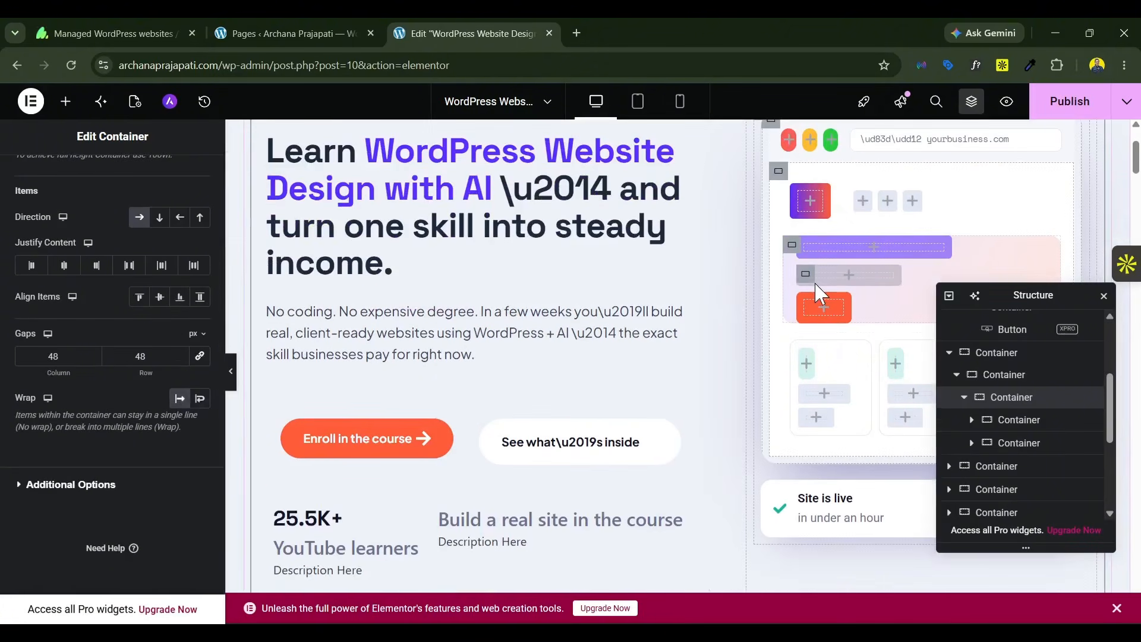
{"action": "scroll", "coordinate": [758, 480], "scroll_direction": "down", "scroll_amount": 2}
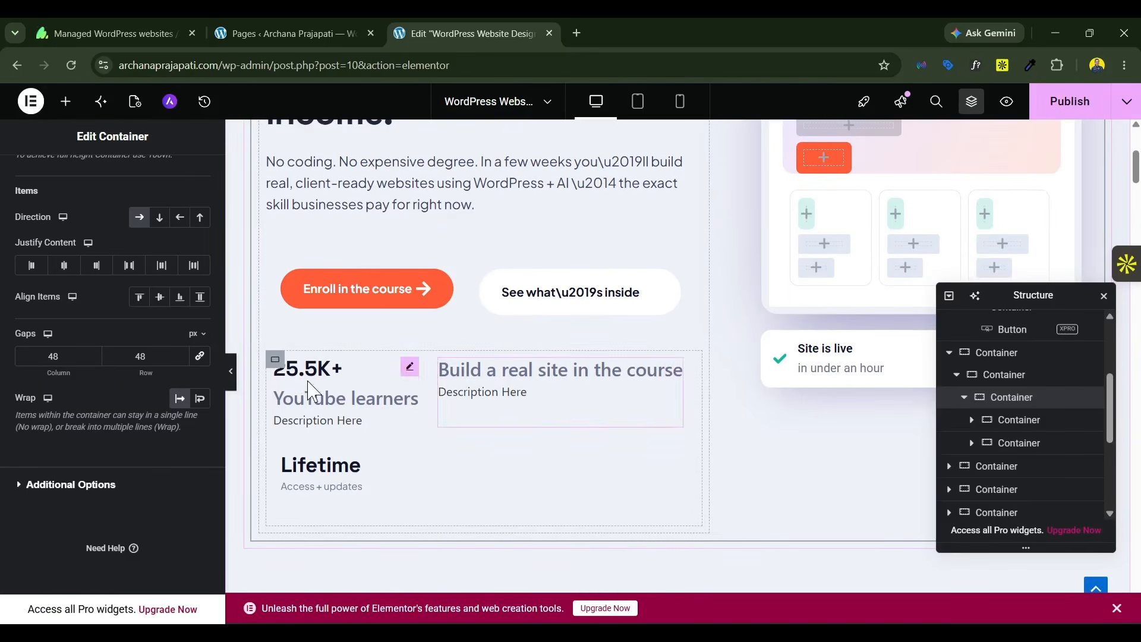
{"action": "left_click", "coordinate": [277, 364]}
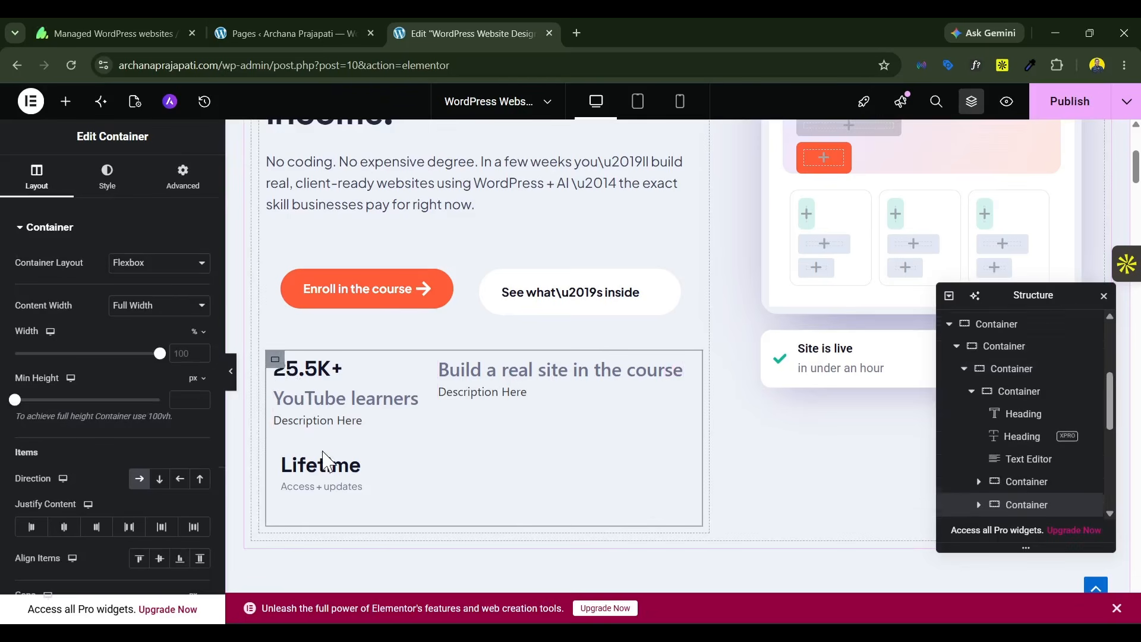
{"action": "scroll", "coordinate": [153, 484], "scroll_direction": "down", "scroll_amount": 3}
{"action": "scroll", "coordinate": [155, 487], "scroll_direction": "down", "scroll_amount": 3}
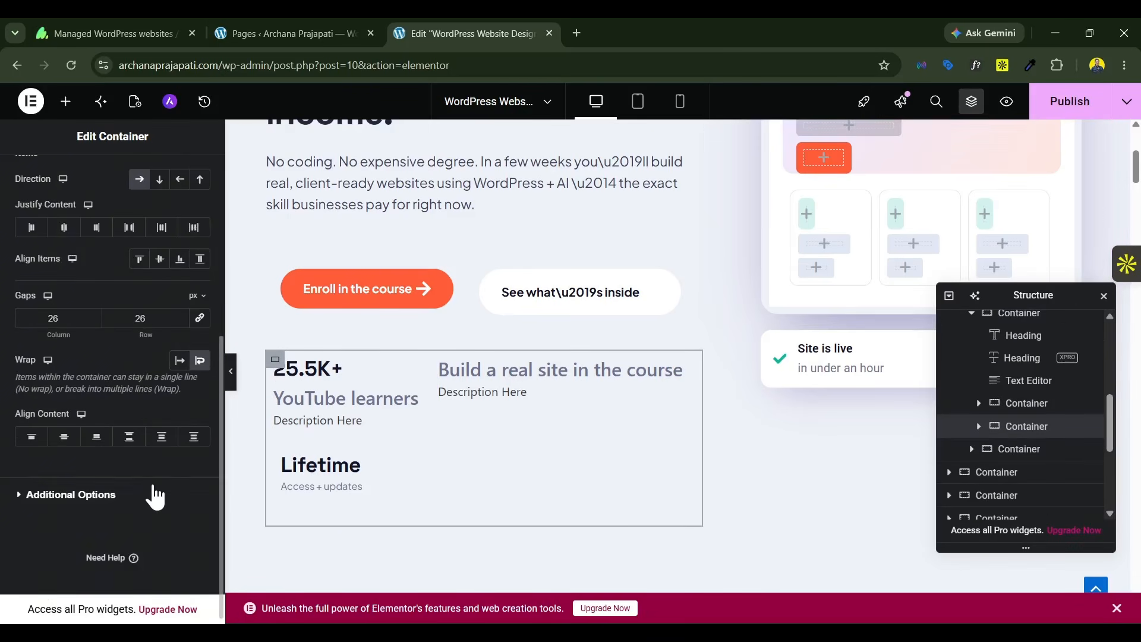
{"action": "scroll", "coordinate": [153, 497], "scroll_direction": "up", "scroll_amount": 5}
{"action": "scroll", "coordinate": [152, 309], "scroll_direction": "down", "scroll_amount": 5}
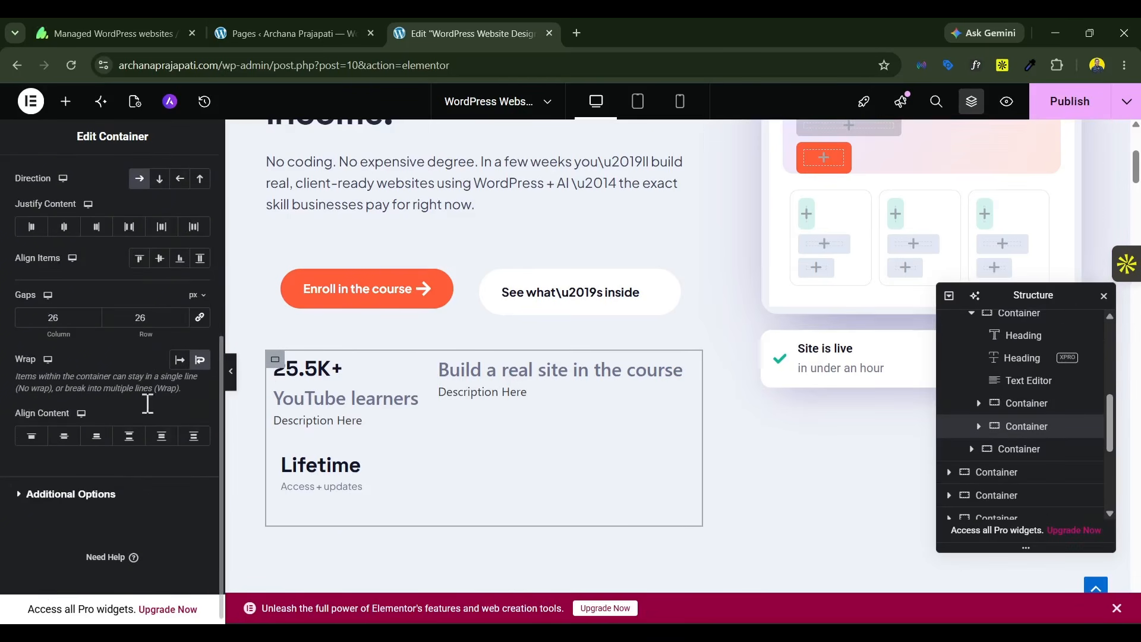
{"action": "left_click", "coordinate": [179, 360]}
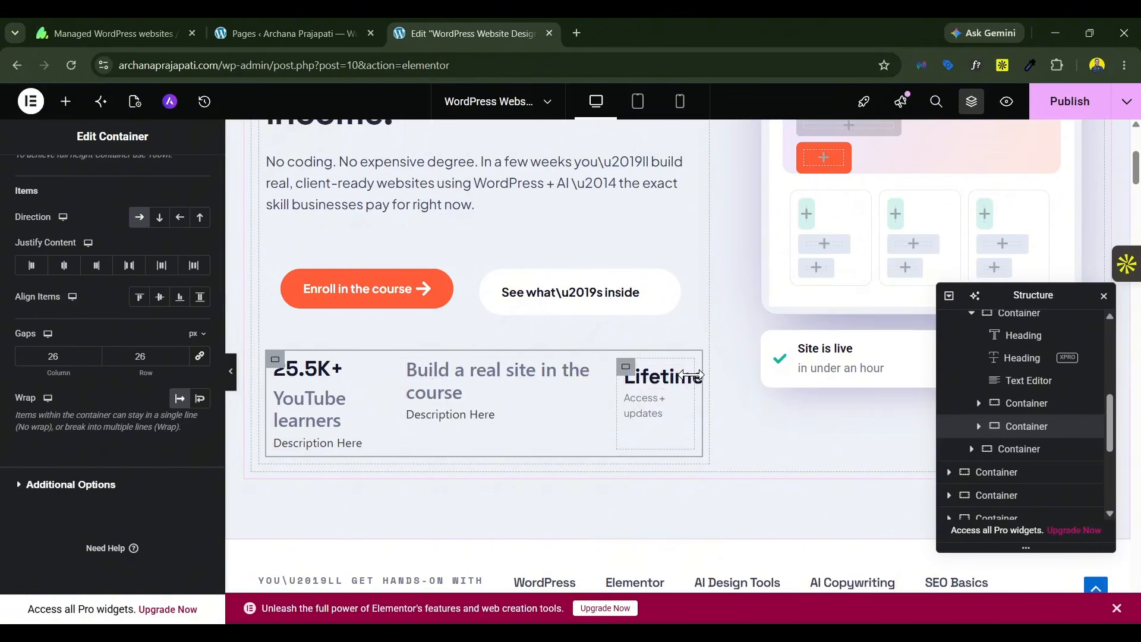
Step: Set the hero stats container's column and row gaps to 10 px
{"action": "scroll", "coordinate": [650, 364], "scroll_direction": "up", "scroll_amount": 3}
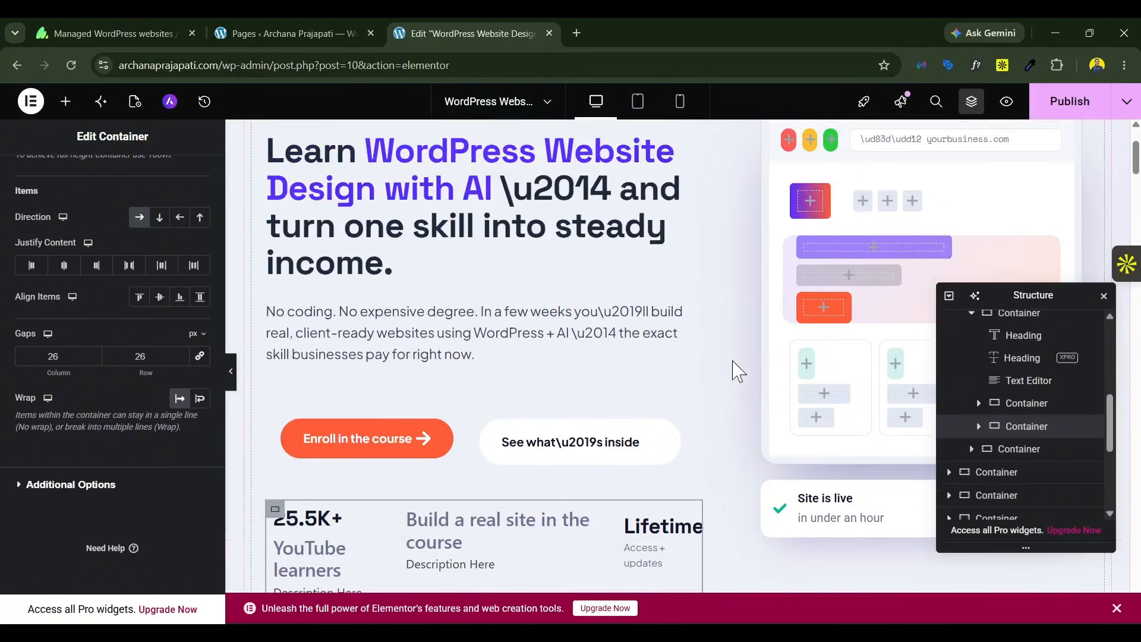
{"action": "scroll", "coordinate": [734, 369], "scroll_direction": "down", "scroll_amount": 4}
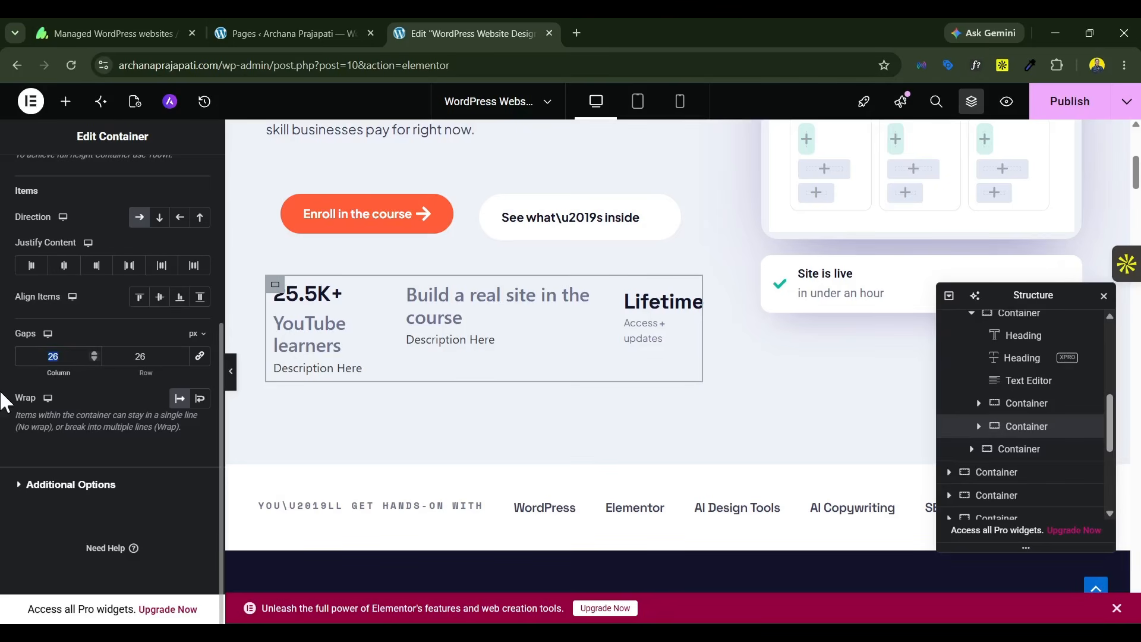
{"action": "type", "text": "10"}
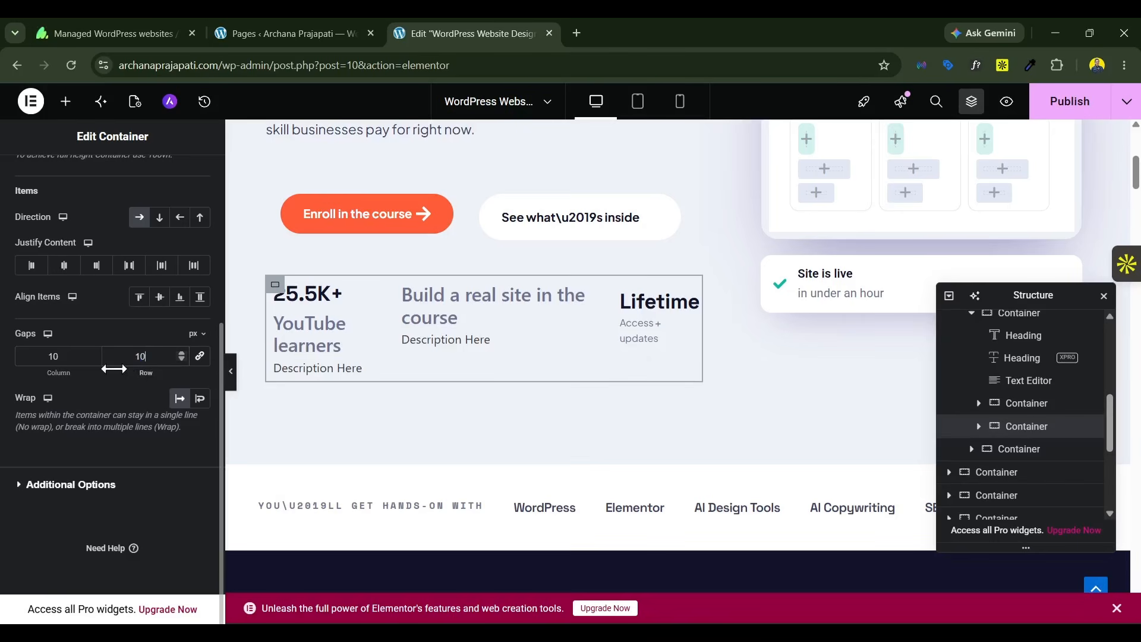
Step: Add the framed-play Video icon from the icon library to the "50 saved videos, zero finished projects" icon box
{"action": "scroll", "coordinate": [930, 252], "scroll_direction": "up", "scroll_amount": 6}
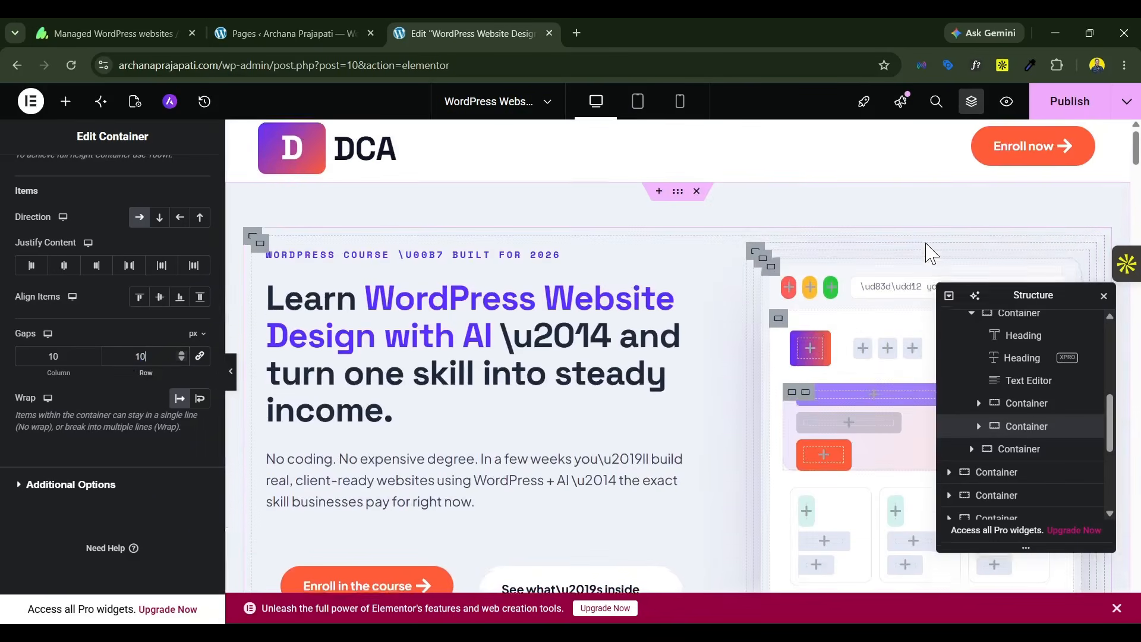
{"action": "scroll", "coordinate": [820, 340], "scroll_direction": "down", "scroll_amount": 6}
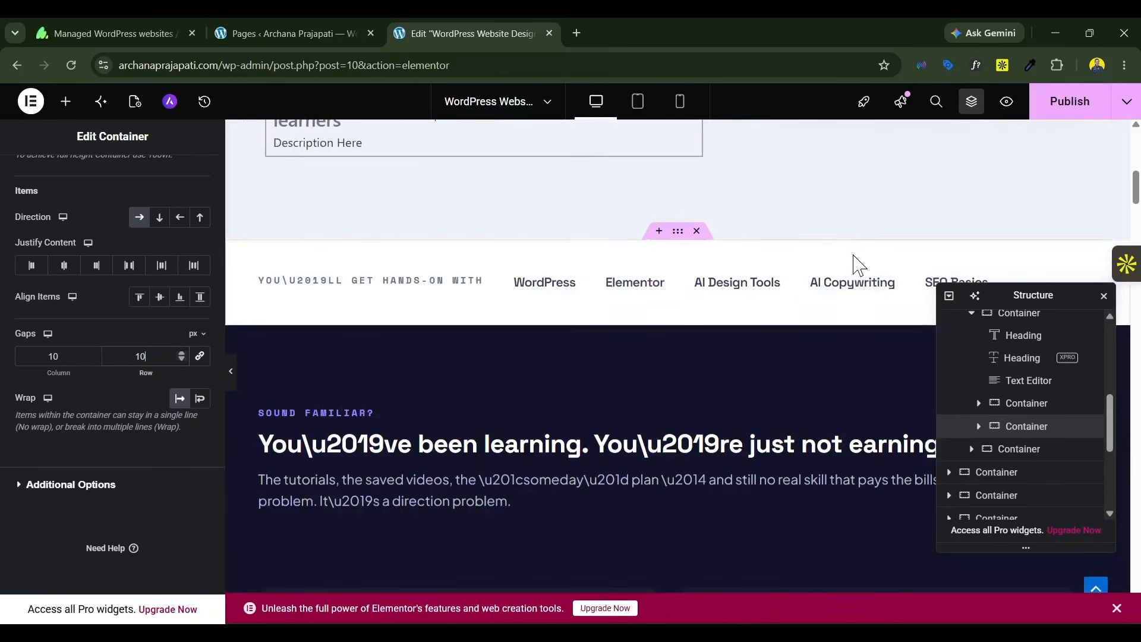
{"action": "scroll", "coordinate": [636, 196], "scroll_direction": "down", "scroll_amount": 3}
{"action": "scroll", "coordinate": [633, 185], "scroll_direction": "down", "scroll_amount": 3}
{"action": "scroll", "coordinate": [633, 189], "scroll_direction": "up", "scroll_amount": 3}
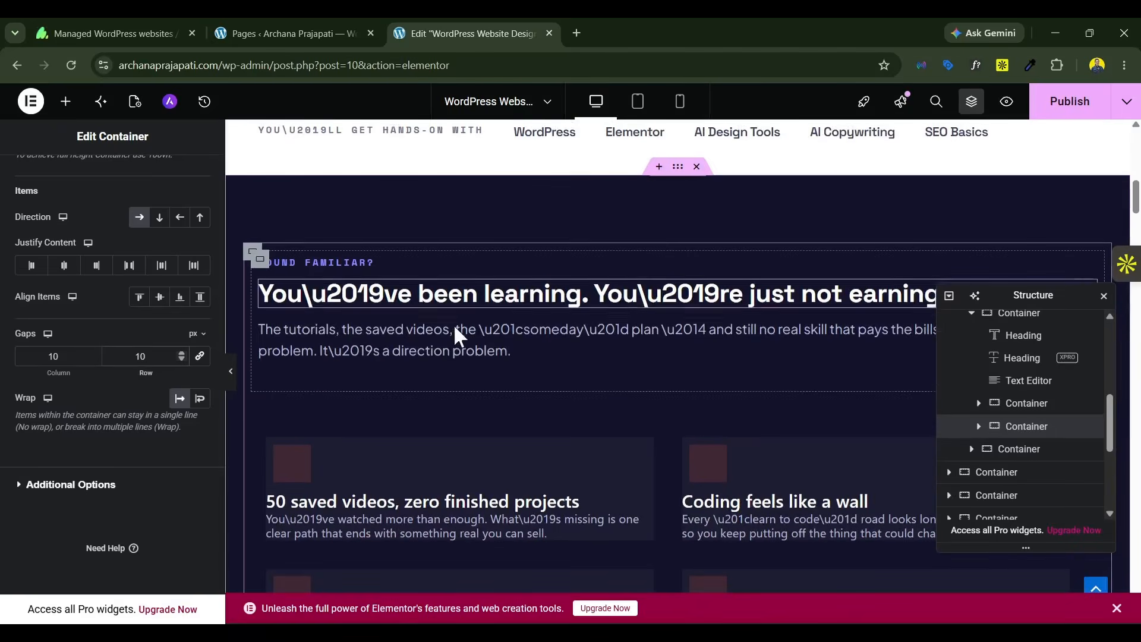
{"action": "scroll", "coordinate": [368, 328], "scroll_direction": "down", "scroll_amount": 2}
{"action": "left_click", "coordinate": [342, 328]}
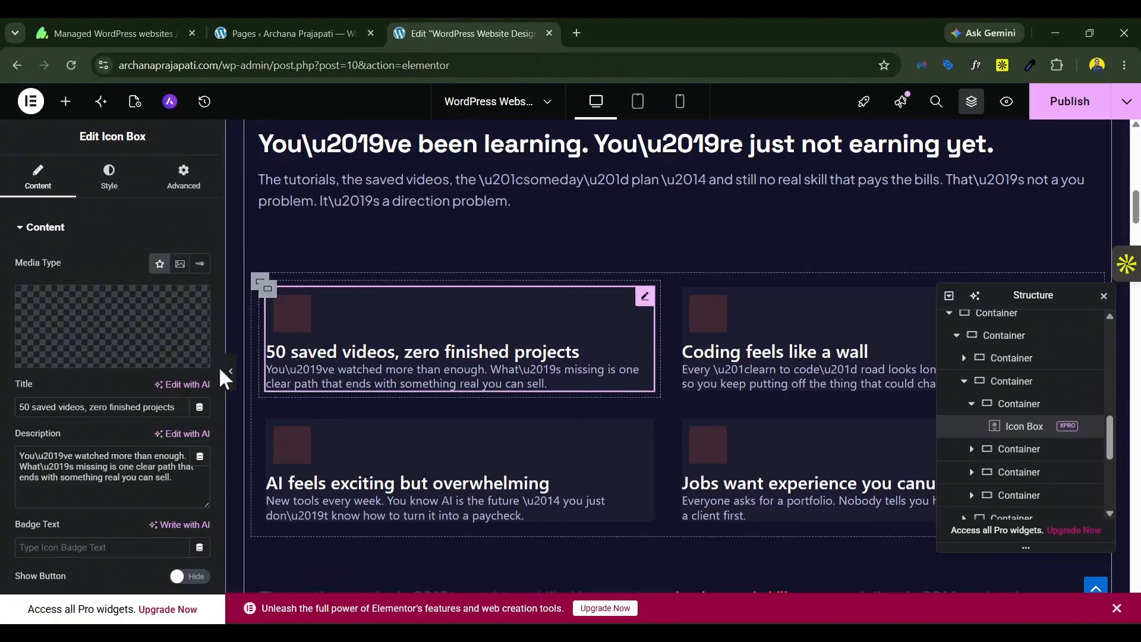
{"action": "mouse_move", "coordinate": [138, 331]}
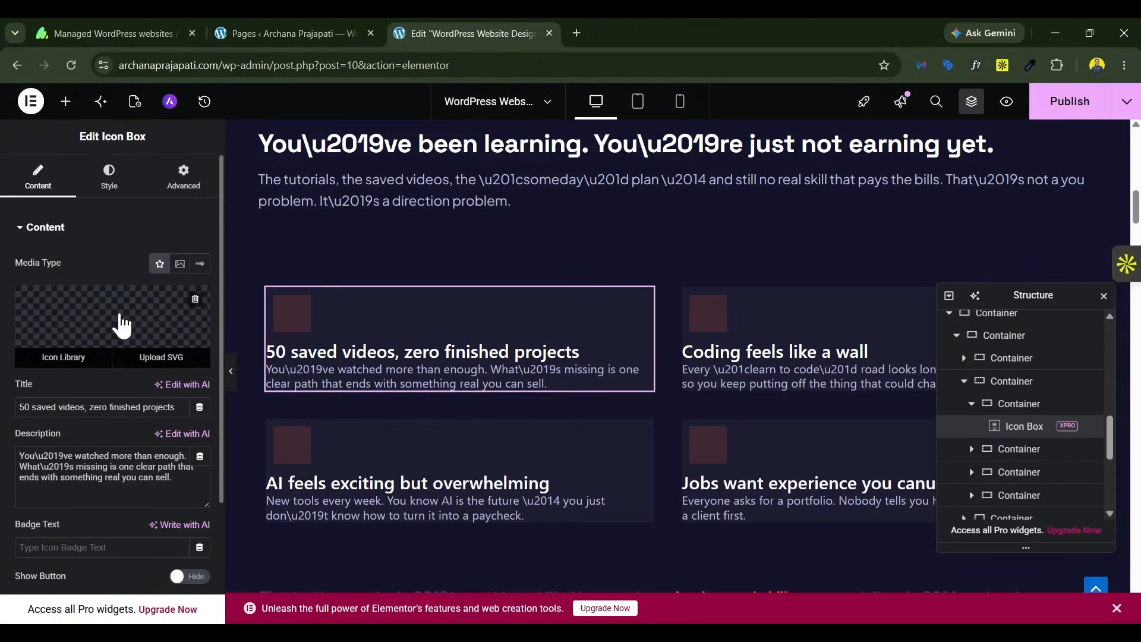
{"action": "left_click", "coordinate": [122, 325]}
{"action": "left_click", "coordinate": [523, 166]}
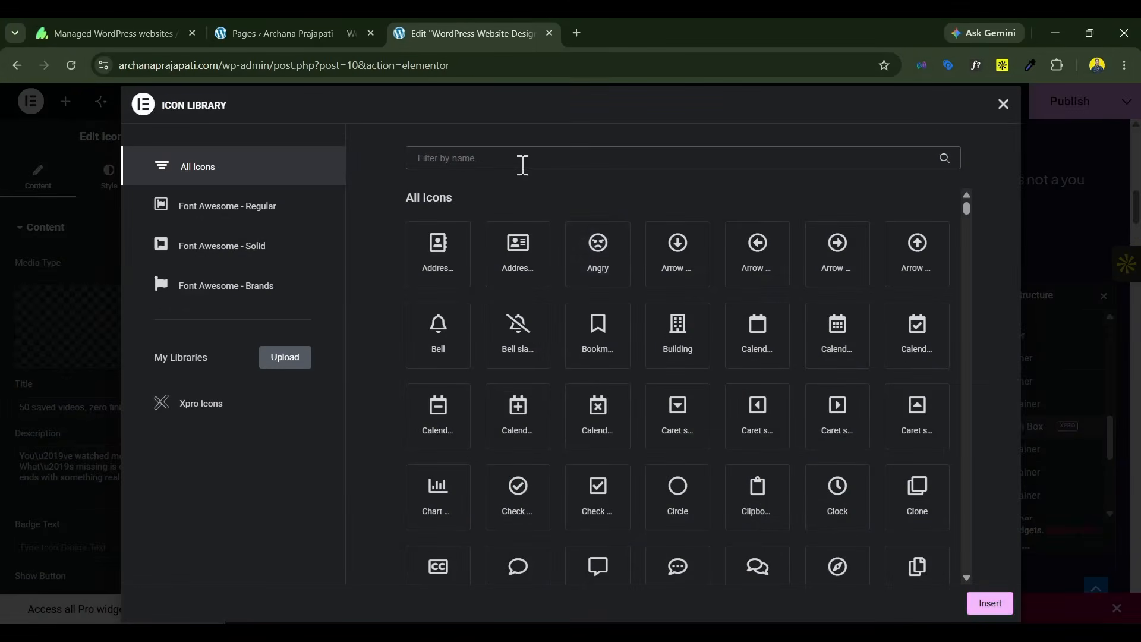
{"action": "type", "text": "video"}
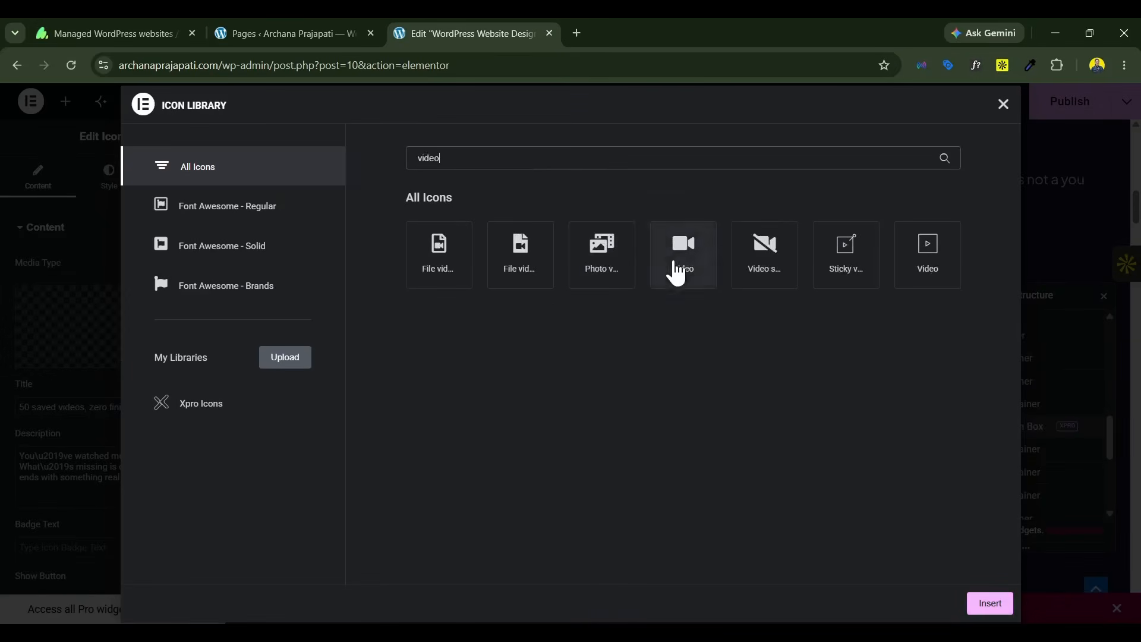
{"action": "left_click", "coordinate": [678, 263]}
{"action": "left_click", "coordinate": [929, 260]}
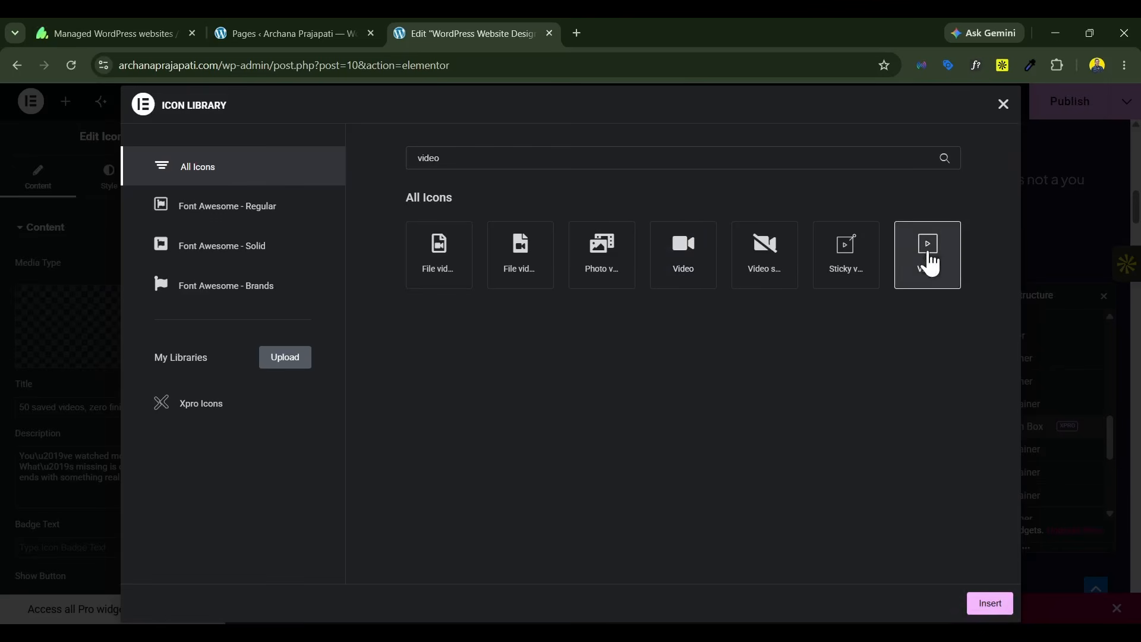
{"action": "left_click", "coordinate": [986, 603]}
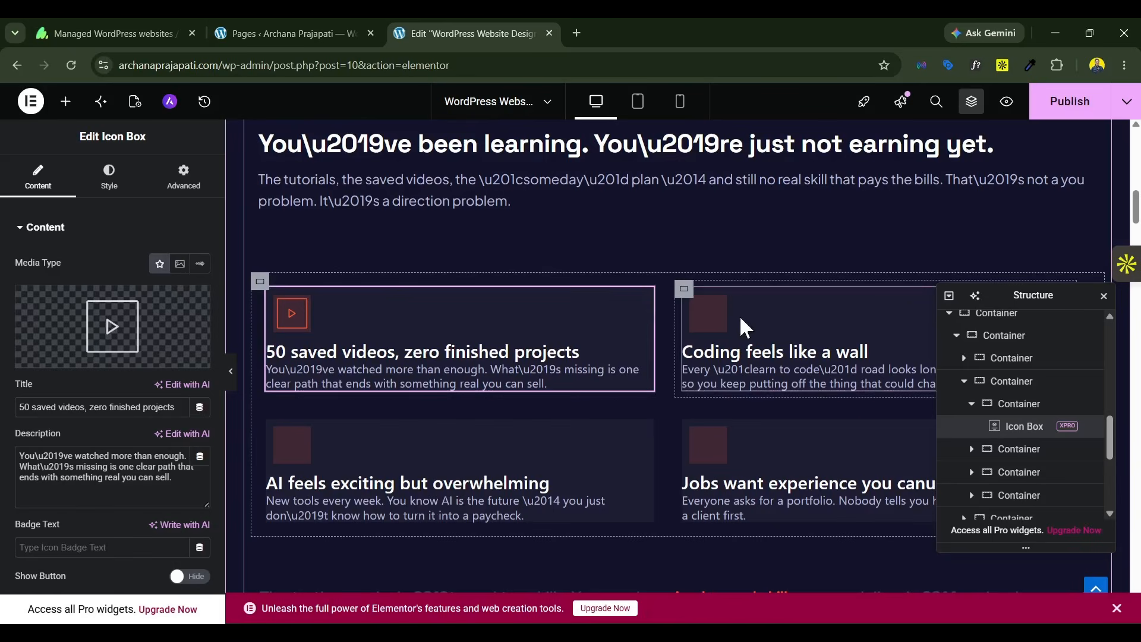
Step: Add a thin code-brackets icon from the icon library to the "Coding feels like a wall" icon box
{"action": "left_click", "coordinate": [762, 315]}
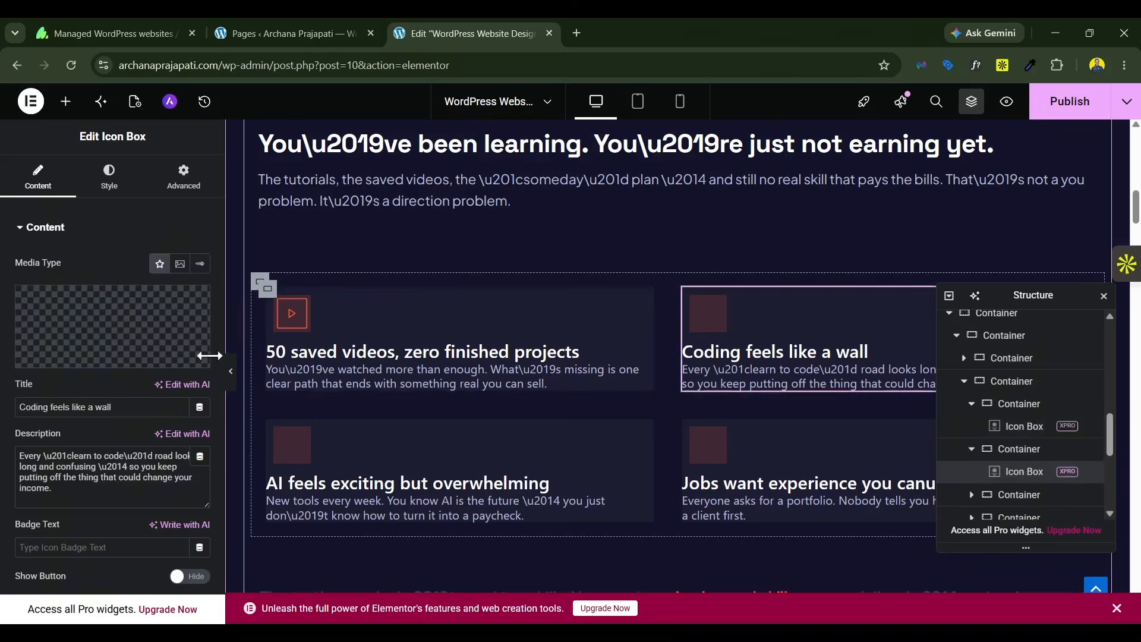
{"action": "left_click", "coordinate": [142, 333]}
{"action": "left_click", "coordinate": [499, 165]}
{"action": "type", "text": "coding"}
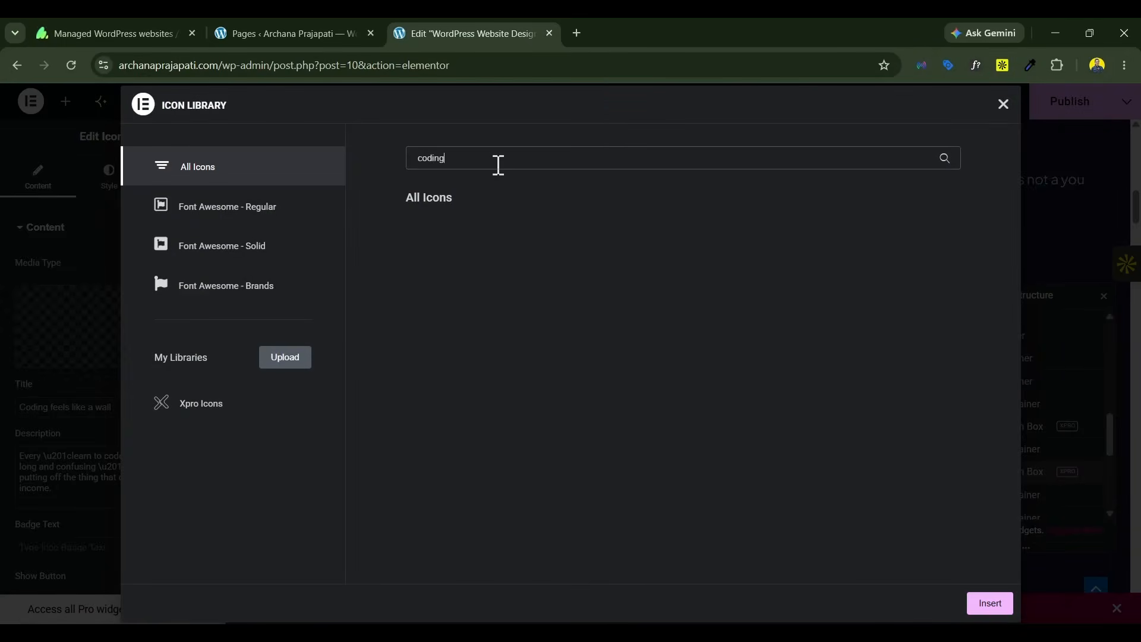
{"action": "key", "text": "Escape"}
Step: Search the icon library for "hap" and add the Shapes icon to the "AI feels exciting but overwhelming" icon box
{"action": "scroll", "coordinate": [773, 446], "scroll_direction": "down", "scroll_amount": 5}
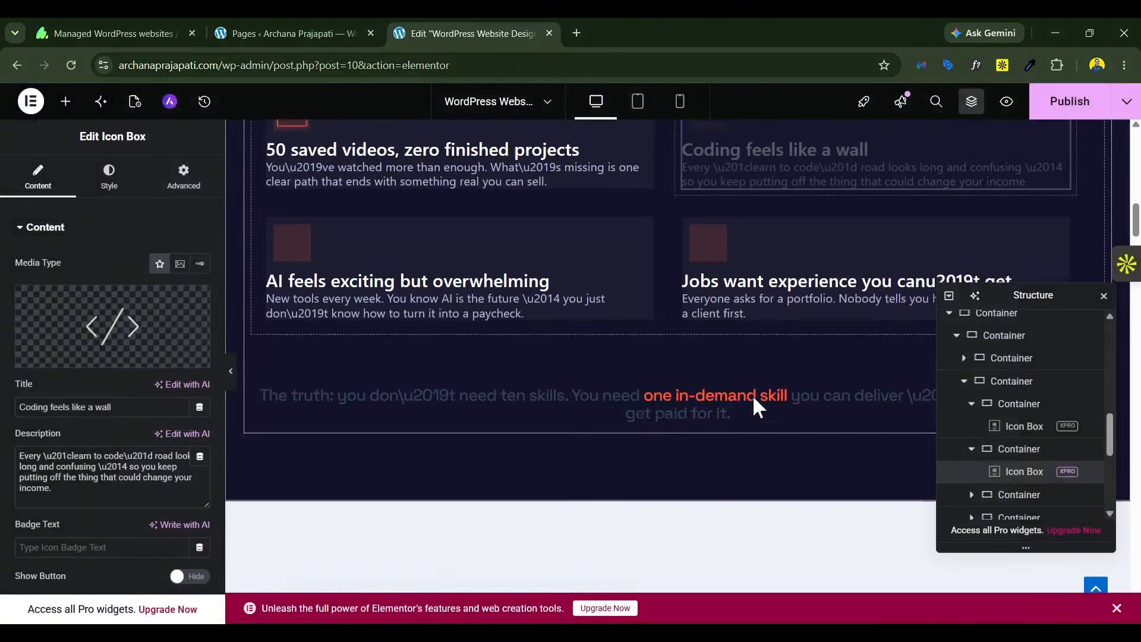
{"action": "left_click", "coordinate": [520, 289]}
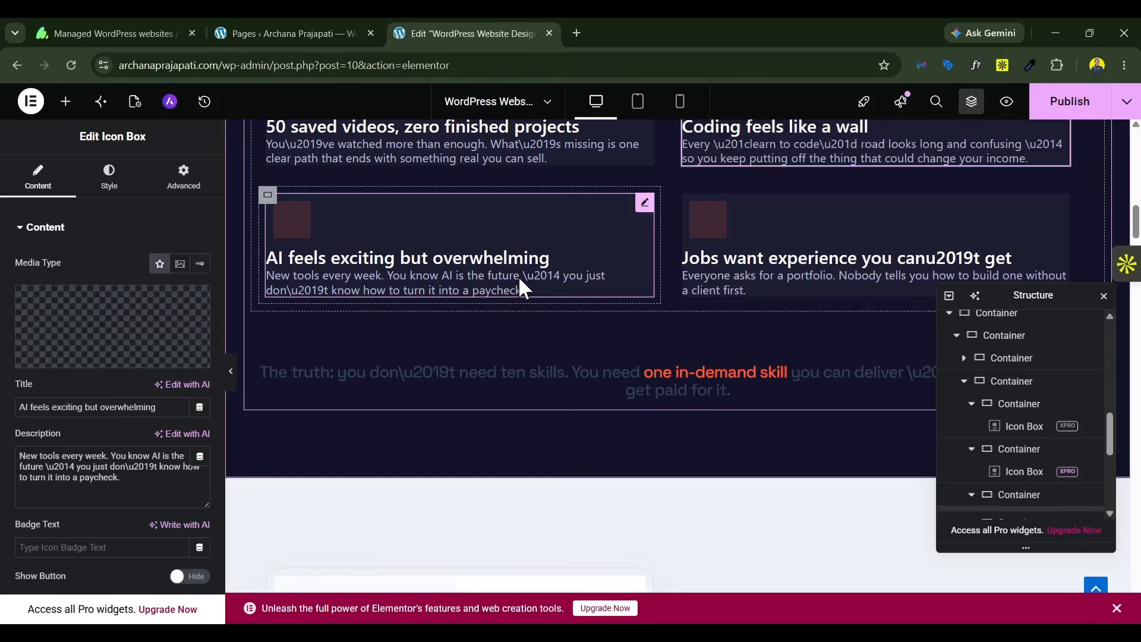
{"action": "left_click", "coordinate": [70, 332]}
{"action": "left_click", "coordinate": [480, 162]}
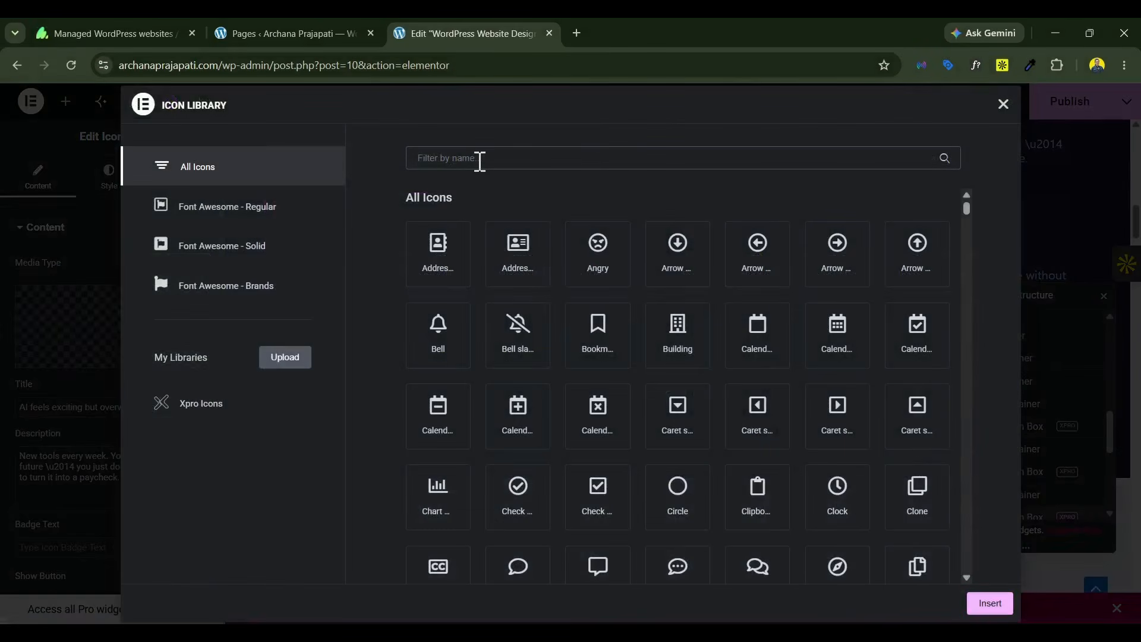
{"action": "type", "text": "hap"}
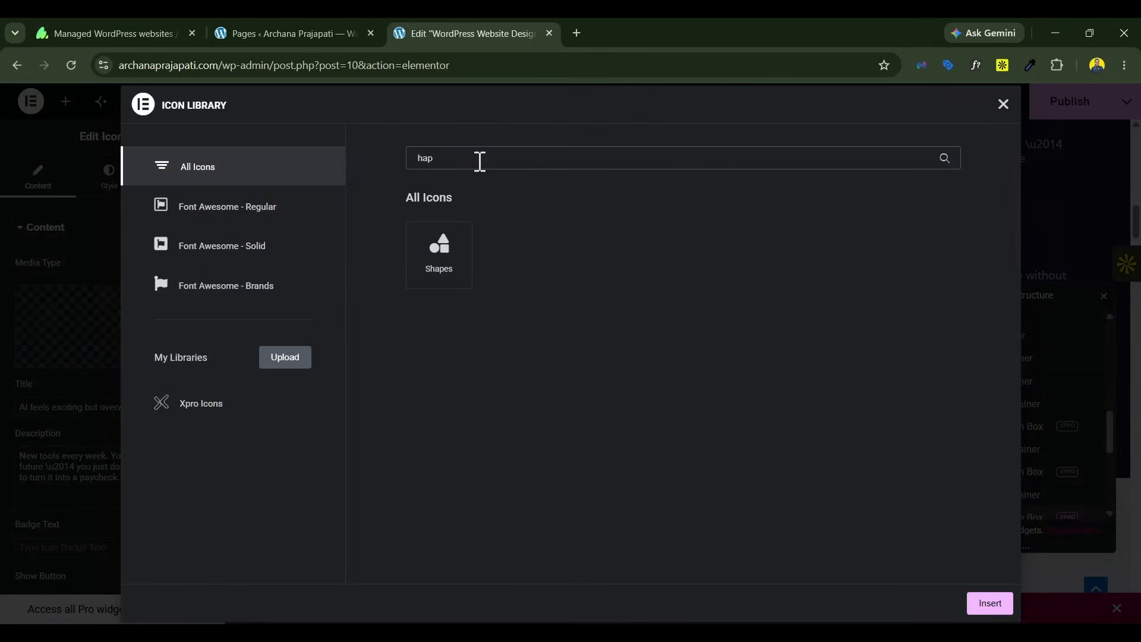
{"action": "left_click", "coordinate": [429, 266]}
{"action": "left_click", "coordinate": [989, 603]}
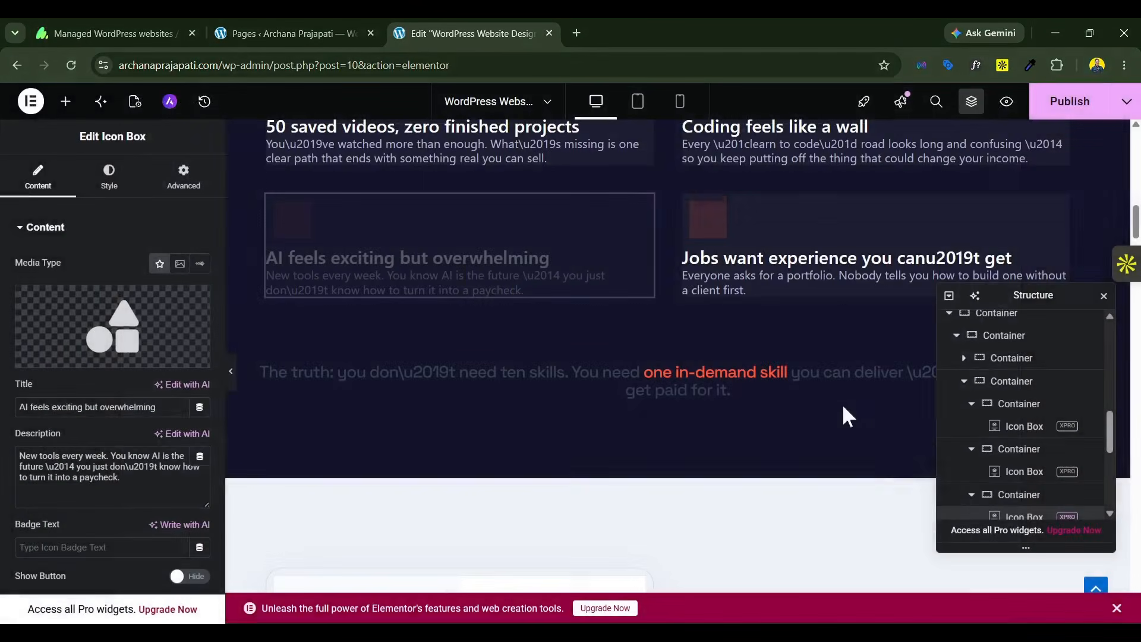
Step: Add the Joomla logo from the icon library to the icon box about jobs wanting experience
{"action": "left_click", "coordinate": [809, 267]}
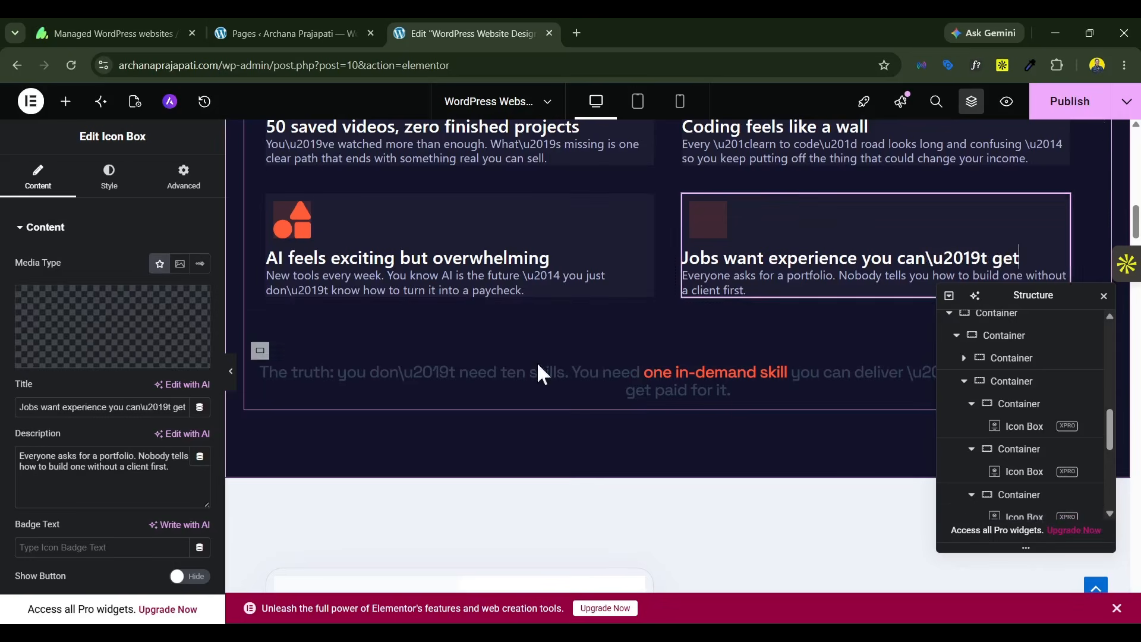
{"action": "left_click", "coordinate": [124, 311]}
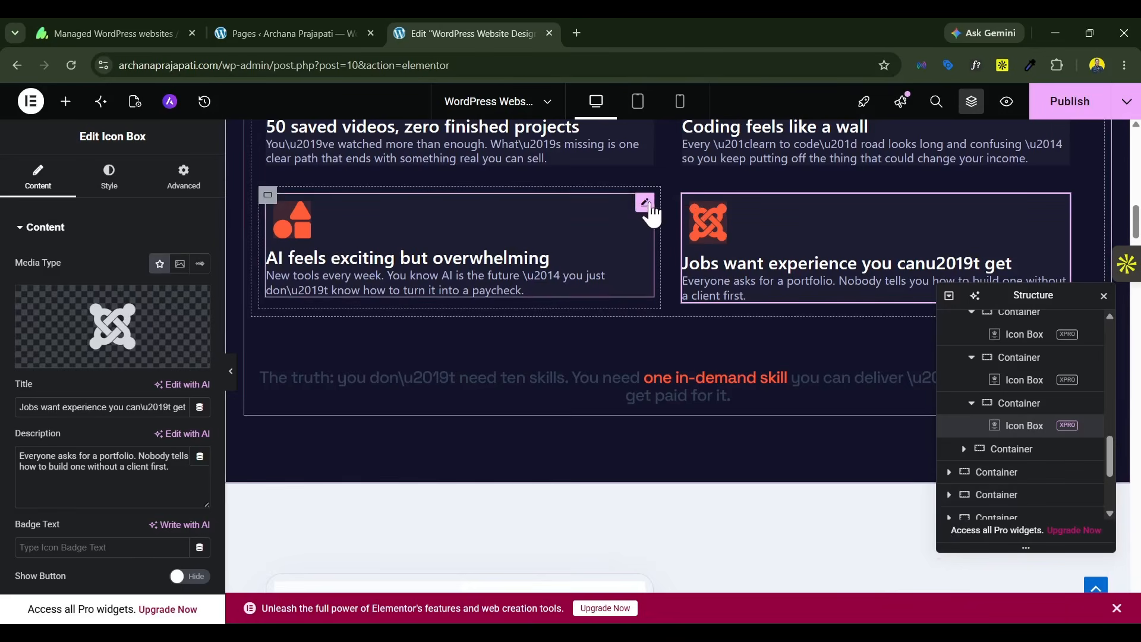
Step: Try a 20 px padding on all sides of the "AI feels exciting but overwhelming" icon box and undo it
{"action": "left_click", "coordinate": [645, 207]}
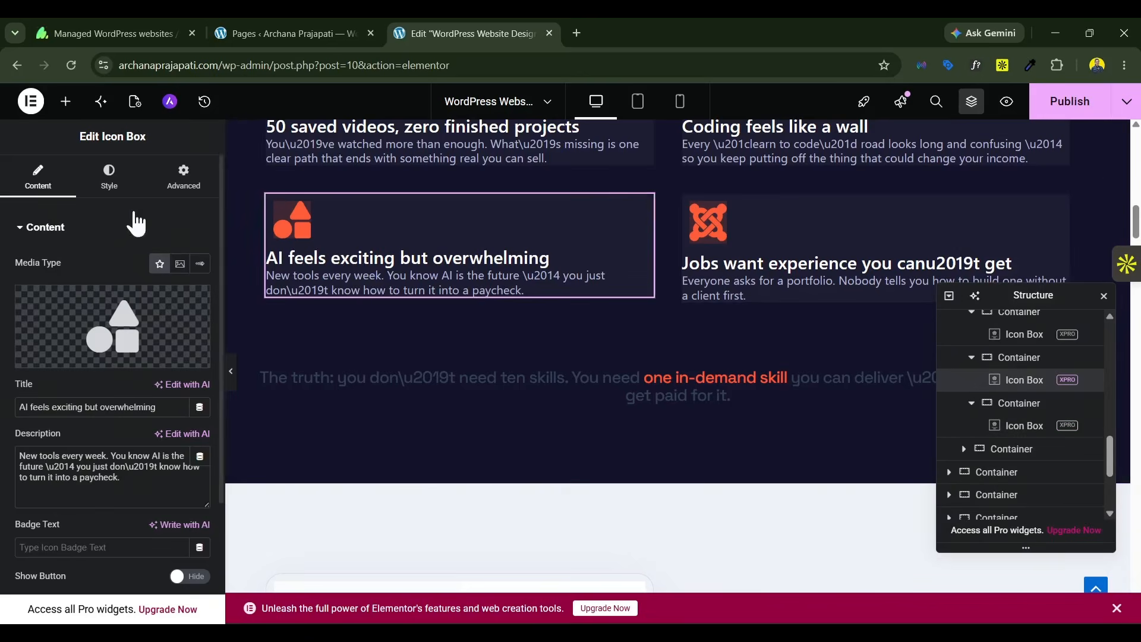
{"action": "left_click", "coordinate": [162, 191]}
{"action": "left_click", "coordinate": [26, 333]}
{"action": "type", "text": "20"}
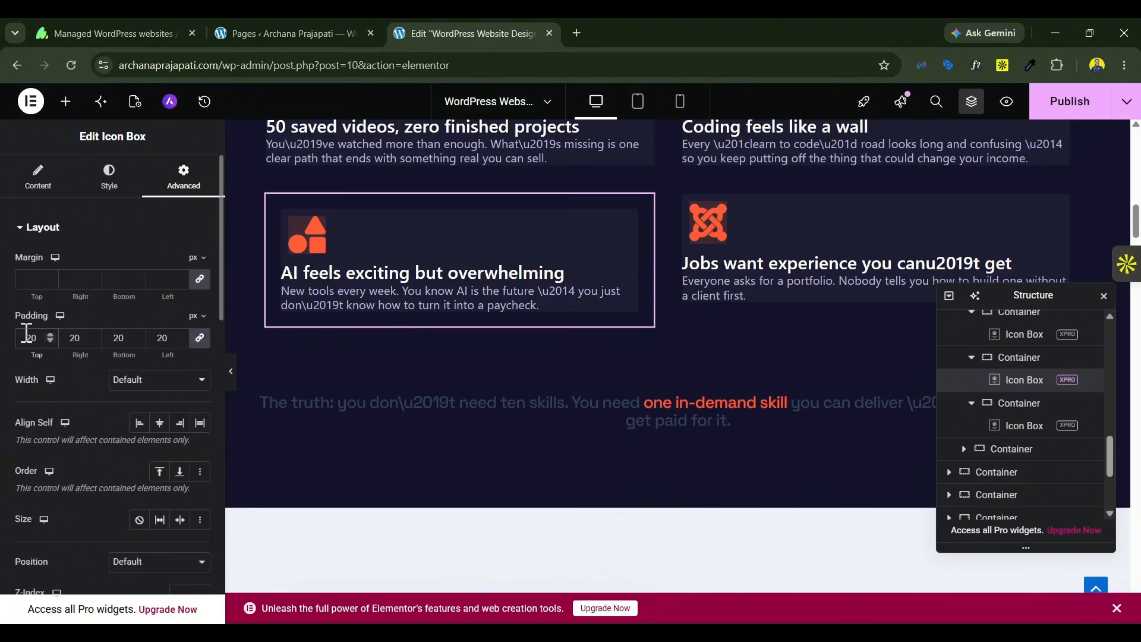
{"action": "key", "text": "ctrl+z"}
Step: Add padding to the container around the "AI feels exciting but overwhelming" icon box
{"action": "left_click", "coordinate": [1013, 357]}
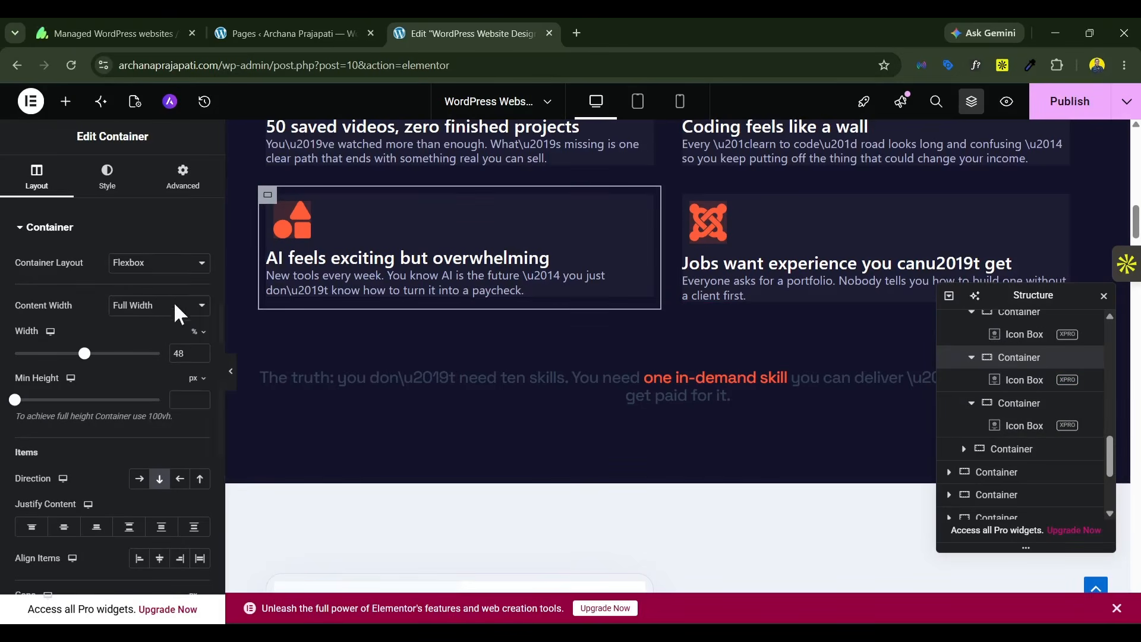
{"action": "left_click", "coordinate": [180, 191]}
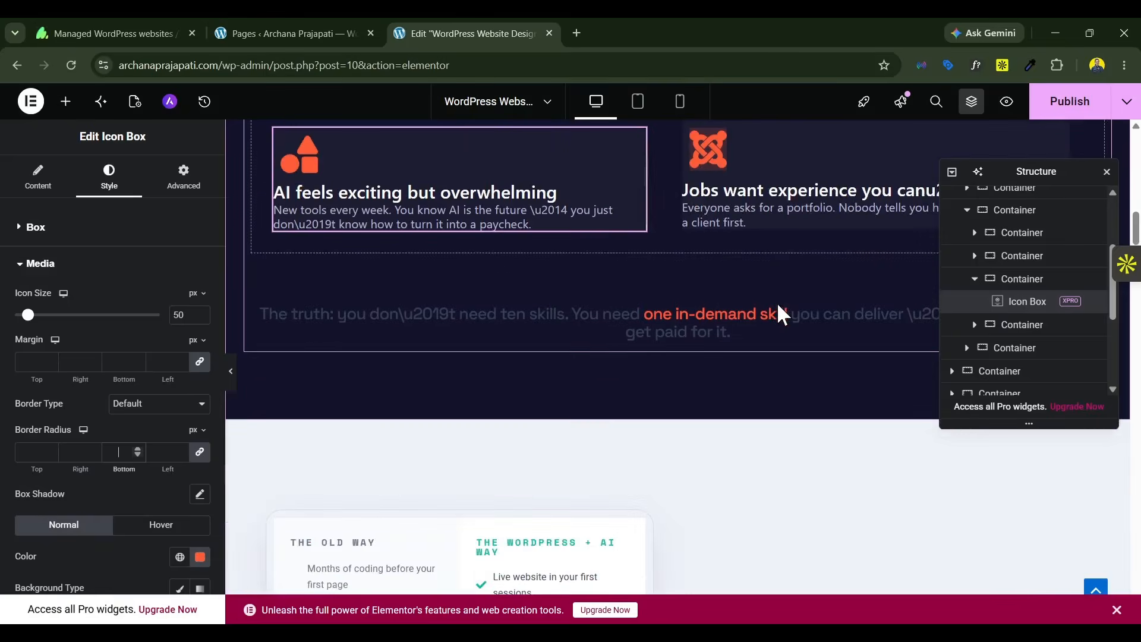
Step: Set the title color of the "The truth: you don't need ten skills" heading to a white global color
{"action": "left_click", "coordinate": [534, 318]}
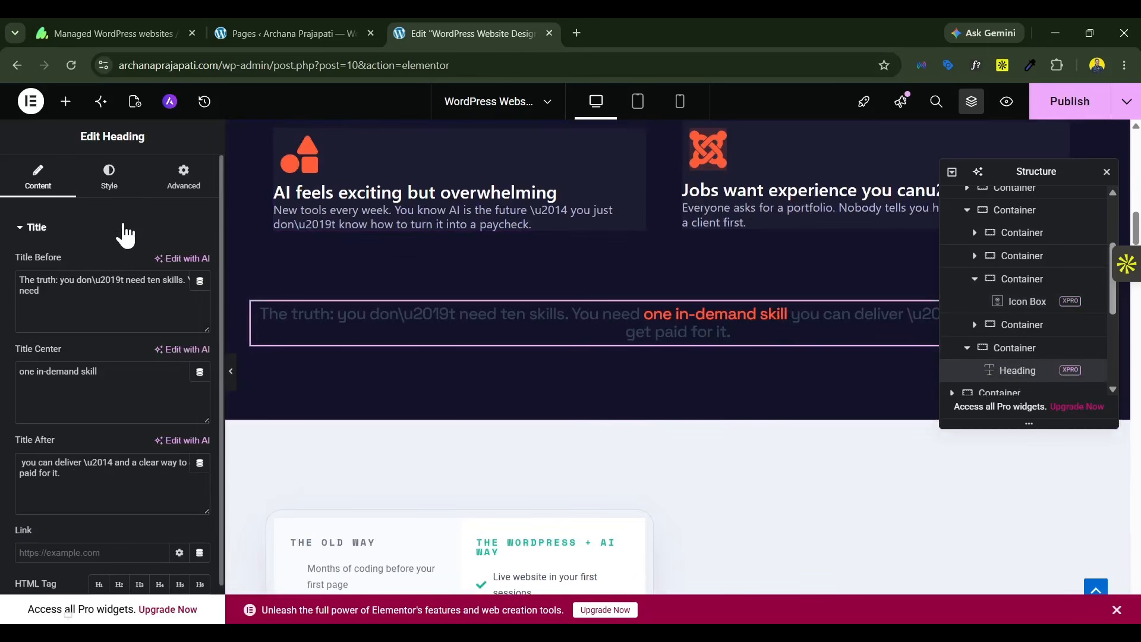
{"action": "left_click", "coordinate": [110, 178]}
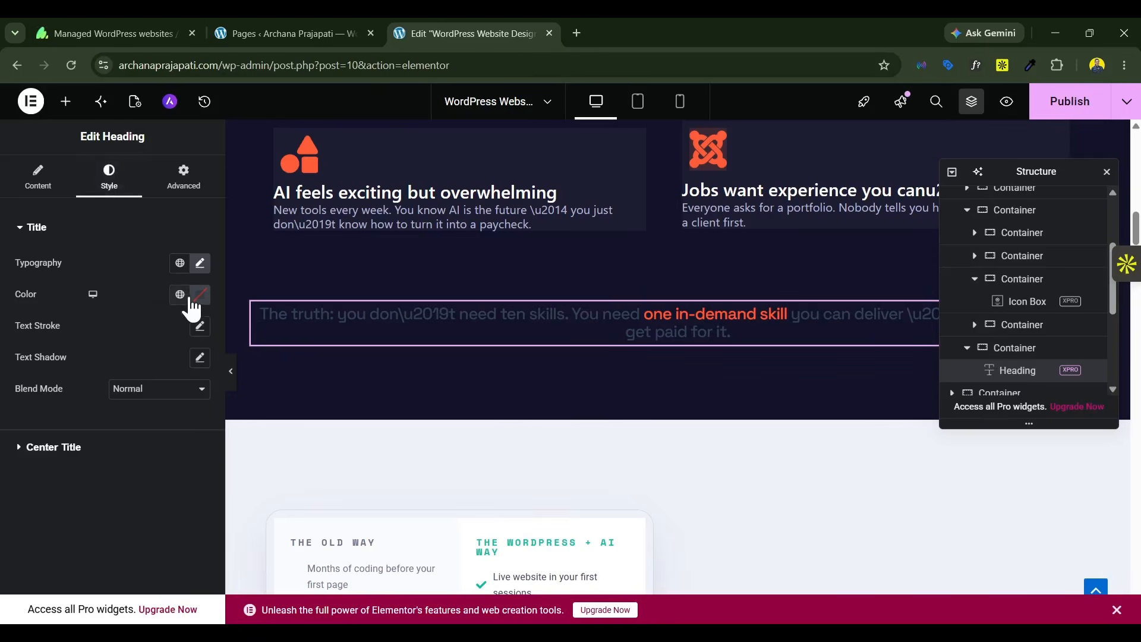
{"action": "left_click", "coordinate": [189, 298]}
{"action": "left_click", "coordinate": [135, 606]}
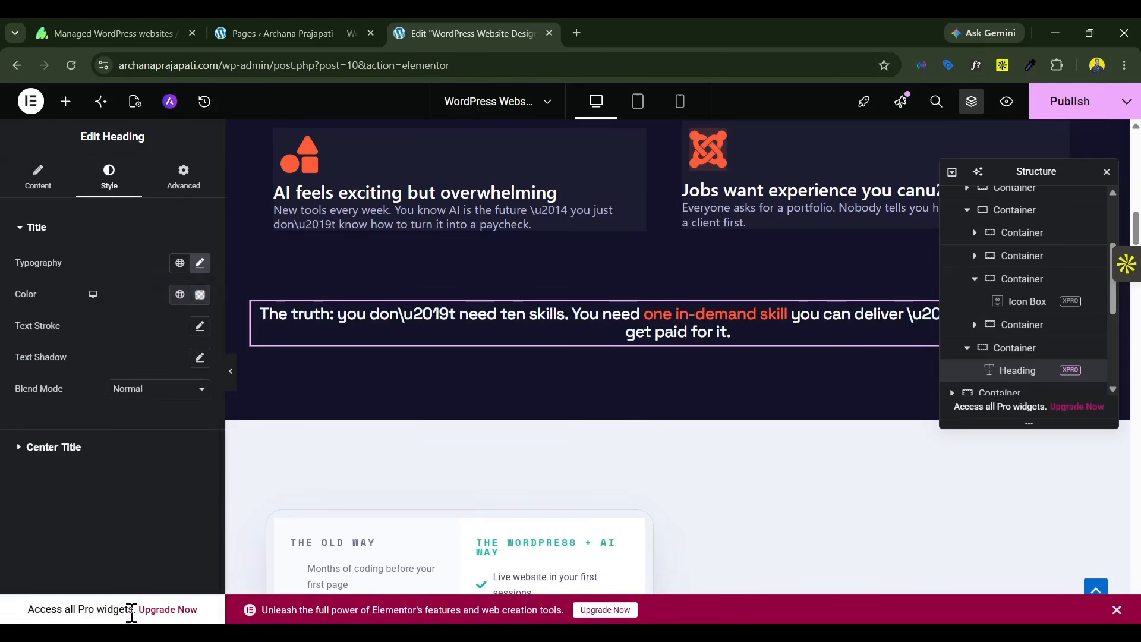
Step: Set the container holding the comparison card and "The Shift" text to No Wrap
{"action": "scroll", "coordinate": [446, 419], "scroll_direction": "down", "scroll_amount": 6}
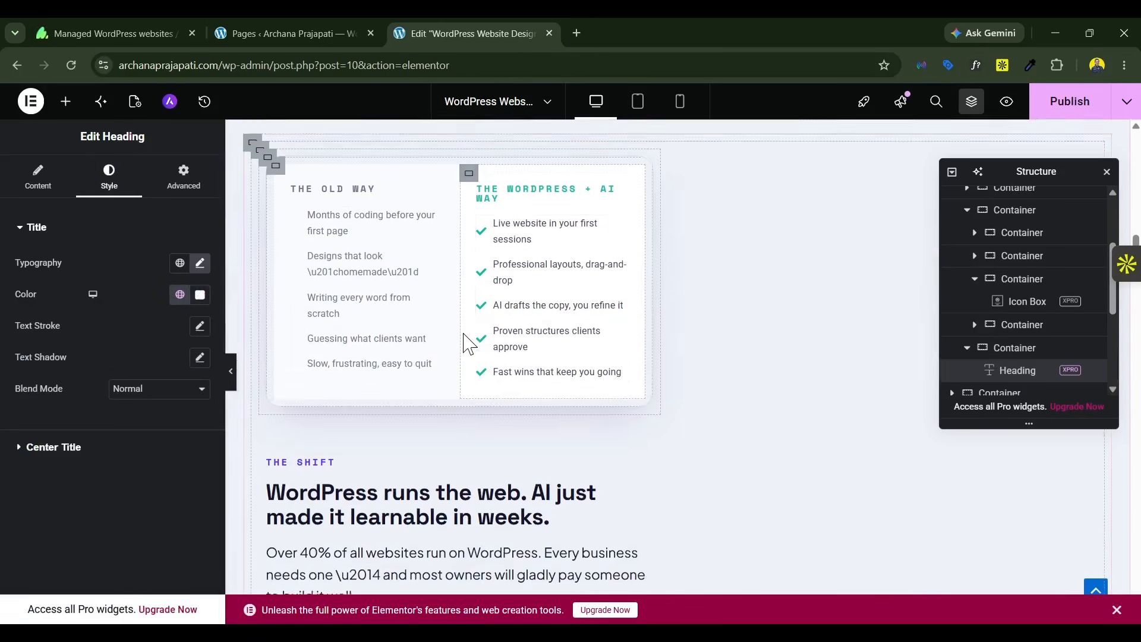
{"action": "scroll", "coordinate": [470, 343], "scroll_direction": "up", "scroll_amount": 1}
{"action": "left_click", "coordinate": [268, 215]}
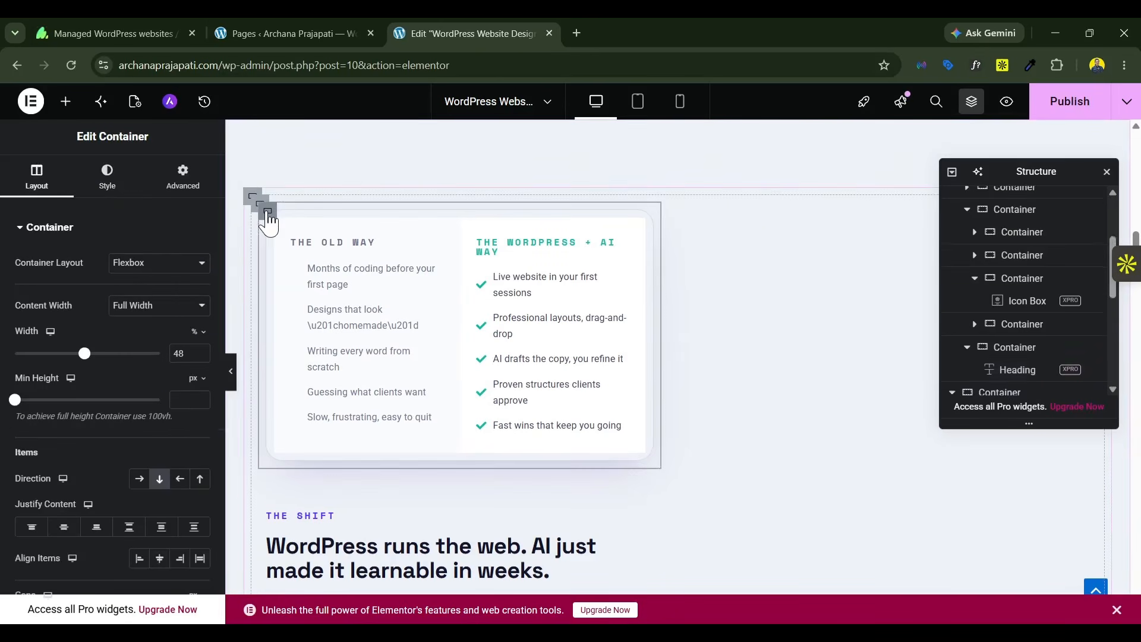
{"action": "scroll", "coordinate": [981, 331], "scroll_direction": "down", "scroll_amount": 2}
{"action": "left_click", "coordinate": [1013, 285]}
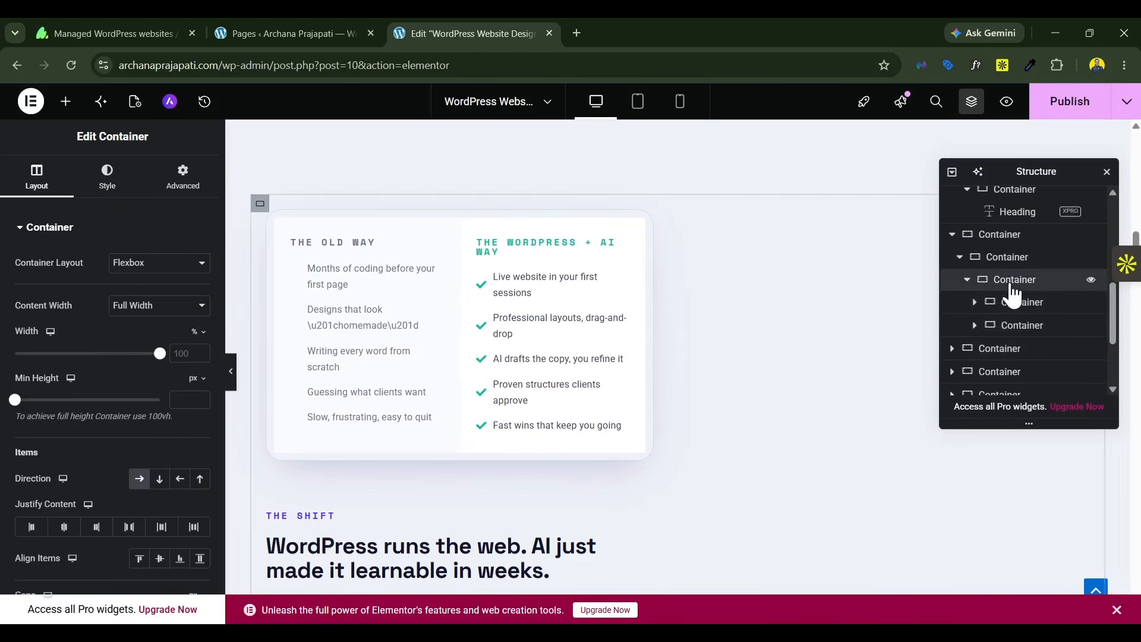
{"action": "scroll", "coordinate": [141, 498], "scroll_direction": "down", "scroll_amount": 5}
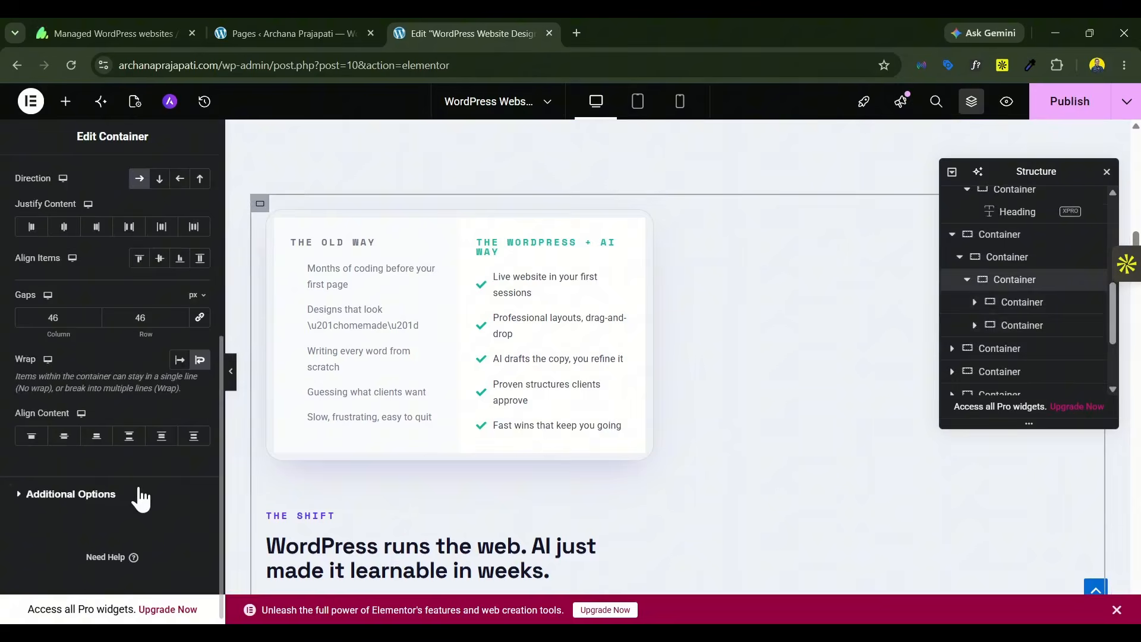
{"action": "left_click", "coordinate": [179, 360]}
Step: Search the icon library for "brow" and add the Firefox browser icon to the "Build complete websites" icon box
{"action": "scroll", "coordinate": [540, 357], "scroll_direction": "down", "scroll_amount": 12}
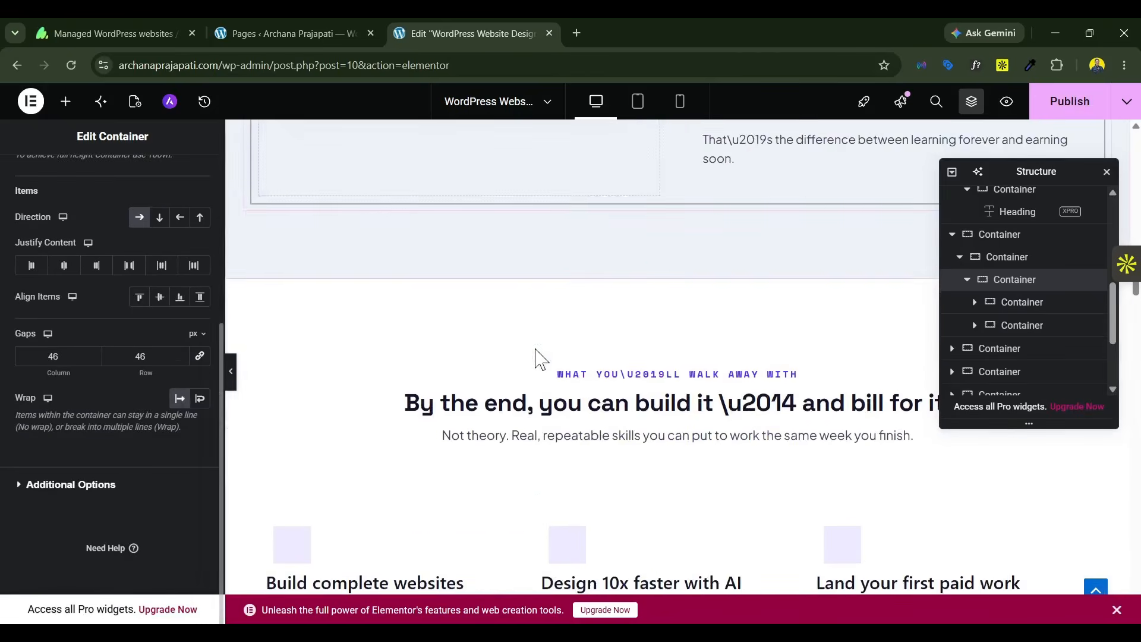
{"action": "left_click", "coordinate": [421, 229]}
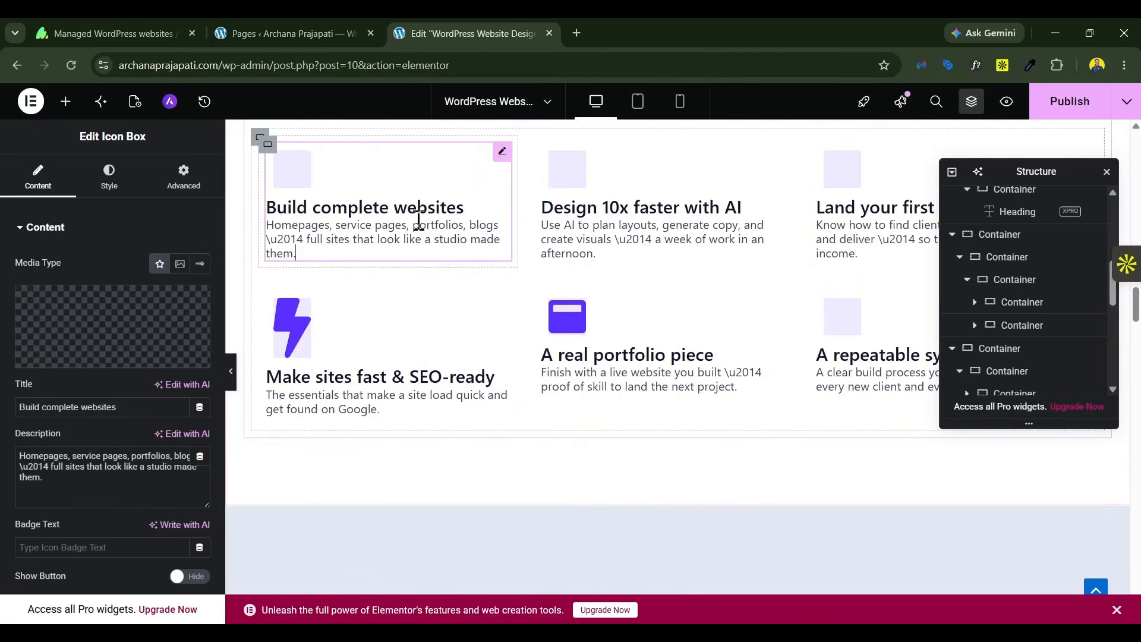
{"action": "mouse_move", "coordinate": [112, 344]}
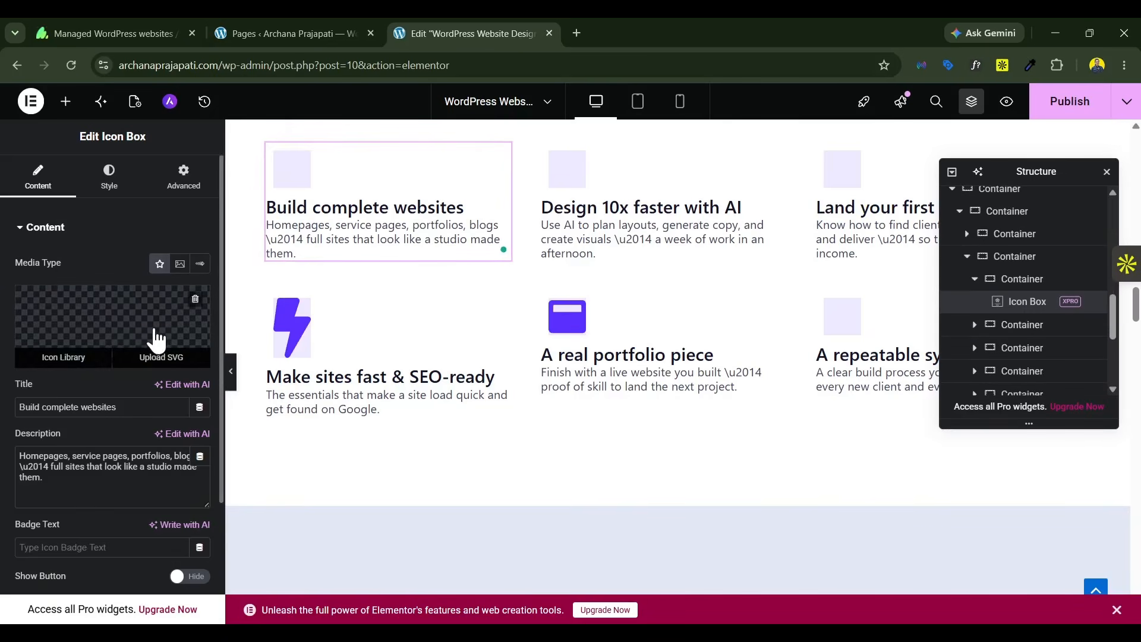
{"action": "left_click", "coordinate": [153, 326]}
{"action": "left_click", "coordinate": [465, 165]}
{"action": "type", "text": "webs"}
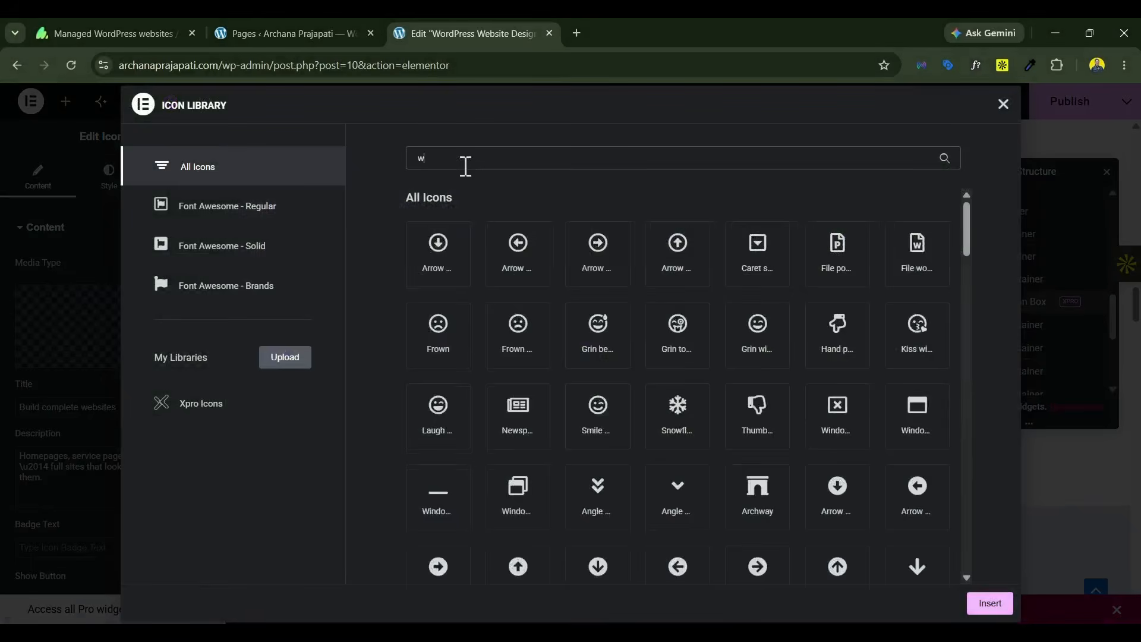
{"action": "key", "text": "BackSpace"}
{"action": "key", "text": "BackSpace"}
{"action": "key", "text": "BackSpace"}
{"action": "key", "text": "BackSpace"}
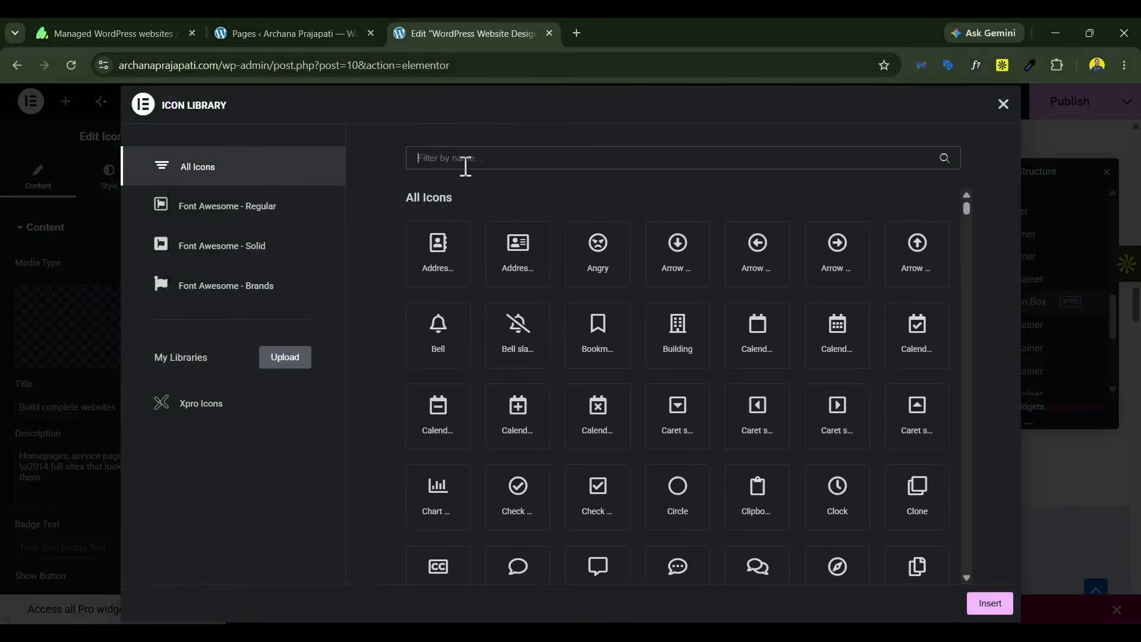
{"action": "type", "text": "brow"}
{"action": "left_click", "coordinate": [442, 276]}
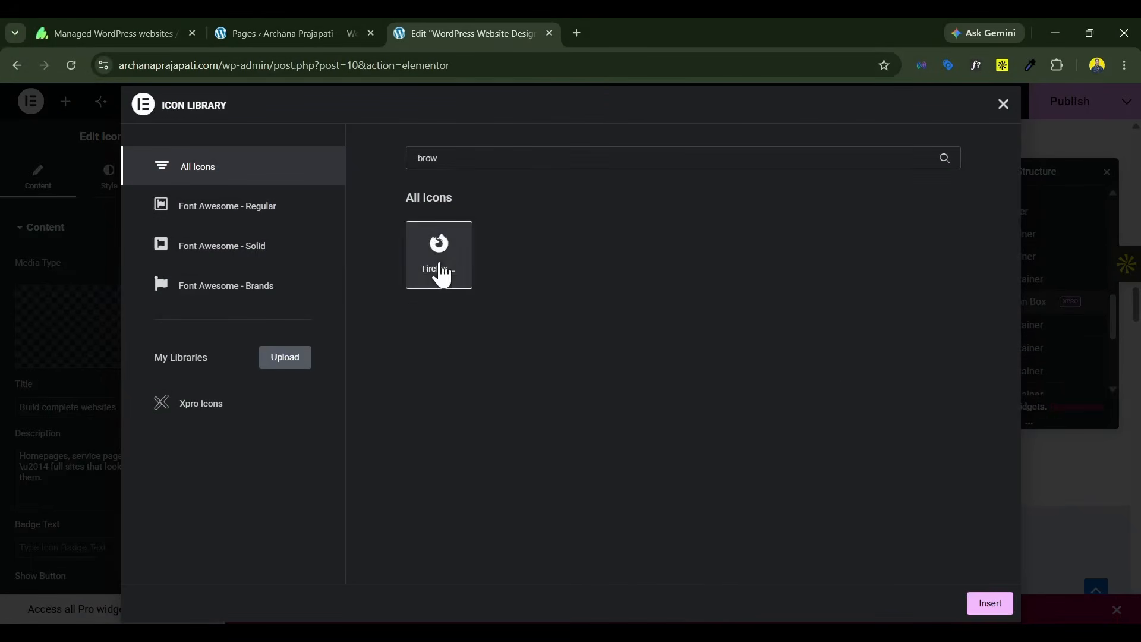
{"action": "left_click", "coordinate": [991, 605]}
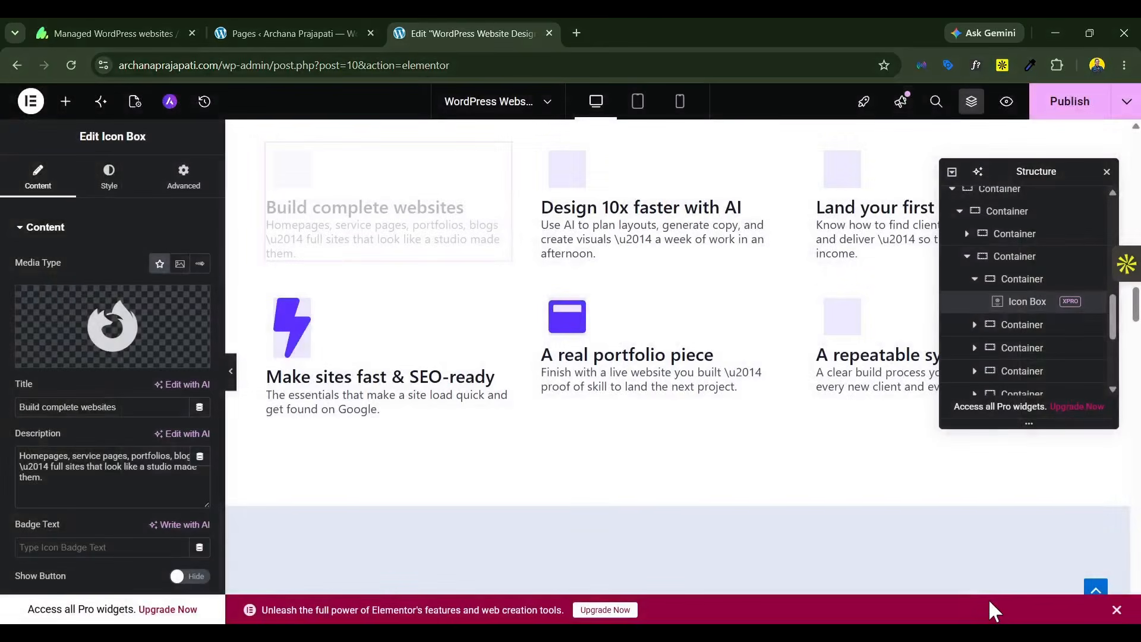
Step: Search the icon library for "col" and add the Colors icon to the "Design 10x faster with AI" icon box
{"action": "left_click", "coordinate": [656, 203]}
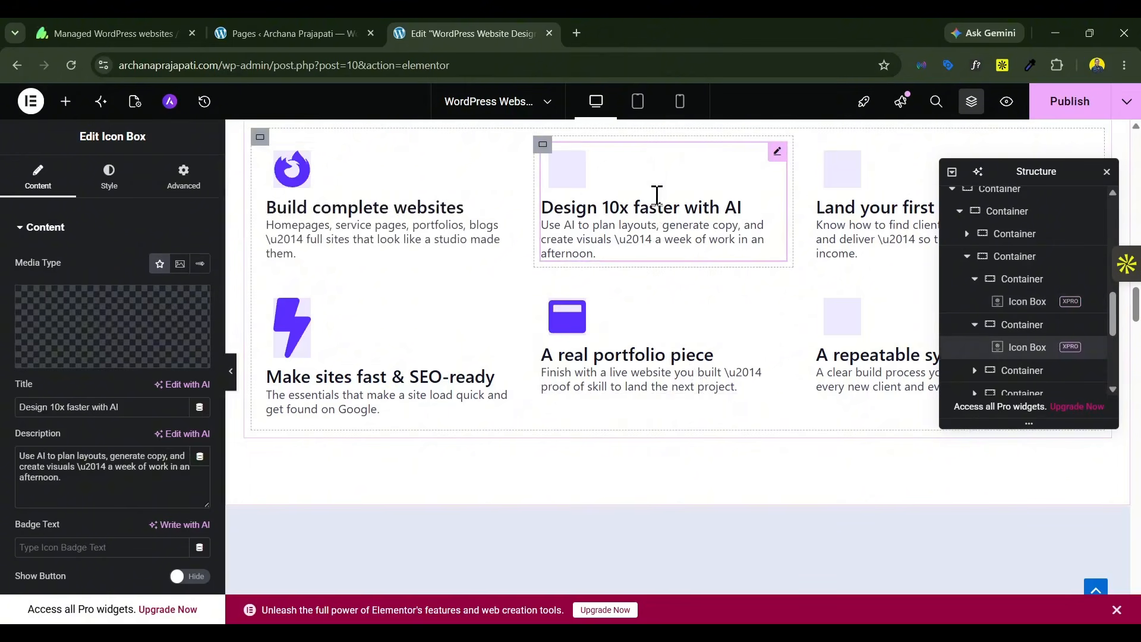
{"action": "left_click", "coordinate": [66, 357]}
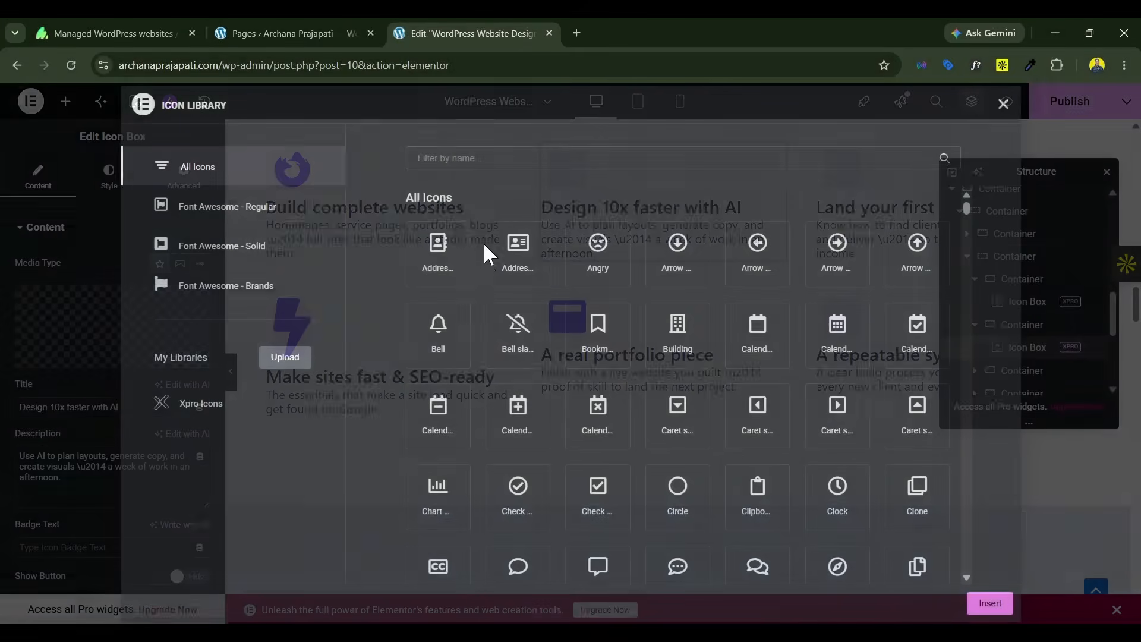
{"action": "left_click", "coordinate": [501, 153]}
{"action": "type", "text": "design"}
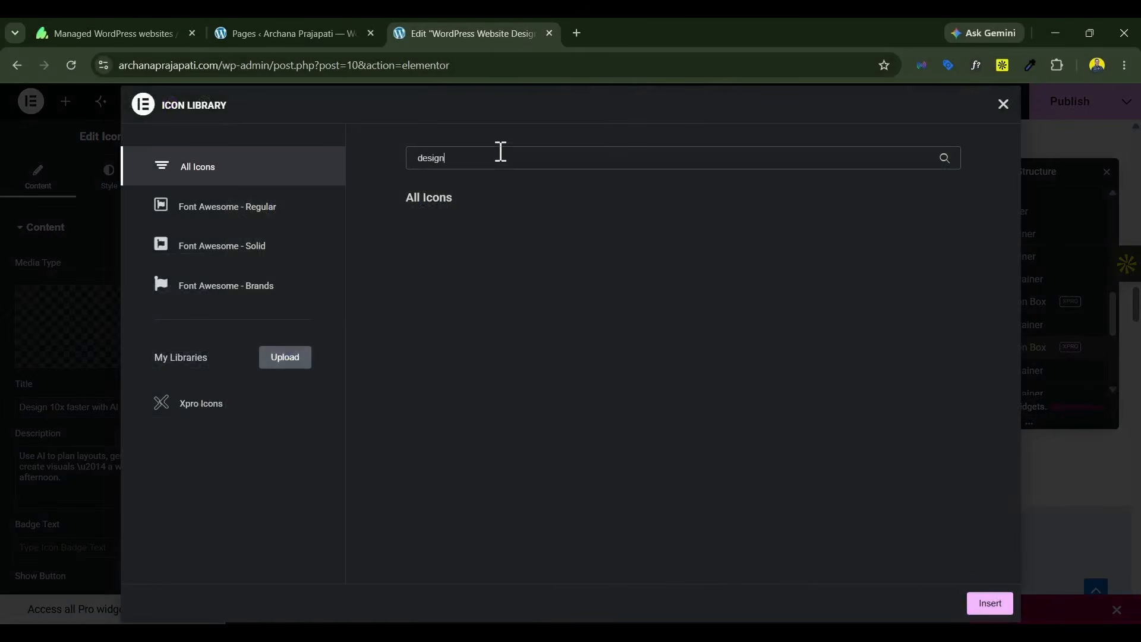
{"action": "key", "text": "BackSpace"}
{"action": "key", "text": "BackSpace"}
{"action": "key", "text": "BackSpace"}
{"action": "key", "text": "BackSpace"}
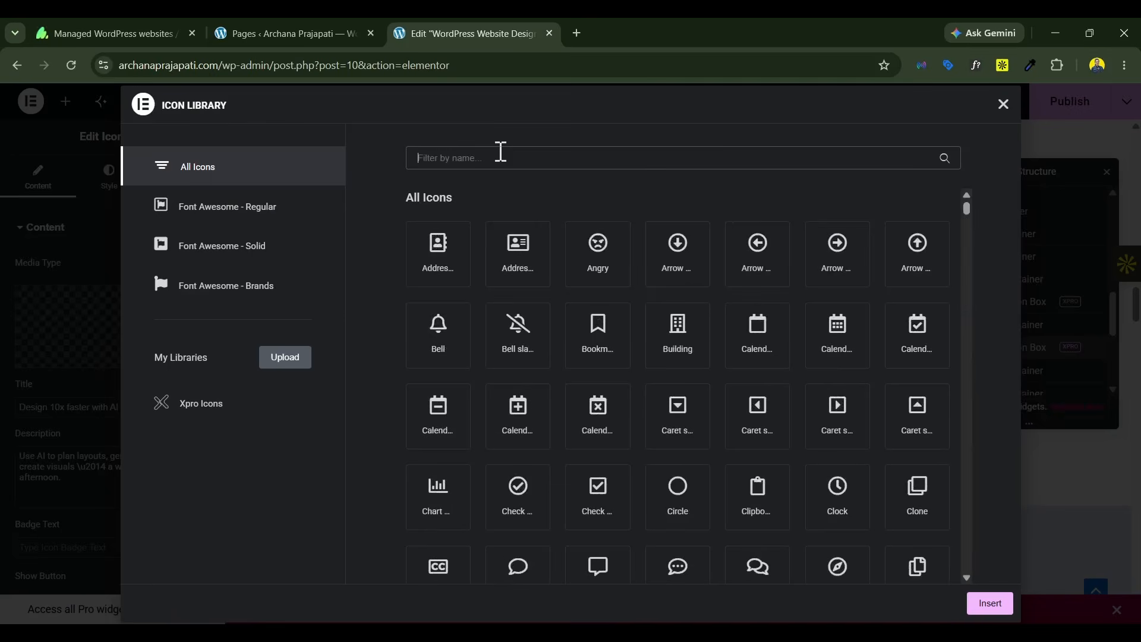
{"action": "type", "text": "col"}
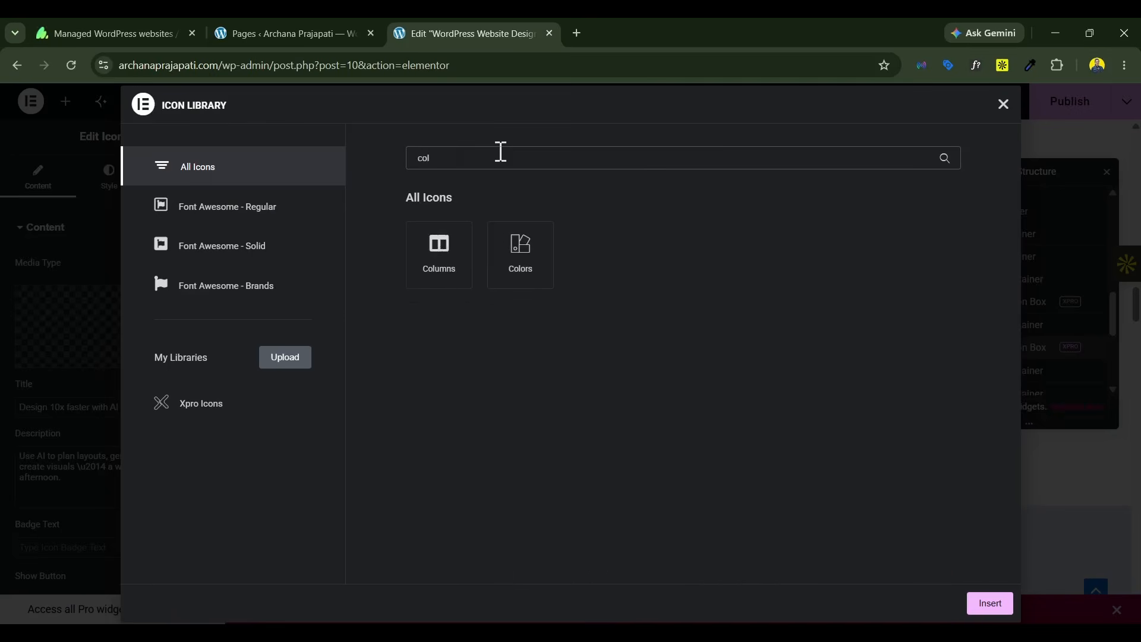
{"action": "left_click", "coordinate": [501, 238]}
{"action": "left_click", "coordinate": [982, 604]}
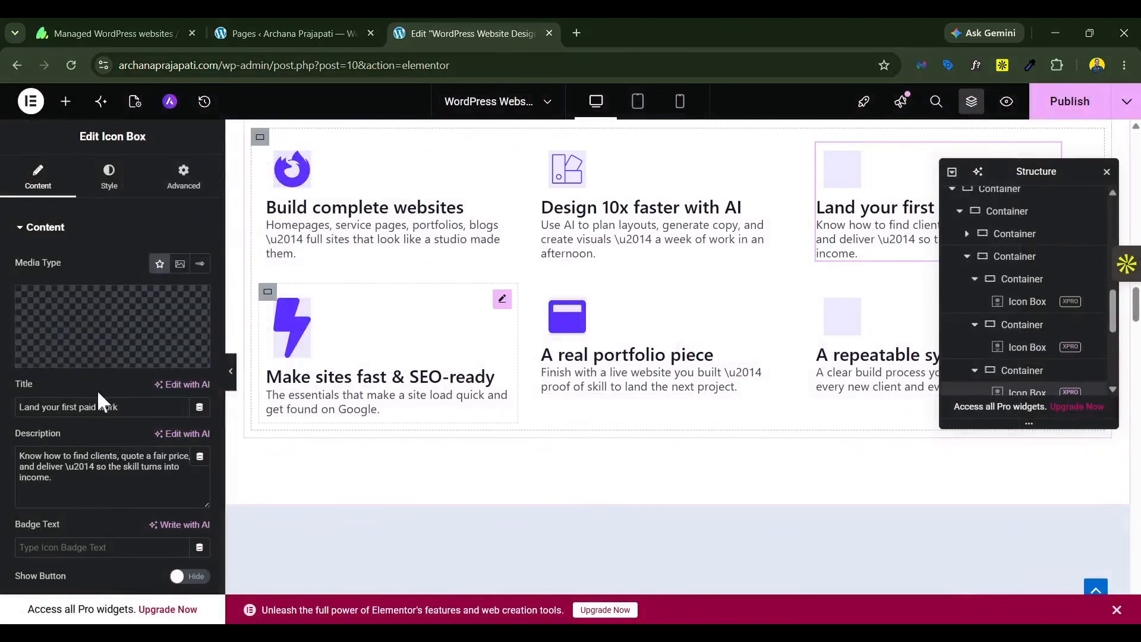
Step: Search the icon library for "wor" and add the phoenix bird icon to the "Land your first paid work" icon box
{"action": "left_click_drag", "start_coordinate": [1030, 163], "coordinate": [1043, 228]}
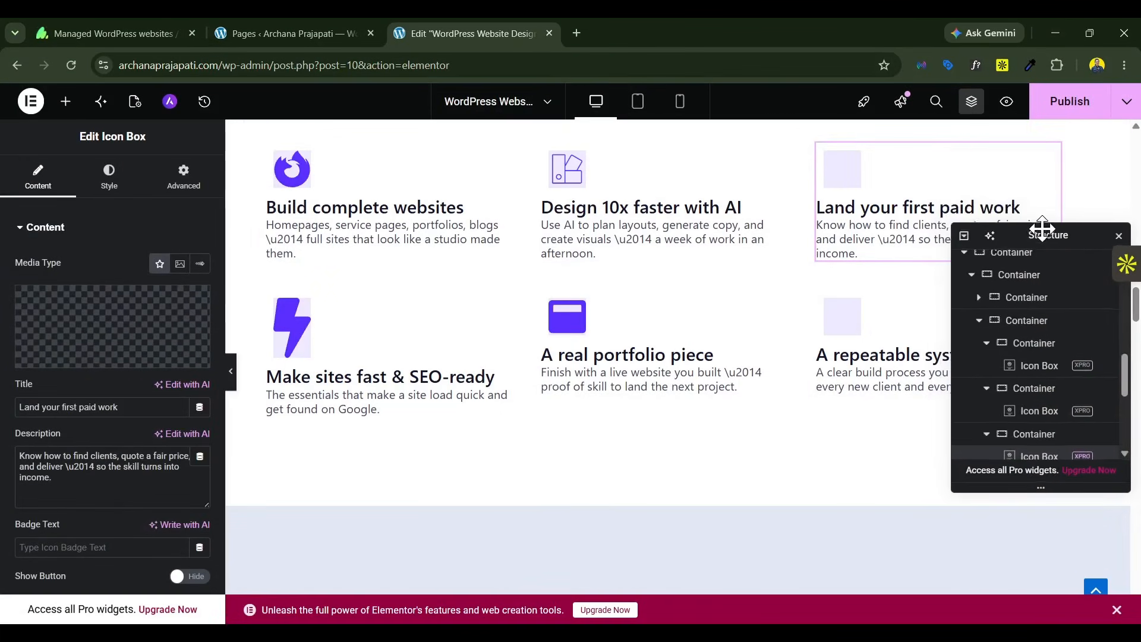
{"action": "mouse_move", "coordinate": [162, 357]}
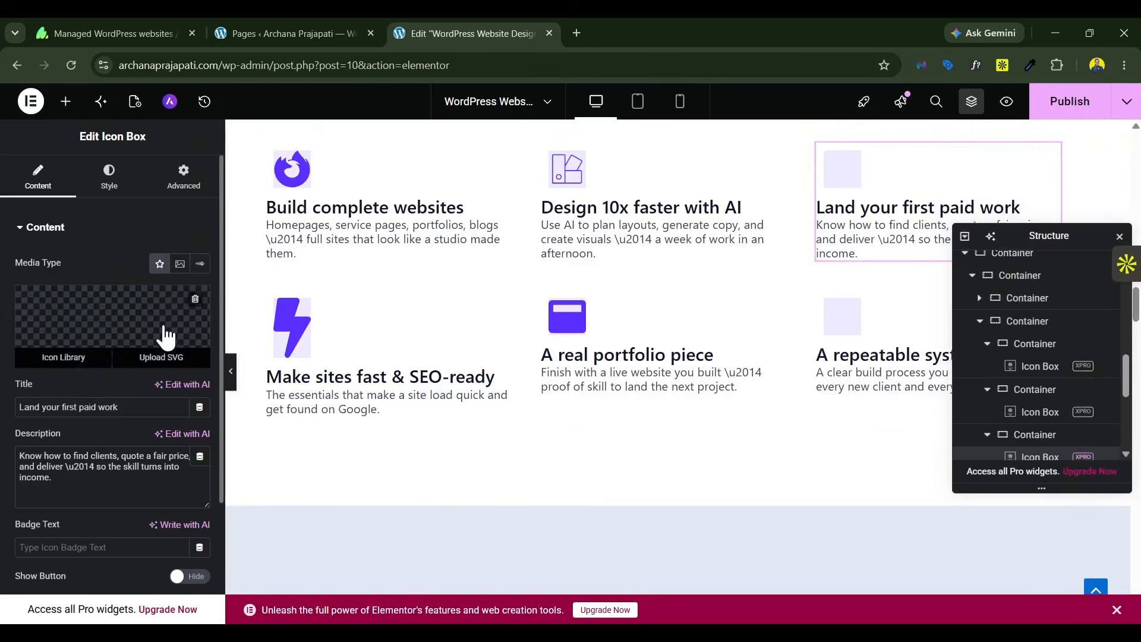
{"action": "left_click", "coordinate": [166, 331]}
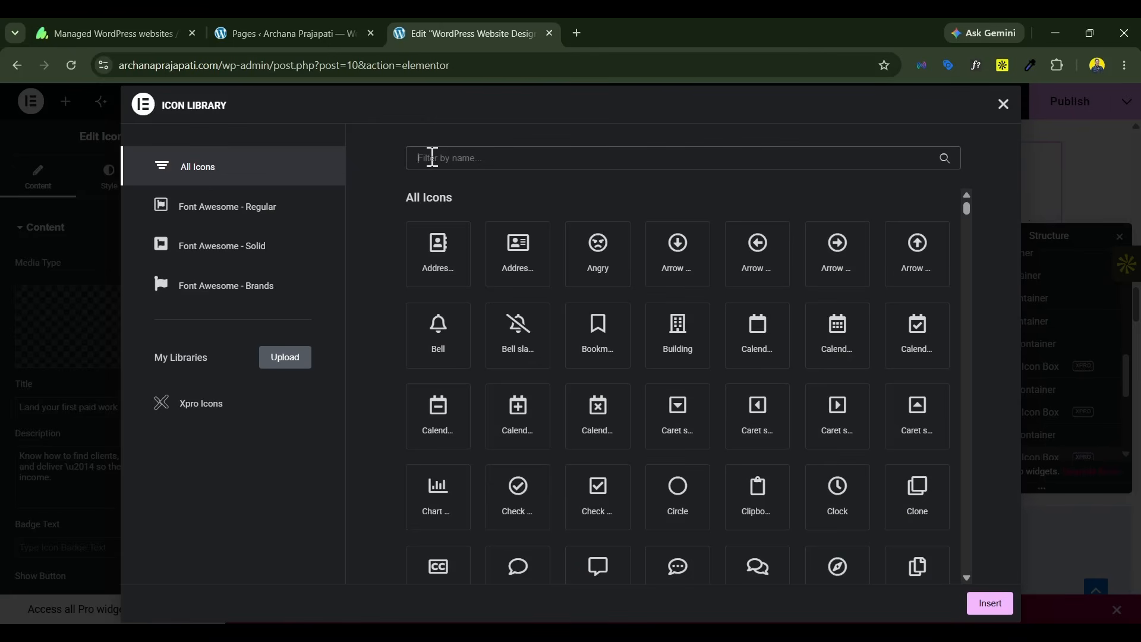
{"action": "type", "text": "wor"}
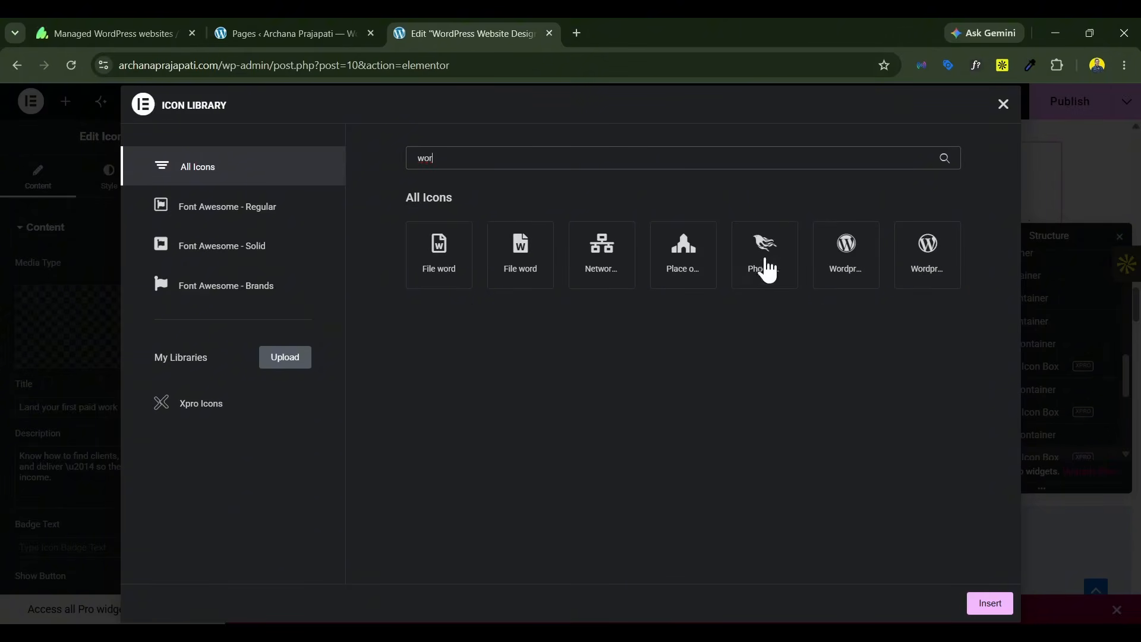
{"action": "left_click", "coordinate": [766, 268]}
{"action": "left_click", "coordinate": [990, 606]}
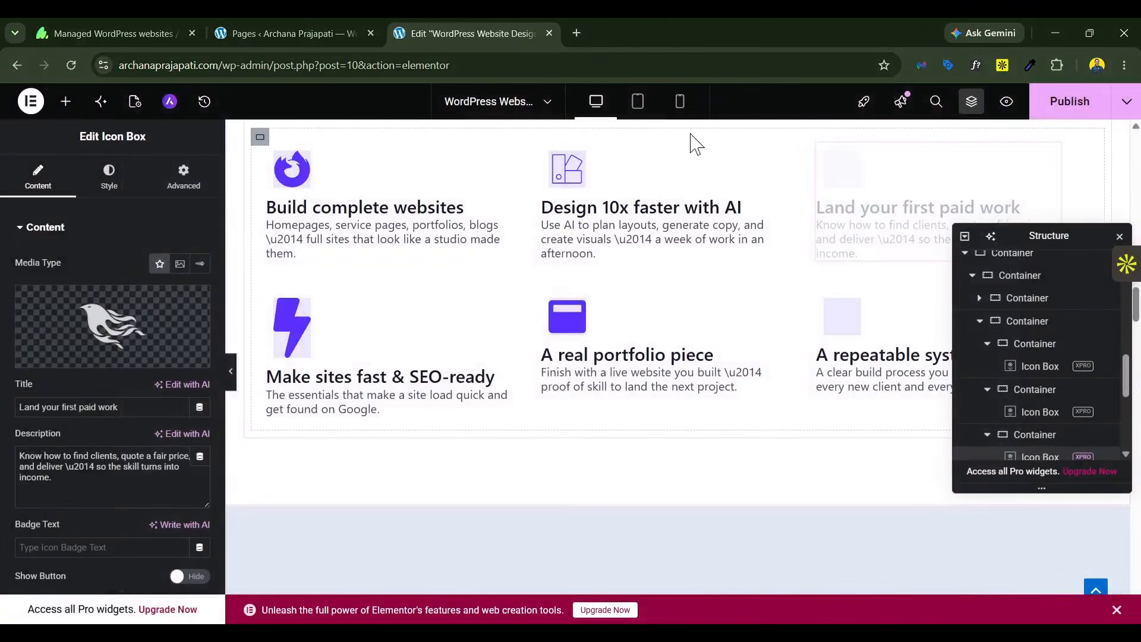
Step: Open flaticon.com in a new browser tab and browse its Regular style interface icons
{"action": "left_click", "coordinate": [576, 33]}
{"action": "type", "text": "flaticon.com"}
{"action": "key", "text": "Return"}
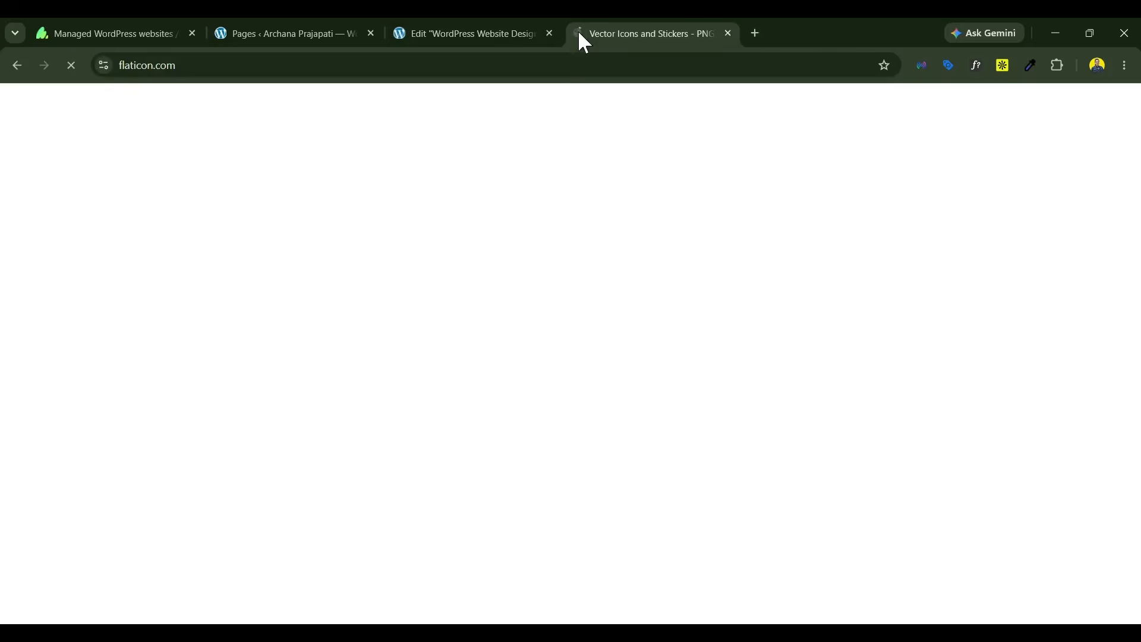
{"action": "scroll", "coordinate": [632, 324], "scroll_direction": "down", "scroll_amount": 10}
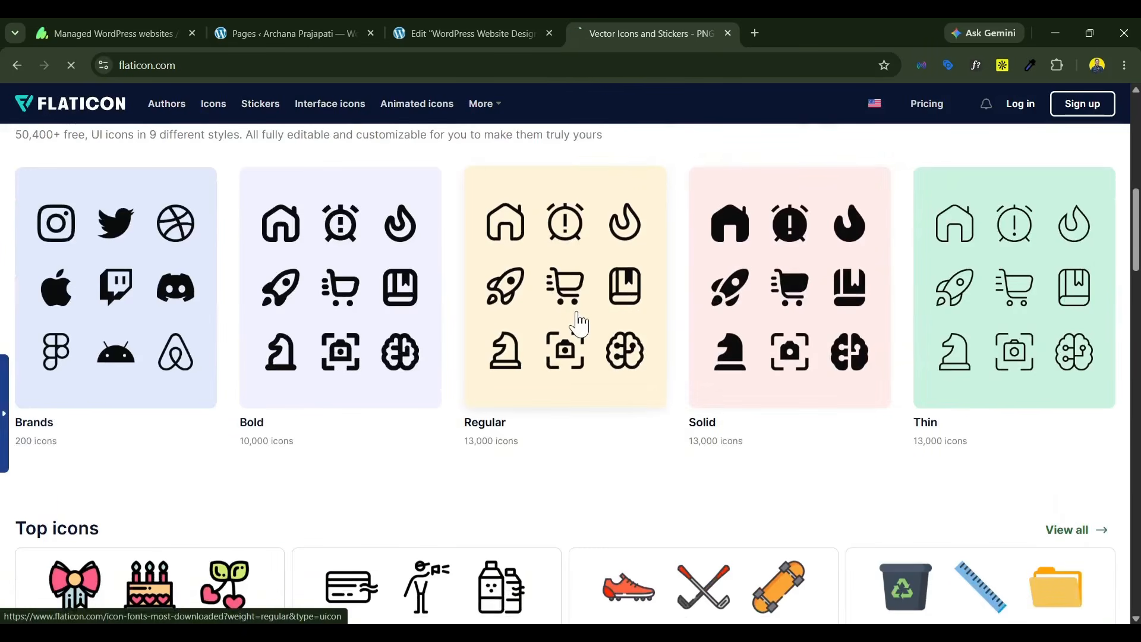
{"action": "left_click", "coordinate": [580, 321]}
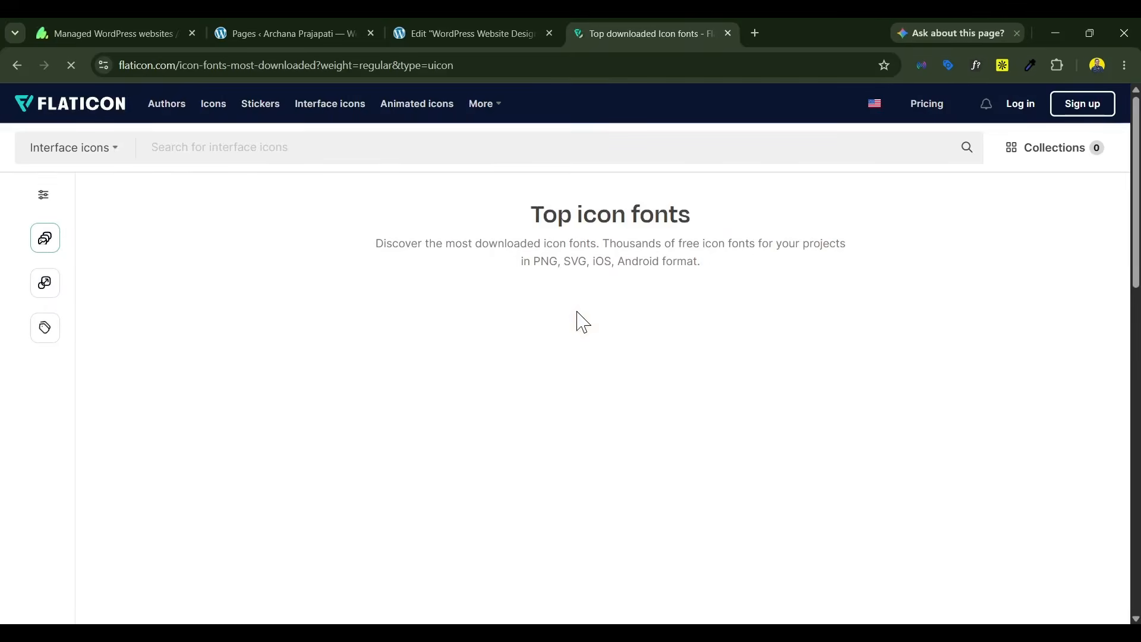
Step: Search the interface icons for "work" and download the Briefcase icon as SVG
{"action": "left_click", "coordinate": [208, 148]}
{"action": "type", "text": "work"}
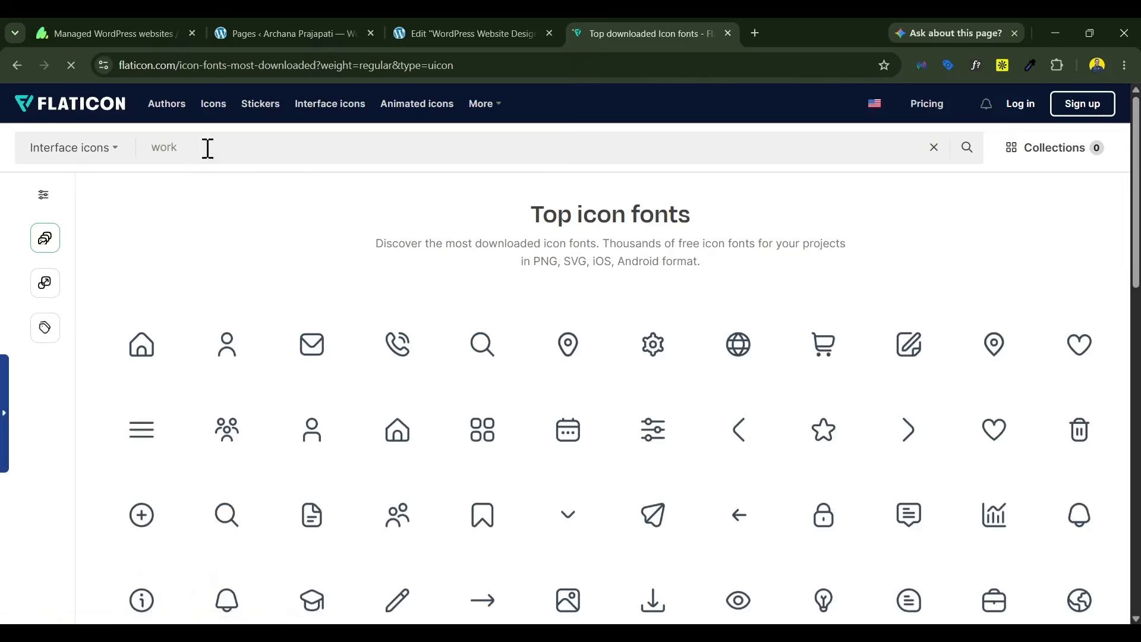
{"action": "key", "text": "Return"}
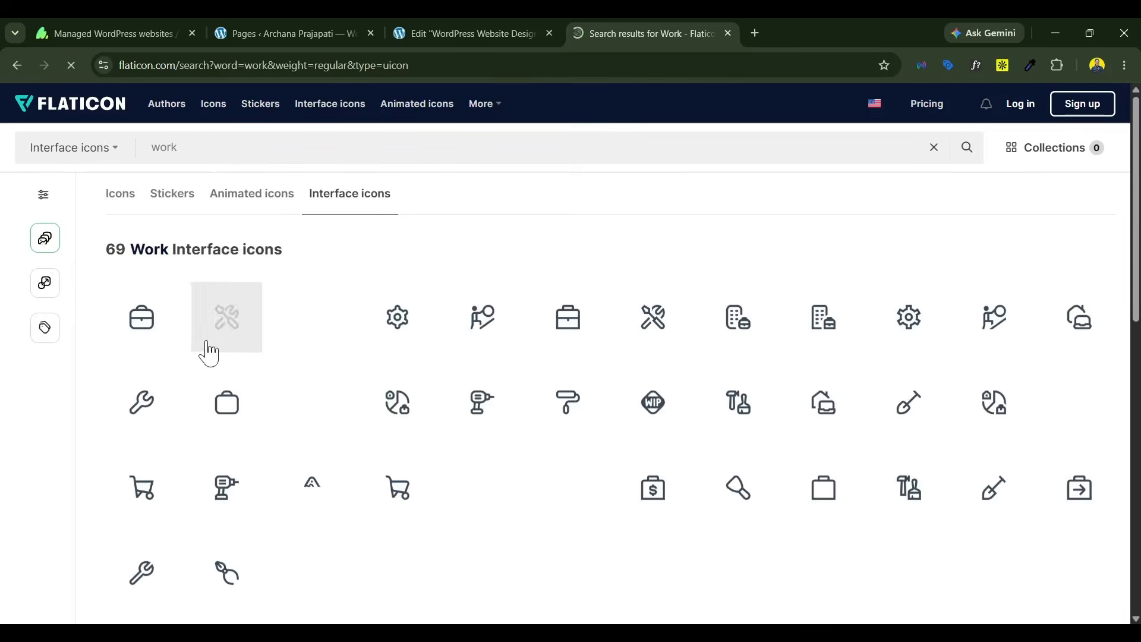
{"action": "left_click", "coordinate": [145, 346]}
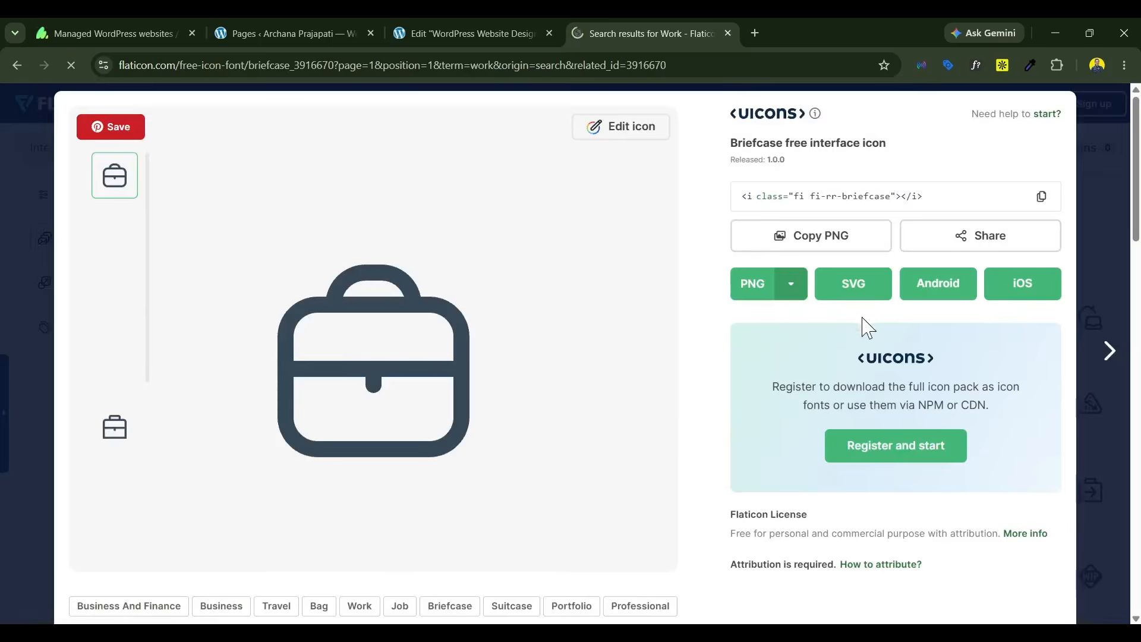
{"action": "left_click", "coordinate": [852, 284]}
Step: Back in Elementor, enable unfiltered file uploads and upload the briefcase SVG as the icon of the "Land your first paid work" icon box
{"action": "left_click", "coordinate": [497, 17]}
{"action": "left_click", "coordinate": [165, 358]}
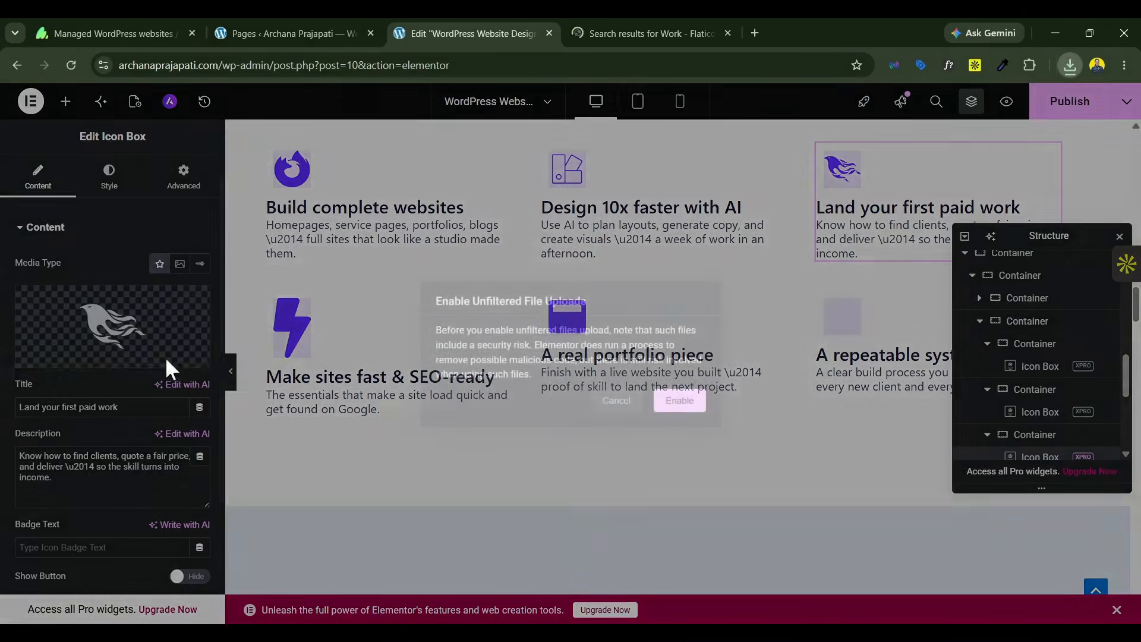
{"action": "left_click", "coordinate": [683, 402]}
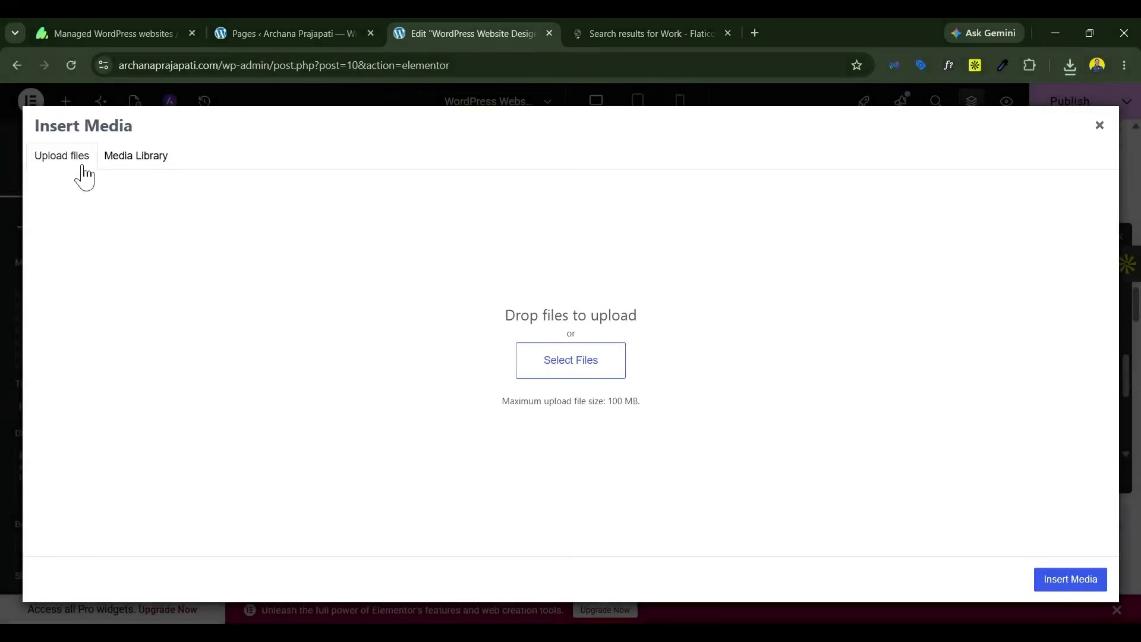
{"action": "left_click", "coordinate": [559, 366]}
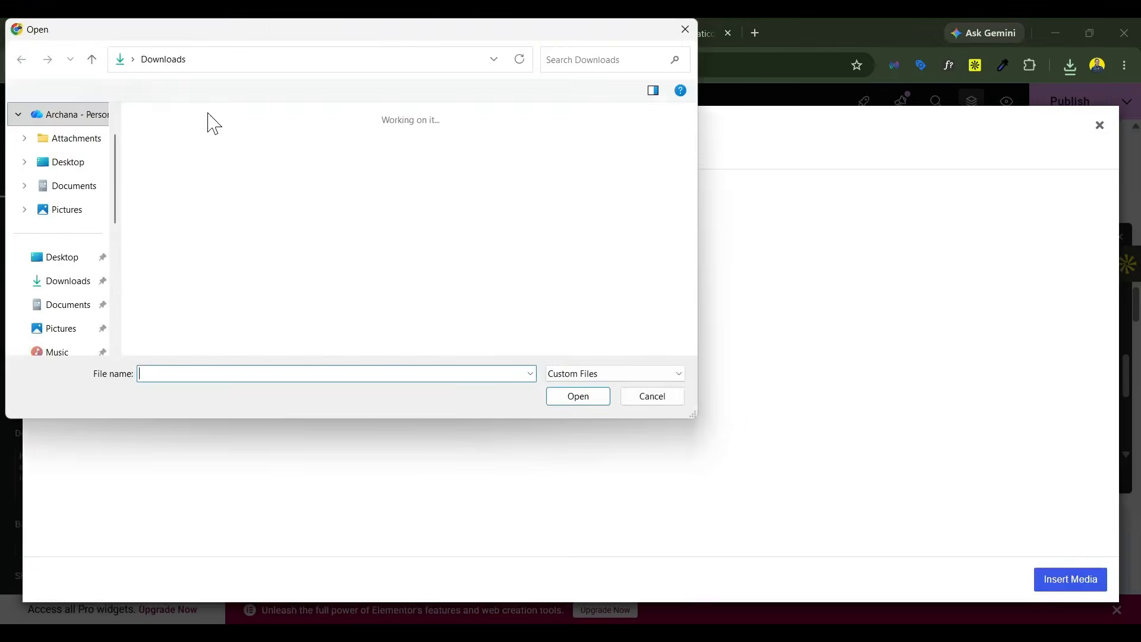
{"action": "left_click", "coordinate": [173, 167]}
{"action": "left_click", "coordinate": [581, 396]}
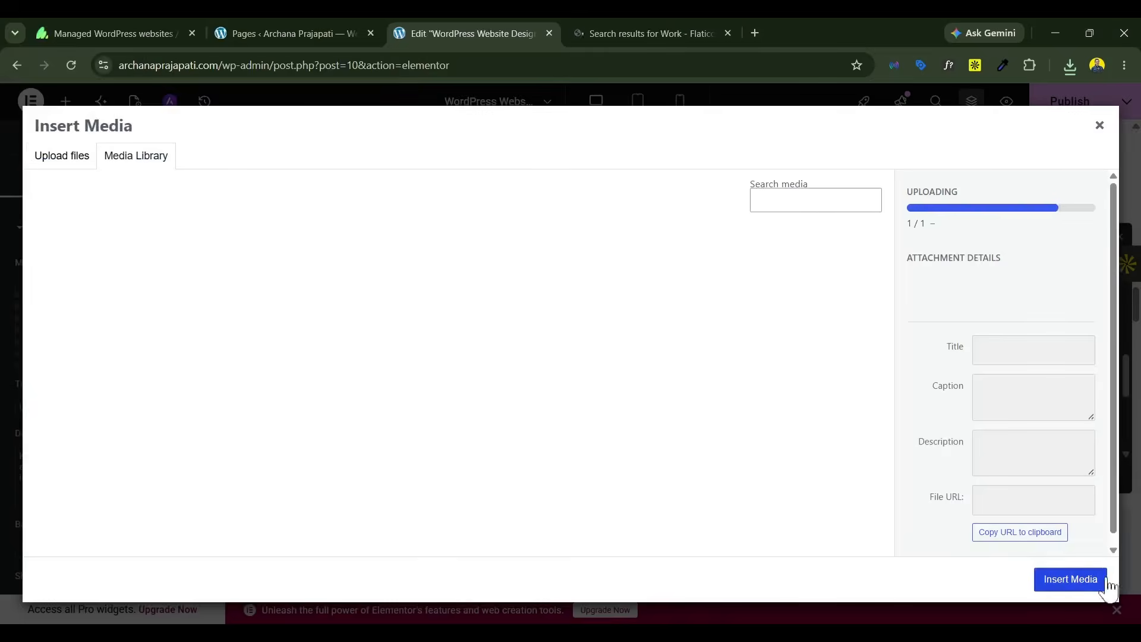
{"action": "left_click", "coordinate": [1103, 580]}
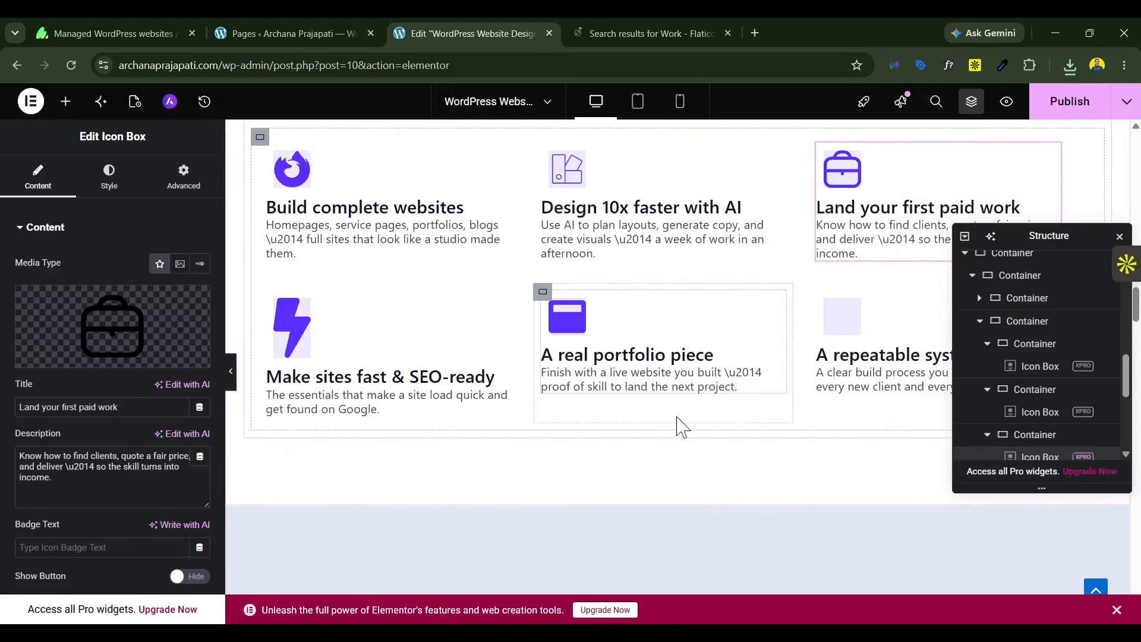
Step: Search the icon library for "su" and add the Sun icon to the "A repeatable system" icon box
{"action": "left_click", "coordinate": [879, 360]}
{"action": "left_click_drag", "start_coordinate": [1038, 236], "coordinate": [560, 309]}
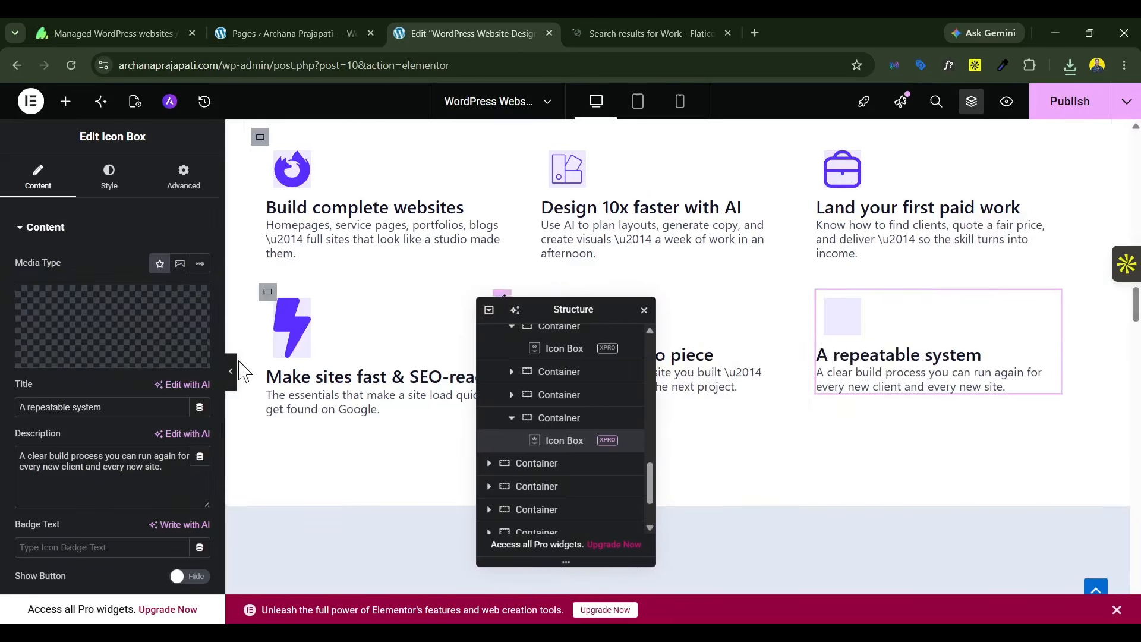
{"action": "left_click", "coordinate": [159, 356]}
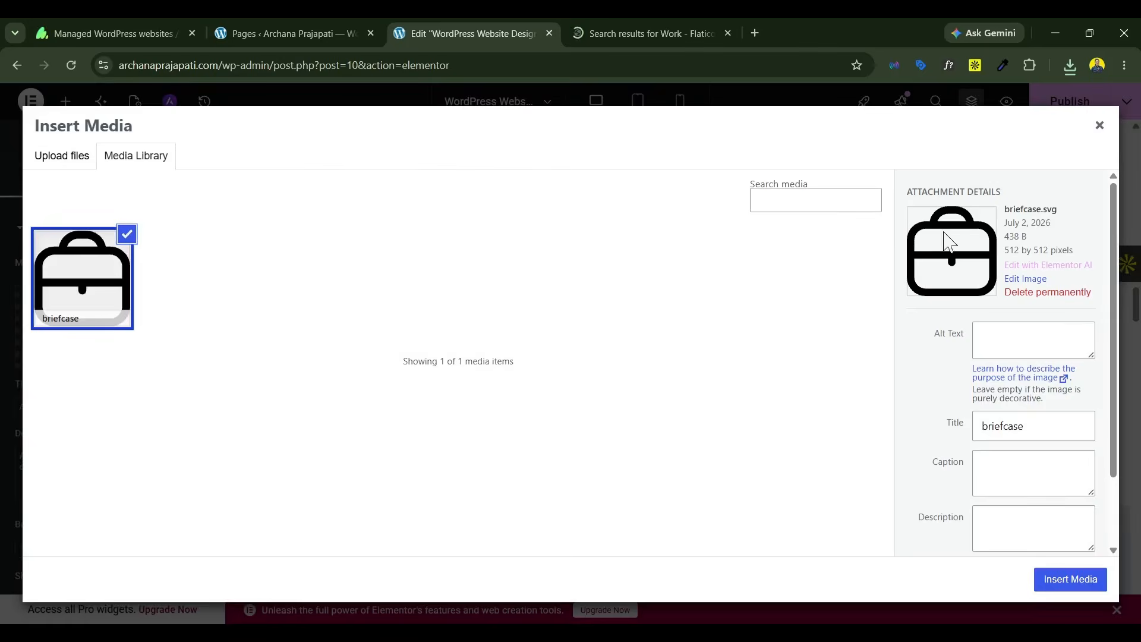
{"action": "left_click", "coordinate": [1097, 128]}
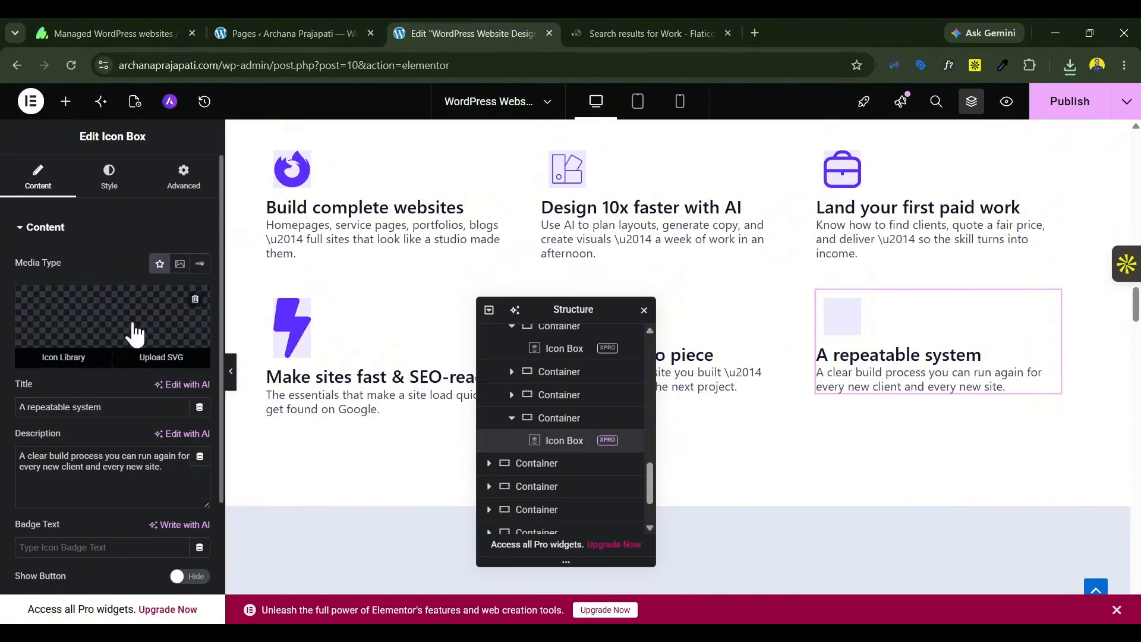
{"action": "left_click", "coordinate": [129, 306]}
{"action": "left_click", "coordinate": [456, 158]}
{"action": "type", "text": "su"}
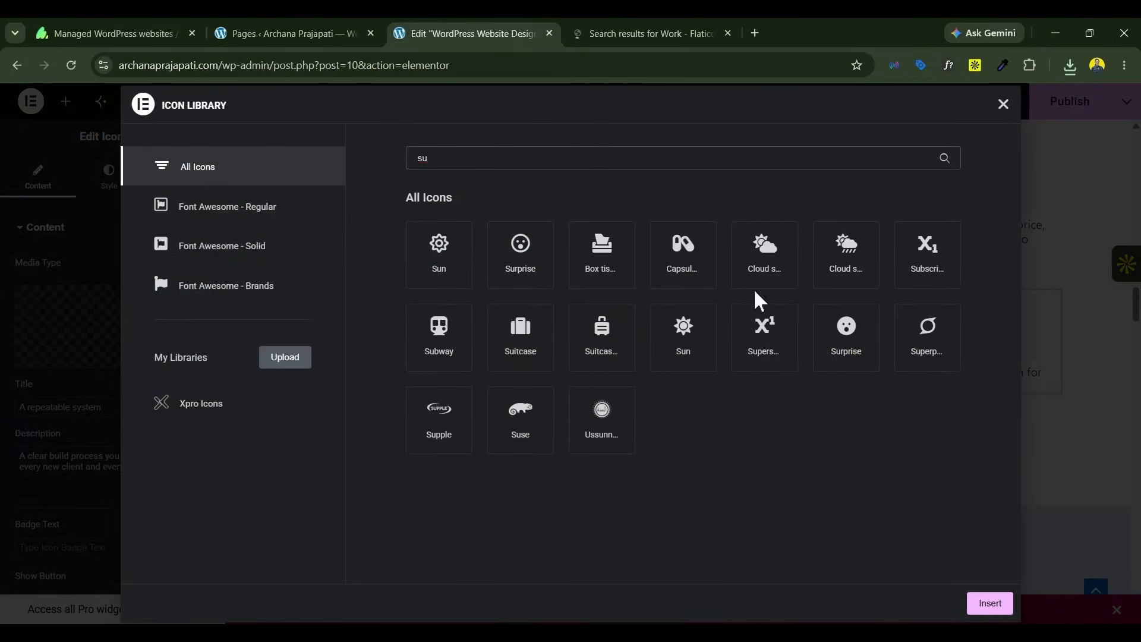
{"action": "double_click", "coordinate": [924, 253]}
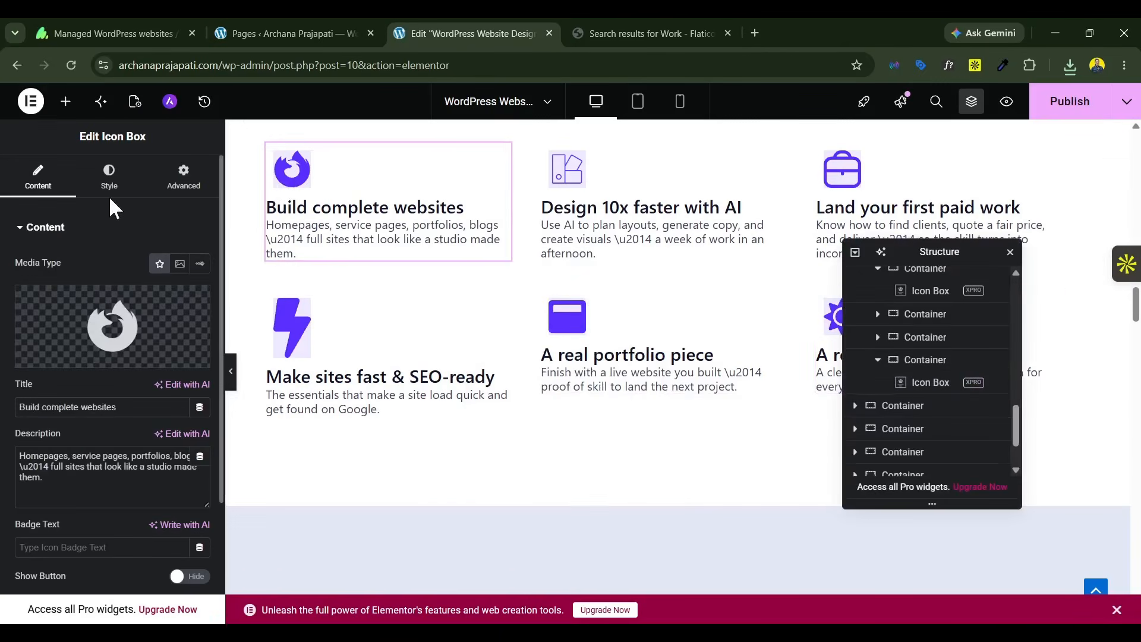
Step: Remove the background behind the icon of the "Build complete websites" icon box
{"action": "left_click", "coordinate": [110, 187]}
{"action": "scroll", "coordinate": [60, 420], "scroll_direction": "down", "scroll_amount": 5}
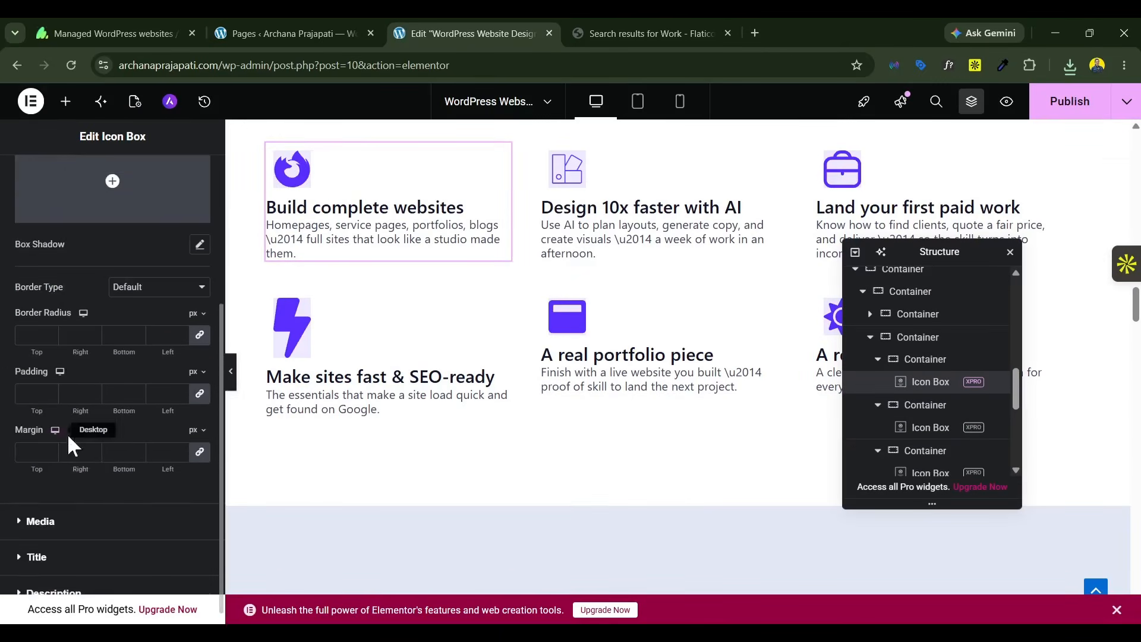
{"action": "scroll", "coordinate": [89, 458], "scroll_direction": "down", "scroll_amount": 1}
{"action": "left_click", "coordinate": [93, 511]}
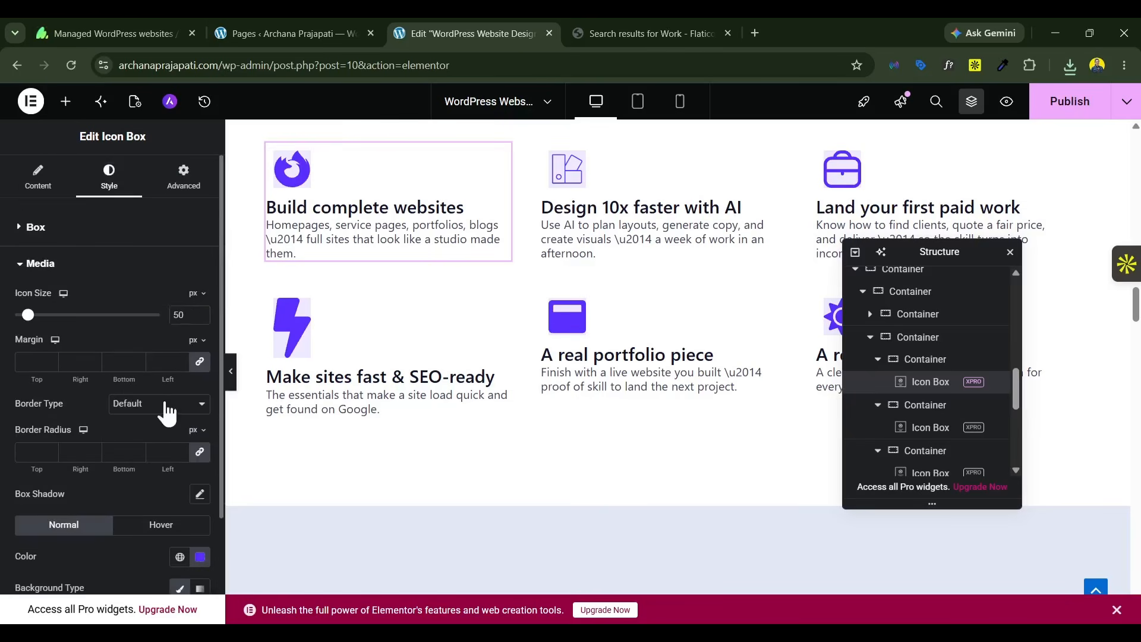
{"action": "scroll", "coordinate": [160, 310], "scroll_direction": "down", "scroll_amount": 3}
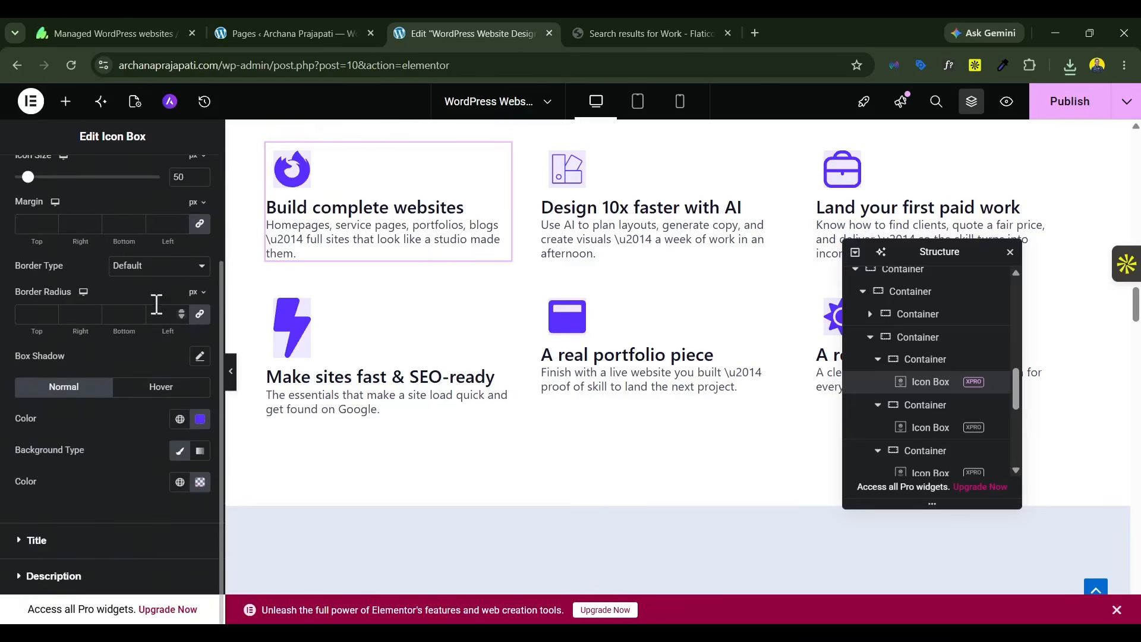
{"action": "left_click", "coordinate": [180, 451]}
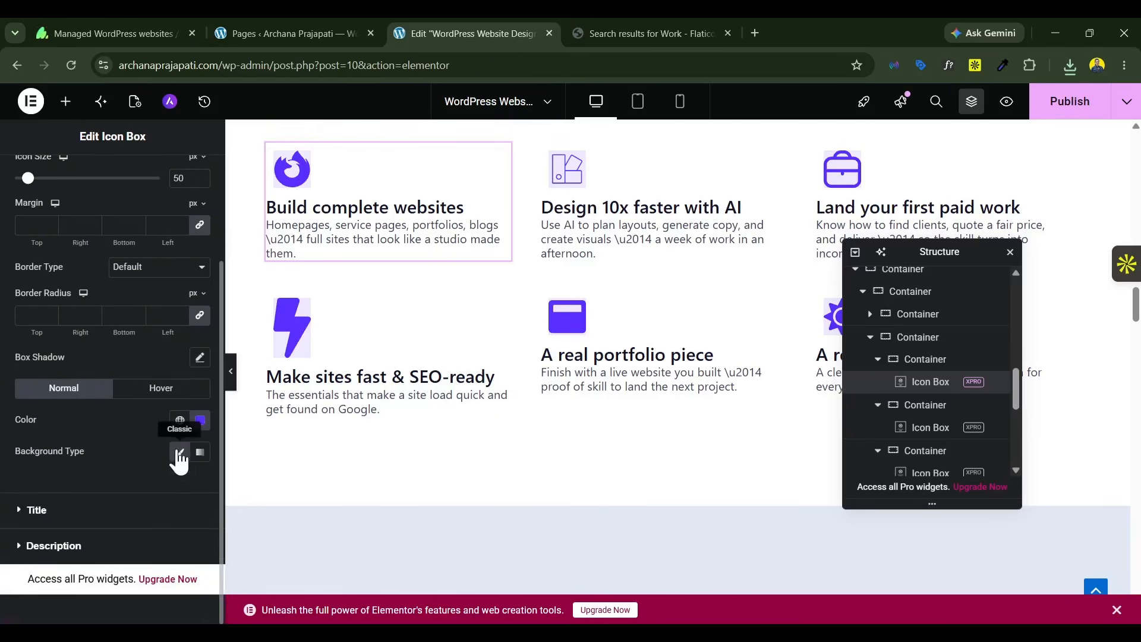
Step: Clear the icon's background type in the "Design 10x faster with AI" icon box
{"action": "left_click", "coordinate": [665, 196]}
{"action": "left_click", "coordinate": [109, 184]}
{"action": "scroll", "coordinate": [96, 362], "scroll_direction": "down", "scroll_amount": 5}
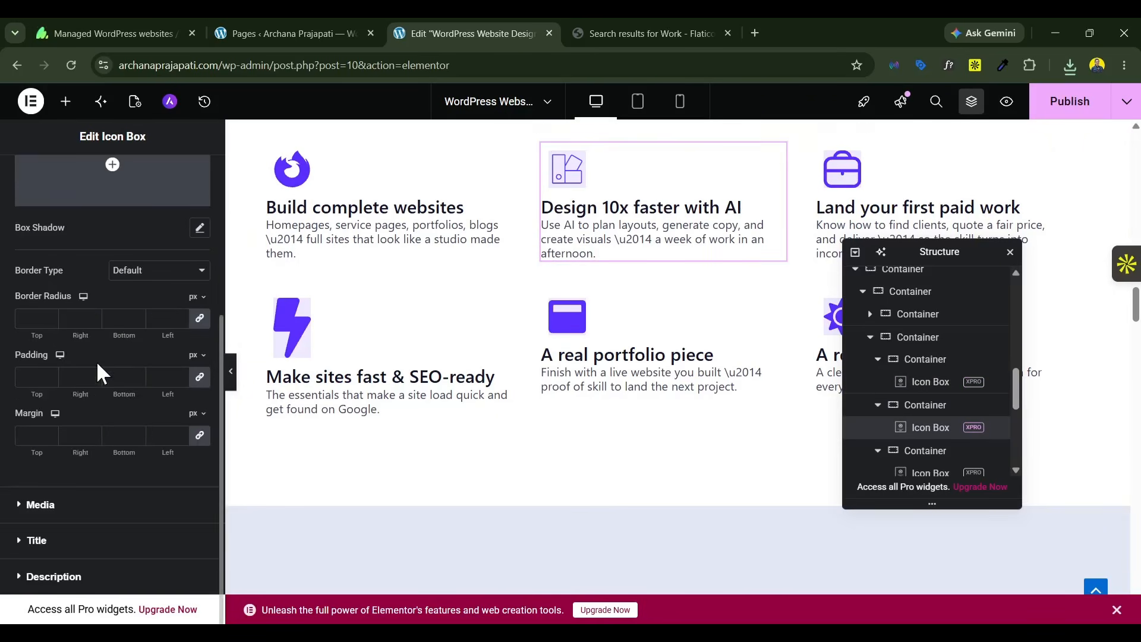
{"action": "left_click", "coordinate": [152, 499]}
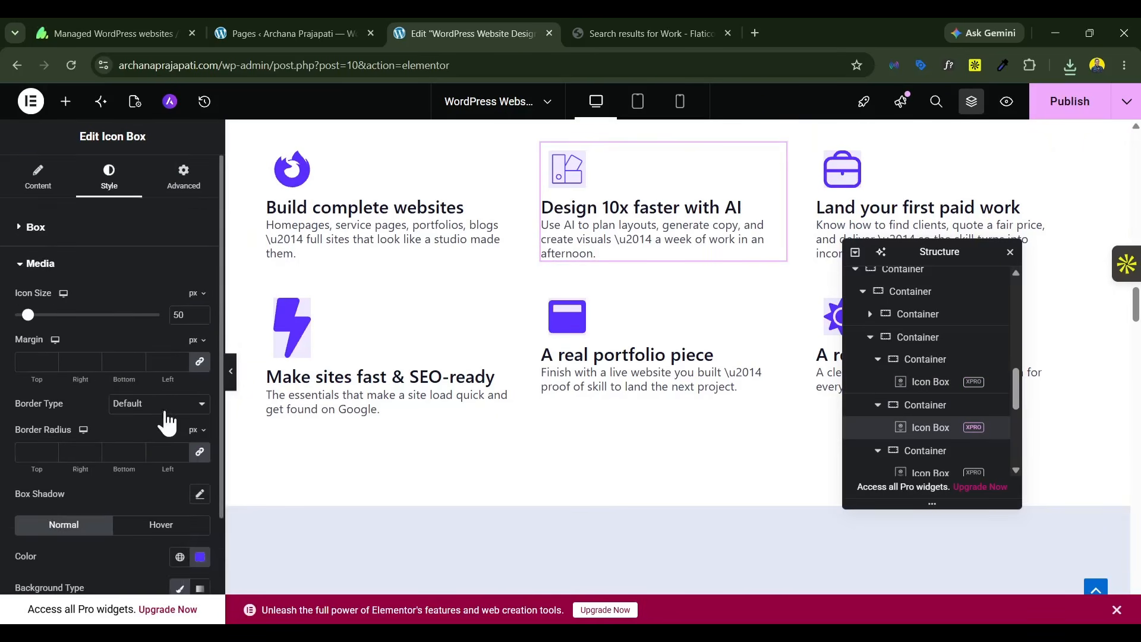
{"action": "scroll", "coordinate": [566, 424], "scroll_direction": "down", "scroll_amount": 4}
Step: Replace the placeholder image in the mentor section's Team widget with pic-37 from the media library
{"action": "scroll", "coordinate": [627, 291], "scroll_direction": "down", "scroll_amount": 10}
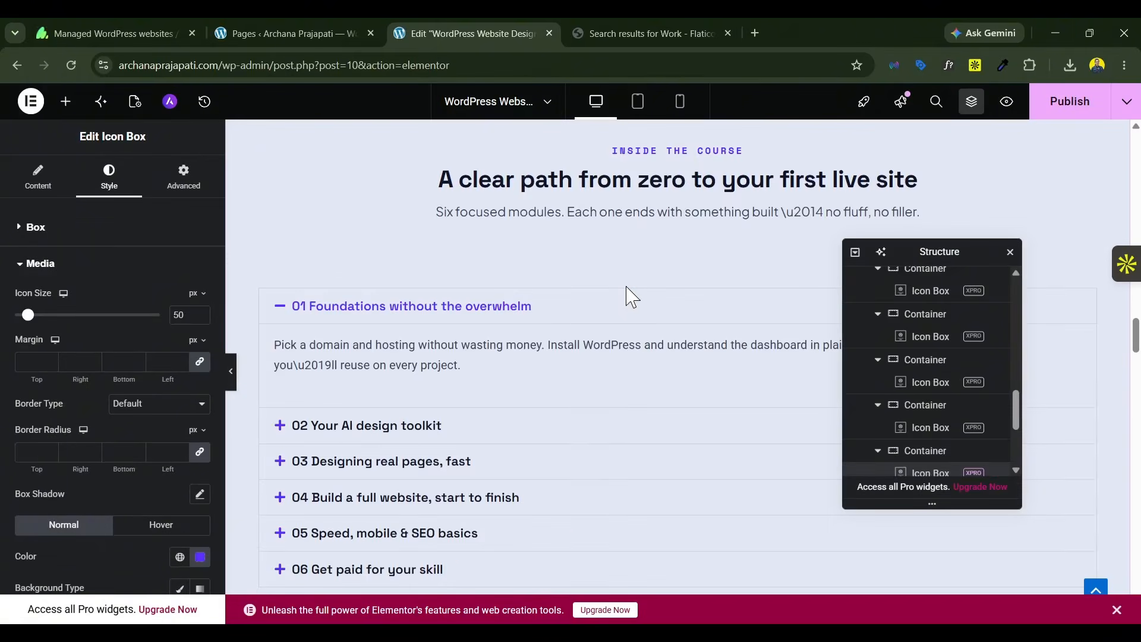
{"action": "scroll", "coordinate": [629, 289], "scroll_direction": "up", "scroll_amount": 4}
{"action": "scroll", "coordinate": [630, 298], "scroll_direction": "up", "scroll_amount": 6}
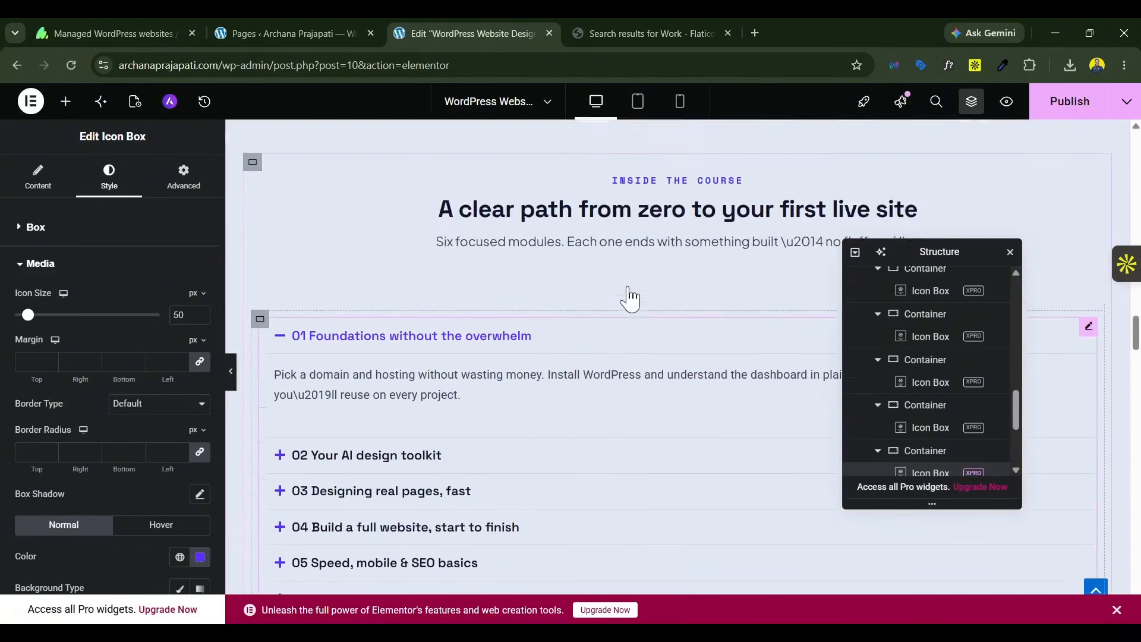
{"action": "scroll", "coordinate": [630, 298], "scroll_direction": "down", "scroll_amount": 4}
{"action": "scroll", "coordinate": [630, 294], "scroll_direction": "down", "scroll_amount": 10}
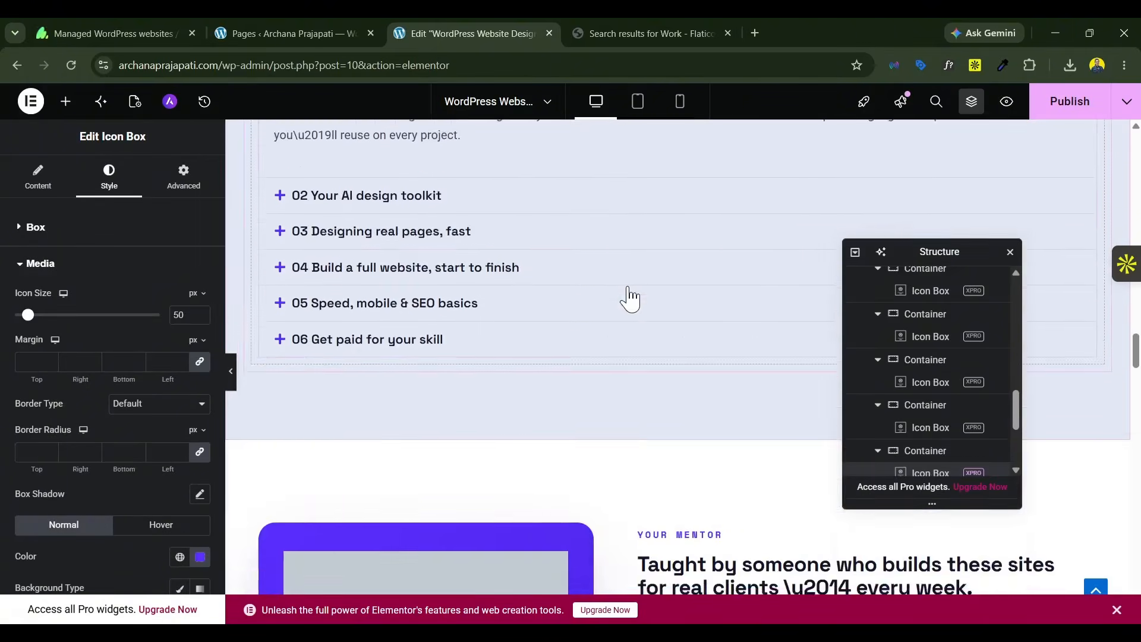
{"action": "left_click", "coordinate": [332, 267]}
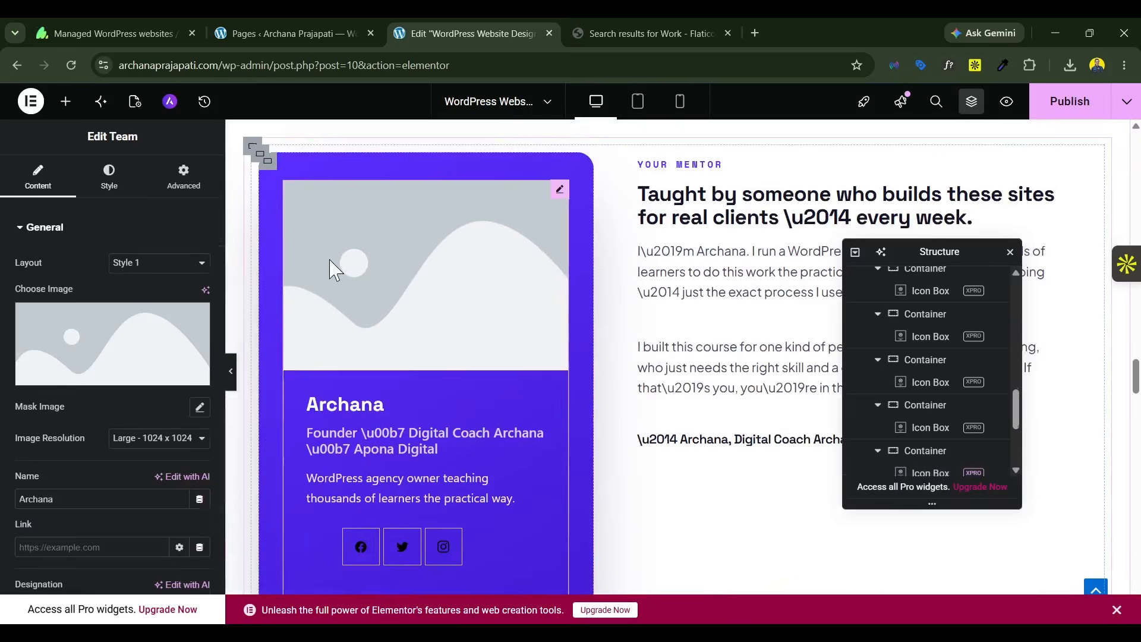
{"action": "left_click", "coordinate": [86, 353]}
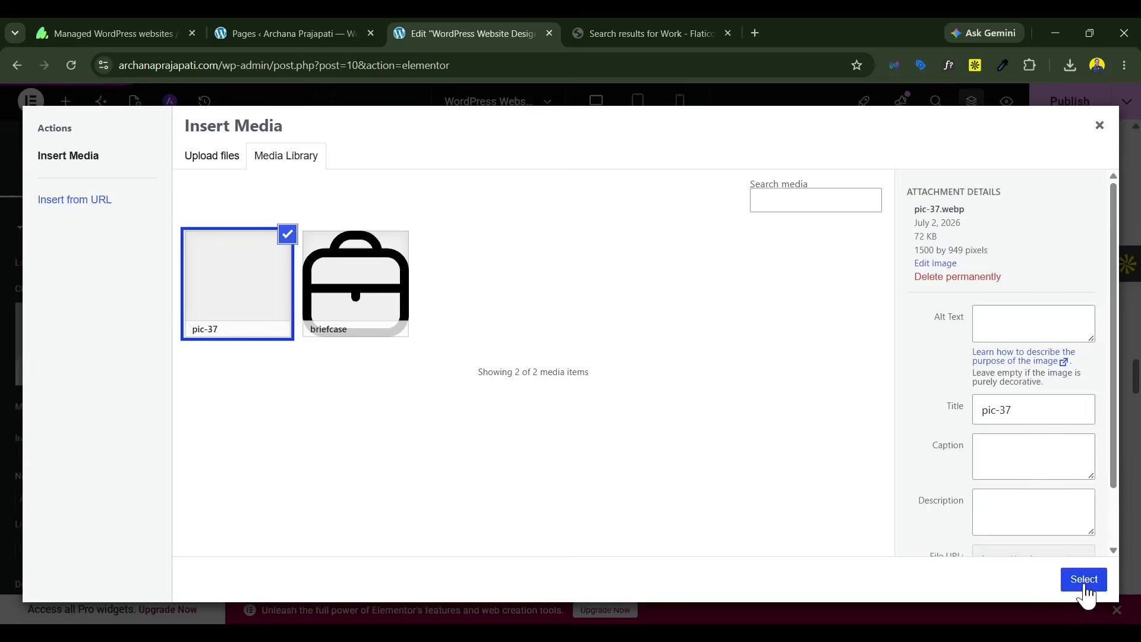
{"action": "left_click", "coordinate": [1084, 585]}
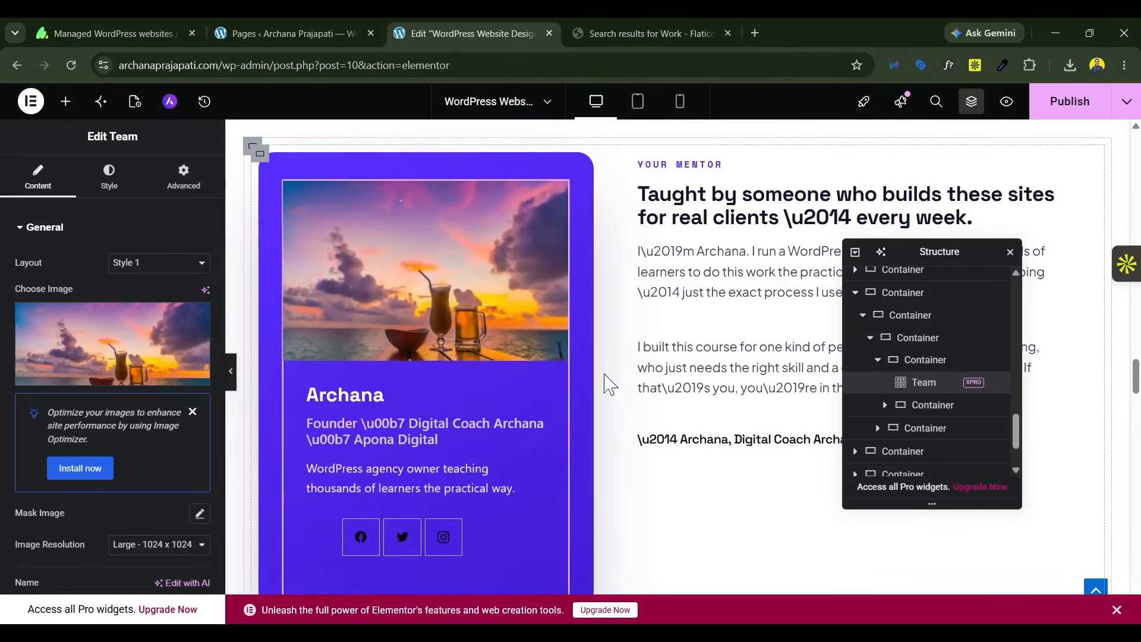
Step: Highlight the "\u00b7" code in the Team widget's designation, switch to Claude and examine the original page design preview for comparison
{"action": "scroll", "coordinate": [53, 517], "scroll_direction": "down", "scroll_amount": 5}
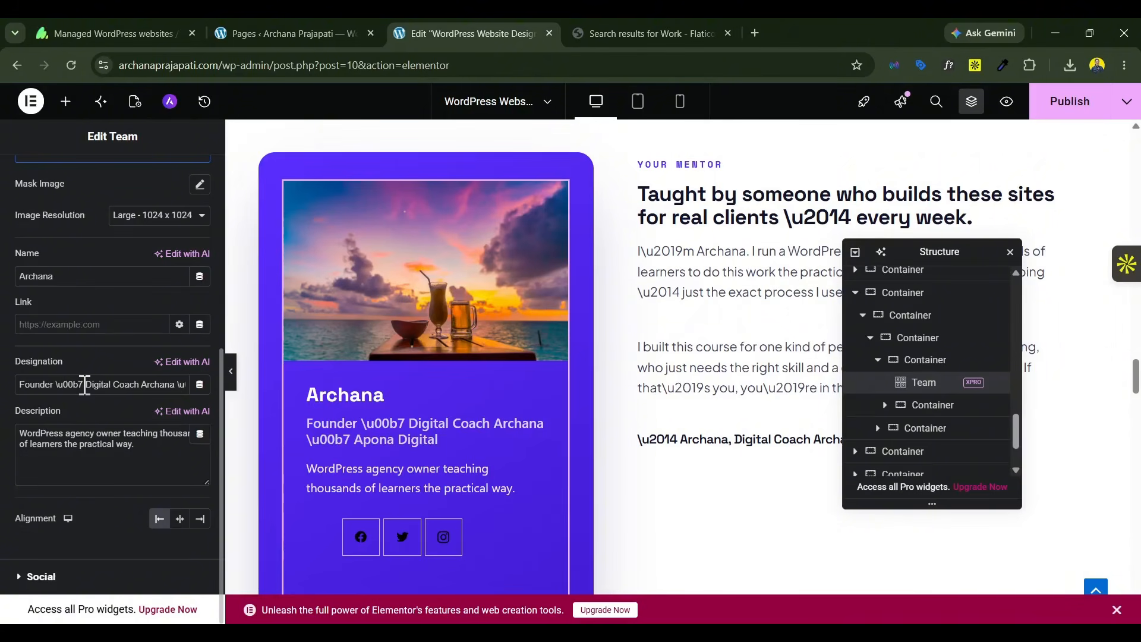
{"action": "left_click_drag", "start_coordinate": [85, 384], "coordinate": [21, 392]}
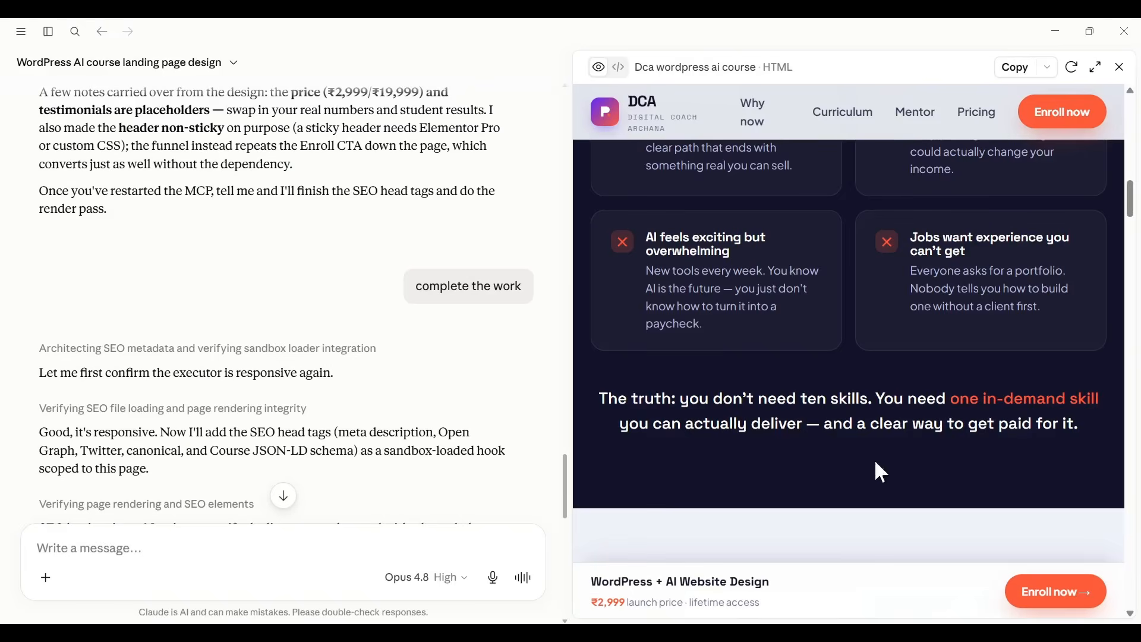
{"action": "scroll", "coordinate": [876, 459], "scroll_direction": "down", "scroll_amount": 10}
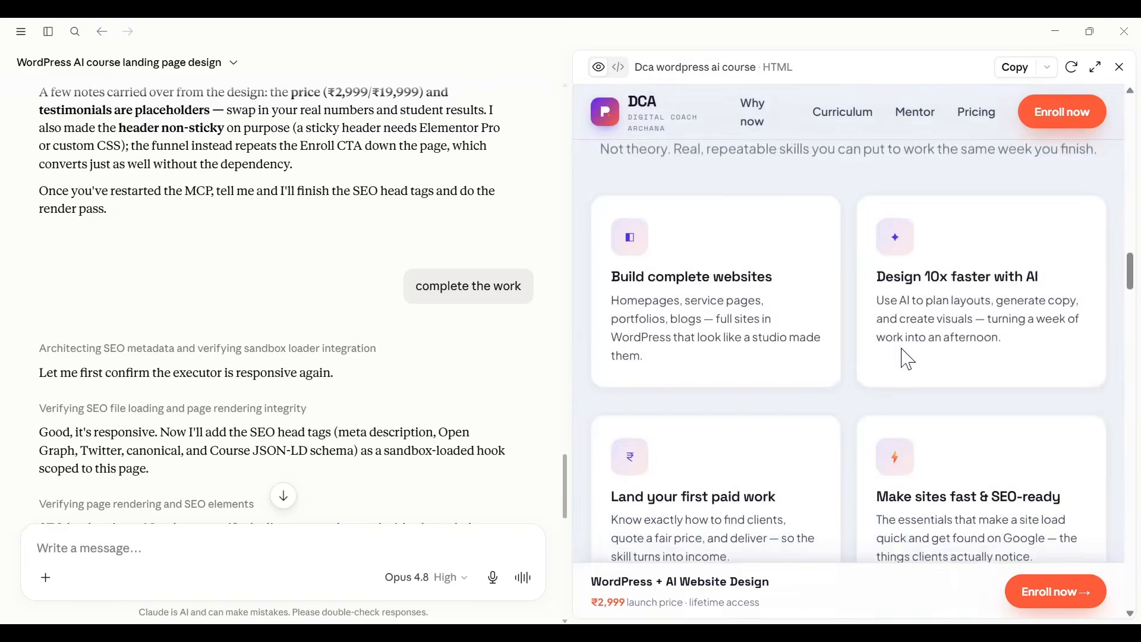
{"action": "scroll", "coordinate": [909, 360], "scroll_direction": "down", "scroll_amount": 8}
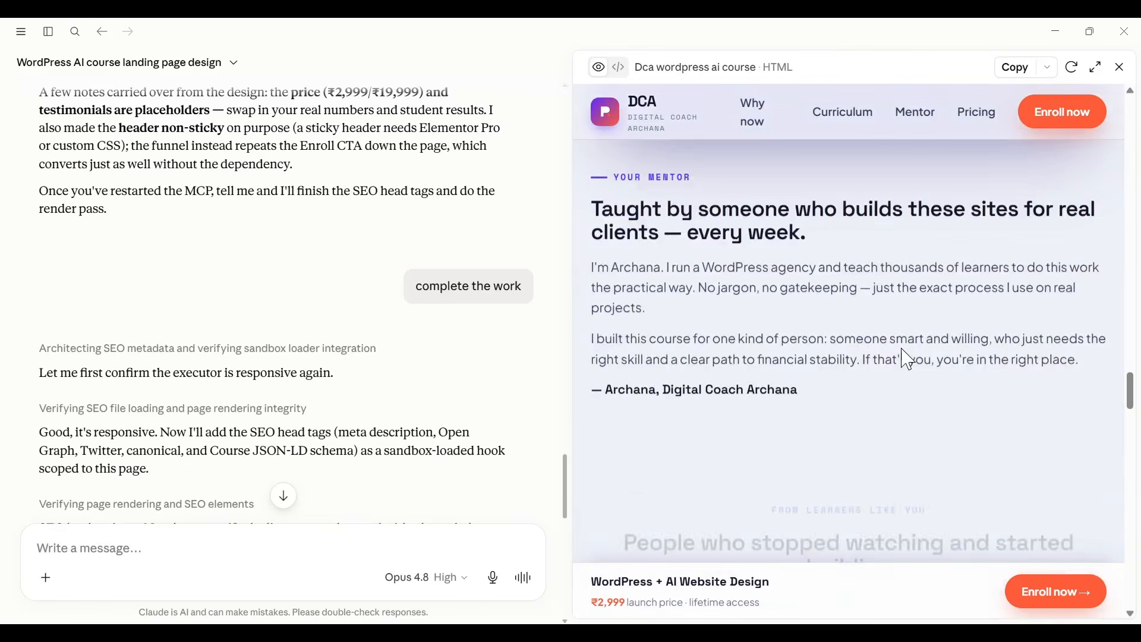
{"action": "scroll", "coordinate": [910, 360], "scroll_direction": "down", "scroll_amount": 6}
{"action": "scroll", "coordinate": [910, 360], "scroll_direction": "up", "scroll_amount": 8}
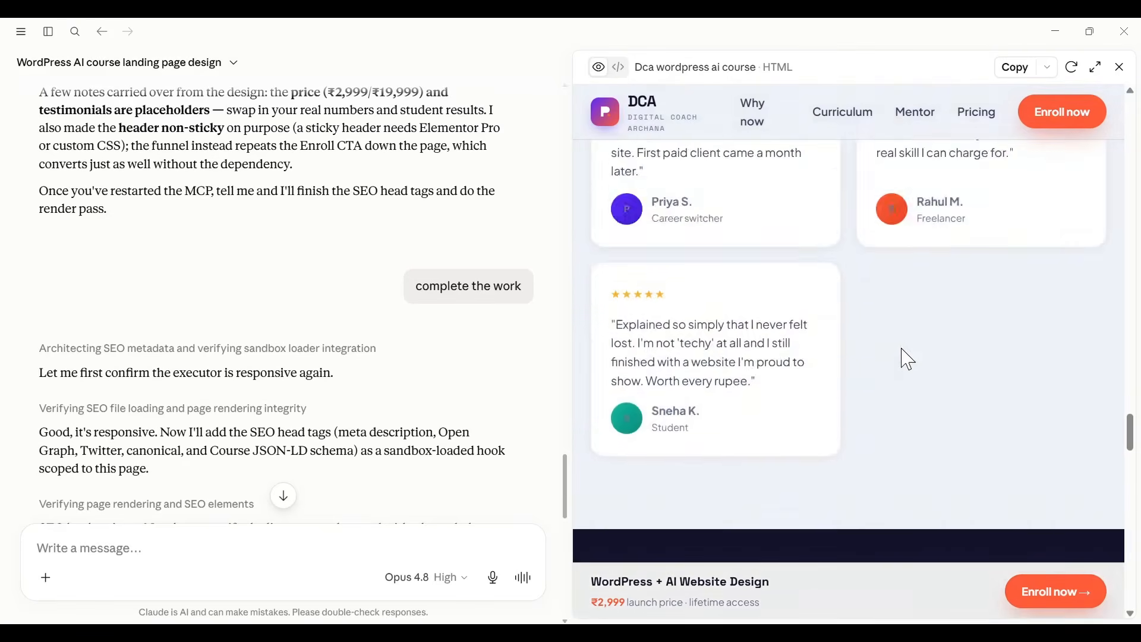
{"action": "scroll", "coordinate": [910, 359], "scroll_direction": "up", "scroll_amount": 4}
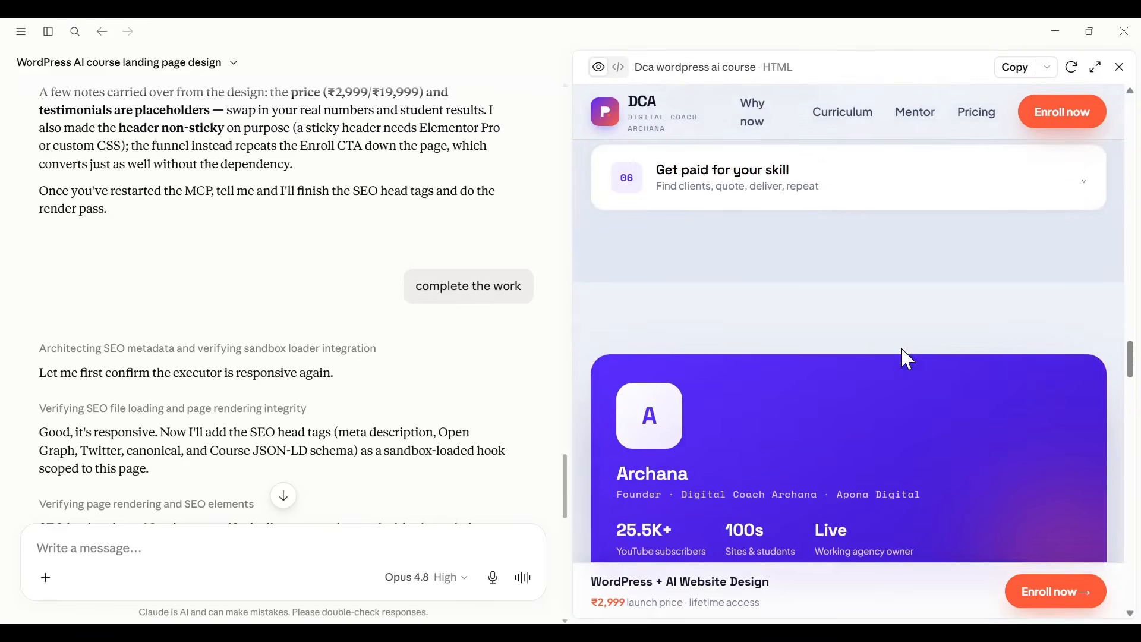
{"action": "scroll", "coordinate": [910, 360], "scroll_direction": "up", "scroll_amount": 10}
{"action": "scroll", "coordinate": [910, 360], "scroll_direction": "up", "scroll_amount": 7}
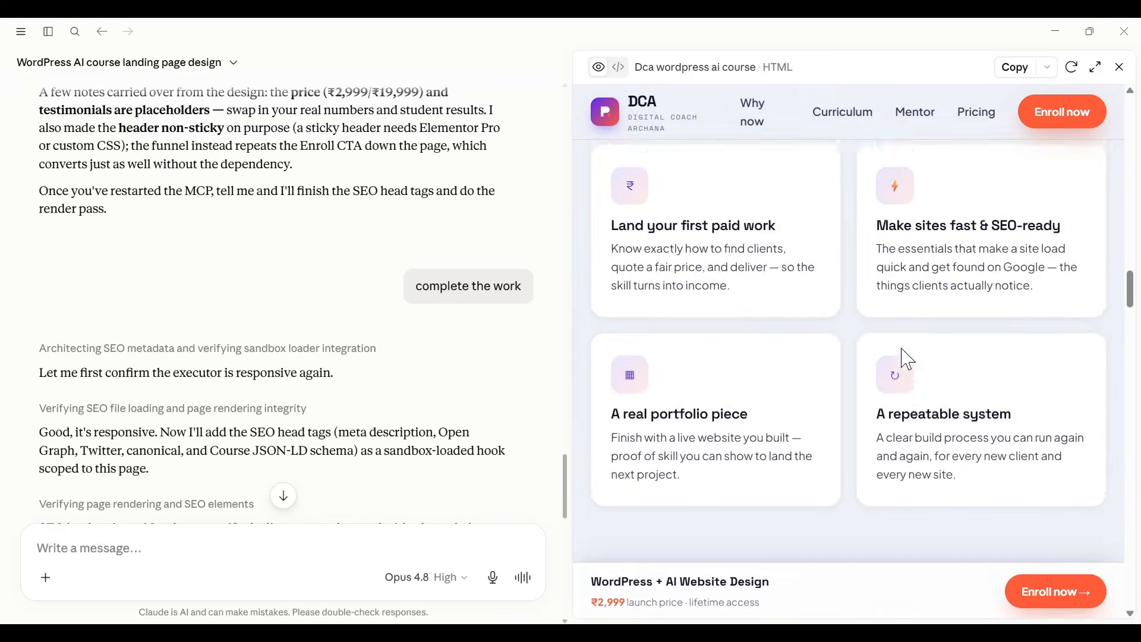
Step: Widen the design preview beside the Claude chat and examine the original page's sections from the hero to the course modules
{"action": "scroll", "coordinate": [907, 359], "scroll_direction": "up", "scroll_amount": 10}
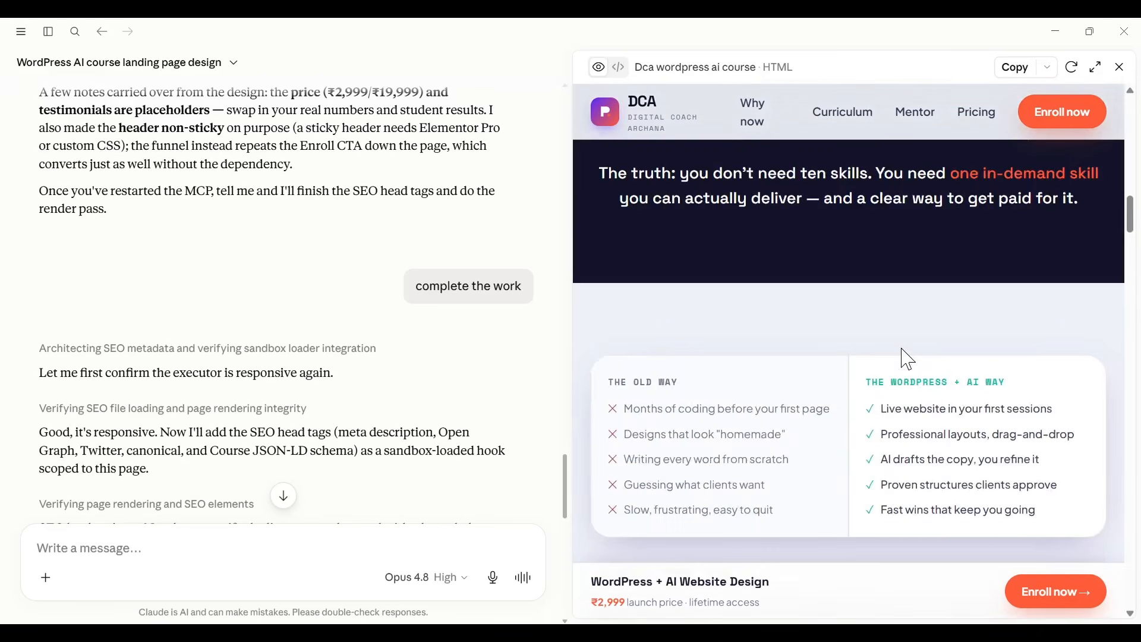
{"action": "scroll", "coordinate": [901, 346], "scroll_direction": "up", "scroll_amount": 10}
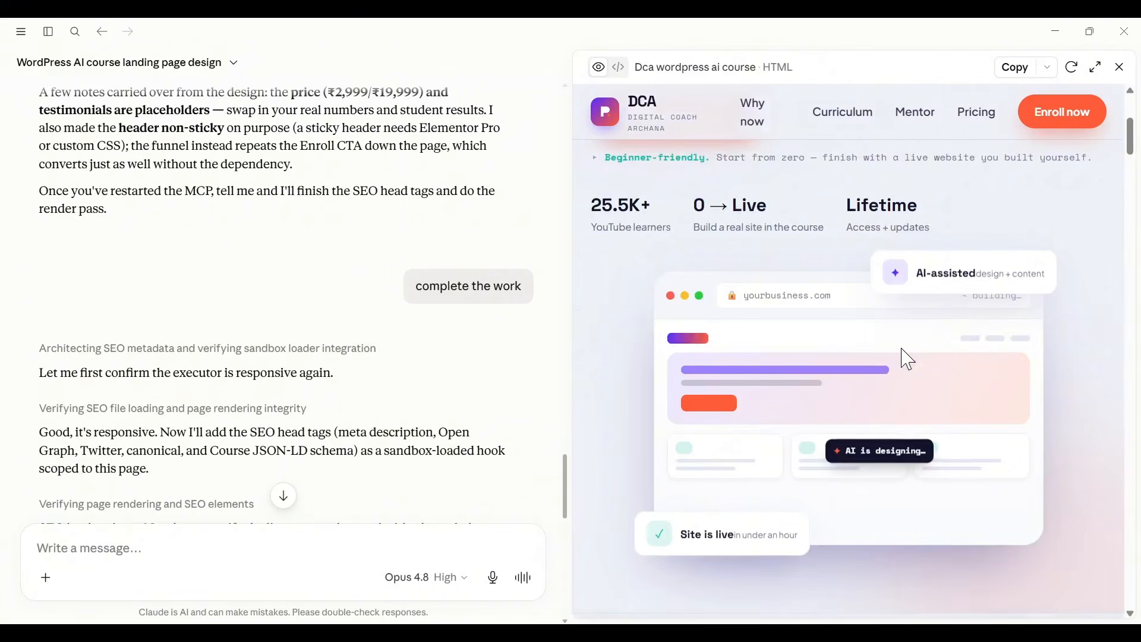
{"action": "scroll", "coordinate": [901, 346], "scroll_direction": "down", "scroll_amount": 7}
{"action": "scroll", "coordinate": [908, 359], "scroll_direction": "down", "scroll_amount": 8}
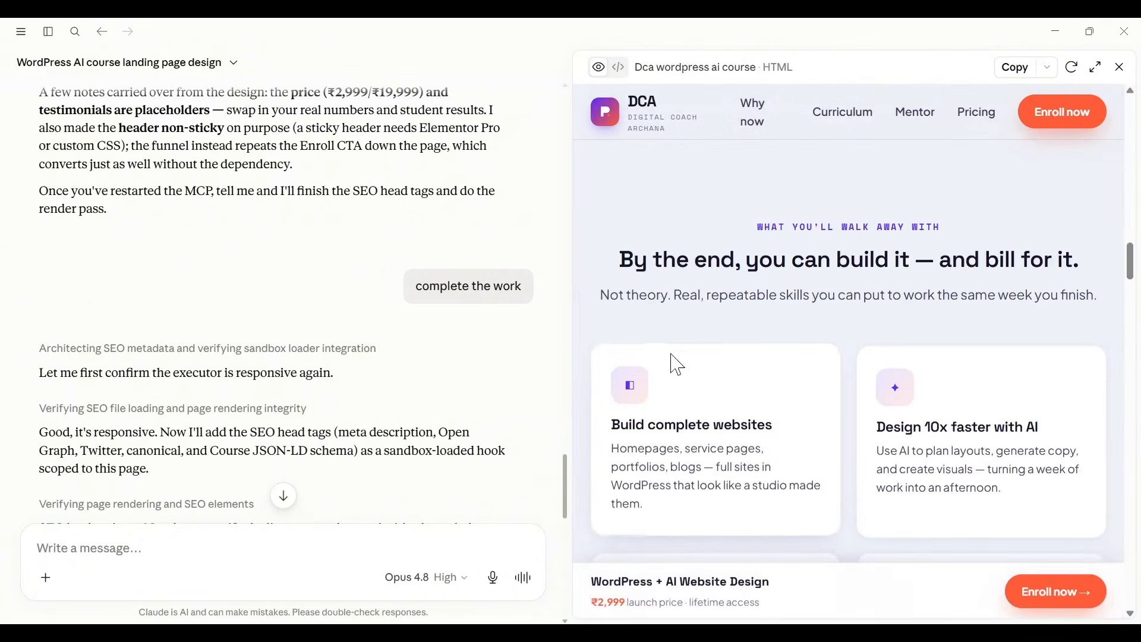
{"action": "left_click_drag", "start_coordinate": [577, 332], "coordinate": [295, 336]}
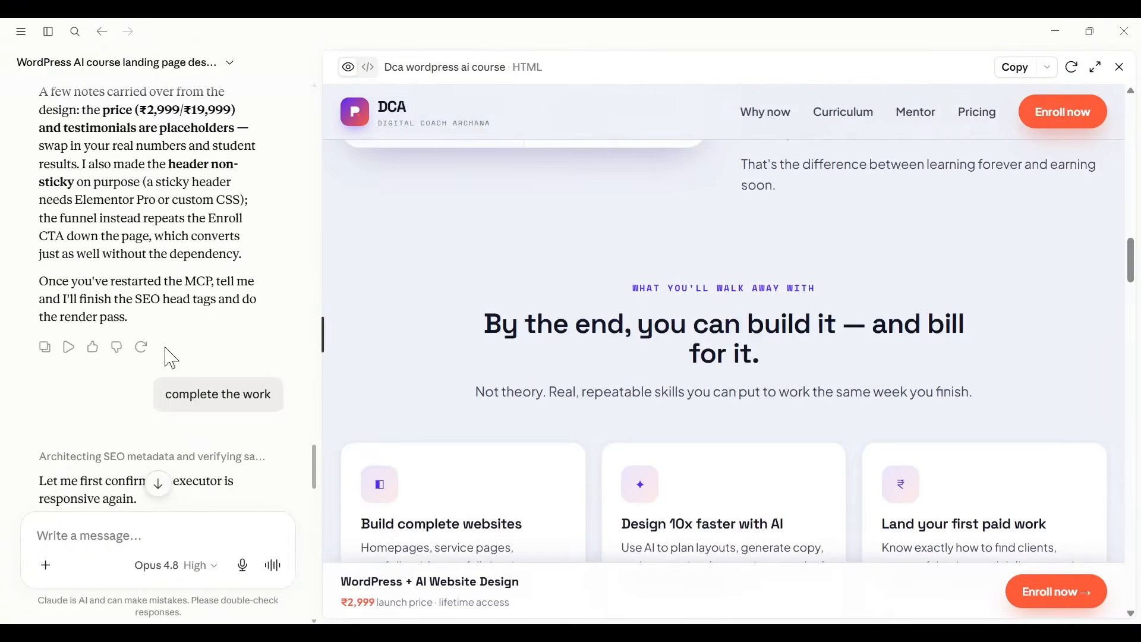
{"action": "scroll", "coordinate": [758, 373], "scroll_direction": "down", "scroll_amount": 8}
{"action": "scroll", "coordinate": [755, 373], "scroll_direction": "down", "scroll_amount": 6}
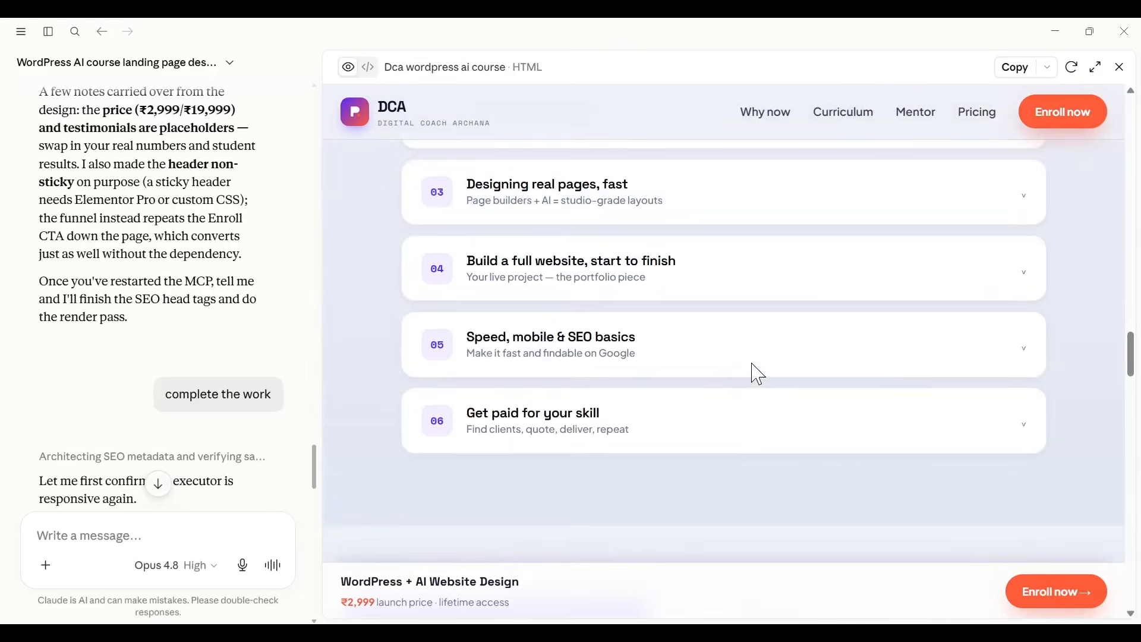
Step: Compare the Elementor page with Claude's design preview, examining the feature cards and the mentor card's designation line
{"action": "key", "text": "alt+Tab"}
{"action": "scroll", "coordinate": [605, 416], "scroll_direction": "up", "scroll_amount": 9}
{"action": "scroll", "coordinate": [604, 420], "scroll_direction": "up", "scroll_amount": 8}
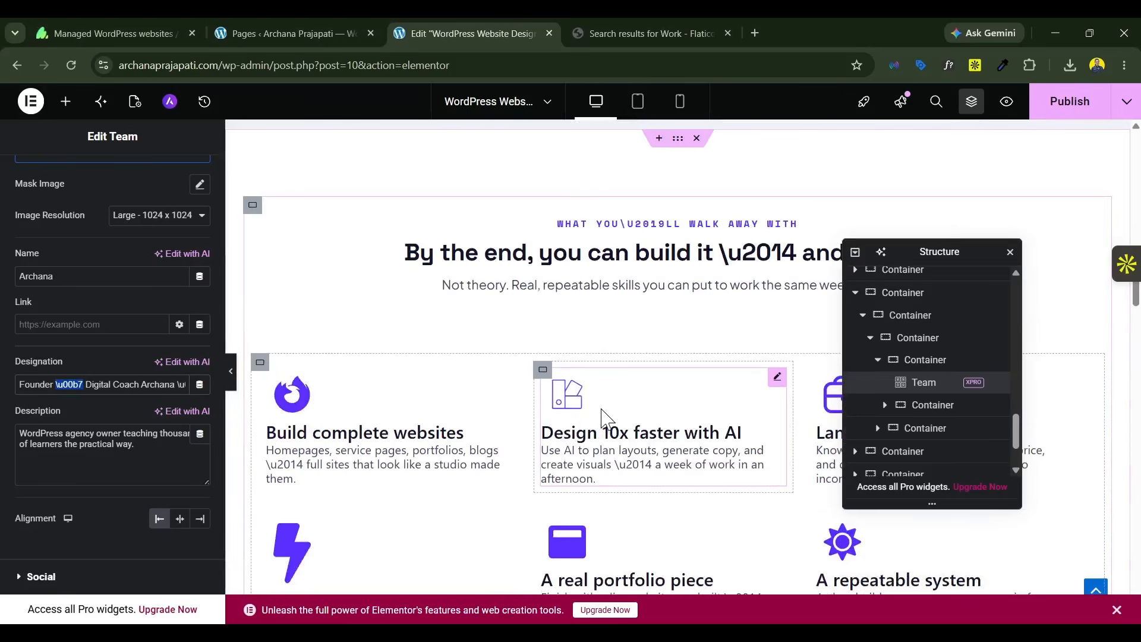
{"action": "key", "text": "alt+Tab"}
{"action": "scroll", "coordinate": [944, 379], "scroll_direction": "up", "scroll_amount": 5}
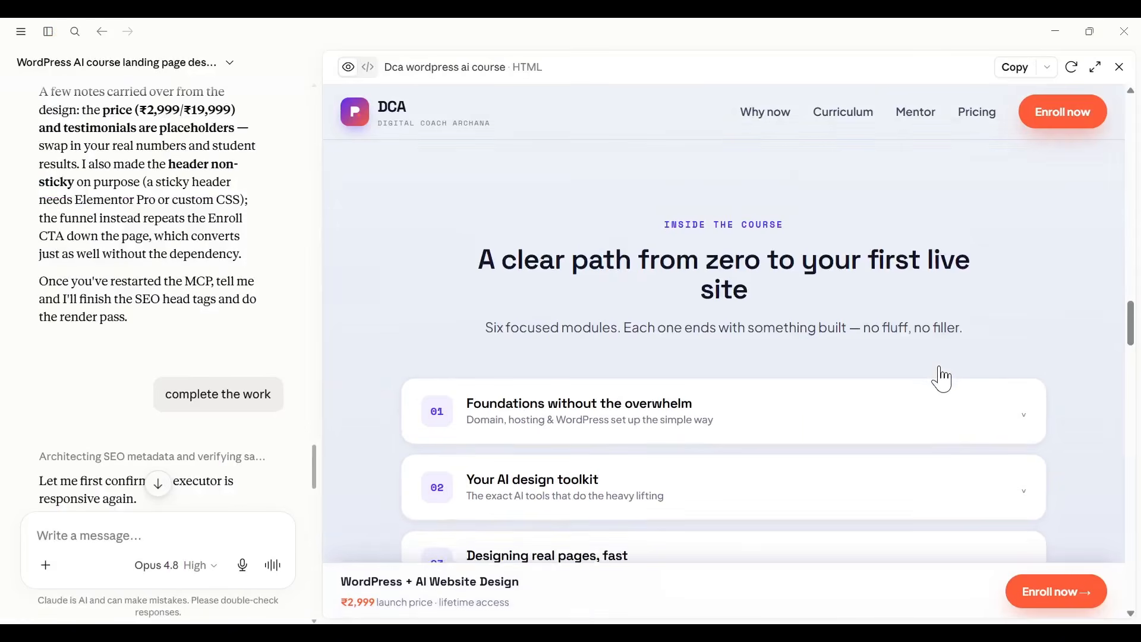
{"action": "scroll", "coordinate": [944, 379], "scroll_direction": "up", "scroll_amount": 5}
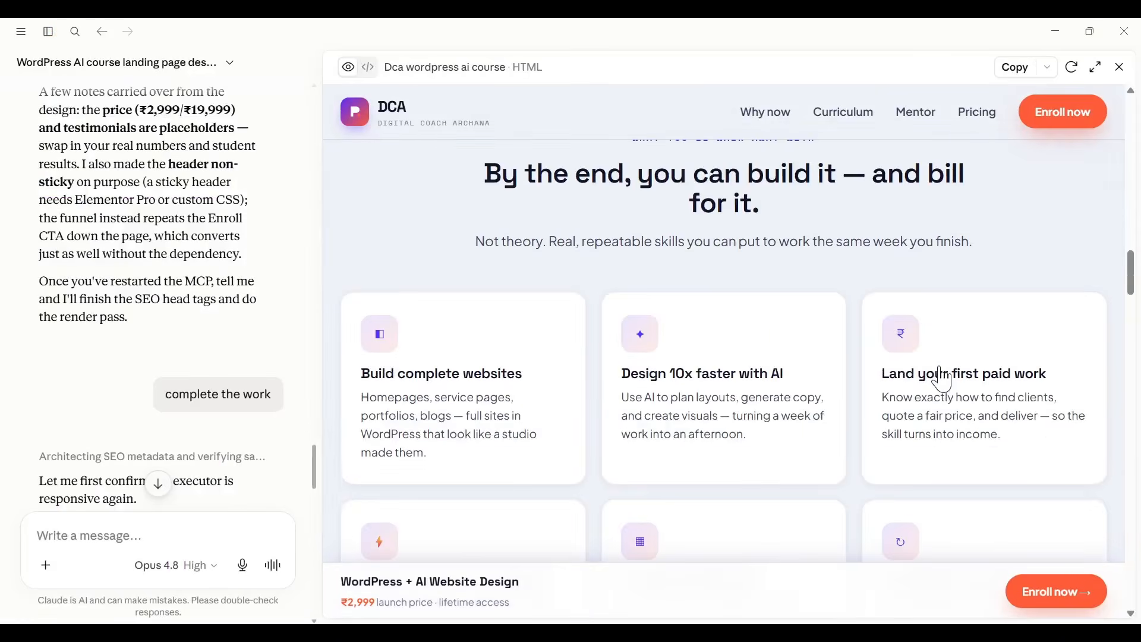
{"action": "scroll", "coordinate": [944, 379], "scroll_direction": "down", "scroll_amount": 5}
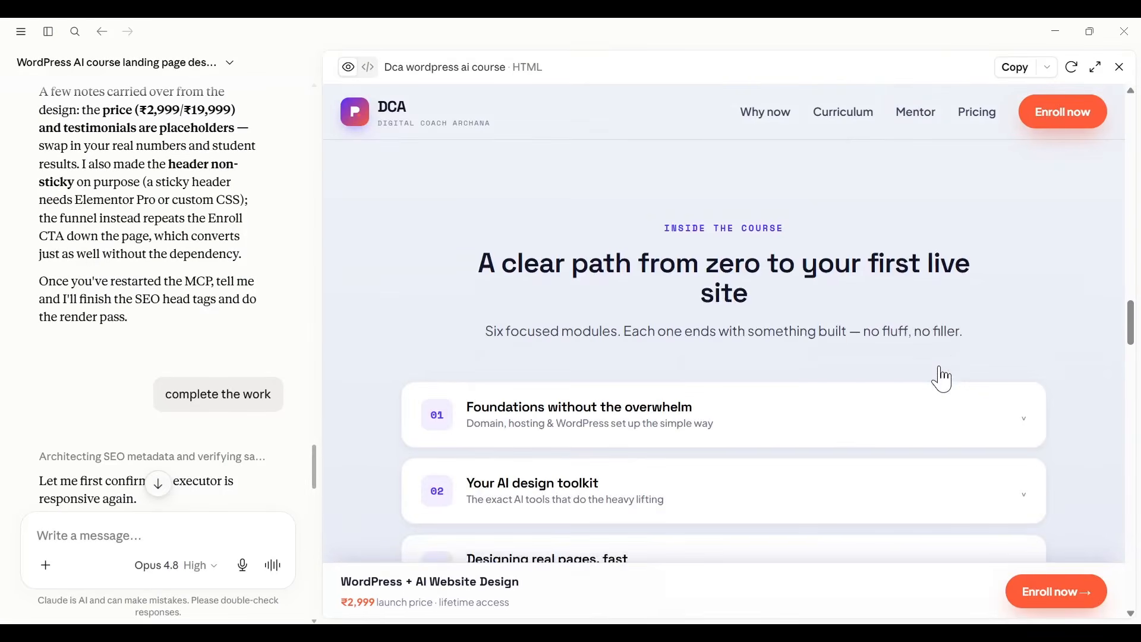
{"action": "scroll", "coordinate": [944, 378], "scroll_direction": "down", "scroll_amount": 3}
{"action": "scroll", "coordinate": [944, 379], "scroll_direction": "down", "scroll_amount": 8}
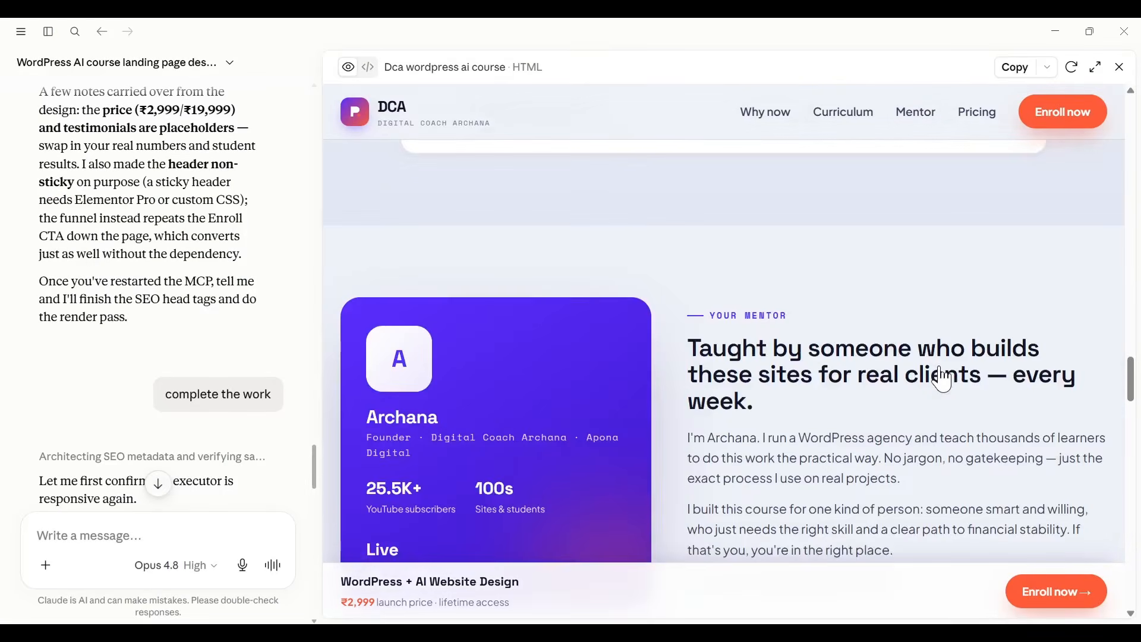
{"action": "scroll", "coordinate": [944, 379], "scroll_direction": "down", "scroll_amount": 5}
{"action": "scroll", "coordinate": [705, 379], "scroll_direction": "up", "scroll_amount": 3}
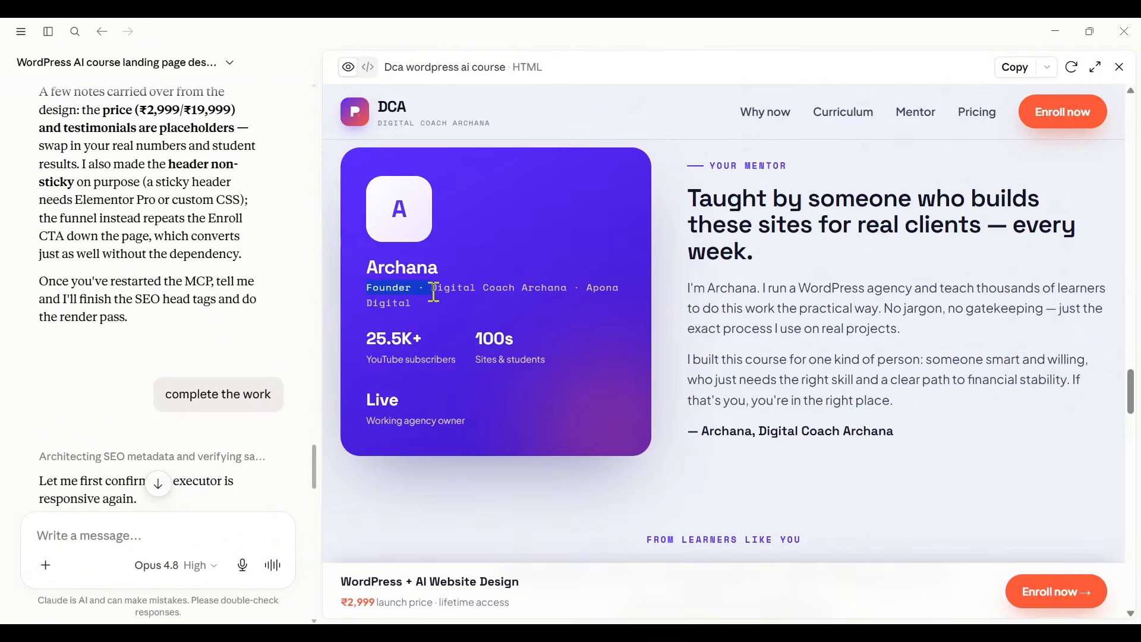
Step: Switch back to Elementor and delete both "\u00b7" codes from the Team widget's designation
{"action": "key", "text": "alt+Tab"}
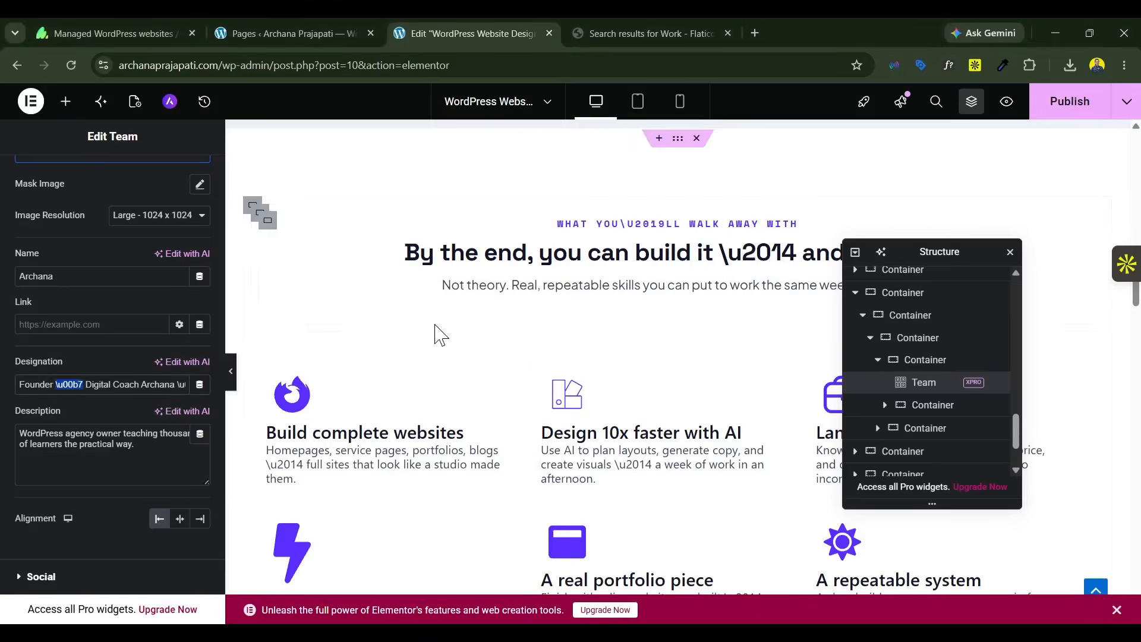
{"action": "scroll", "coordinate": [719, 402], "scroll_direction": "down", "scroll_amount": 9}
{"action": "scroll", "coordinate": [724, 410], "scroll_direction": "down", "scroll_amount": 15}
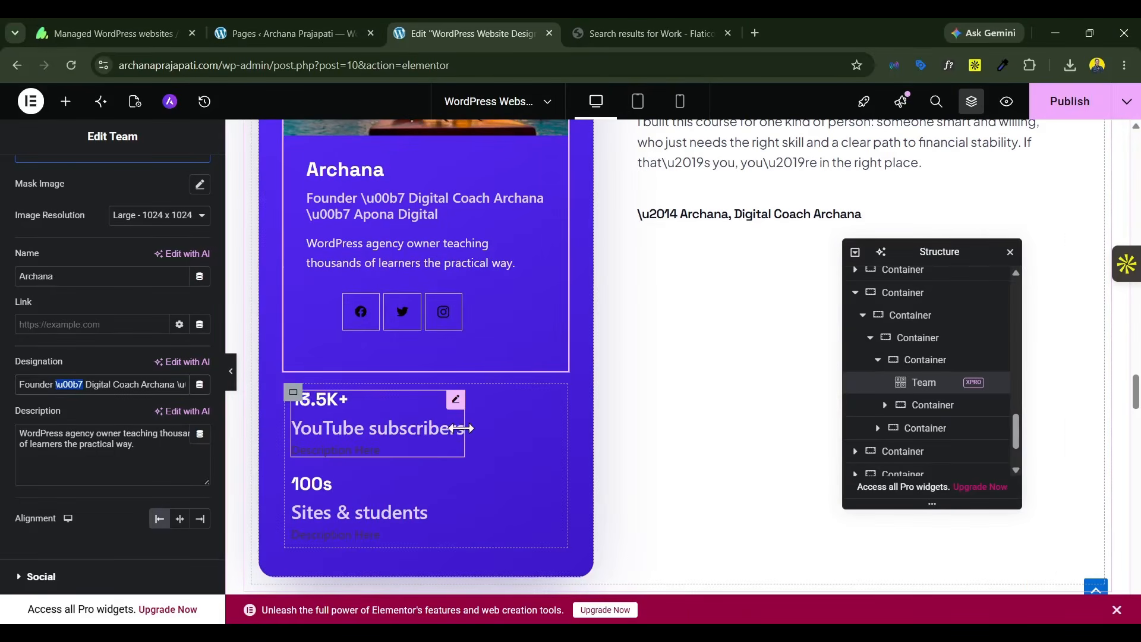
{"action": "scroll", "coordinate": [312, 411], "scroll_direction": "up", "scroll_amount": 3}
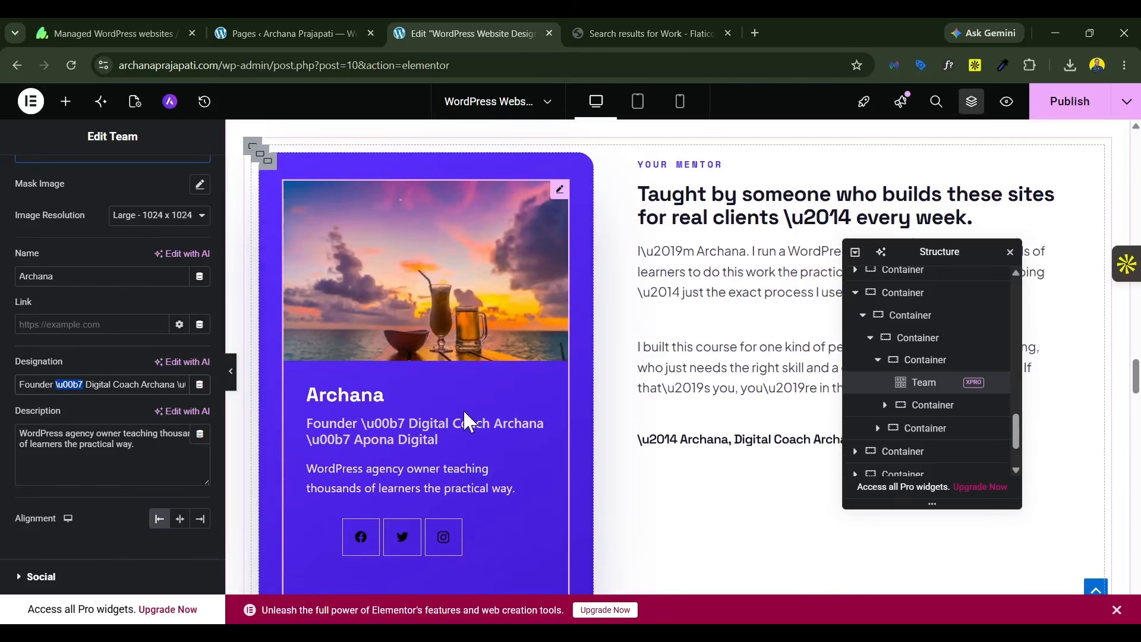
{"action": "key", "text": "BackSpace"}
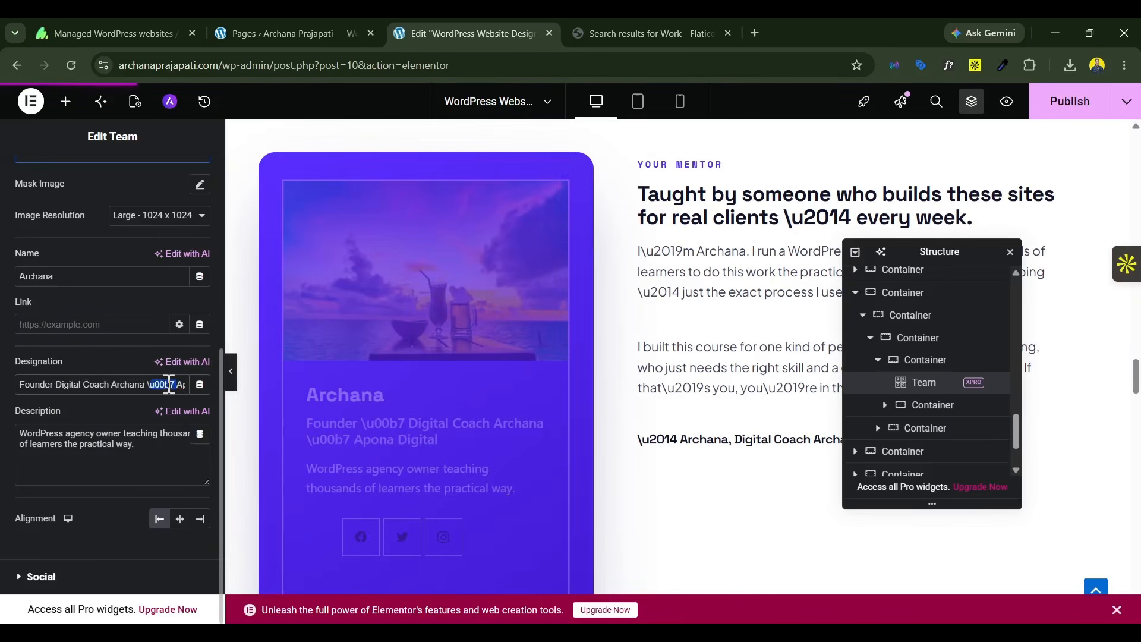
{"action": "key", "text": "BackSpace"}
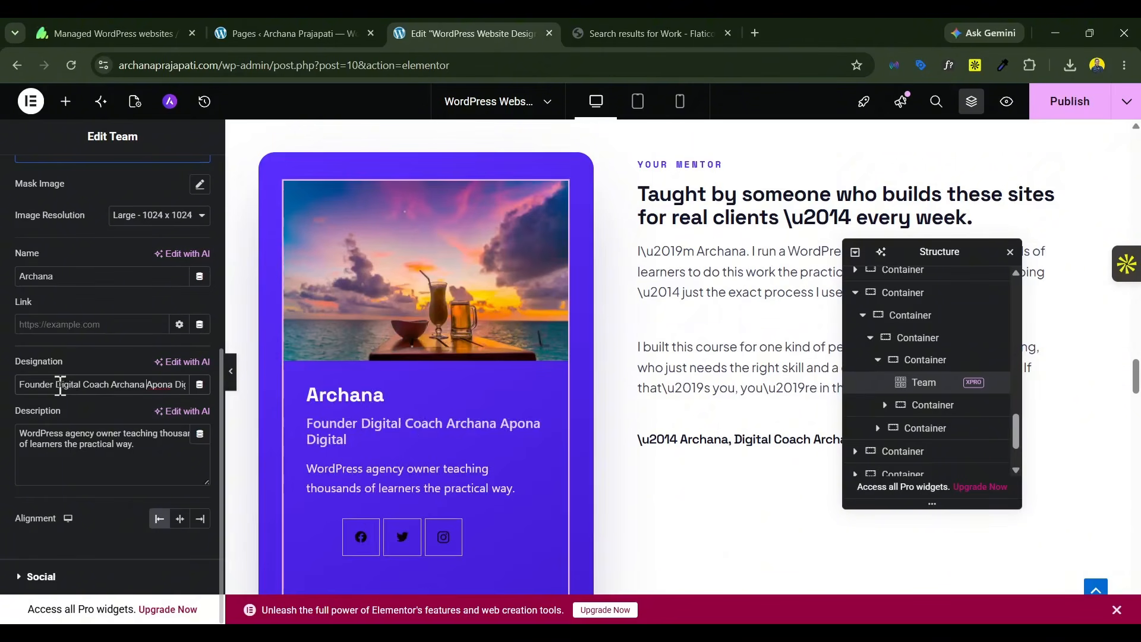
Step: Check the mentor card in Claude's preview and clear the whole designation text of the Team widget
{"action": "key", "text": "alt+Tab"}
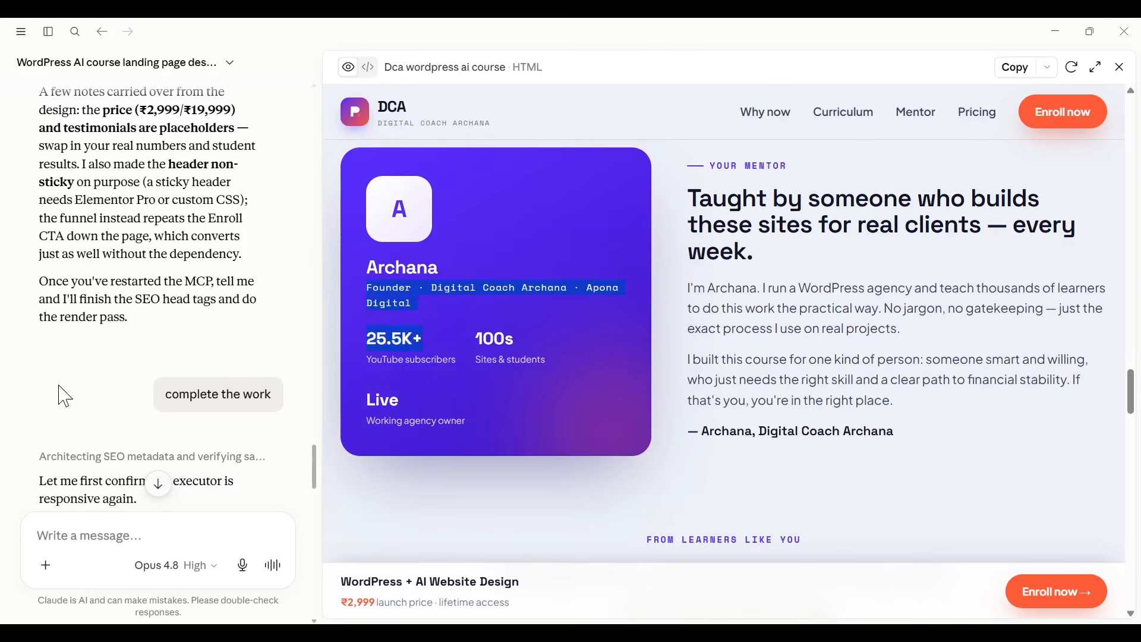
{"action": "key", "text": "alt+Tab"}
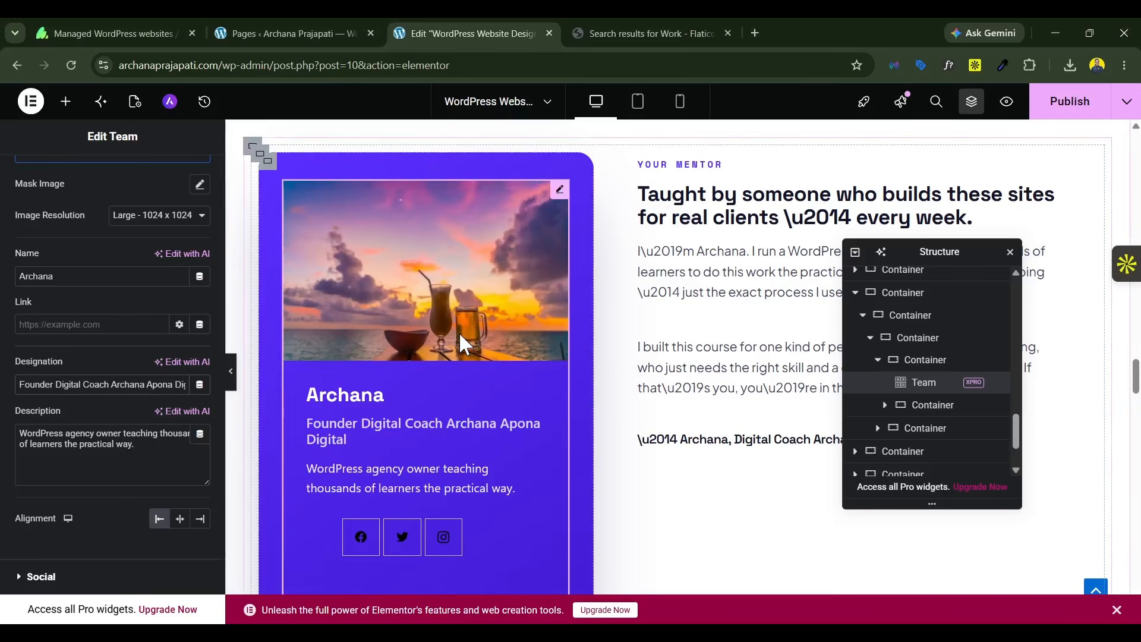
{"action": "key", "text": "ctrl+a"}
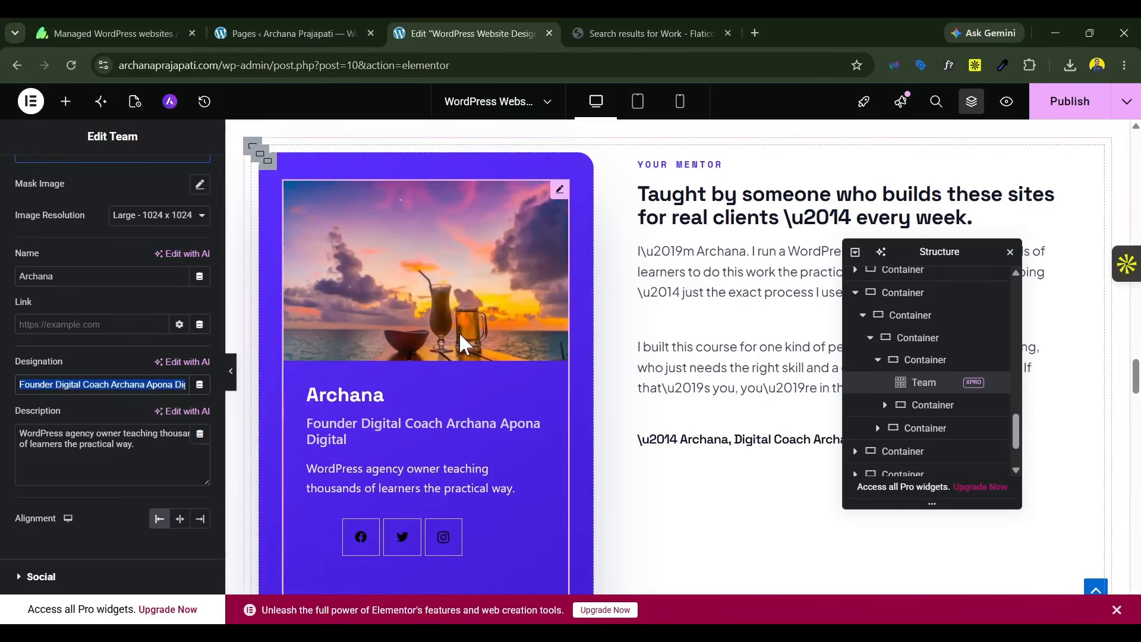
{"action": "key", "text": "alt+Tab"}
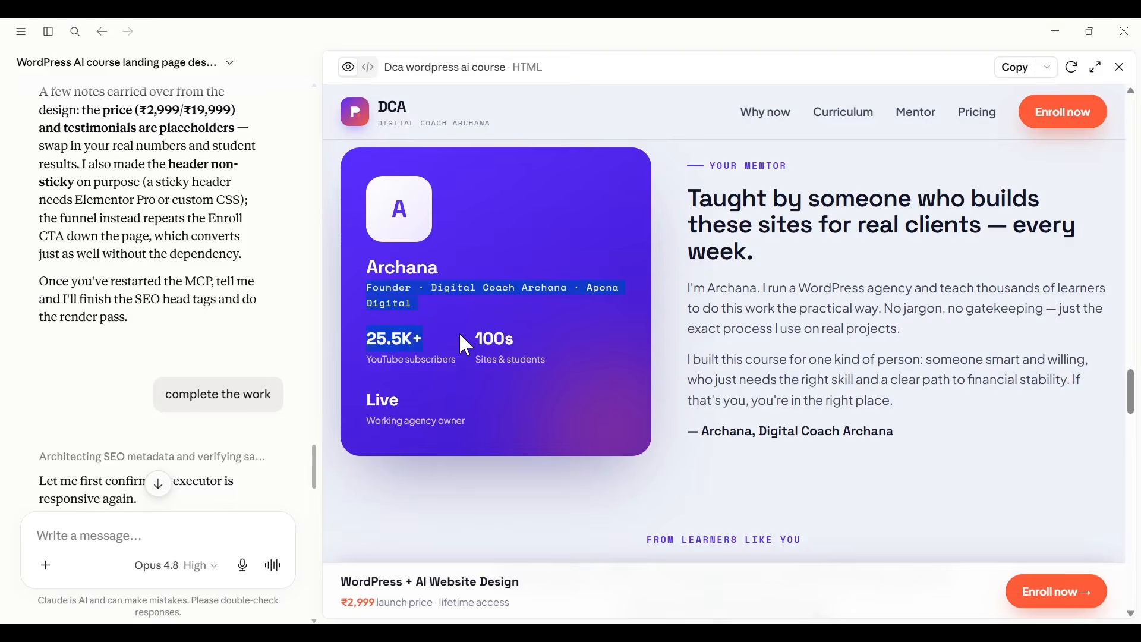
{"action": "key", "text": "alt+Tab"}
{"action": "key", "text": "BackSpace"}
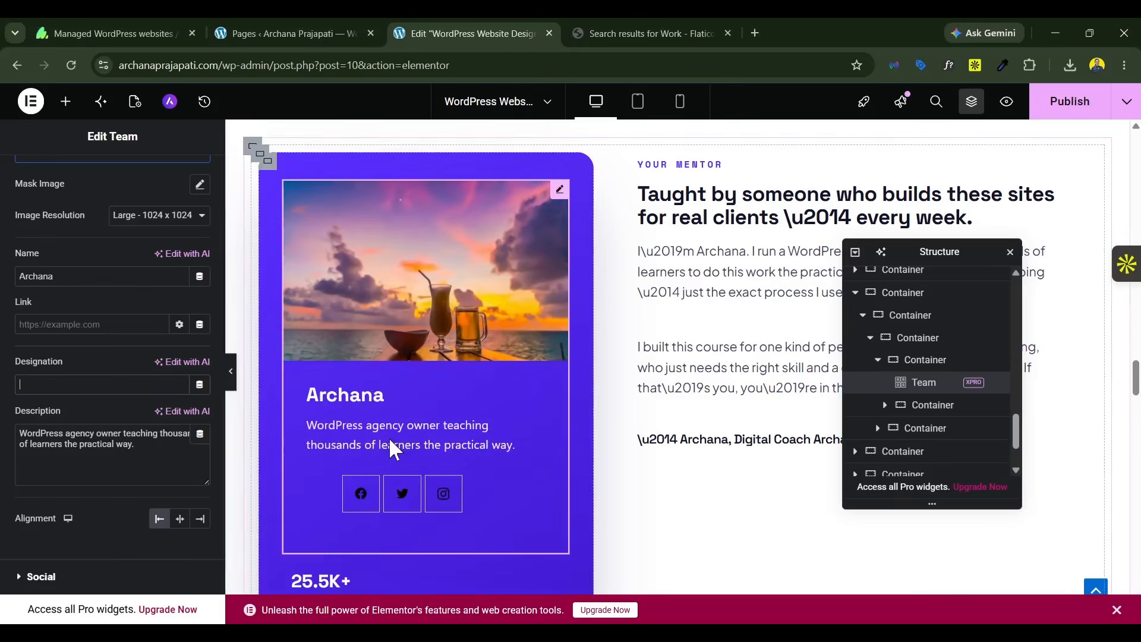
Step: Check the preview's mentor card again and clear the Team widget's description
{"action": "key", "text": "alt+Tab"}
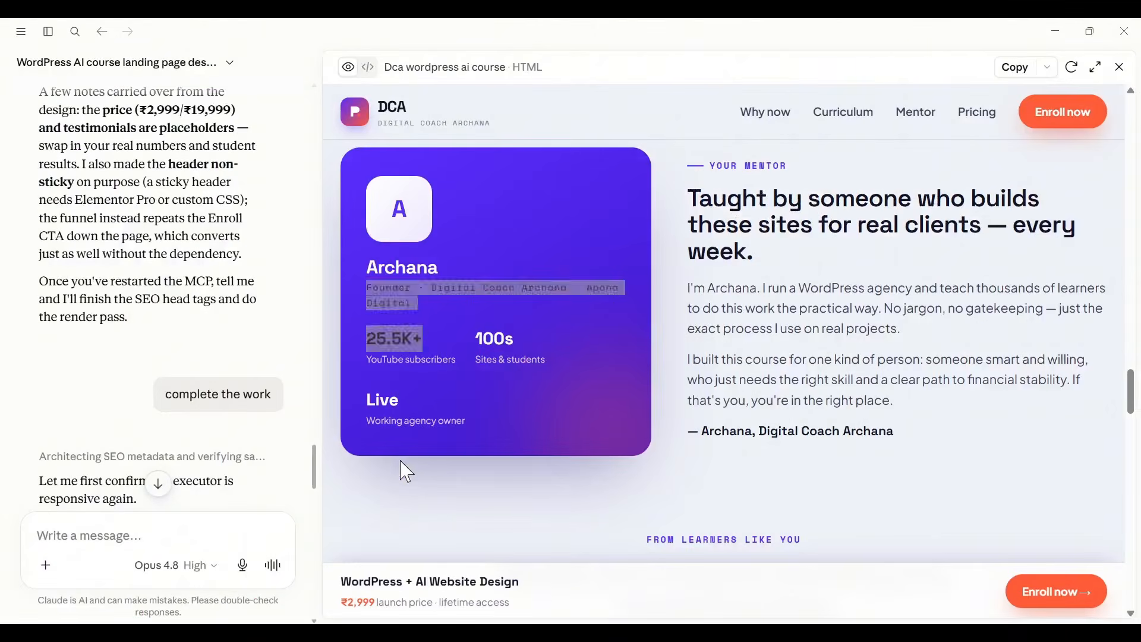
{"action": "key", "text": "alt+Tab"}
{"action": "triple_click", "coordinate": [129, 445]}
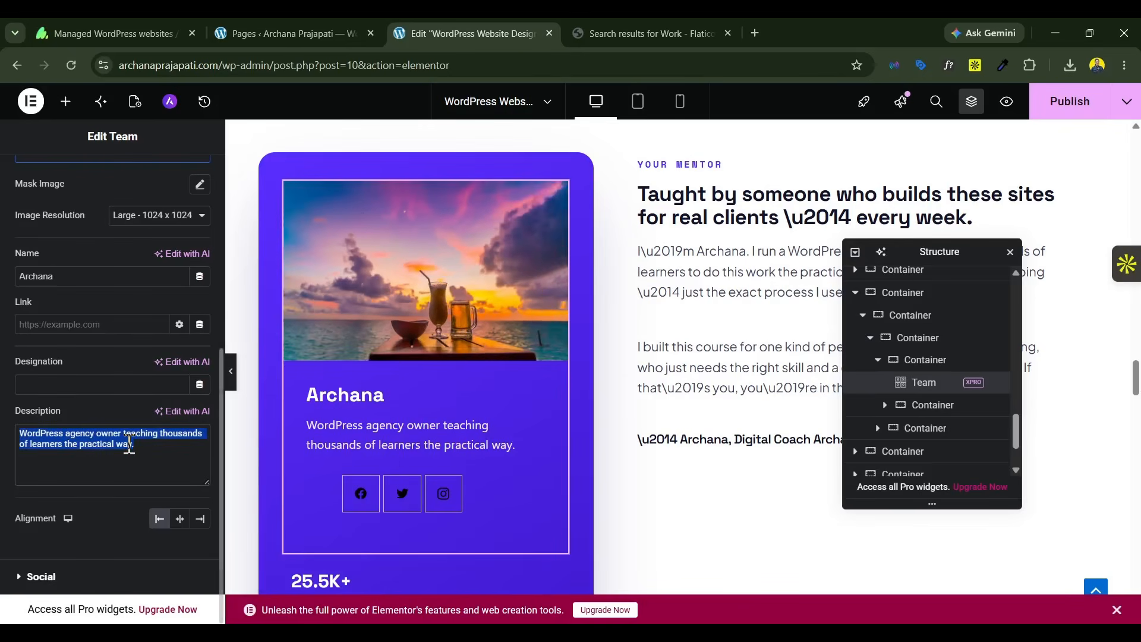
{"action": "key", "text": "BackSpace"}
Step: Compare with the mentor card in Claude's preview and delete the Team widget from the purple card in Elementor
{"action": "key", "text": "alt+Tab"}
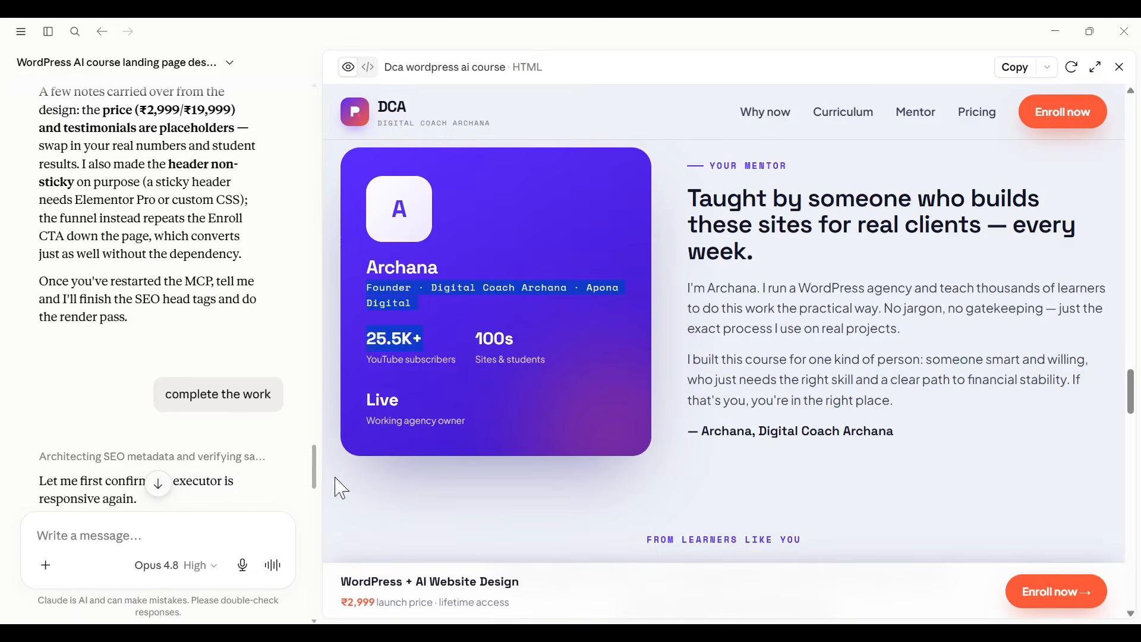
{"action": "key", "text": "alt+Tab"}
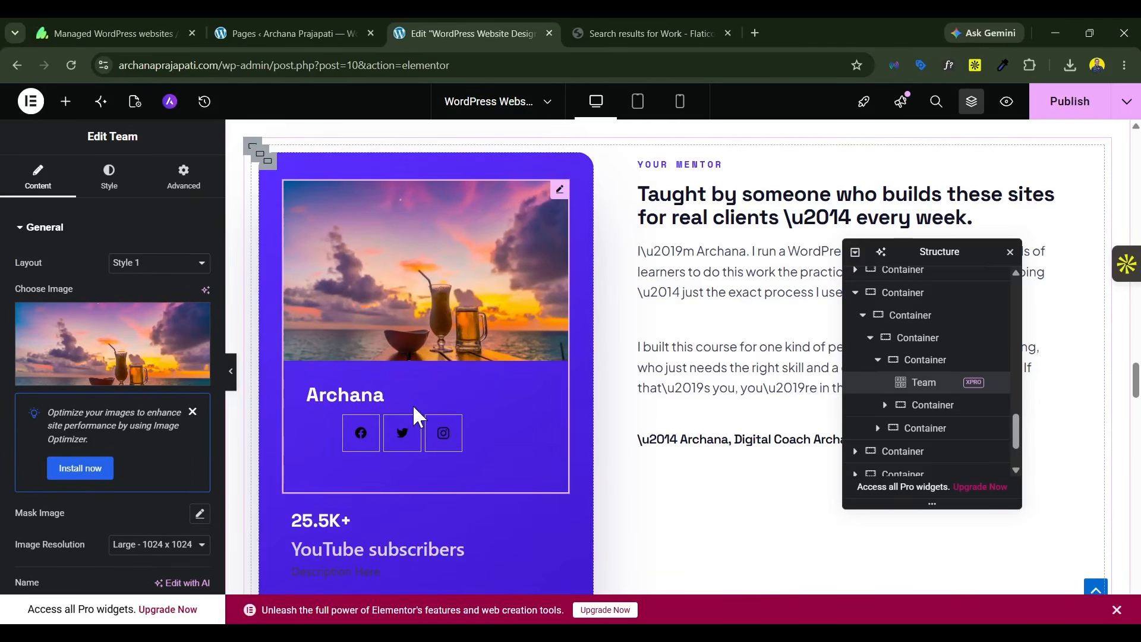
{"action": "right_click", "coordinate": [415, 339]}
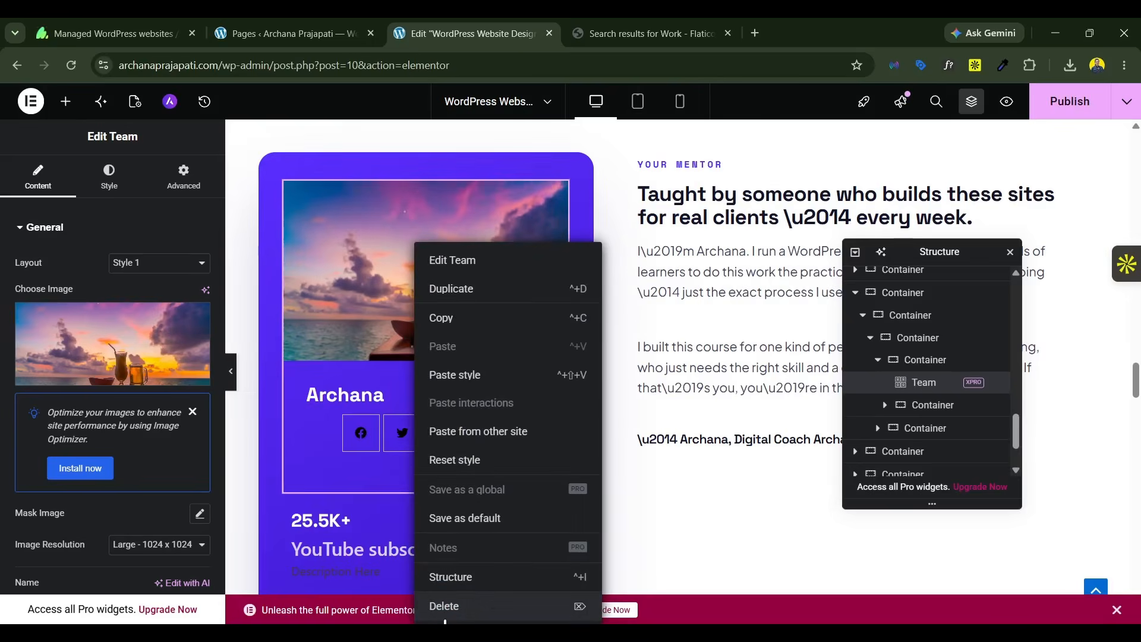
{"action": "left_click", "coordinate": [445, 617]}
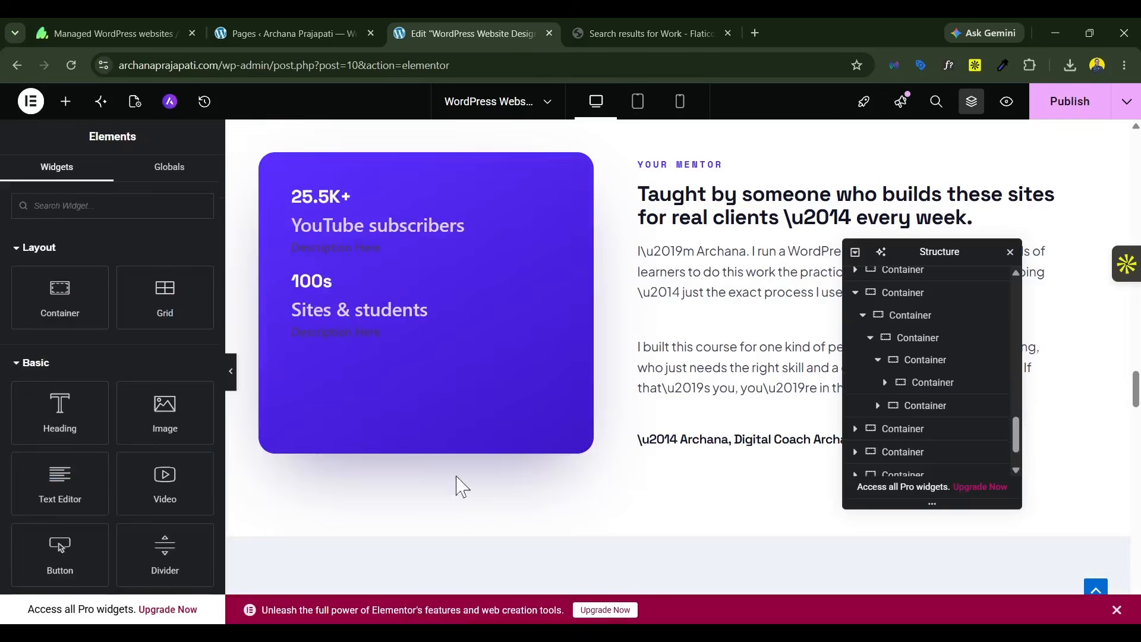
Step: Set the container holding the two counters in the purple mentor card to No wrap
{"action": "left_click", "coordinate": [294, 190]}
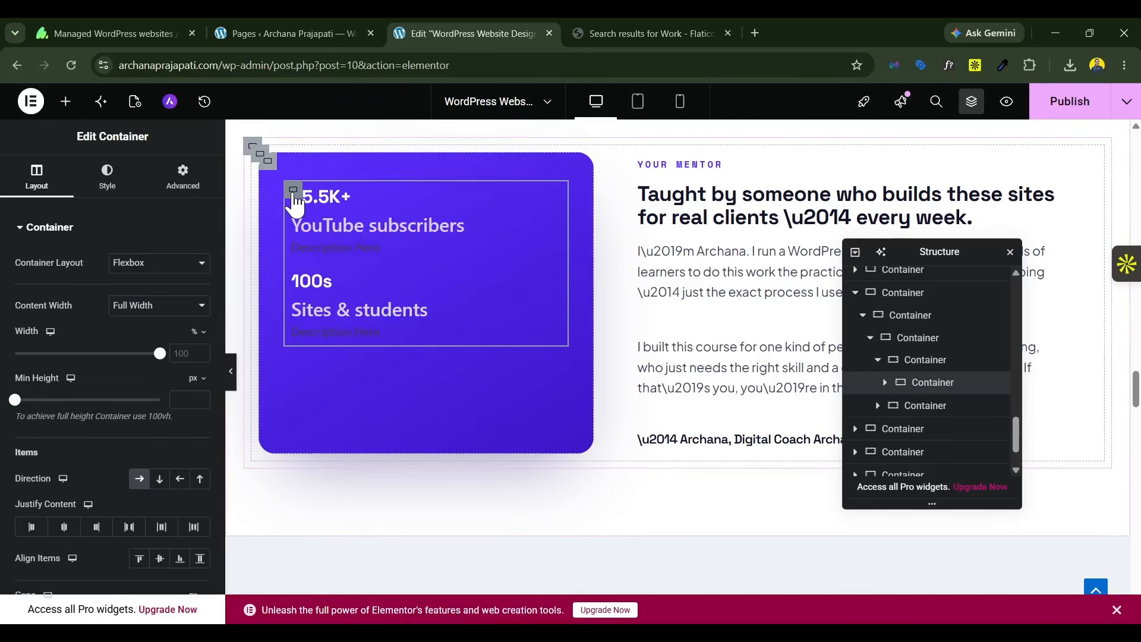
{"action": "scroll", "coordinate": [98, 473], "scroll_direction": "down", "scroll_amount": 5}
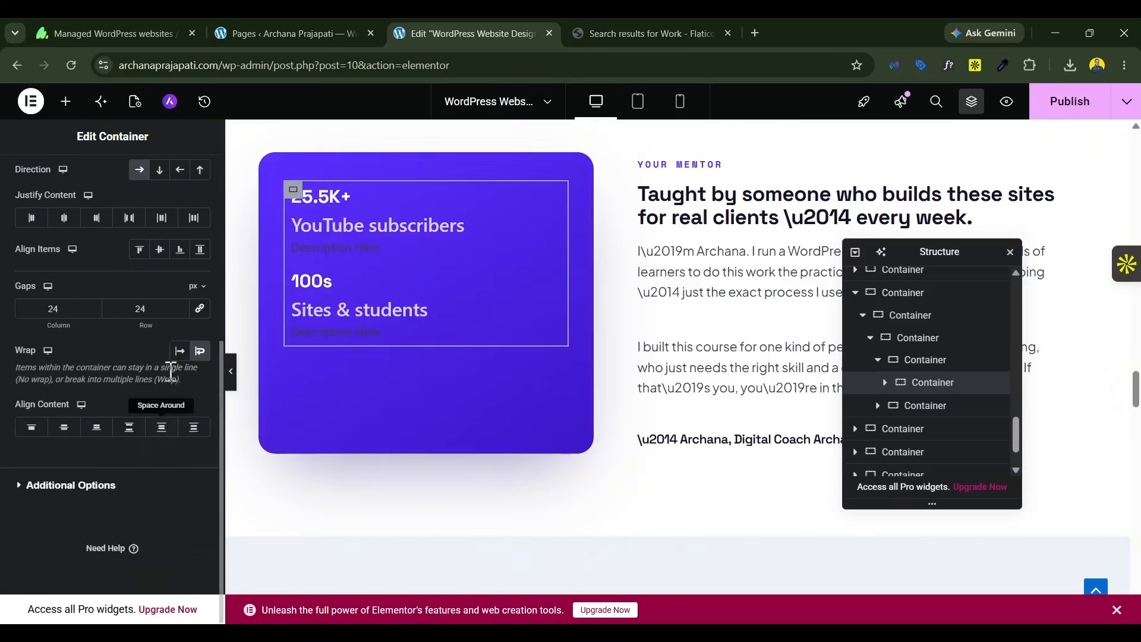
{"action": "left_click", "coordinate": [179, 353]}
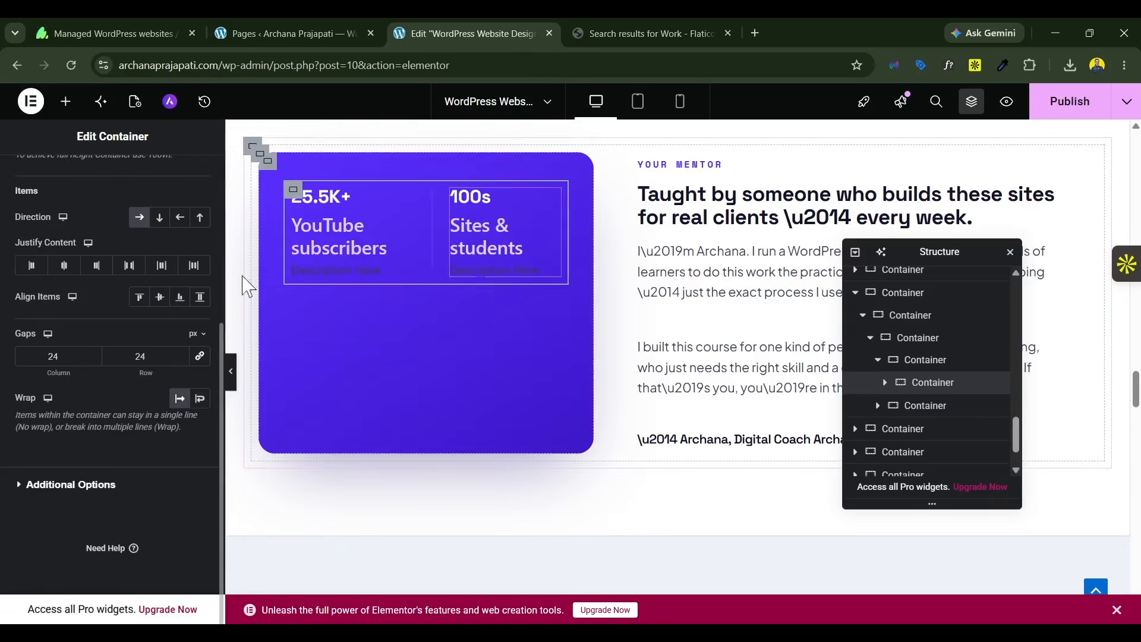
Step: Set the description text color of the "YouTube subscribers" counter to white (#FFFFFF)
{"action": "left_click", "coordinate": [360, 238]}
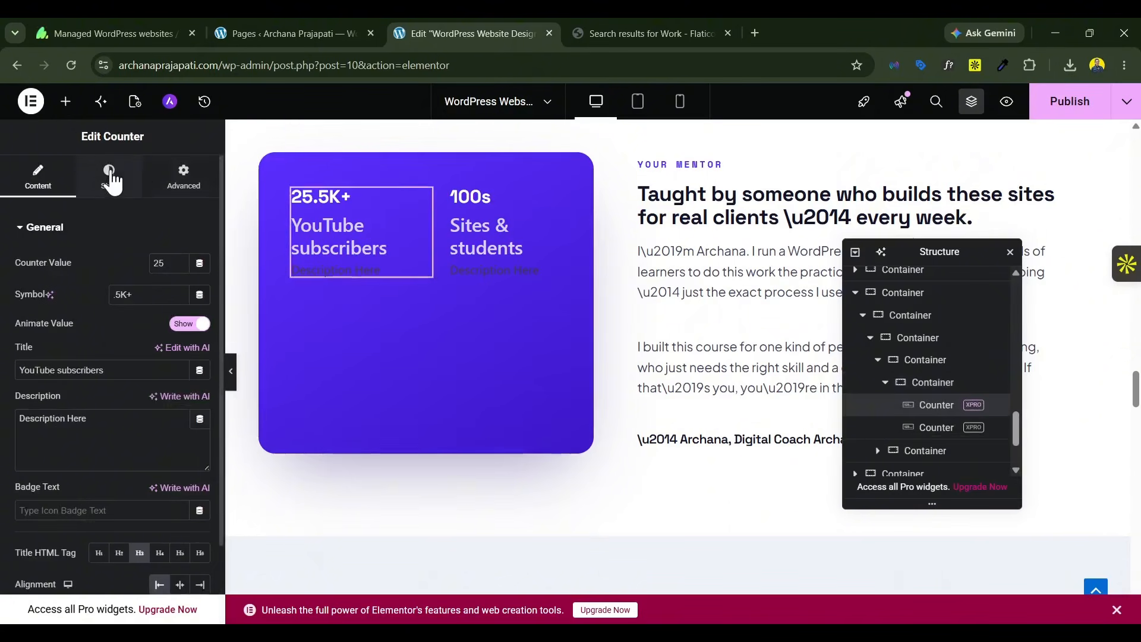
{"action": "scroll", "coordinate": [100, 329], "scroll_direction": "down", "scroll_amount": 3}
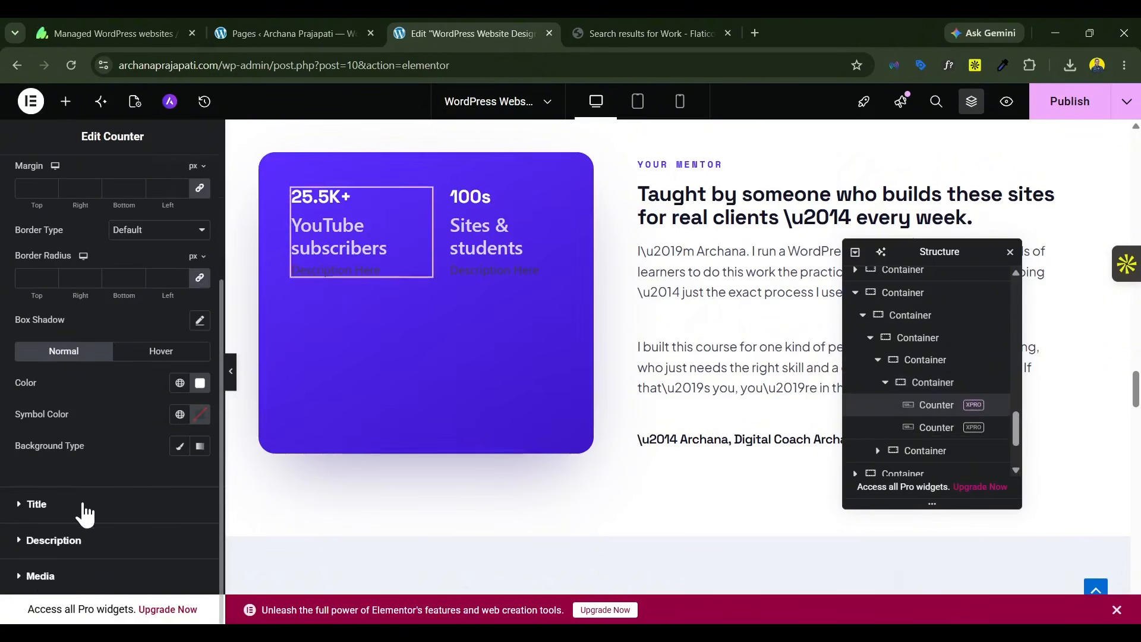
{"action": "left_click", "coordinate": [54, 541]}
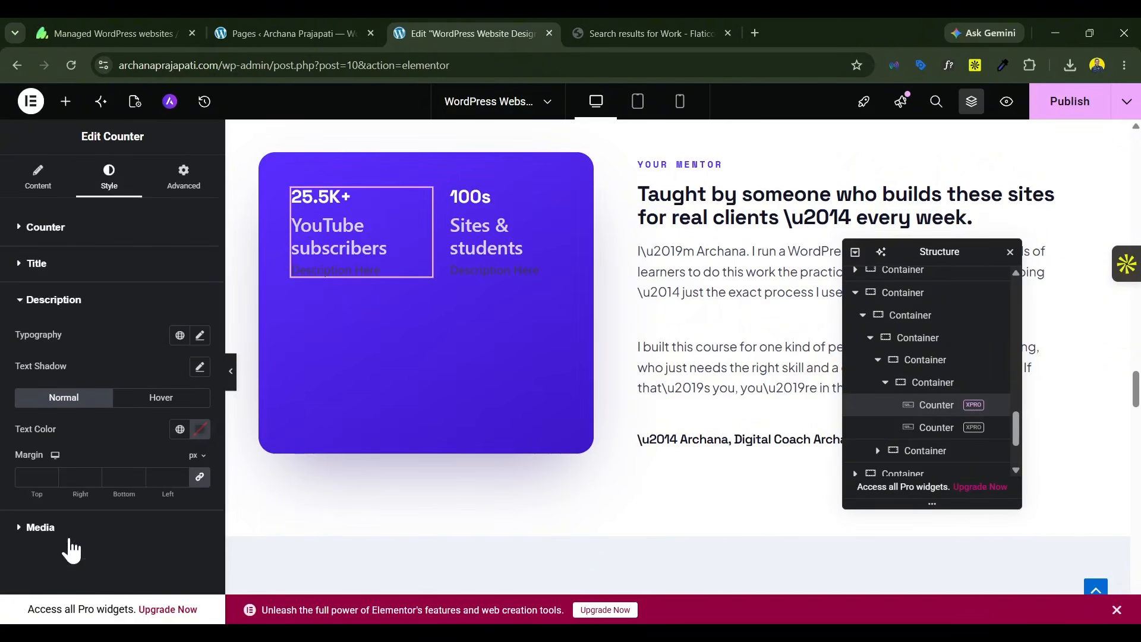
{"action": "left_click", "coordinate": [200, 429]}
{"action": "left_click_drag", "start_coordinate": [186, 323], "coordinate": [101, 205]}
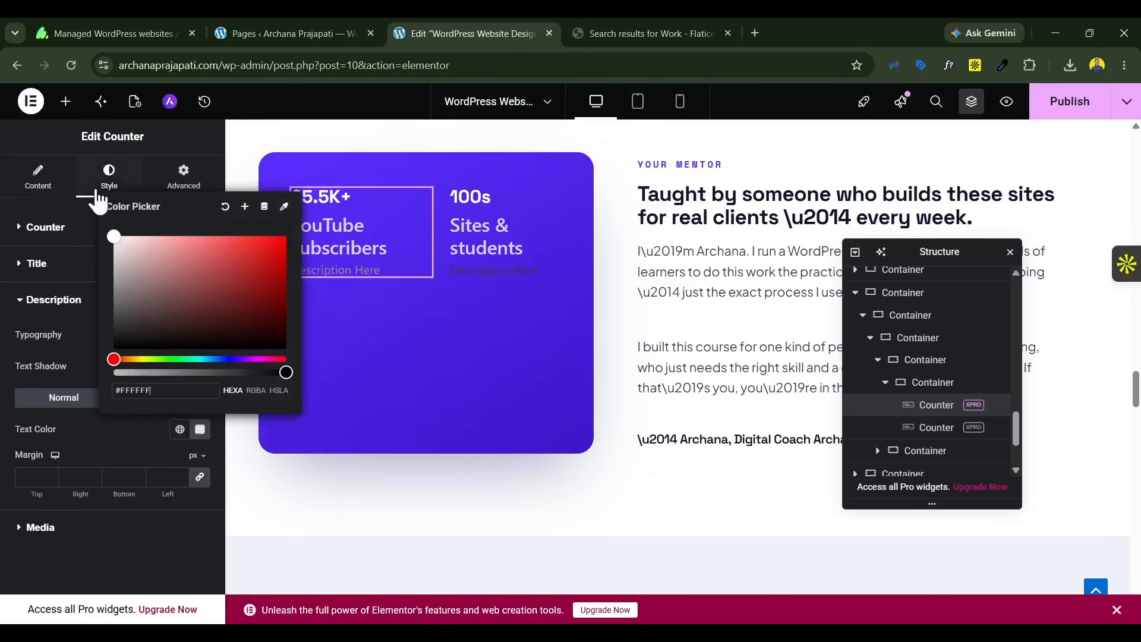
{"action": "left_click", "coordinate": [98, 438]}
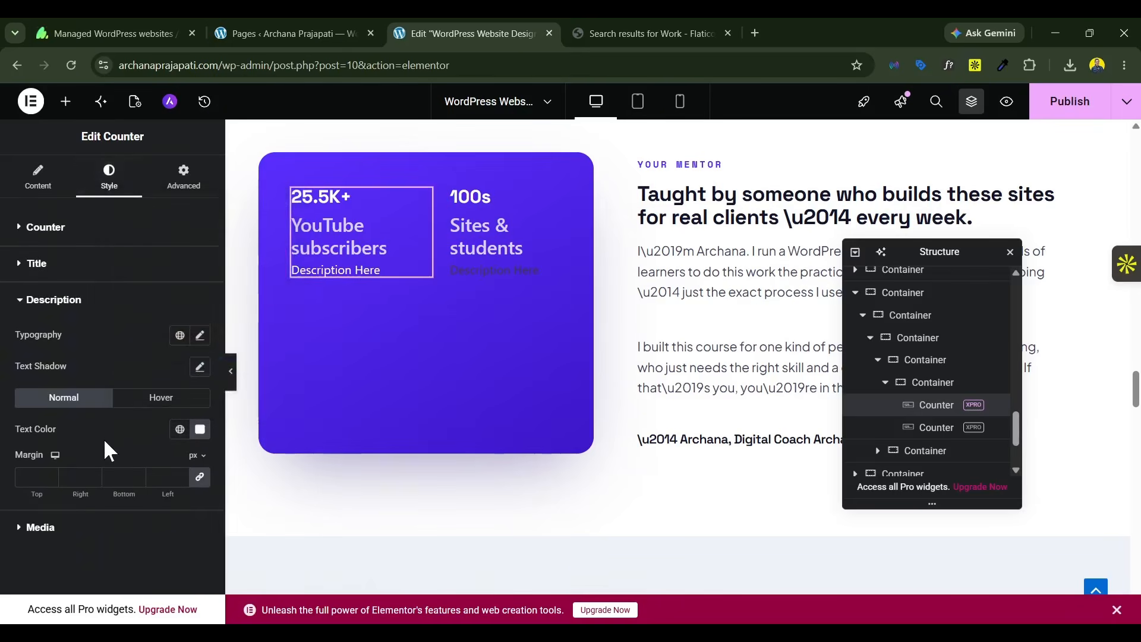
Step: Set the title of the "YouTube subscribers" counter to white (#FFFFFF) text with a 22 px font size
{"action": "left_click", "coordinate": [82, 267]}
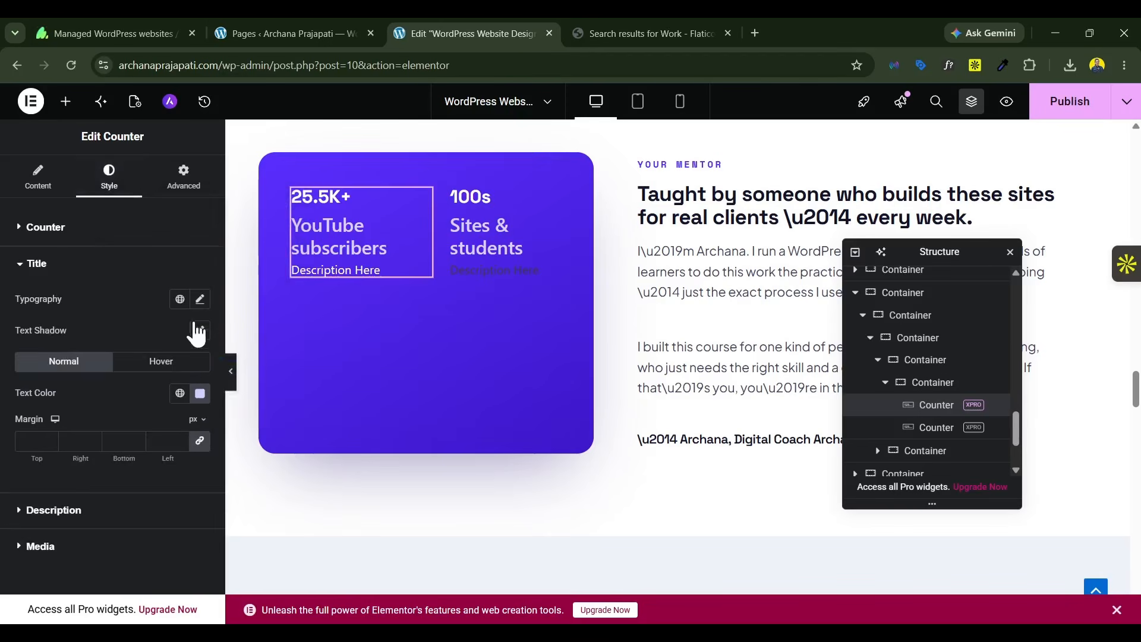
{"action": "left_click", "coordinate": [200, 393]}
{"action": "left_click_drag", "start_coordinate": [141, 261], "coordinate": [109, 183]}
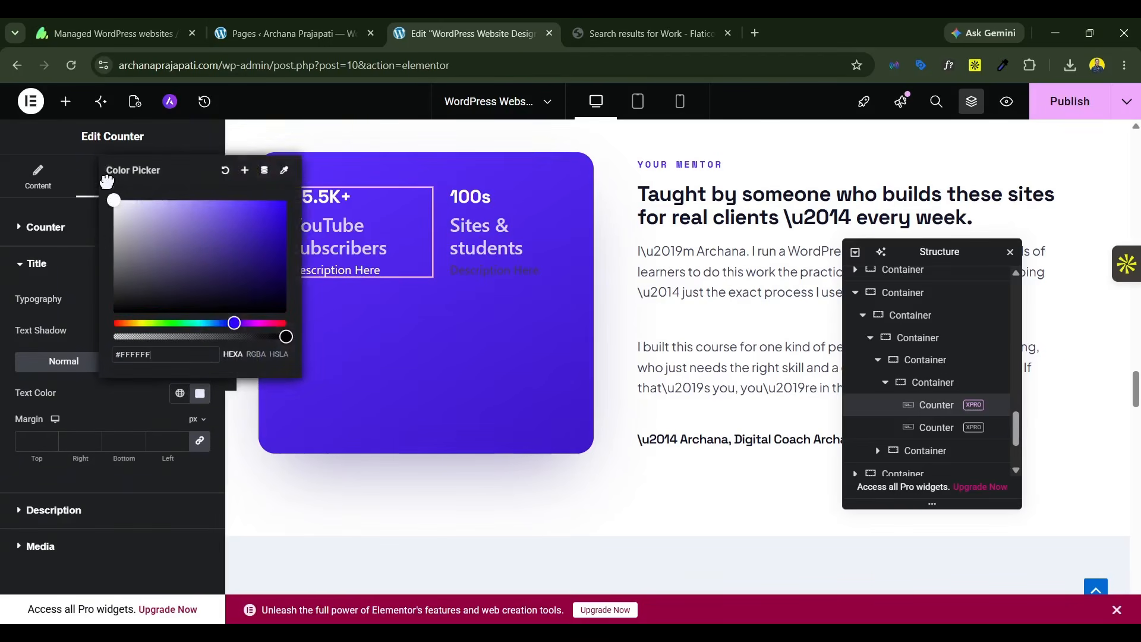
{"action": "left_click", "coordinate": [135, 408]}
{"action": "left_click", "coordinate": [199, 298]}
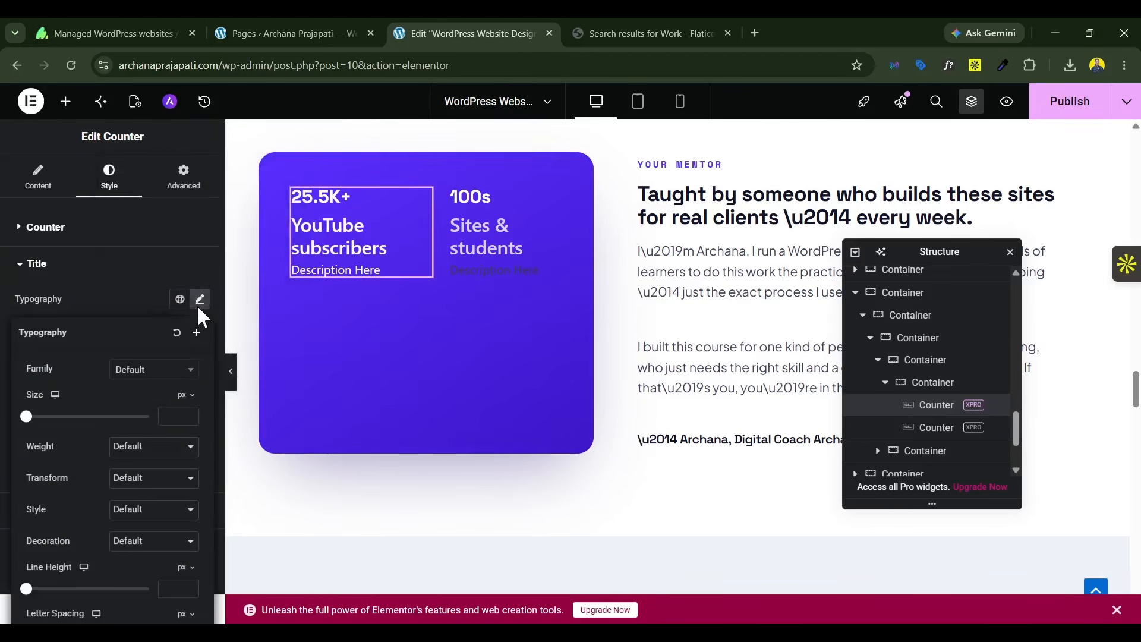
{"action": "type", "text": "22"}
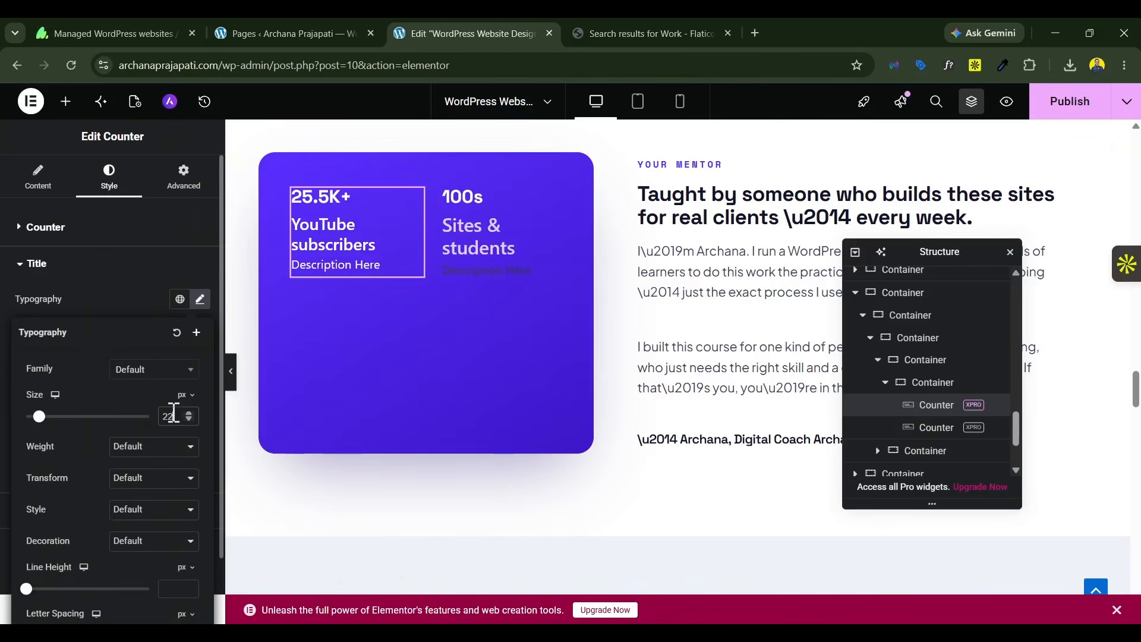
Step: Copy the "YouTube subscribers" counter's style onto the "Sites & students" counter
{"action": "right_click", "coordinate": [348, 238]}
{"action": "left_click", "coordinate": [382, 312]}
{"action": "right_click", "coordinate": [426, 272]}
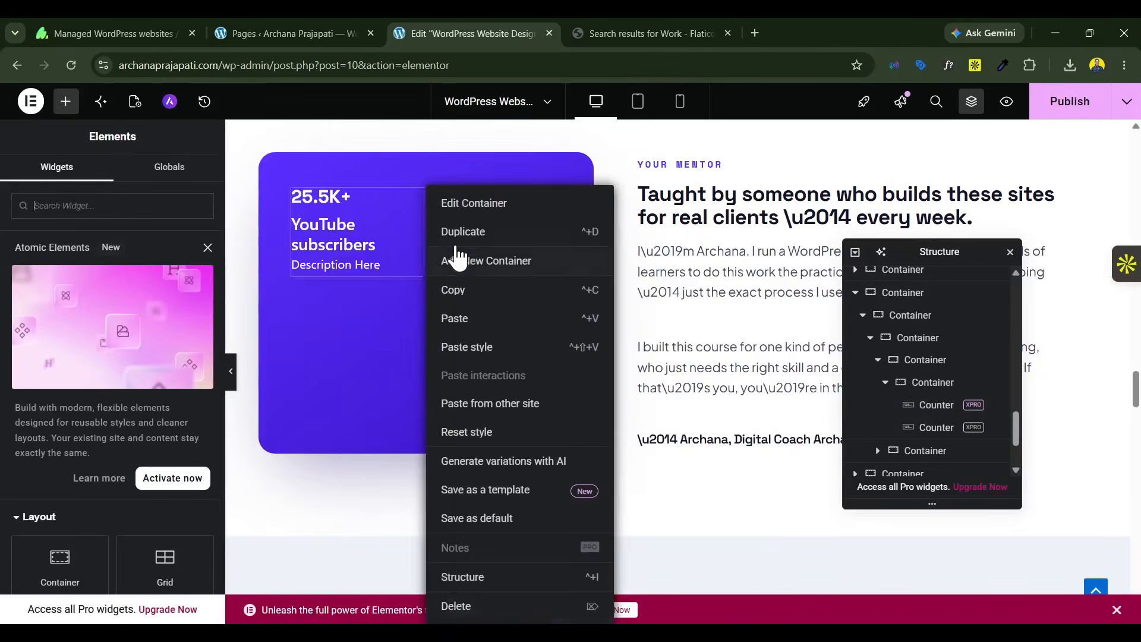
{"action": "right_click", "coordinate": [456, 244]}
{"action": "left_click", "coordinate": [396, 246]}
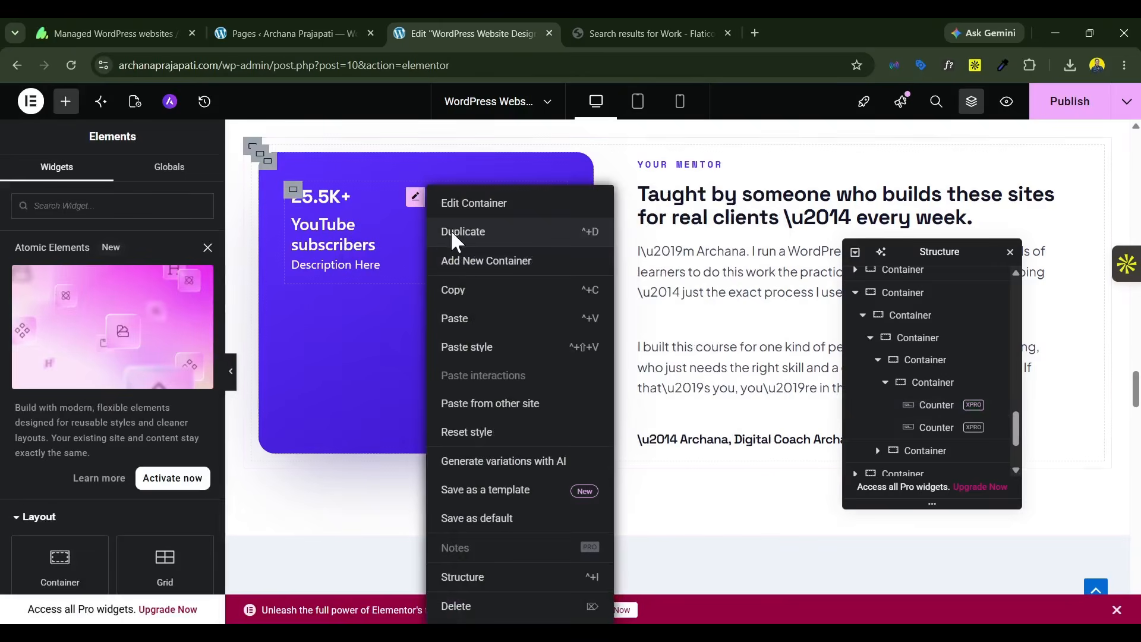
{"action": "left_click", "coordinate": [358, 244]}
{"action": "right_click", "coordinate": [491, 223]}
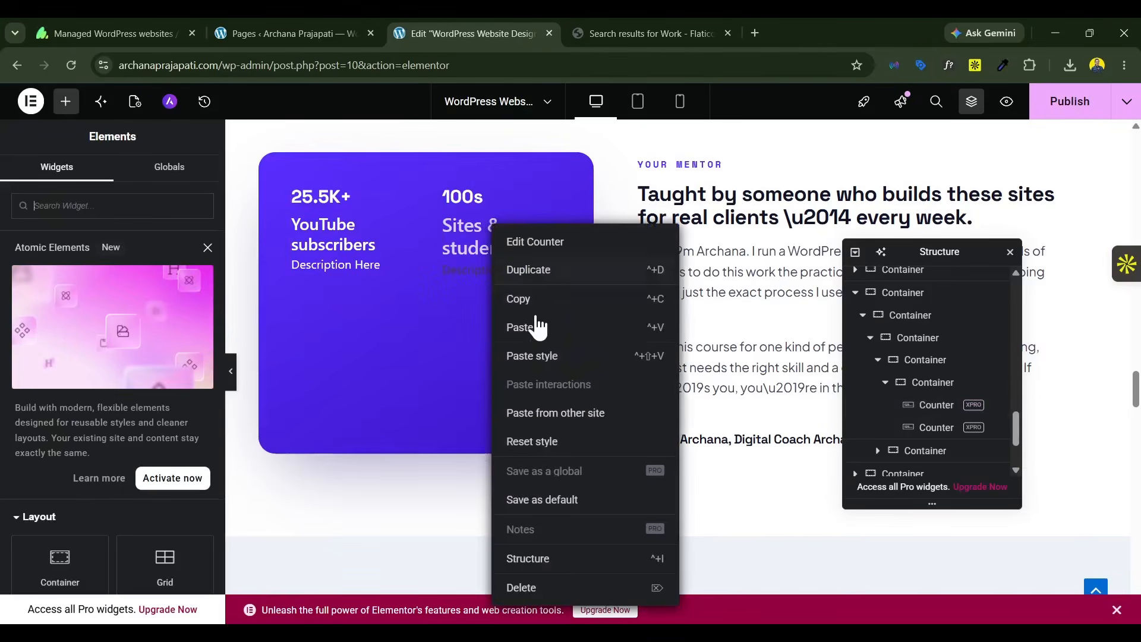
{"action": "left_click", "coordinate": [535, 356]}
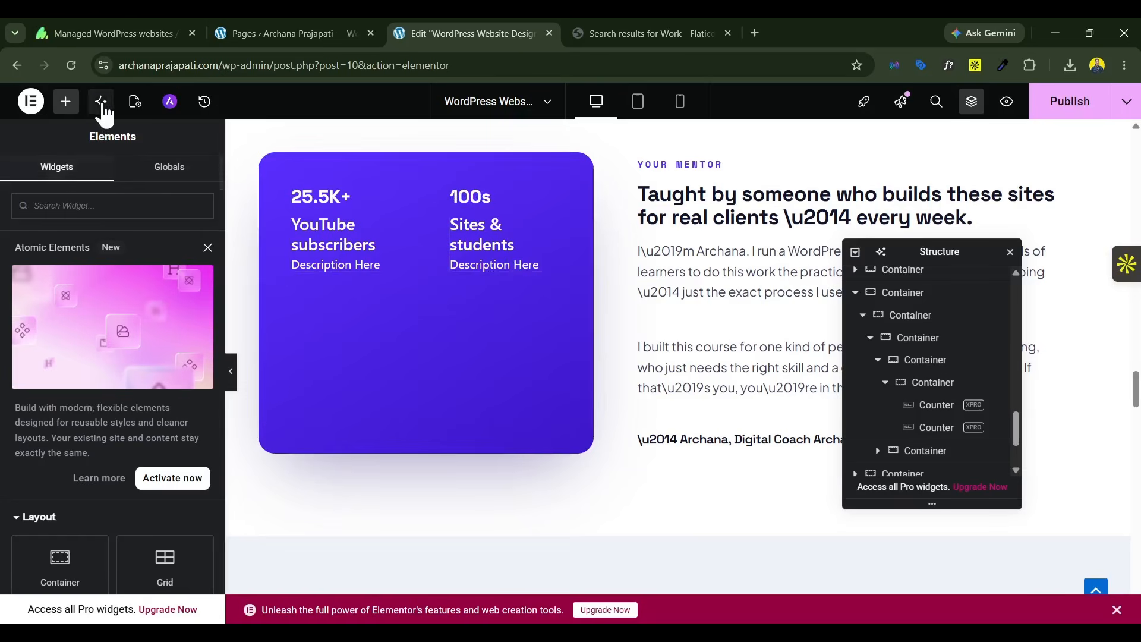
Step: Find the Image Box widget and add it above the two counters in the purple mentor card
{"action": "left_click", "coordinate": [66, 102]}
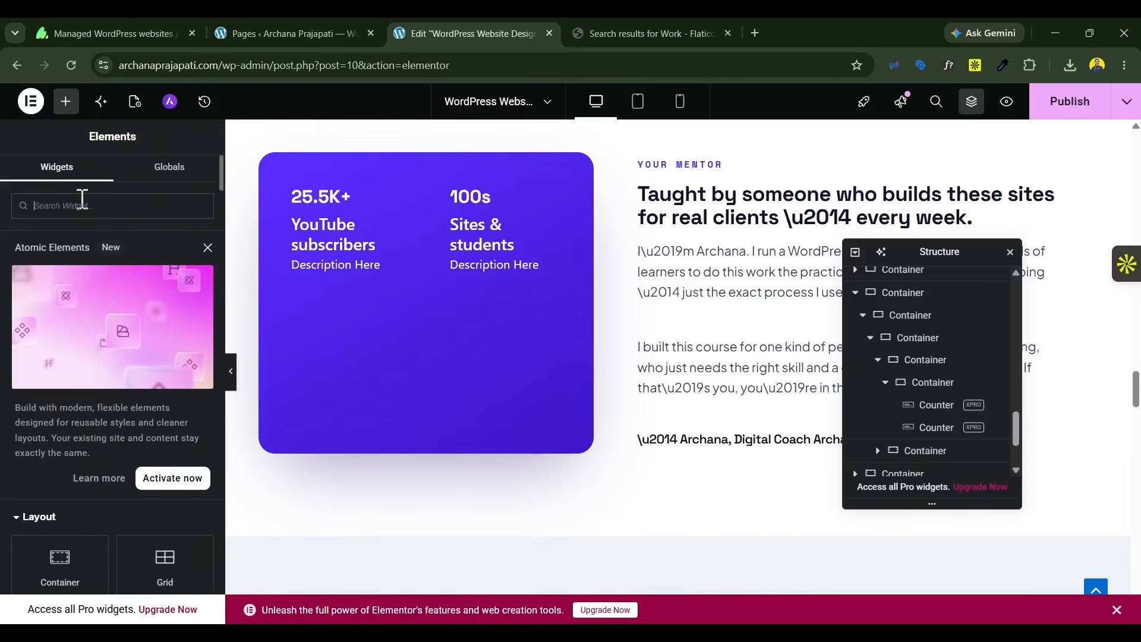
{"action": "type", "text": "icon"}
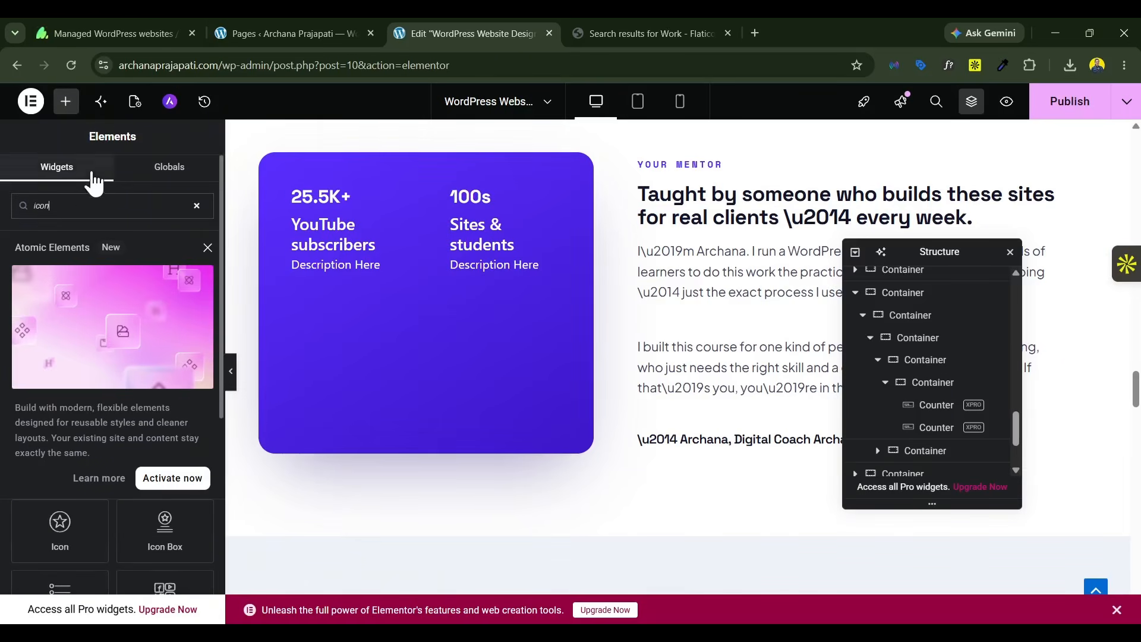
{"action": "double_click", "coordinate": [46, 207]}
{"action": "key", "text": "BackSpace"}
{"action": "type", "text": "image"}
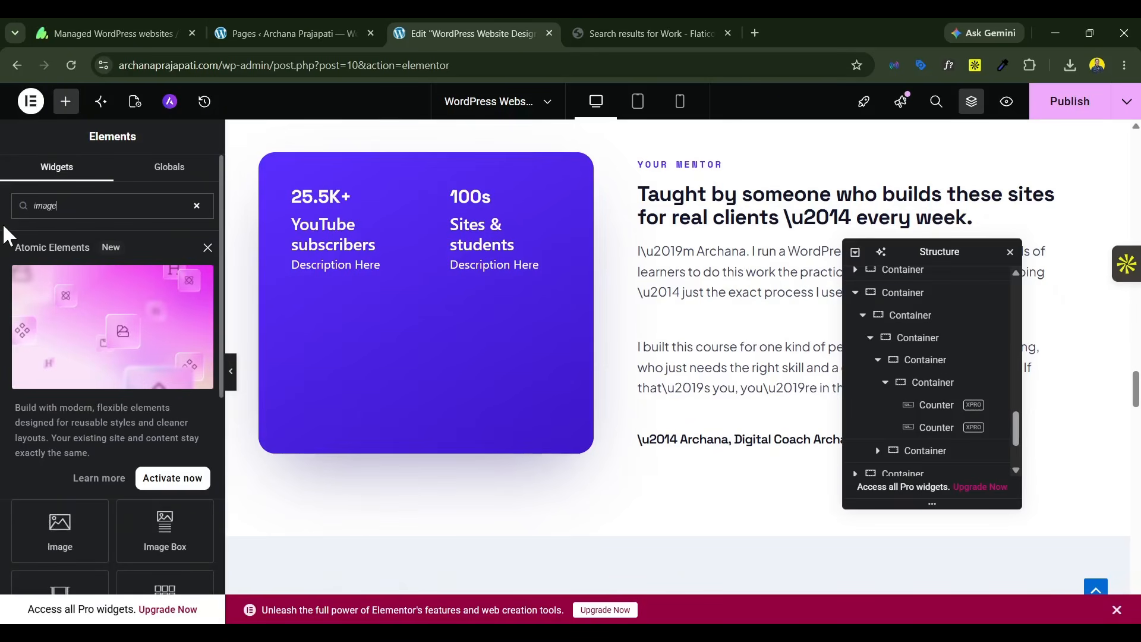
{"action": "left_click_drag", "start_coordinate": [177, 538], "coordinate": [364, 173]}
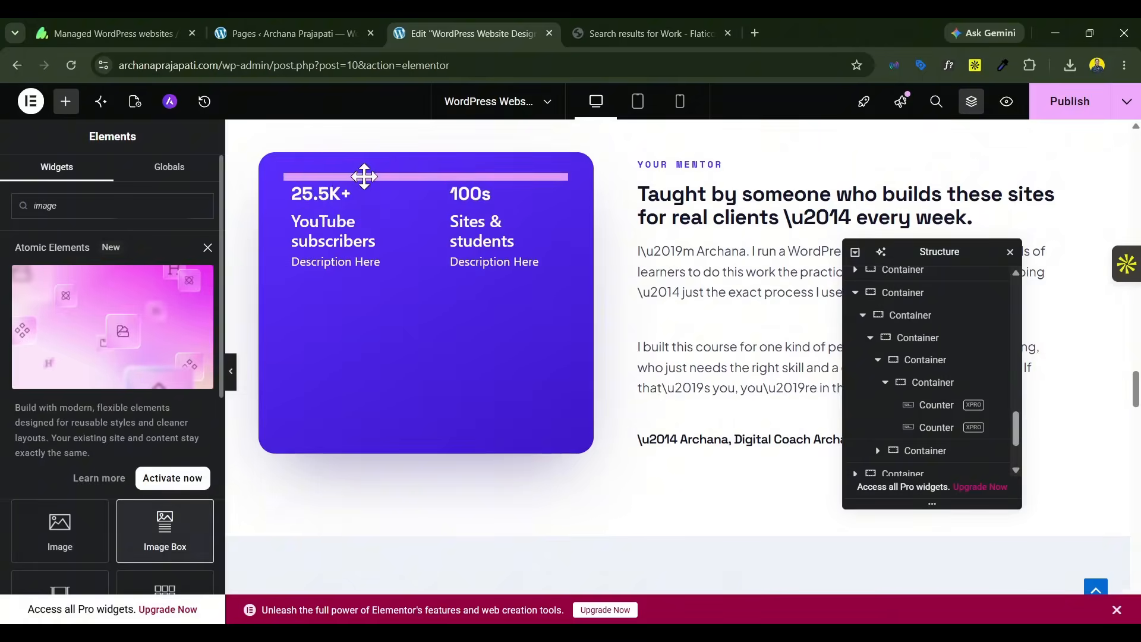
{"action": "scroll", "coordinate": [506, 319], "scroll_direction": "down", "scroll_amount": 2}
{"action": "left_click_drag", "start_coordinate": [465, 175], "coordinate": [327, 313]}
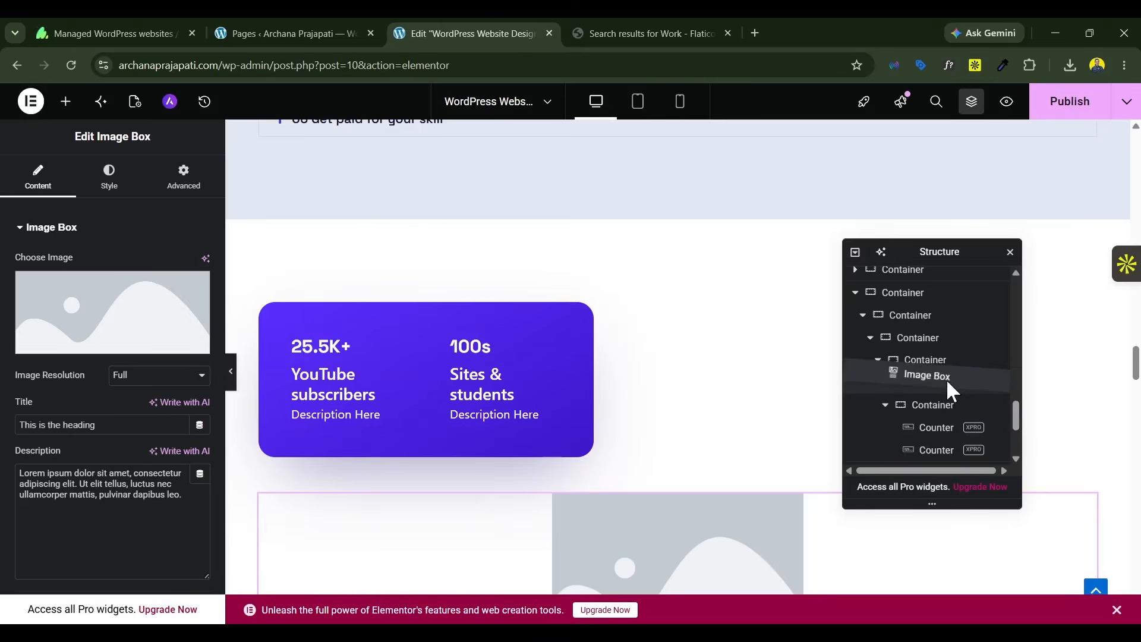
{"action": "left_click_drag", "start_coordinate": [947, 379], "coordinate": [946, 382]}
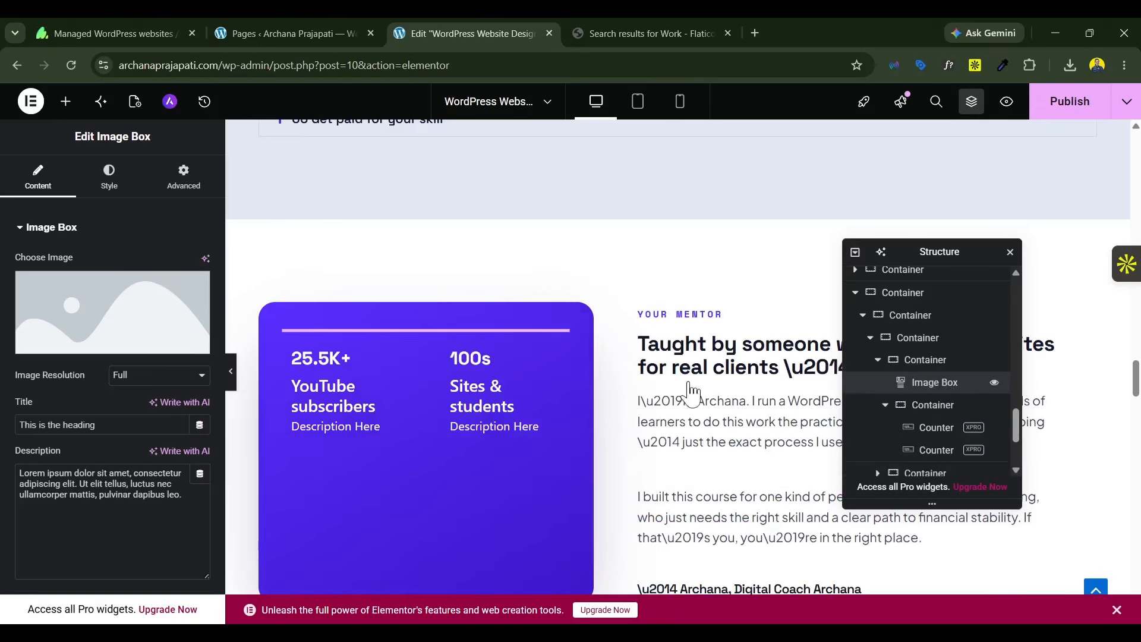
Step: Use pic-37 from the media library as the Image Box's image
{"action": "left_click", "coordinate": [122, 319]}
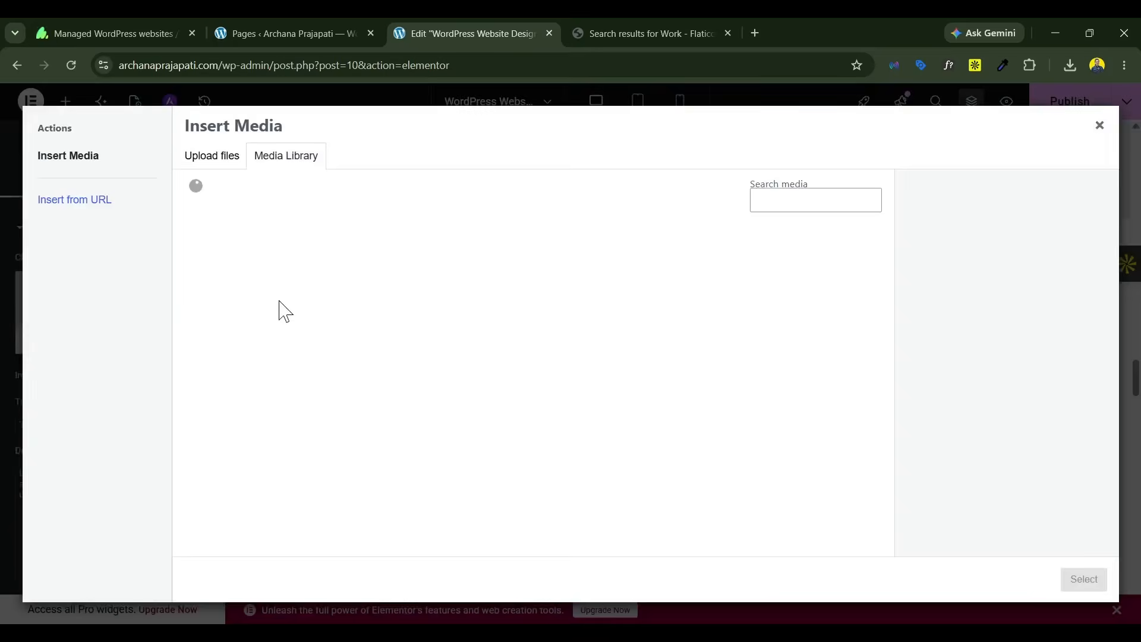
{"action": "left_click", "coordinate": [247, 252]}
{"action": "left_click", "coordinate": [1078, 582]}
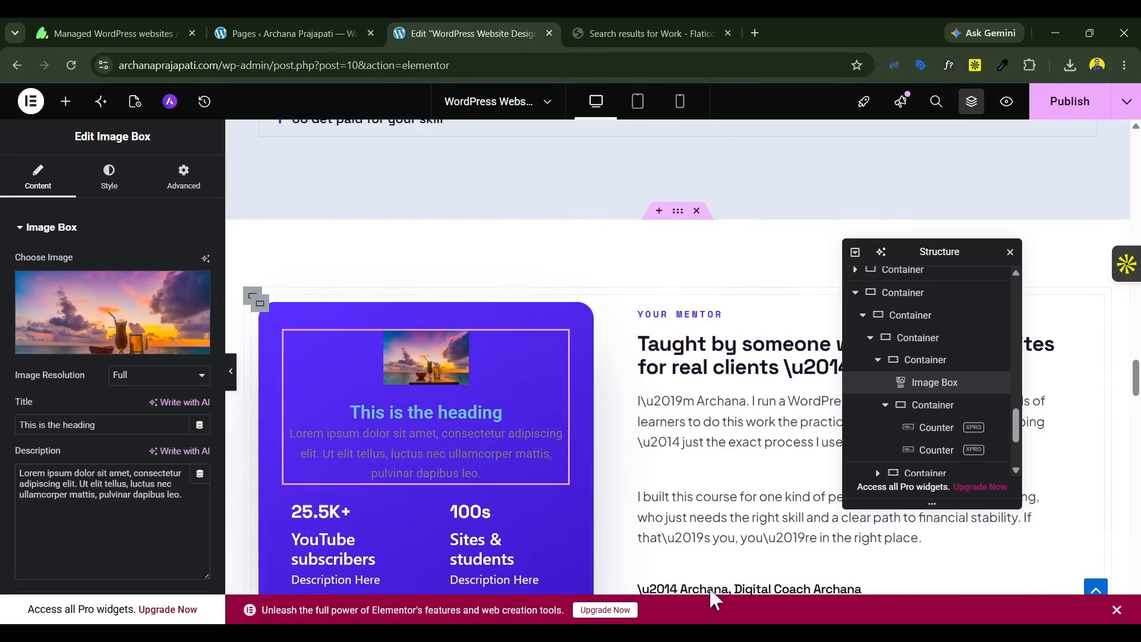
Step: Replace the Image Box's placeholder title with the mentor's first name
{"action": "scroll", "coordinate": [153, 400], "scroll_direction": "down", "scroll_amount": 3}
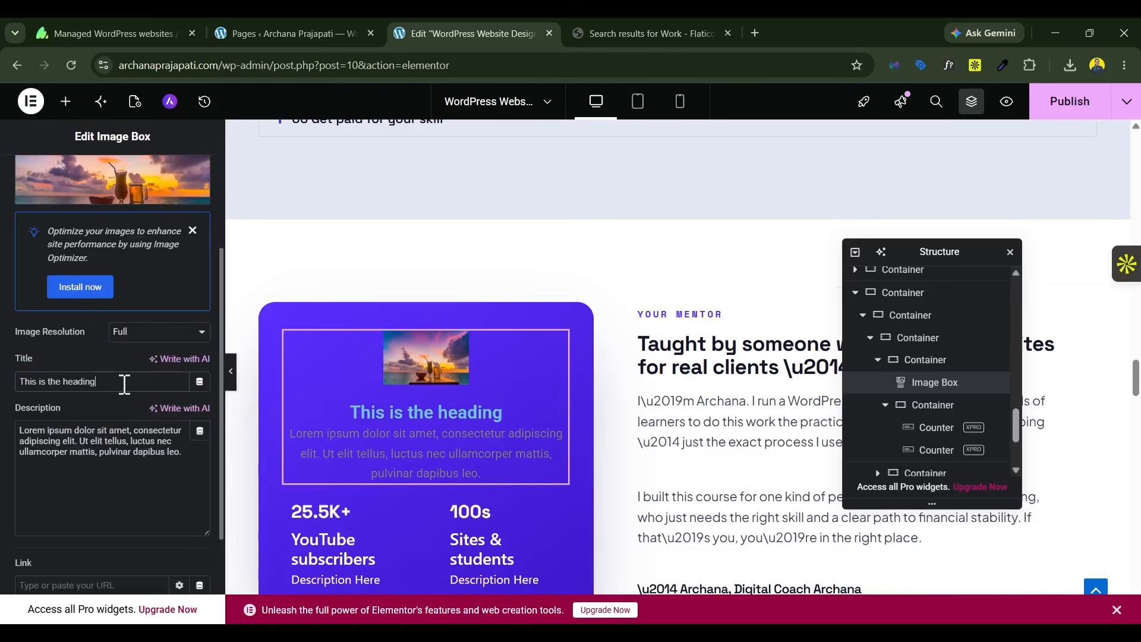
{"action": "triple_click", "coordinate": [124, 385]}
{"action": "type", "text": "Arec"}
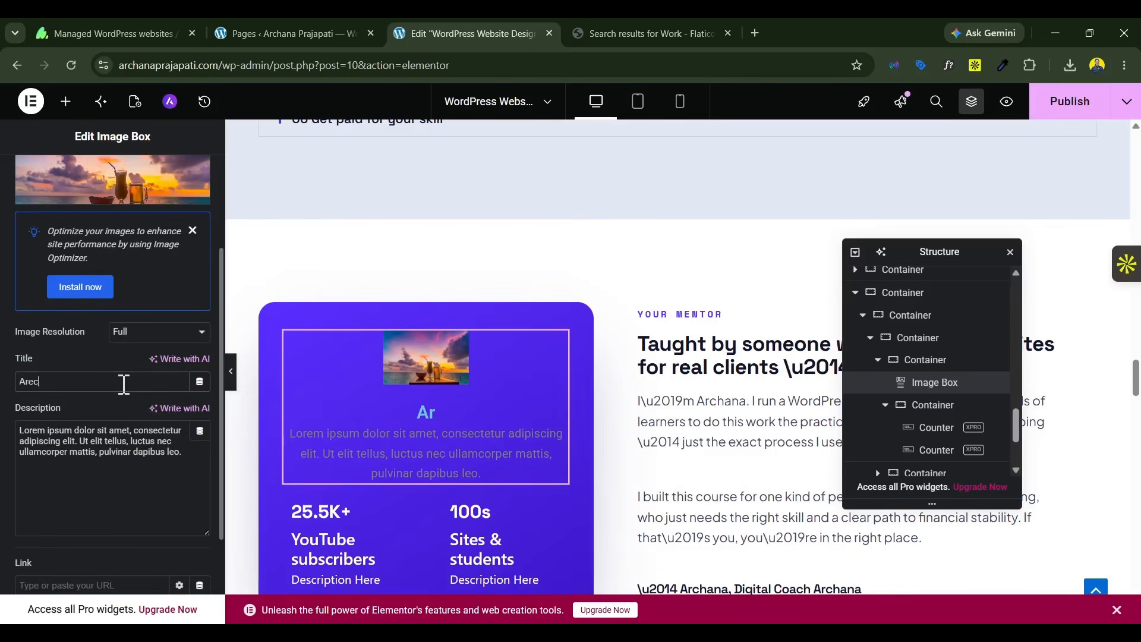
{"action": "type", "text": "hana"}
{"action": "triple_click", "coordinate": [95, 384]}
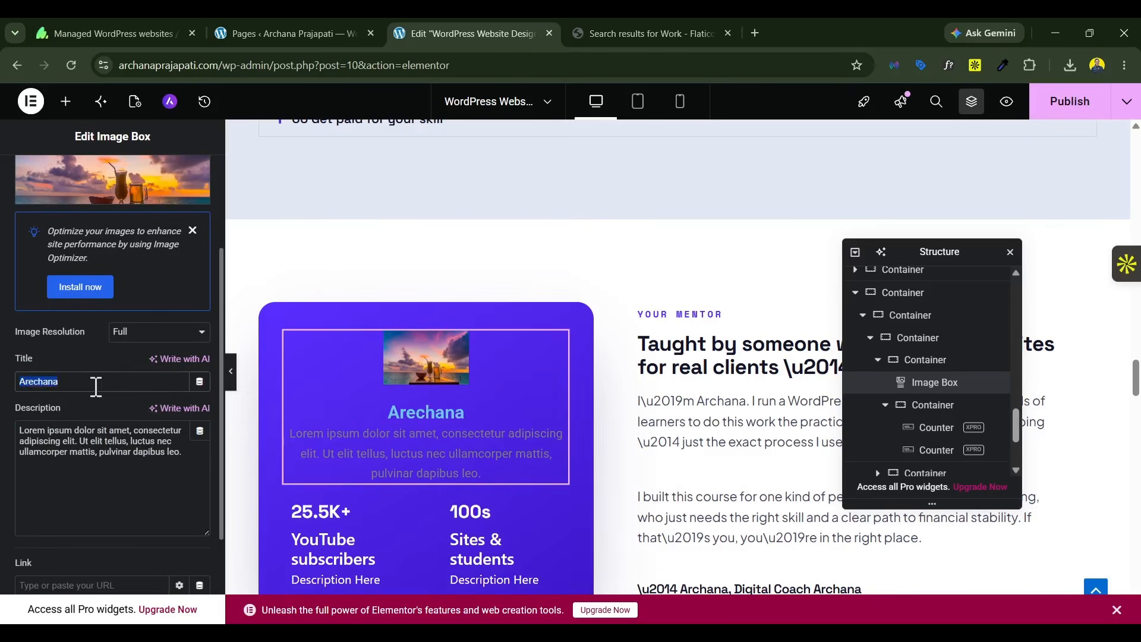
{"action": "type", "text": "Archana"}
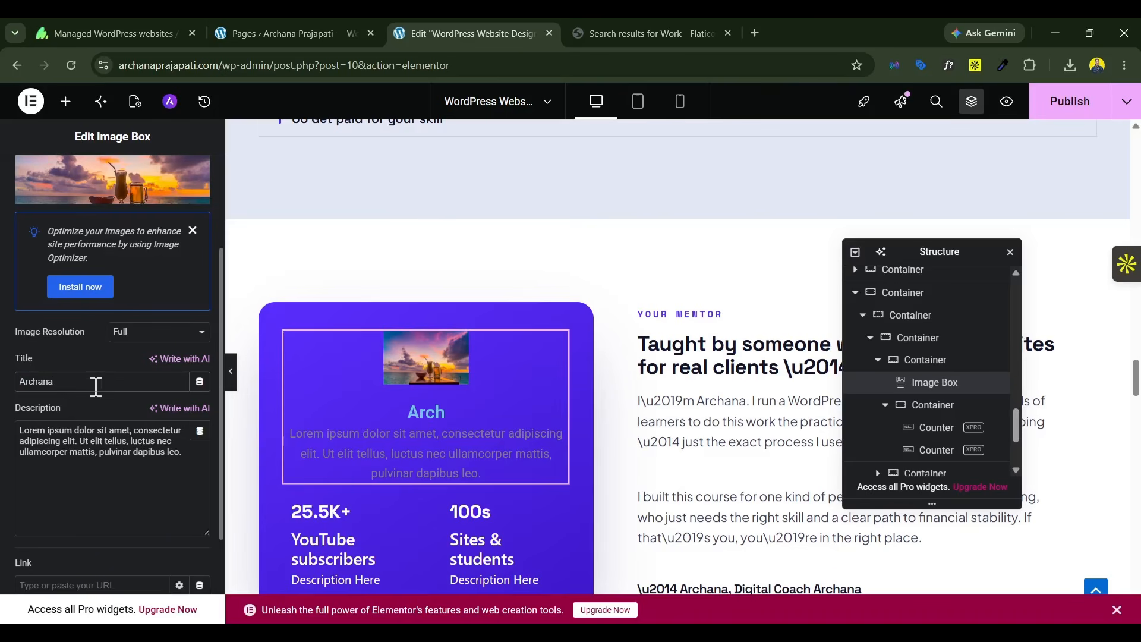
Step: Compare with the mentor card in Claude's preview and clear the Image Box's description in Elementor
{"action": "key", "text": "alt+Tab"}
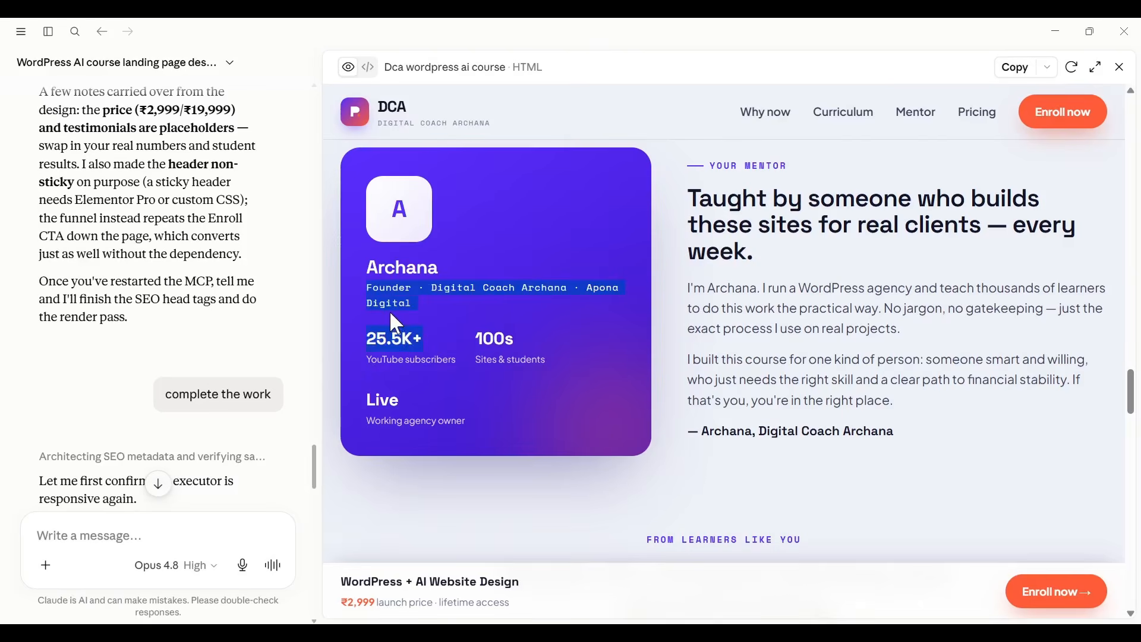
{"action": "key", "text": "alt+Tab"}
{"action": "left_click", "coordinate": [114, 447]}
{"action": "key", "text": "ctrl+a"}
{"action": "key", "text": "BackSpace"}
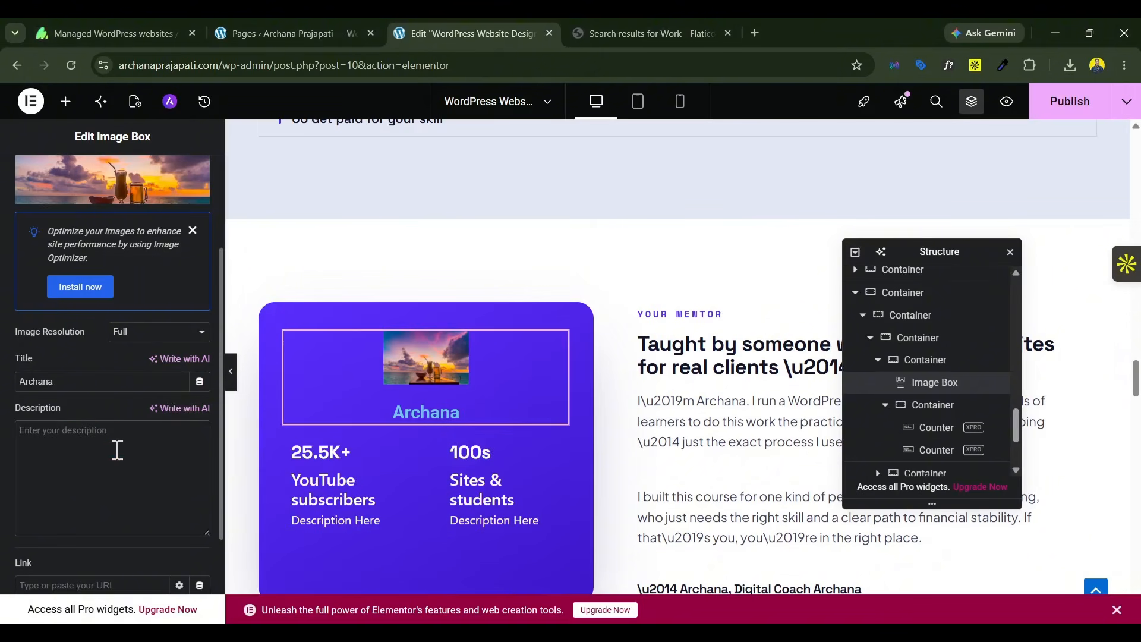
Step: Keep pic-37 as the image, position it above the text and left-align the Image Box
{"action": "left_click", "coordinate": [103, 197]}
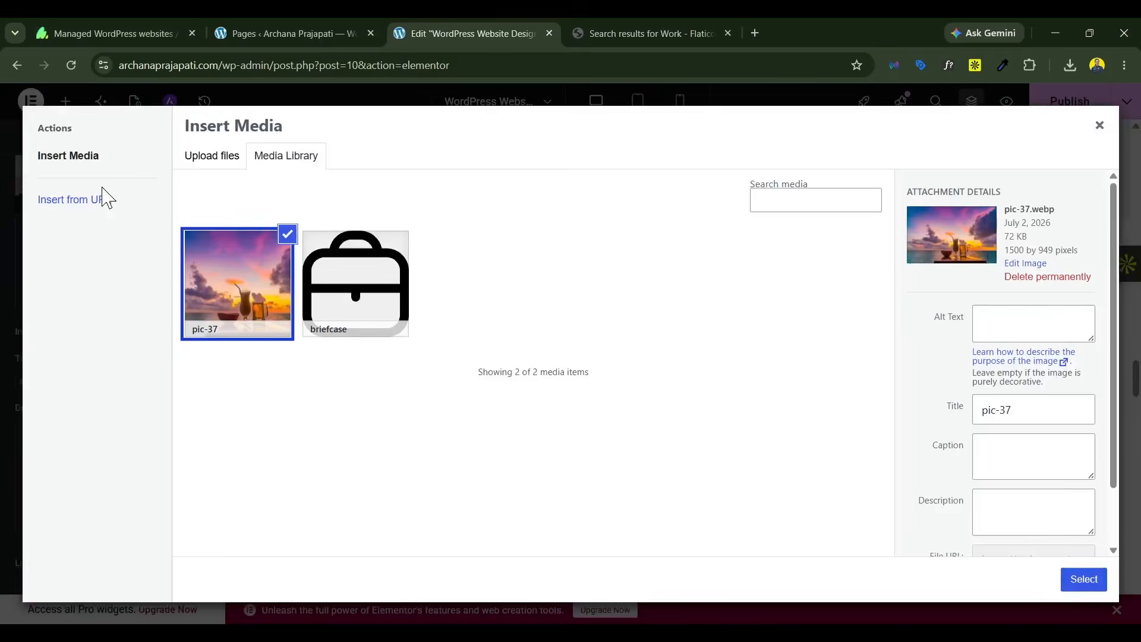
{"action": "left_click", "coordinate": [1082, 588]}
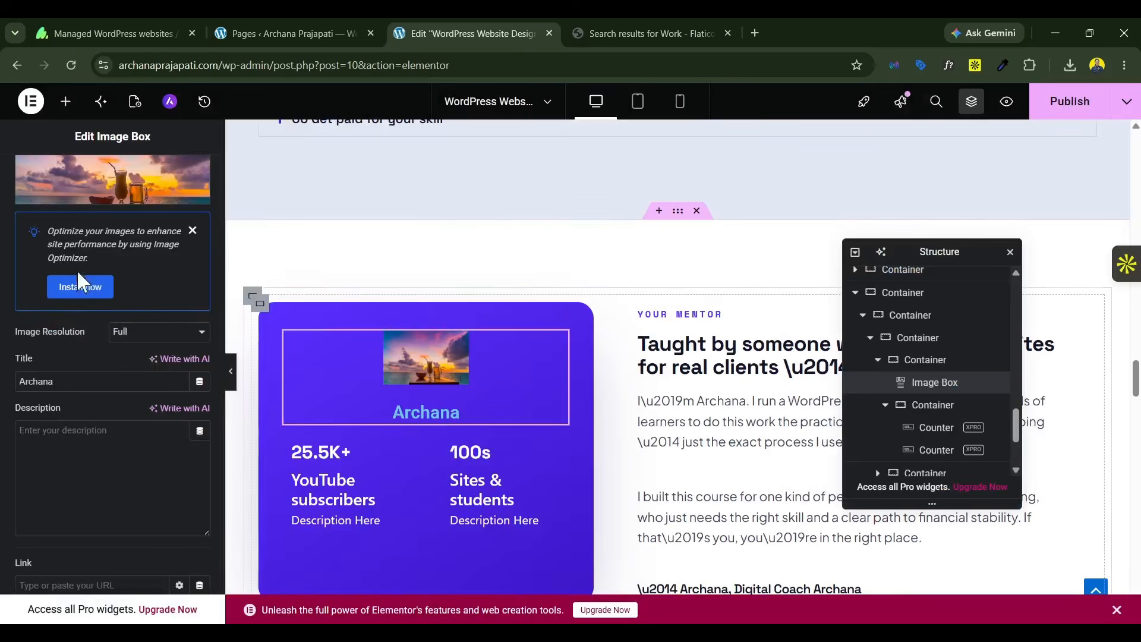
{"action": "left_click", "coordinate": [107, 196]}
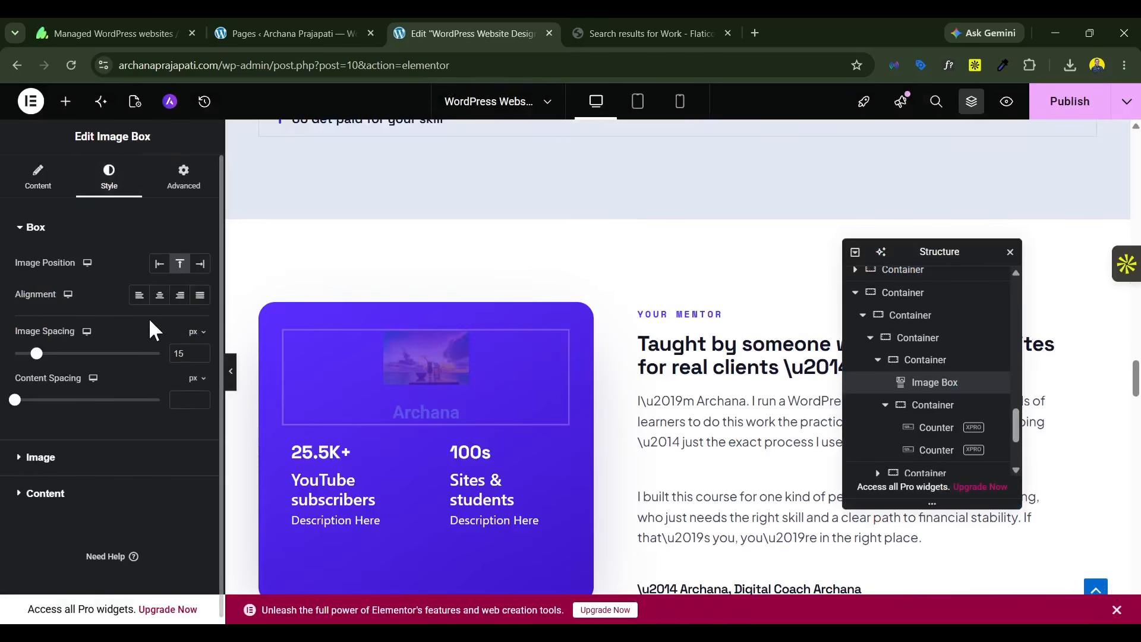
{"action": "left_click", "coordinate": [159, 263]}
{"action": "left_click", "coordinate": [180, 263]}
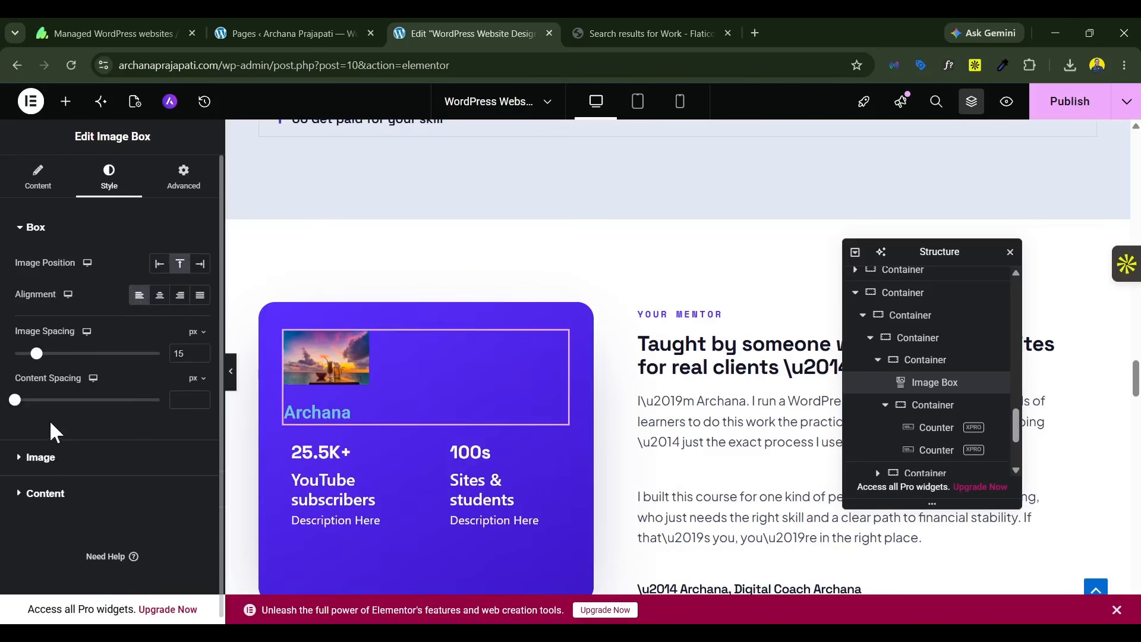
Step: Set the Image Box's image width to 100%
{"action": "left_click", "coordinate": [42, 457]}
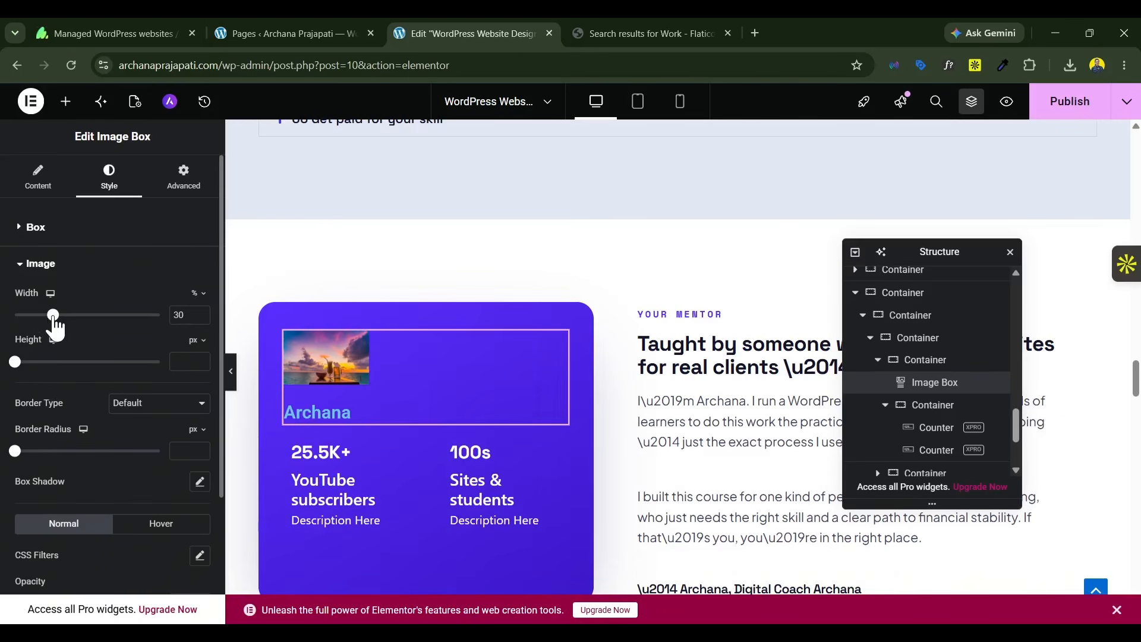
{"action": "left_click_drag", "start_coordinate": [53, 324], "coordinate": [161, 319]}
{"action": "scroll", "coordinate": [349, 387], "scroll_direction": "down", "scroll_amount": 1}
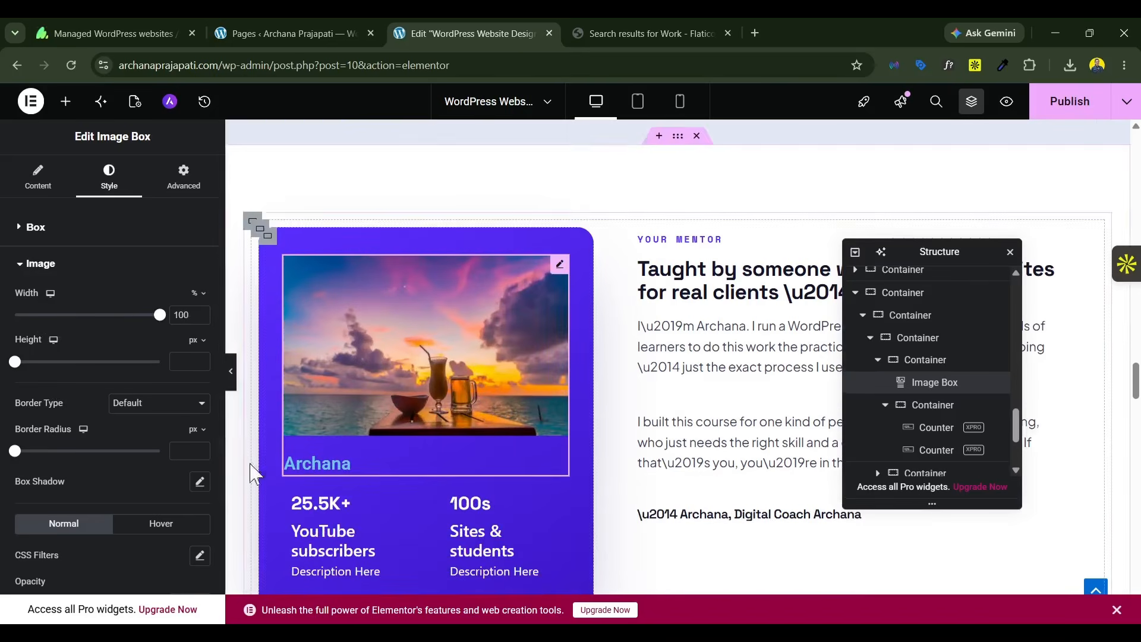
{"action": "scroll", "coordinate": [83, 416], "scroll_direction": "down", "scroll_amount": 3}
Step: Set the Image Box title's normal color to white (#FFFFFF) and its font size to 35 px
{"action": "left_click", "coordinate": [75, 494]}
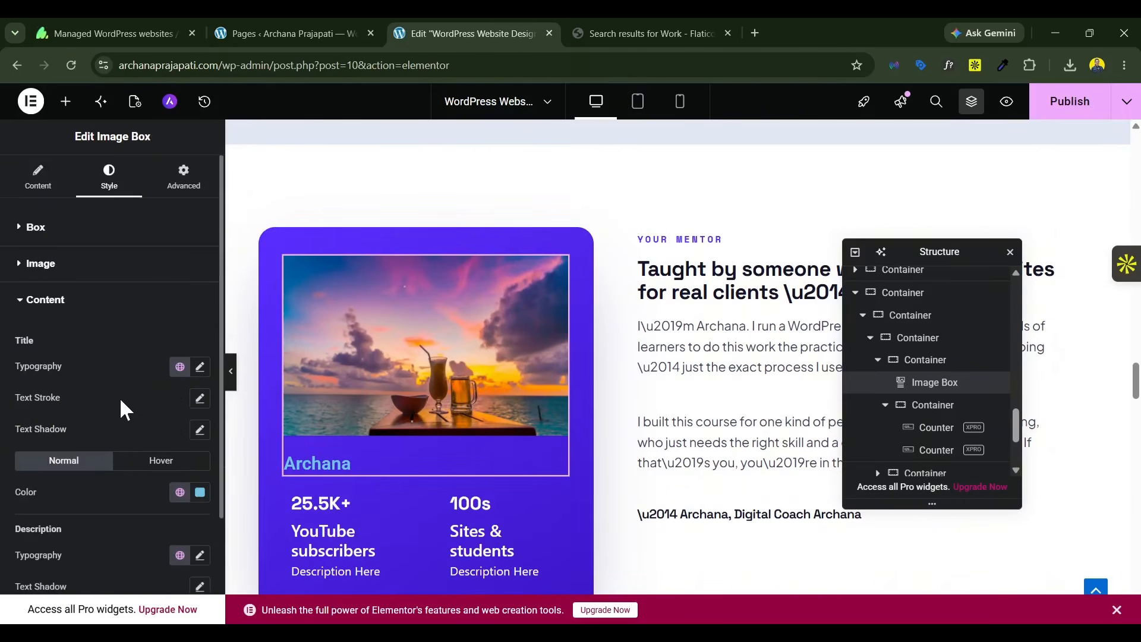
{"action": "left_click", "coordinate": [200, 492]}
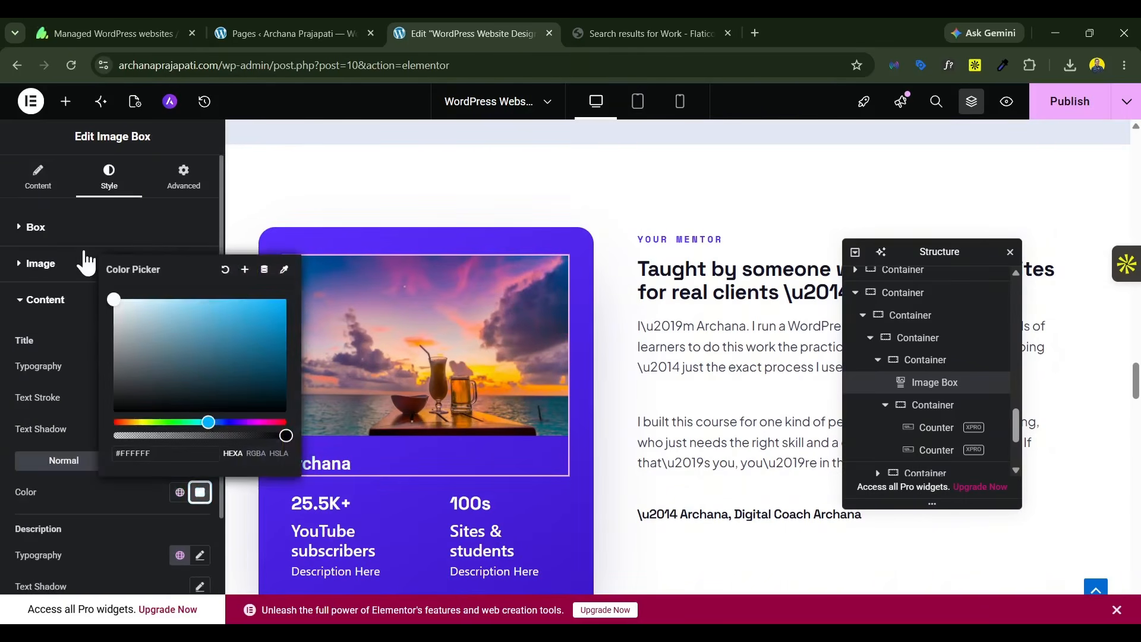
{"action": "left_click", "coordinate": [67, 334]}
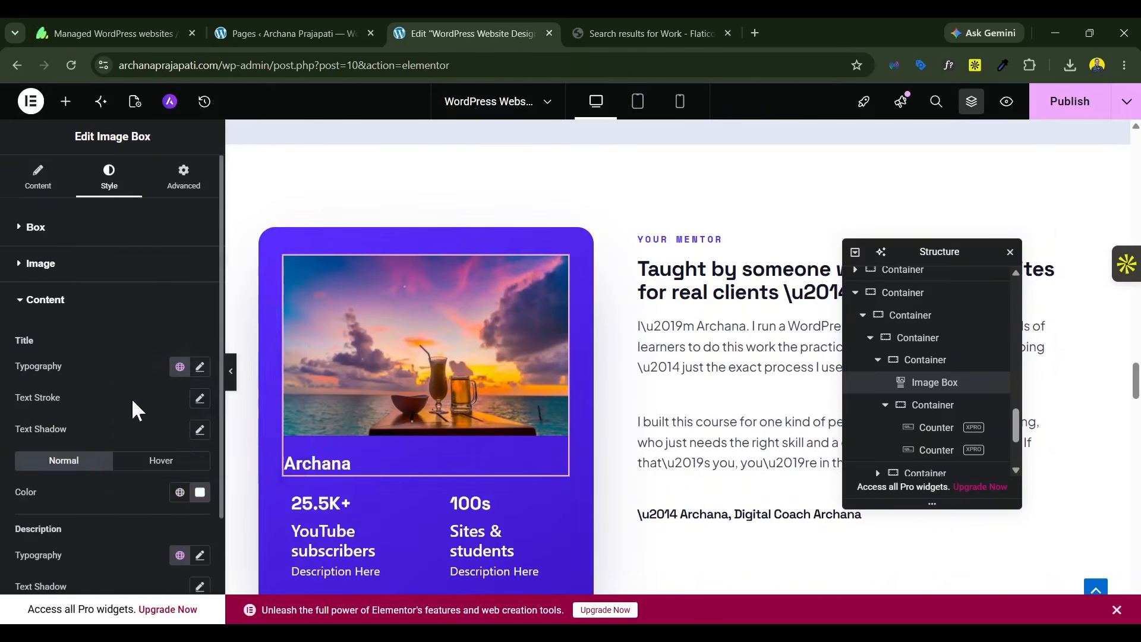
{"action": "left_click", "coordinate": [199, 367]}
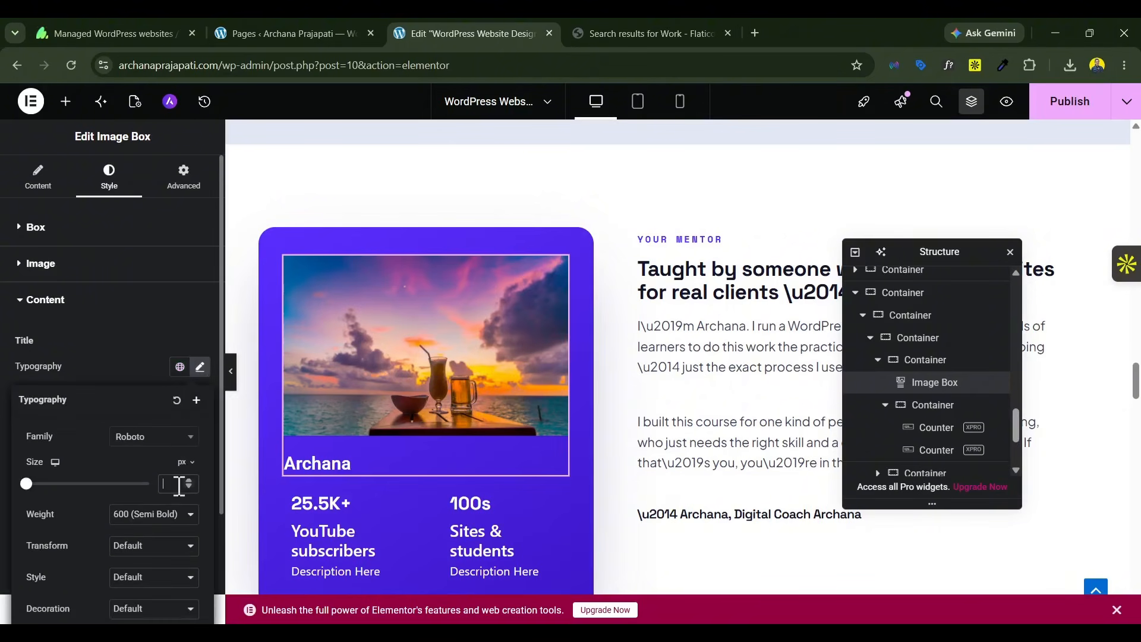
{"action": "type", "text": "35"}
{"action": "left_click", "coordinate": [132, 366]}
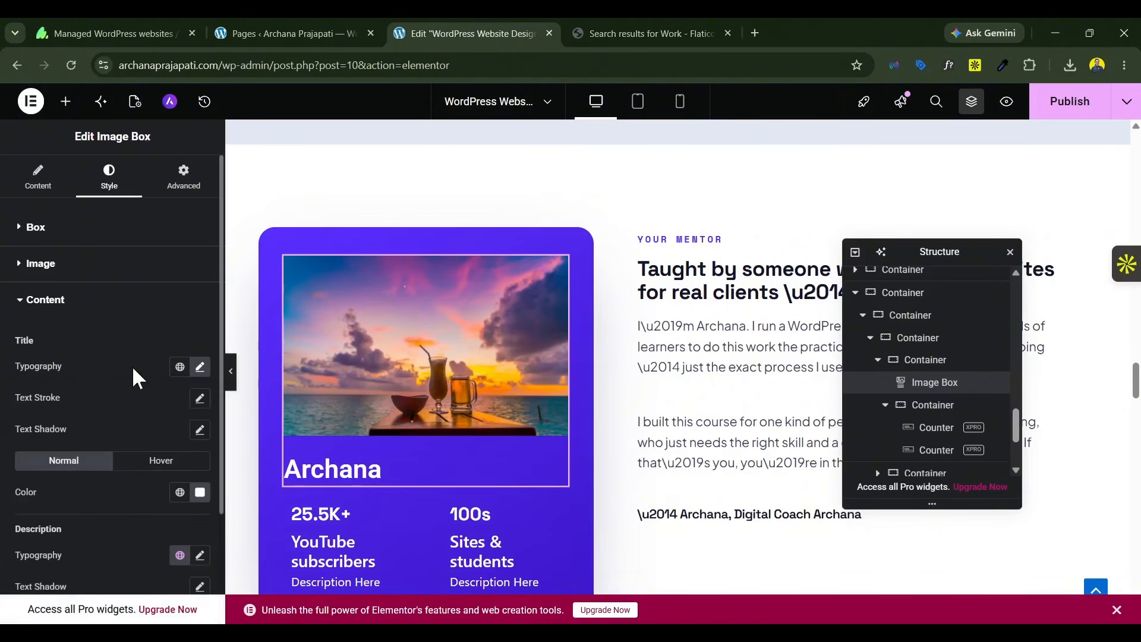
Step: Set the Image Box title's hover color to white (#FFFFFF)
{"action": "left_click", "coordinate": [156, 462]}
{"action": "left_click", "coordinate": [199, 492]}
{"action": "left_click", "coordinate": [132, 328]}
{"action": "left_click_drag", "start_coordinate": [102, 272], "coordinate": [93, 262]}
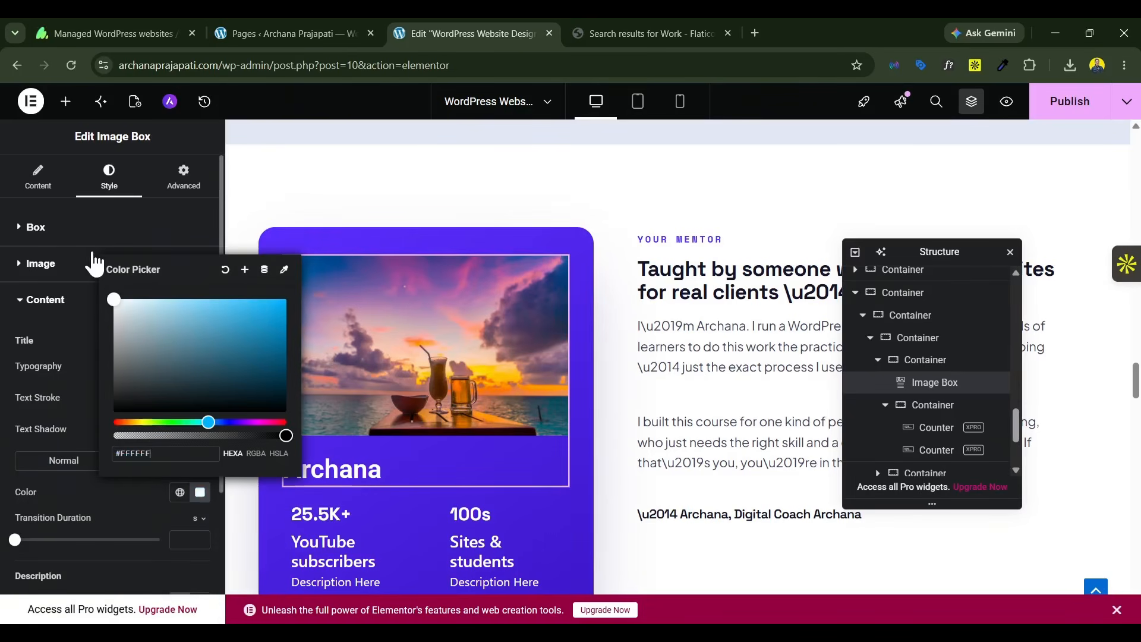
Step: Add an Icon List widget to the mentor card, between the Image Box and the subscriber and student counters
{"action": "left_click", "coordinate": [65, 101]}
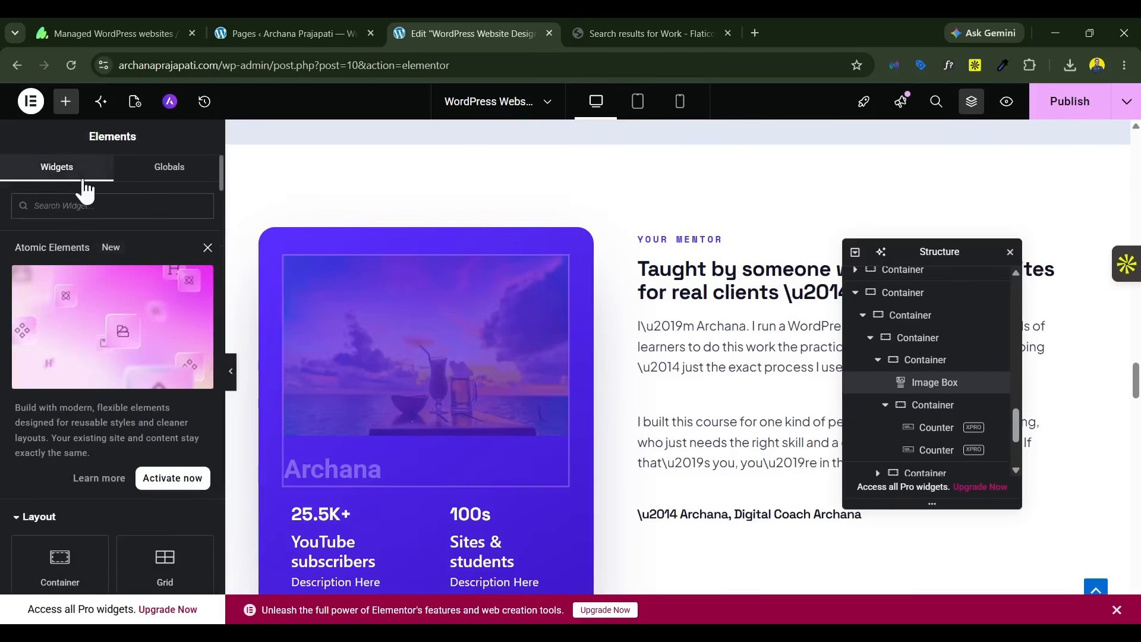
{"action": "type", "text": "list"}
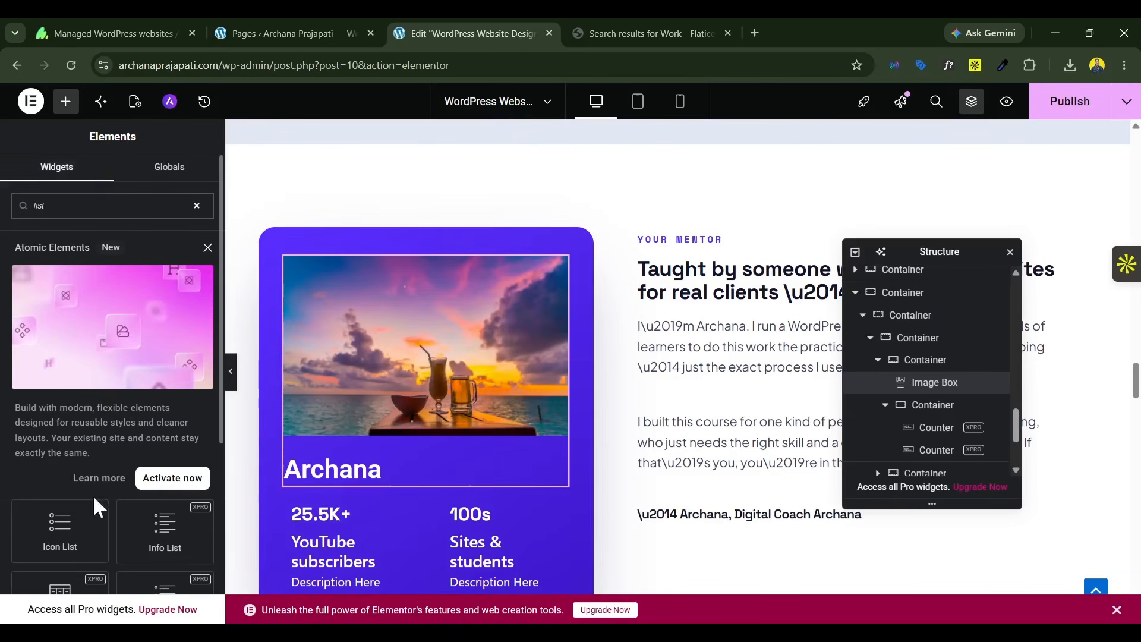
{"action": "left_click_drag", "start_coordinate": [94, 503], "coordinate": [331, 469]}
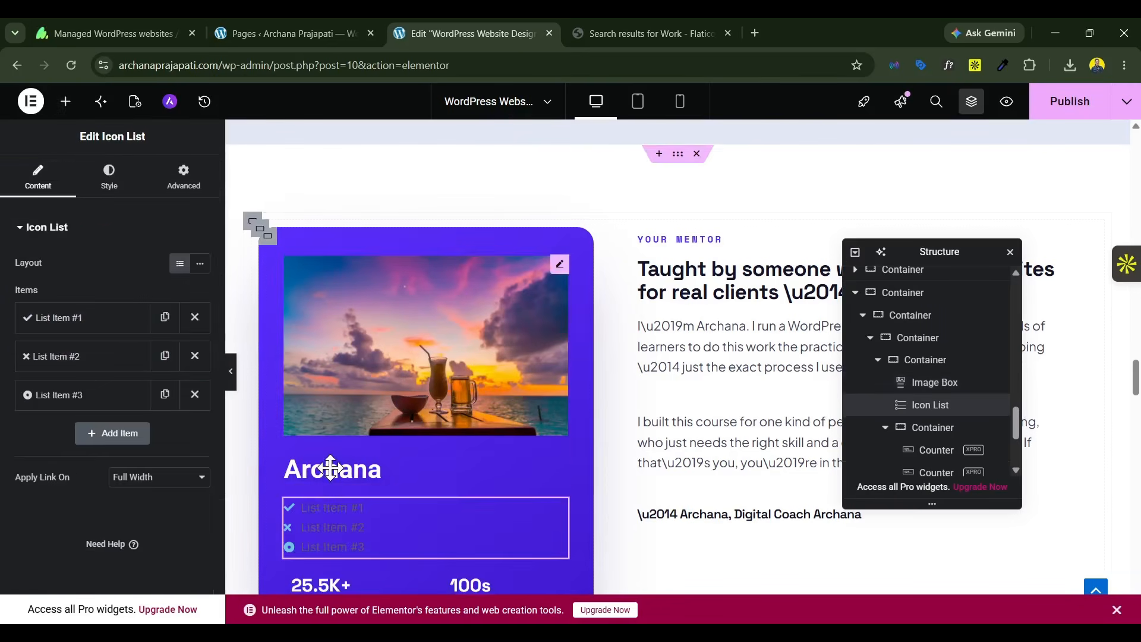
Step: Set the first list item's text to "Founder" and remove its check icon
{"action": "left_click", "coordinate": [113, 324]}
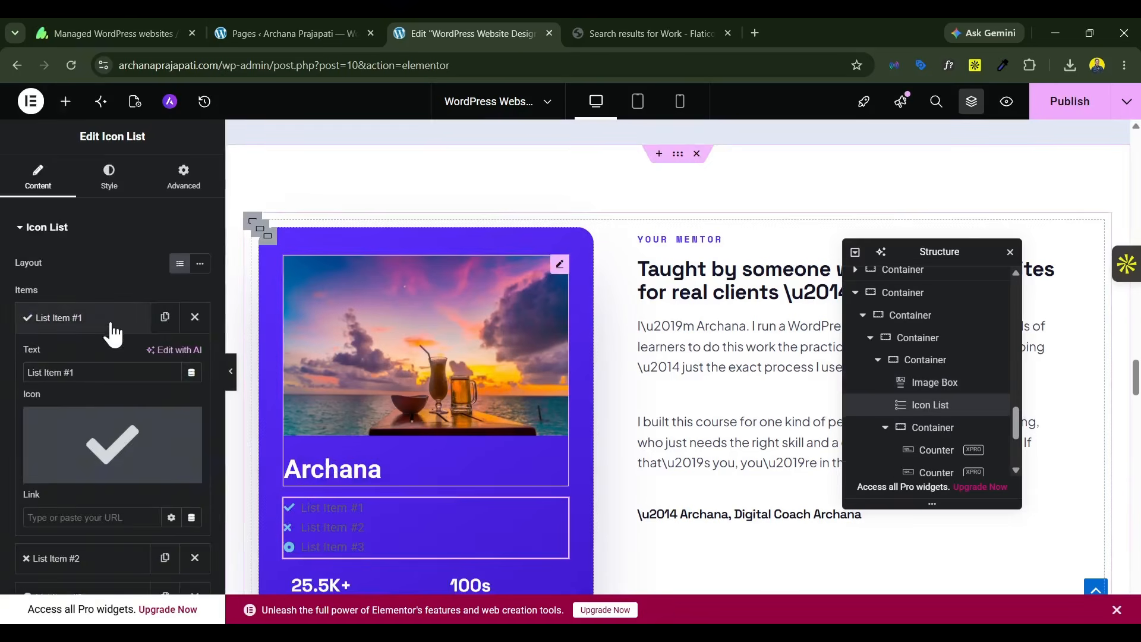
{"action": "triple_click", "coordinate": [93, 374]}
{"action": "type", "text": "Found"}
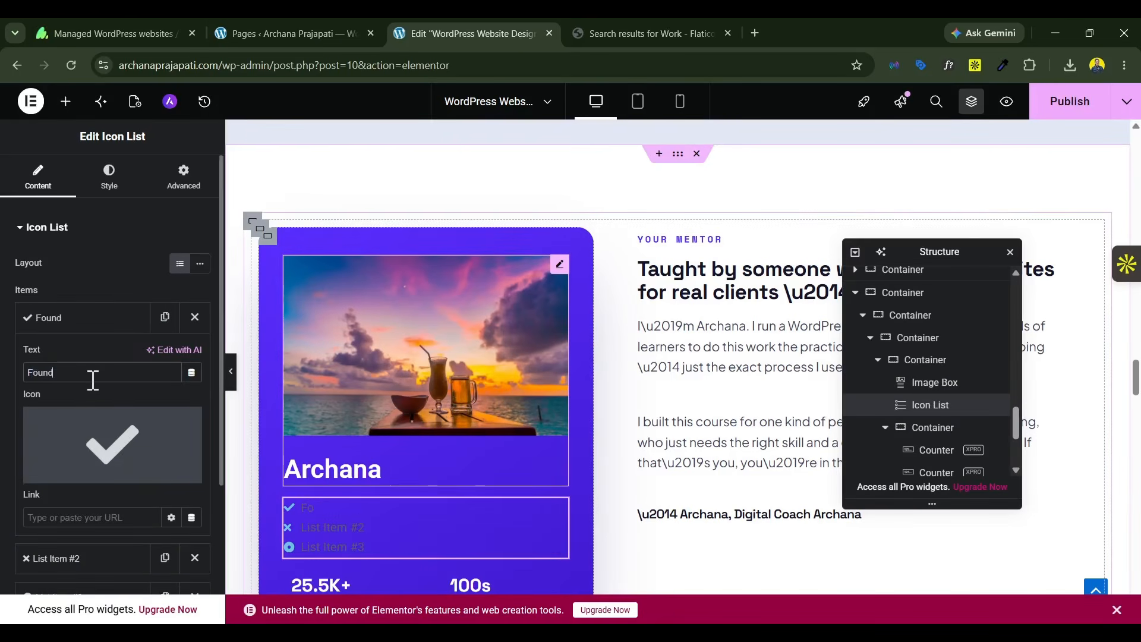
{"action": "type", "text": "er"}
{"action": "left_click", "coordinate": [186, 433]}
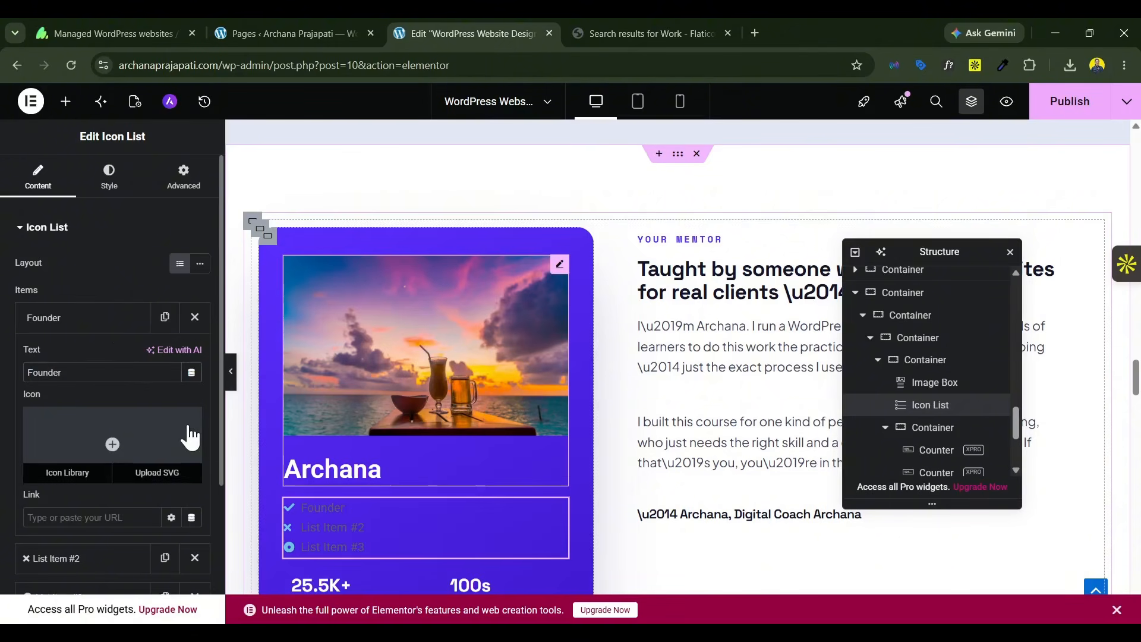
{"action": "left_click", "coordinate": [105, 327]}
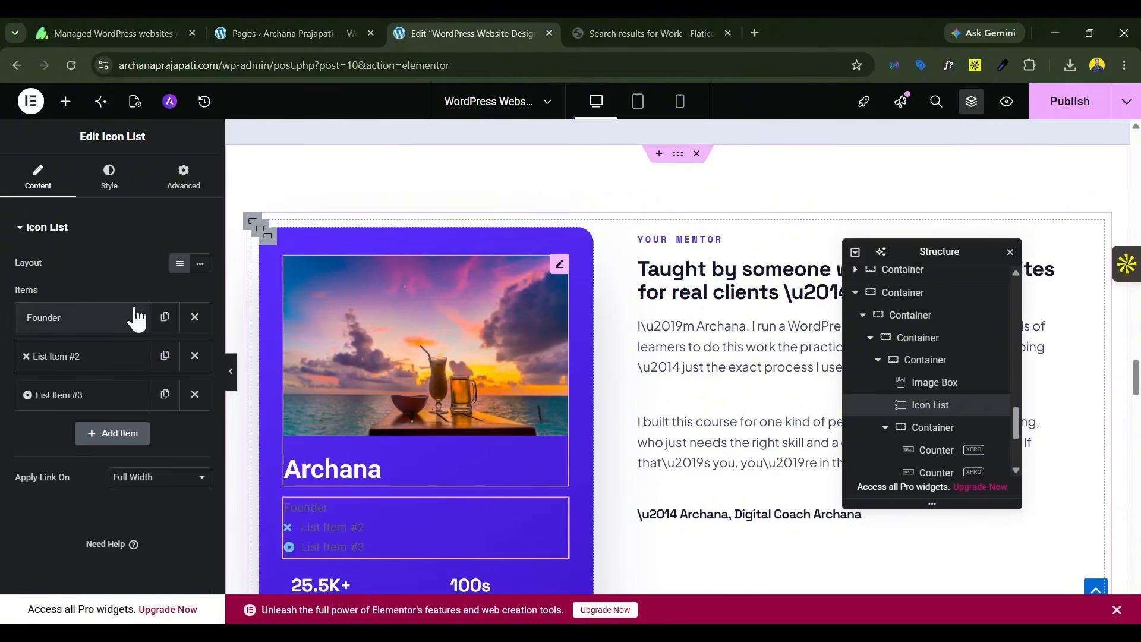
Step: Lay the Icon List out inline and give its second item the solid dot circle icon
{"action": "left_click", "coordinate": [200, 264]}
{"action": "left_click", "coordinate": [89, 358]}
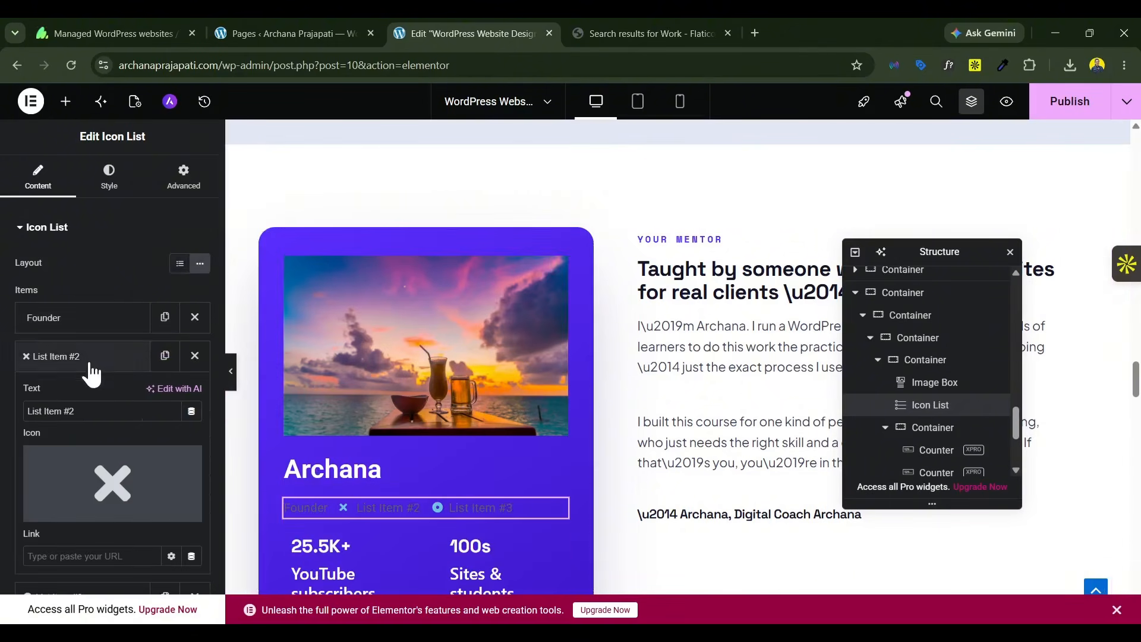
{"action": "left_click", "coordinate": [116, 485]}
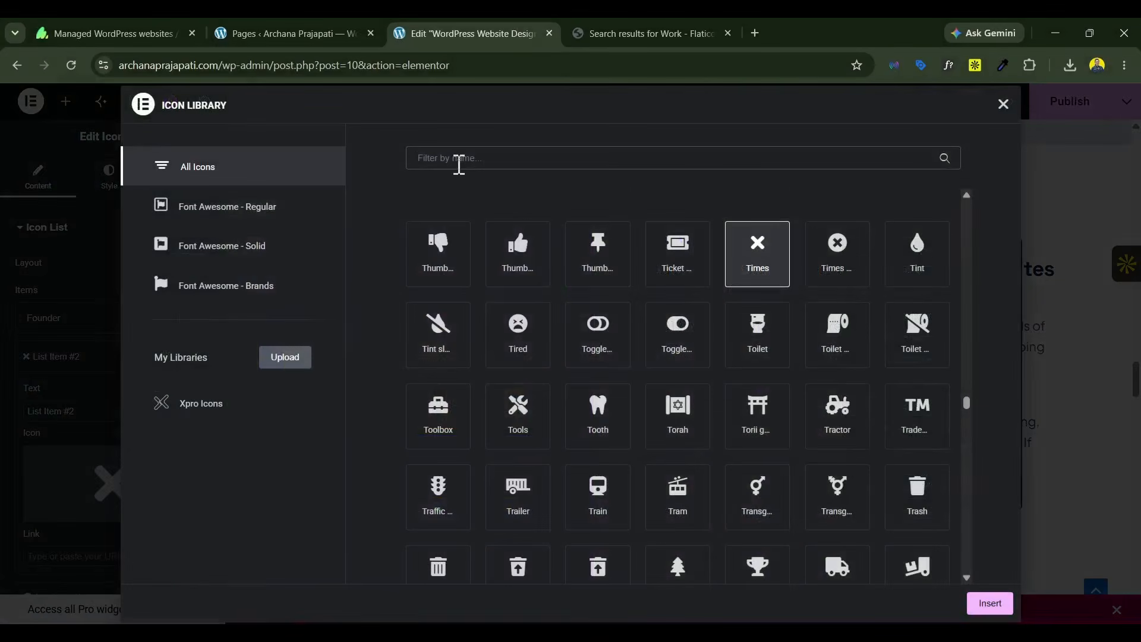
{"action": "left_click", "coordinate": [459, 160]}
{"action": "type", "text": "dot"}
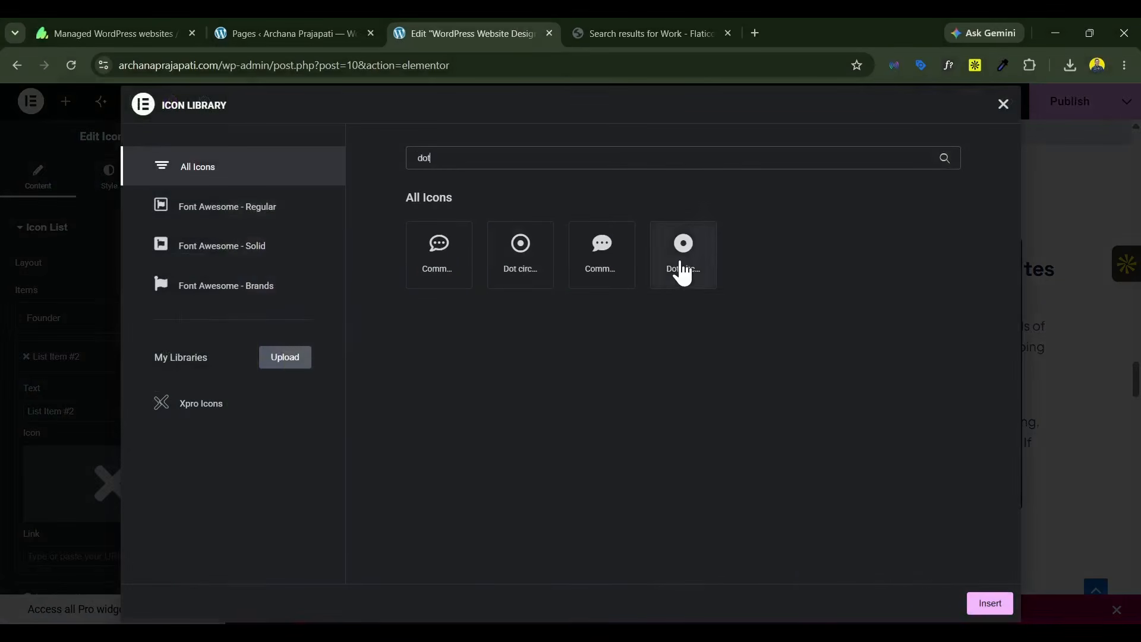
{"action": "left_click", "coordinate": [682, 272]}
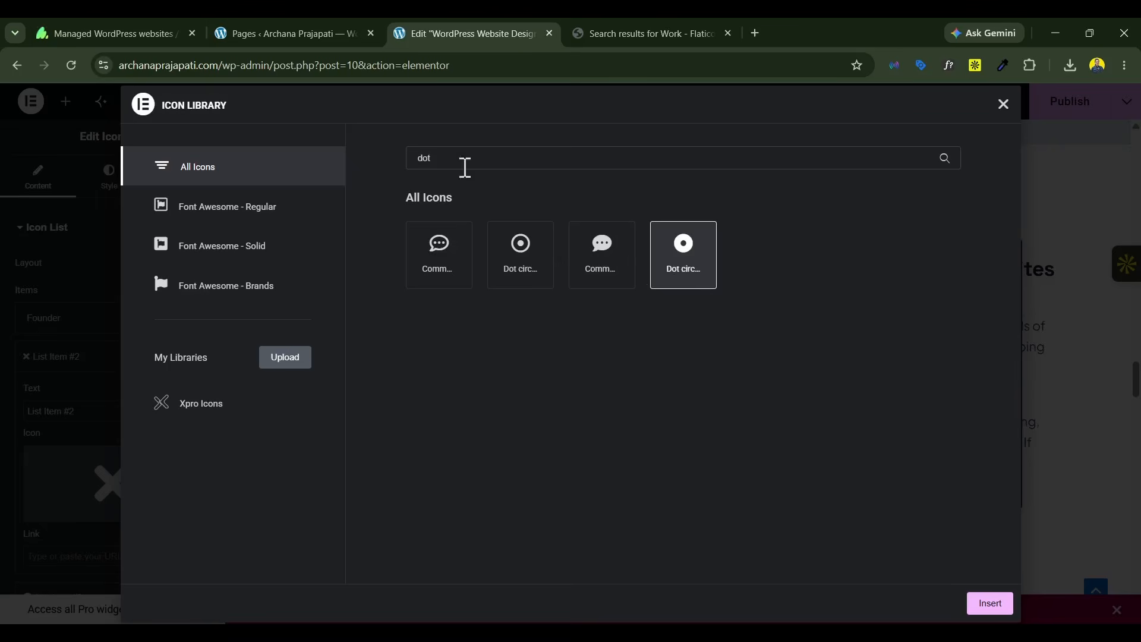
{"action": "double_click", "coordinate": [420, 166]}
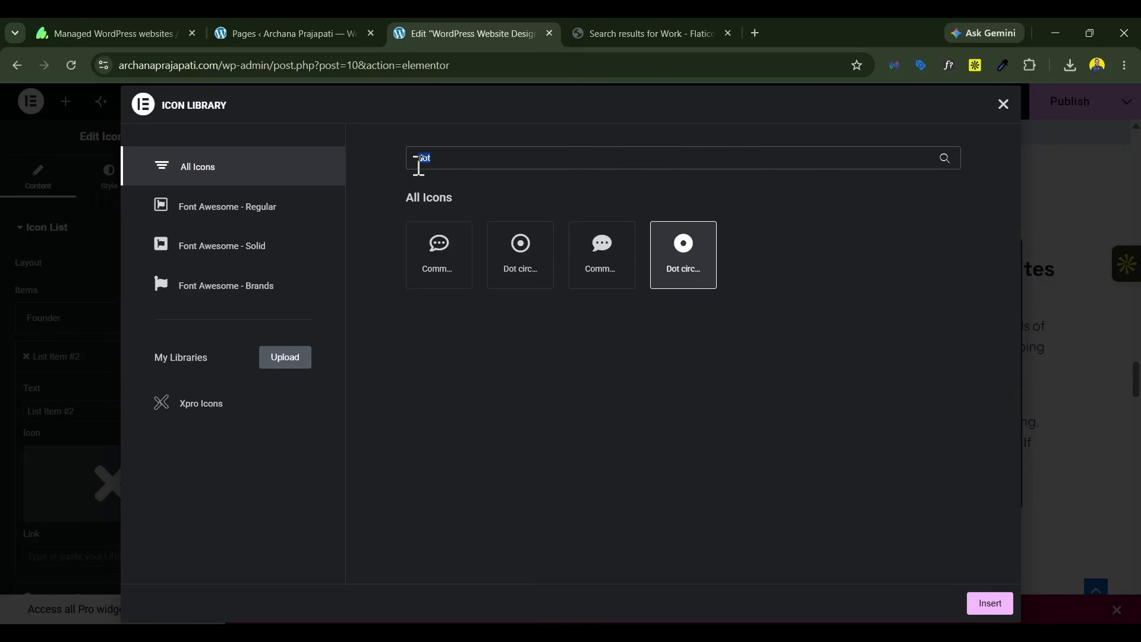
{"action": "key", "text": "BackSpace"}
{"action": "type", "text": "spo"}
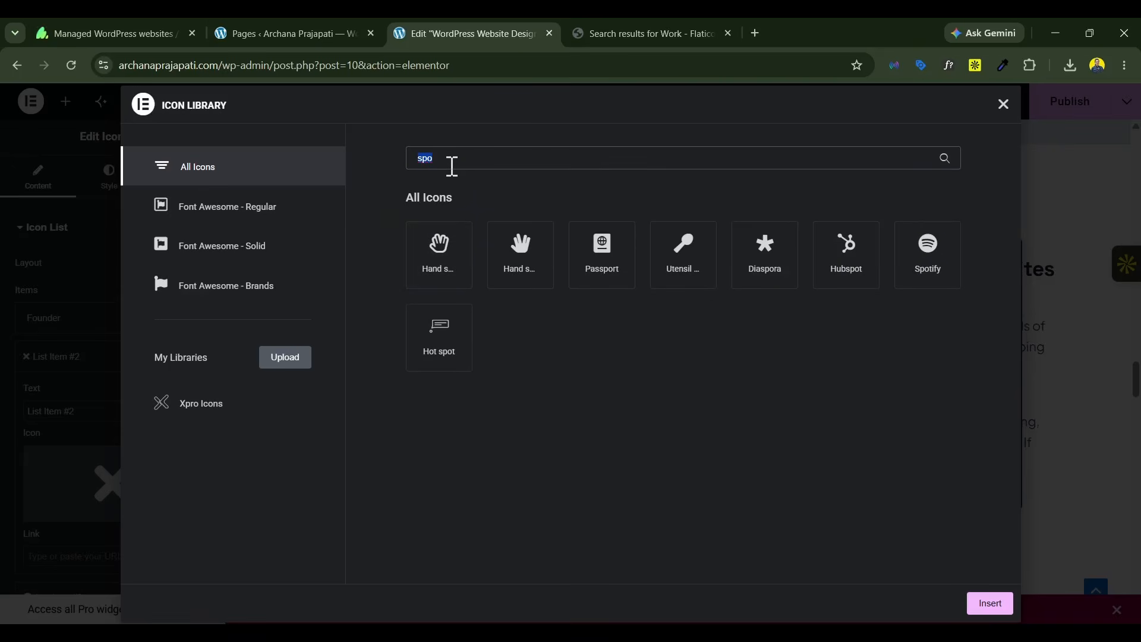
{"action": "type", "text": "dot"}
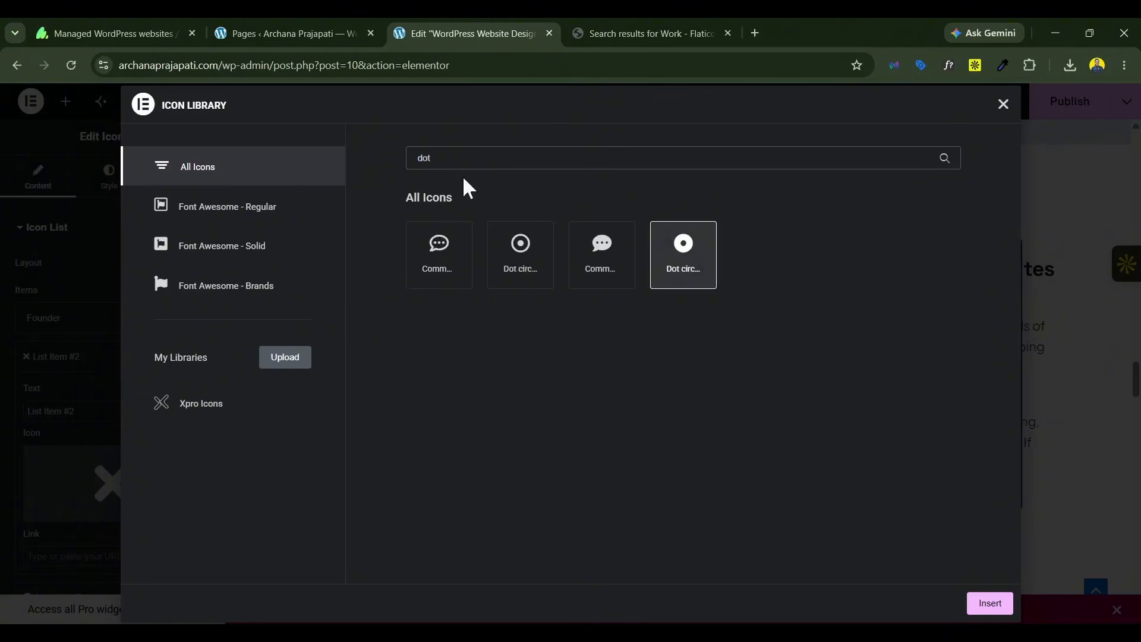
{"action": "left_click", "coordinate": [989, 604]}
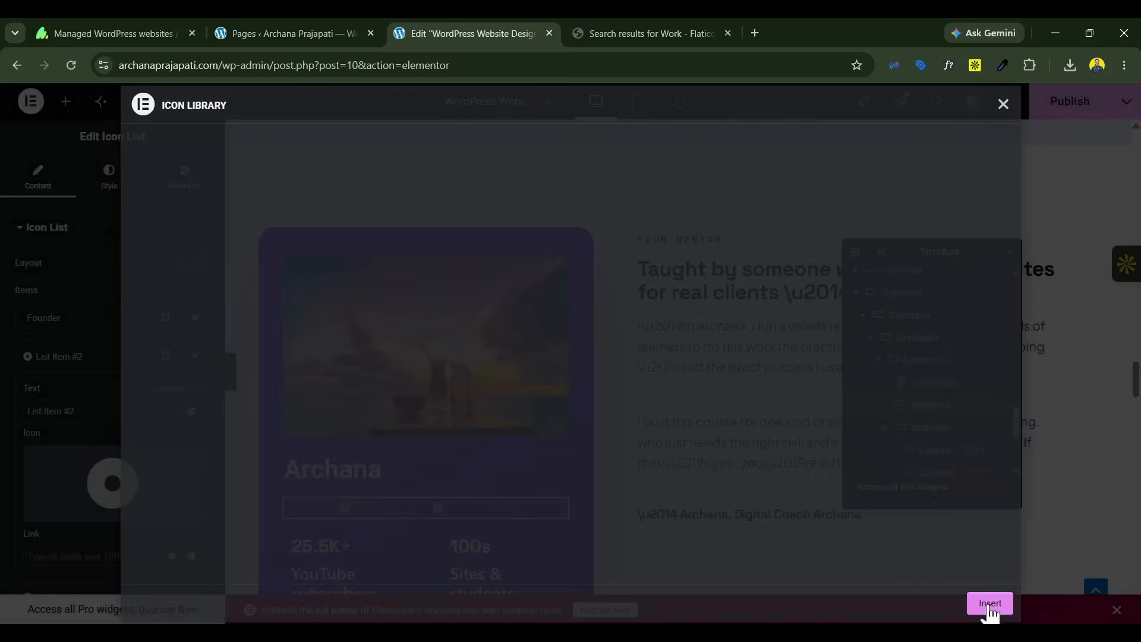
Step: Set the second list item's text to "Apona Digital"
{"action": "triple_click", "coordinate": [99, 412]}
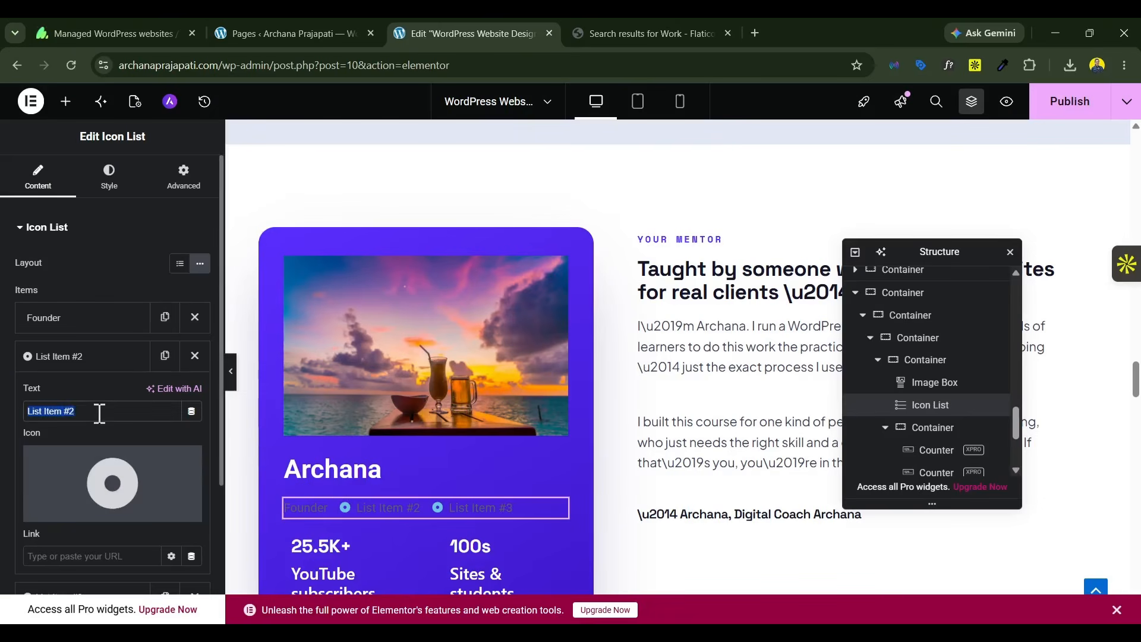
{"action": "type", "text": "Apona"}
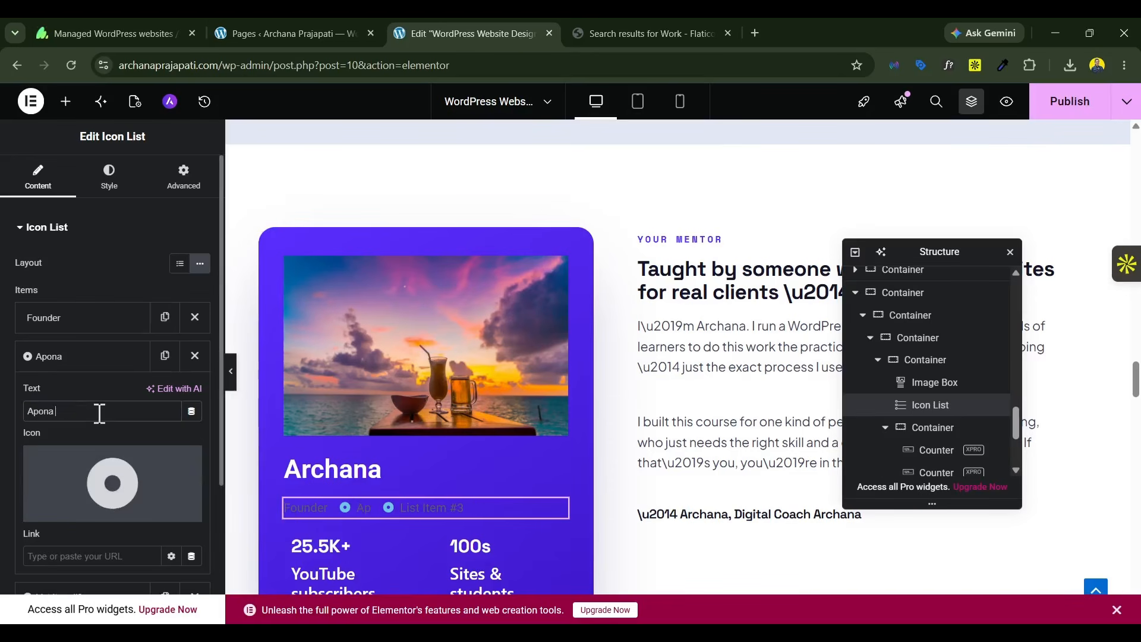
{"action": "type", "text": " Digital"}
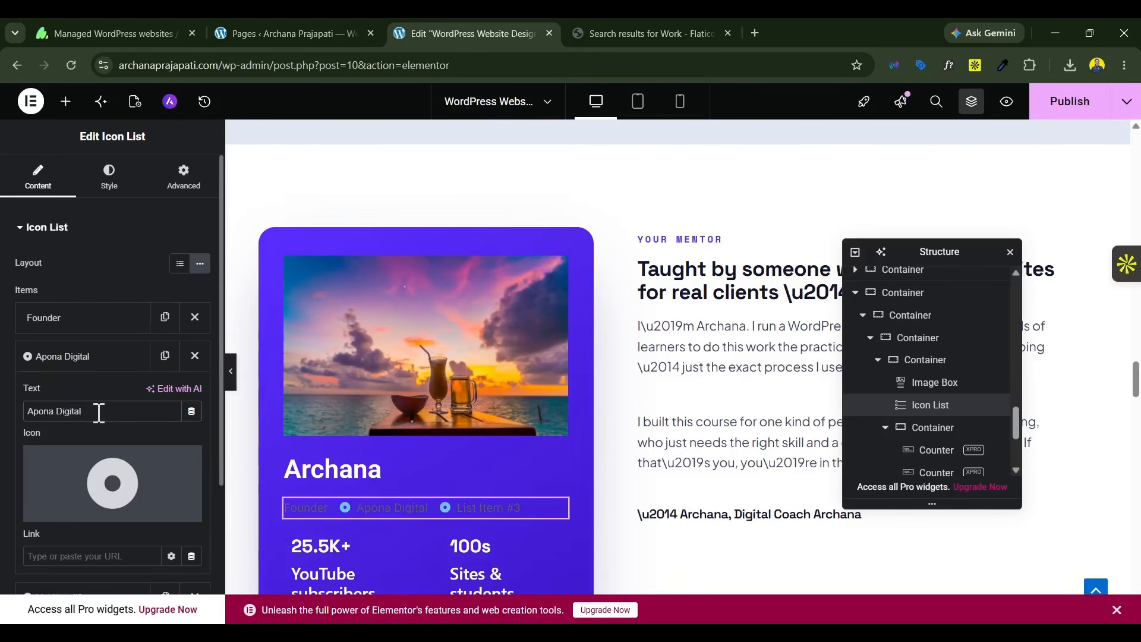
{"action": "left_click", "coordinate": [92, 364]}
Step: Set the third list item's text to the mentor's Digital Coach brand name
{"action": "left_click", "coordinate": [84, 395]}
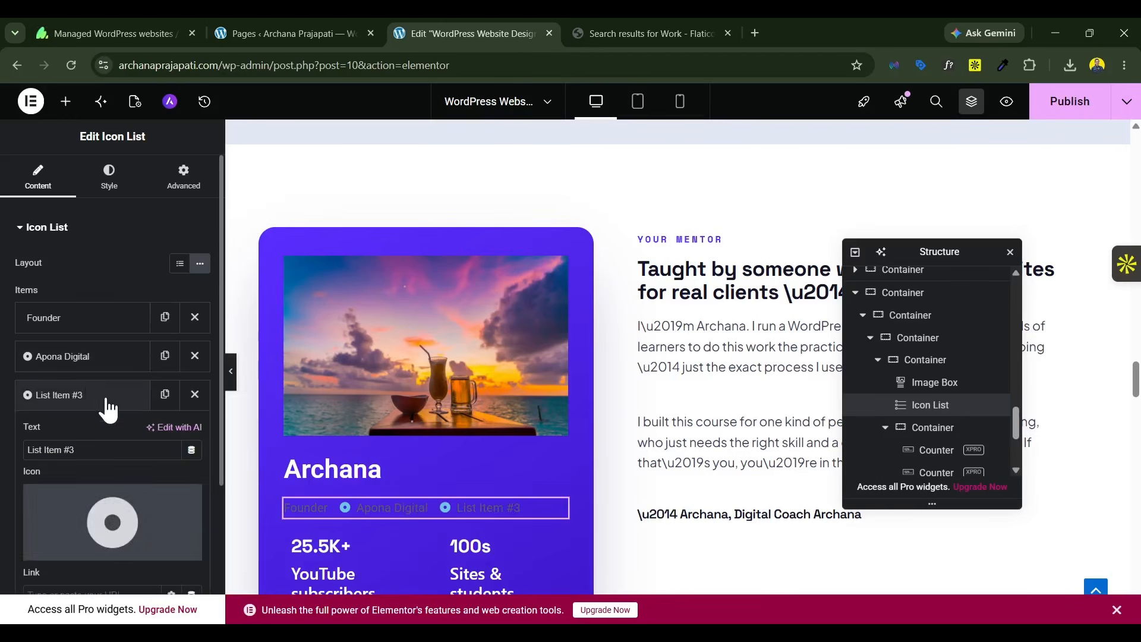
{"action": "triple_click", "coordinate": [98, 449]}
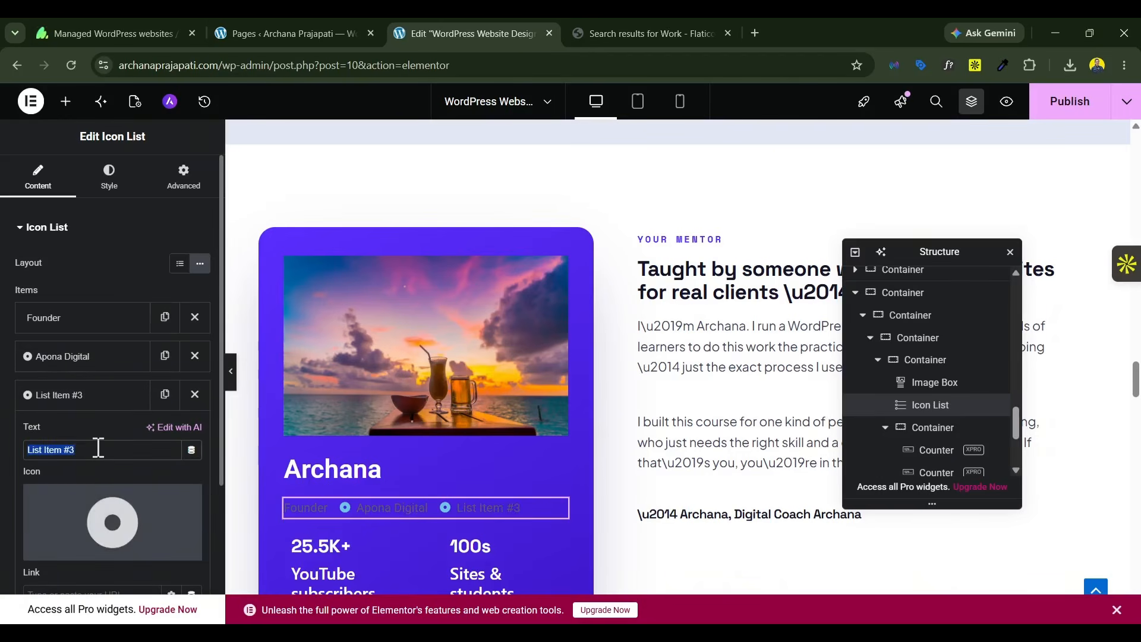
{"action": "type", "text": "Di"}
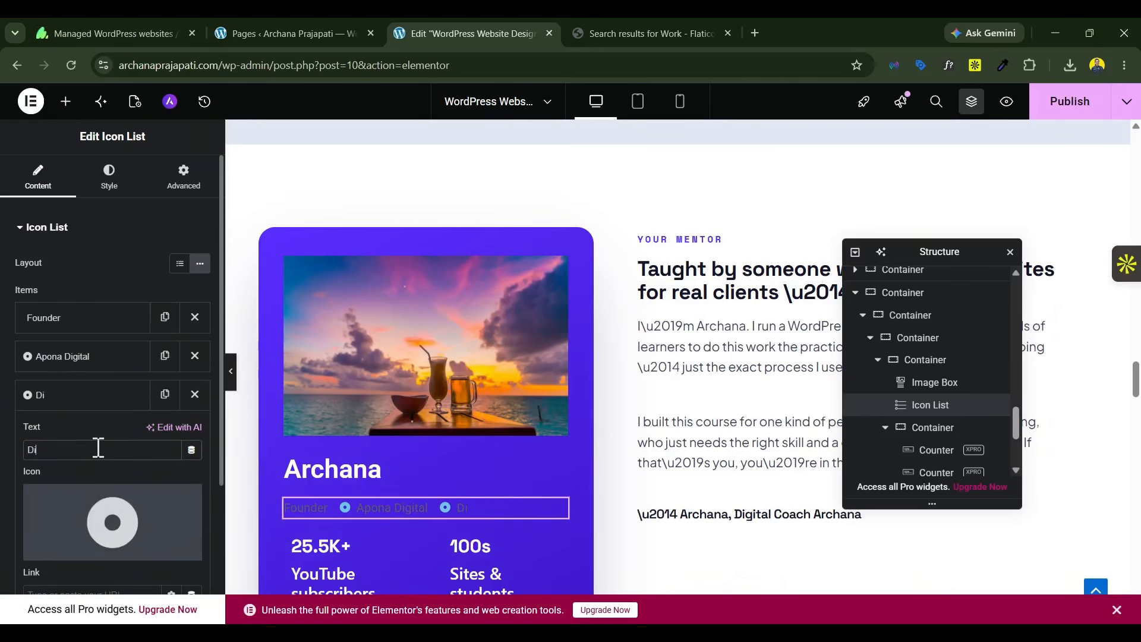
{"action": "type", "text": "gital Coach Archana"}
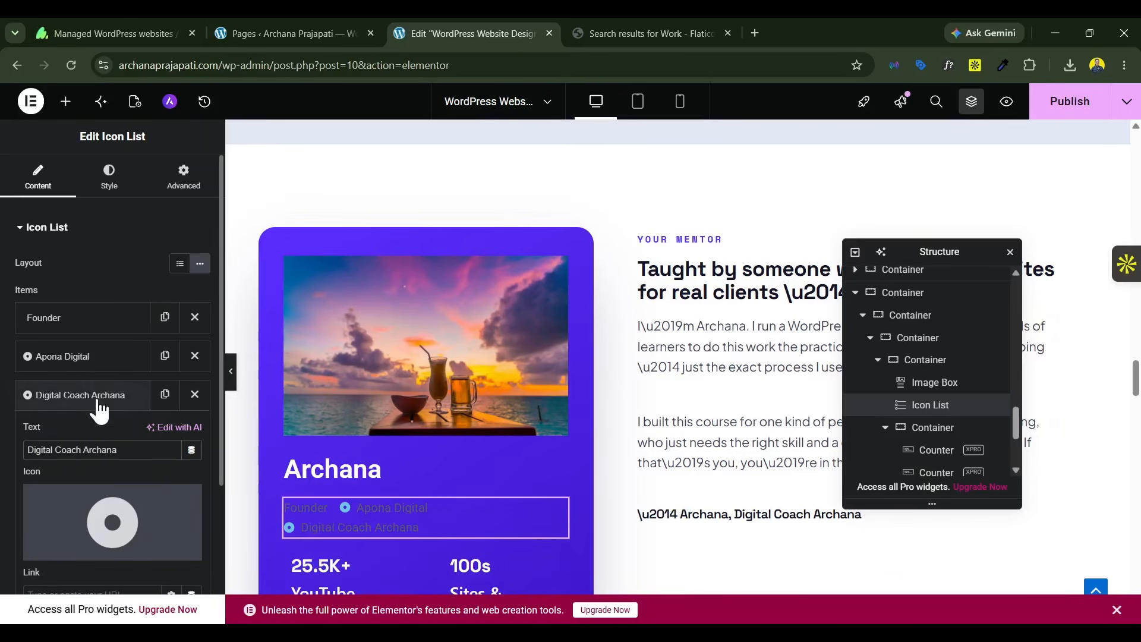
{"action": "left_click", "coordinate": [101, 391]}
Step: Set the Icon List's icon color to white and its icon size to 9 px
{"action": "left_click", "coordinate": [104, 190]}
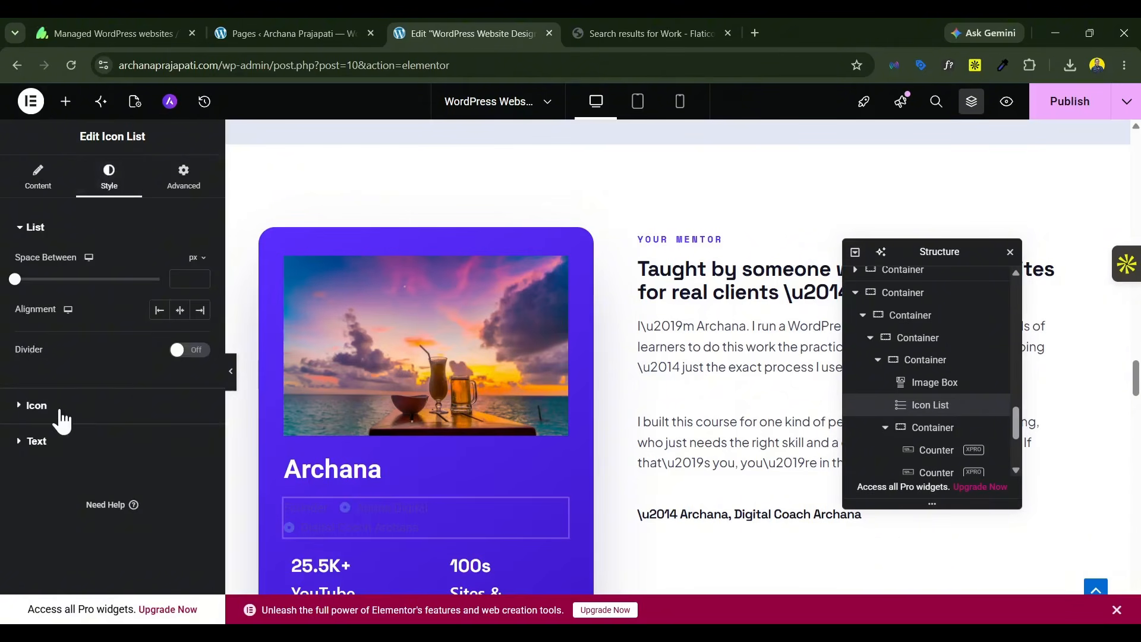
{"action": "left_click", "coordinate": [36, 405]}
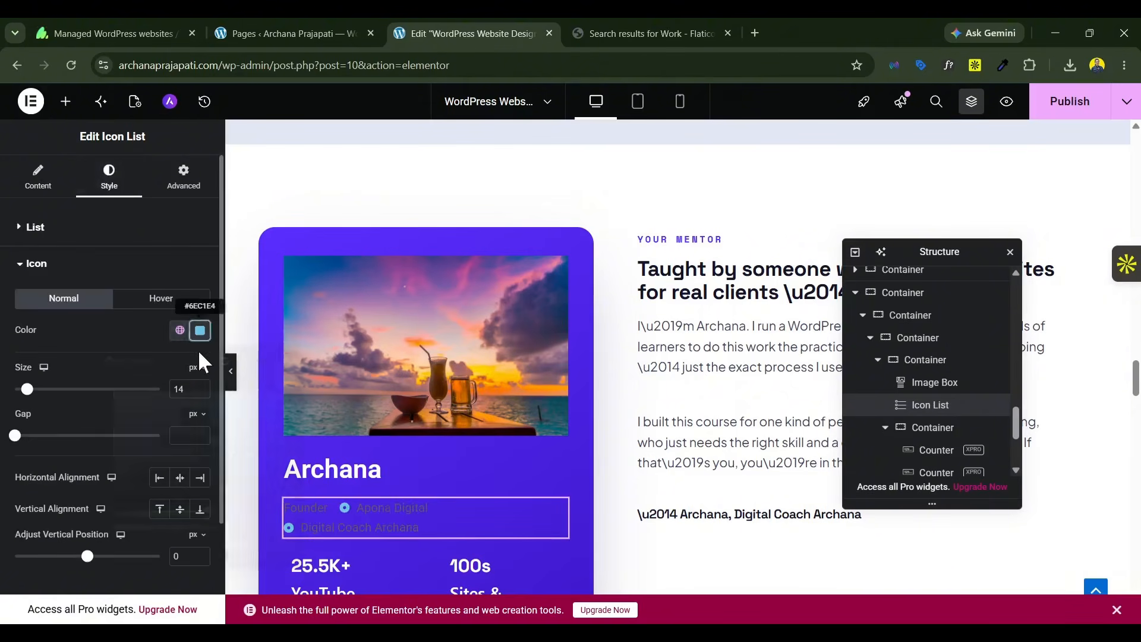
{"action": "left_click", "coordinate": [200, 331]}
{"action": "left_click", "coordinate": [84, 330]}
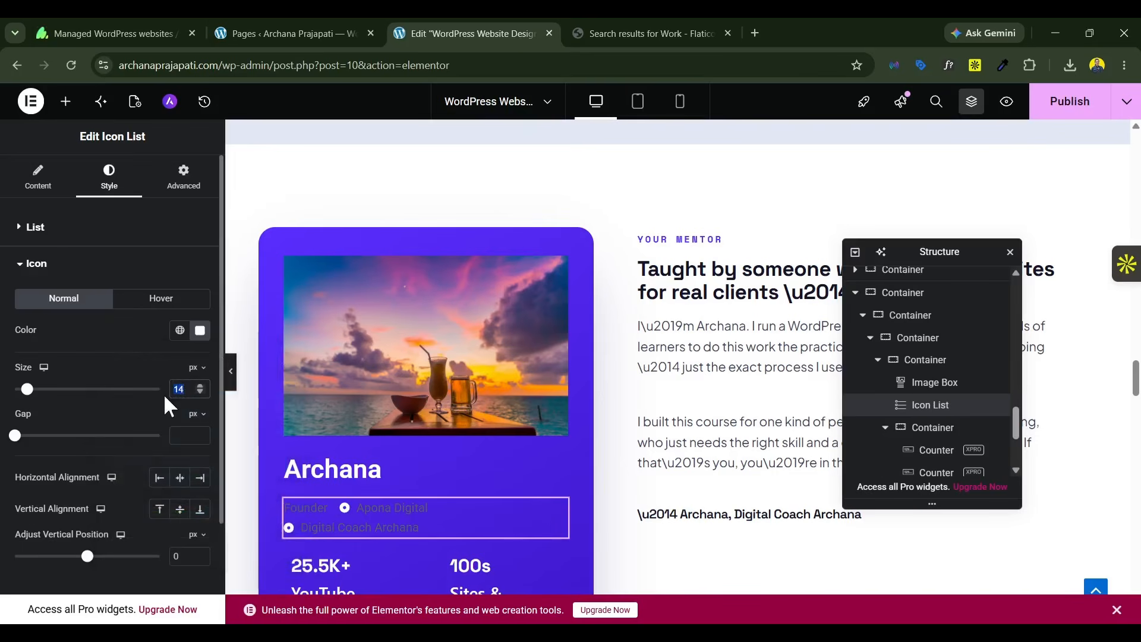
{"action": "type", "text": "9"}
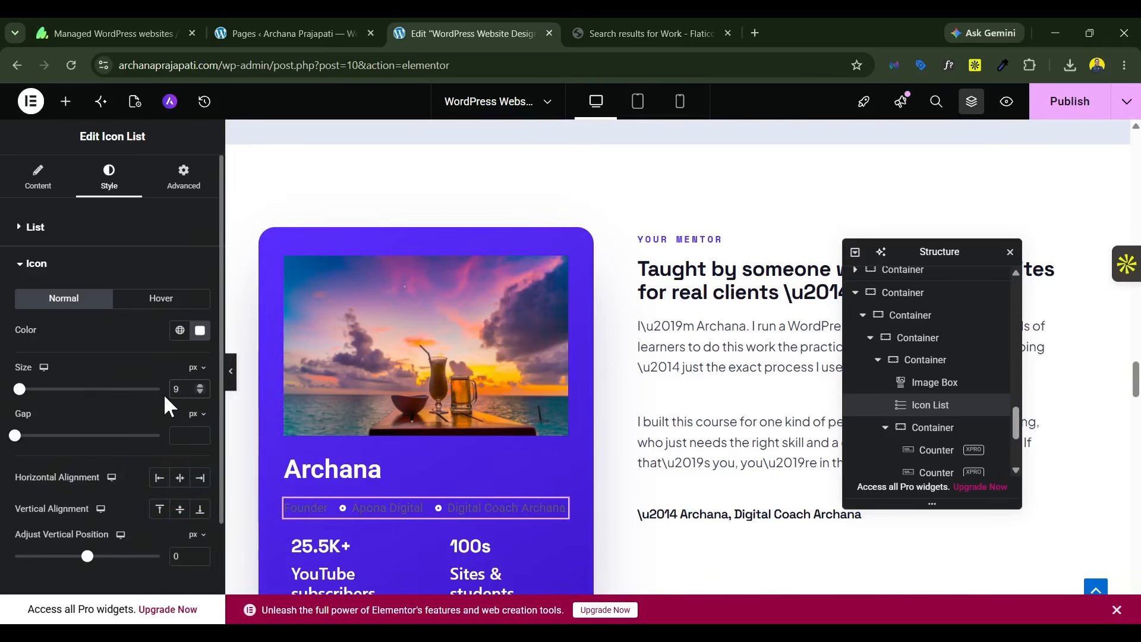
Step: Apply the white global color to the Icon List's text
{"action": "scroll", "coordinate": [148, 448], "scroll_direction": "down", "scroll_amount": 2}
{"action": "left_click", "coordinate": [36, 485]}
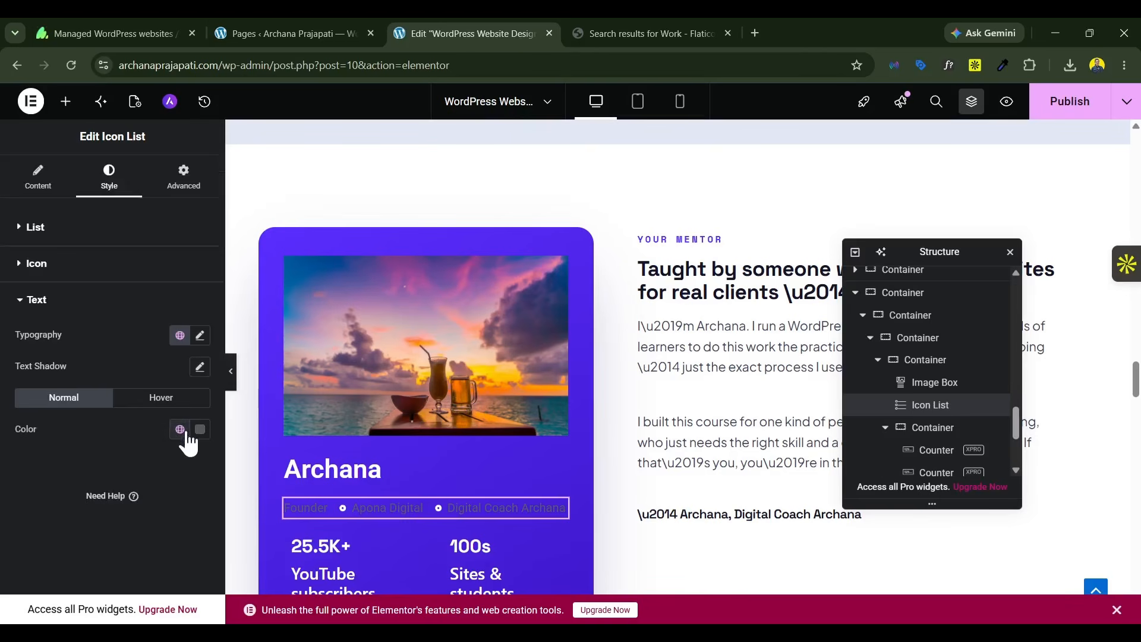
{"action": "left_click", "coordinate": [181, 429]}
{"action": "left_click", "coordinate": [101, 373]}
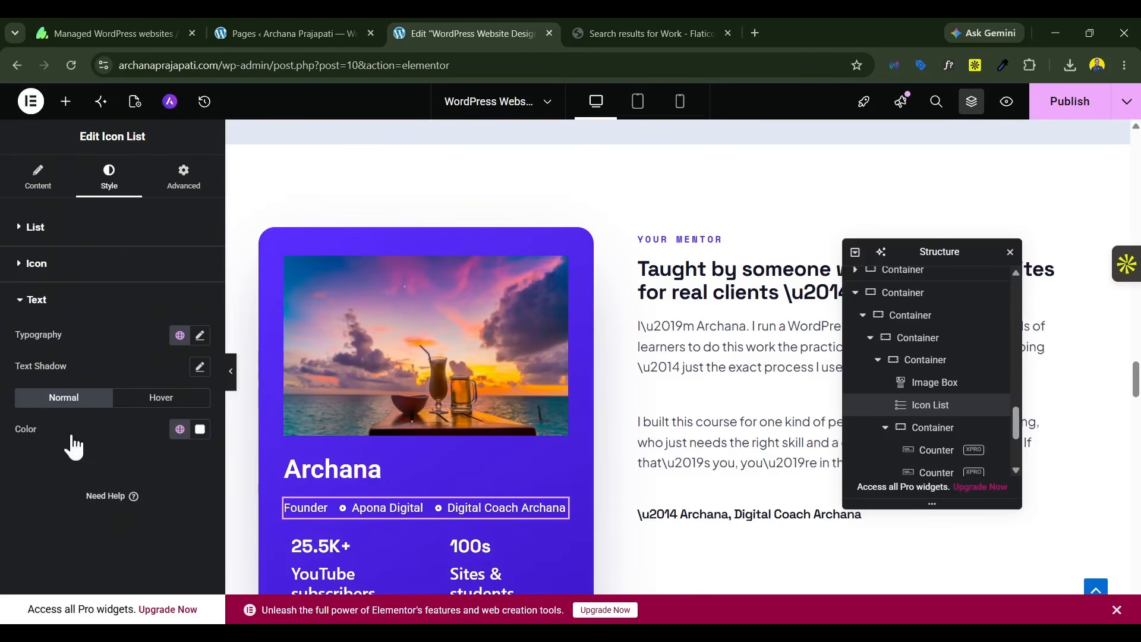
Step: Round the corners of the Image Box's picture with a border radius of 20 px
{"action": "scroll", "coordinate": [503, 342], "scroll_direction": "down", "scroll_amount": 2}
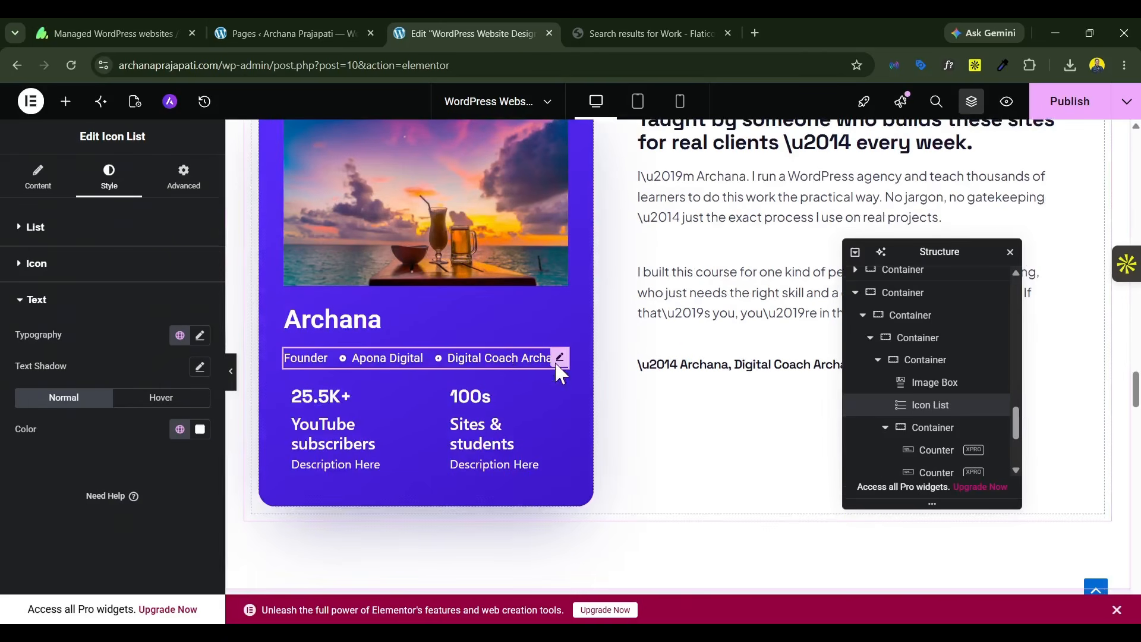
{"action": "left_click", "coordinate": [461, 181]}
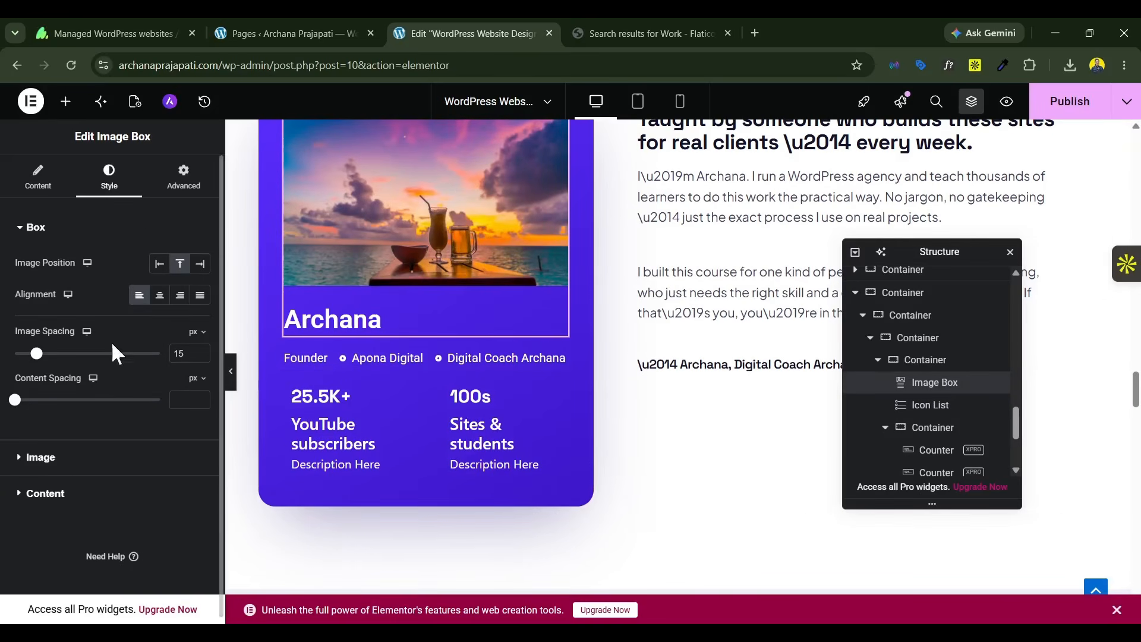
{"action": "left_click", "coordinate": [69, 458]}
{"action": "scroll", "coordinate": [89, 461], "scroll_direction": "down", "scroll_amount": 1}
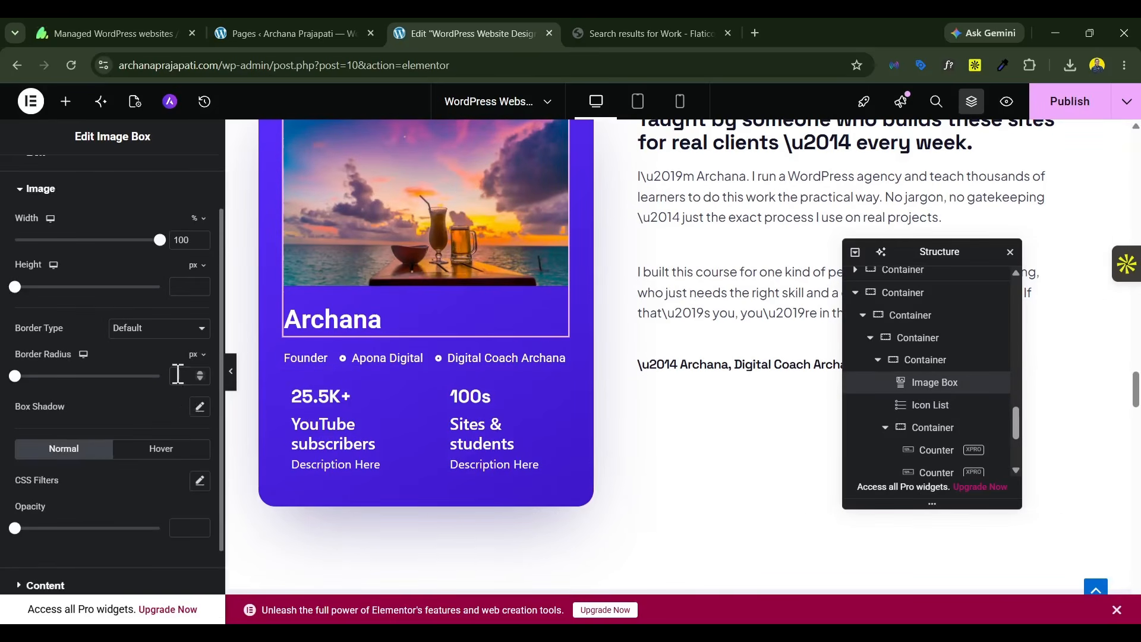
{"action": "left_click", "coordinate": [178, 375]}
{"action": "type", "text": "20"}
Step: Open the mentor section paragraph beginning "I built this course for one kind of person" for editing
{"action": "scroll", "coordinate": [452, 383], "scroll_direction": "up", "scroll_amount": 3}
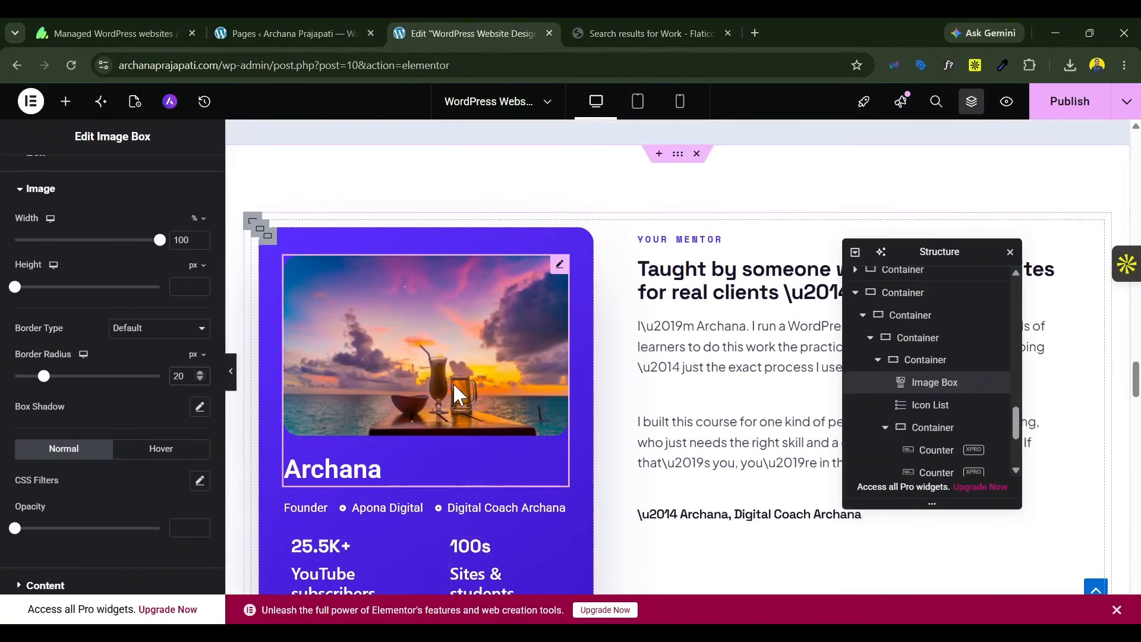
{"action": "scroll", "coordinate": [755, 321], "scroll_direction": "down", "scroll_amount": 5}
{"action": "scroll", "coordinate": [759, 349], "scroll_direction": "up", "scroll_amount": 2}
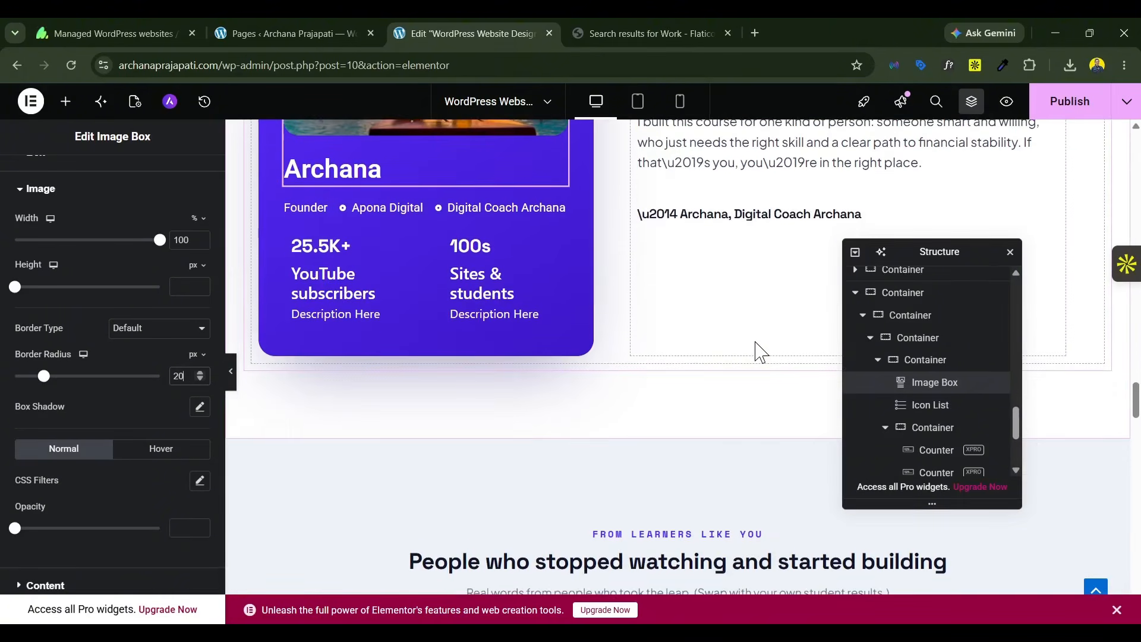
{"action": "left_click", "coordinate": [721, 223]}
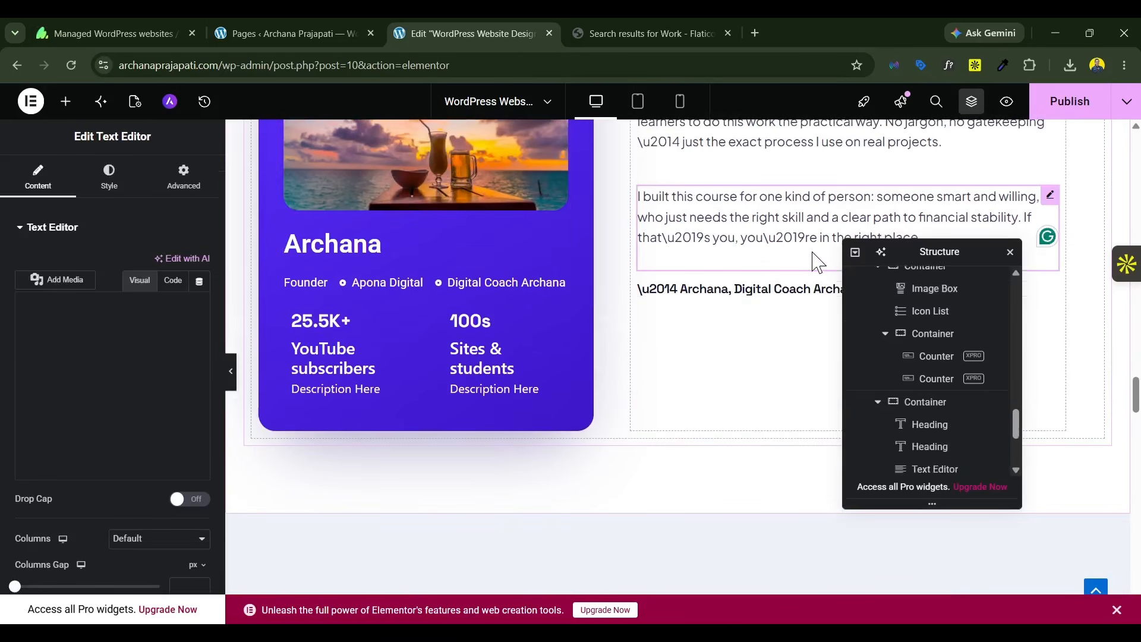
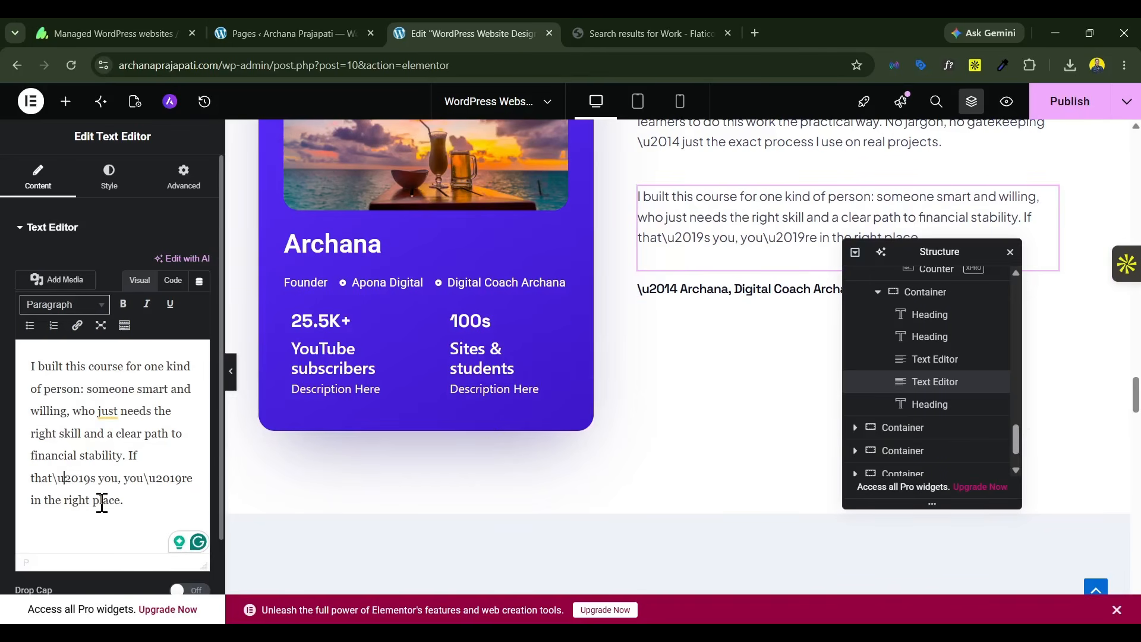
Step: Delete the "\u" prefixes before both 2019 codes in the mentor paragraph's last sentence
{"action": "key", "text": "BackSpace"}
{"action": "key", "text": "BackSpace"}
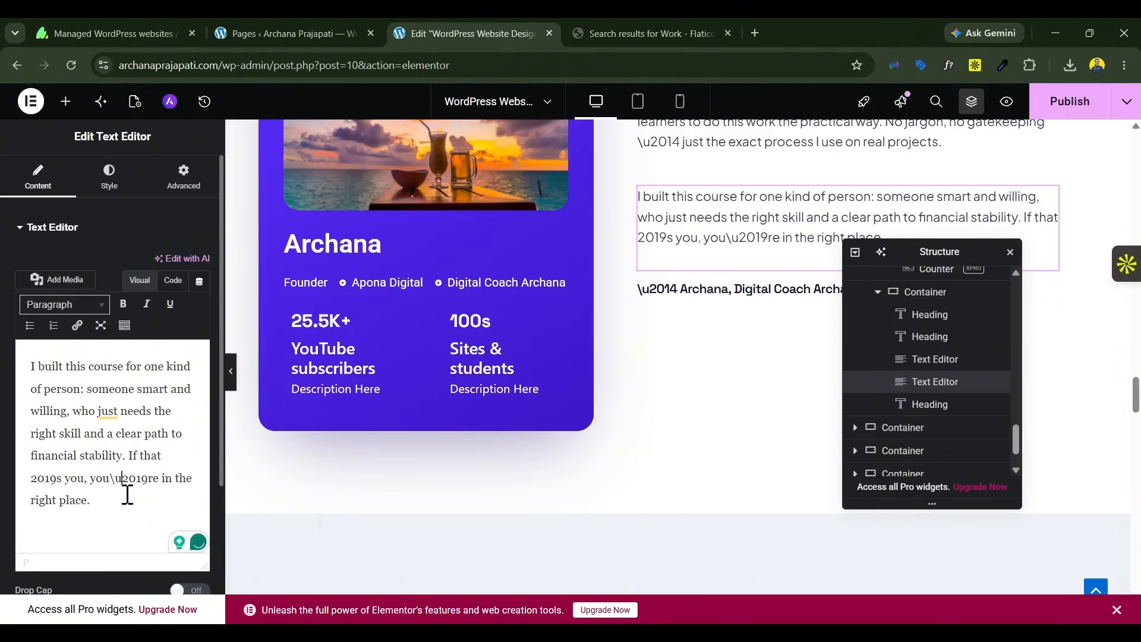
{"action": "key", "text": "BackSpace"}
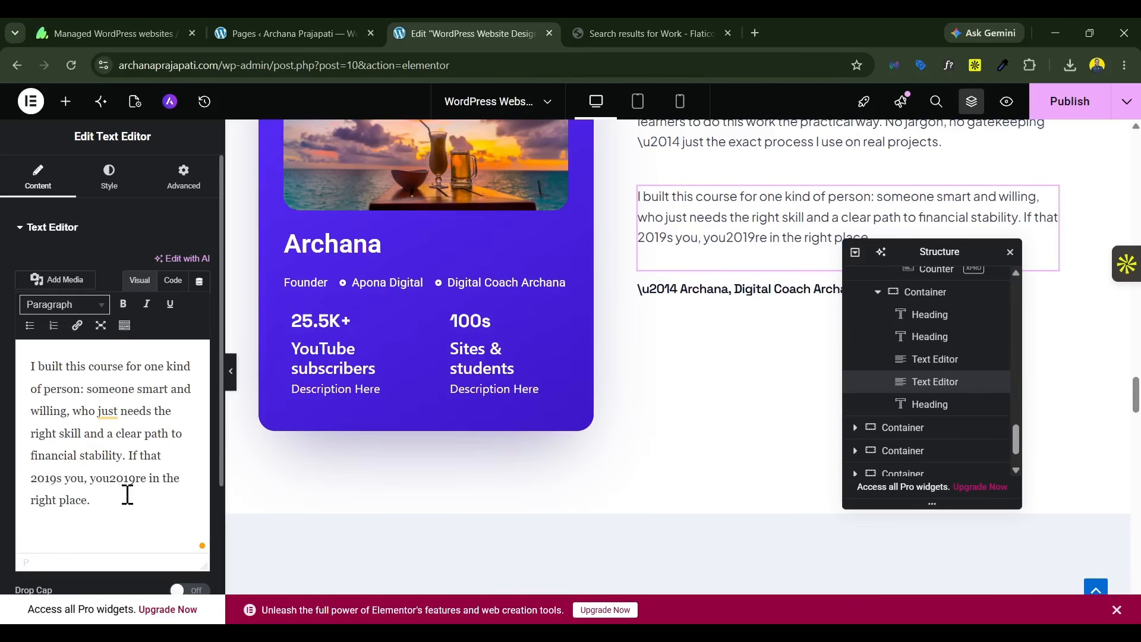
{"action": "key", "text": "BackSpace"}
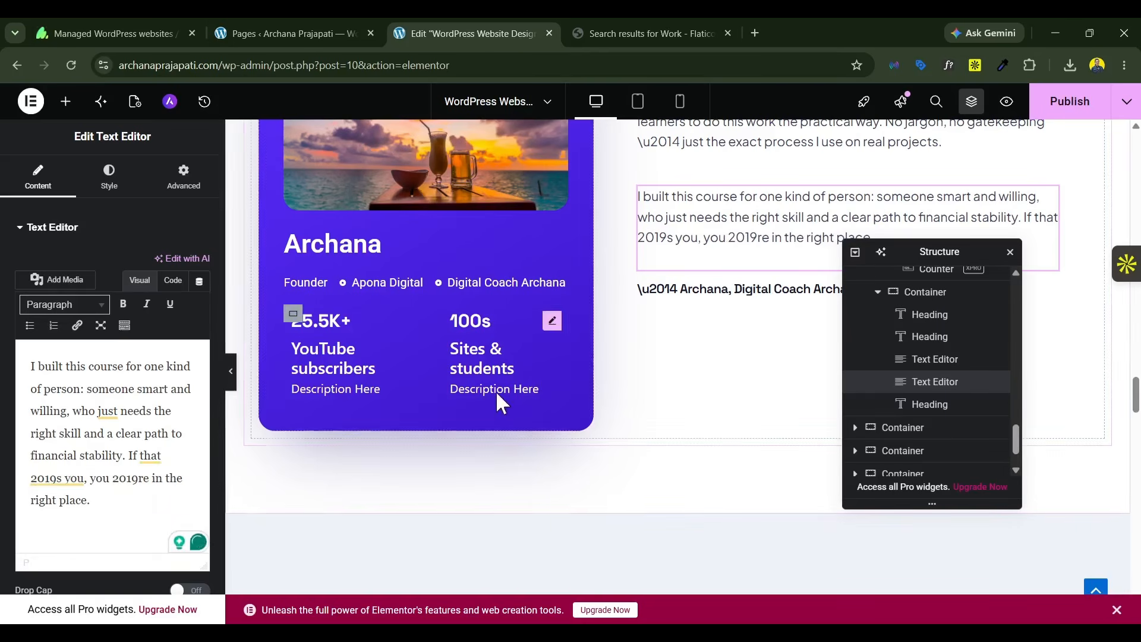
{"action": "scroll", "coordinate": [641, 351], "scroll_direction": "down", "scroll_amount": 10}
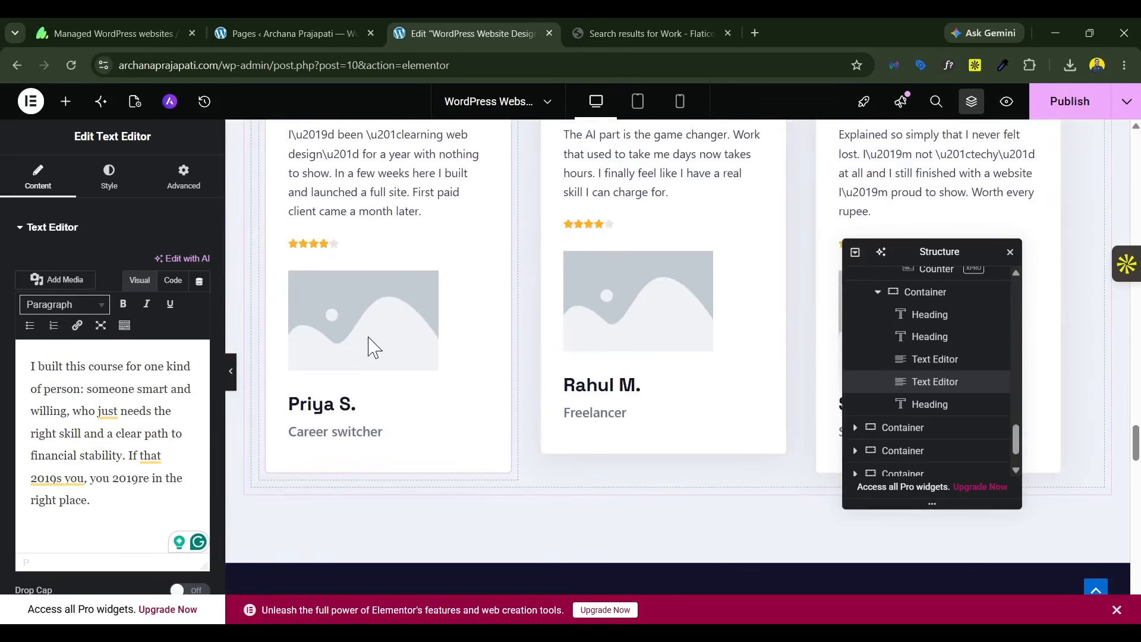
{"action": "left_click", "coordinate": [372, 348]}
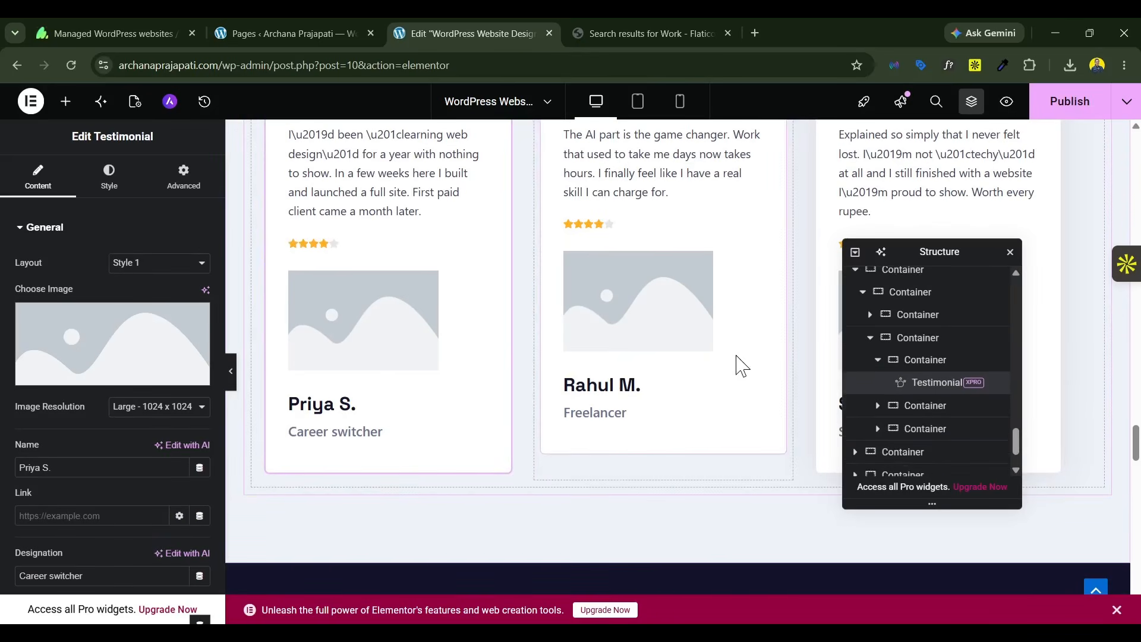
{"action": "scroll", "coordinate": [739, 362], "scroll_direction": "down", "scroll_amount": 10}
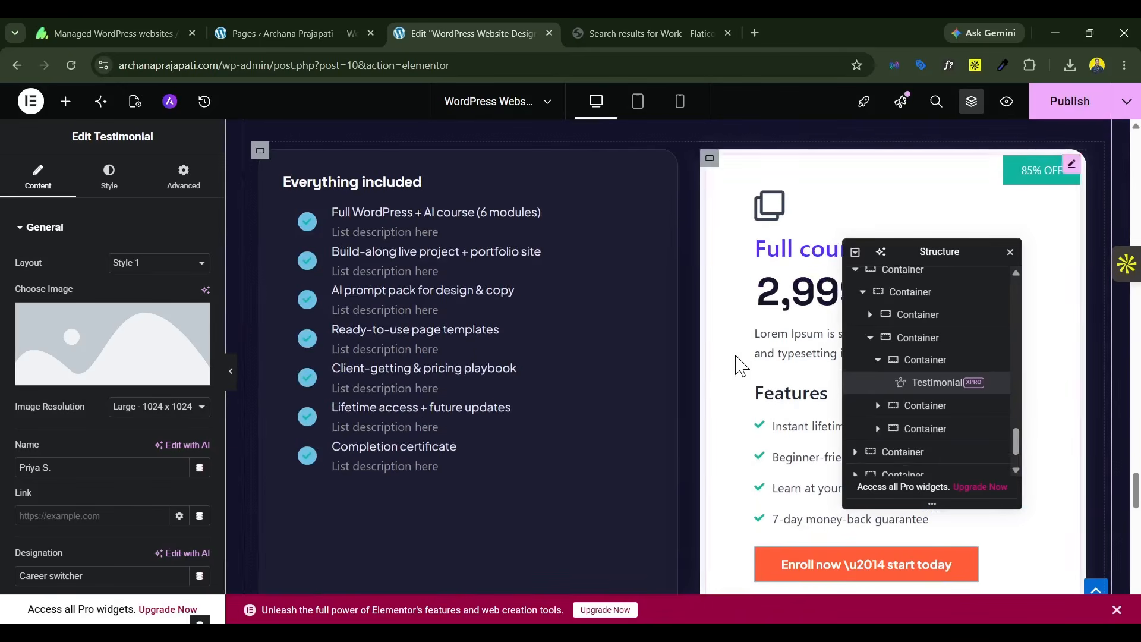
Step: Set the icon background type of the "Everything included" Info List to Classic in its media styling
{"action": "left_click", "coordinate": [384, 368]}
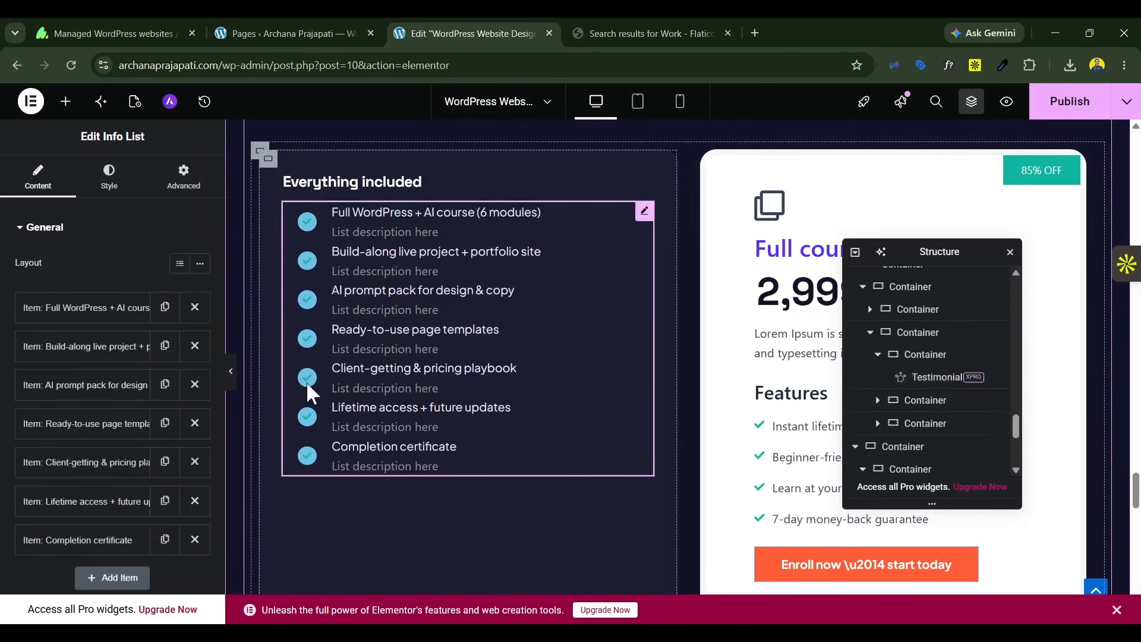
{"action": "left_click", "coordinate": [107, 175]}
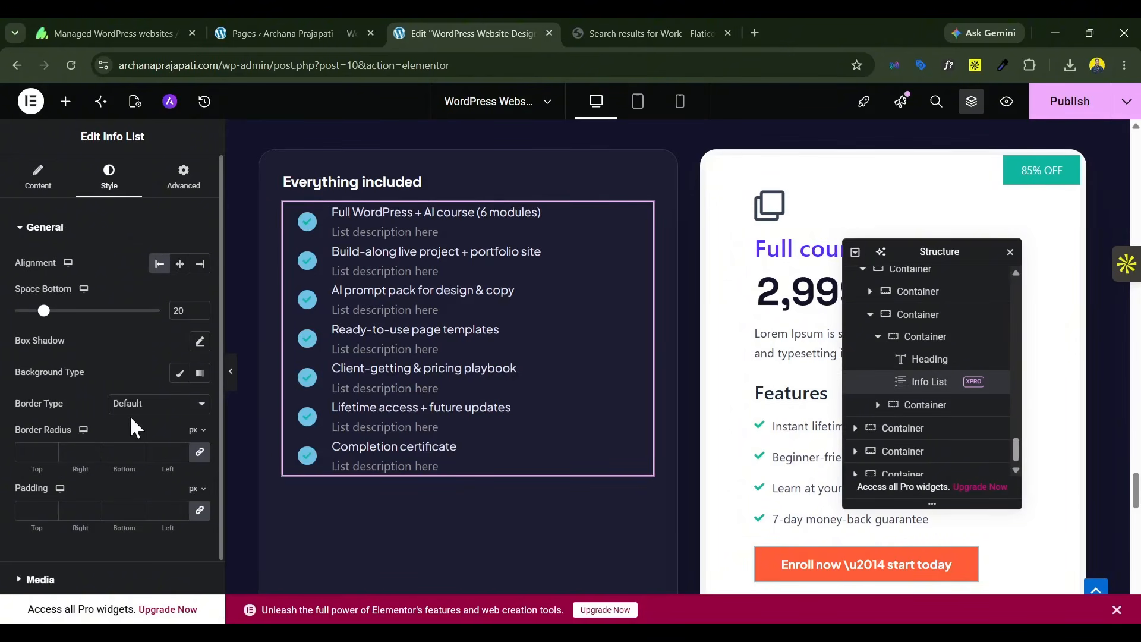
{"action": "scroll", "coordinate": [131, 419], "scroll_direction": "down", "scroll_amount": 2}
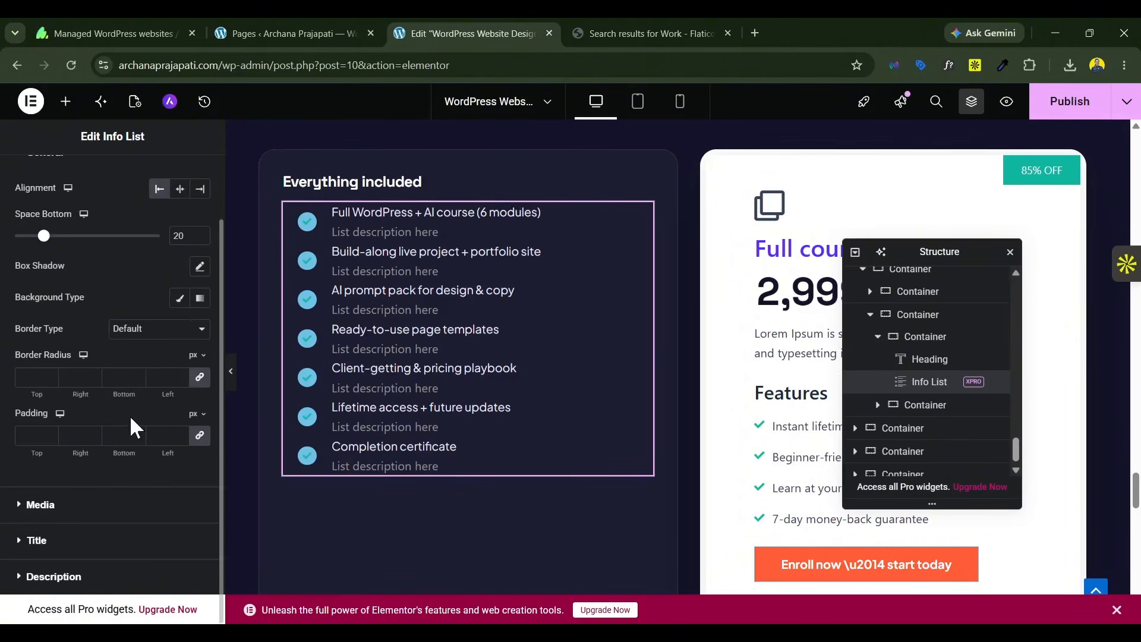
{"action": "left_click", "coordinate": [83, 505]}
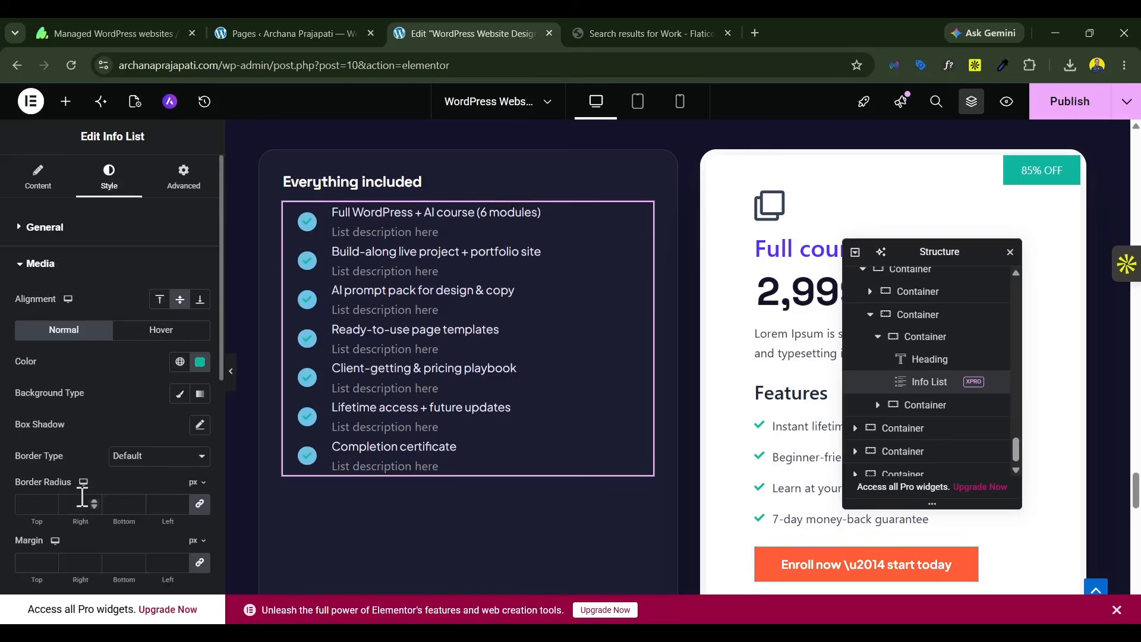
{"action": "left_click", "coordinate": [179, 394]}
{"action": "scroll", "coordinate": [155, 377], "scroll_direction": "down", "scroll_amount": 2}
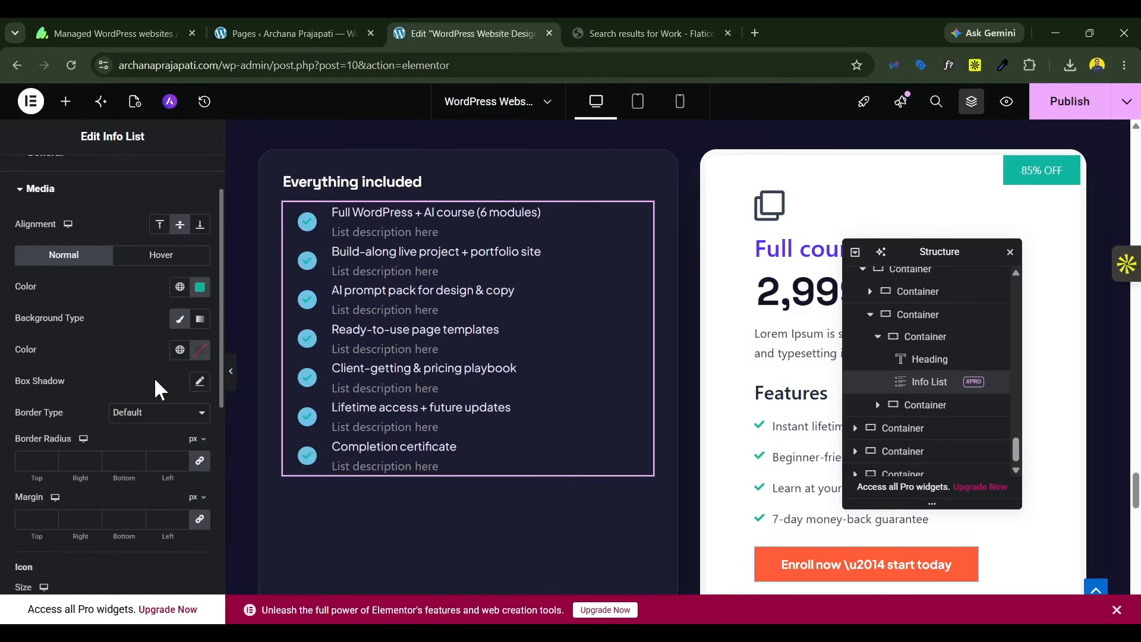
{"action": "scroll", "coordinate": [178, 434], "scroll_direction": "down", "scroll_amount": 6}
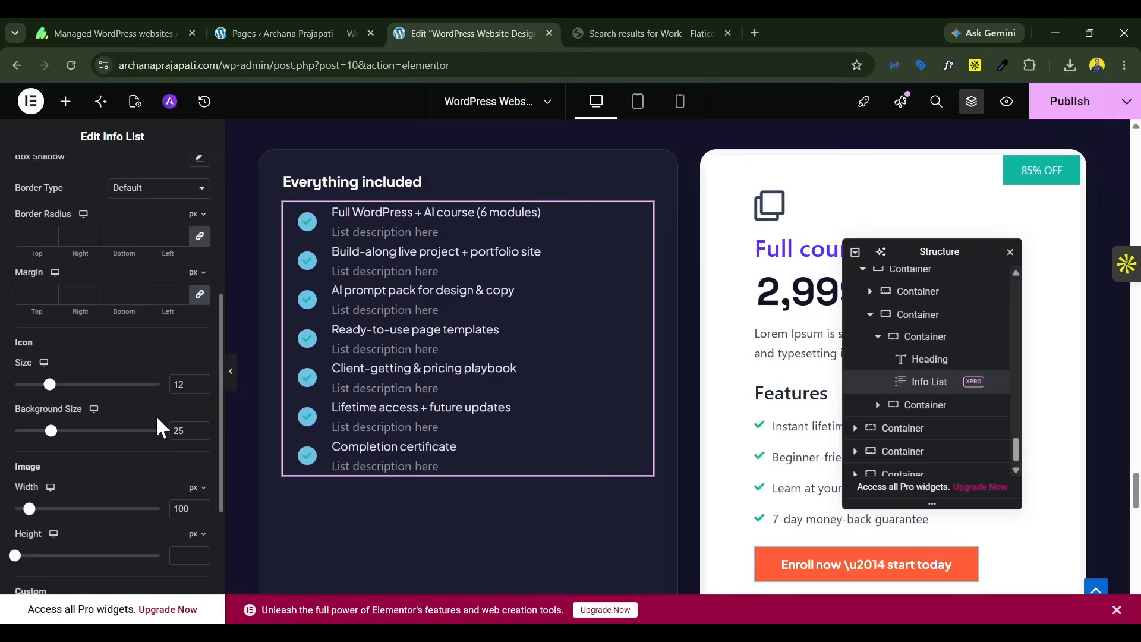
{"action": "scroll", "coordinate": [156, 415], "scroll_direction": "down", "scroll_amount": 4}
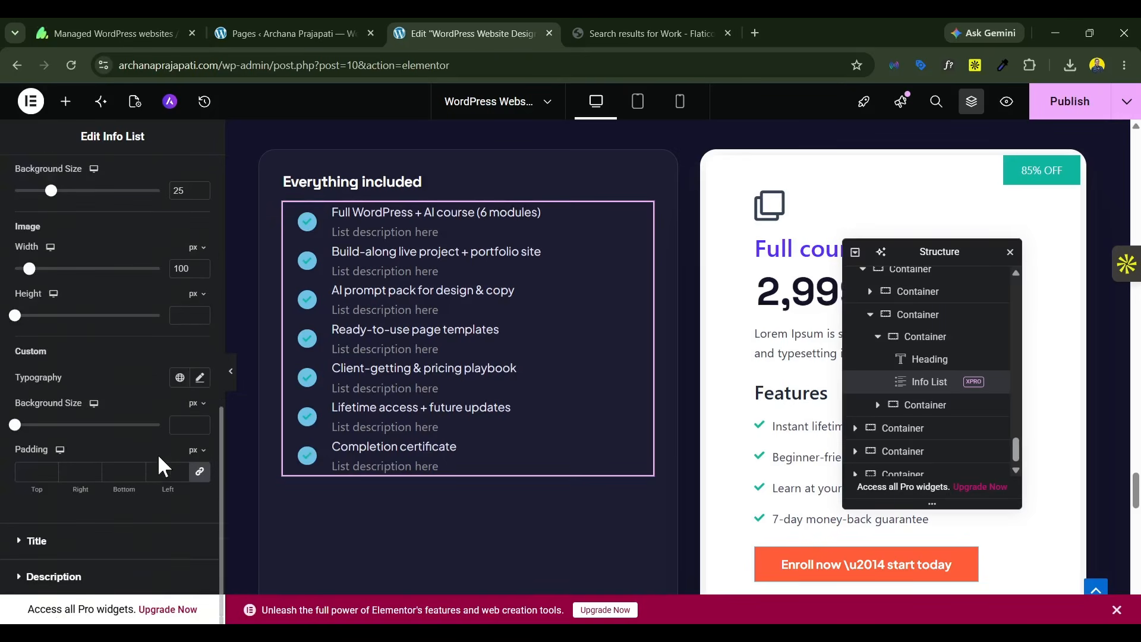
{"action": "scroll", "coordinate": [158, 454], "scroll_direction": "up", "scroll_amount": 10}
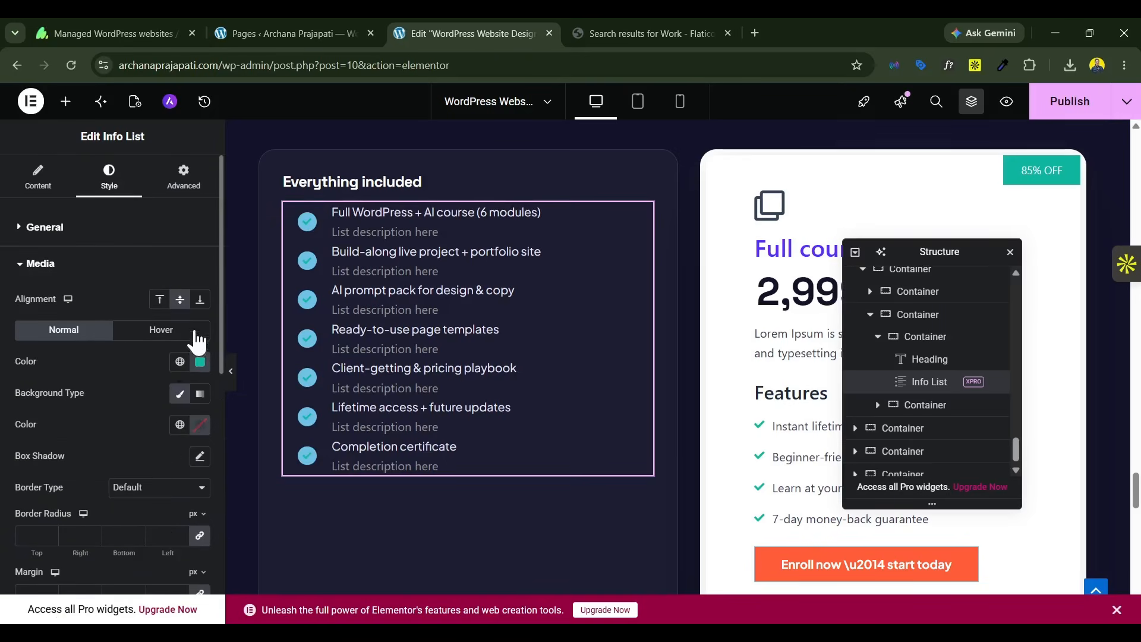
Step: Set the Info List's check icon color to white (#FFFFFF)
{"action": "left_click", "coordinate": [199, 363]}
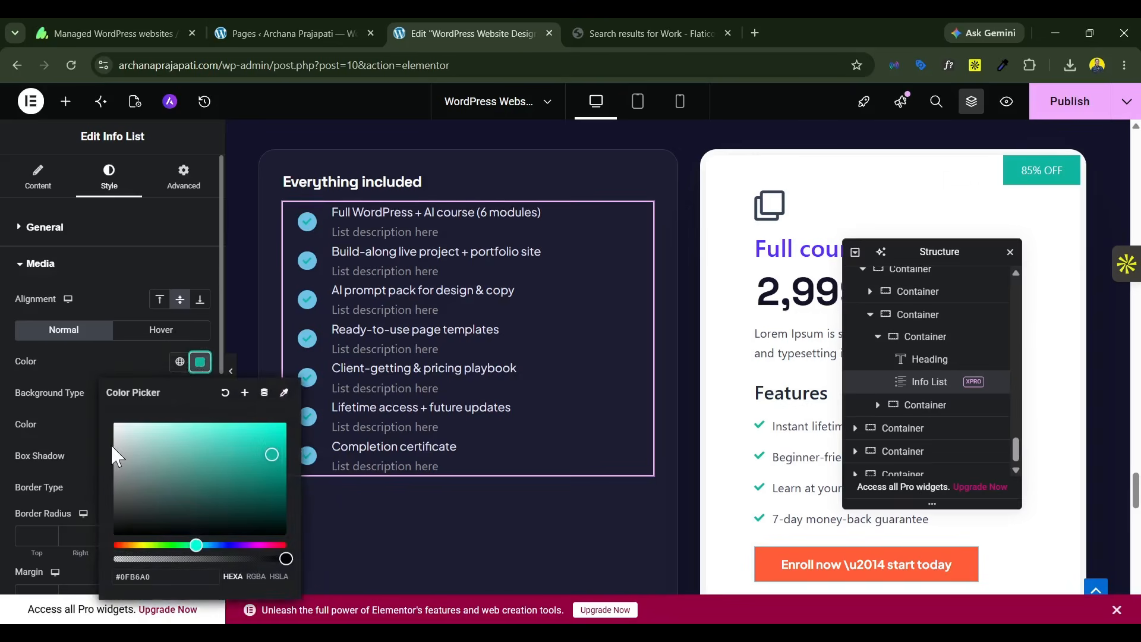
{"action": "left_click_drag", "start_coordinate": [112, 446], "coordinate": [90, 378]}
{"action": "left_click_drag", "start_coordinate": [126, 426], "coordinate": [112, 358]}
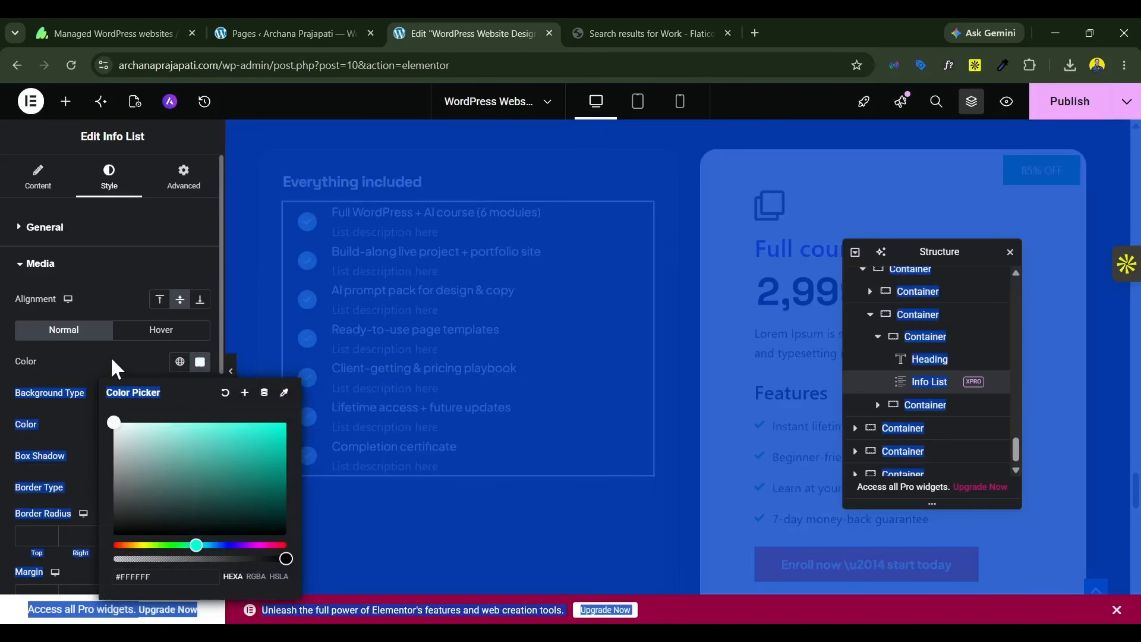
{"action": "left_click", "coordinate": [112, 358]}
Step: Apply the Theme Brand global color to the background of the Info List's check icons
{"action": "left_click", "coordinate": [180, 425]}
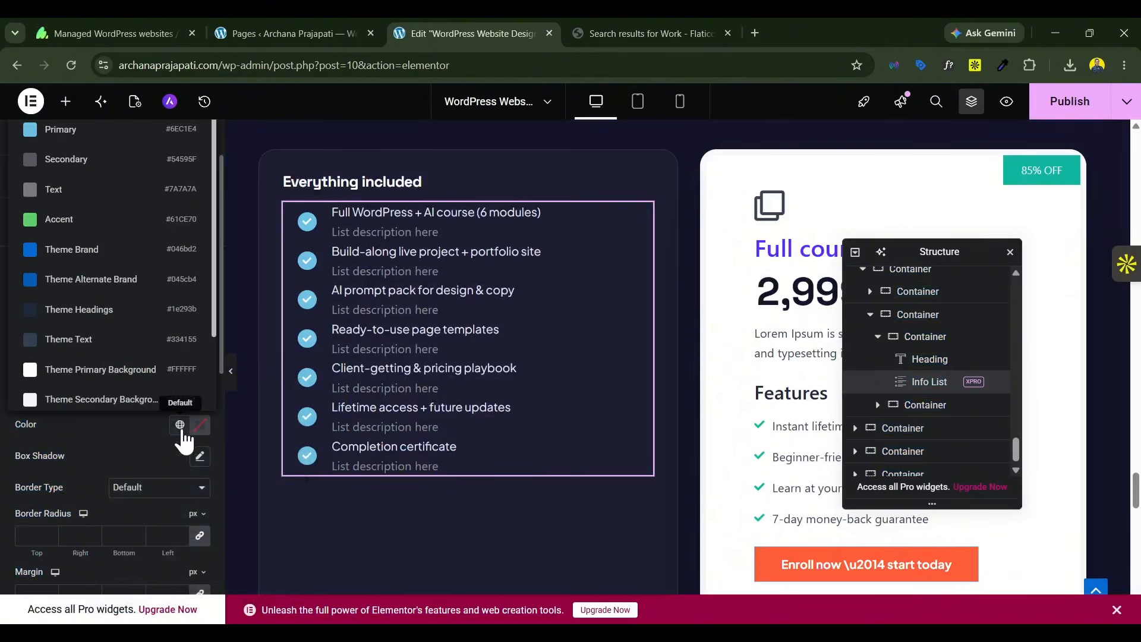
{"action": "scroll", "coordinate": [107, 310], "scroll_direction": "down", "scroll_amount": 2}
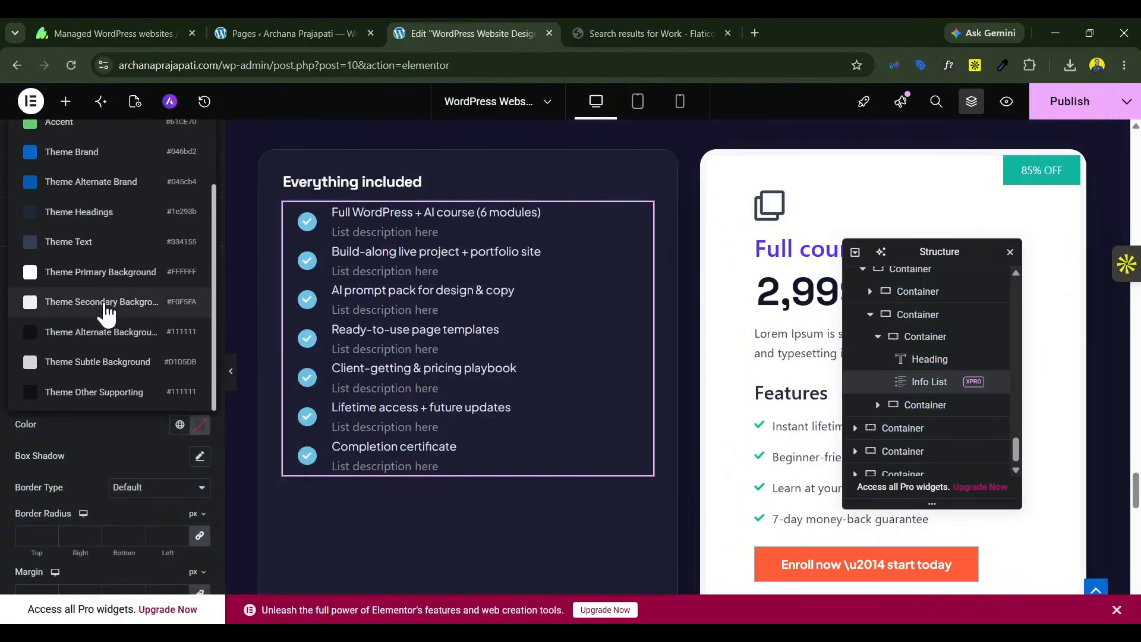
{"action": "scroll", "coordinate": [99, 374], "scroll_direction": "up", "scroll_amount": 2}
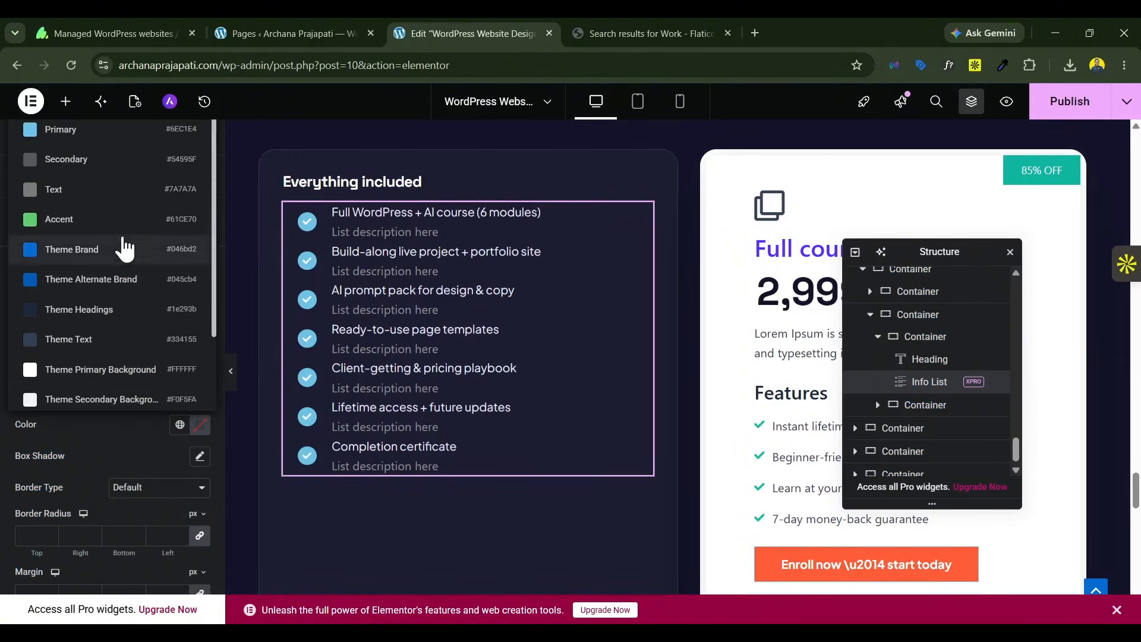
{"action": "left_click", "coordinate": [98, 250]}
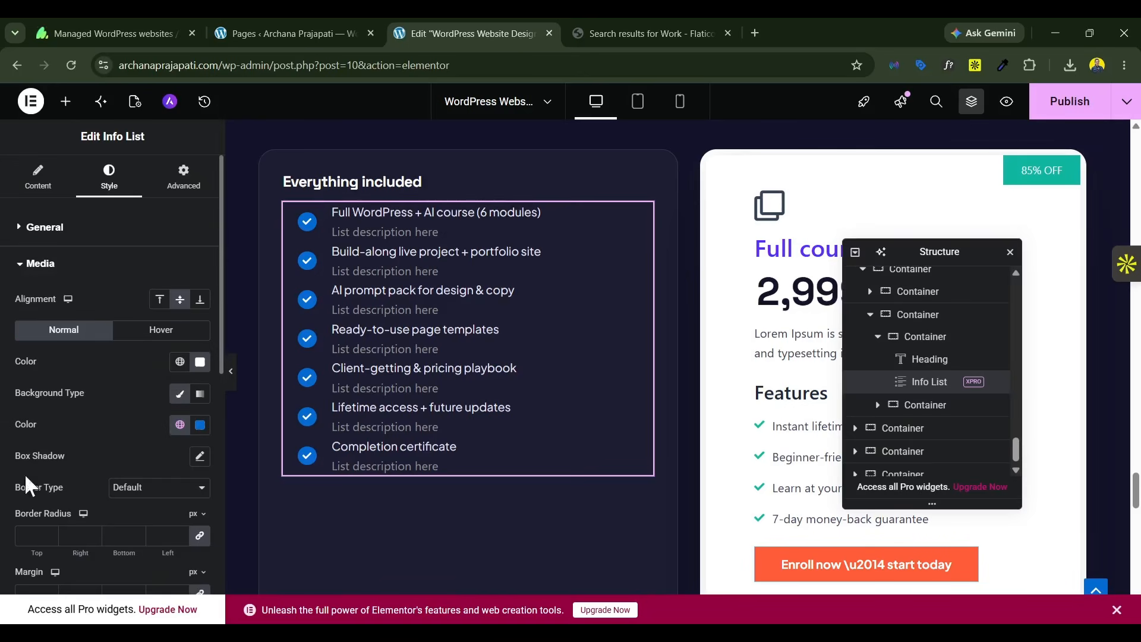
{"action": "scroll", "coordinate": [564, 377], "scroll_direction": "down", "scroll_amount": 3}
{"action": "scroll", "coordinate": [668, 364], "scroll_direction": "up", "scroll_amount": 5}
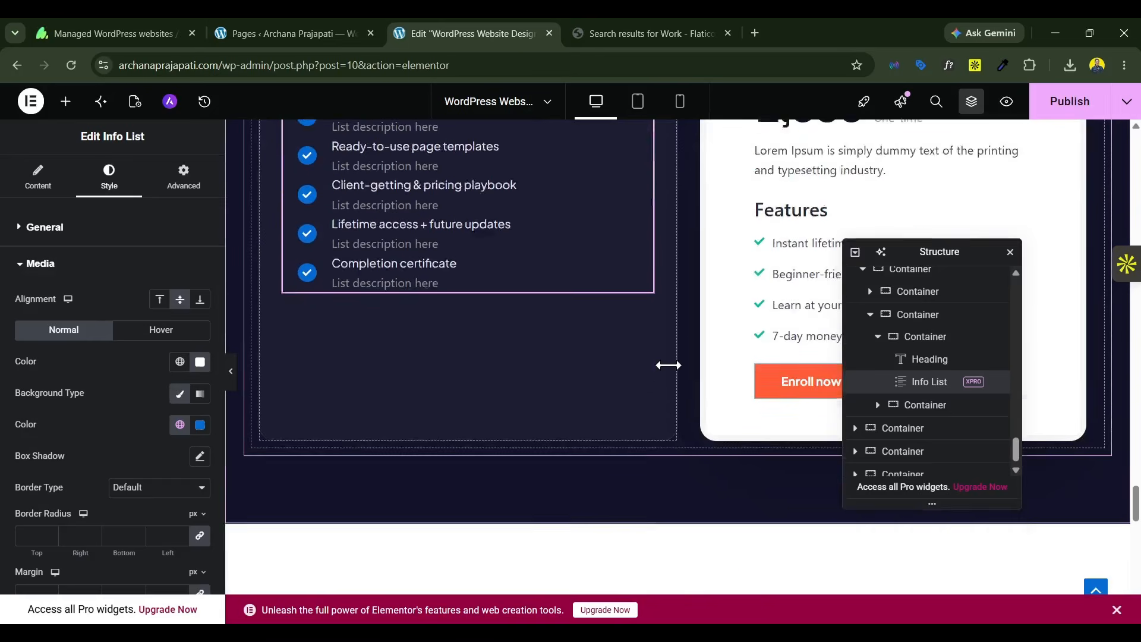
Step: Open the pricing card's button styling and examine its color, border radius, padding and margin options
{"action": "scroll", "coordinate": [668, 364], "scroll_direction": "down", "scroll_amount": 3}
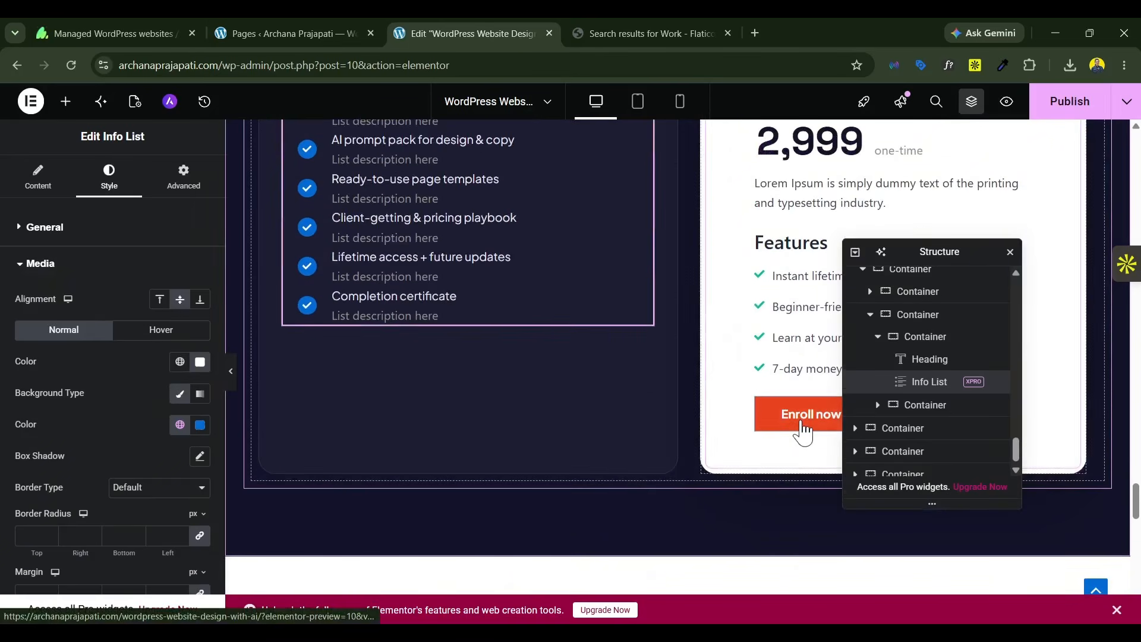
{"action": "left_click", "coordinate": [802, 423]}
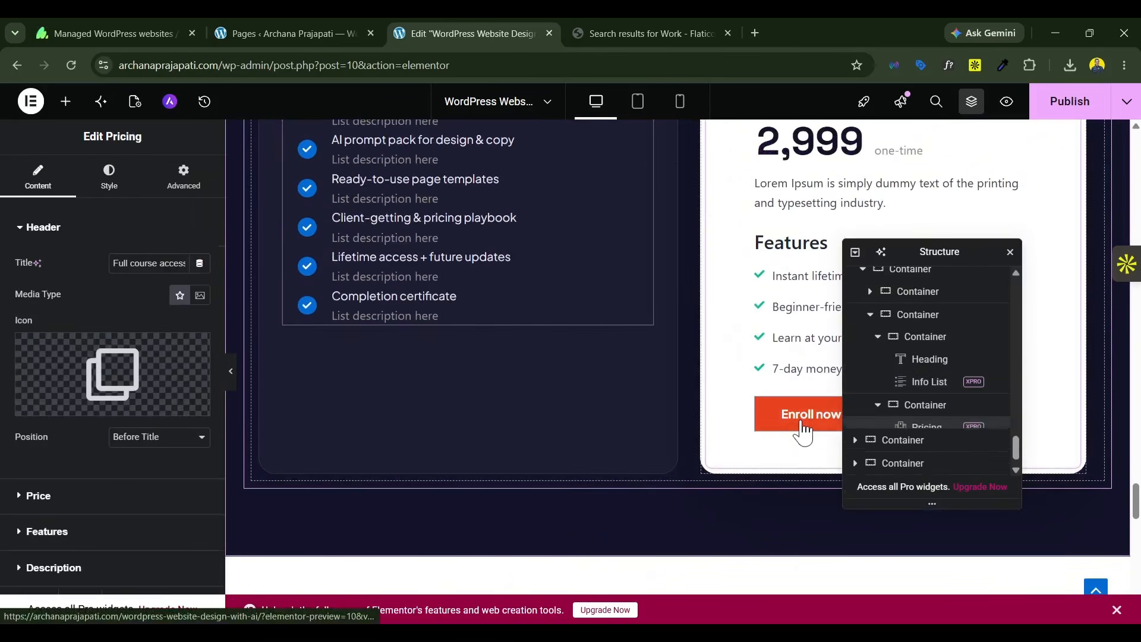
{"action": "left_click", "coordinate": [101, 186]}
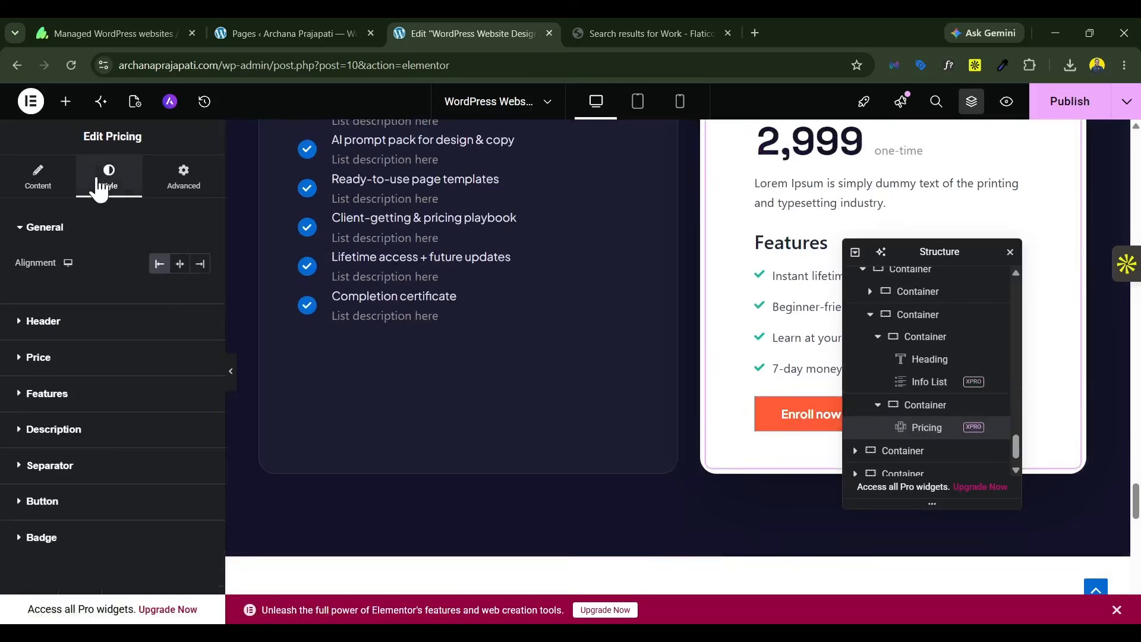
{"action": "left_click", "coordinate": [102, 507]}
{"action": "scroll", "coordinate": [119, 452], "scroll_direction": "down", "scroll_amount": 4}
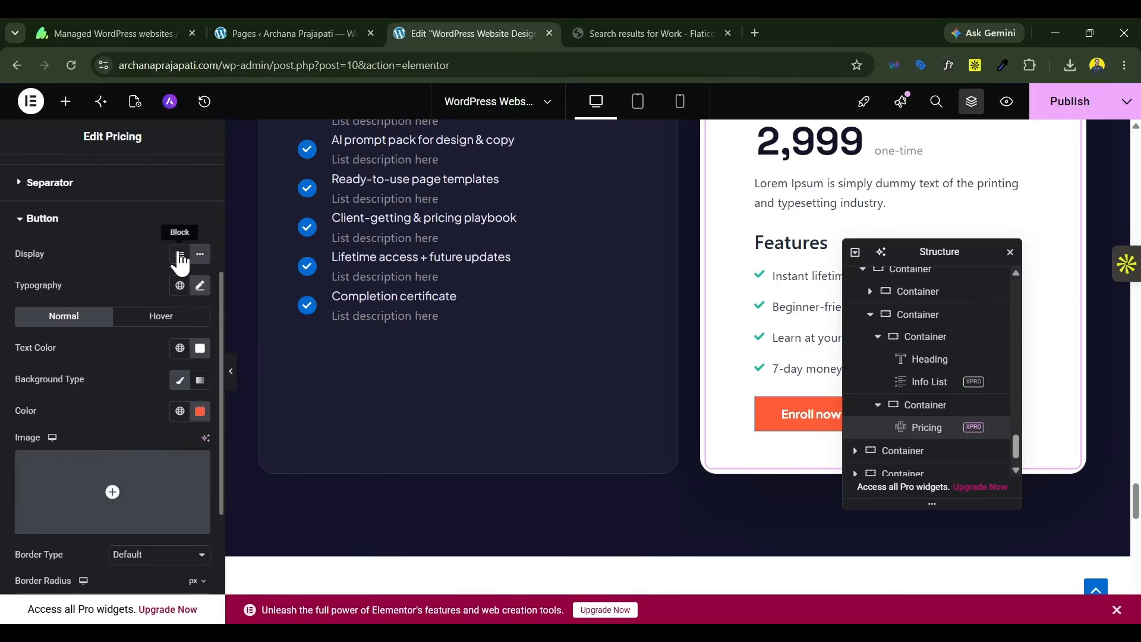
{"action": "scroll", "coordinate": [172, 441], "scroll_direction": "down", "scroll_amount": 4}
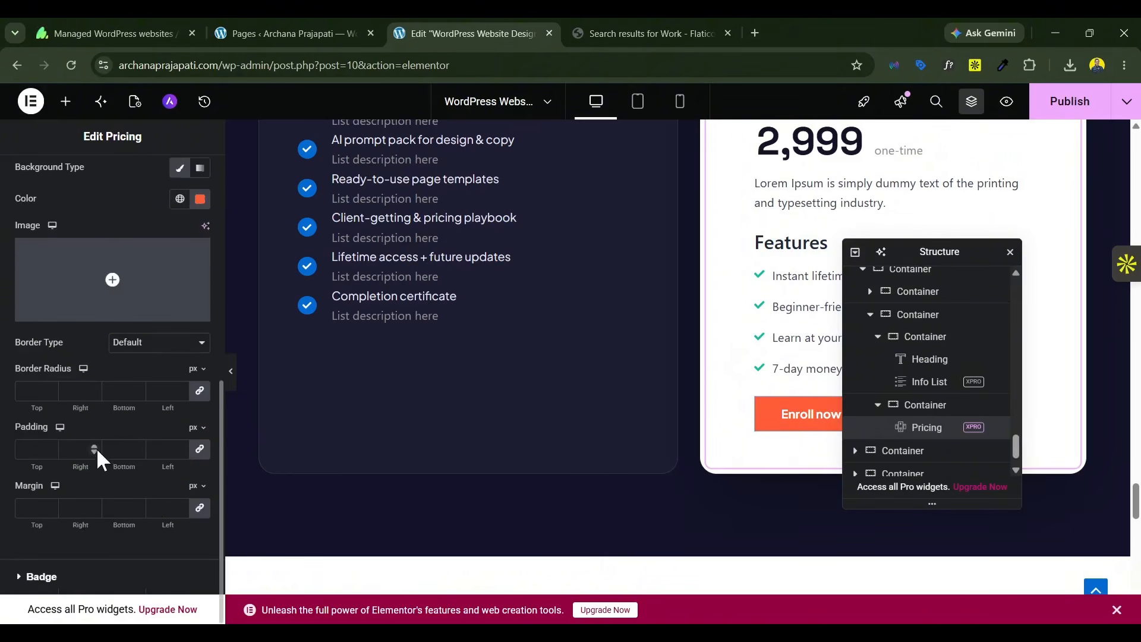
Step: Examine the page sections below the pricing card, and switch to Claude to compare the original design's closing call-to-action
{"action": "left_click_drag", "start_coordinate": [903, 252], "coordinate": [492, 255]}
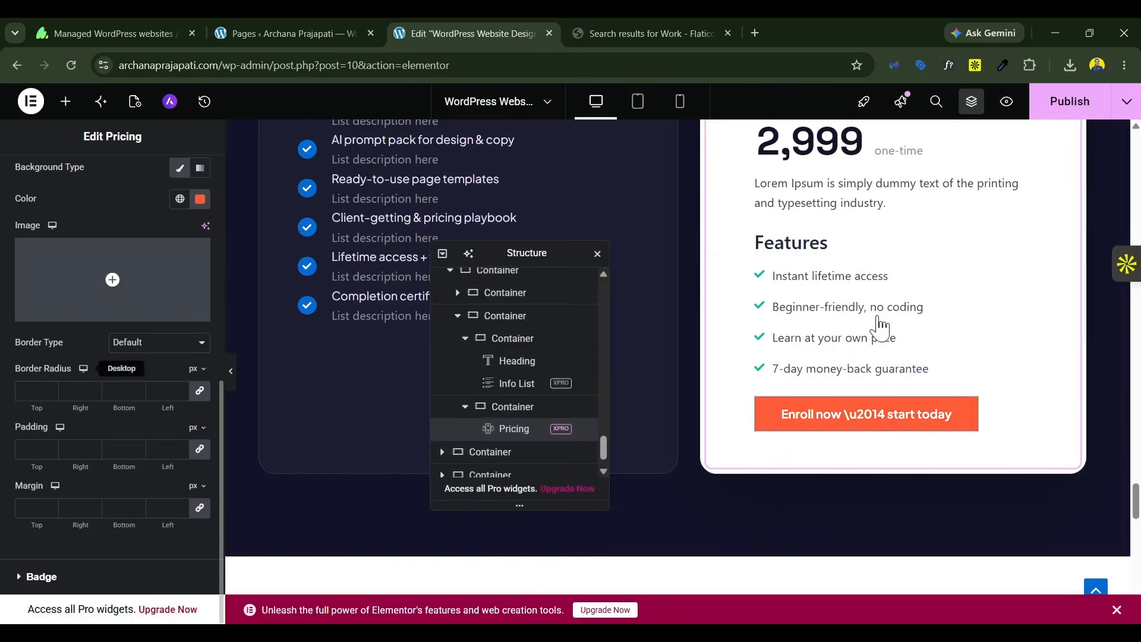
{"action": "scroll", "coordinate": [882, 326], "scroll_direction": "down", "scroll_amount": 5}
{"action": "left_click_drag", "start_coordinate": [535, 257], "coordinate": [932, 181]}
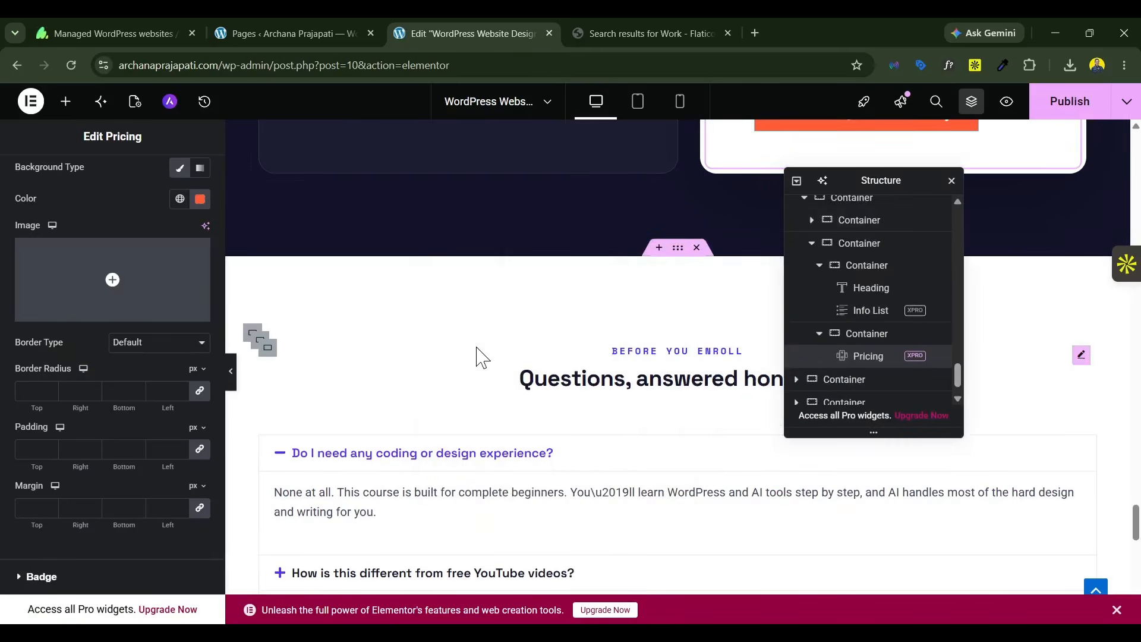
{"action": "scroll", "coordinate": [481, 356], "scroll_direction": "down", "scroll_amount": 15}
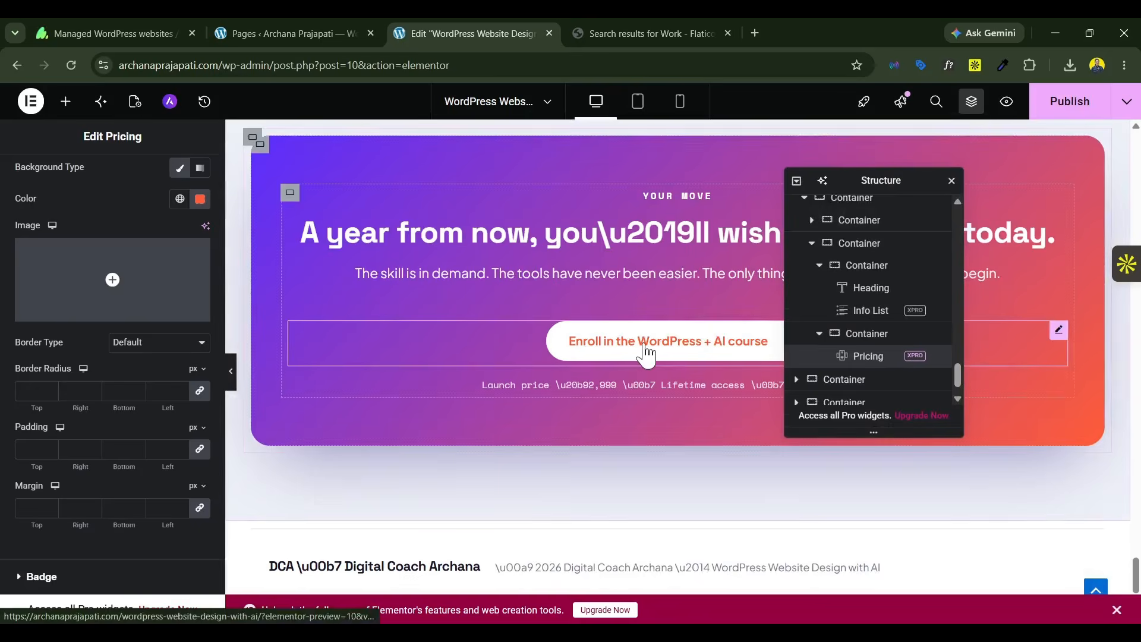
{"action": "scroll", "coordinate": [646, 355], "scroll_direction": "down", "scroll_amount": 5}
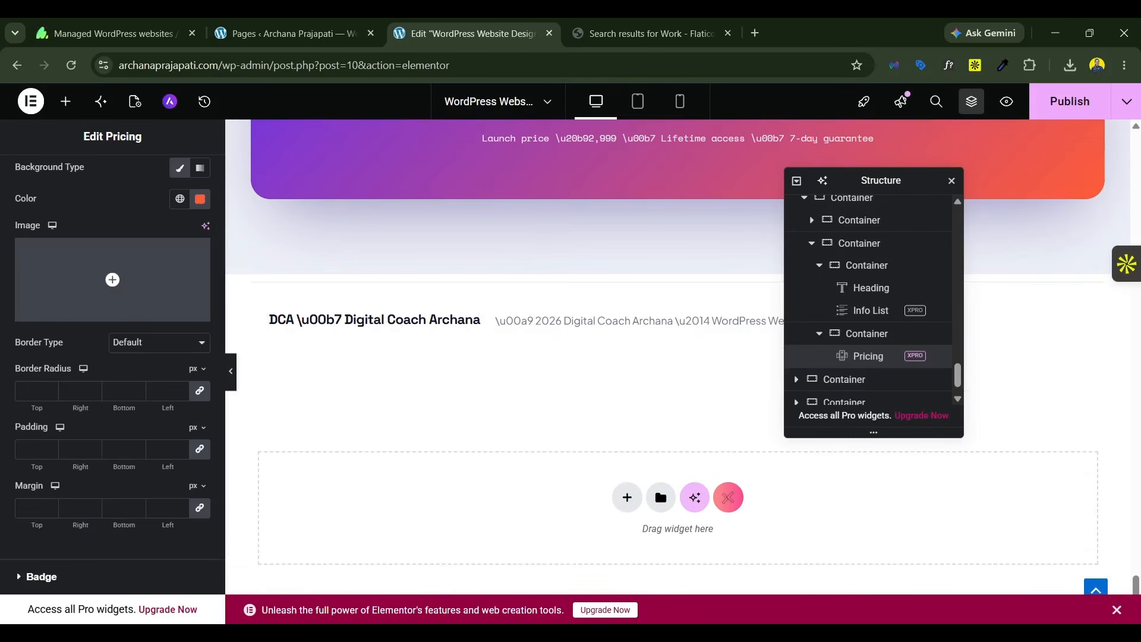
{"action": "key", "text": "alt+Tab"}
{"action": "scroll", "coordinate": [837, 472], "scroll_direction": "down", "scroll_amount": 20}
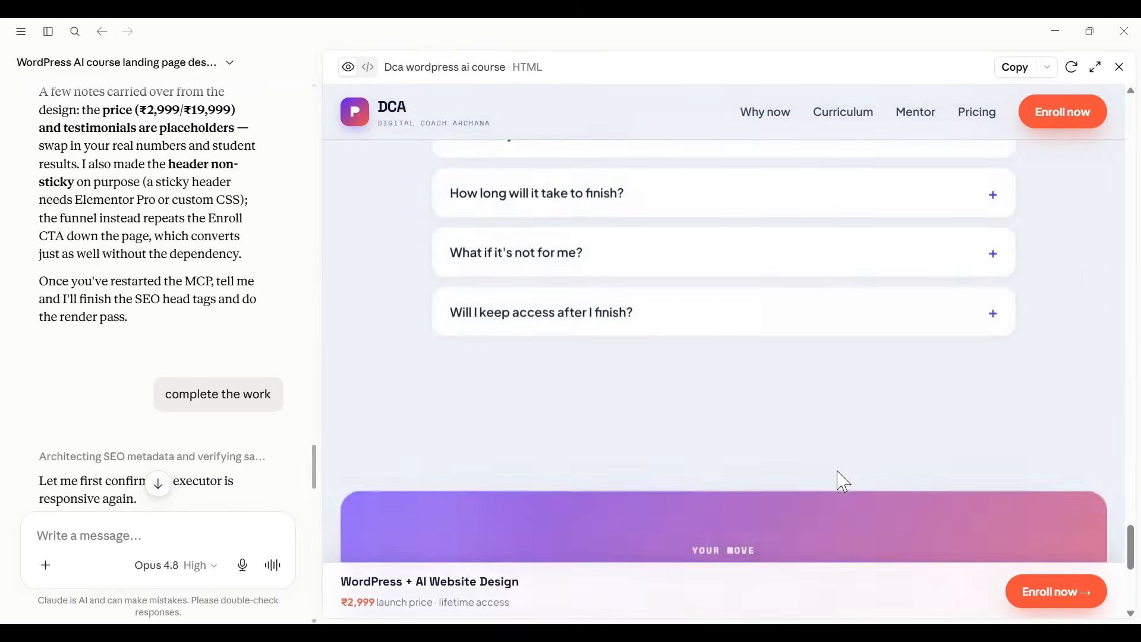
{"action": "scroll", "coordinate": [844, 482], "scroll_direction": "down", "scroll_amount": 7}
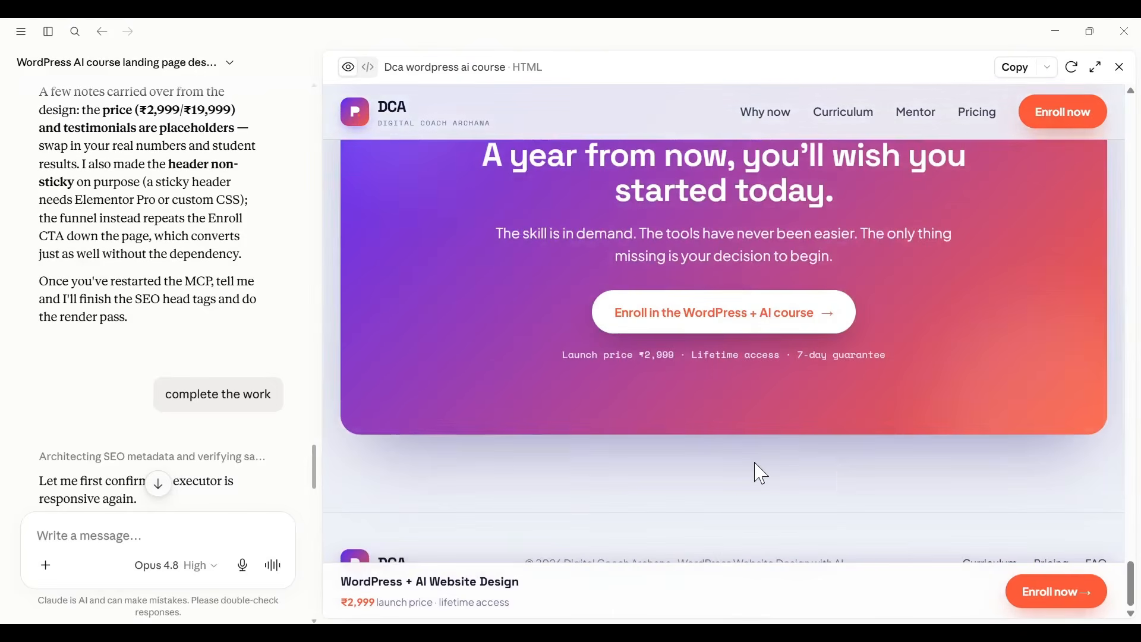
Step: Switch back to the Elementor editor in the browser and delete the "DCA \u00b7" prefix from the footer heading's title
{"action": "key", "text": "alt+Tab"}
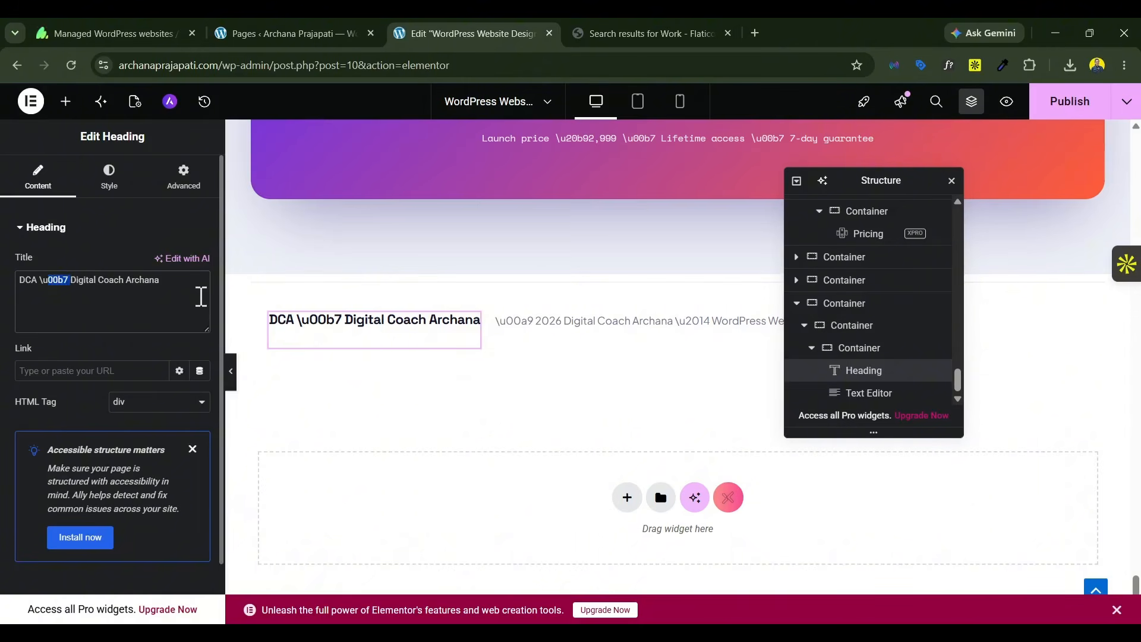
{"action": "key", "text": "BackSpace"}
{"action": "key", "text": "BackSpace"}
{"action": "key", "text": "BackSpace"}
{"action": "key", "text": "BackSpace"}
{"action": "key", "text": "BackSpace"}
{"action": "key", "text": "BackSpace"}
{"action": "key", "text": "BackSpace"}
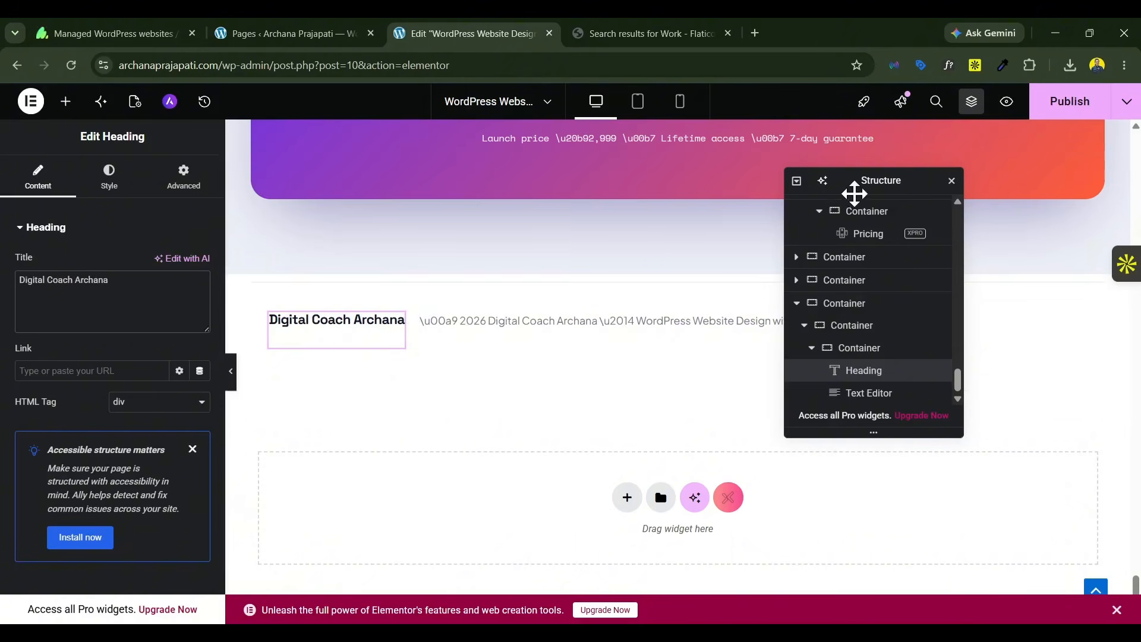
Step: Delete the stray "\u00a9" and "\u2014" codes from the footer's copyright text
{"action": "left_click_drag", "start_coordinate": [850, 193], "coordinate": [604, 336]}
{"action": "left_click", "coordinate": [457, 330]}
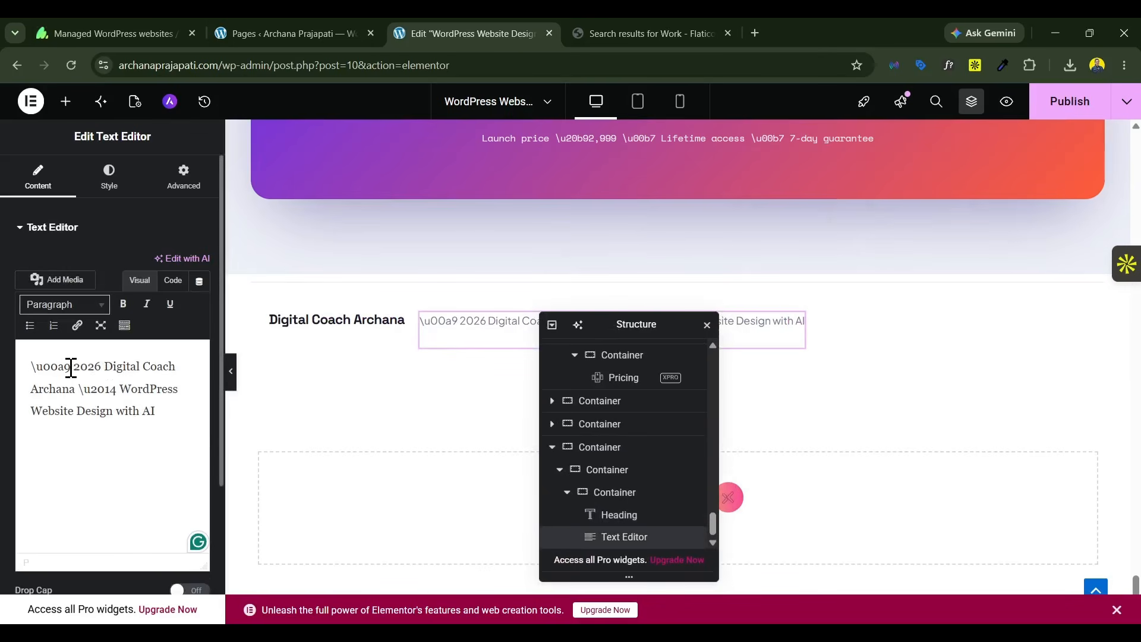
{"action": "left_click_drag", "start_coordinate": [70, 368], "coordinate": [22, 374]}
{"action": "key", "text": "BackSpace"}
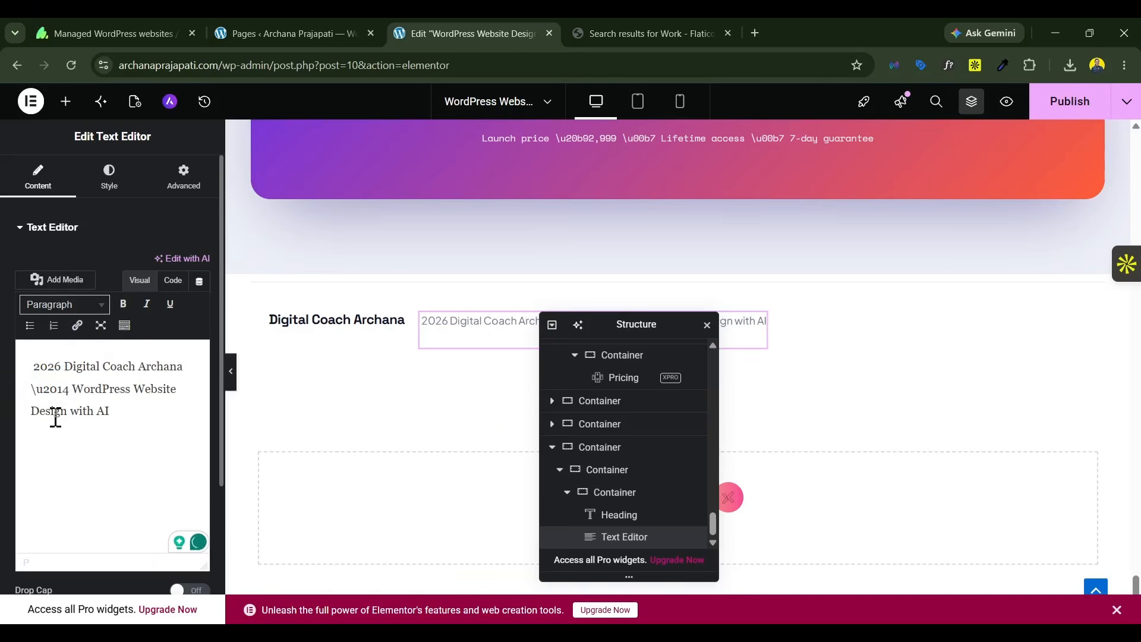
{"action": "mouse_move", "coordinate": [42, 400]}
{"action": "left_mouse_down"}
{"action": "mouse_move", "coordinate": [24, 397]}
{"action": "mouse_move", "coordinate": [56, 395]}
{"action": "mouse_move", "coordinate": [25, 391]}
{"action": "left_mouse_up"}
{"action": "left_click", "coordinate": [24, 389]}
{"action": "key", "text": "BackSpace"}
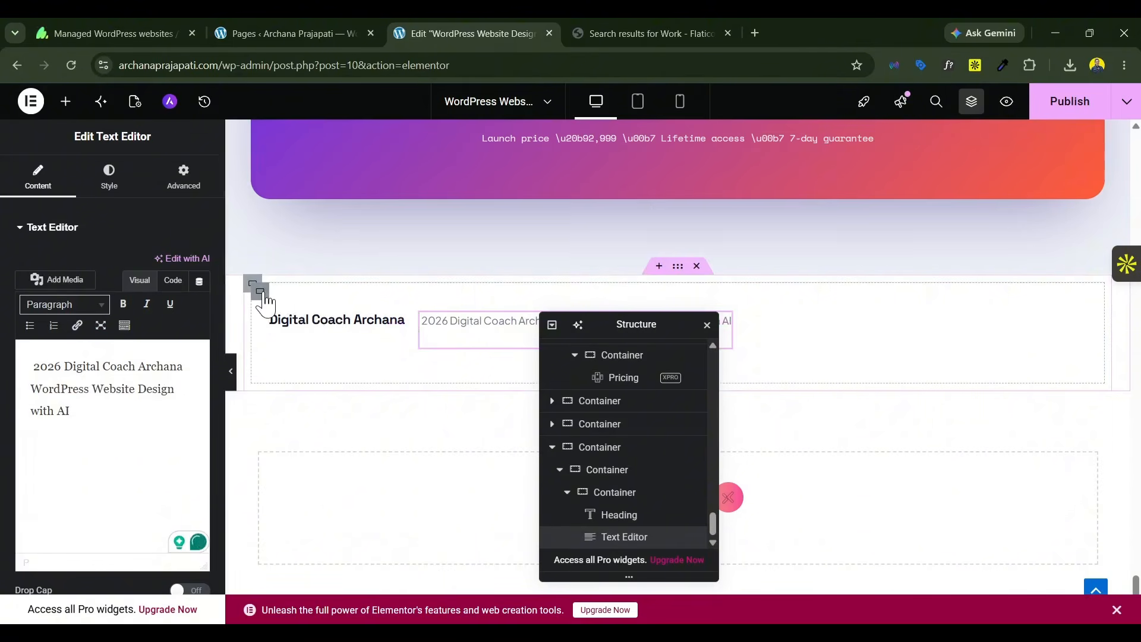
Step: Center the footer container's items vertically and set their justification to Space Between
{"action": "left_click", "coordinate": [260, 292]}
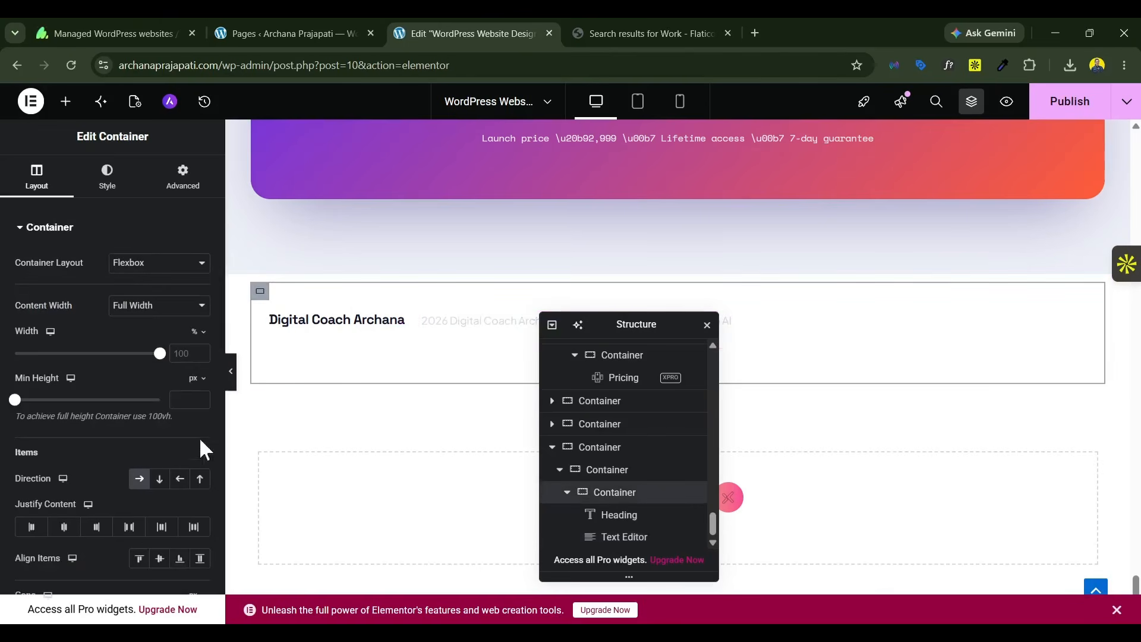
{"action": "left_click", "coordinate": [159, 560]}
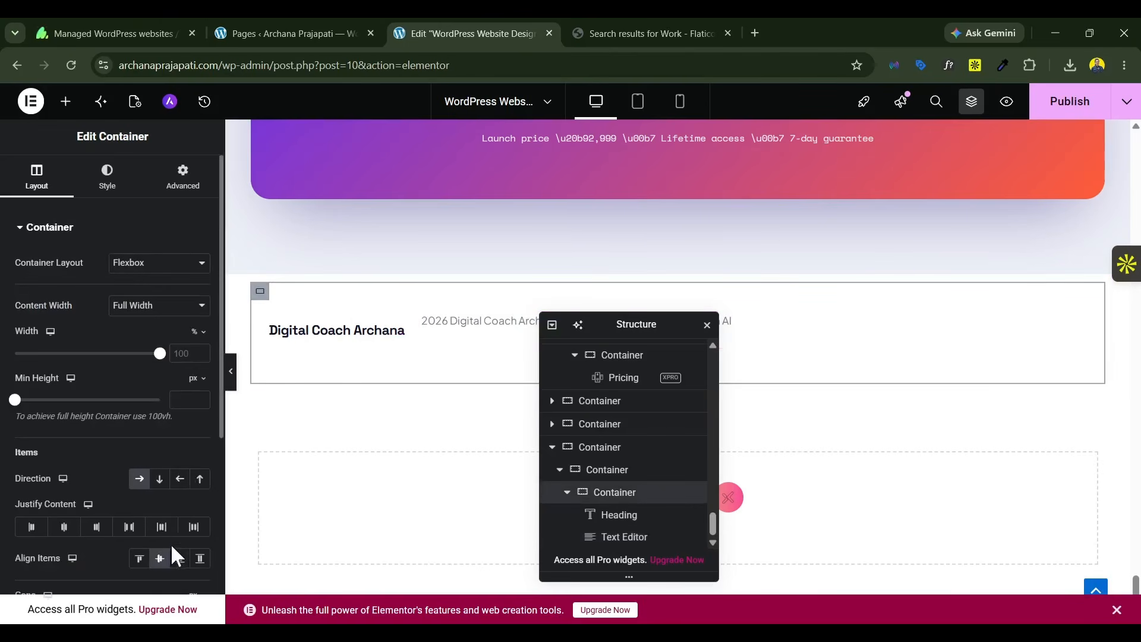
{"action": "left_click", "coordinate": [161, 530]}
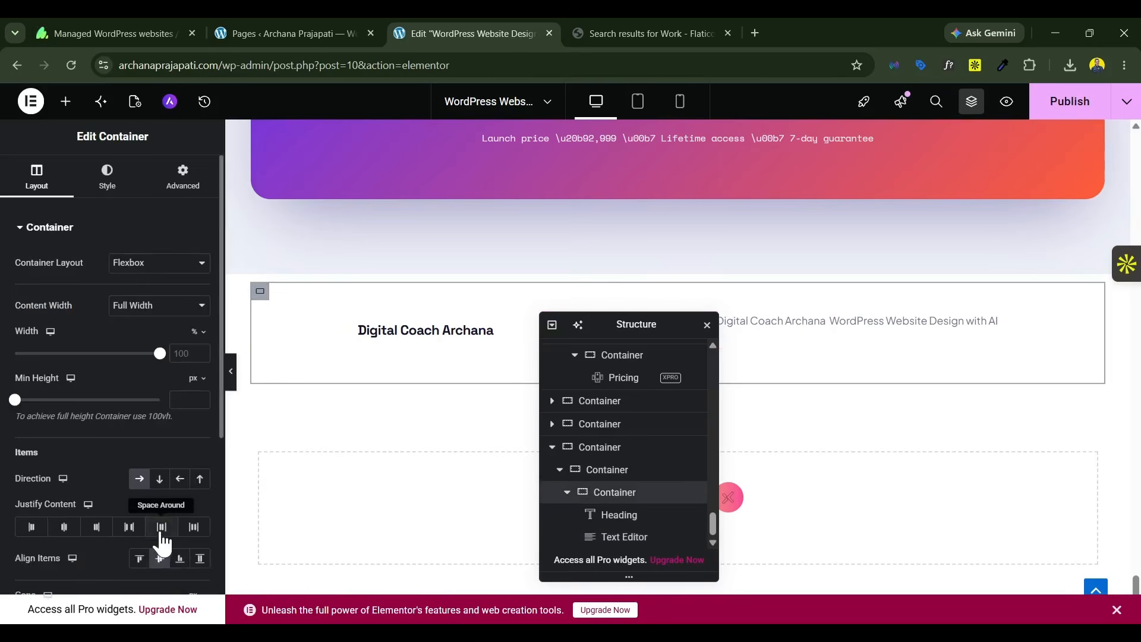
{"action": "left_click", "coordinate": [130, 528]}
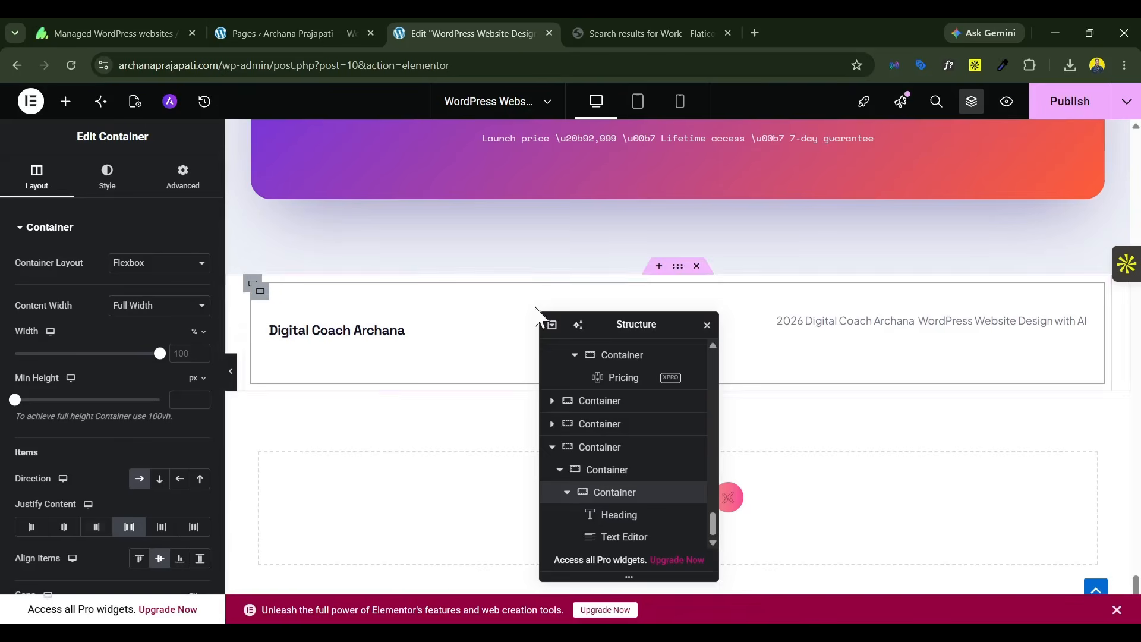
Step: Show the footer copyright text in code view and publish the page changes
{"action": "left_click_drag", "start_coordinate": [654, 324], "coordinate": [789, 319]}
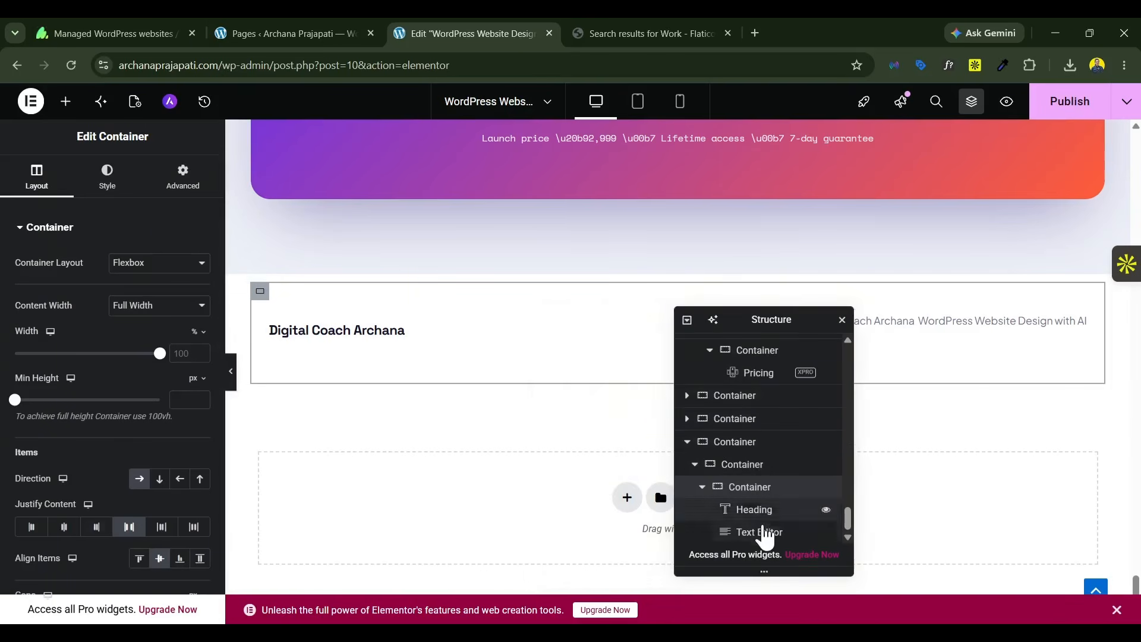
{"action": "left_click", "coordinate": [907, 325]}
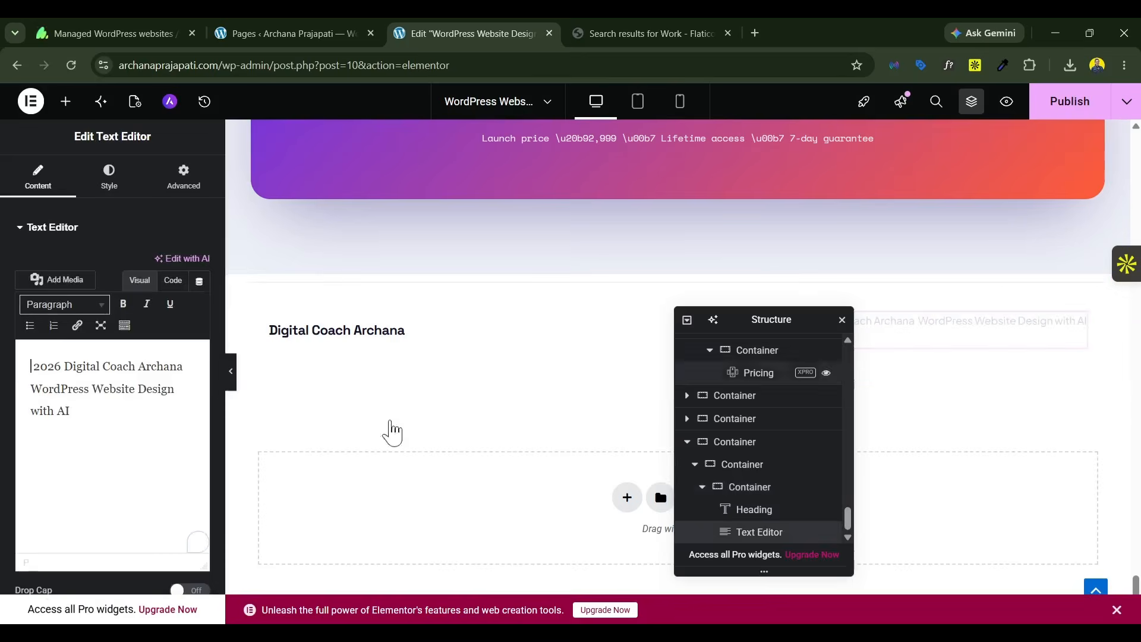
{"action": "left_click", "coordinate": [173, 280]}
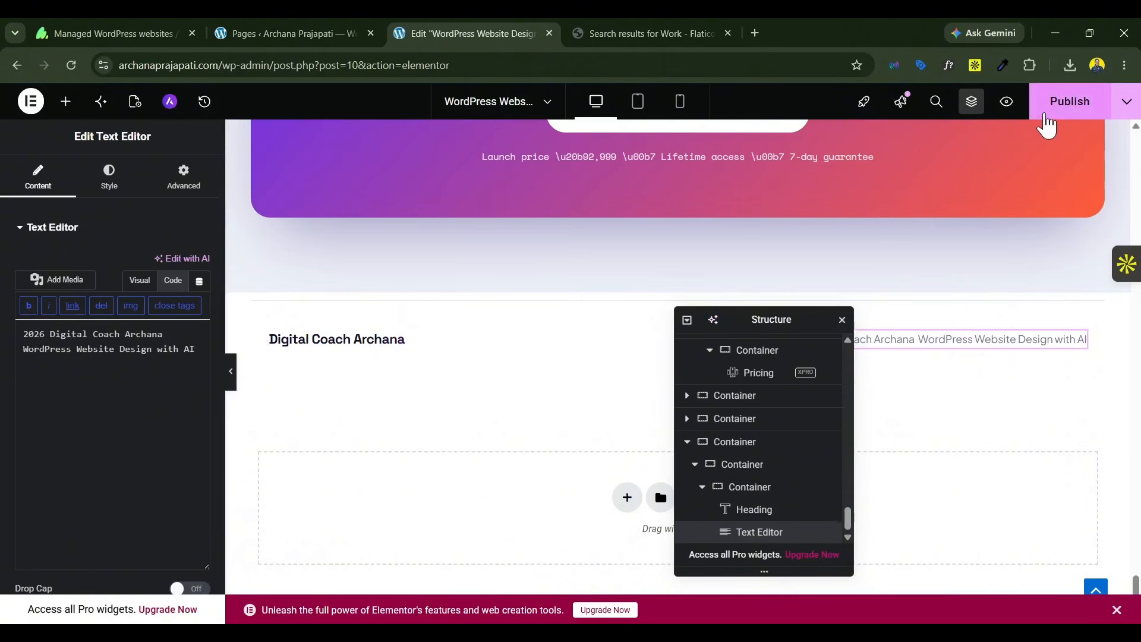
{"action": "left_click", "coordinate": [1047, 125]}
Step: Examine the page sections in the editor from the closing call-to-action up to the hero for stray text codes
{"action": "scroll", "coordinate": [474, 327], "scroll_direction": "up", "scroll_amount": 5}
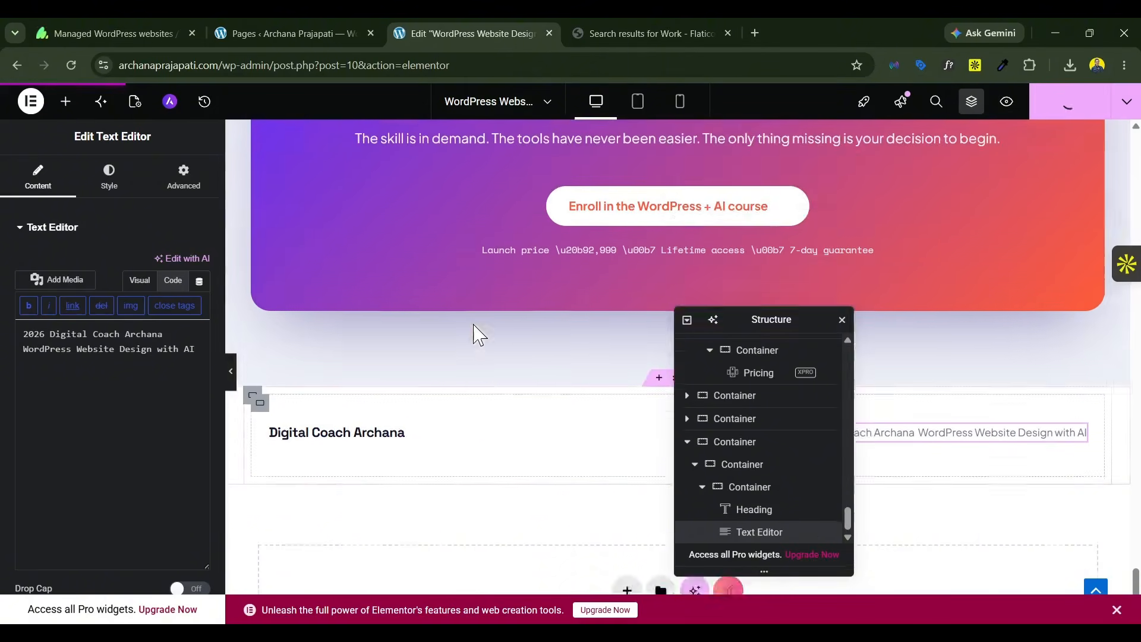
{"action": "scroll", "coordinate": [533, 438], "scroll_direction": "down", "scroll_amount": 3}
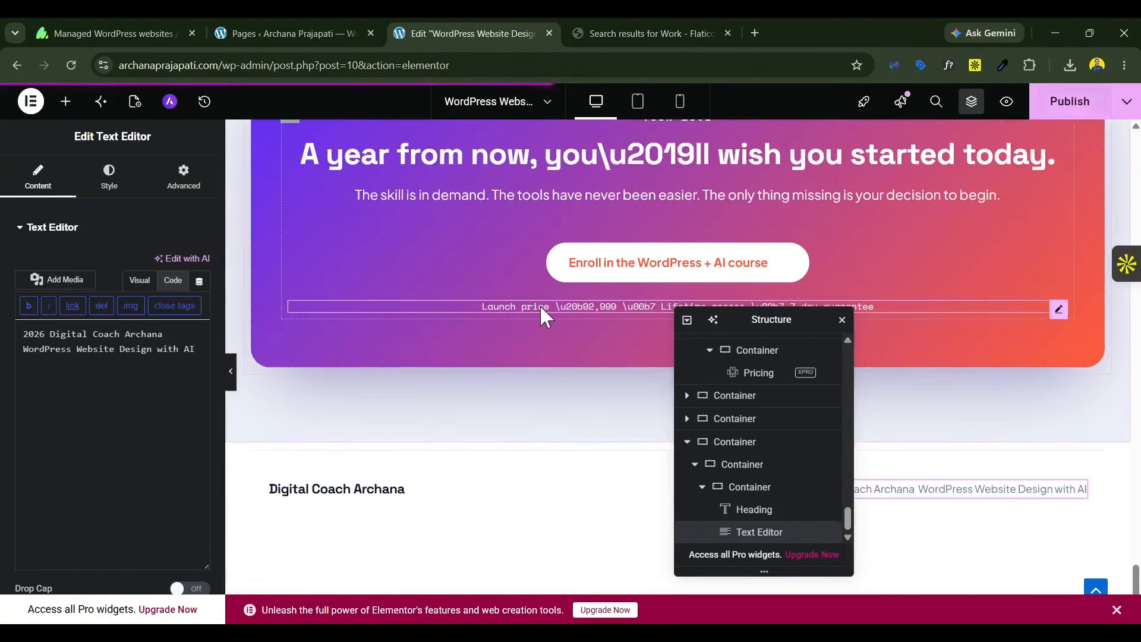
{"action": "scroll", "coordinate": [473, 381], "scroll_direction": "up", "scroll_amount": 1}
{"action": "scroll", "coordinate": [474, 392], "scroll_direction": "up", "scroll_amount": 15}
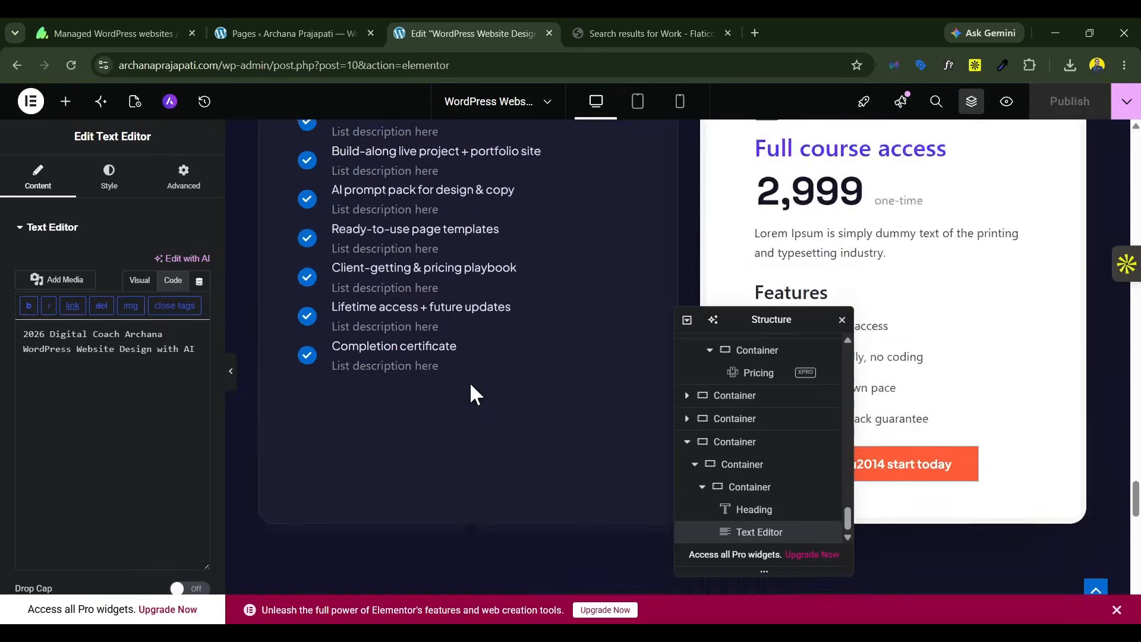
{"action": "scroll", "coordinate": [474, 392], "scroll_direction": "up", "scroll_amount": 20}
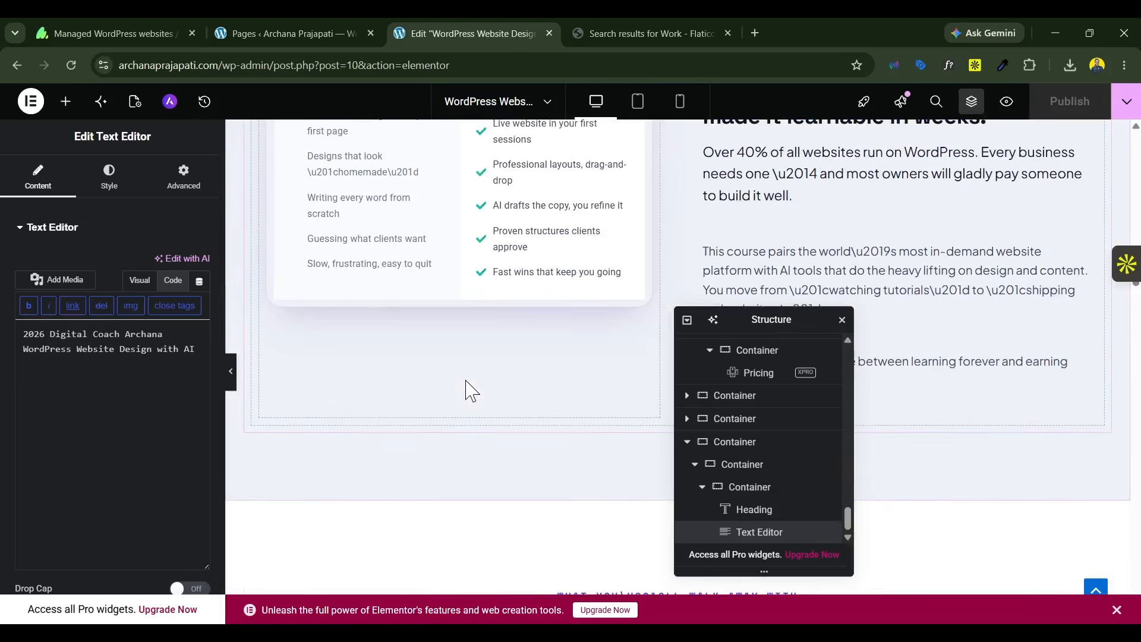
{"action": "scroll", "coordinate": [461, 369], "scroll_direction": "up", "scroll_amount": 7}
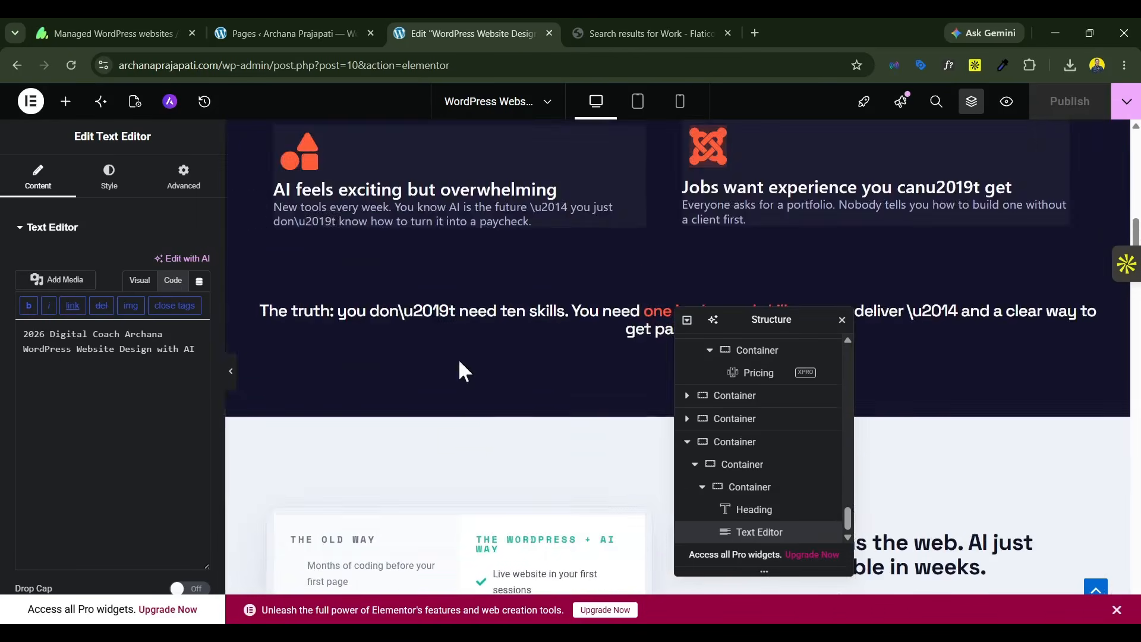
{"action": "scroll", "coordinate": [461, 370], "scroll_direction": "down", "scroll_amount": 5}
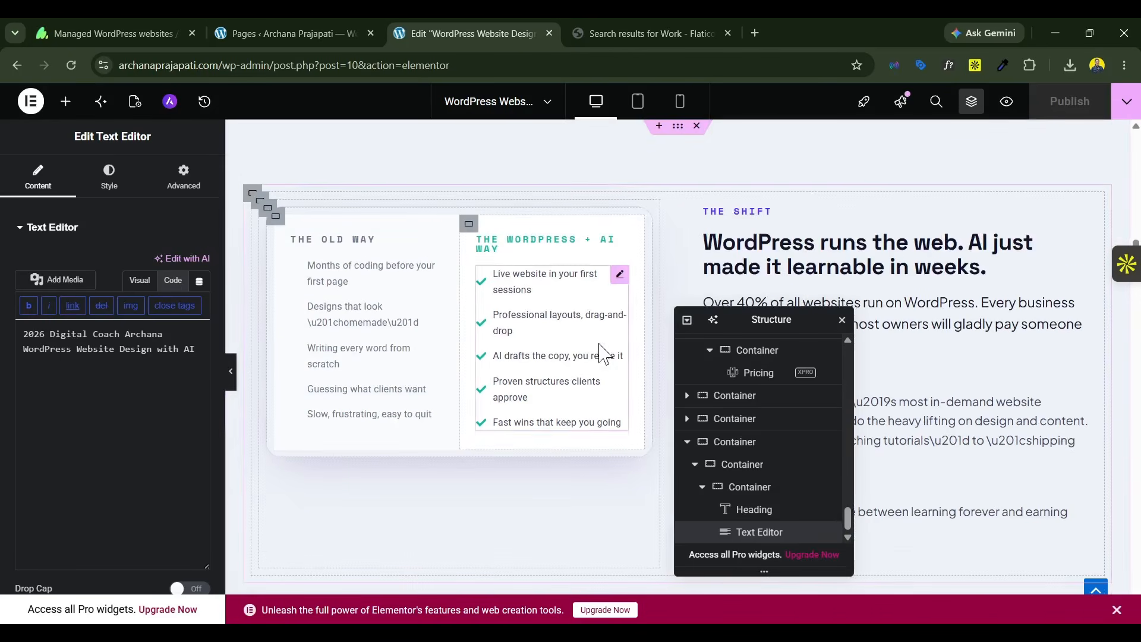
{"action": "scroll", "coordinate": [601, 354], "scroll_direction": "down", "scroll_amount": 4}
{"action": "scroll", "coordinate": [598, 345], "scroll_direction": "up", "scroll_amount": 20}
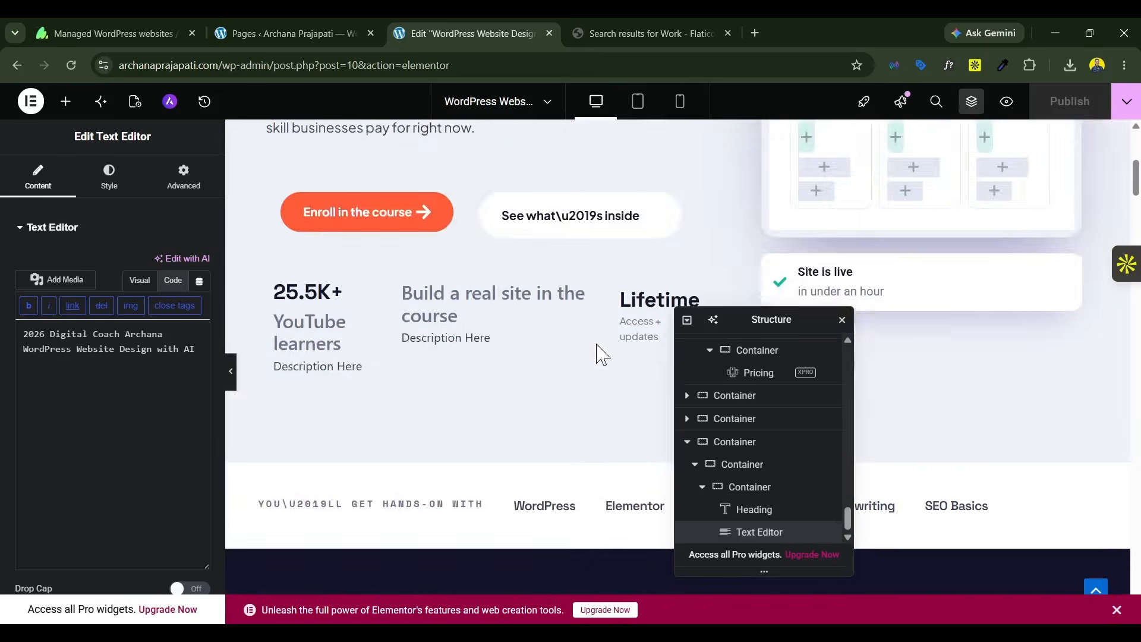
{"action": "scroll", "coordinate": [598, 345], "scroll_direction": "down", "scroll_amount": 8}
{"action": "scroll", "coordinate": [597, 348], "scroll_direction": "up", "scroll_amount": 15}
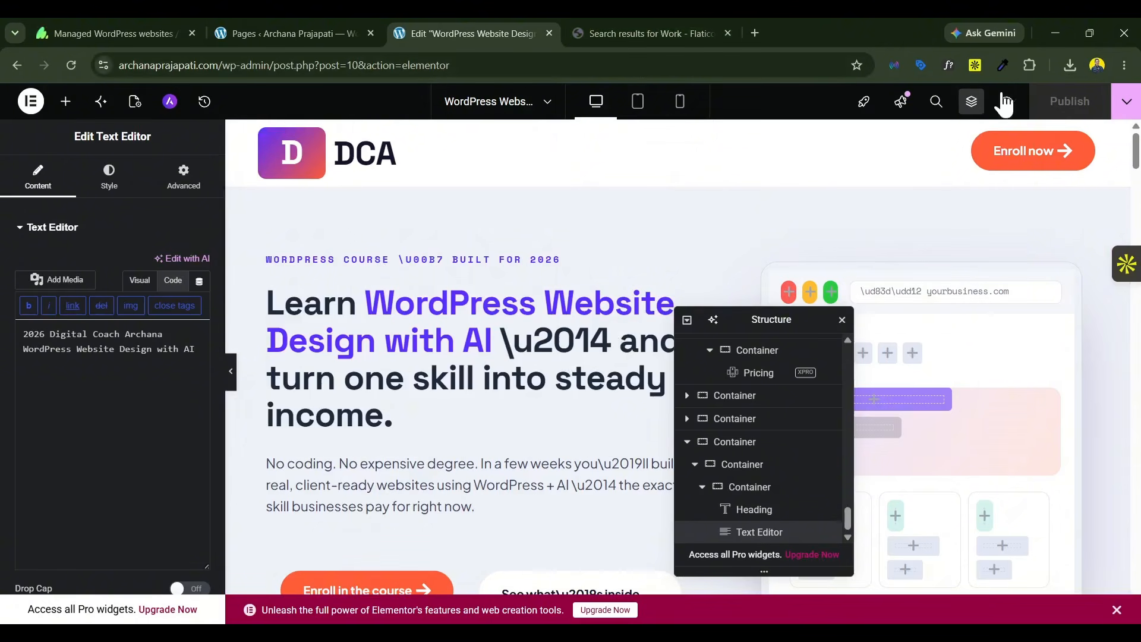
Step: Open the published page in a new tab and close the Flaticon tab
{"action": "left_click", "coordinate": [1126, 102]}
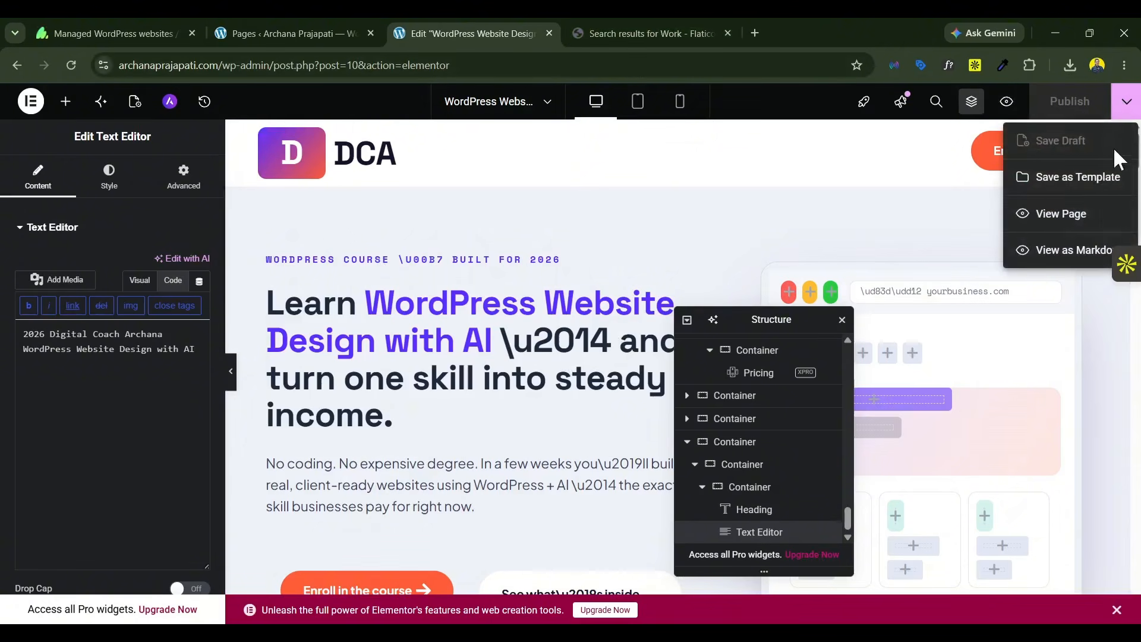
{"action": "left_click", "coordinate": [1080, 216]}
{"action": "left_click", "coordinate": [1127, 101]}
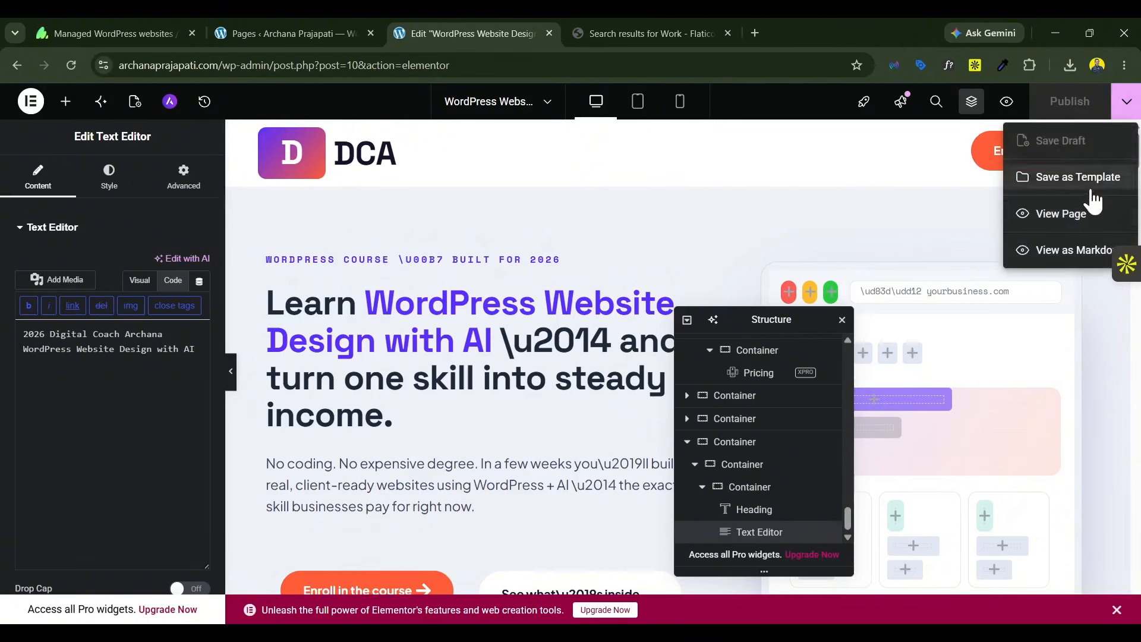
{"action": "left_click", "coordinate": [1061, 213]}
{"action": "left_click", "coordinate": [798, 34]}
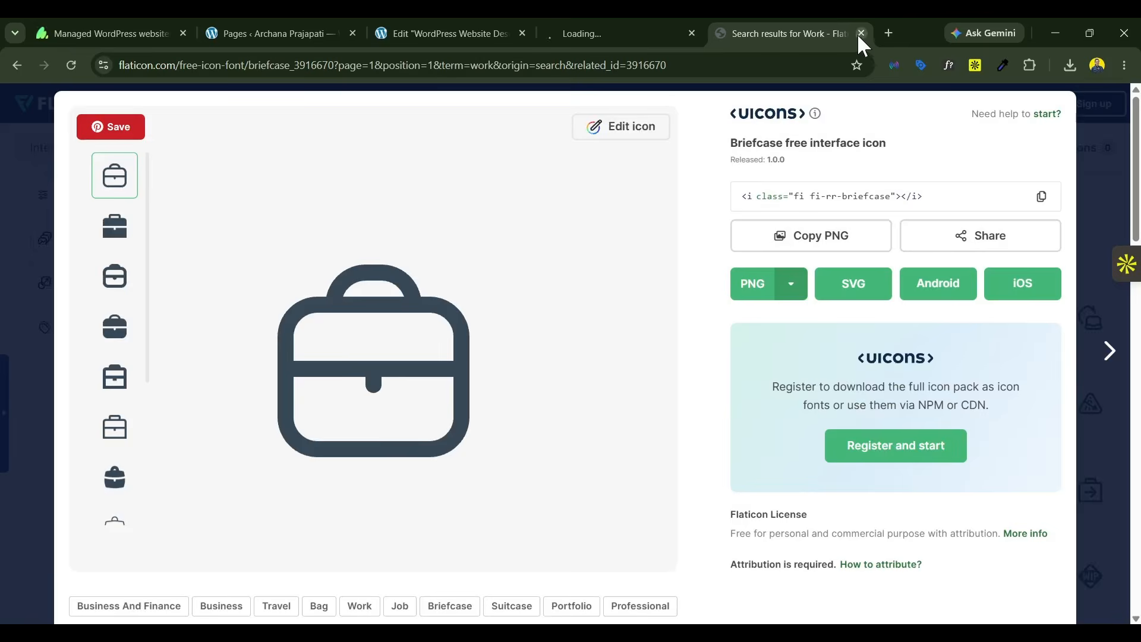
{"action": "left_click", "coordinate": [858, 33]}
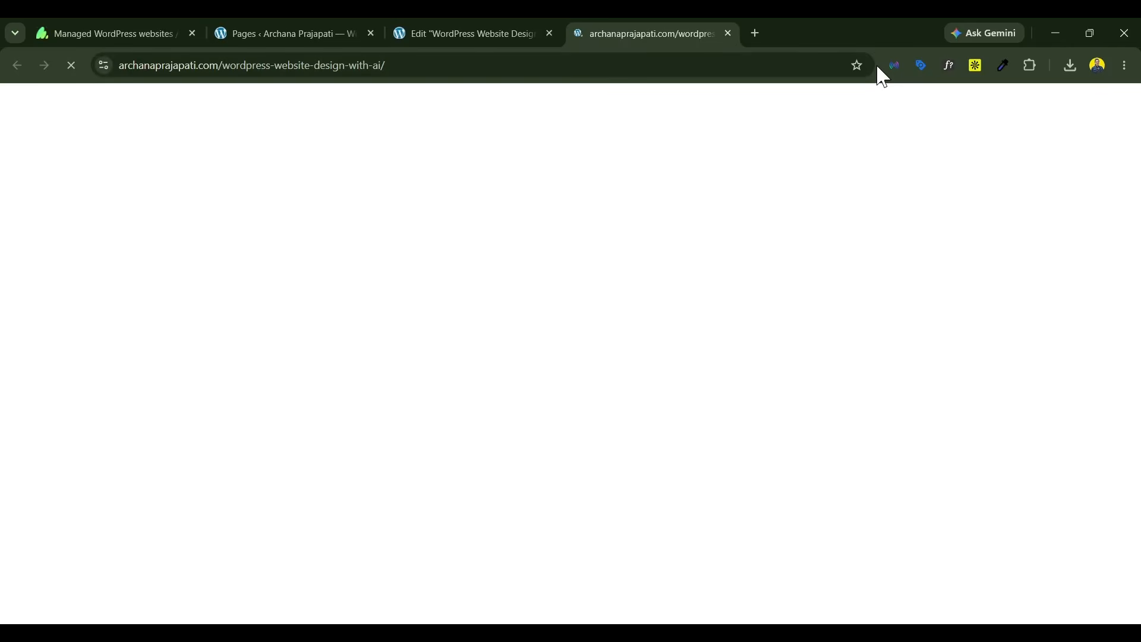
Step: Review the live landing page from the hero to the footer, checking the layout, icons and texts
{"action": "scroll", "coordinate": [1114, 400], "scroll_direction": "down", "scroll_amount": 6}
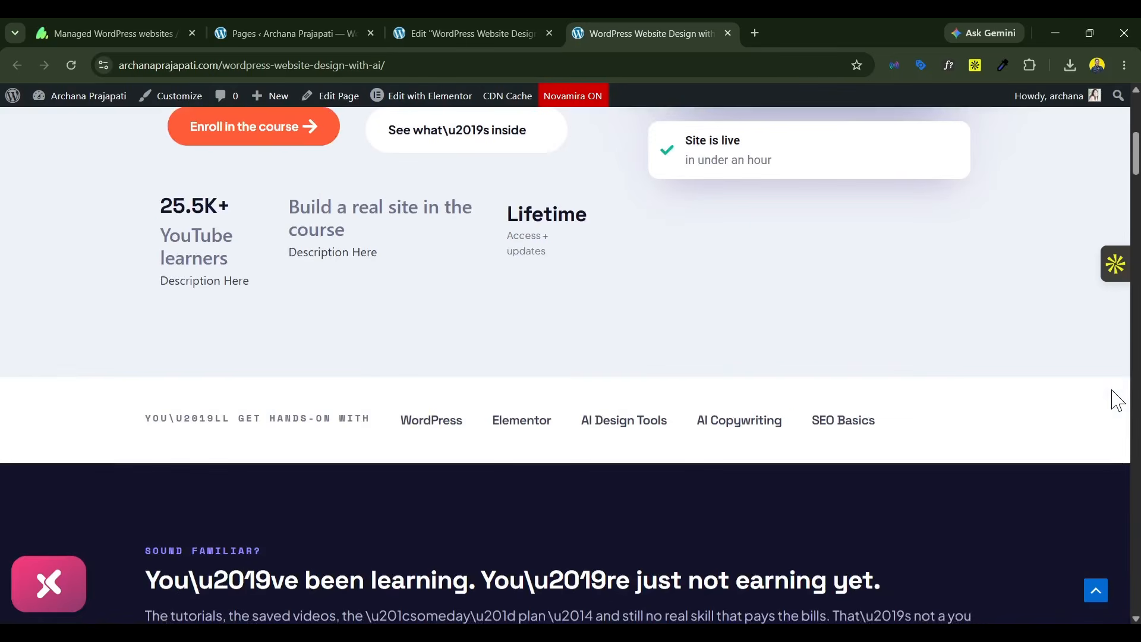
{"action": "scroll", "coordinate": [864, 315], "scroll_direction": "down", "scroll_amount": 15}
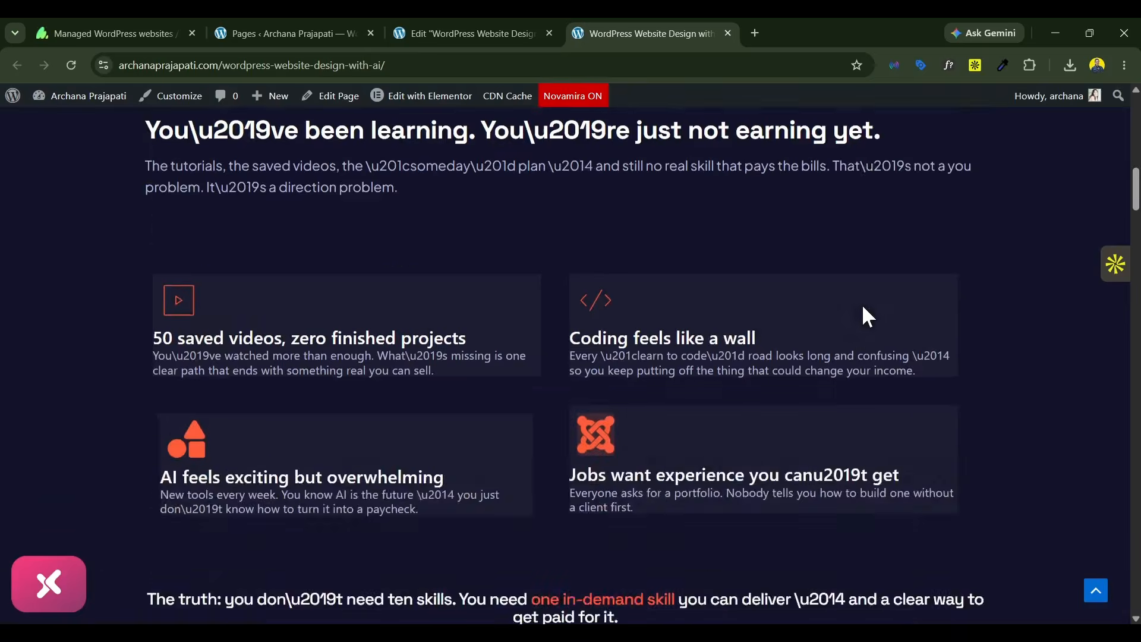
{"action": "scroll", "coordinate": [865, 315], "scroll_direction": "up", "scroll_amount": 2}
{"action": "scroll", "coordinate": [865, 312], "scroll_direction": "down", "scroll_amount": 15}
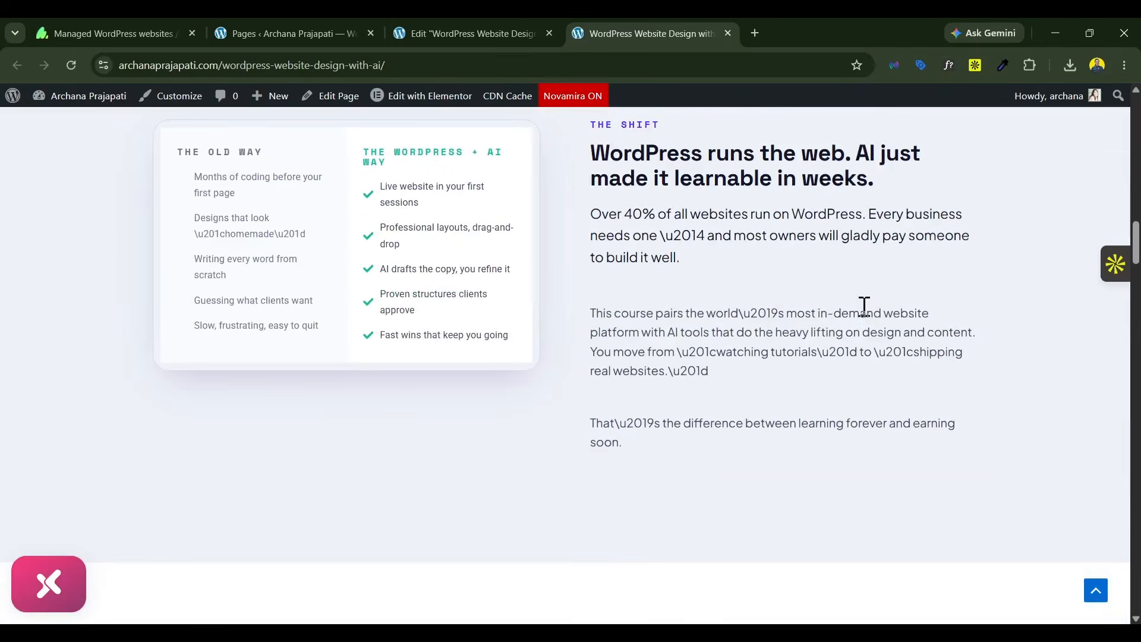
{"action": "scroll", "coordinate": [865, 307], "scroll_direction": "down", "scroll_amount": 15}
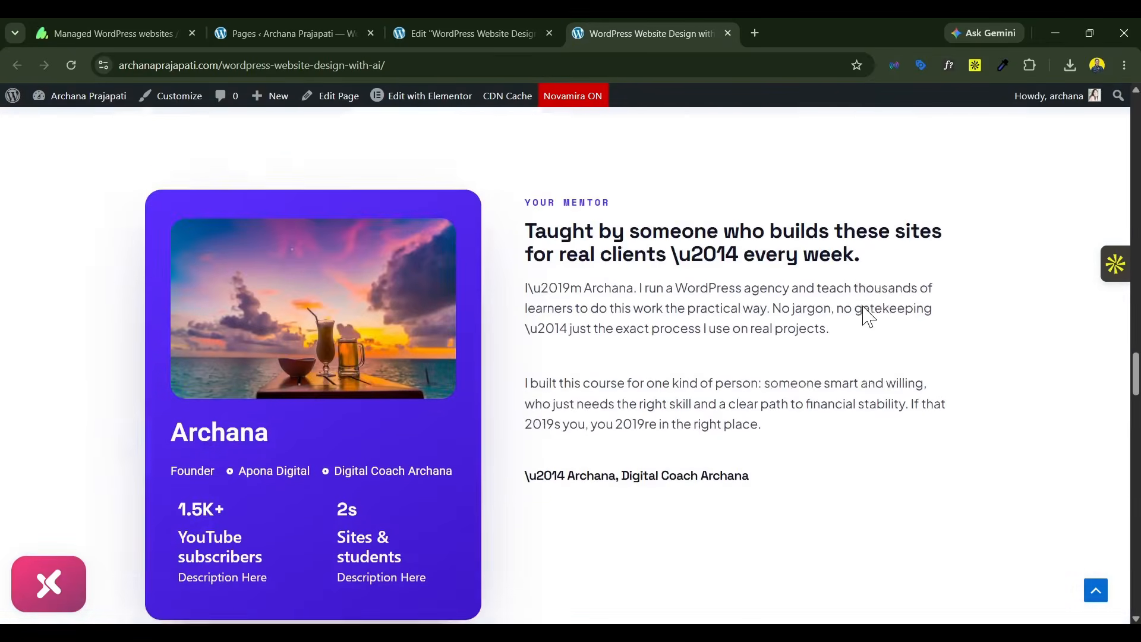
{"action": "scroll", "coordinate": [865, 312], "scroll_direction": "down", "scroll_amount": 15}
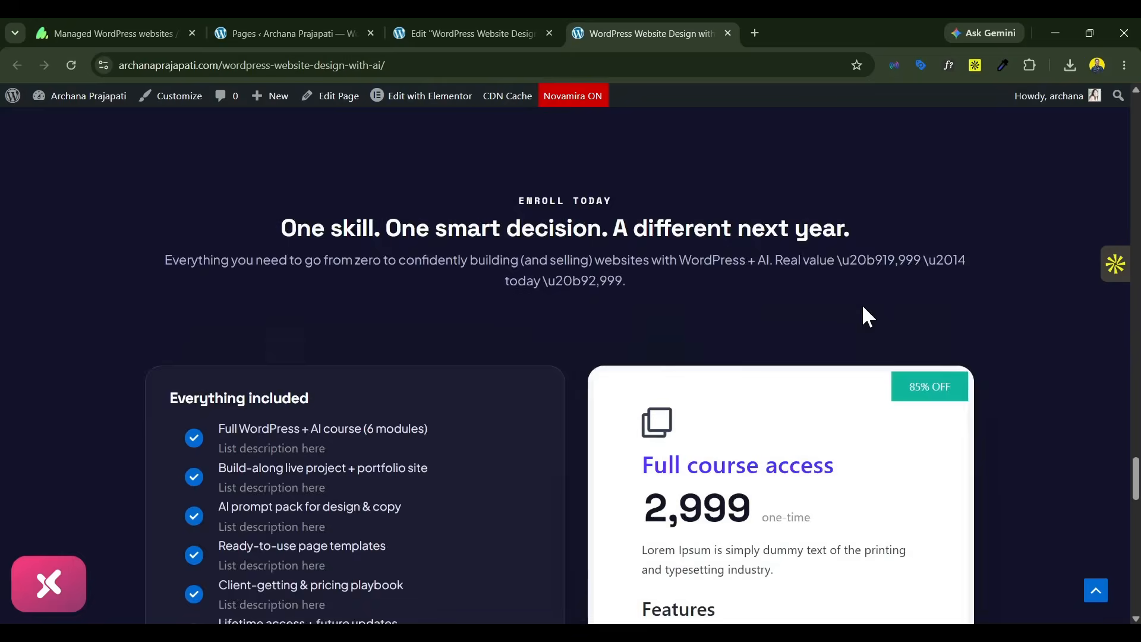
{"action": "scroll", "coordinate": [865, 307], "scroll_direction": "down", "scroll_amount": 15}
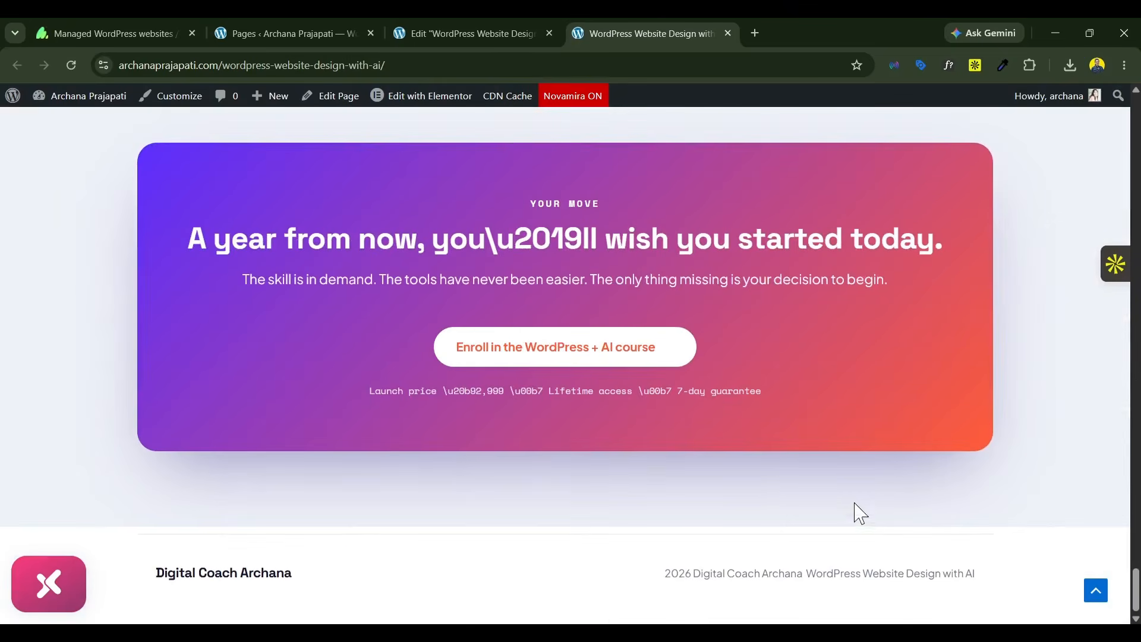
{"action": "scroll", "coordinate": [1077, 477], "scroll_direction": "up", "scroll_amount": 8}
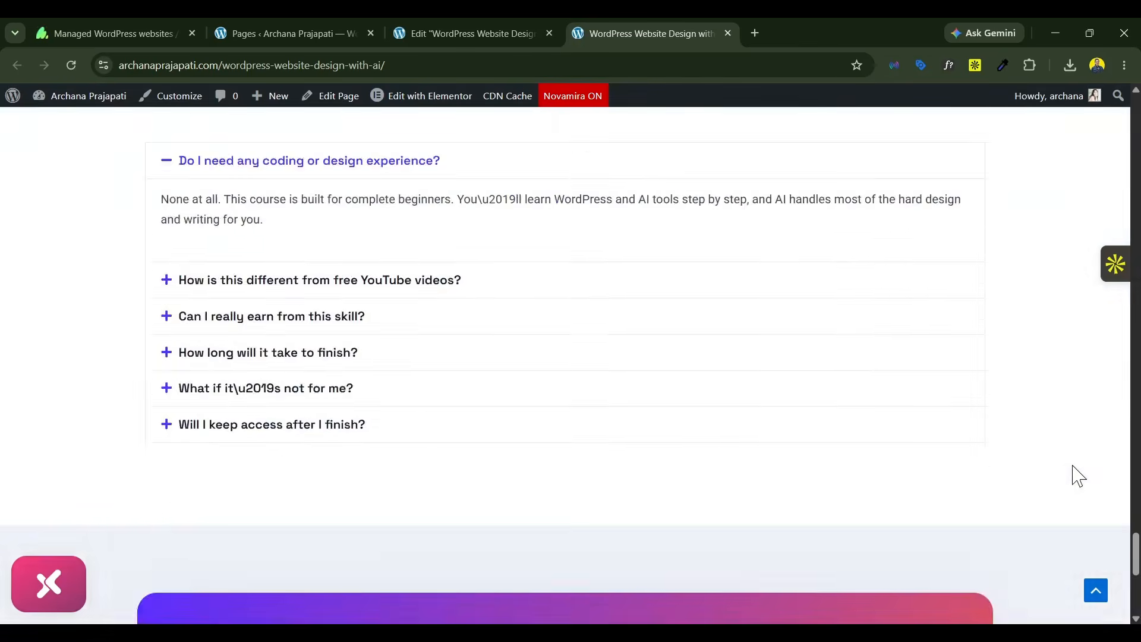
{"action": "scroll", "coordinate": [1077, 477], "scroll_direction": "up", "scroll_amount": 20}
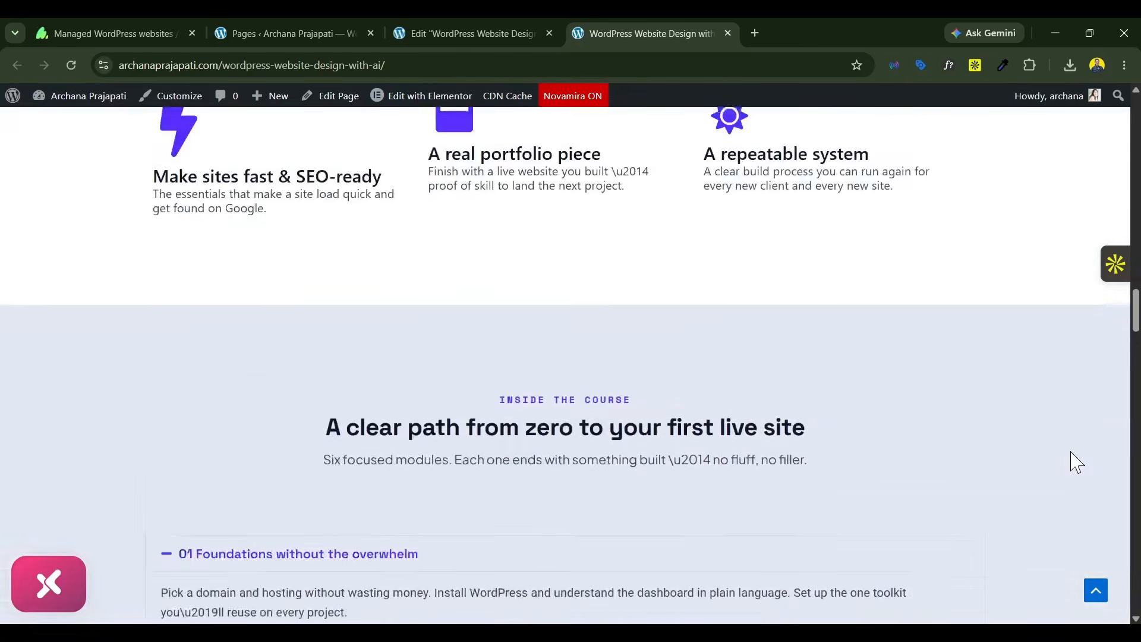
{"action": "scroll", "coordinate": [1078, 463], "scroll_direction": "up", "scroll_amount": 20}
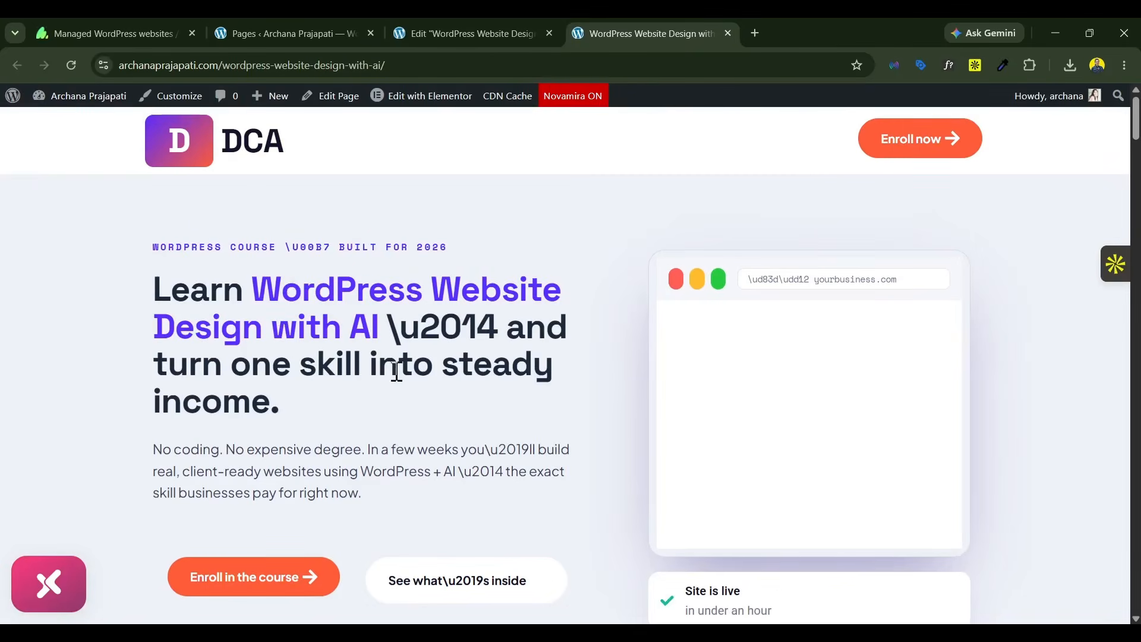
{"action": "scroll", "coordinate": [396, 372], "scroll_direction": "down", "scroll_amount": 10}
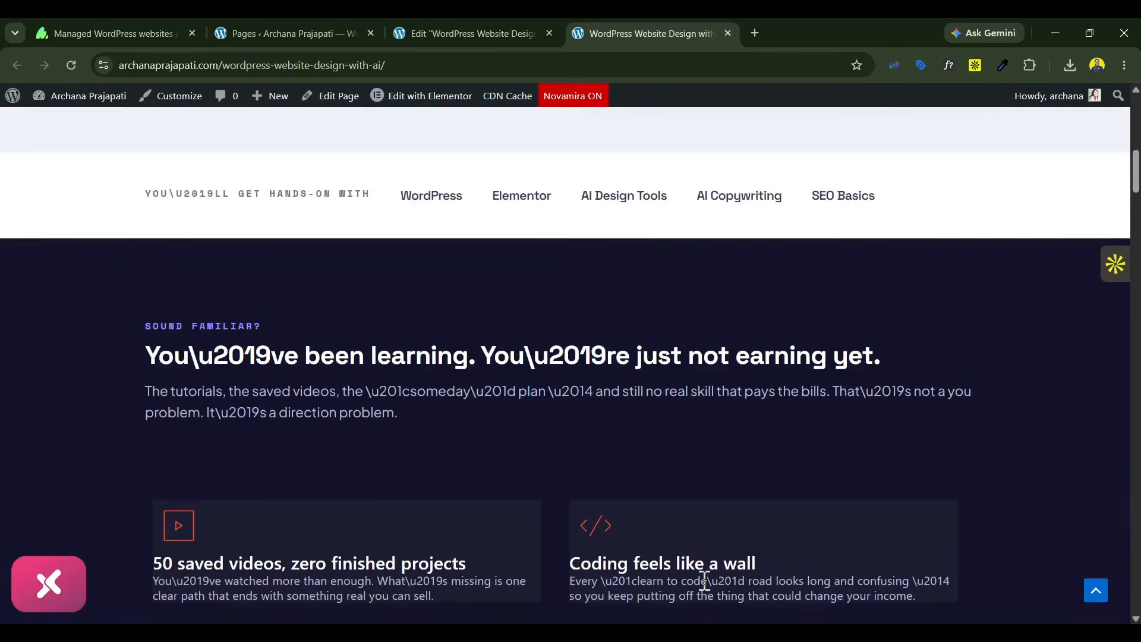
Step: Switch to Claude and send "add sticky enroll button at the end, as you have created in html artifact. In page there is not sticky enroll button section"
{"action": "left_click", "coordinate": [651, 583]}
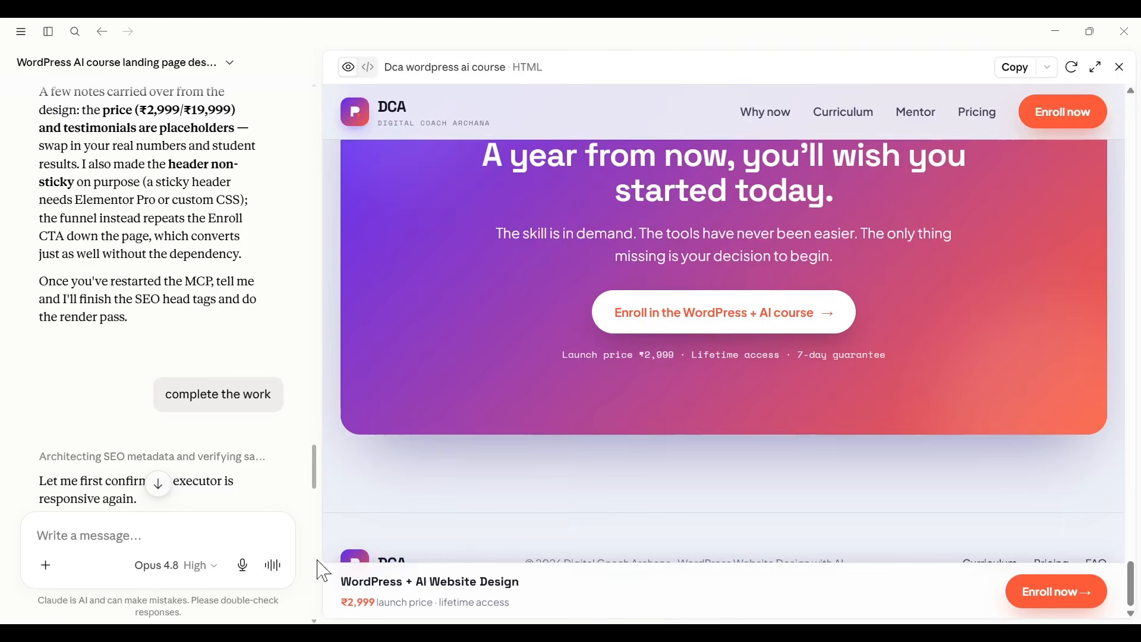
{"action": "left_click_drag", "start_coordinate": [323, 326], "coordinate": [687, 286]}
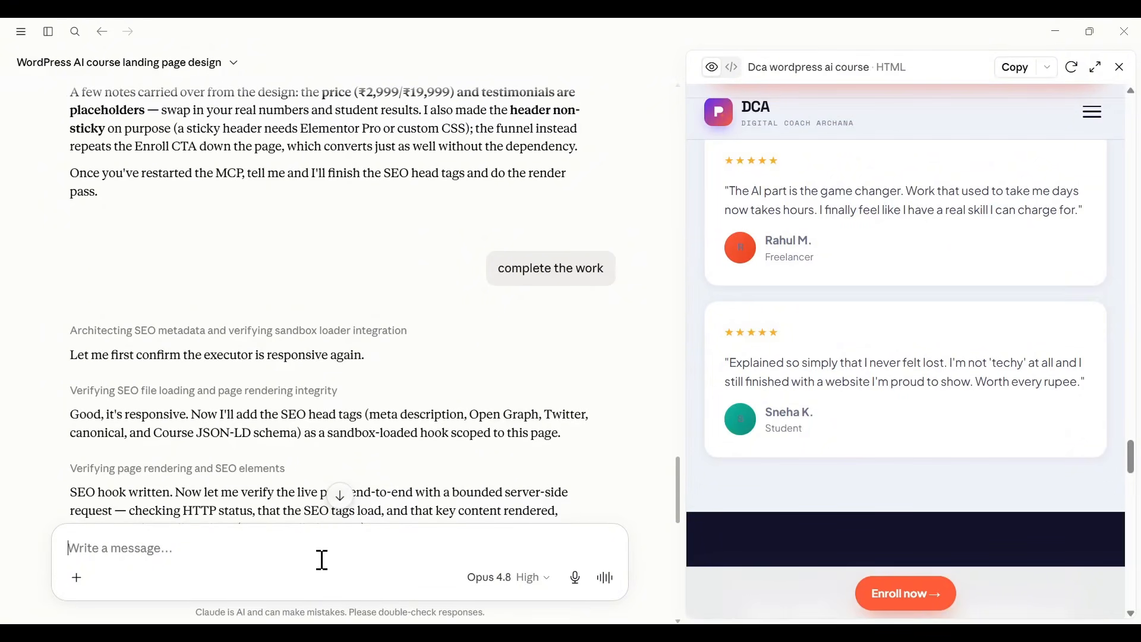
{"action": "type", "text": "add"}
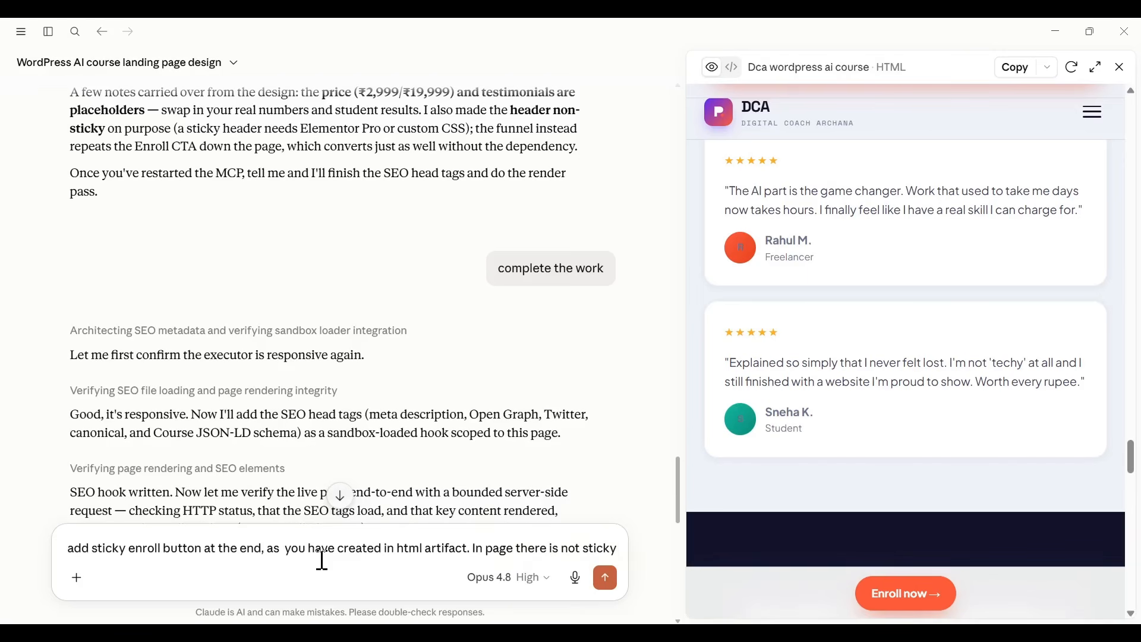
{"action": "type", "text": "fo"}
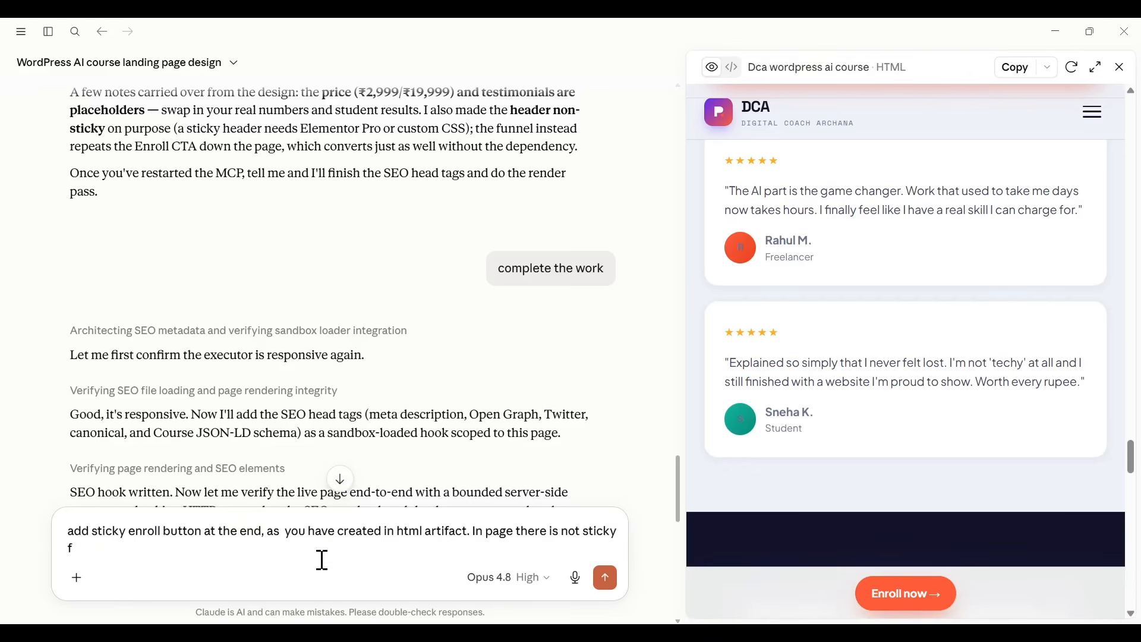
{"action": "key", "text": "BackSpace"}
{"action": "type", "text": "enroll button section. do it"}
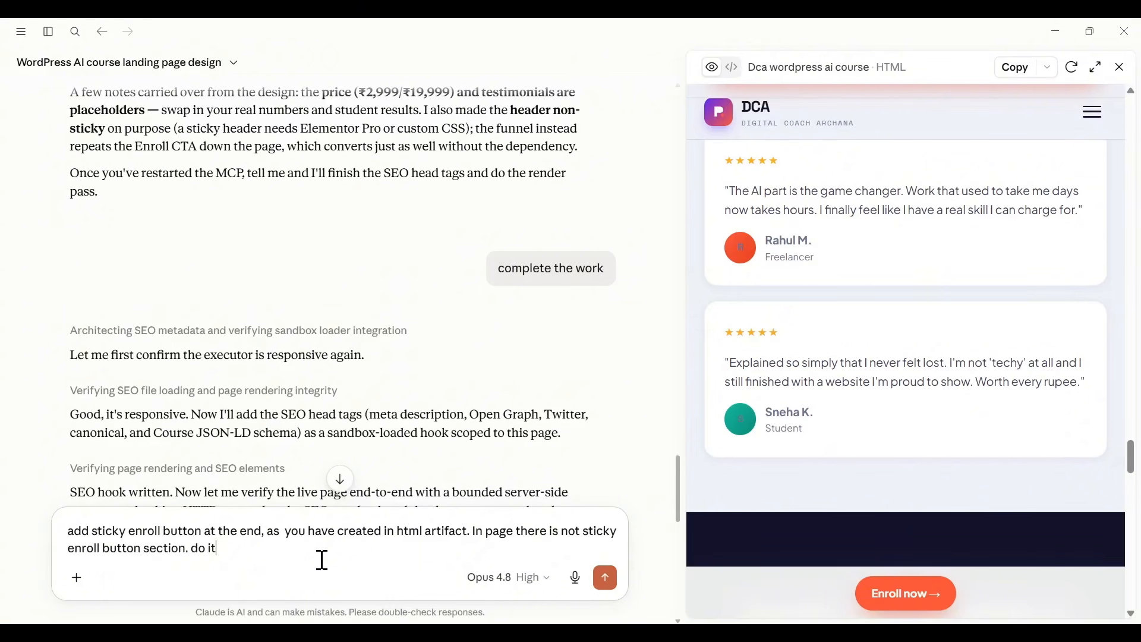
{"action": "key", "text": "Return"}
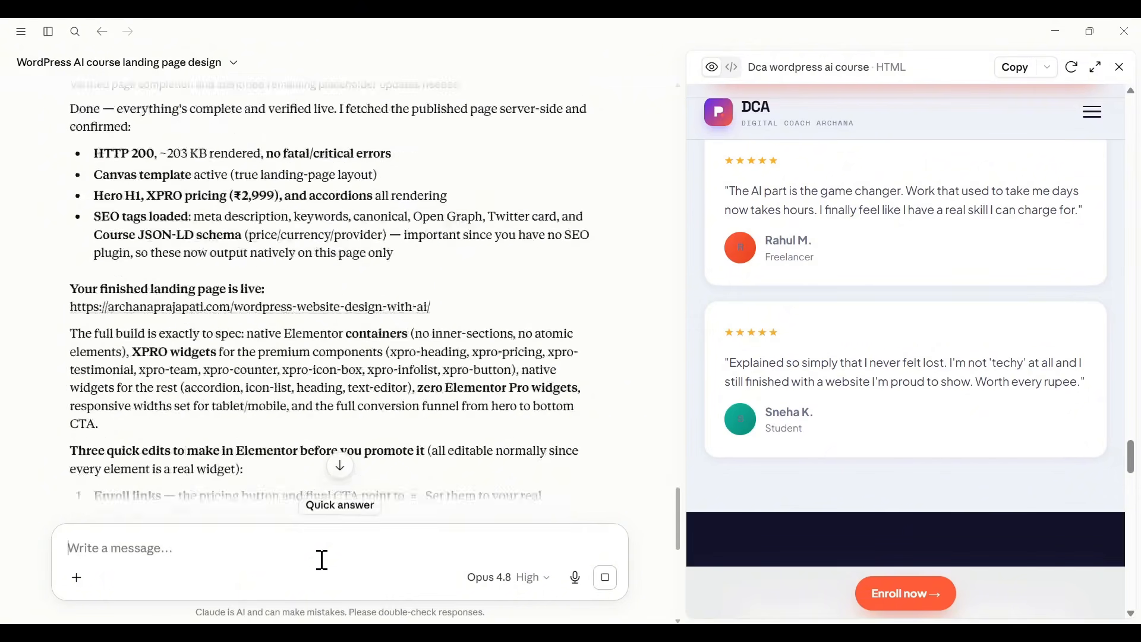